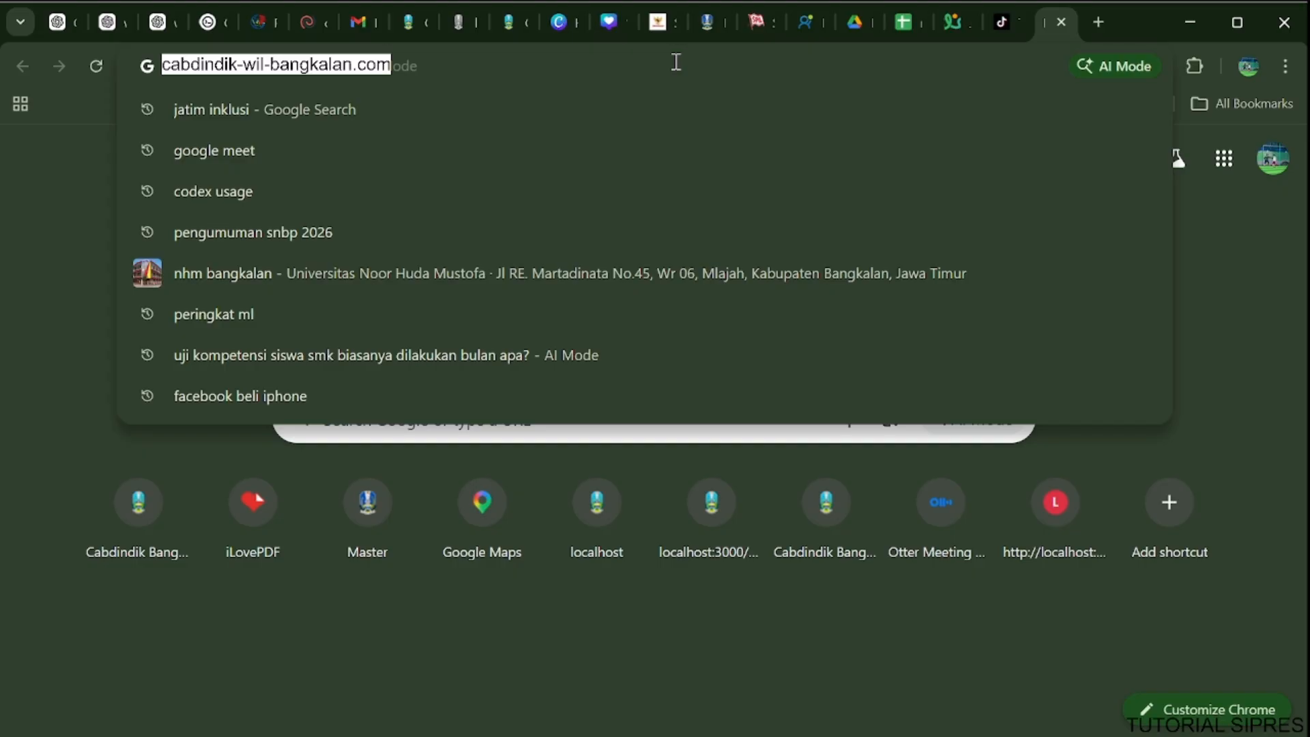
Search Google for "cabang dinas pendidikan wilayah bangkalan".
text(cabang dinas)
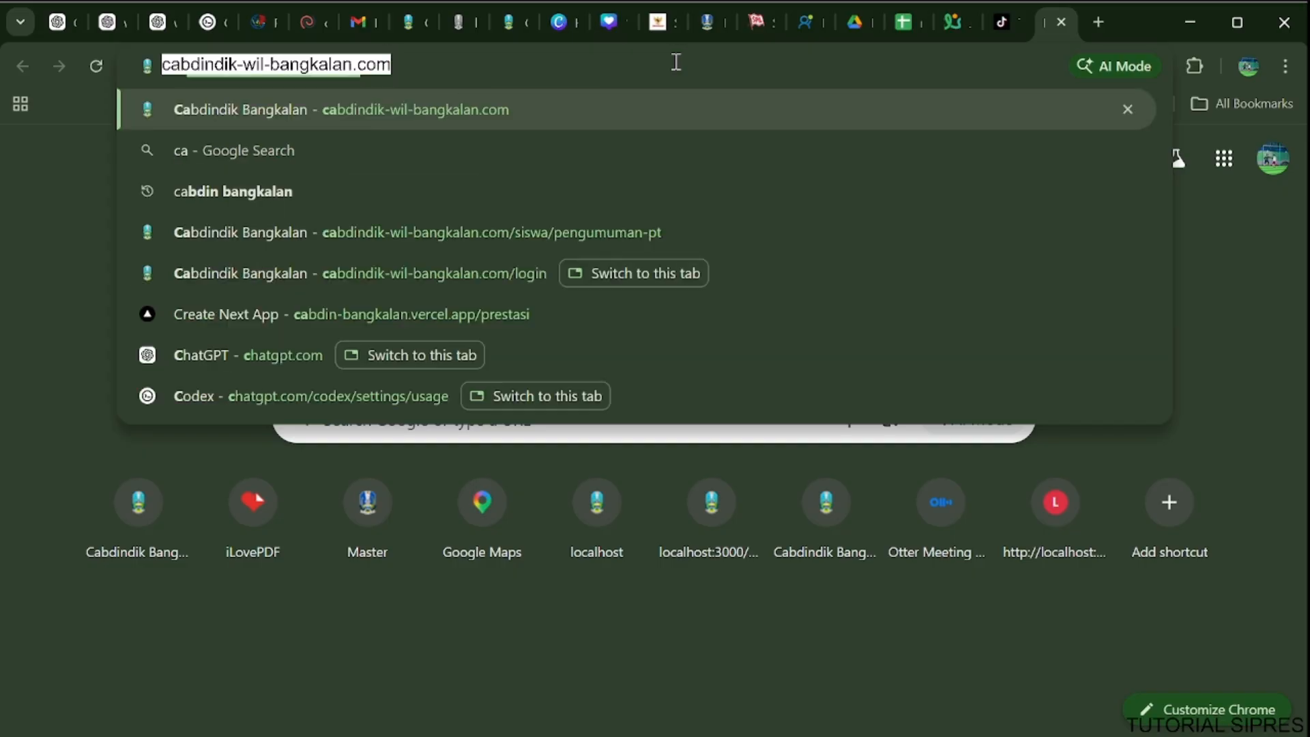
text( pendidikan wi)
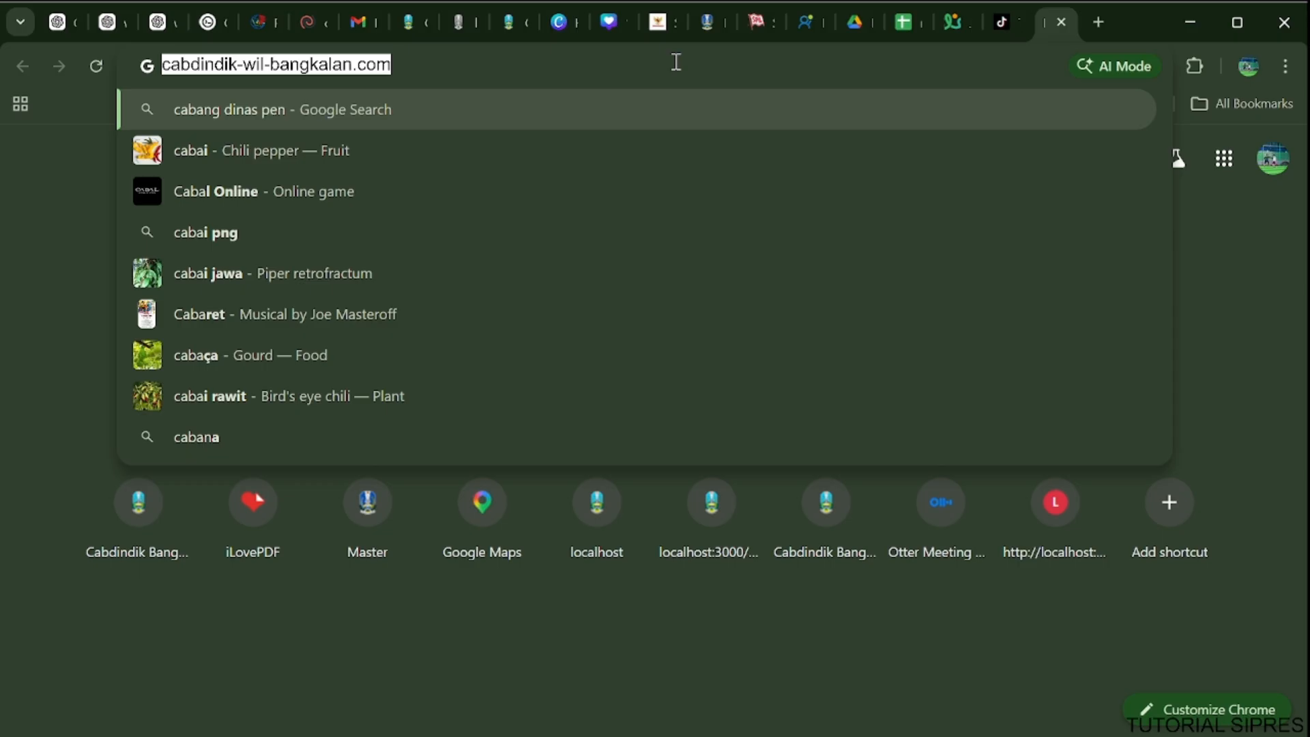
text(layah s)
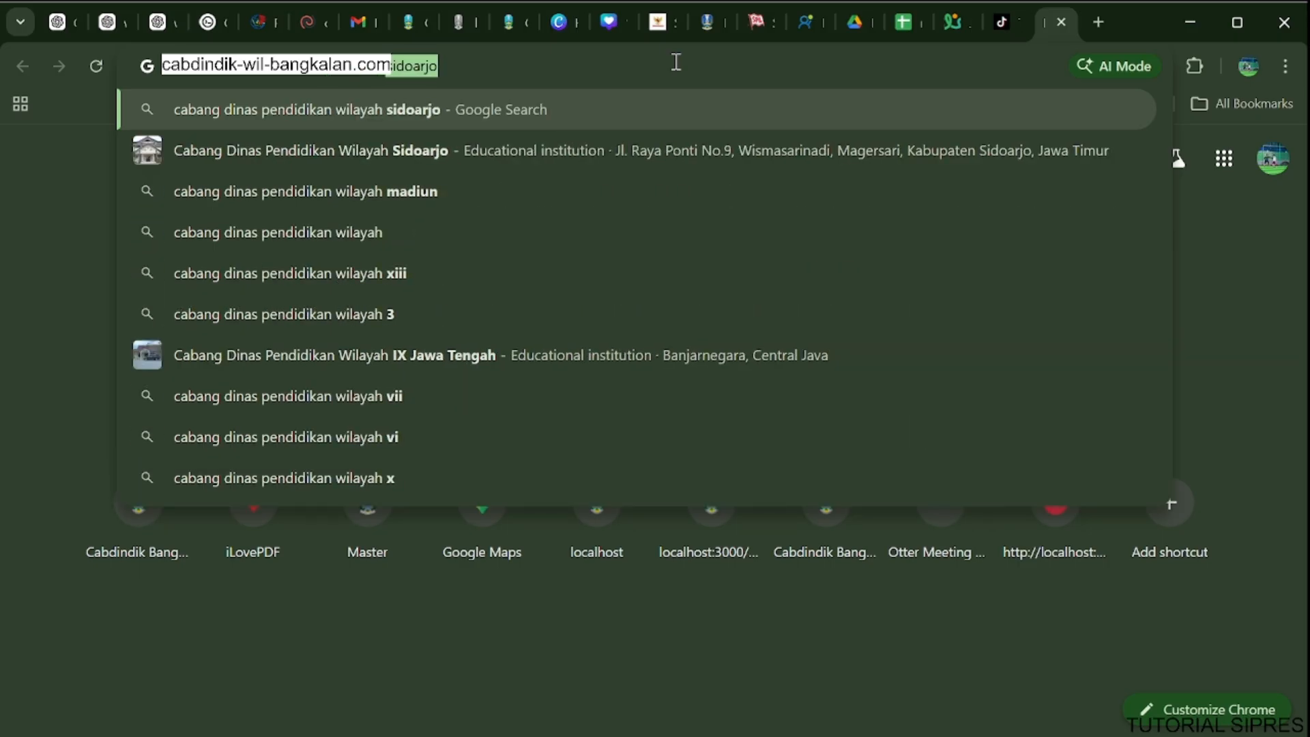
key(BackSpace)
key(BackSpace)
text(bangkalan)
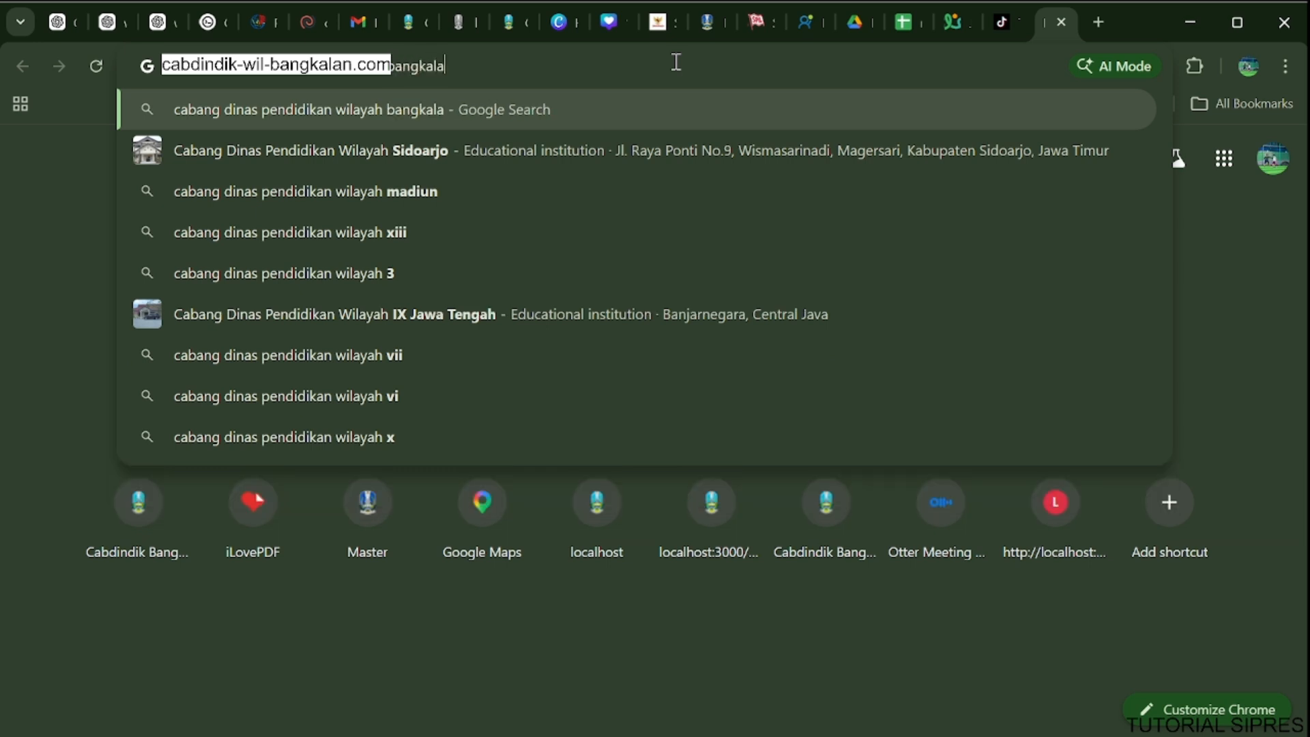
key(Return)
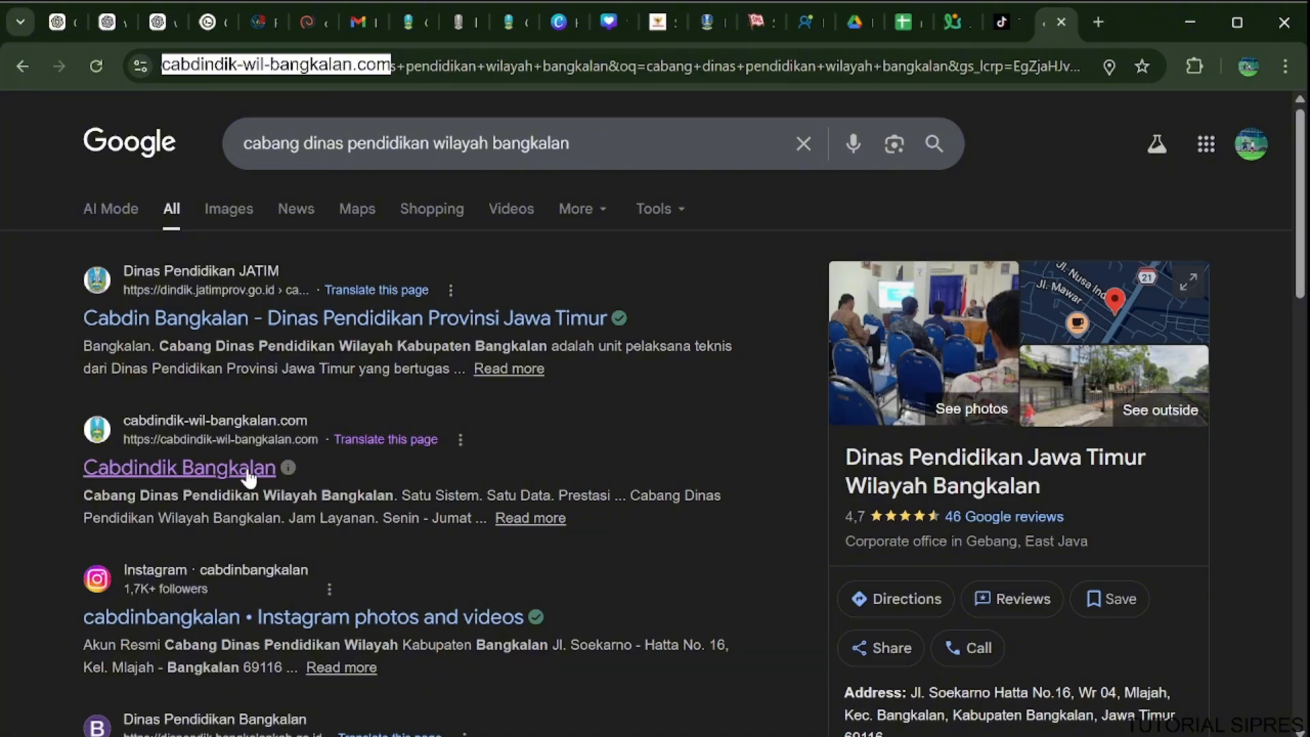
Switch to the Cabdindik Bangkalan login page and log in with the school account's username and password.
click(510, 19)
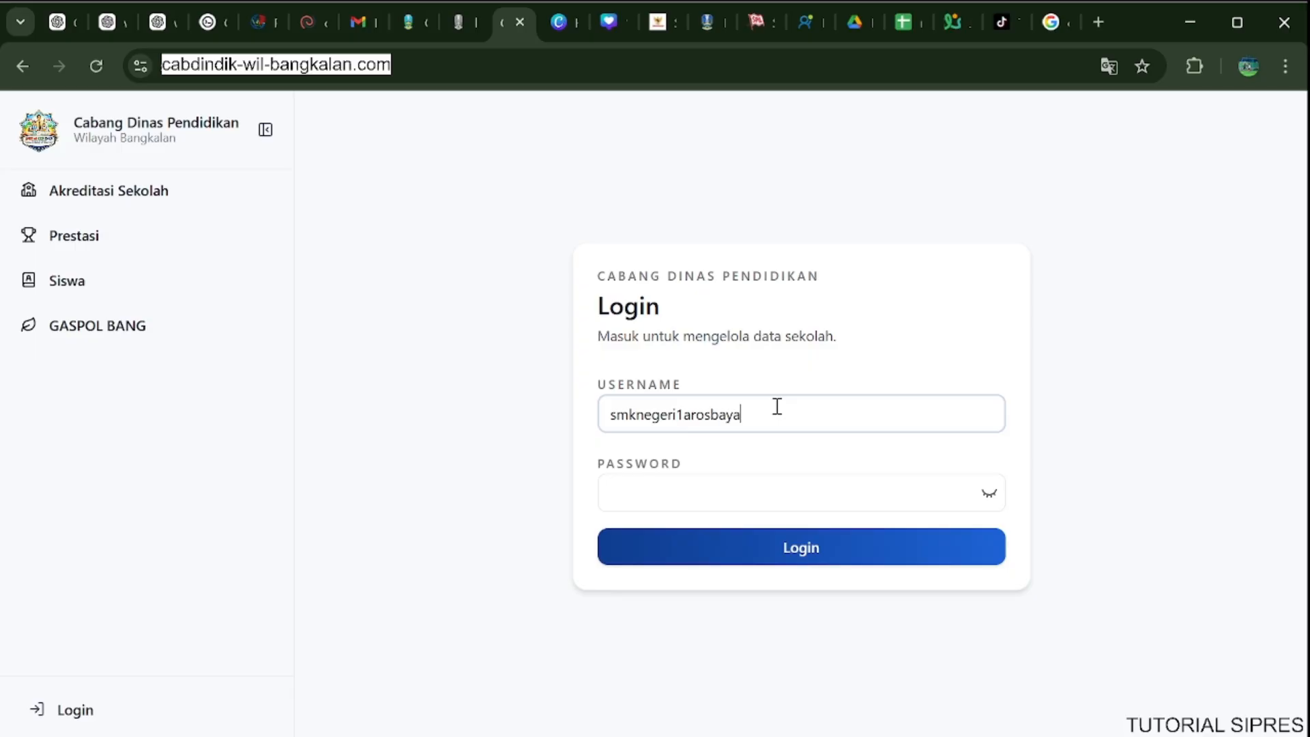
double_click(774, 412)
click(739, 512)
key(ctrl+v)
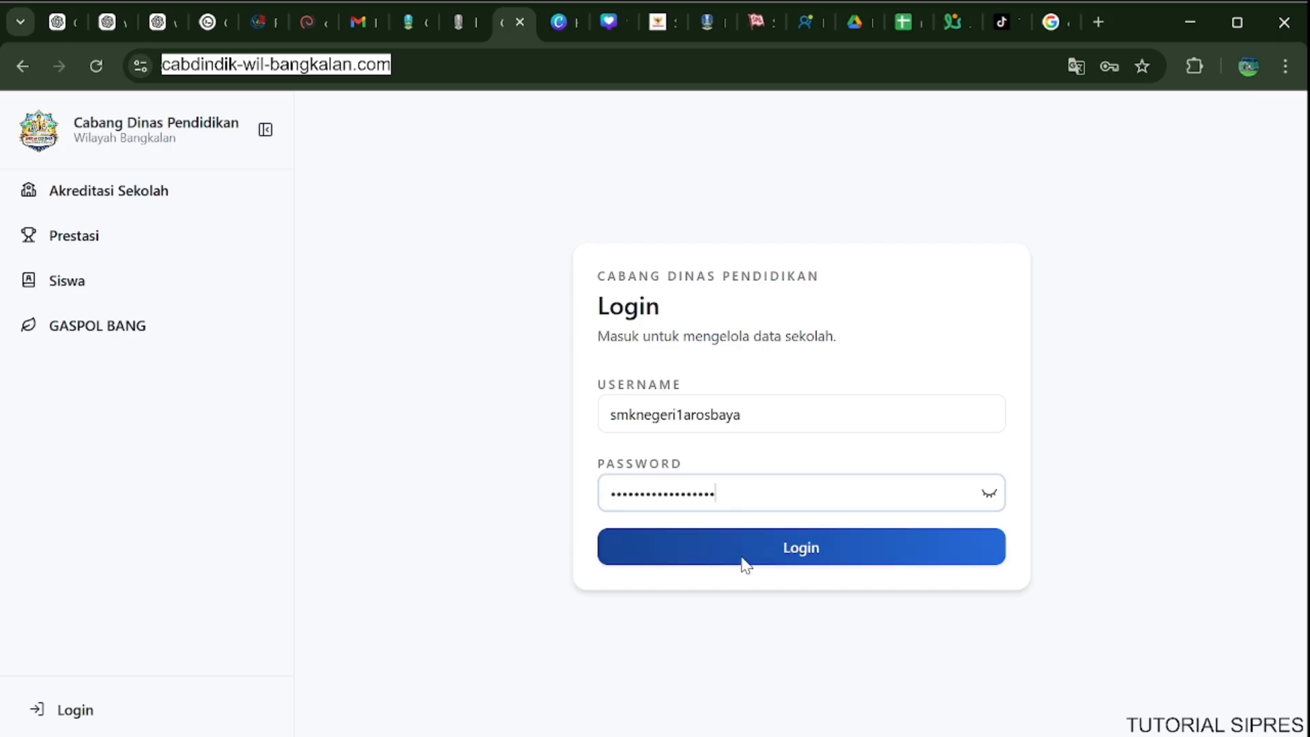
click(744, 563)
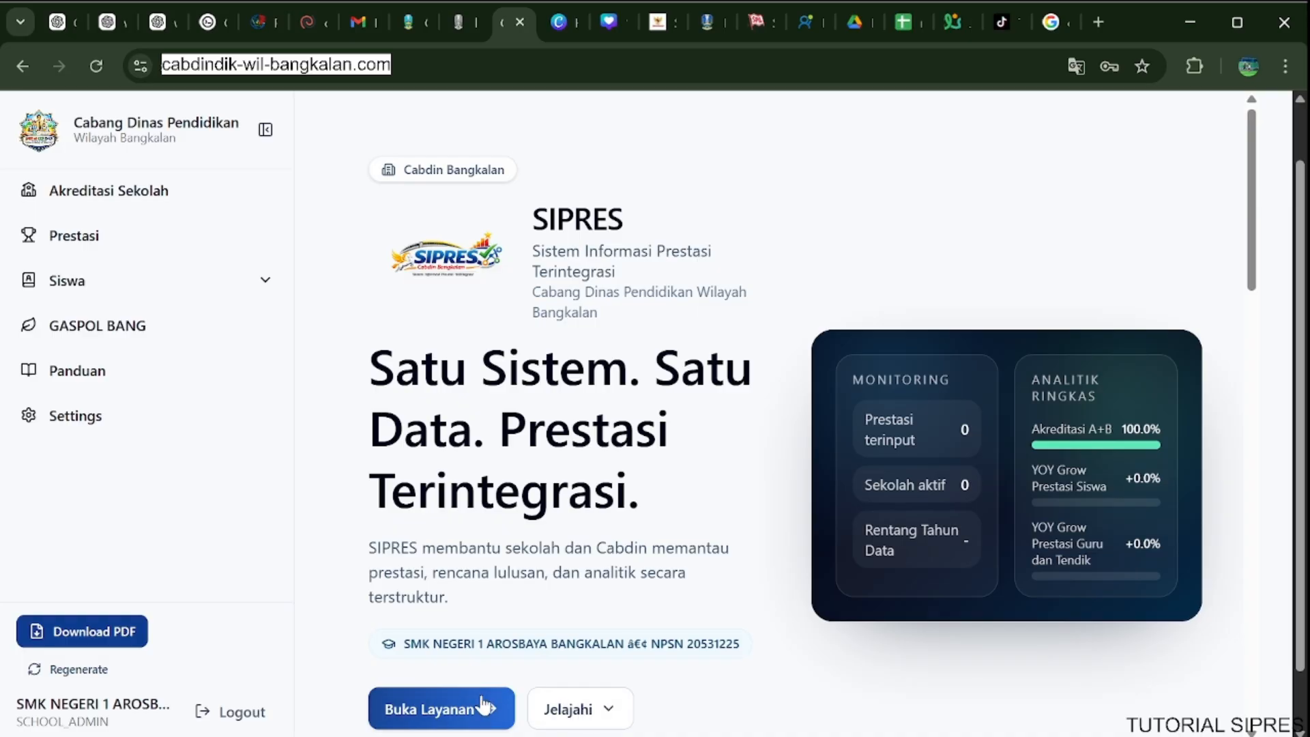
Go to the Jelajahi Layanan section of the SIPRES home page and look through the available services.
click(486, 707)
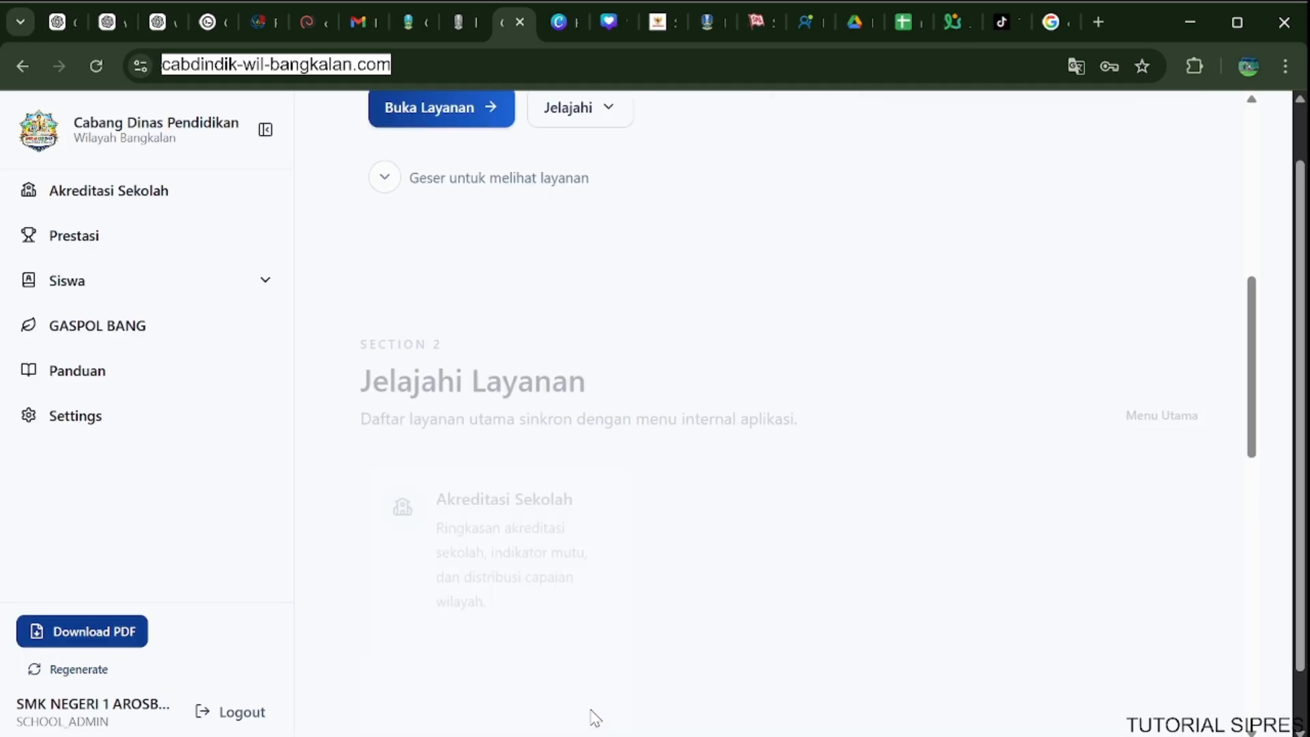
scroll(799, 541, down, 2)
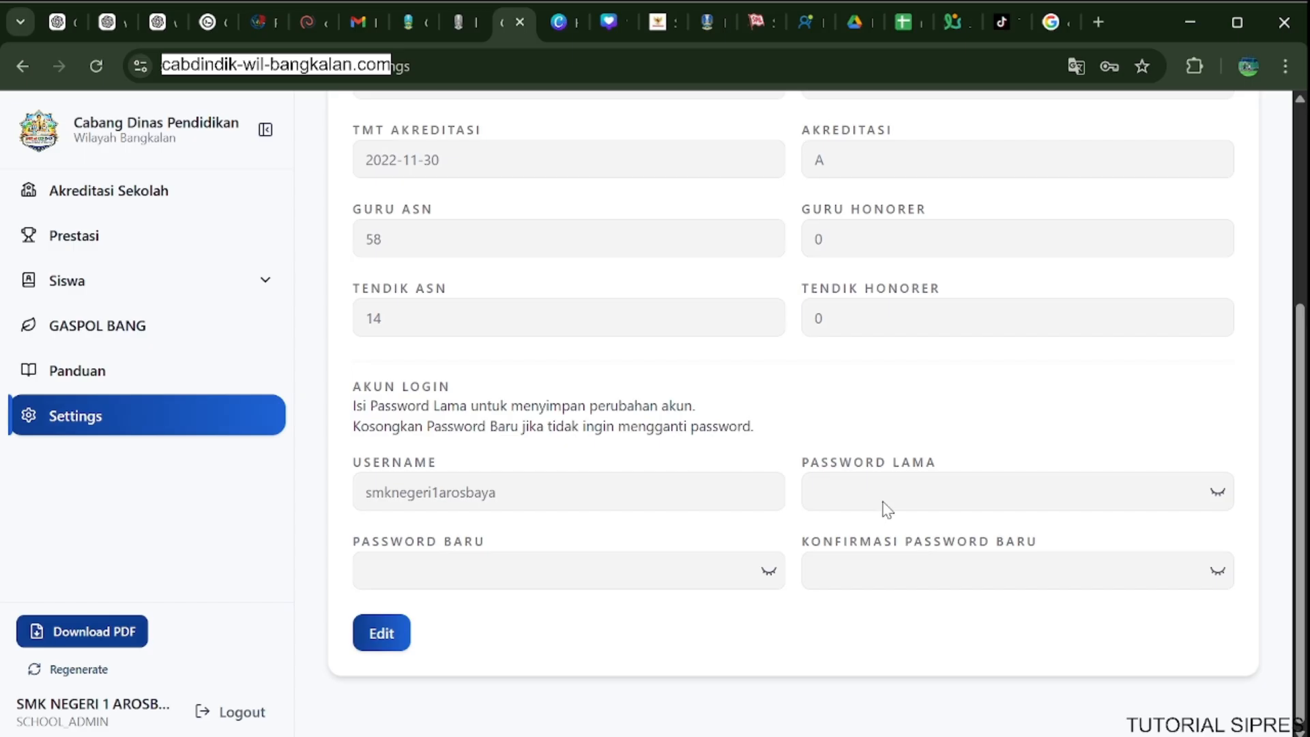
Make the school settings editable, fill in the old password, the new password and its confirmation, and save the account change.
click(380, 643)
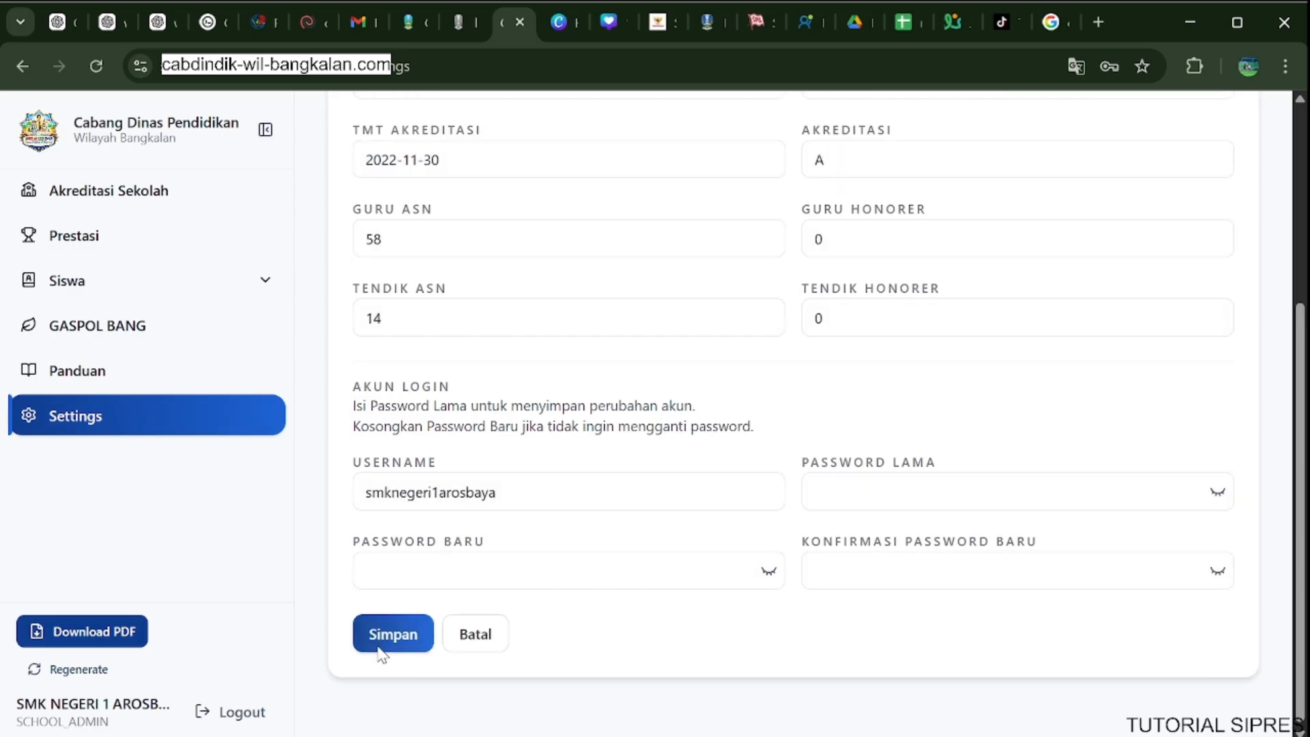
click(865, 497)
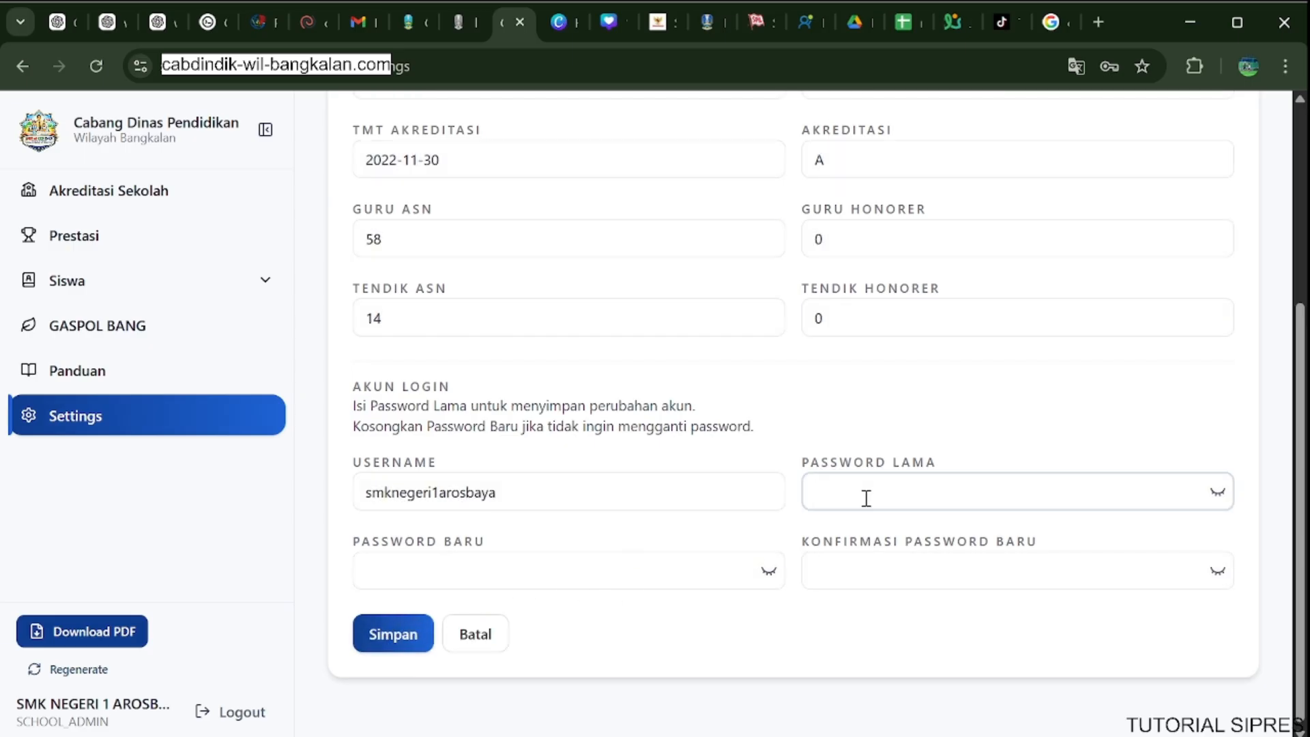
click(550, 489)
double_click(549, 488)
key(ctrl+c)
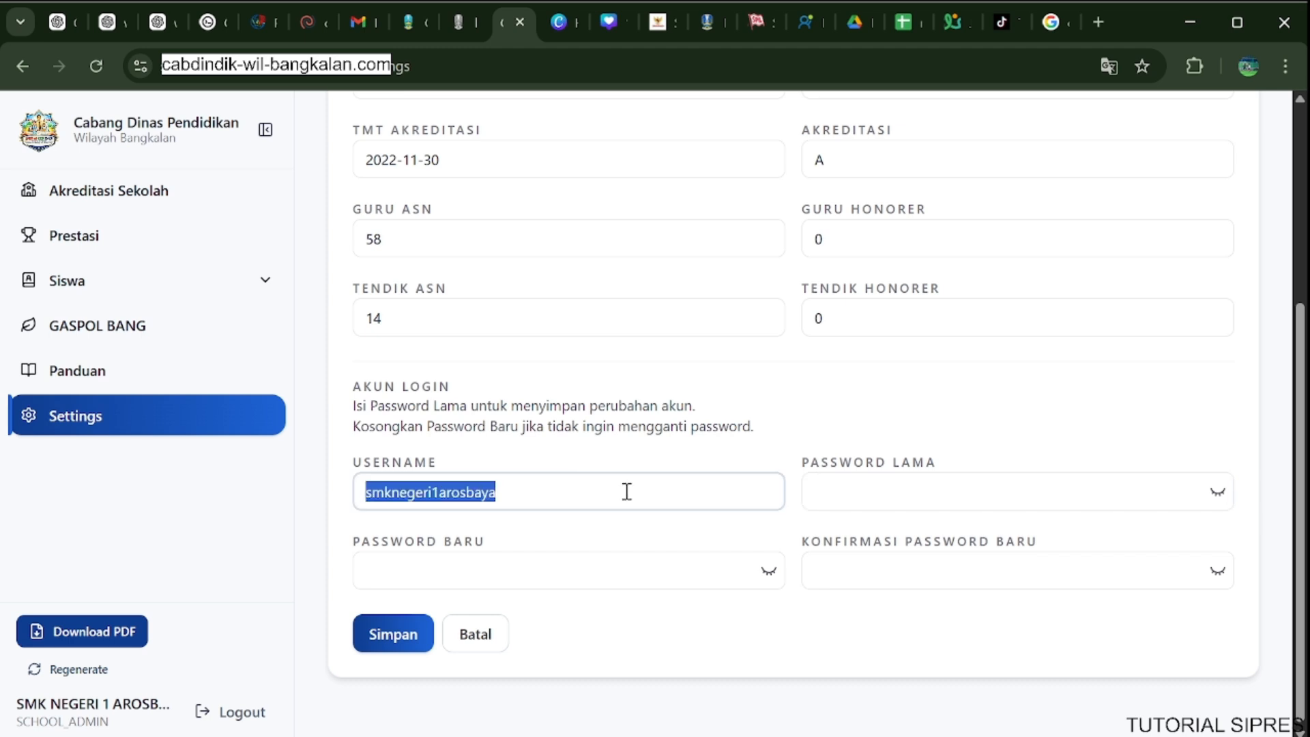
click(934, 490)
key(ctrl+v)
click(642, 570)
key(ctrl+v)
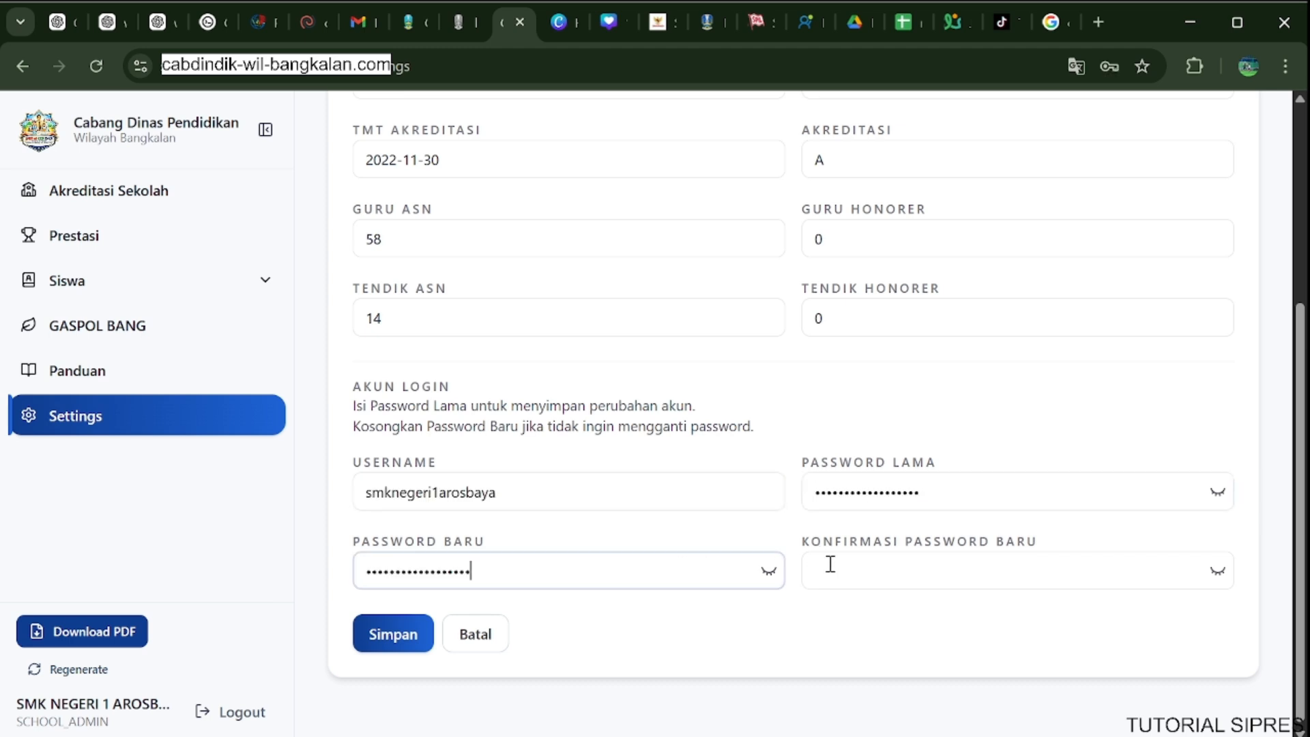
click(880, 566)
key(ctrl+v)
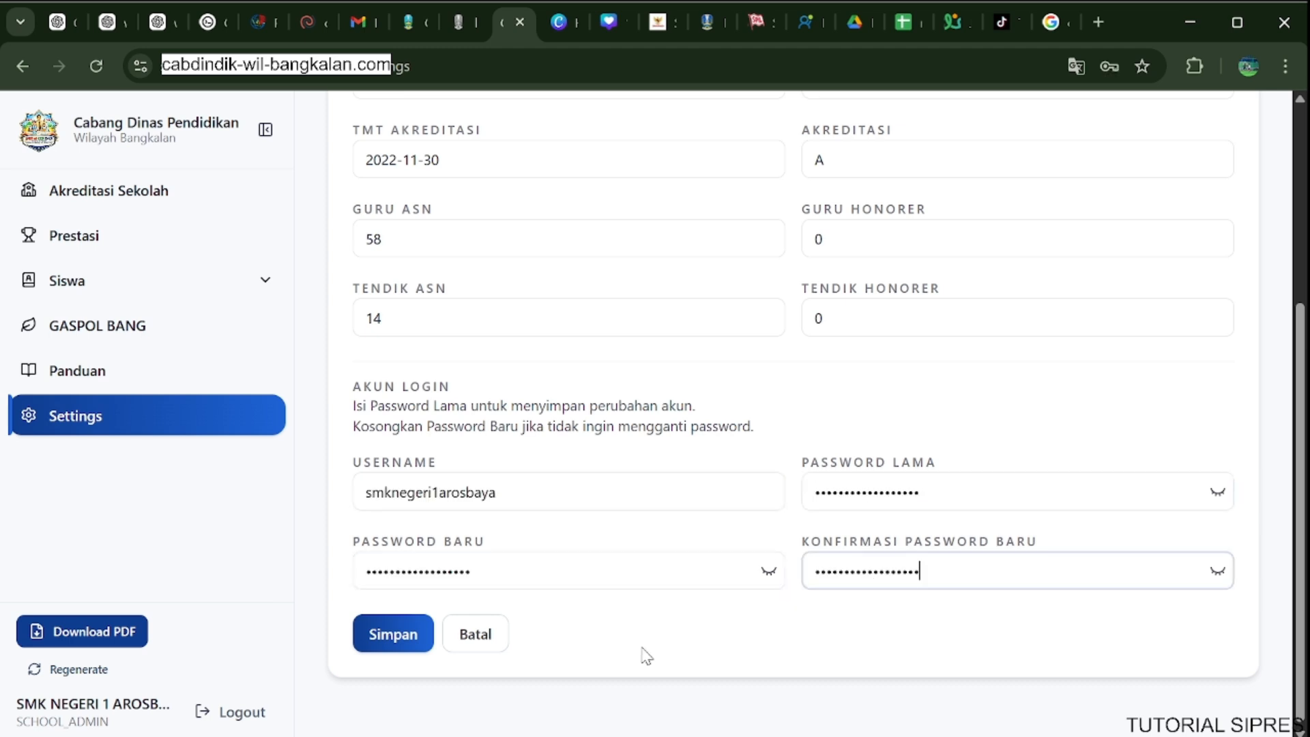
click(408, 634)
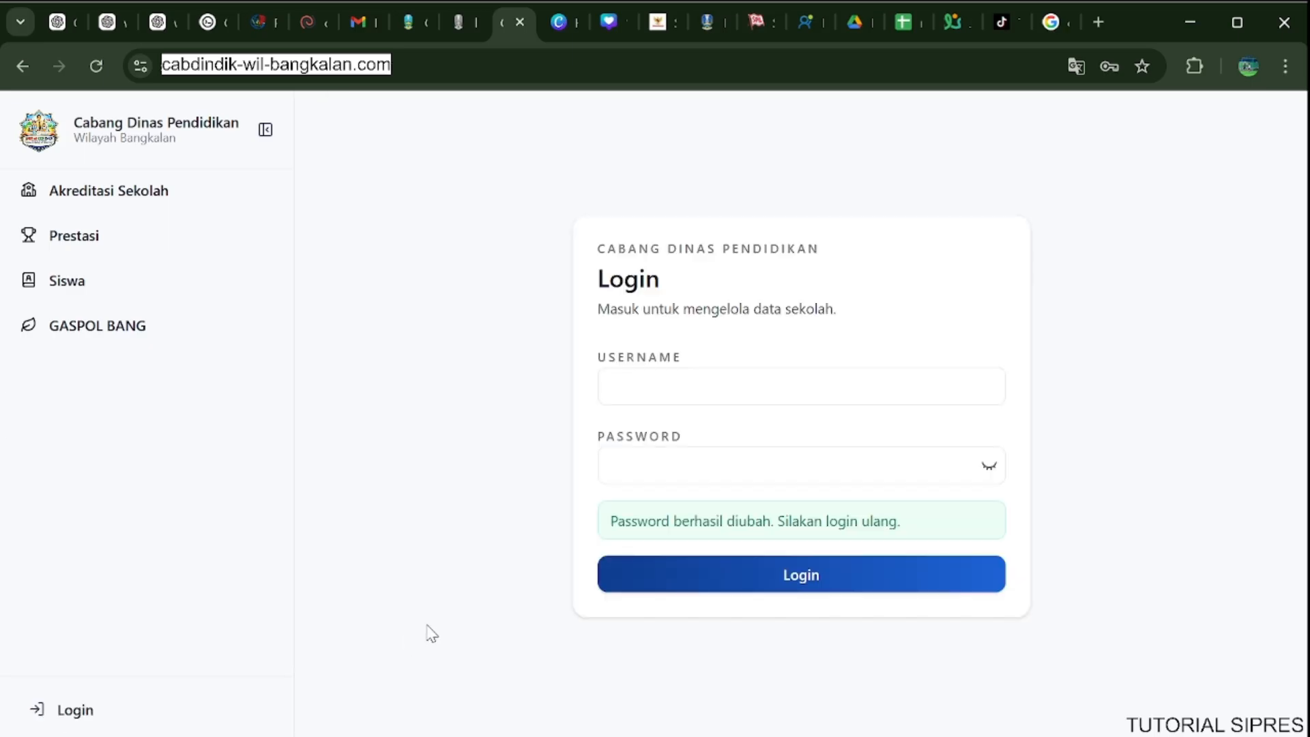
Log in again with the school account's username and the new password.
click(739, 401)
text(v)
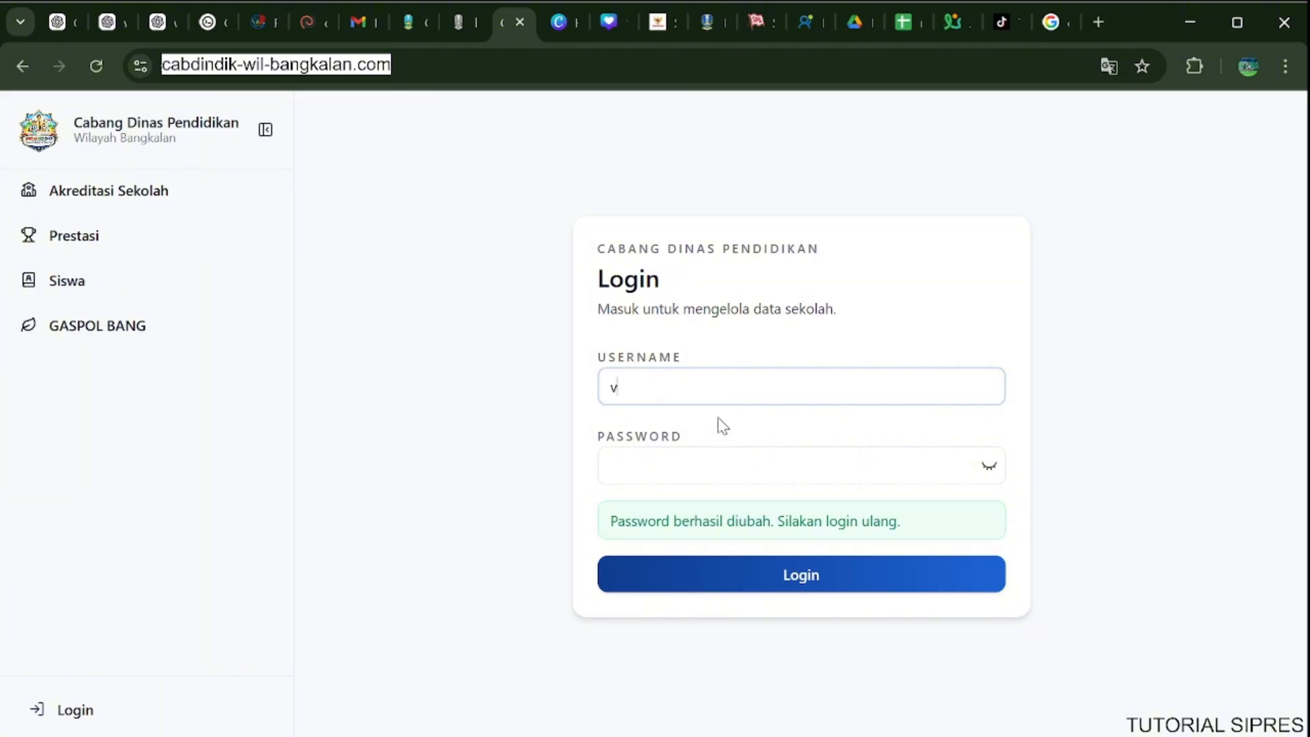
key(BackSpace)
key(ctrl+v)
click(715, 478)
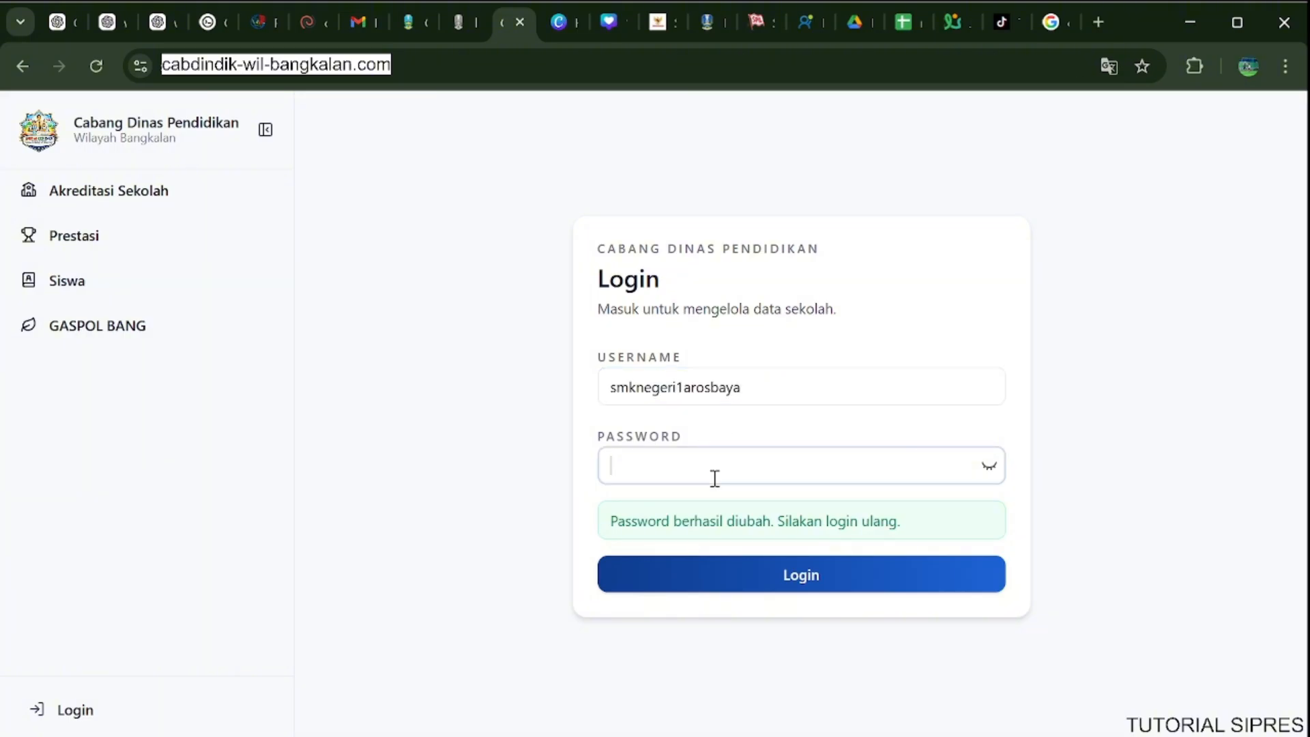
key(ctrl+v)
click(716, 573)
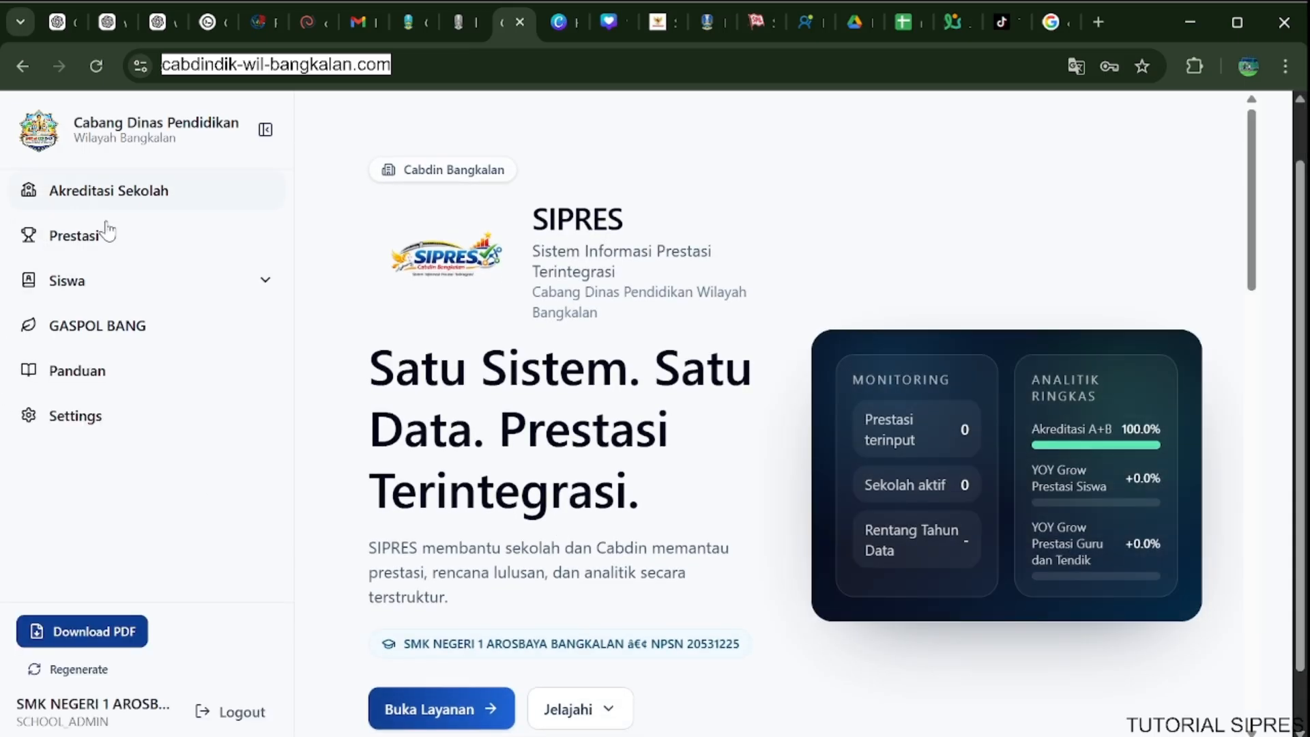
Open the Data Sekolah form in Settings and make its fields editable.
click(75, 416)
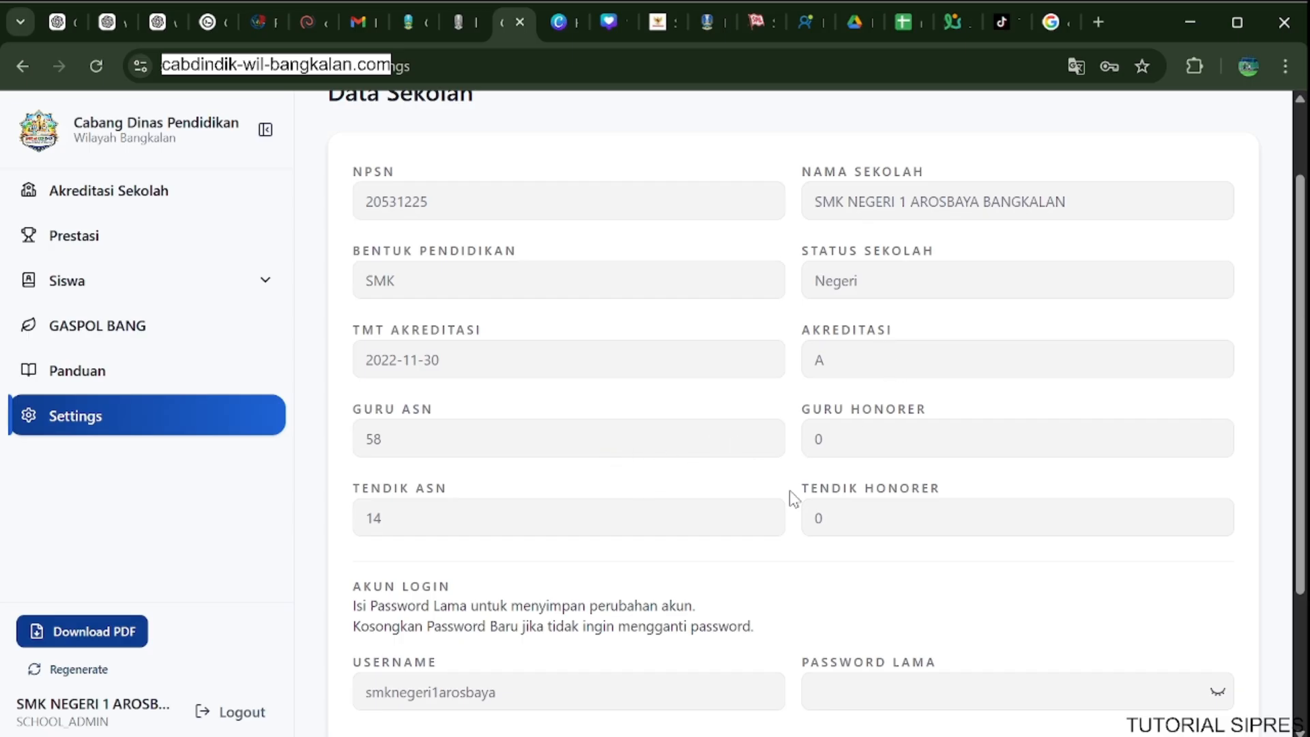
scroll(683, 512, down, 3)
click(385, 633)
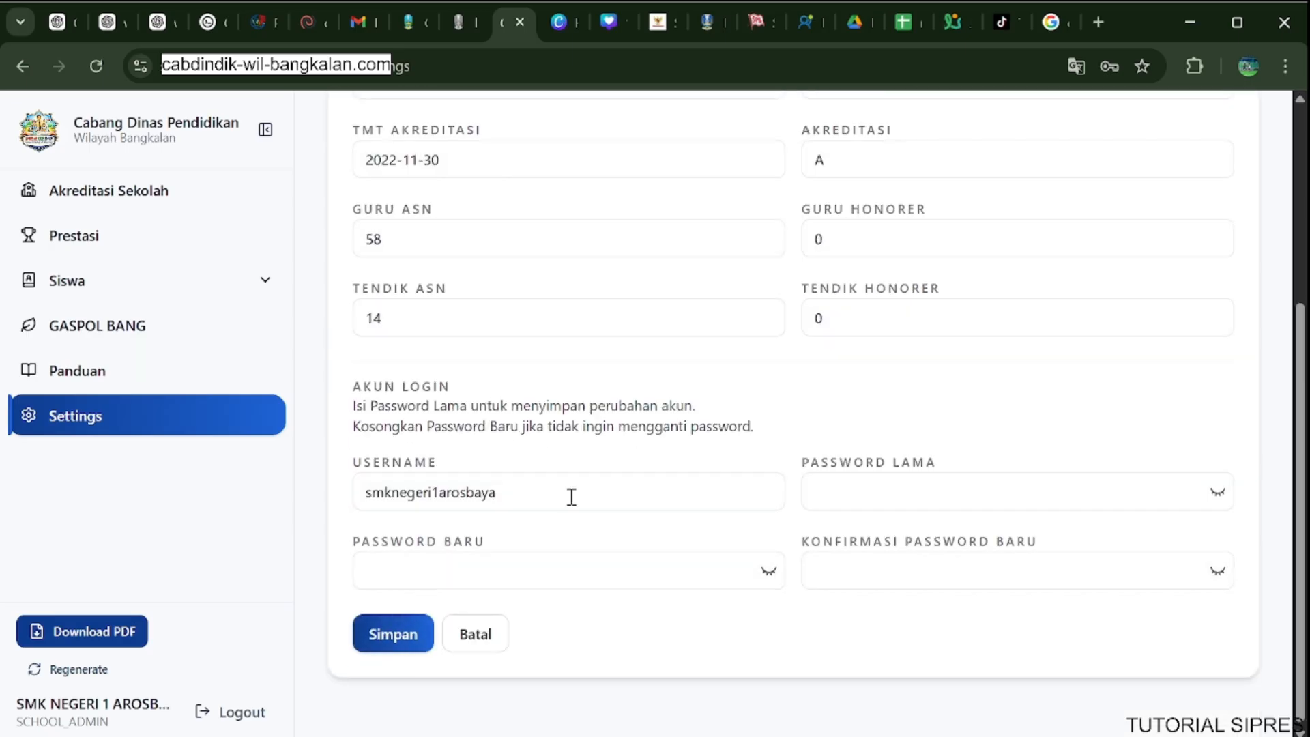
scroll(673, 409, up, 5)
scroll(641, 418, down, 2)
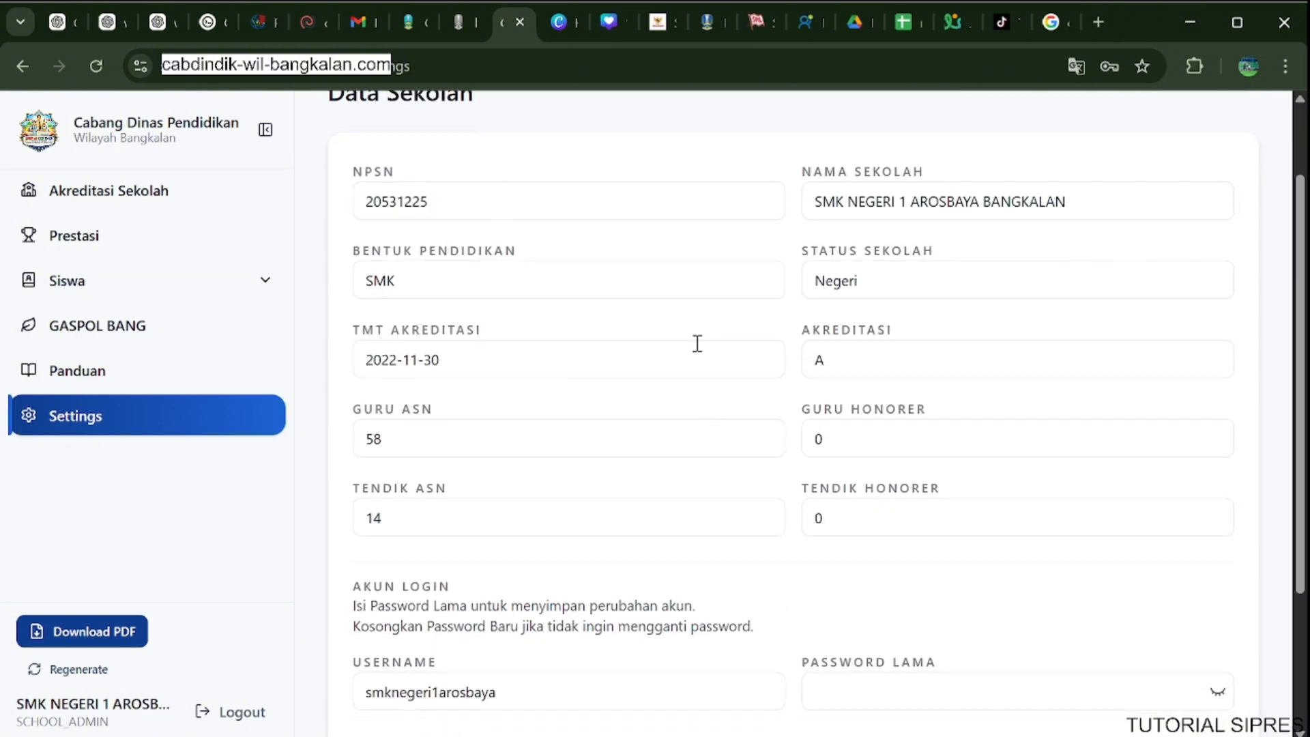
Review the Guru Honorer, Tendik Honorer, Guru ASN, Tendik ASN and TMT Akreditasi fields of the school data.
click(935, 446)
drag(935, 445, 806, 454)
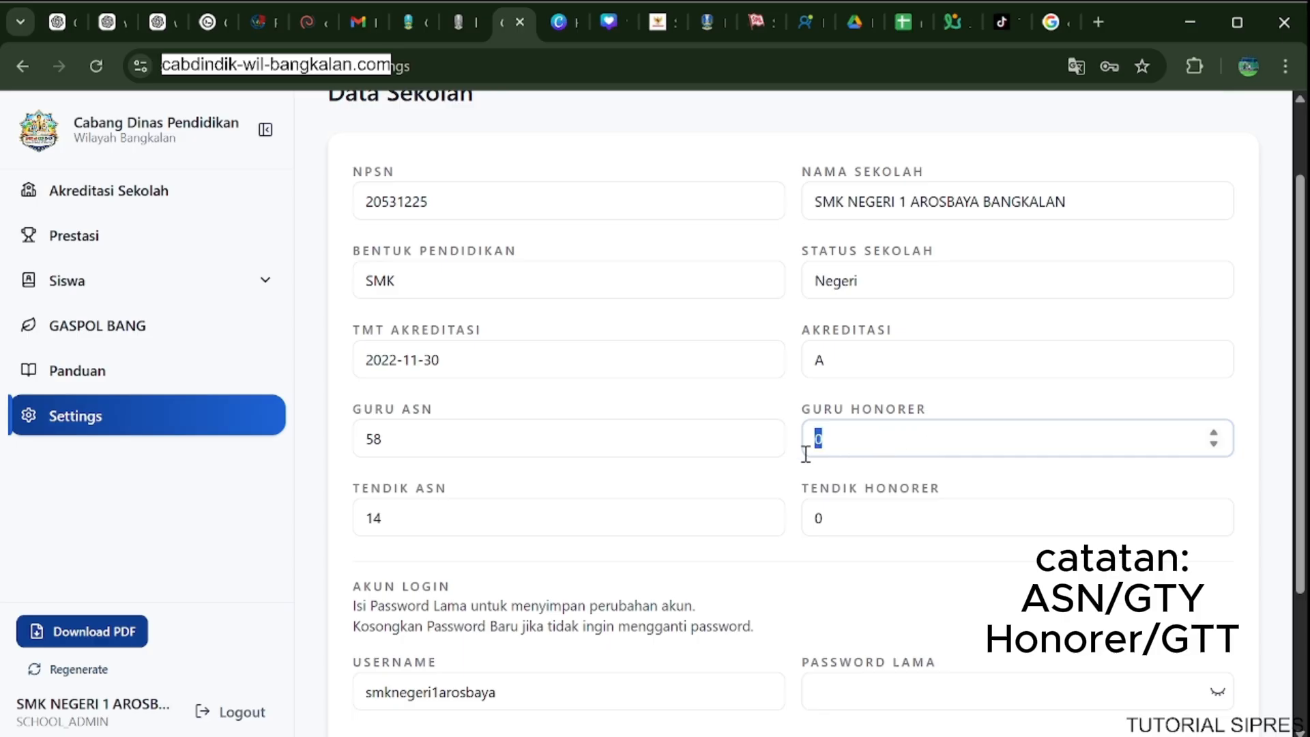
click(833, 517)
drag(833, 517, 812, 516)
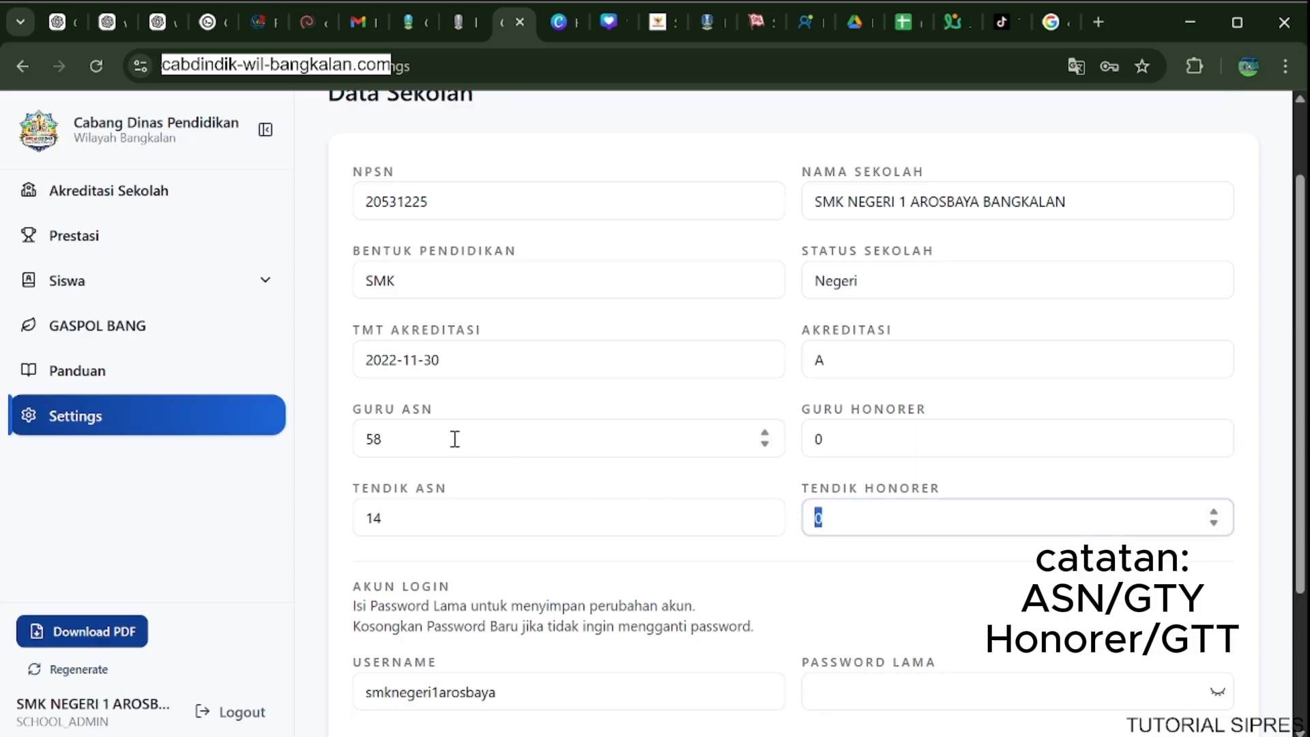
drag(447, 439, 354, 434)
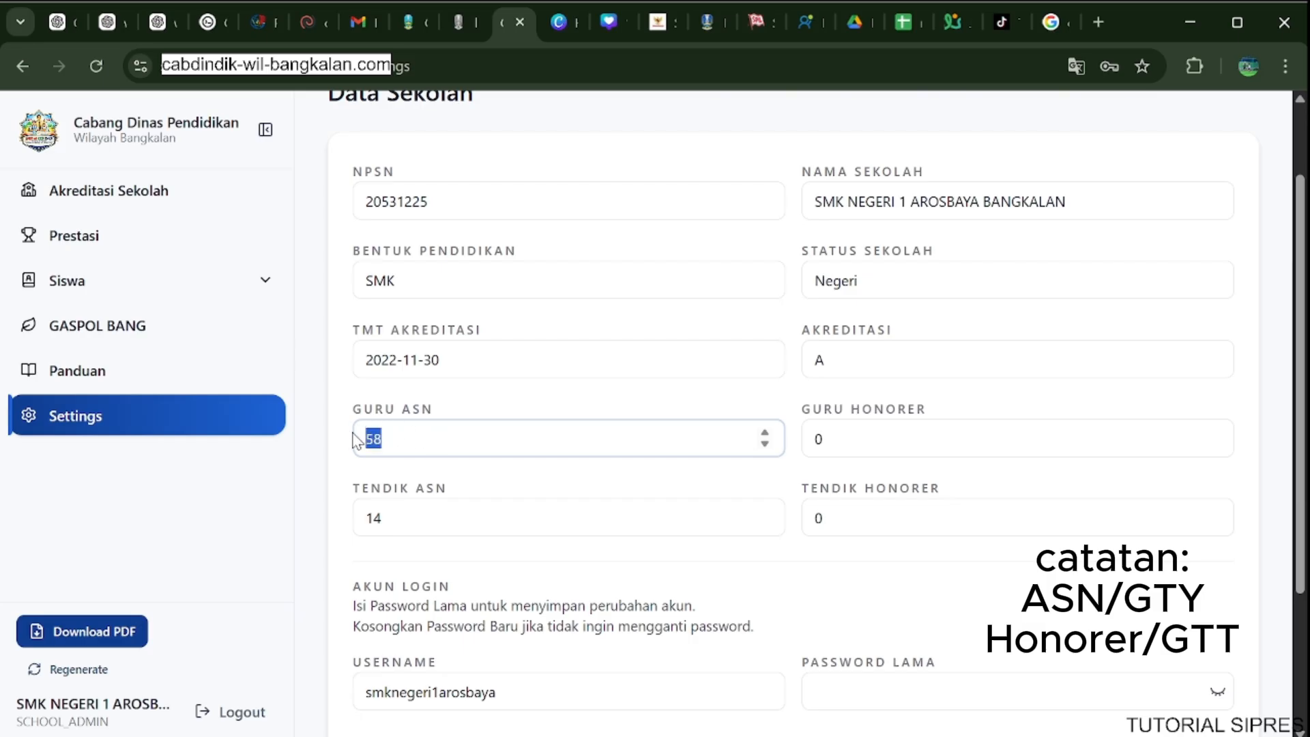
drag(407, 513, 332, 535)
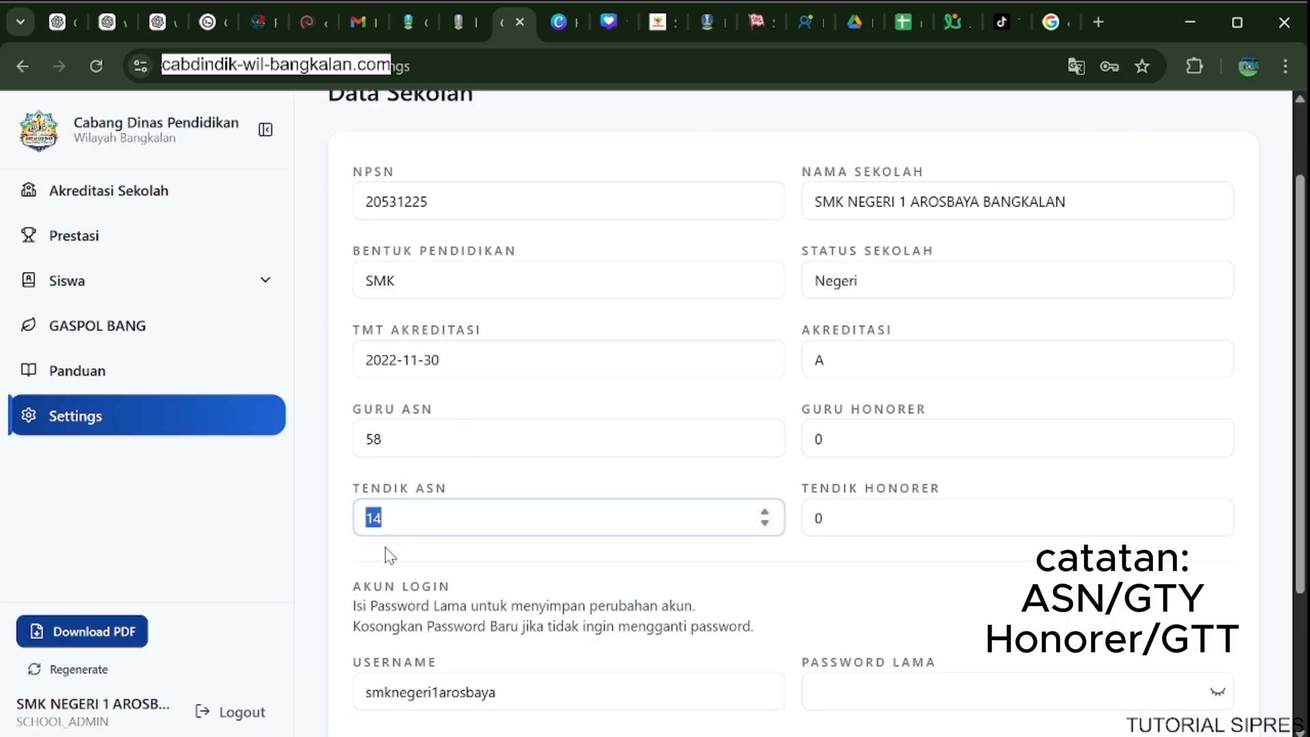
drag(459, 351, 346, 372)
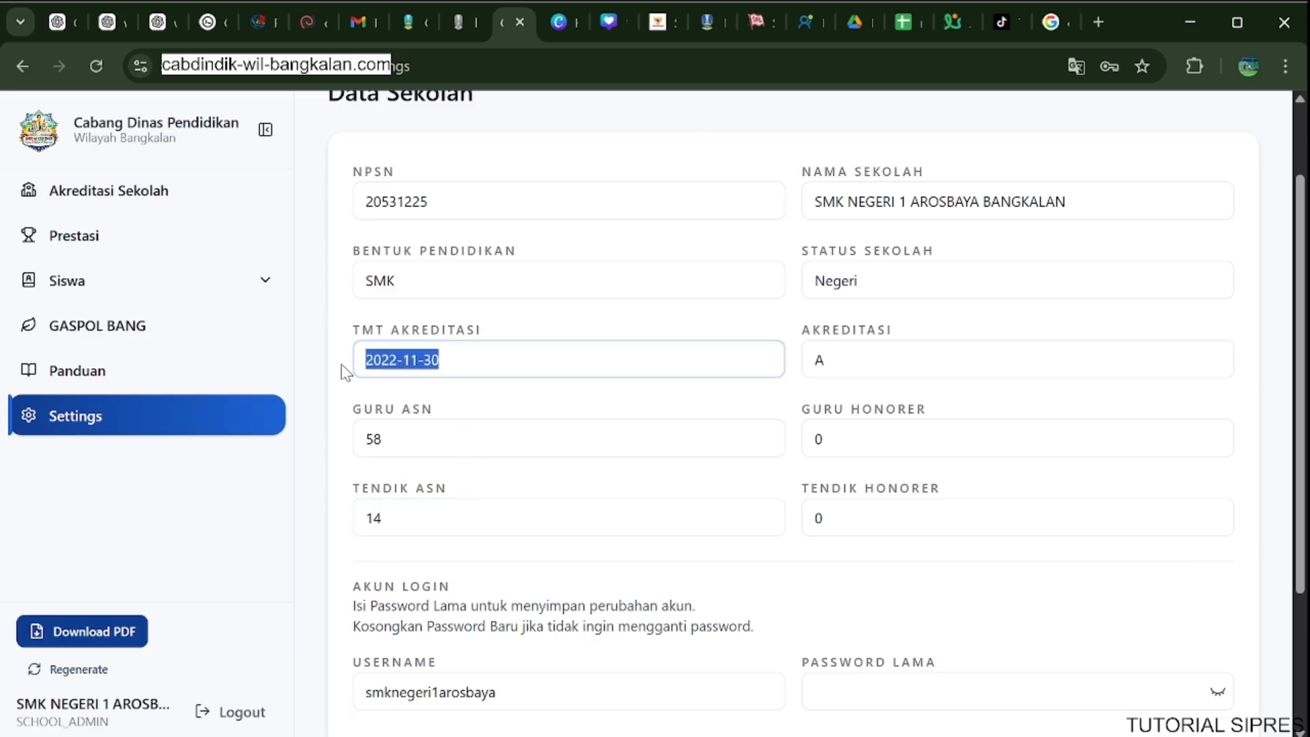
click(339, 394)
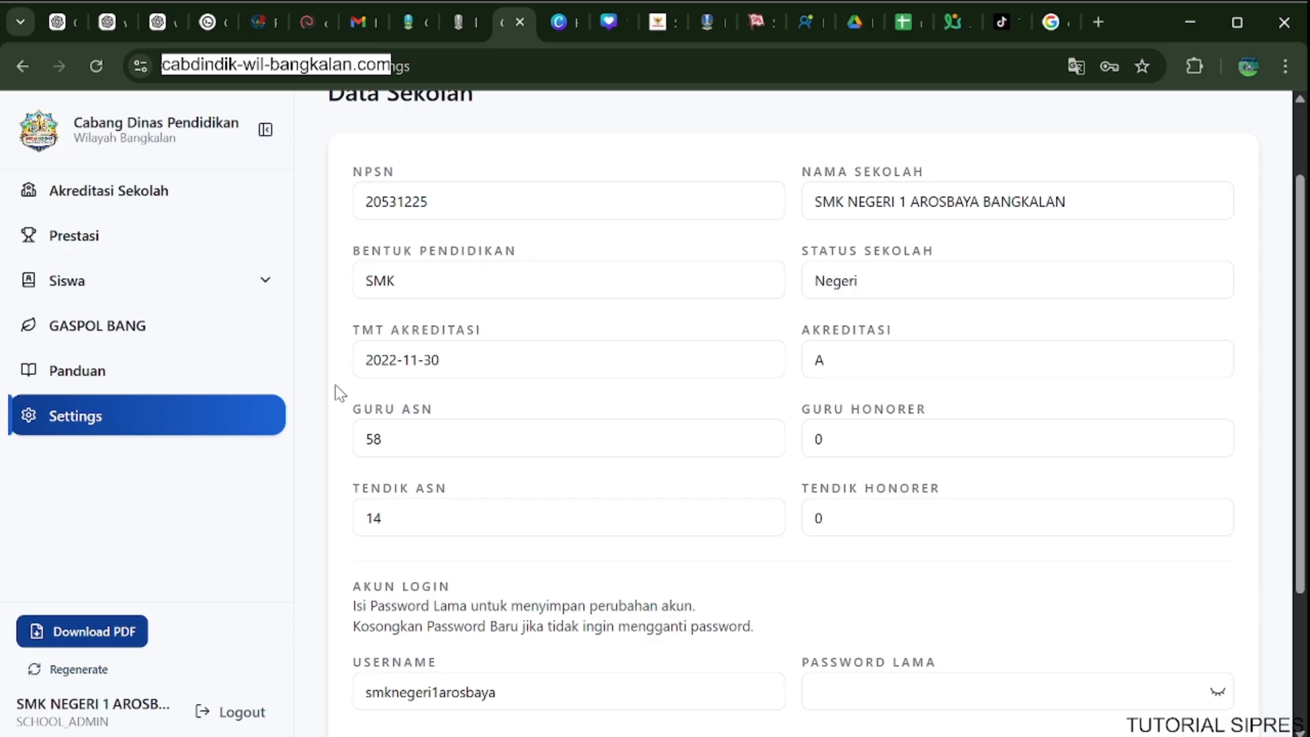
Save the Data Sekolah form and check the saved entries.
scroll(334, 383, down, 3)
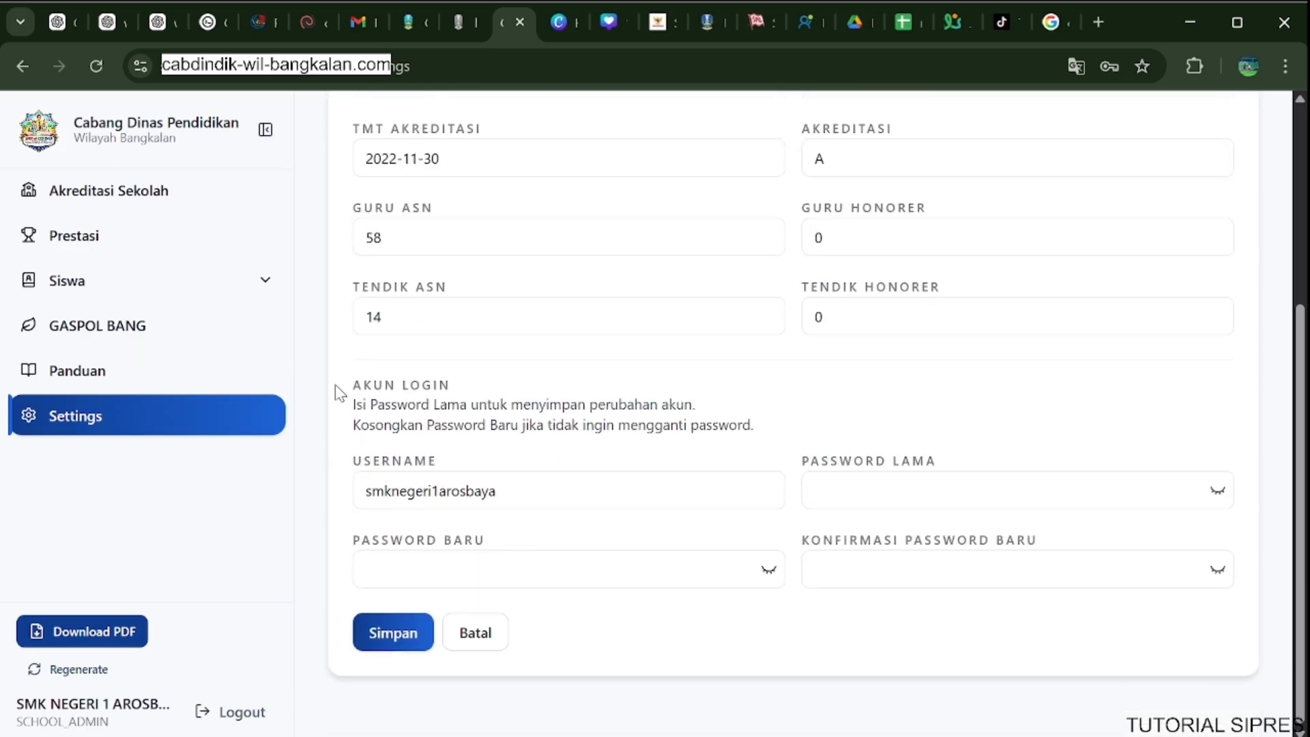
click(411, 624)
scroll(413, 630, up, 5)
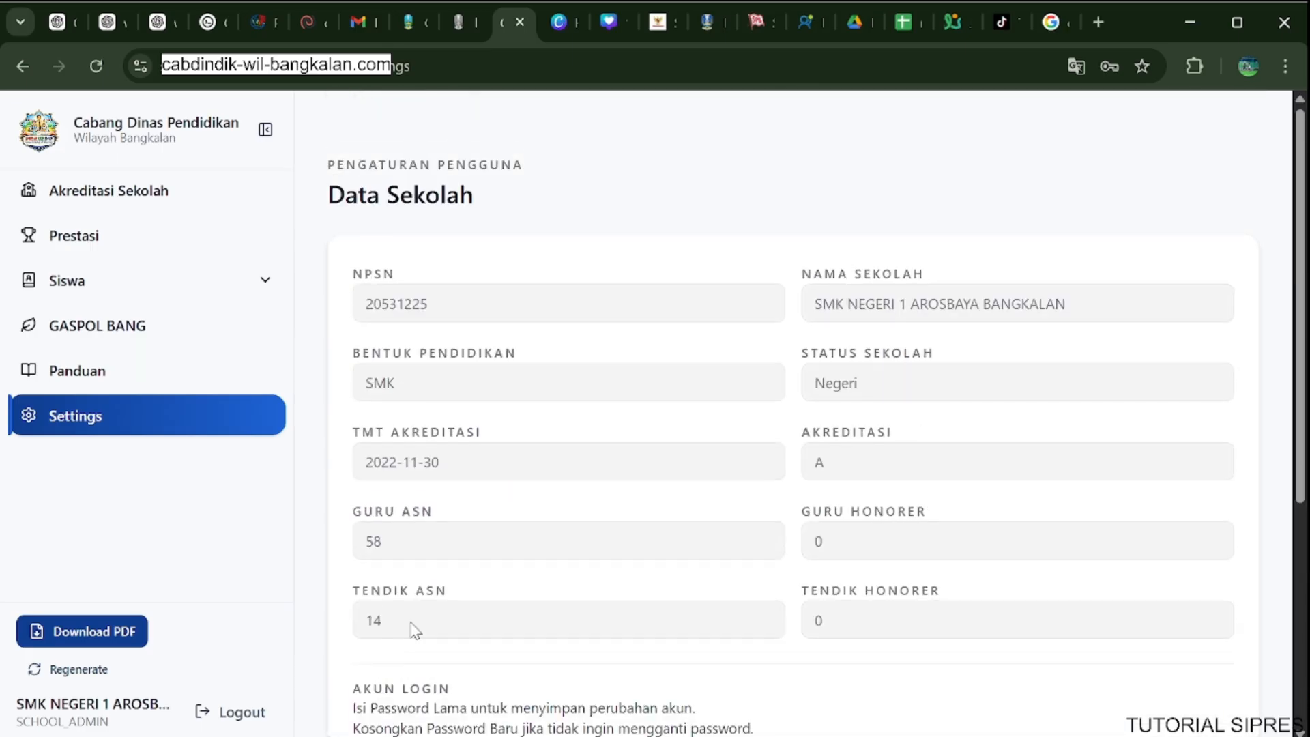
scroll(427, 380, down, 1)
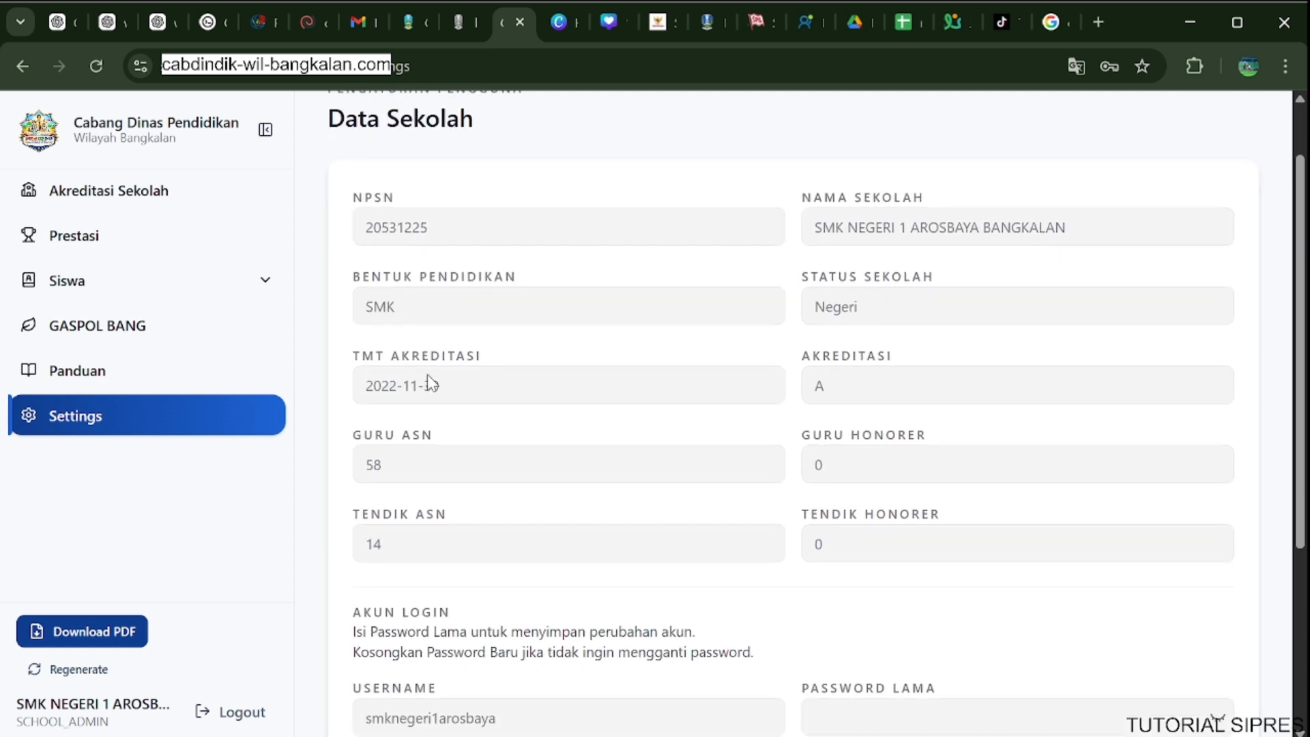
scroll(427, 380, up, 1)
scroll(427, 380, down, 3)
scroll(427, 376, down, 3)
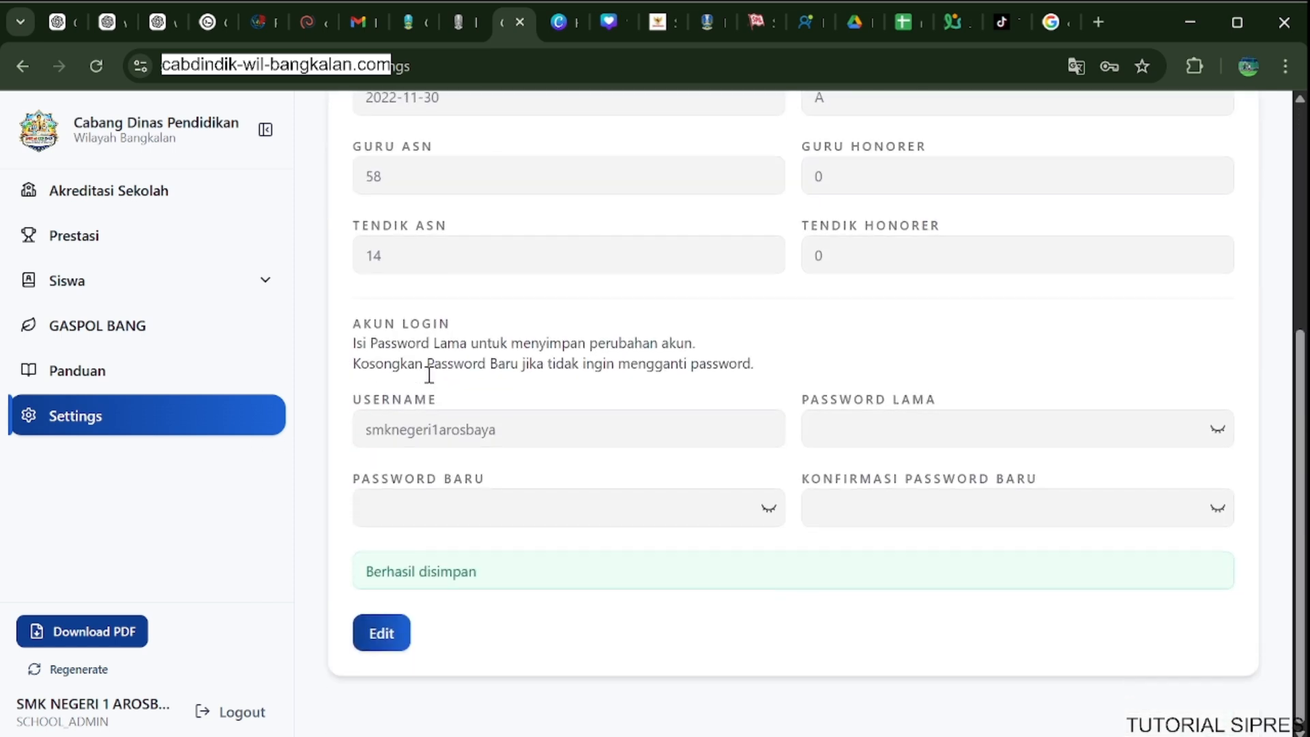
scroll(427, 381, up, 5)
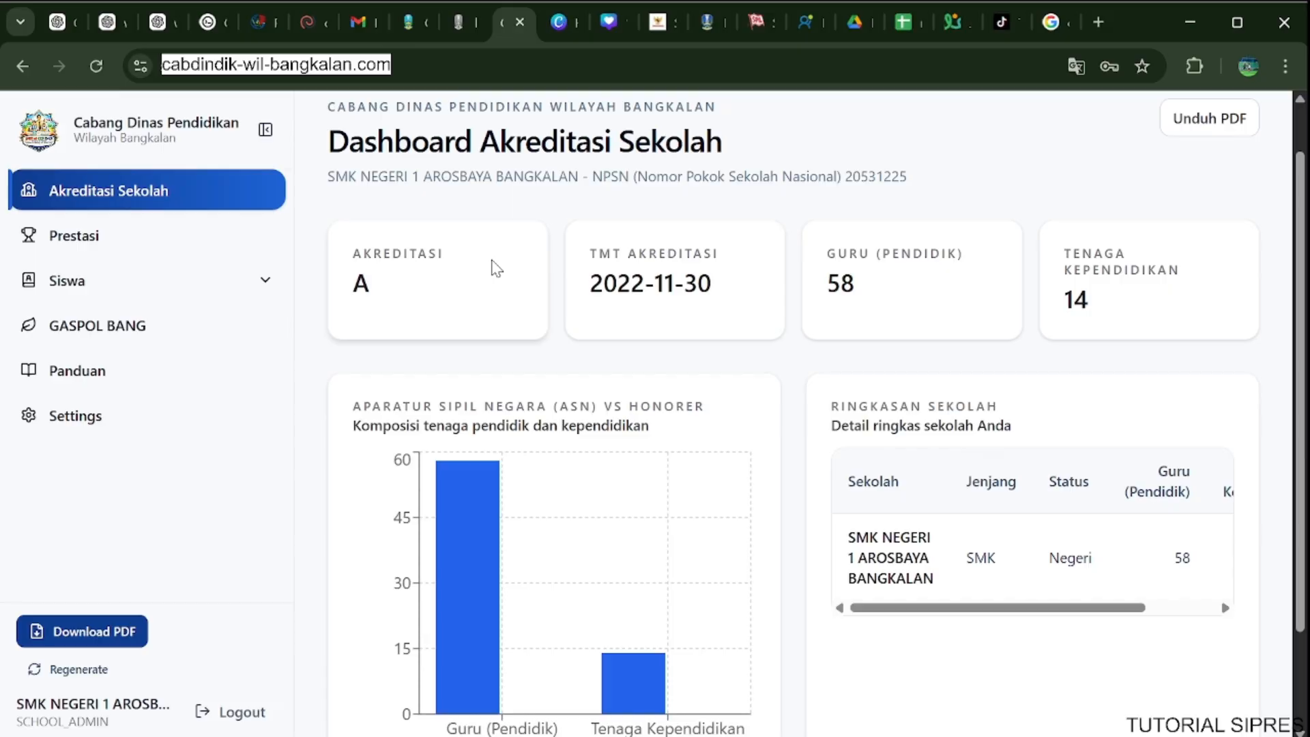
Examine the ASN versus Honorer chart for Guru (Pendidik) and Tenaga Kependidikan on the Akreditasi Sekolah page.
scroll(491, 268, down, 2)
scroll(484, 272, down, 1)
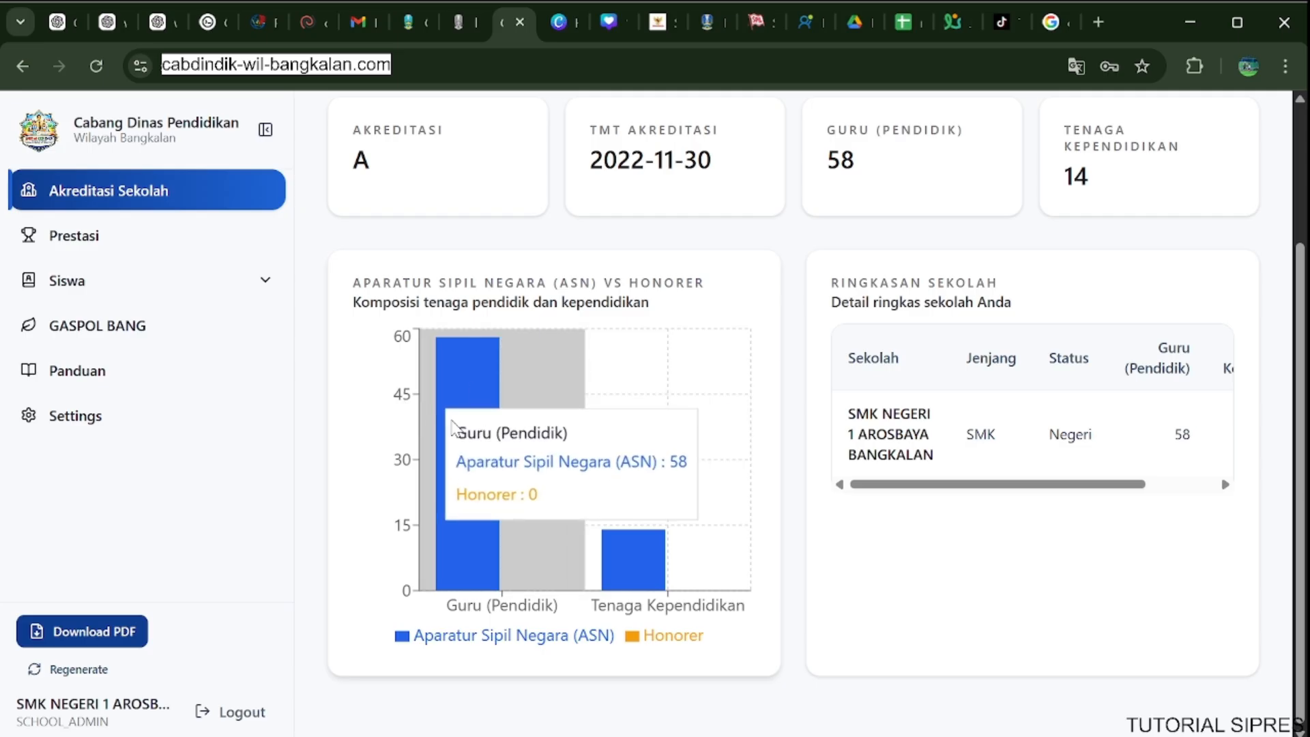
mouse_move(639, 439)
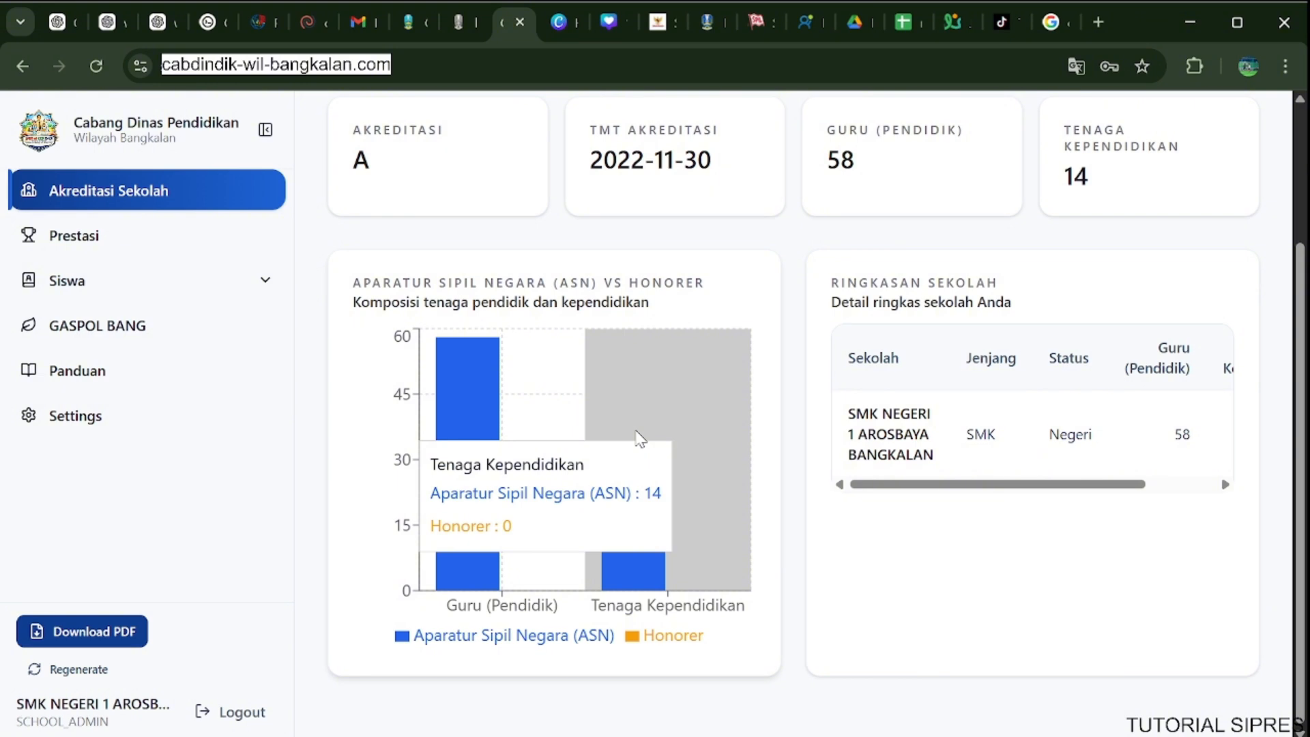
Open the Prestasi dashboard and download its achievement import template.
scroll(639, 438, up, 3)
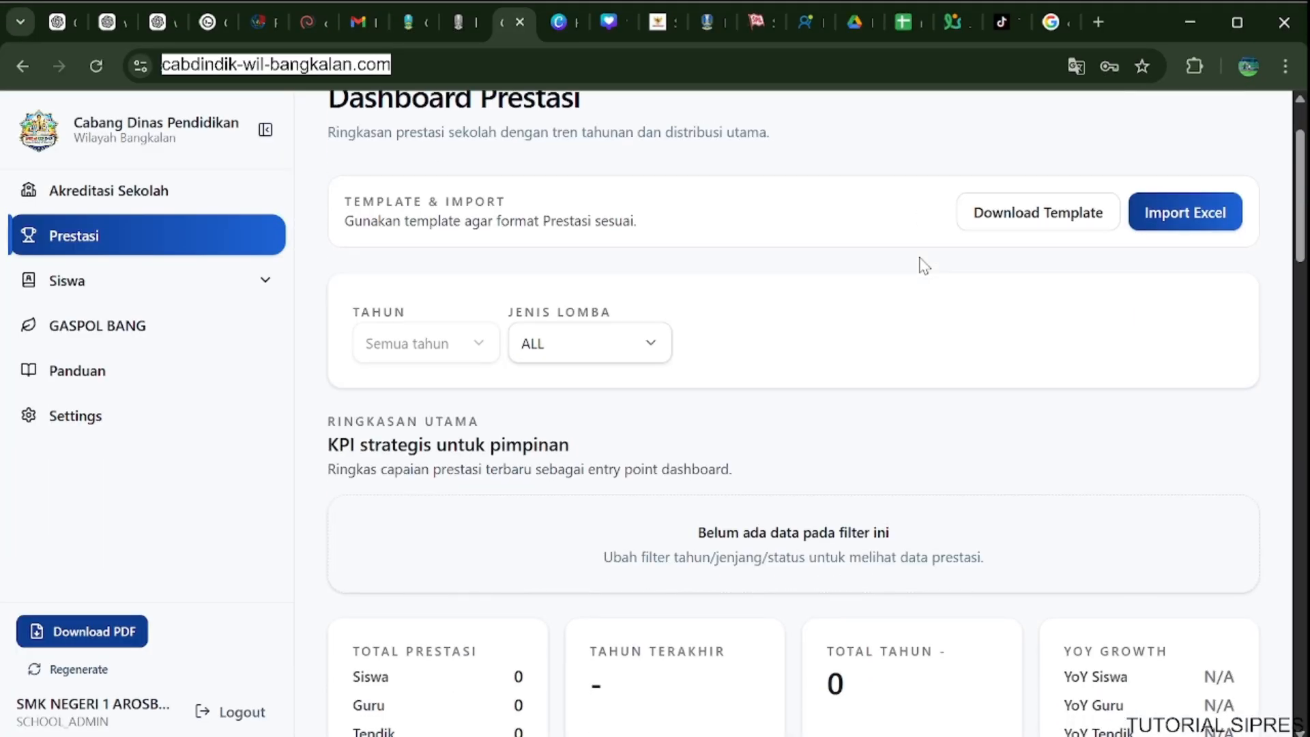
scroll(921, 265, up, 2)
scroll(921, 264, down, 2)
scroll(921, 265, up, 2)
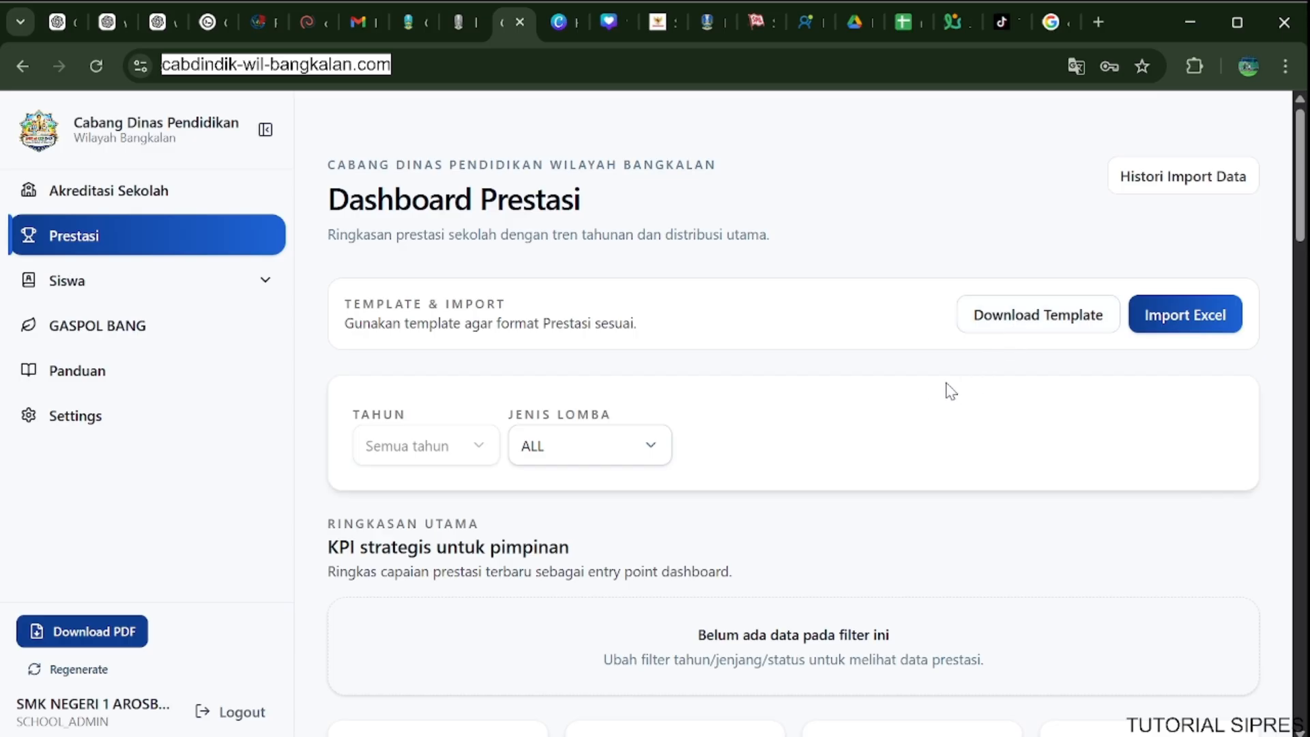
click(1067, 334)
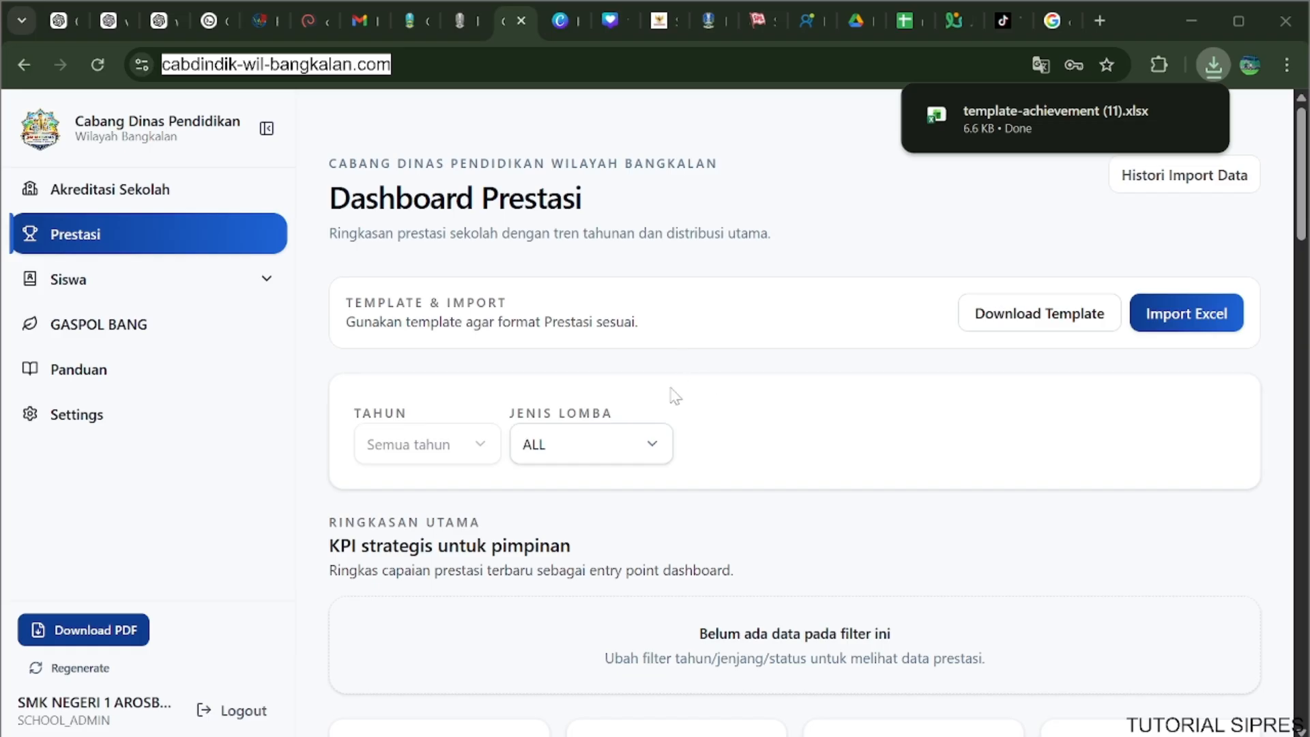
Open the downloaded template-achievement (11).xlsx in Excel, enable editing, dismiss the repair report and enlarge the window.
click(1073, 114)
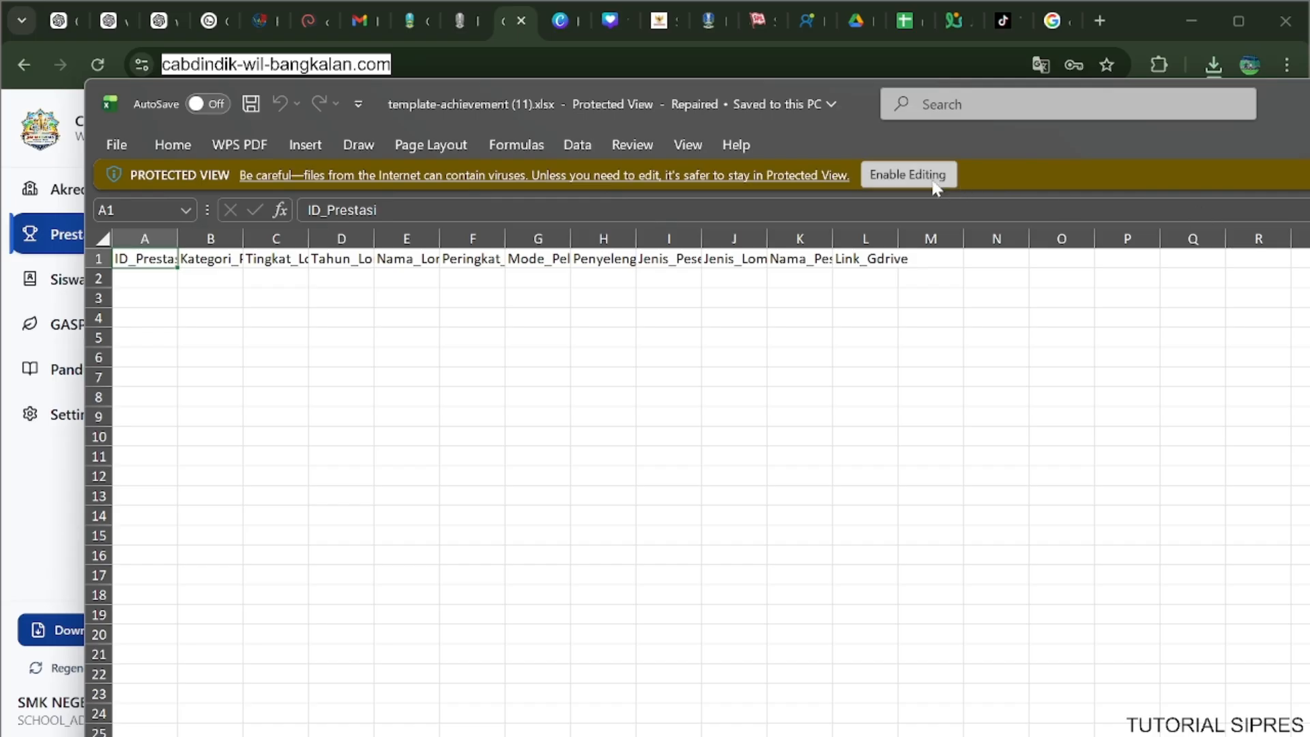
click(931, 176)
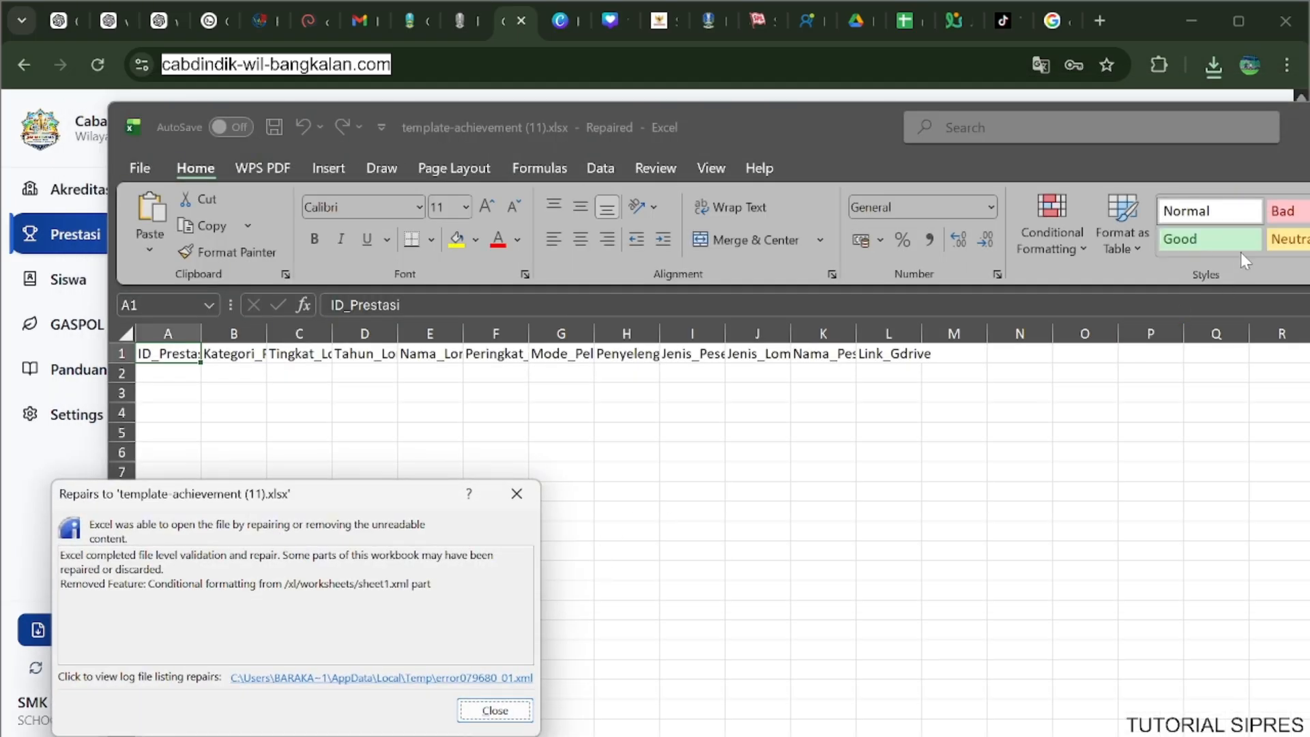
click(499, 714)
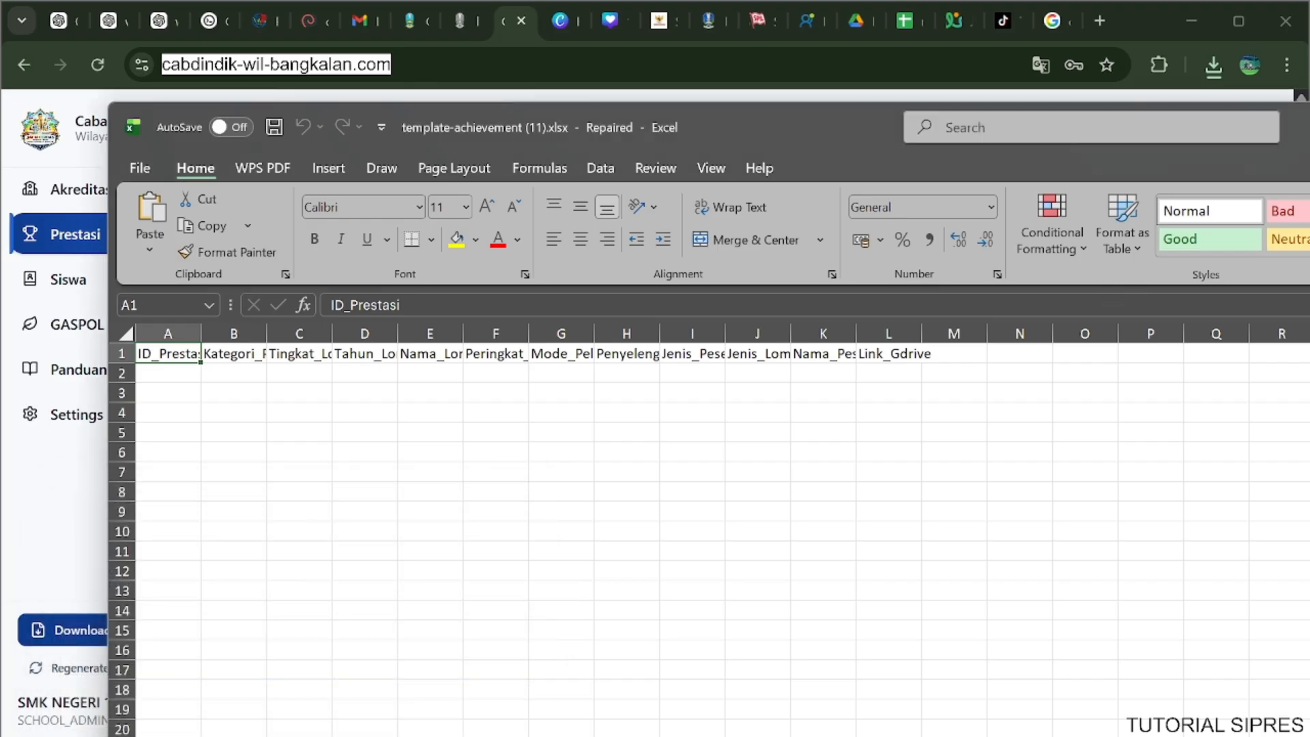
drag(1309, 141, 7, 9)
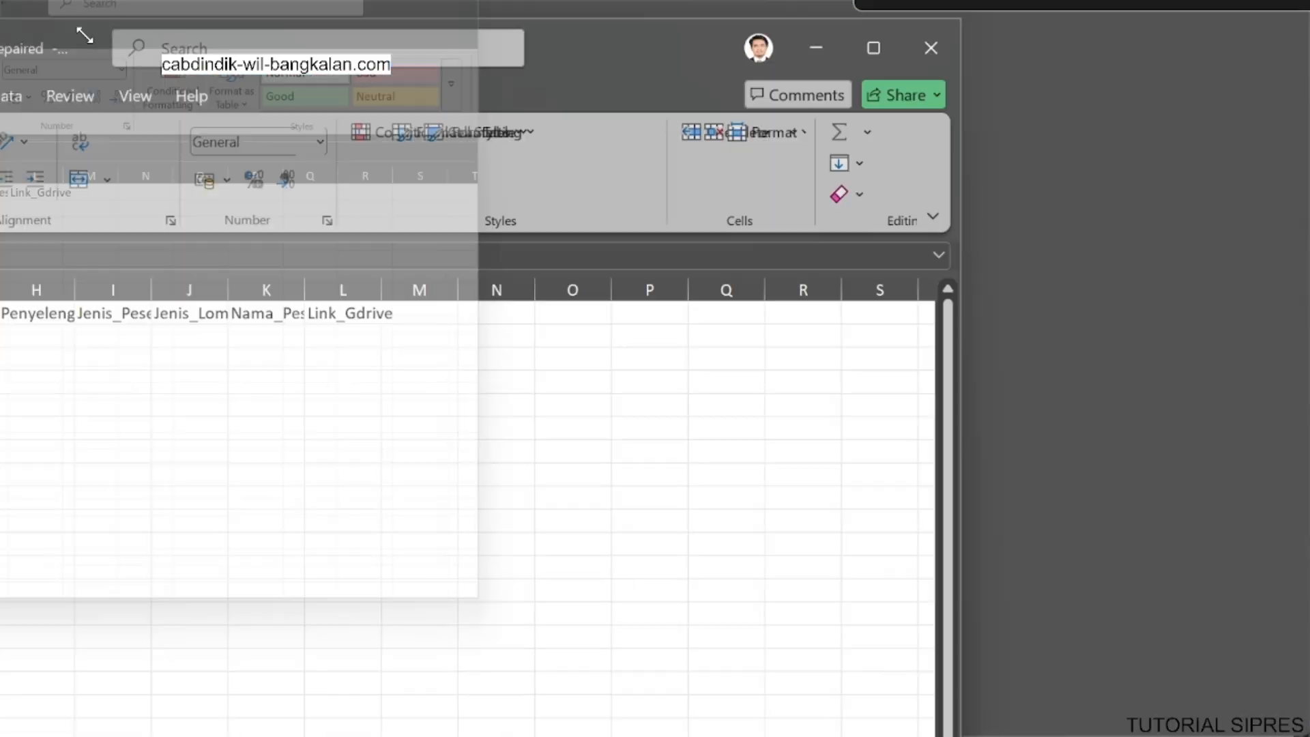
AutoFit the widths of columns A to L in the Achievement sheet.
drag(73, 234, 768, 262)
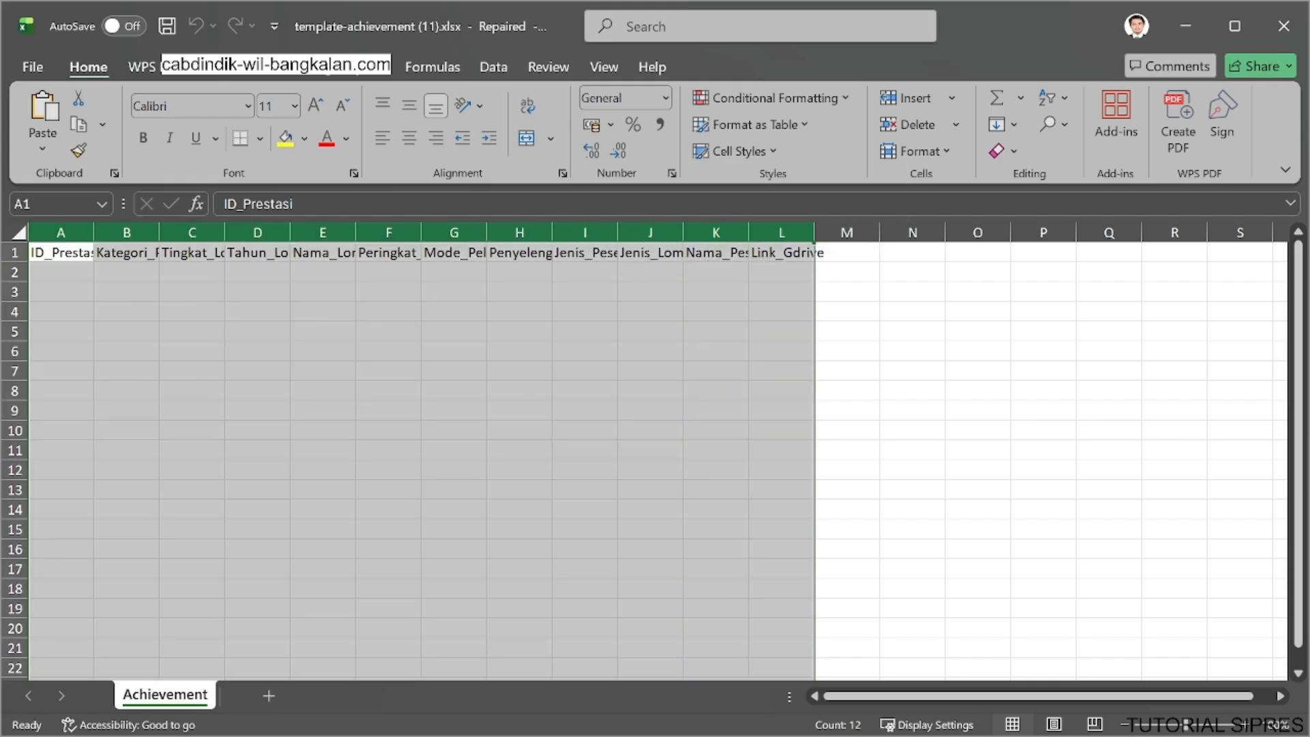
click(945, 152)
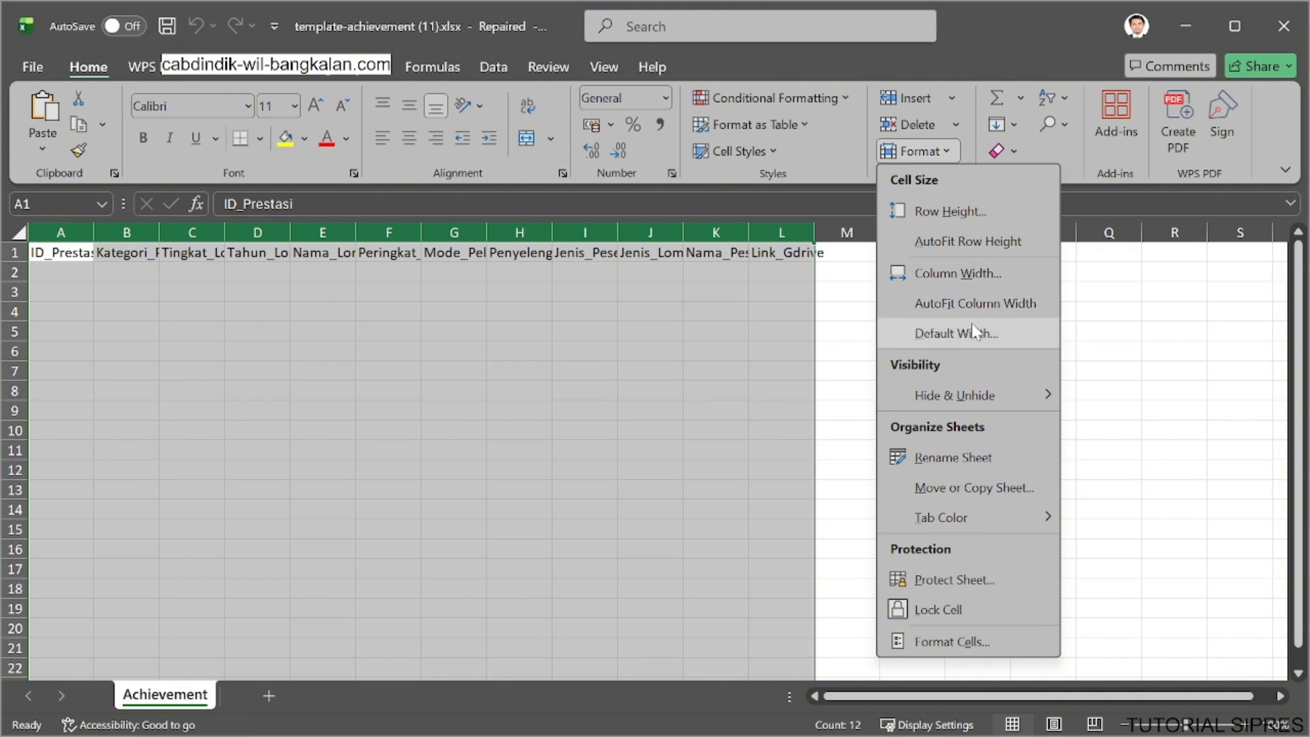
click(979, 304)
click(573, 377)
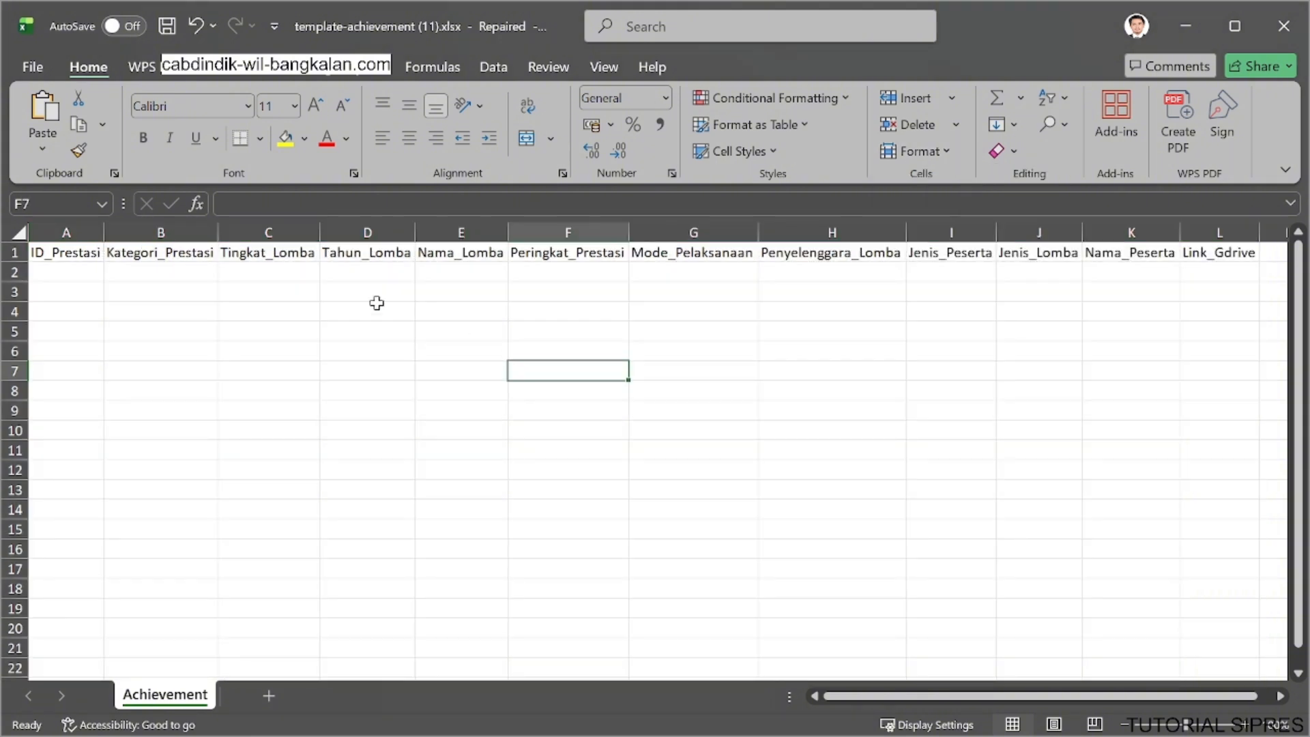
Enter 1 in A2 and 2 in A3 as the ID_Prestasi values.
click(42, 253)
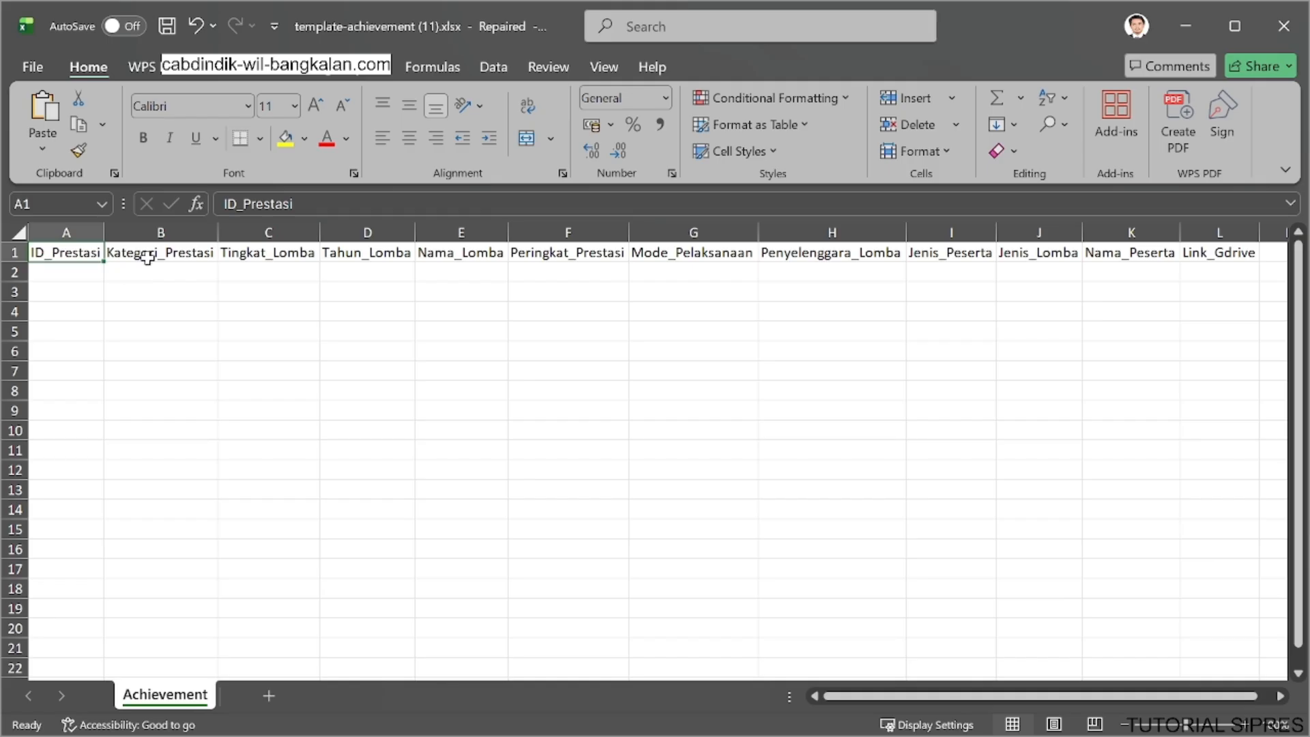
click(74, 272)
text(1)
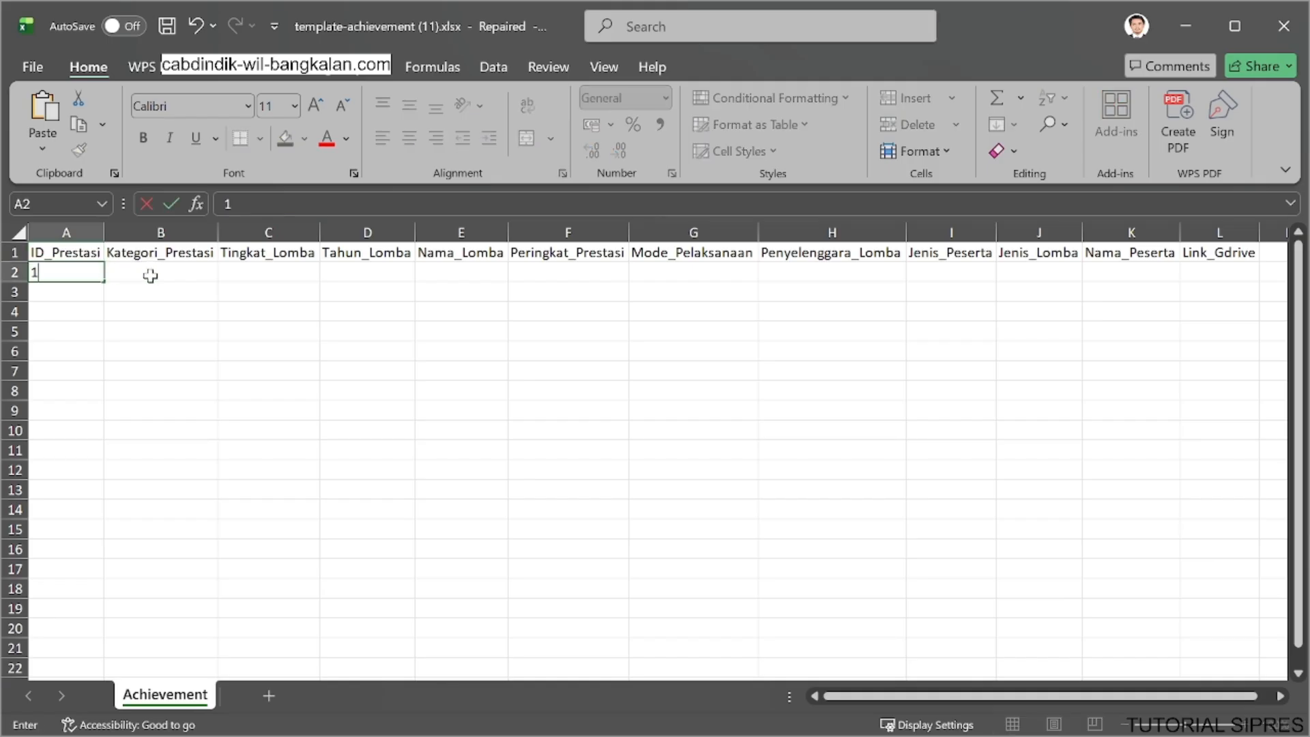
click(88, 351)
click(82, 293)
text(2)
click(82, 309)
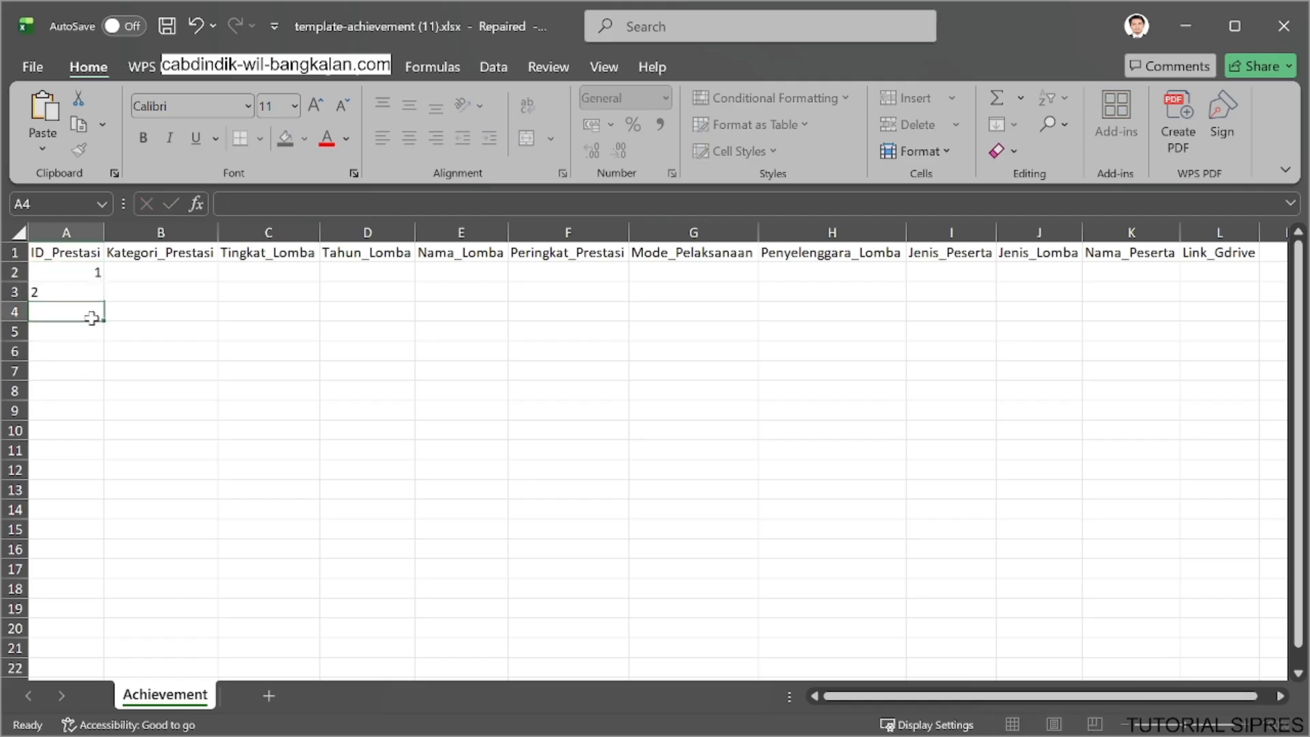
Set Kategori_Prestasi of the first achievement record to LAINNYA.
click(136, 270)
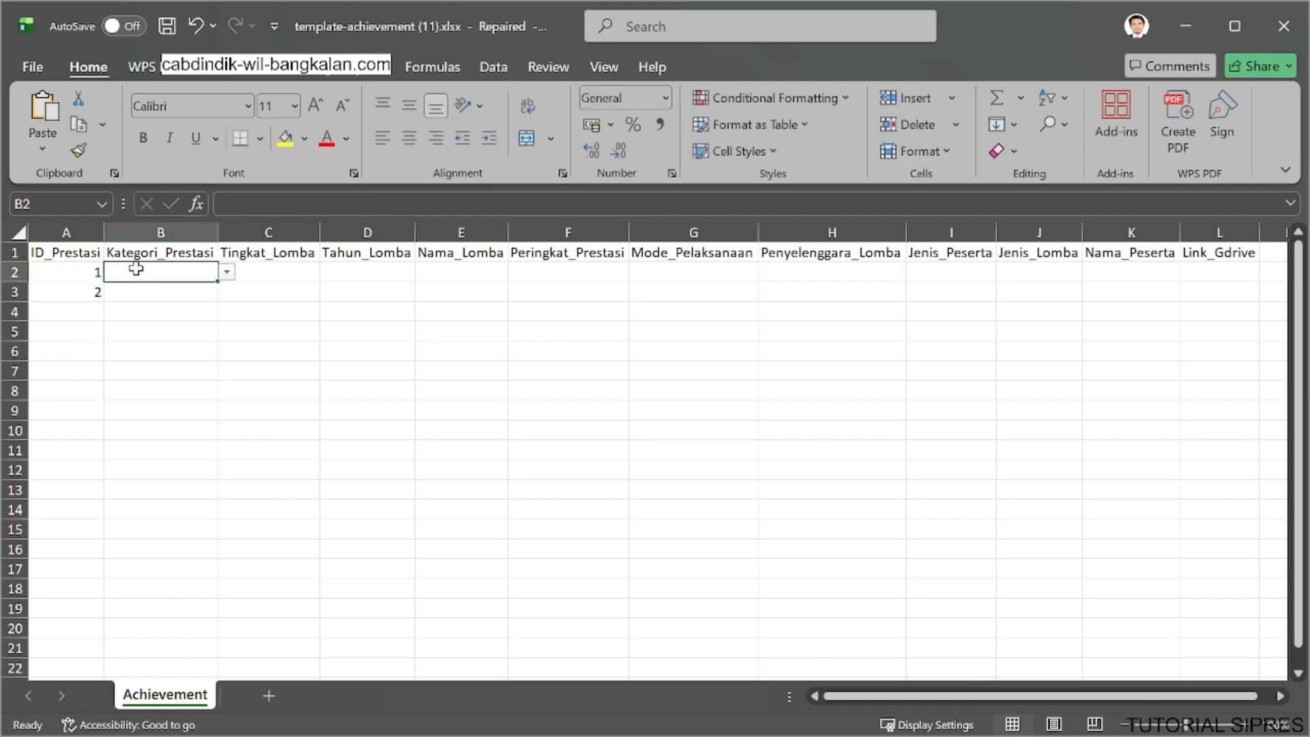
click(227, 273)
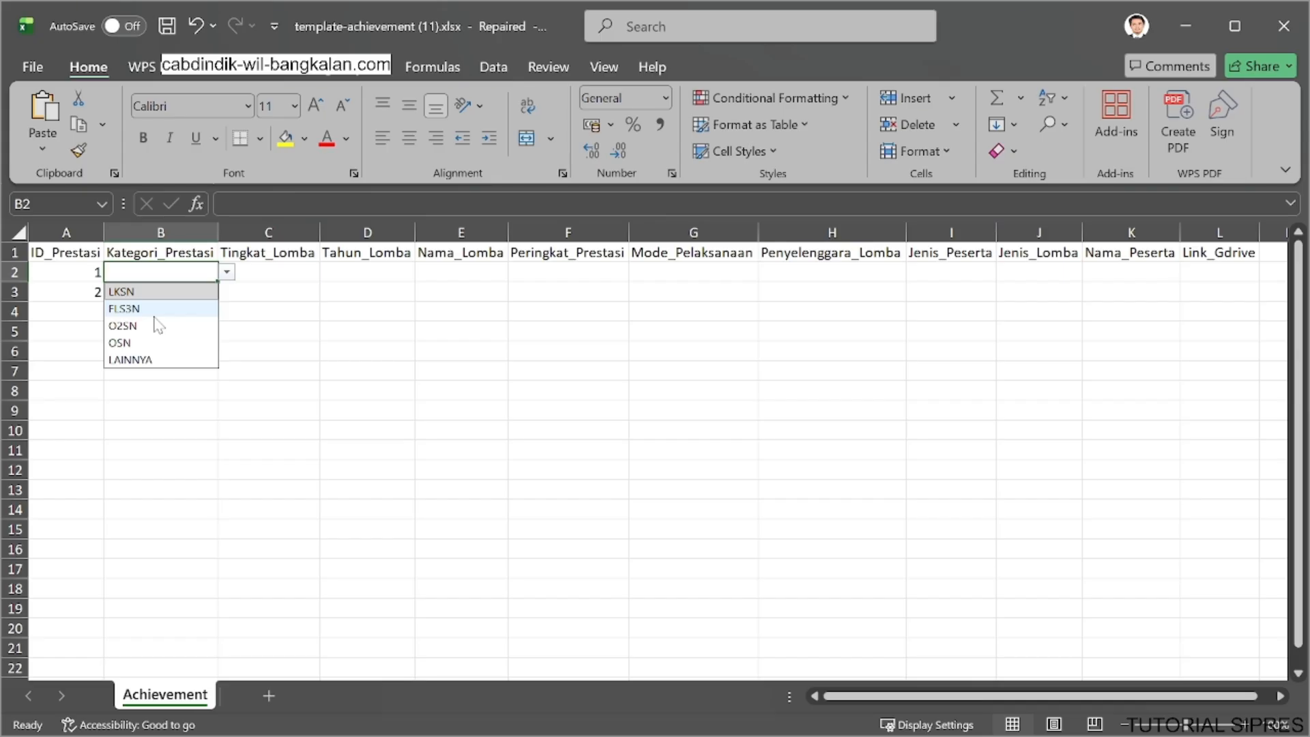
click(174, 424)
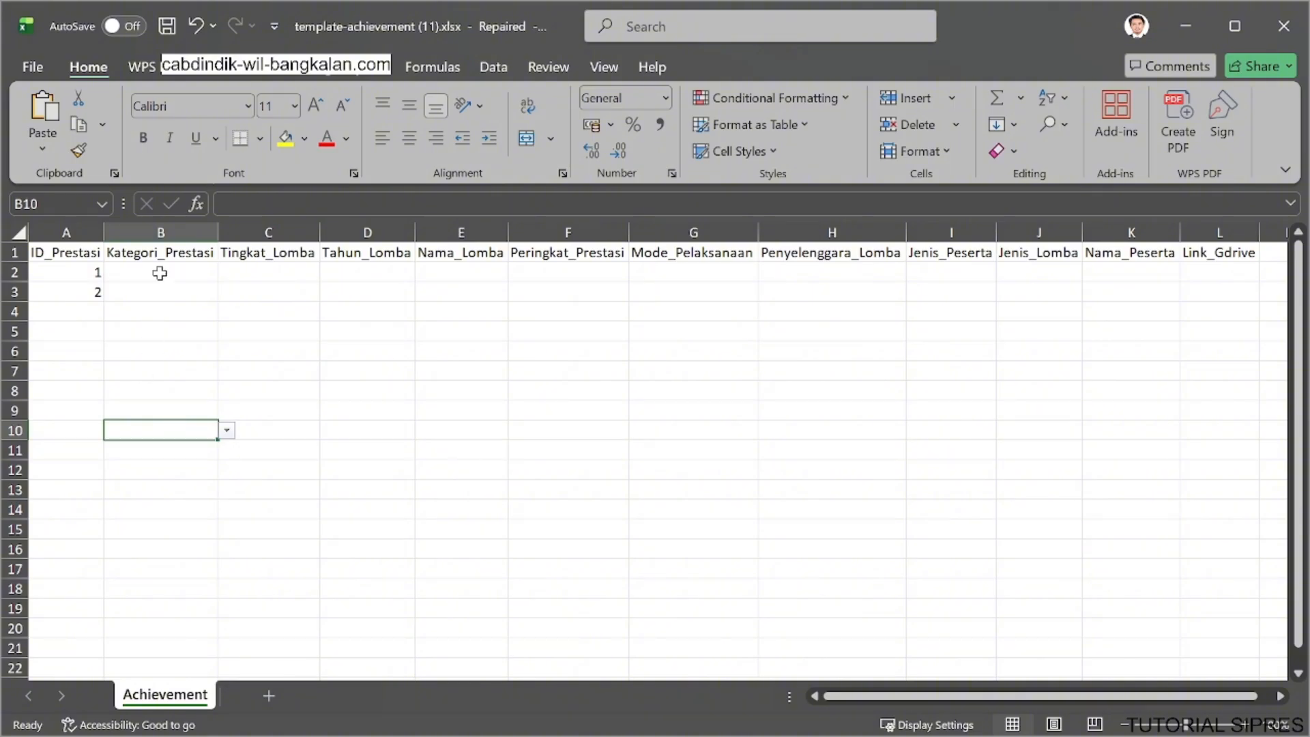
click(174, 254)
click(172, 276)
click(232, 278)
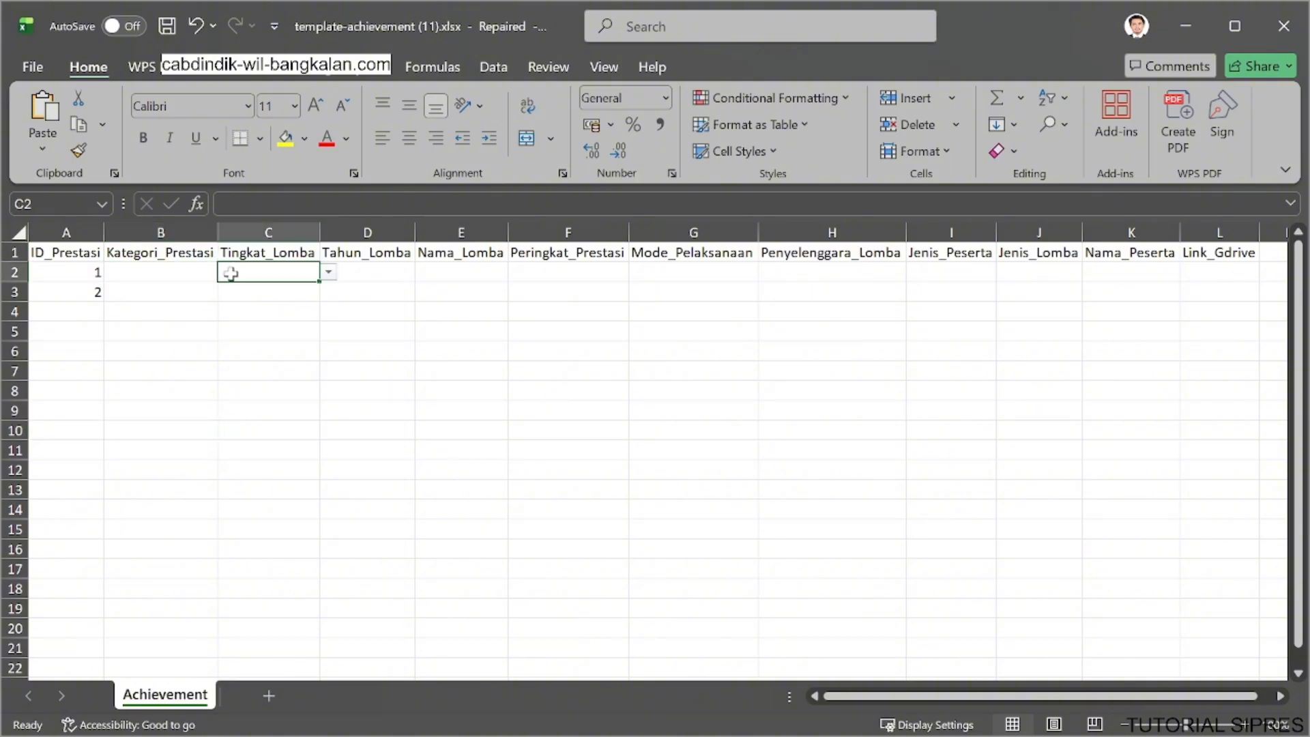
click(194, 274)
click(226, 272)
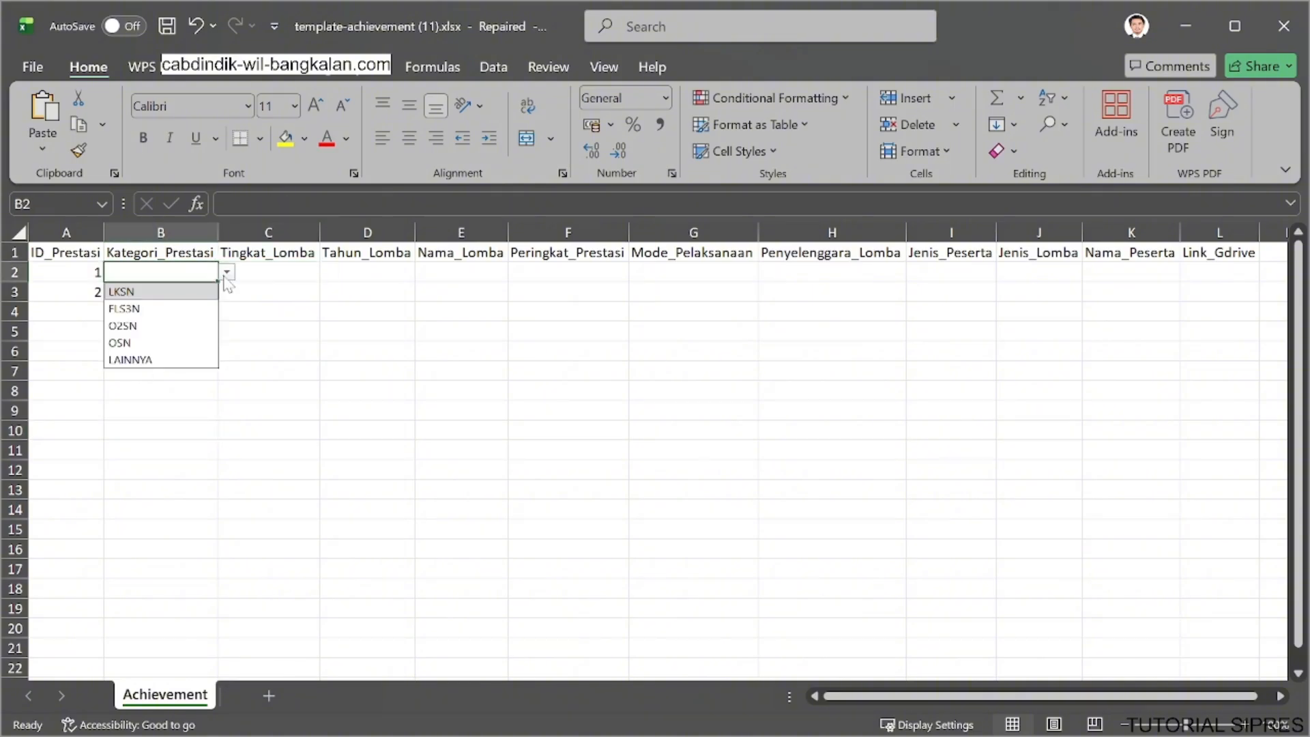
click(185, 359)
Set Tingkat_Lomba of the first achievement record to KABUPATEN.
click(290, 275)
click(329, 273)
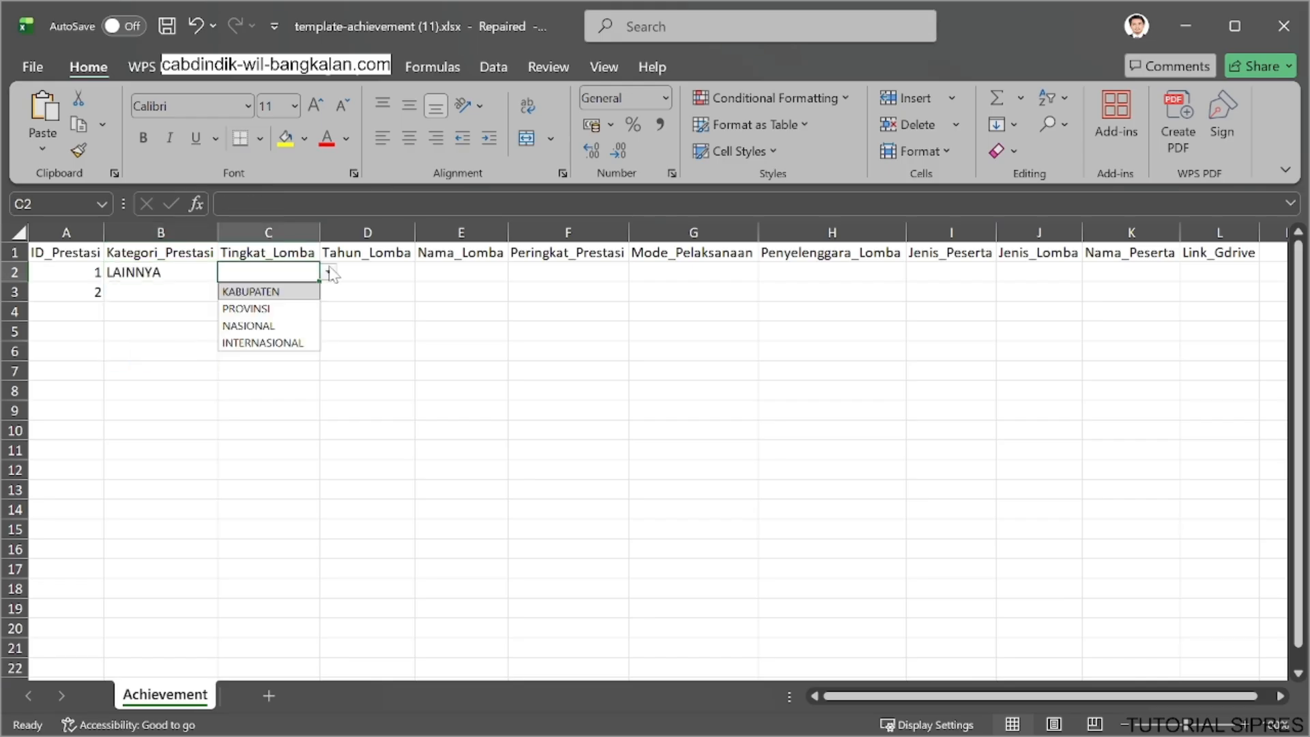
click(296, 311)
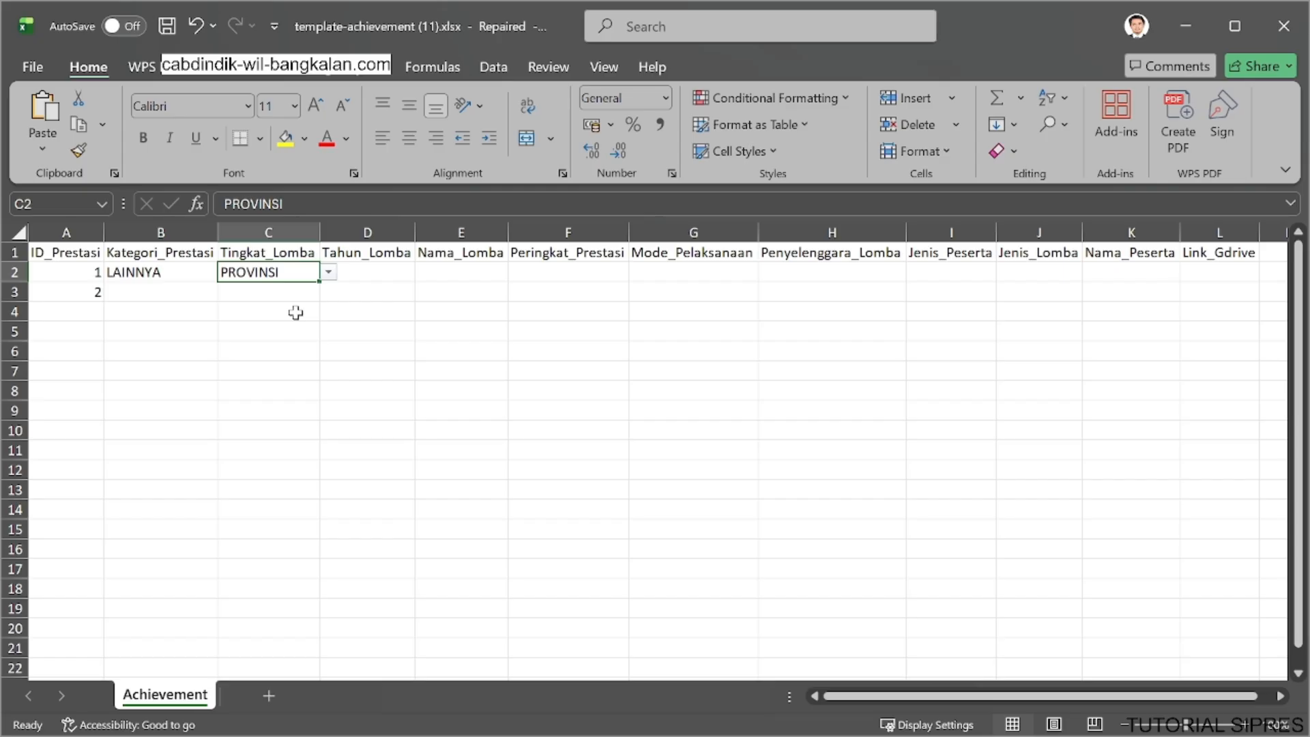
click(328, 273)
click(250, 291)
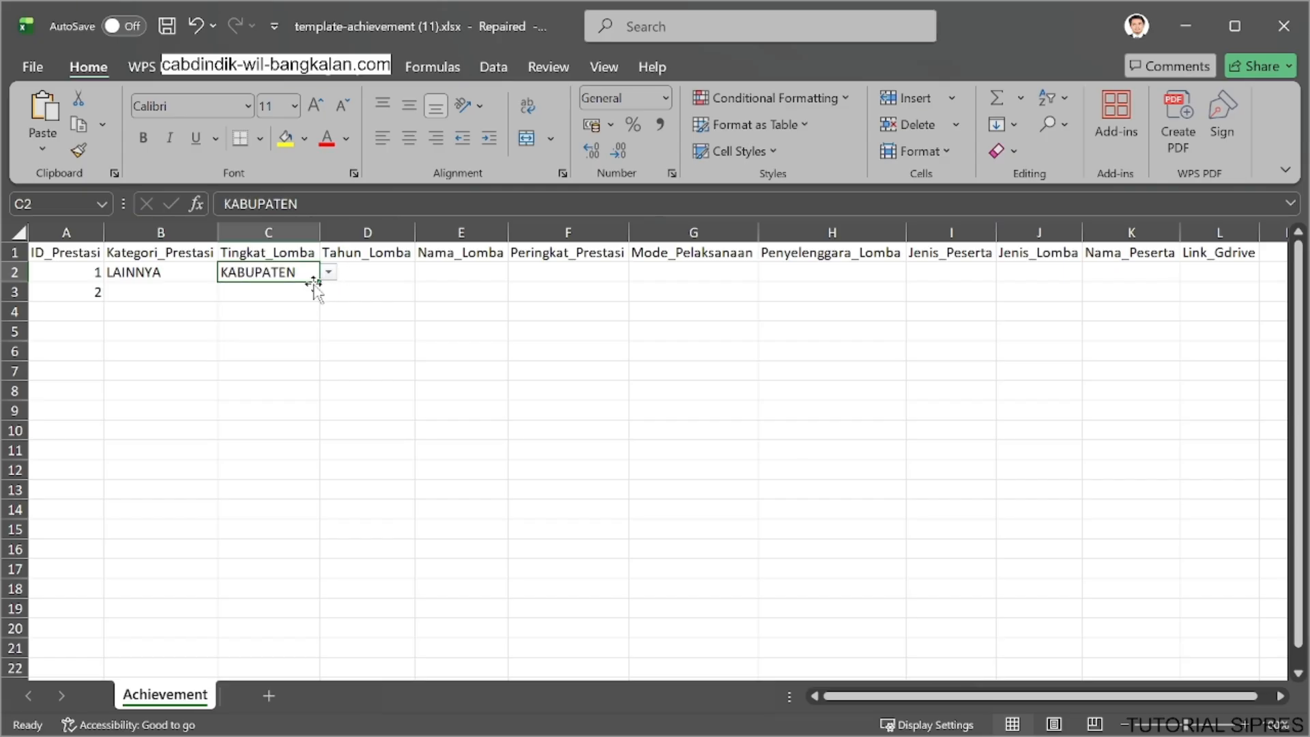
Enter 2025 as Tahun_Lomba and "lomba futsa" as Nama_Lomba for the first record.
click(370, 271)
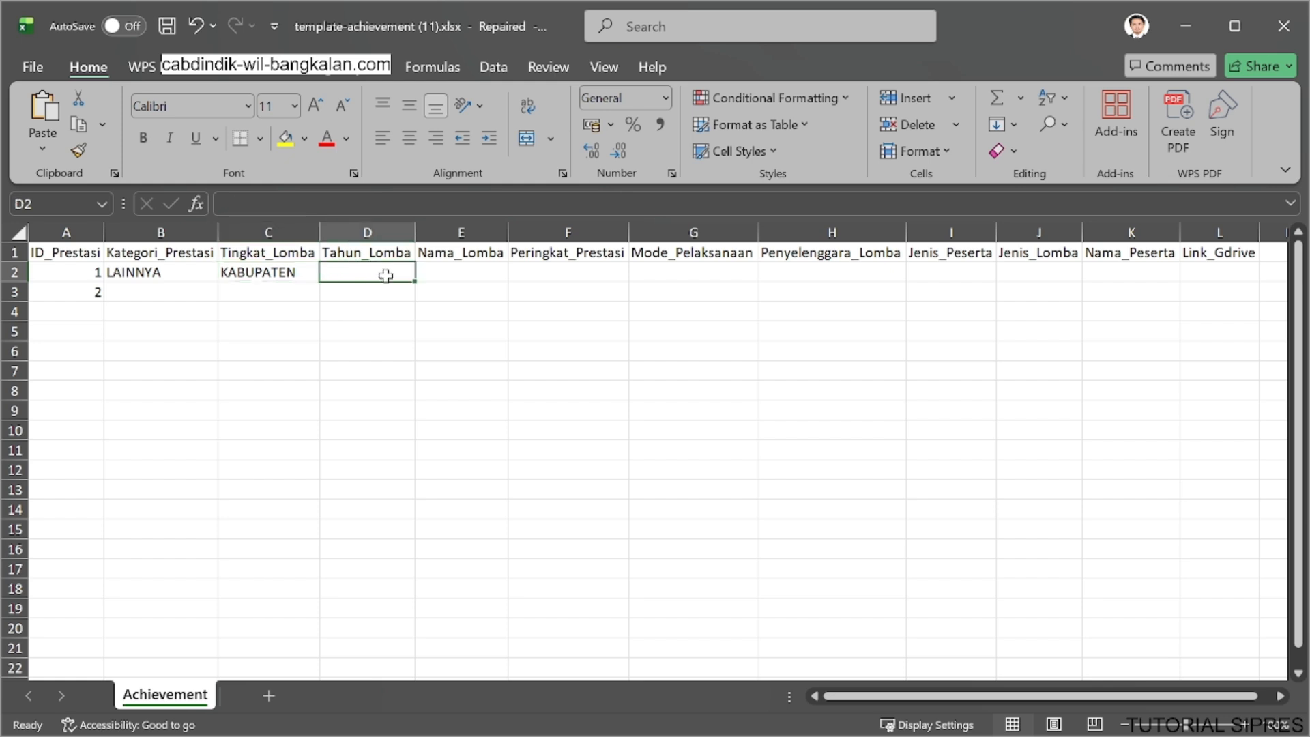
text(2)
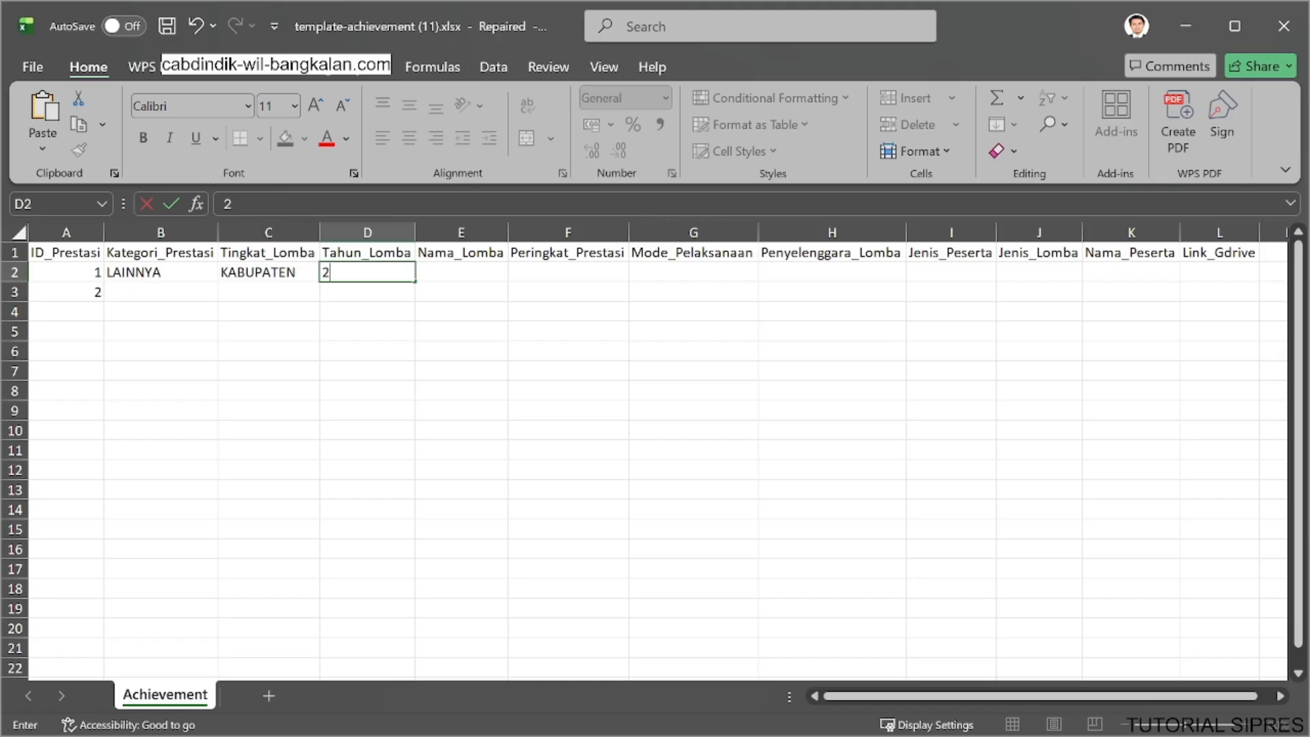
text(02)
key(BackSpace)
text(025)
click(452, 269)
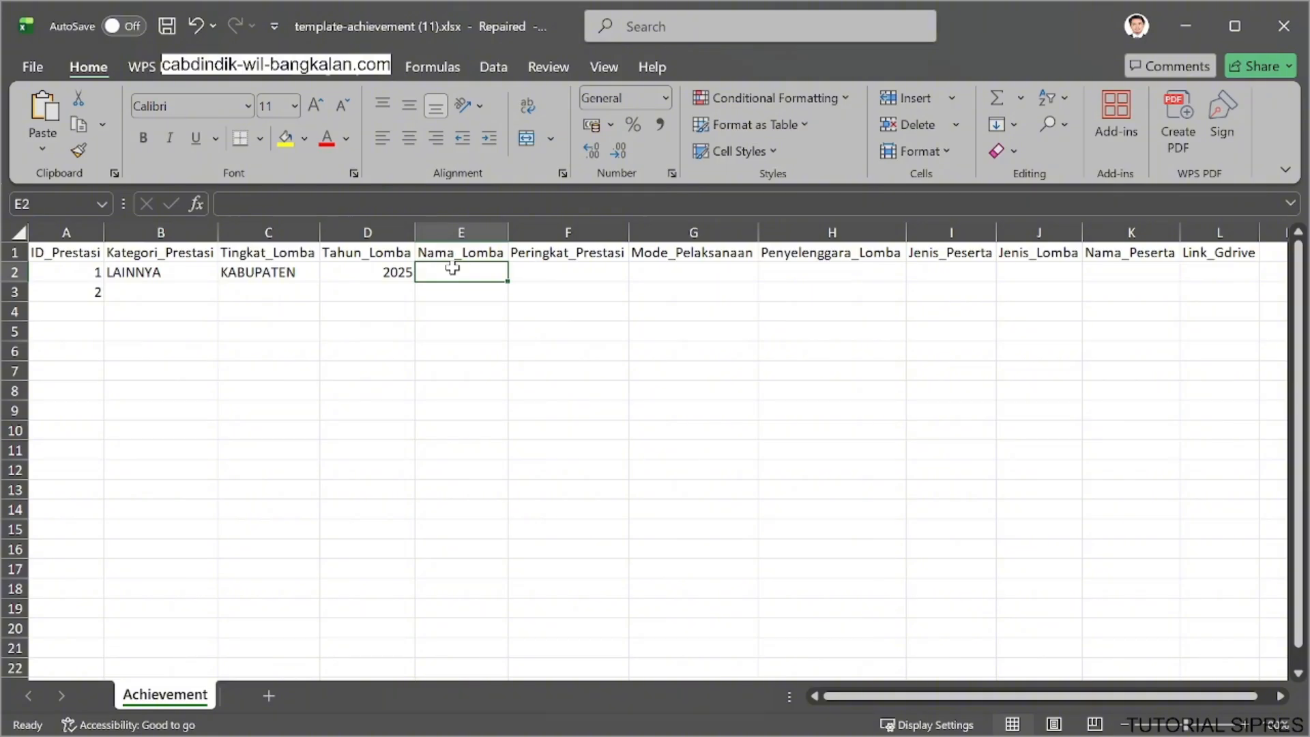
text(lomba futsa)
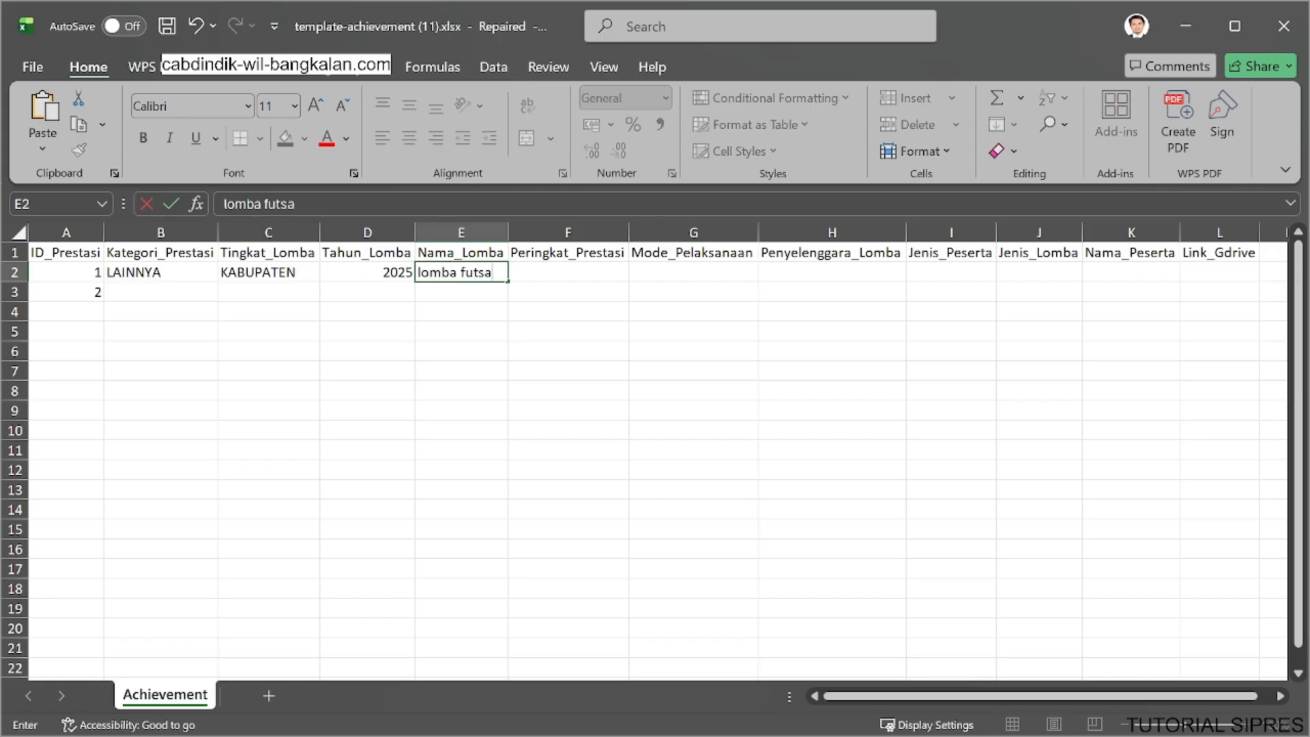
Examine the Peringkat_Prestasi and Mode_Pelaksanaan columns and the options offered for the first record.
click(586, 275)
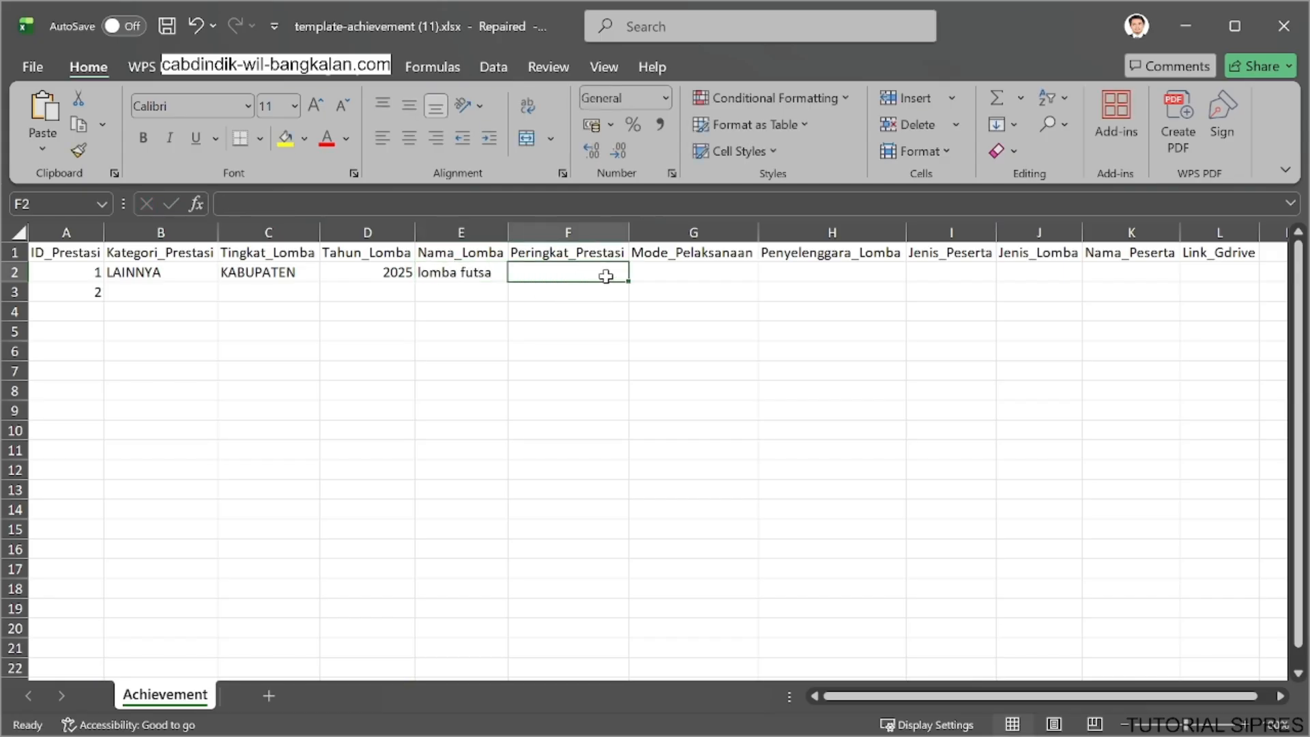
click(602, 256)
click(596, 277)
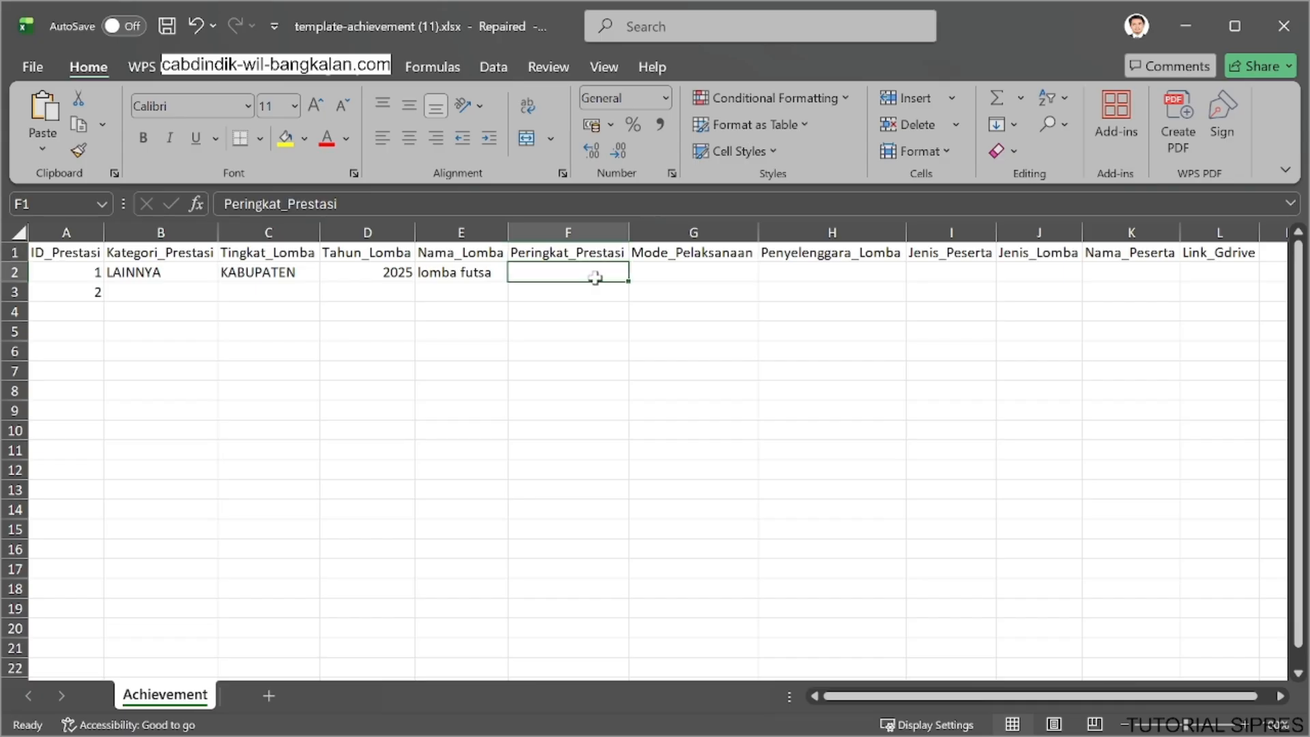
click(649, 273)
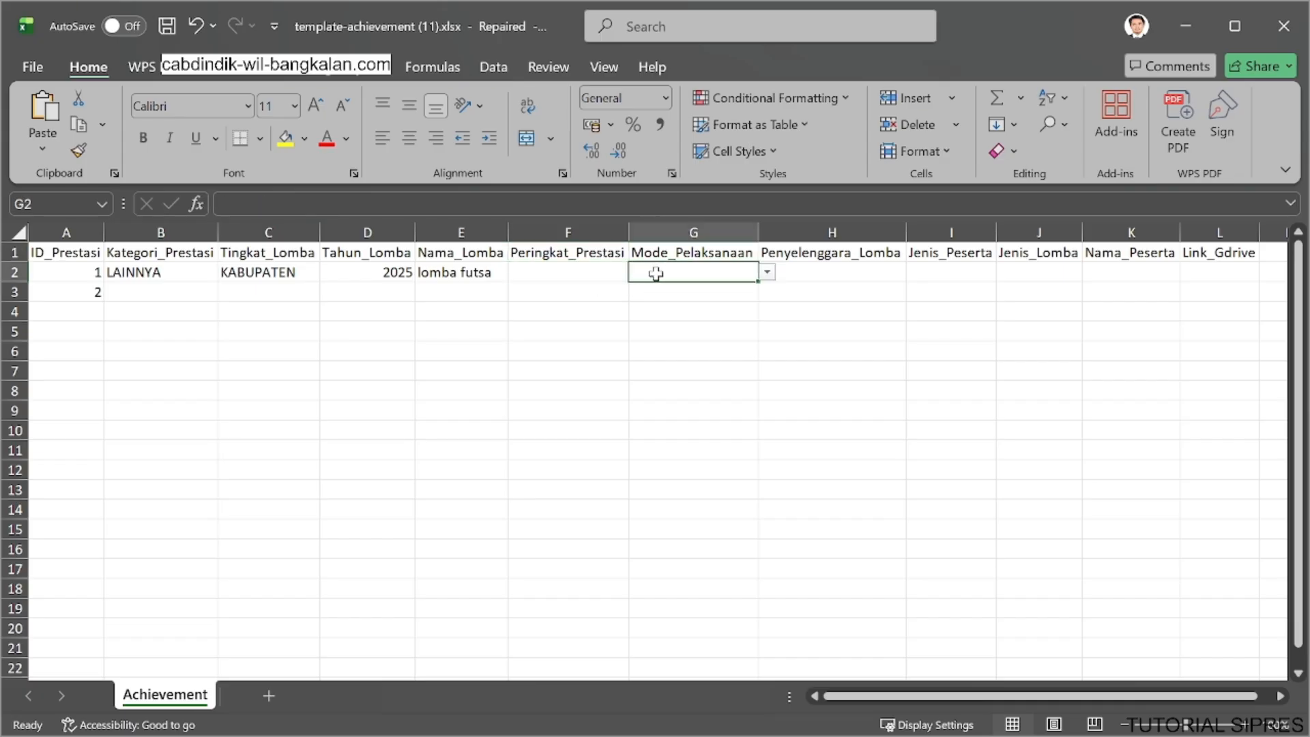
click(593, 273)
click(580, 248)
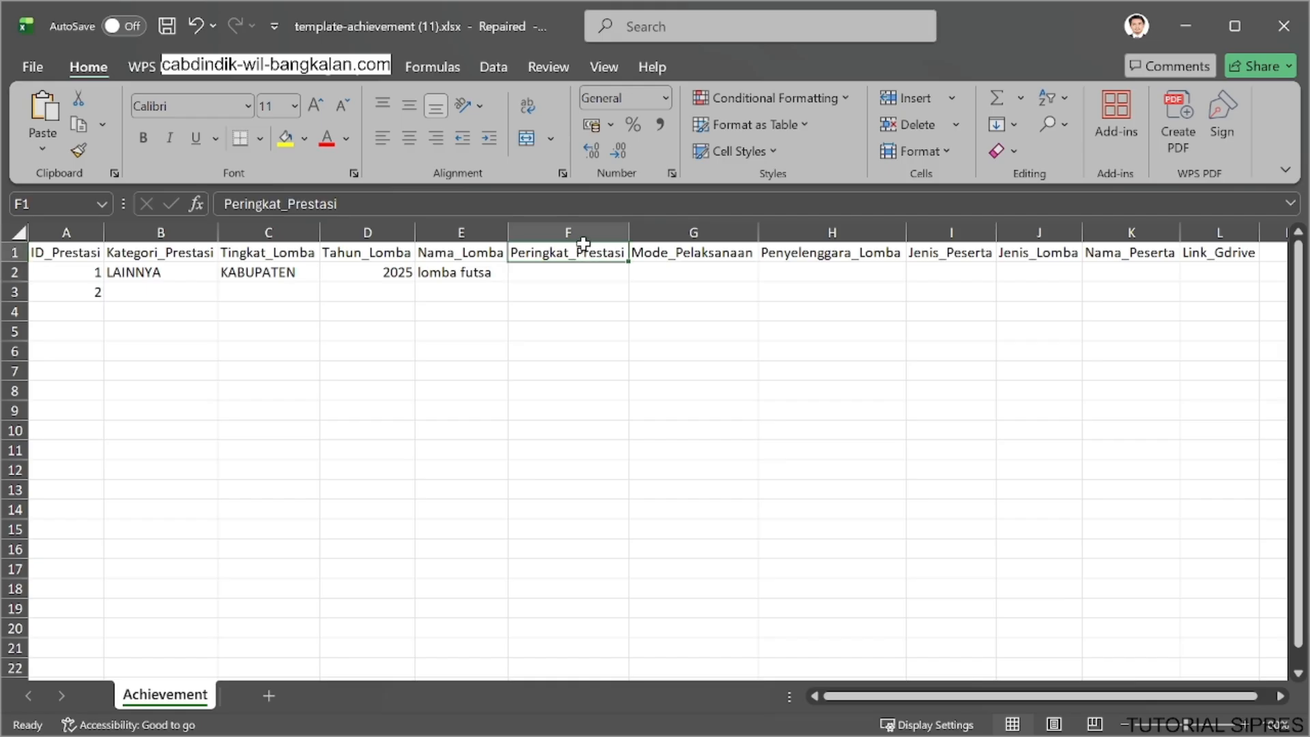
click(574, 270)
click(655, 256)
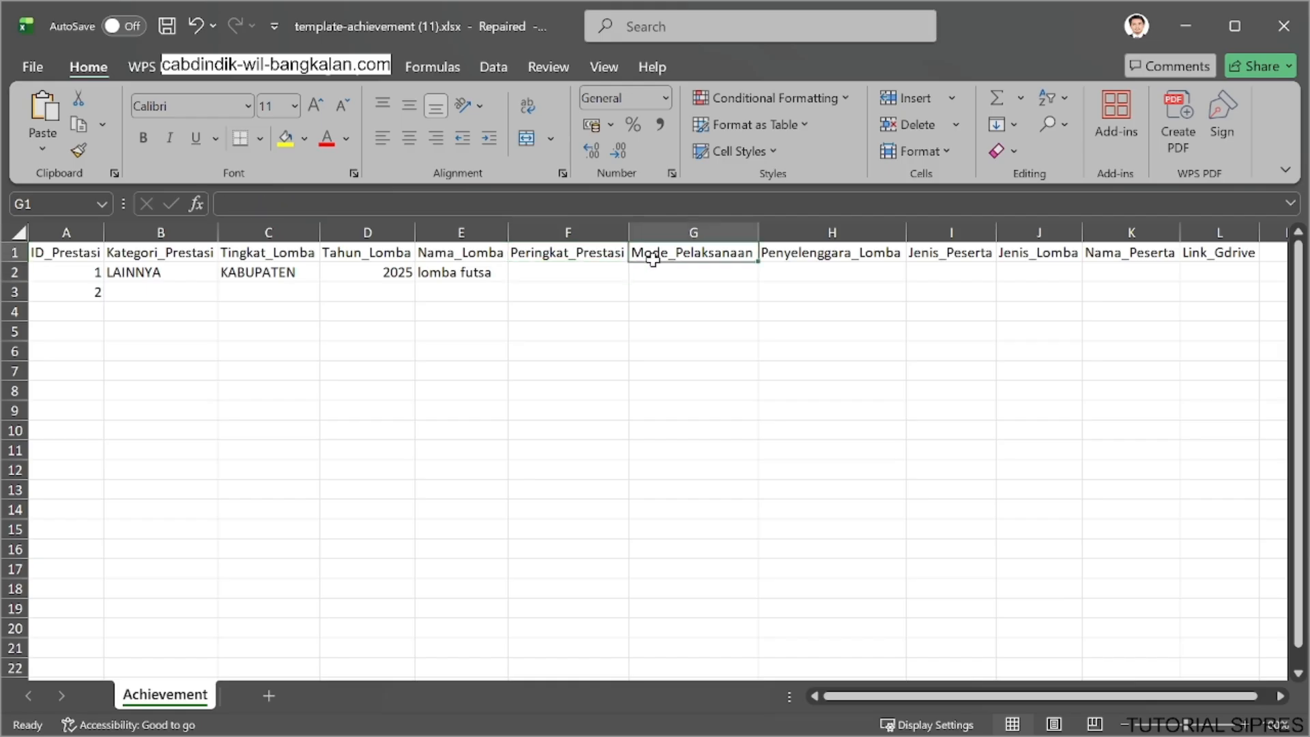
click(719, 268)
click(768, 273)
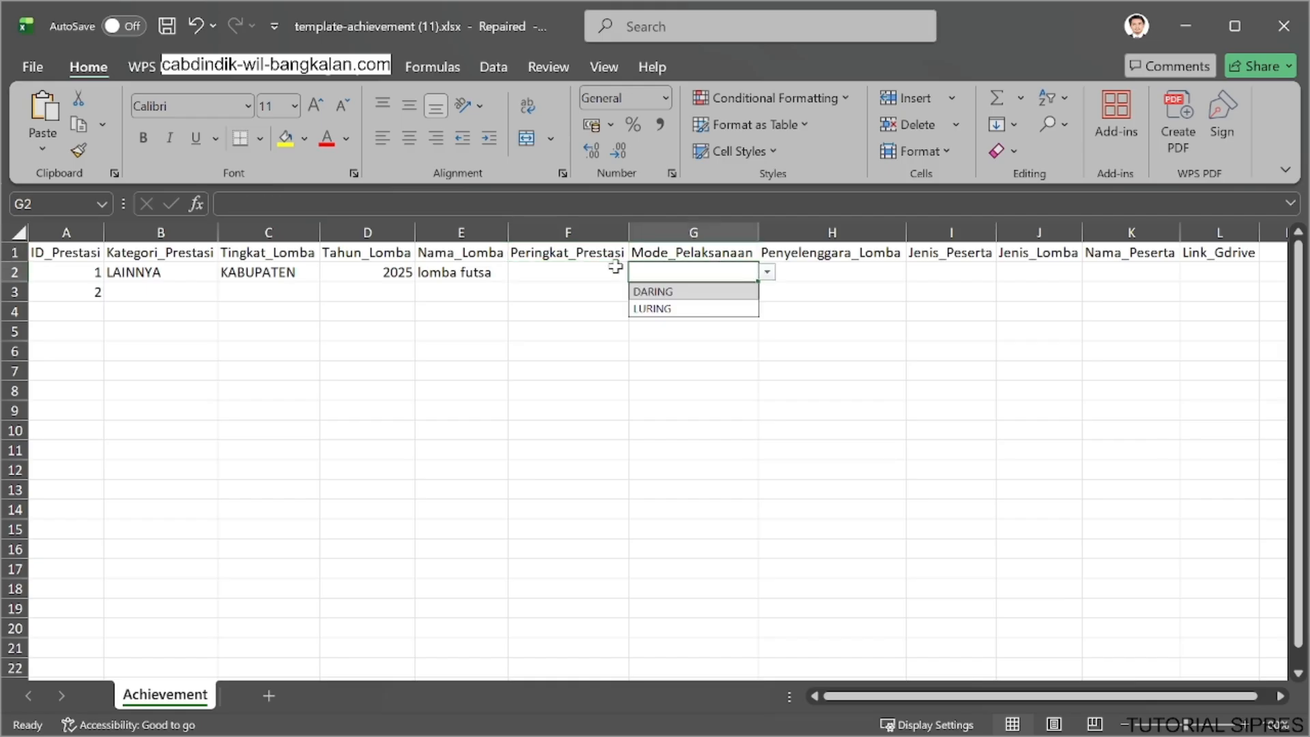
Enter "Juara 1" as Peringkat_Prestasi for the first record.
click(588, 274)
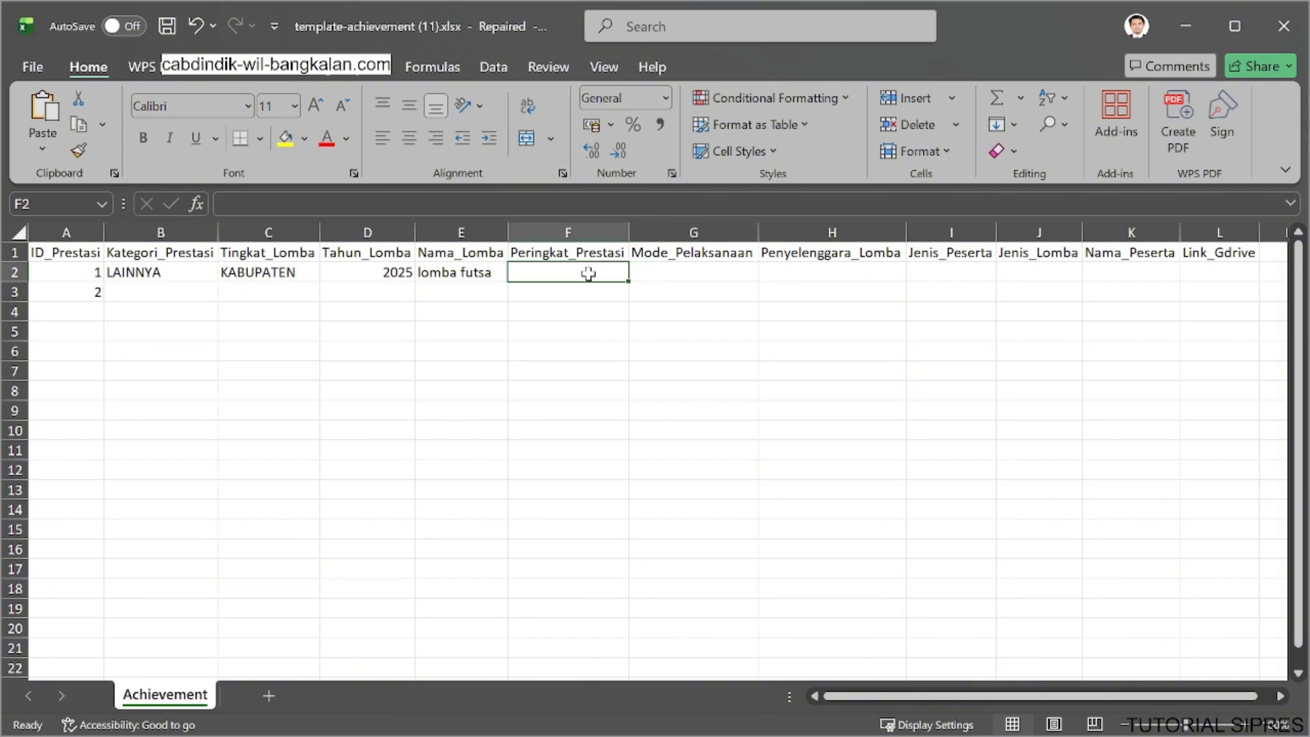
text(Jiuara)
key(BackSpace)
key(BackSpace)
key(BackSpace)
key(BackSpace)
key(BackSpace)
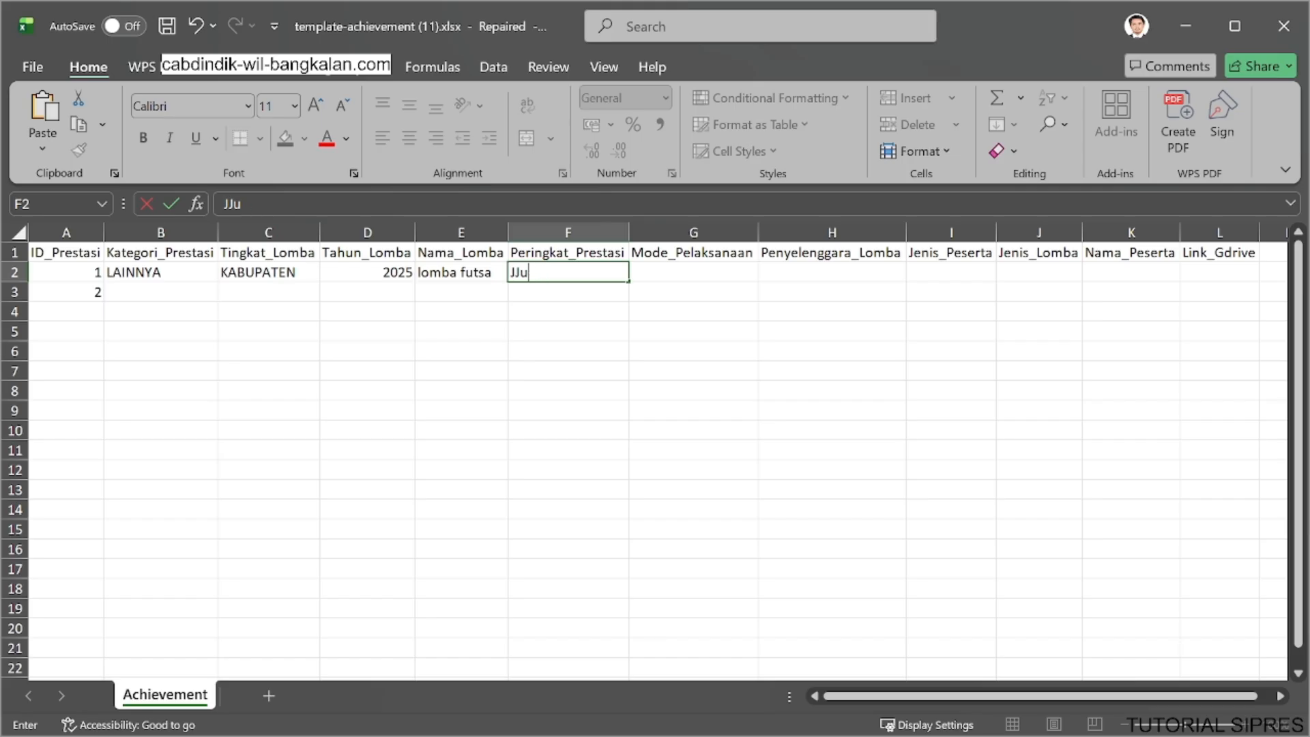
text(ar)
key(BackSpace)
key(BackSpace)
text(uara 1)
Set Mode_Pelaksanaan of the first achievement record to LURING.
click(648, 278)
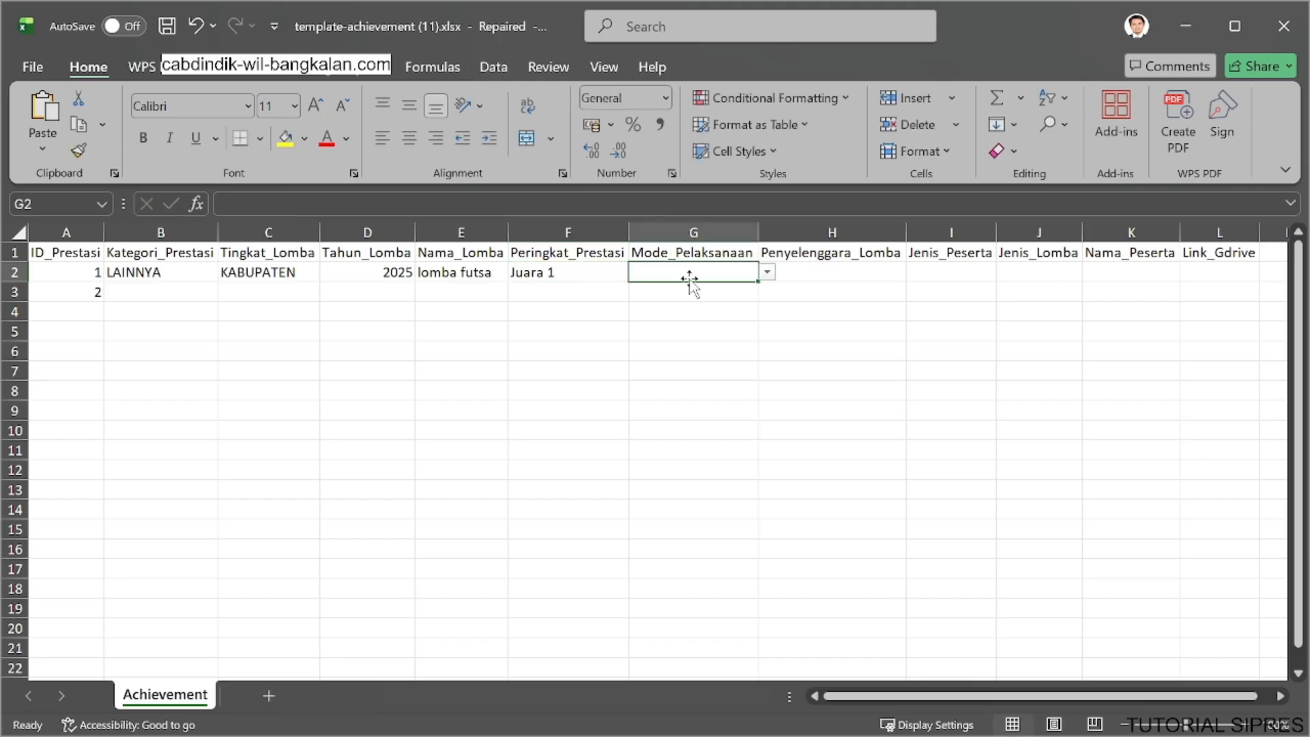
click(767, 273)
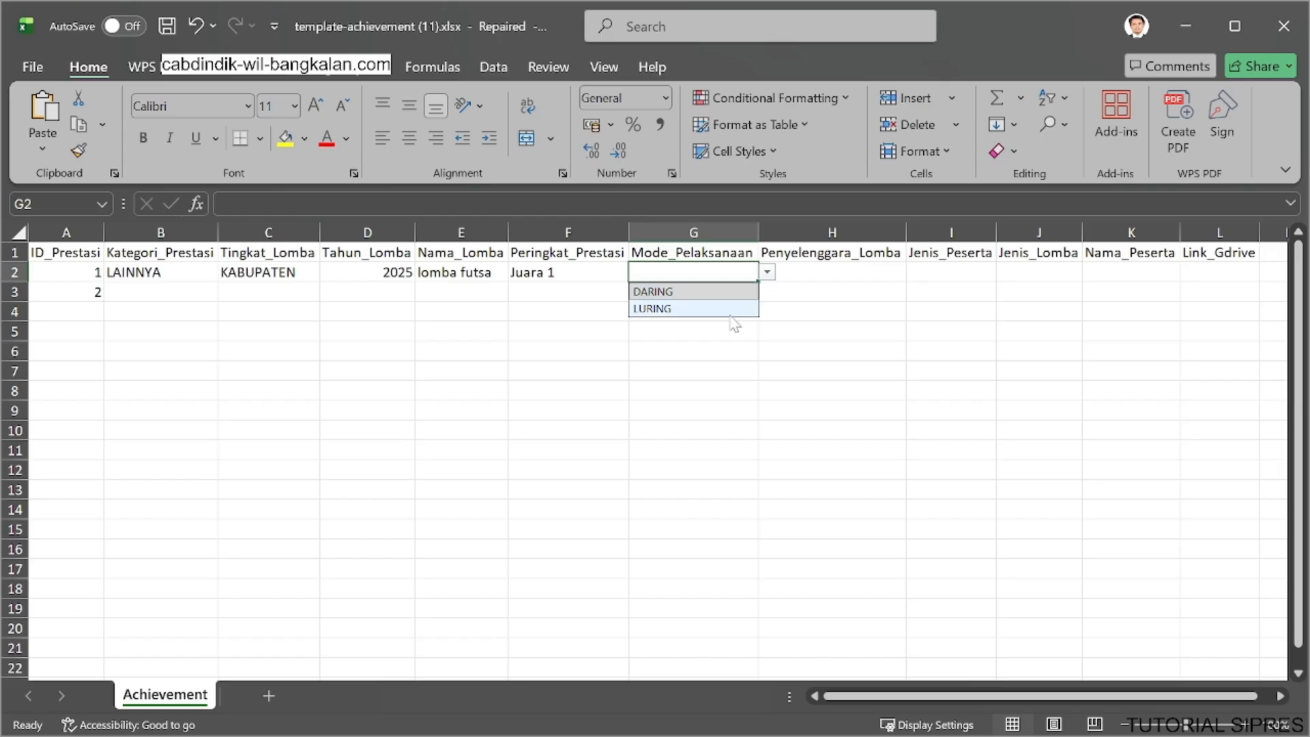
click(733, 310)
Enter "FIFA" as Penyelenggara_Lomba for the first achievement record.
click(796, 273)
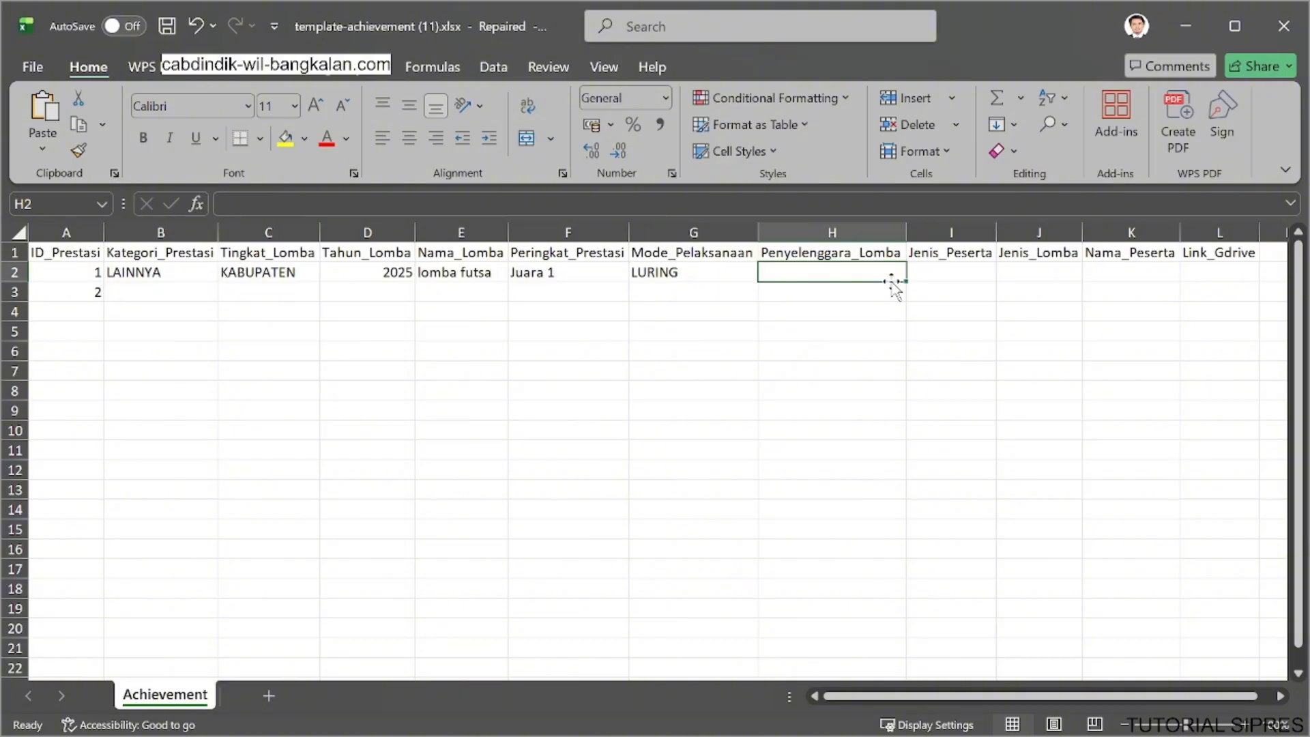
text(FIA)
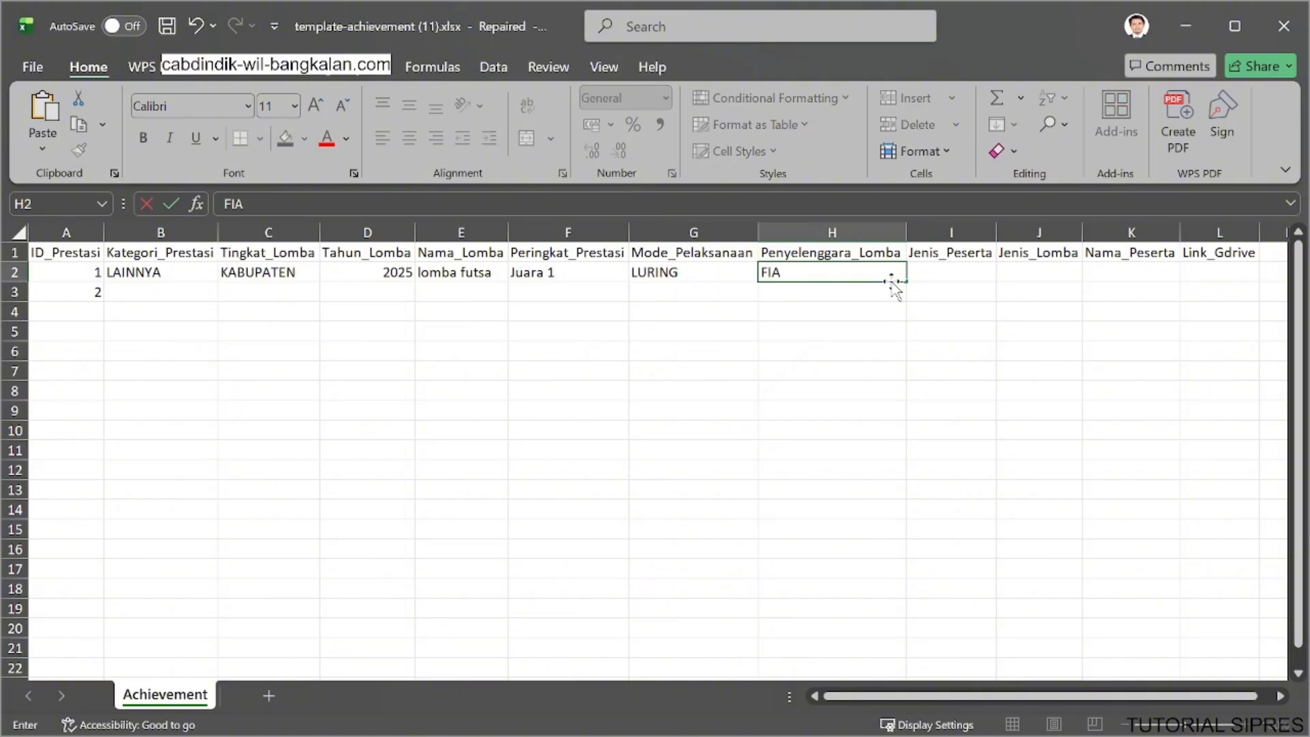
key(BackSpace)
key(BackSpace)
text(IFA)
Set Jenis_Peserta to TIM and Jenis_Lomba to Siswa for the first achievement record.
click(968, 272)
click(1005, 275)
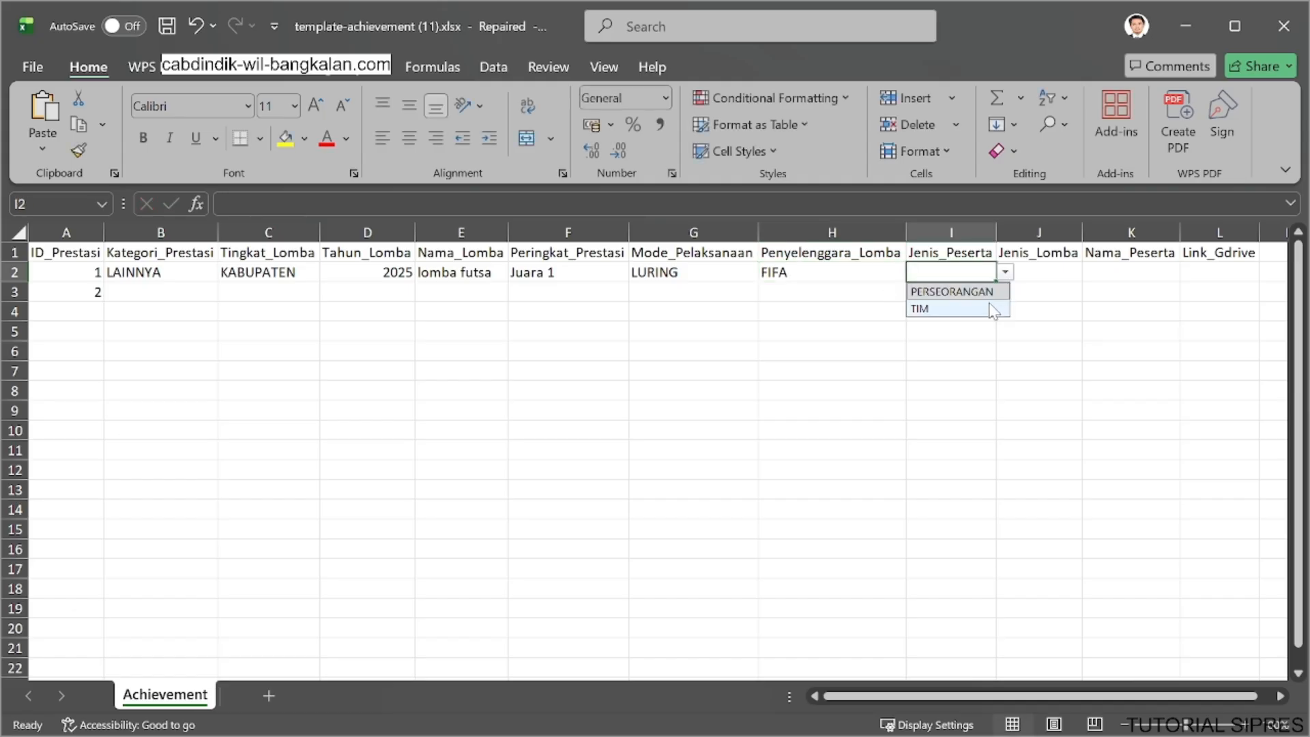
click(983, 310)
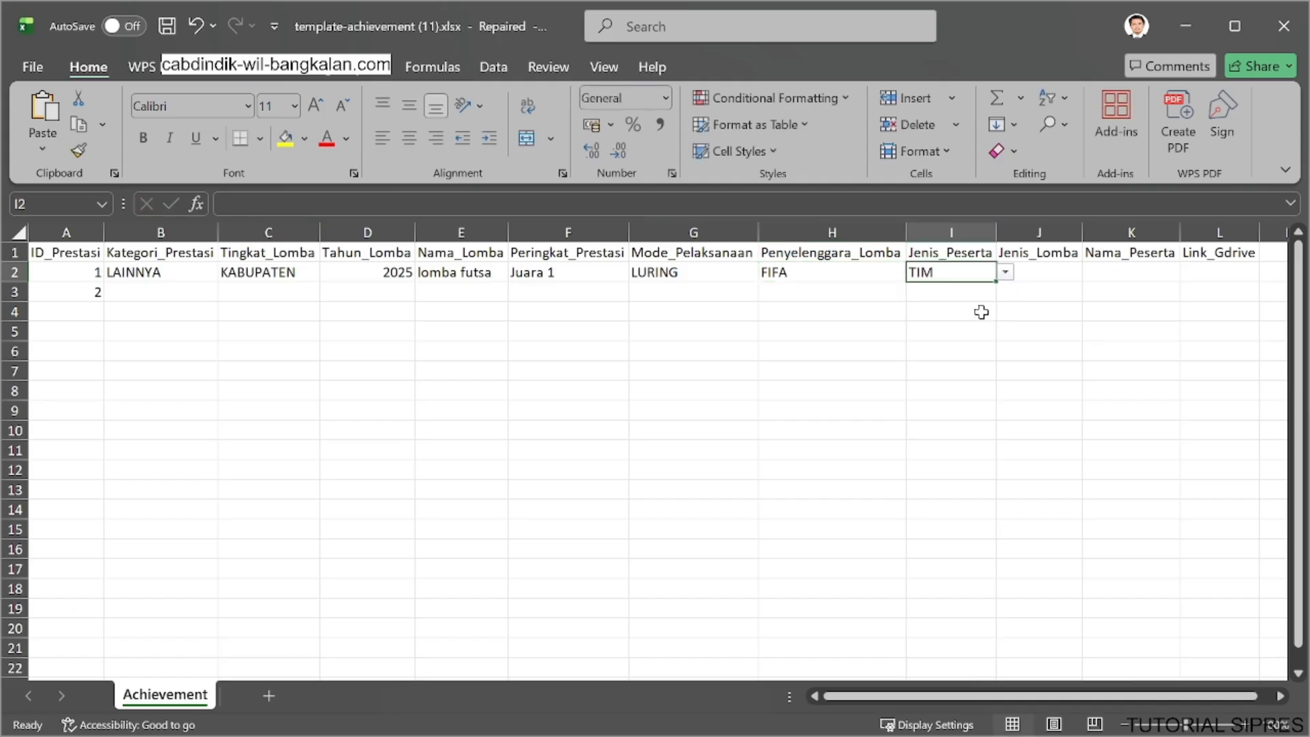
click(1032, 275)
click(1092, 273)
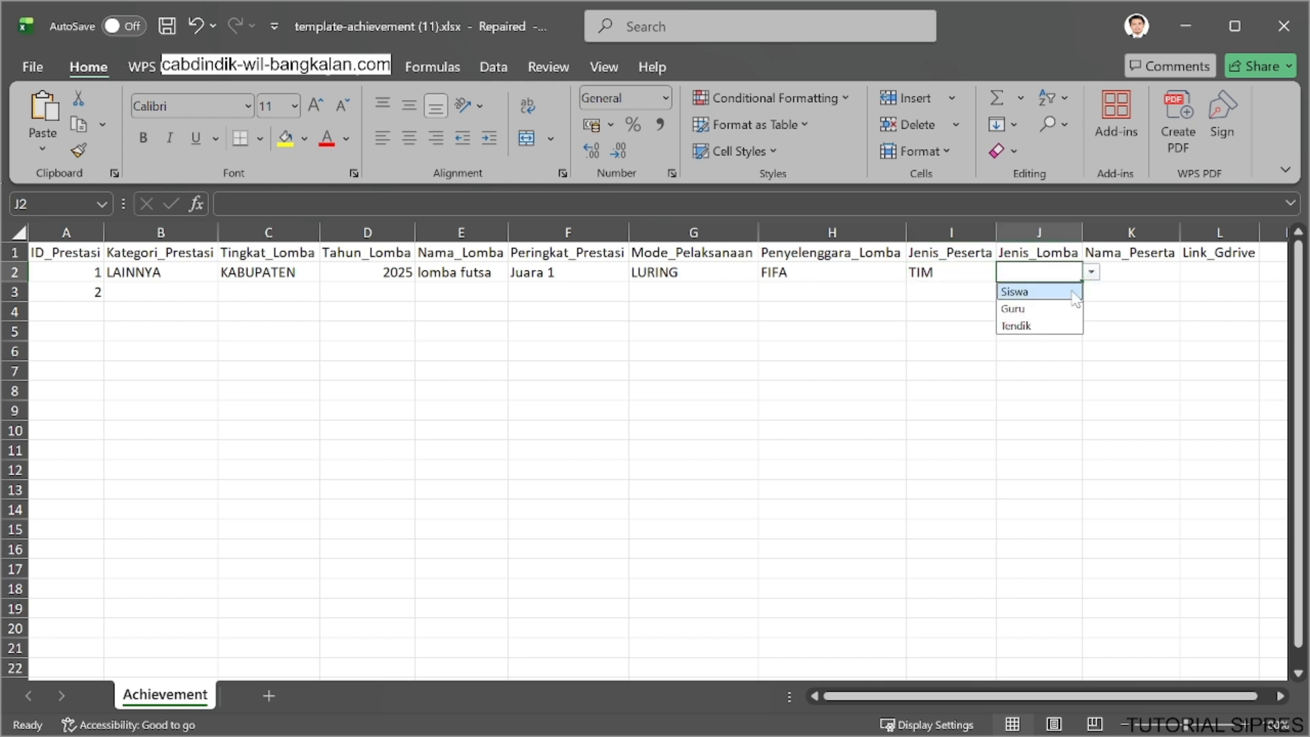
click(1023, 292)
Enter the first participant's name as Nama_Peserta for the first achievement record.
click(1125, 274)
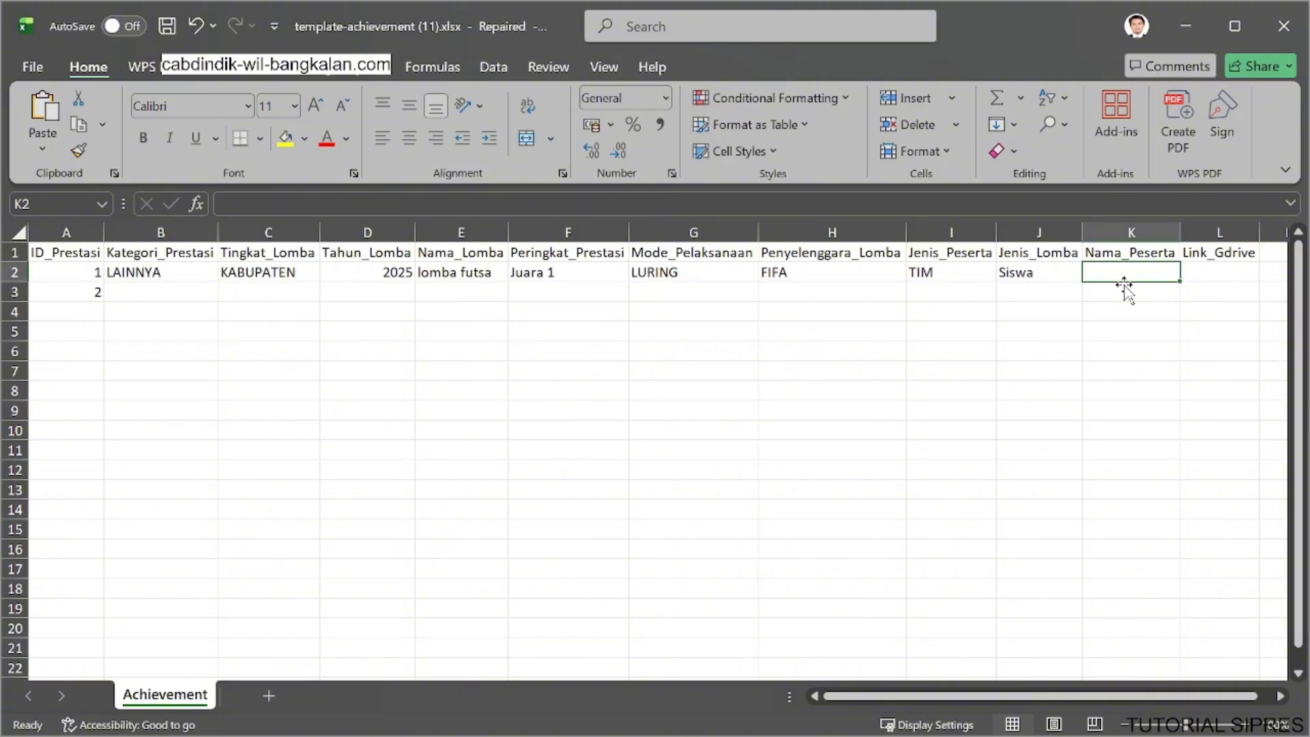
click(1097, 205)
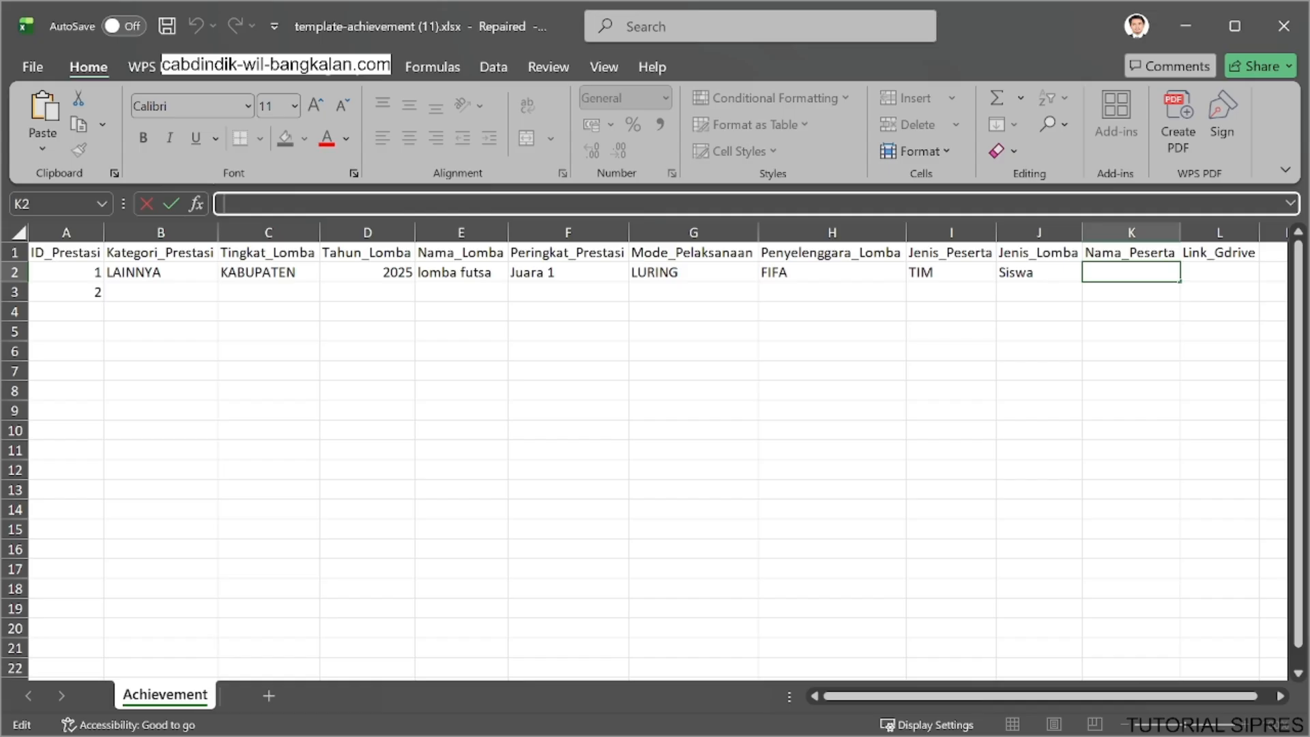
text(H)
key(BackSpace)
text(BANNA)
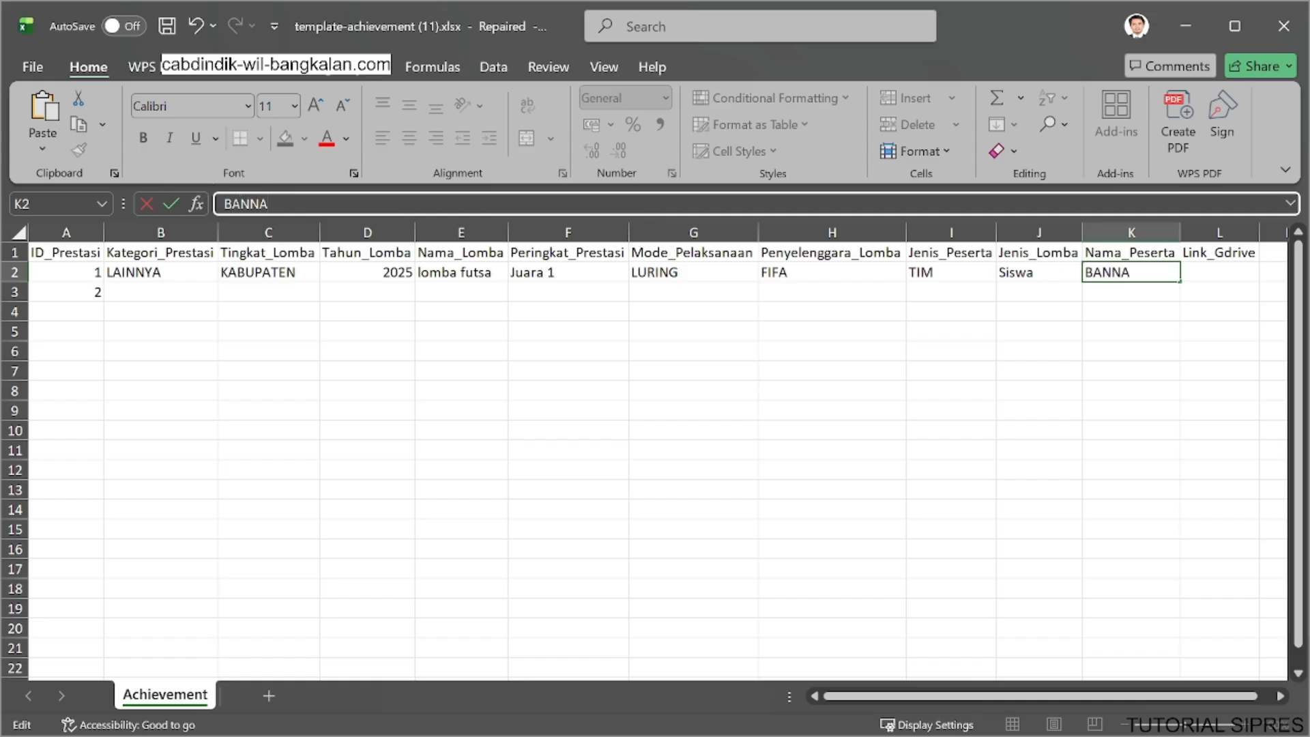
click(1131, 252)
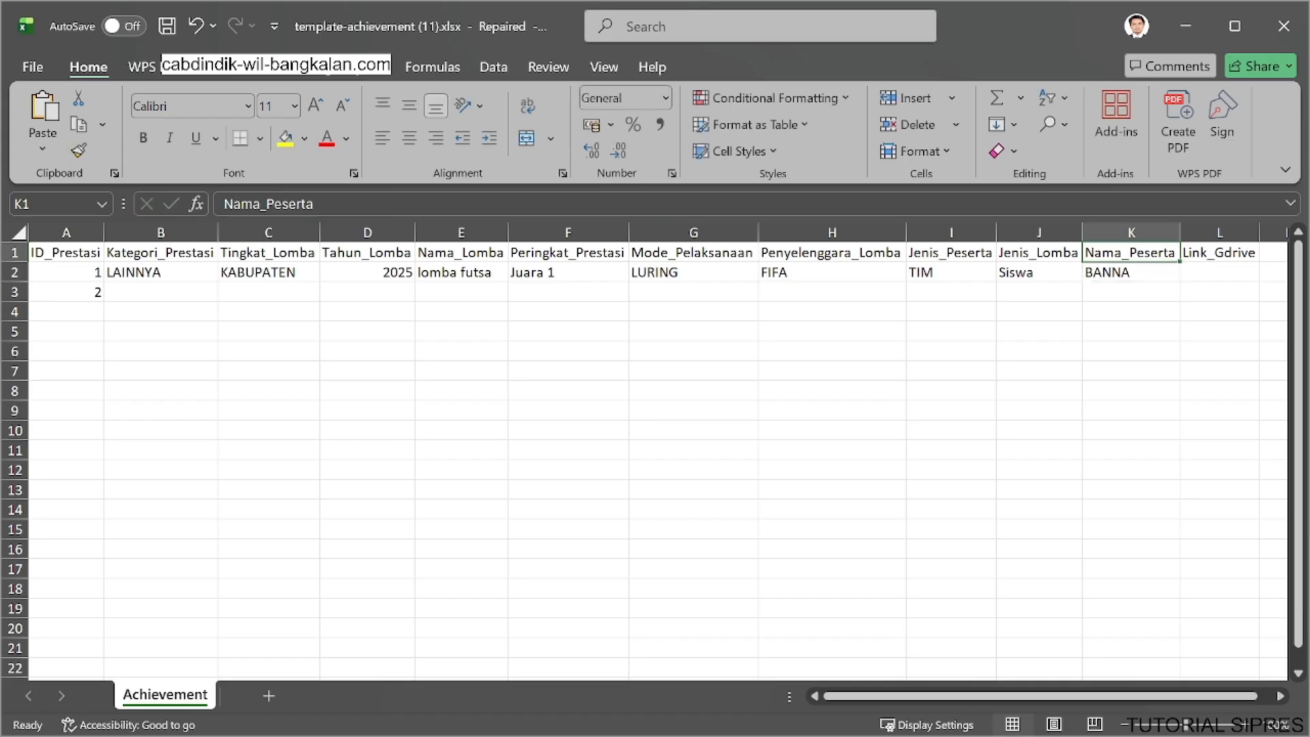
Turn the first record's Nama_Peserta into a numbered list of three participants, one name per line within the cell.
click(1128, 276)
click(275, 204)
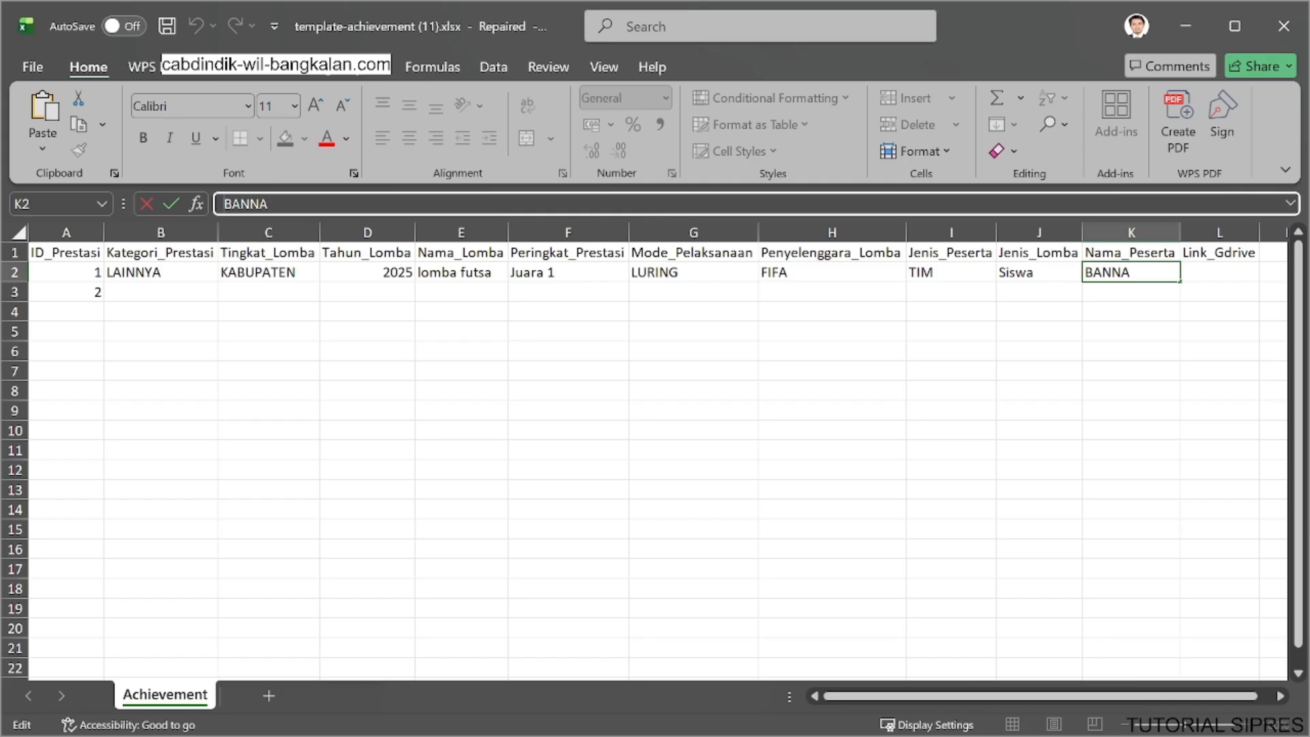
text(1.)
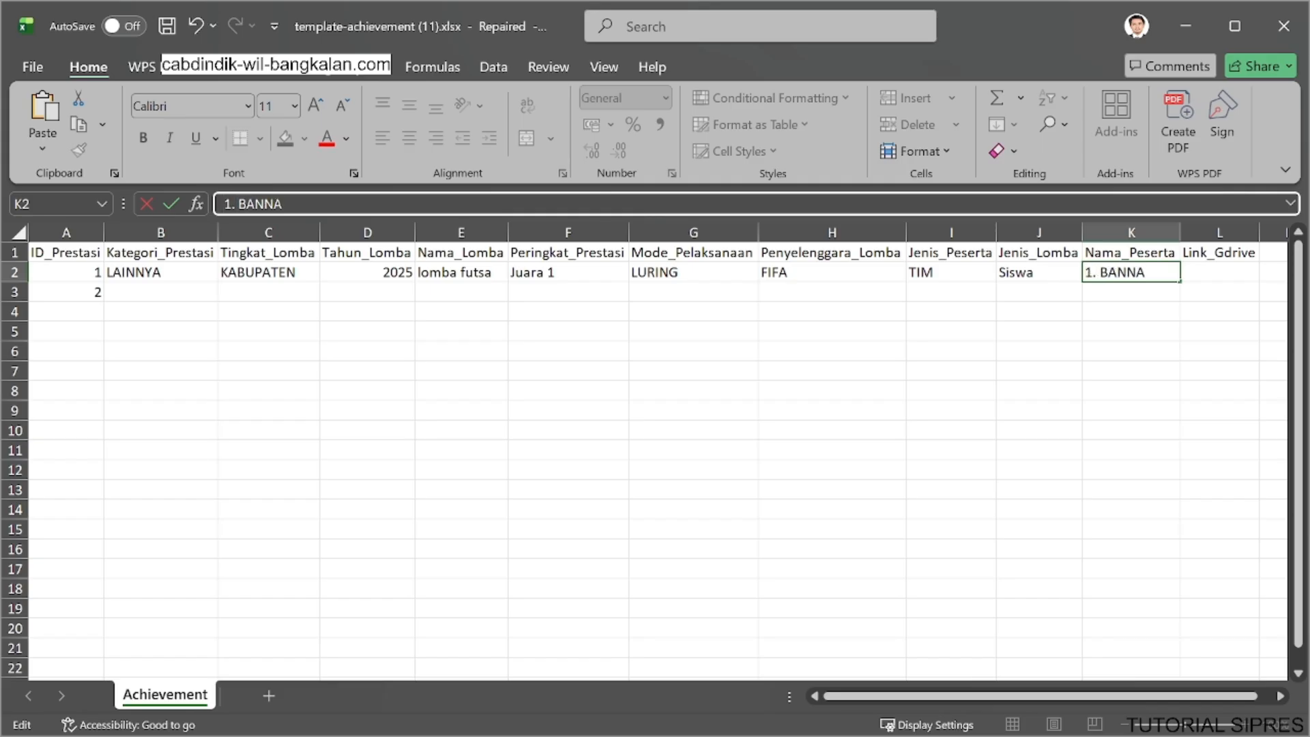
key(BackSpace)
key(BackSpace)
key(BackSpace)
key(BackSpace)
key(BackSpace)
key(BackSpace)
key(BackSpace)
key(BackSpace)
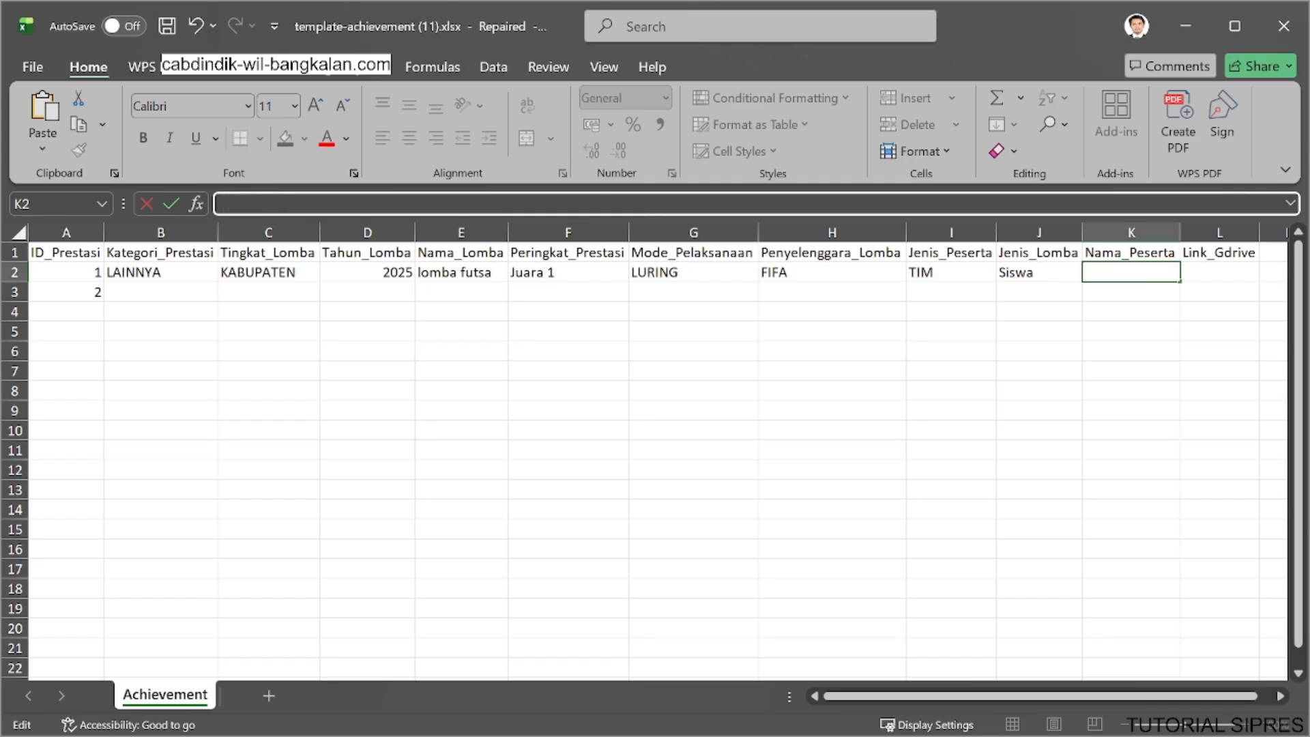
text(2. rof)
key(BackSpace)
key(BackSpace)
key(BackSpace)
key(BackSpace)
key(BackSpace)
key(BackSpace)
key(BackSpace)
key(BackSpace)
text(3. sule)
key(Return)
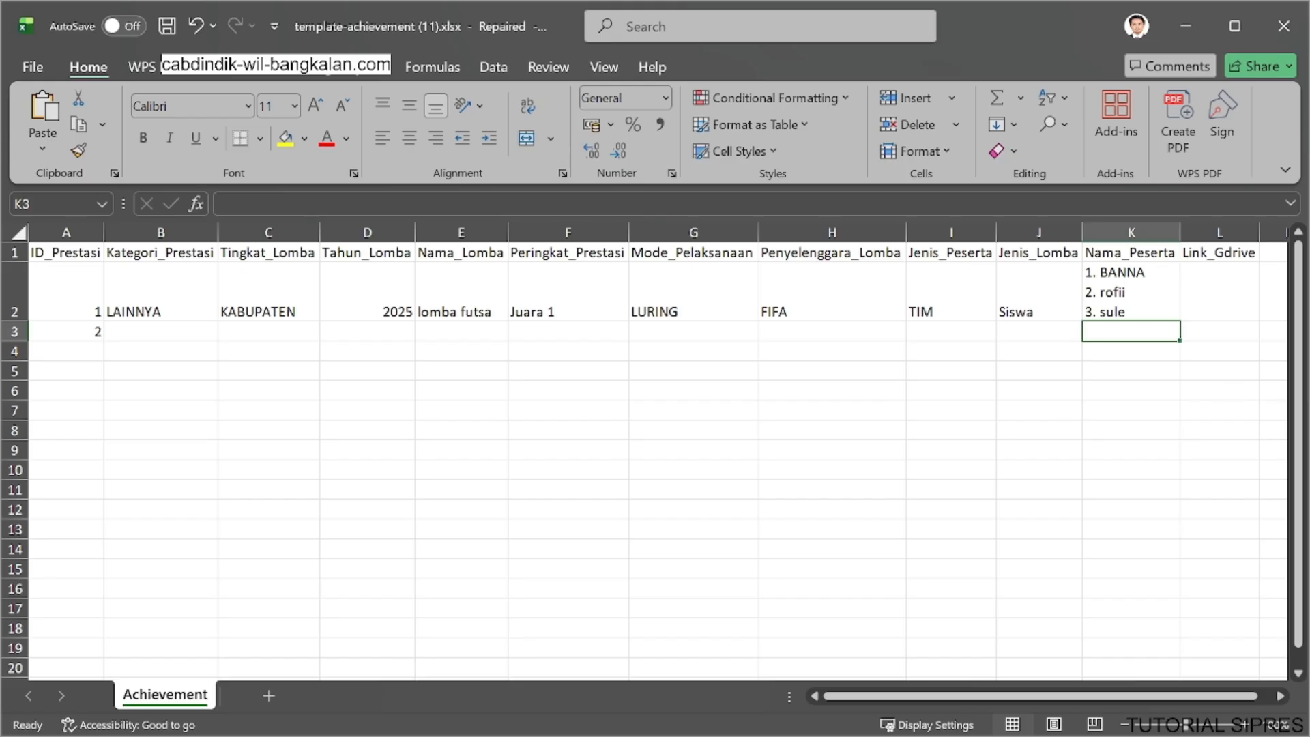
Enter "1. foto" and "2. sertifikat" on separate lines in the first record's Link_Gdrive cell.
click(1215, 303)
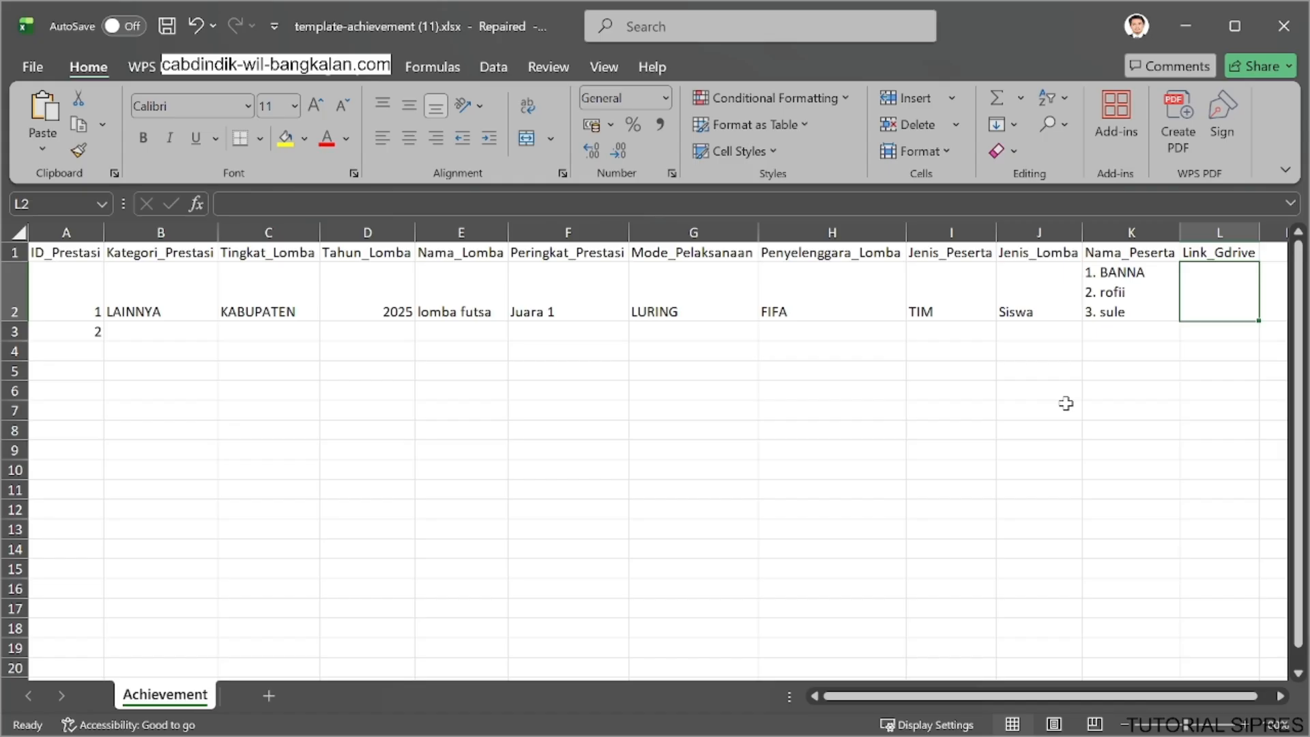
click(815, 204)
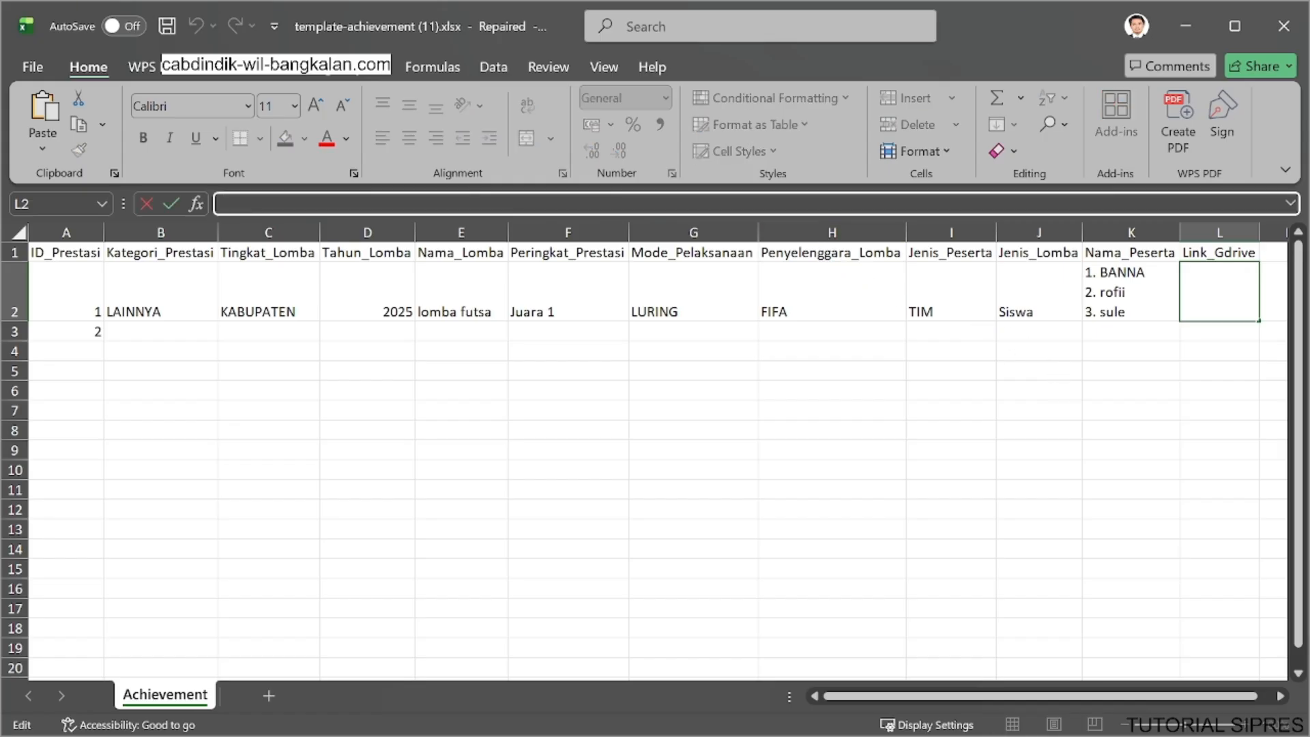
text(1. foto)
key(alt+Return)
text(2. st)
key(BackSpace)
text(ertifikat)
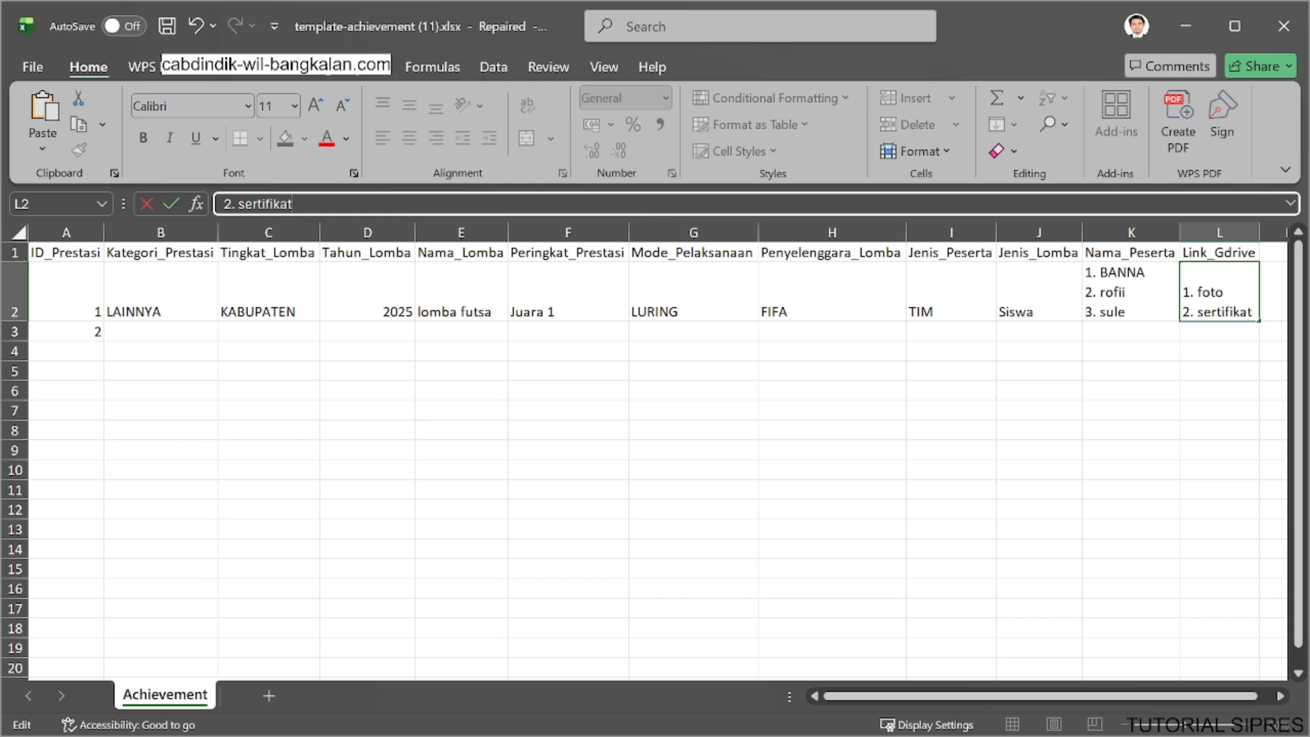
key(Return)
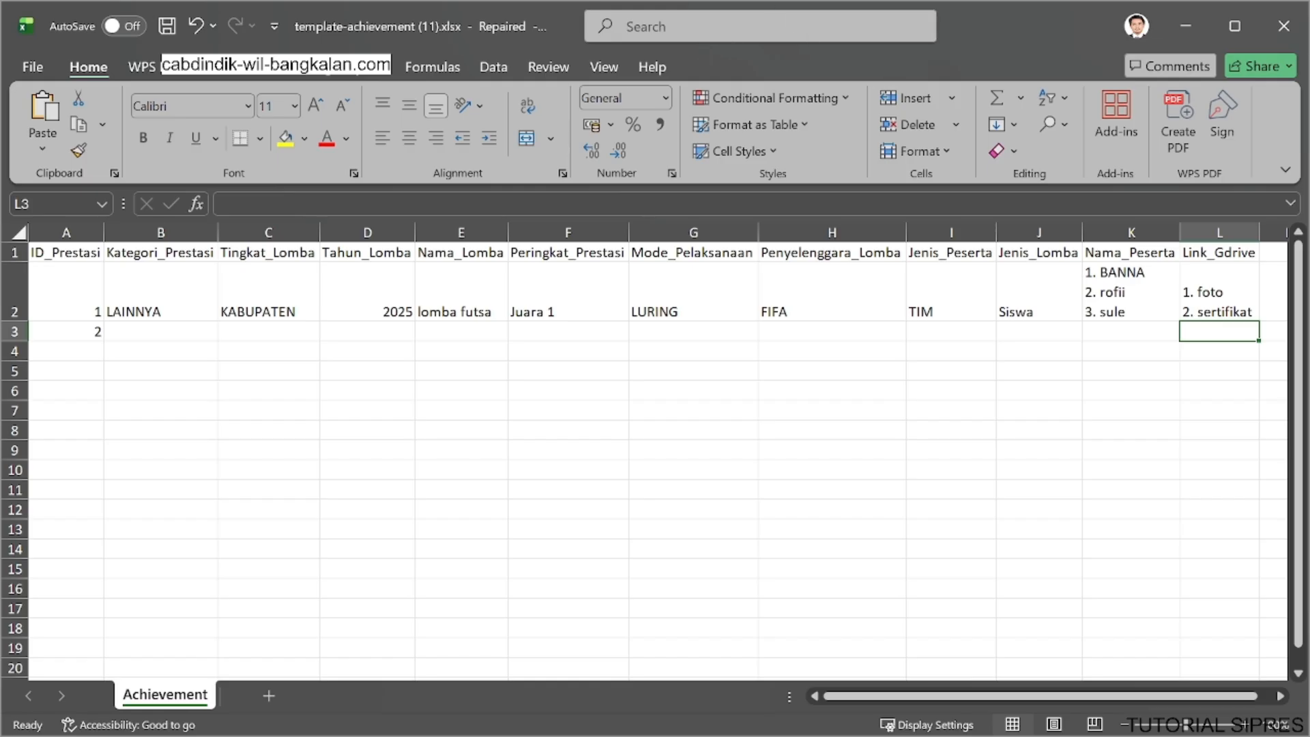
click(1215, 283)
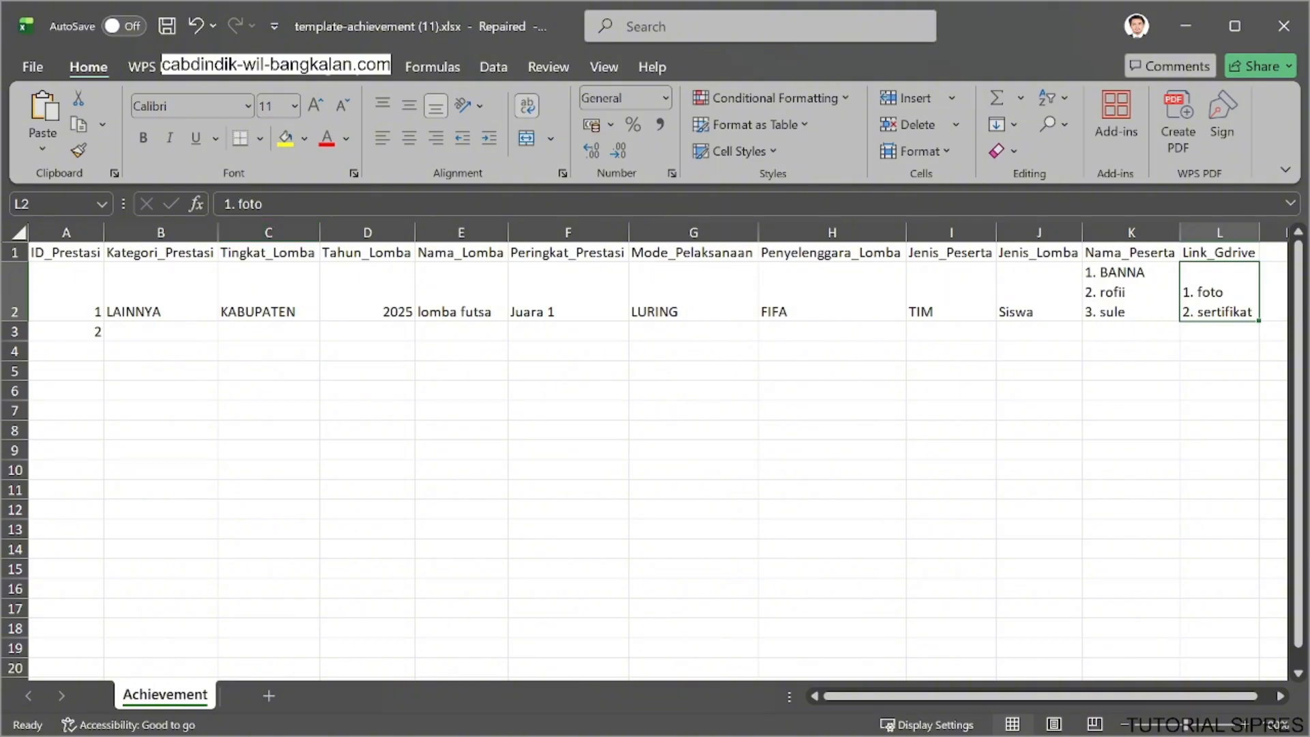
click(292, 203)
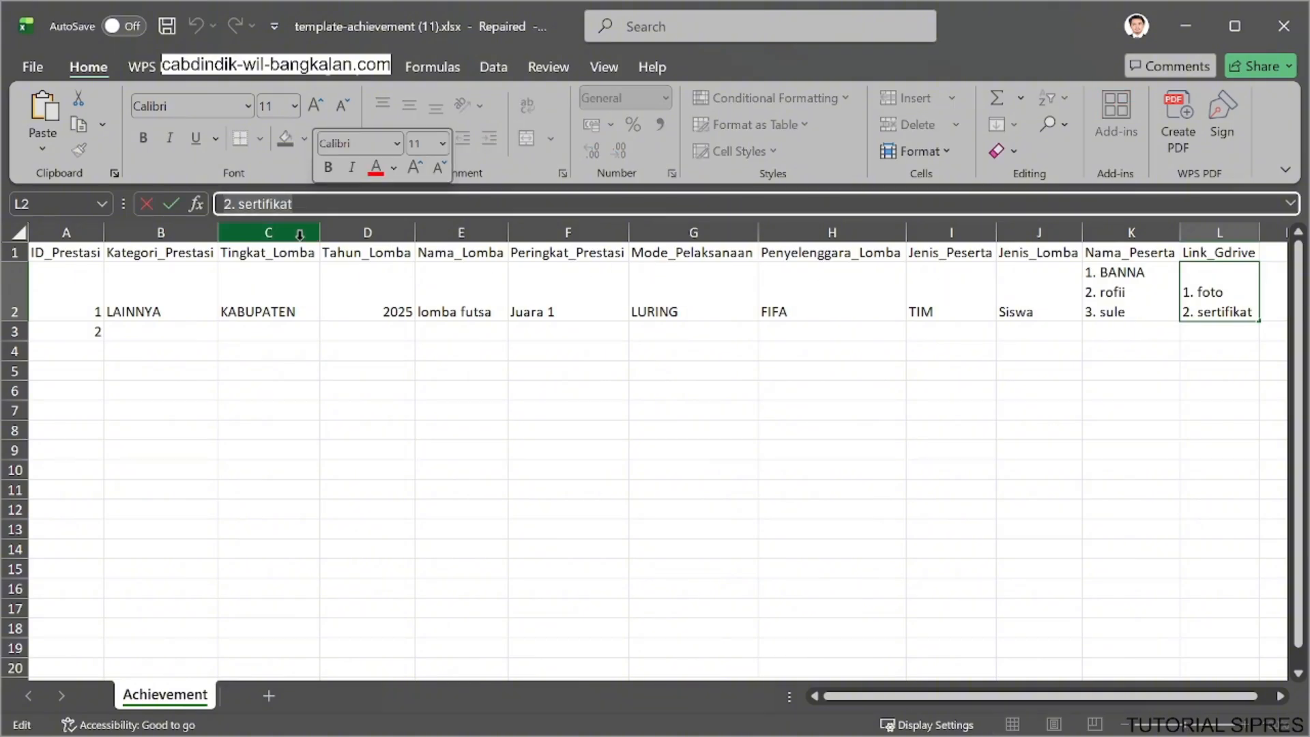
text(http)
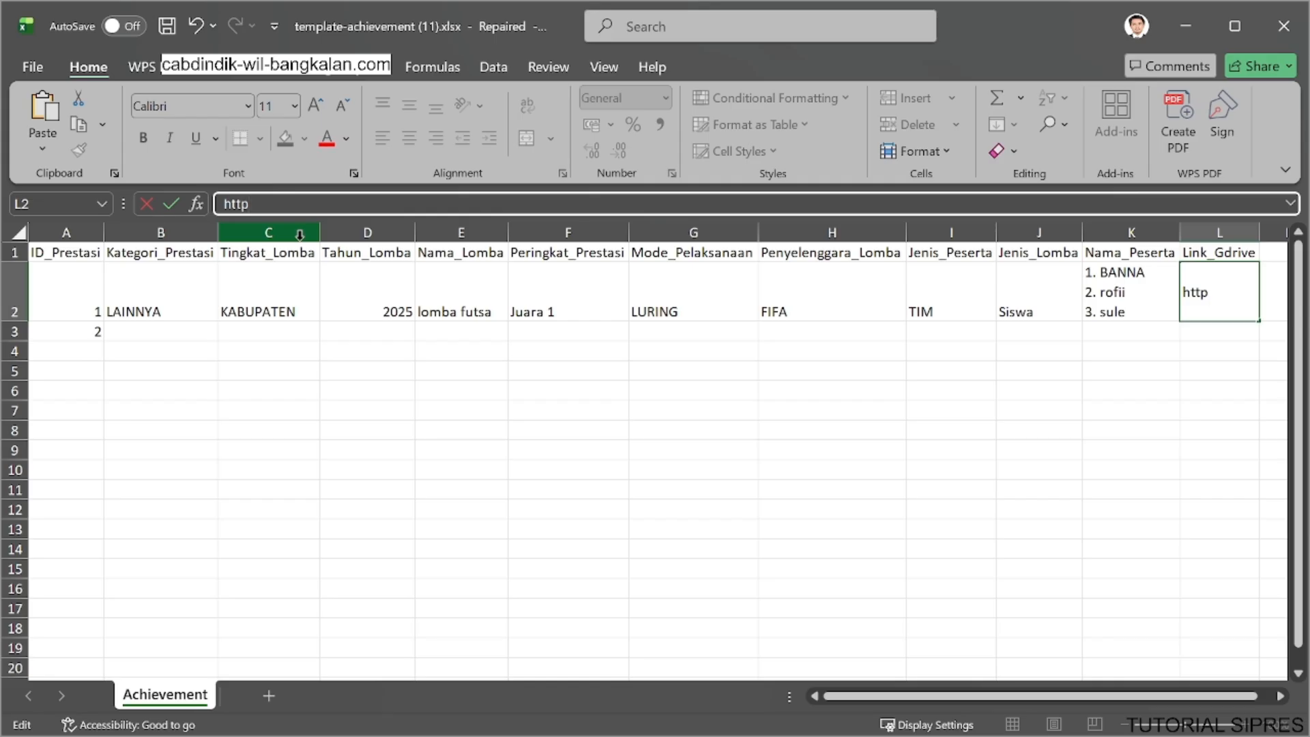
text(s://Gridve)
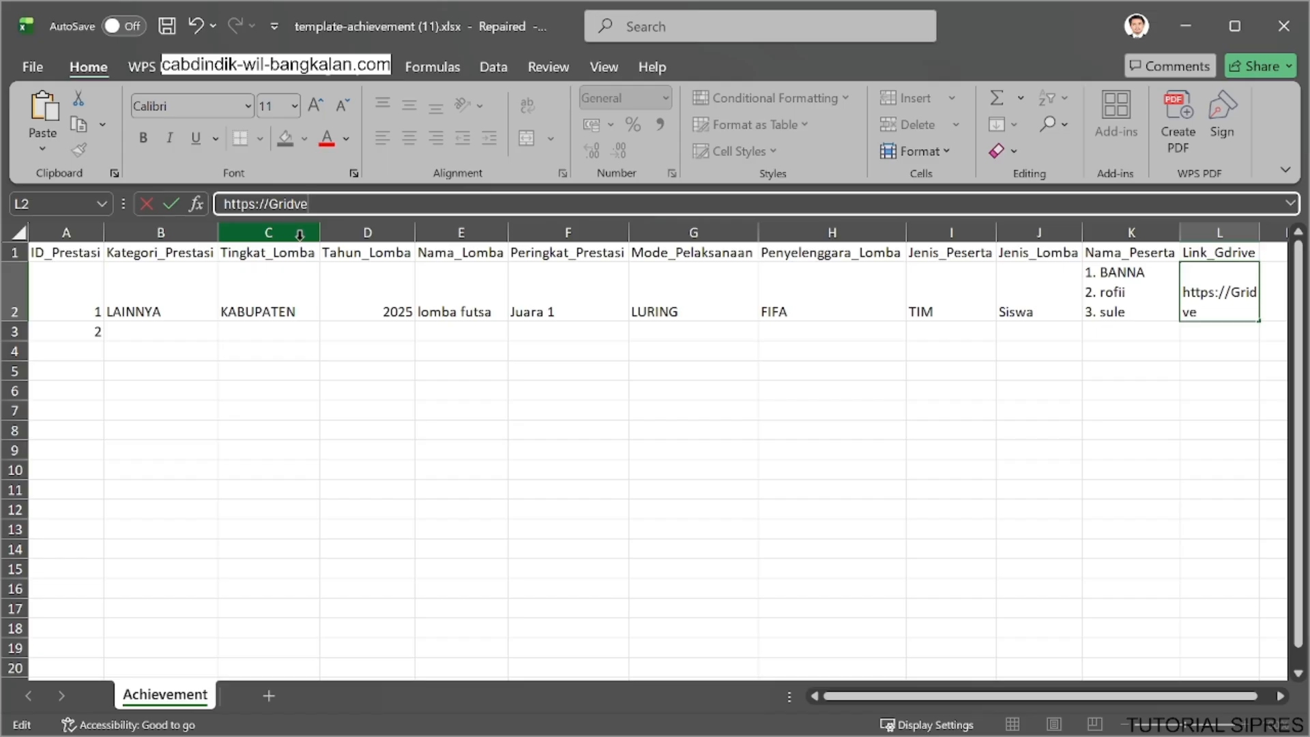
Switch to Google Drive in the browser and copy the share link of the MINI SOCCER KOREM - 2801 folder.
click(1176, 25)
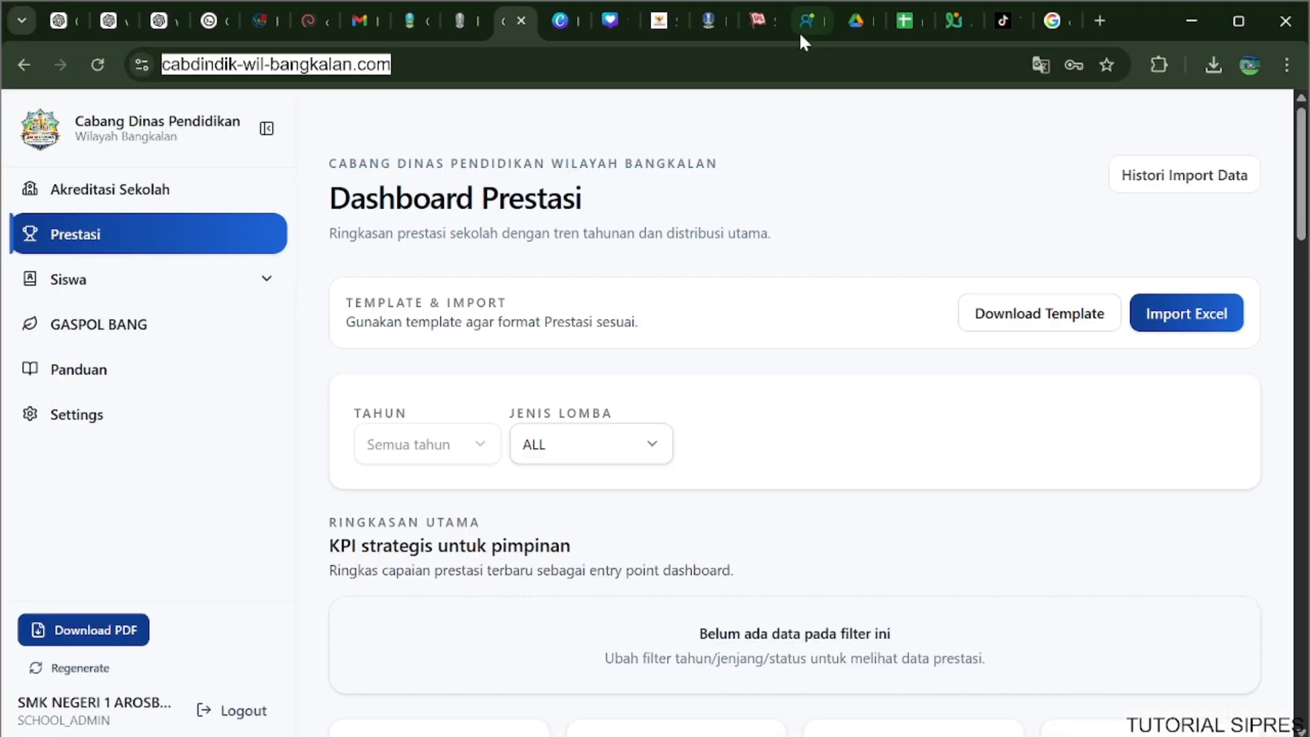
click(840, 30)
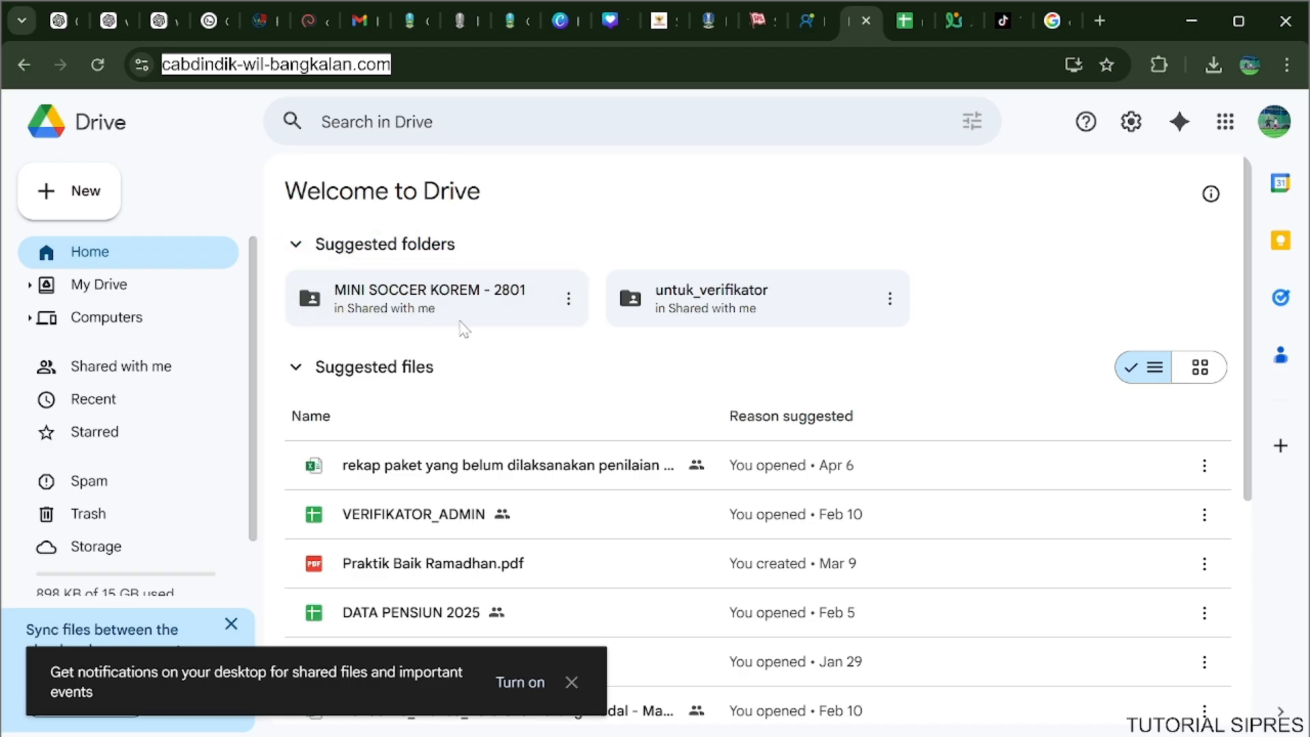
click(567, 298)
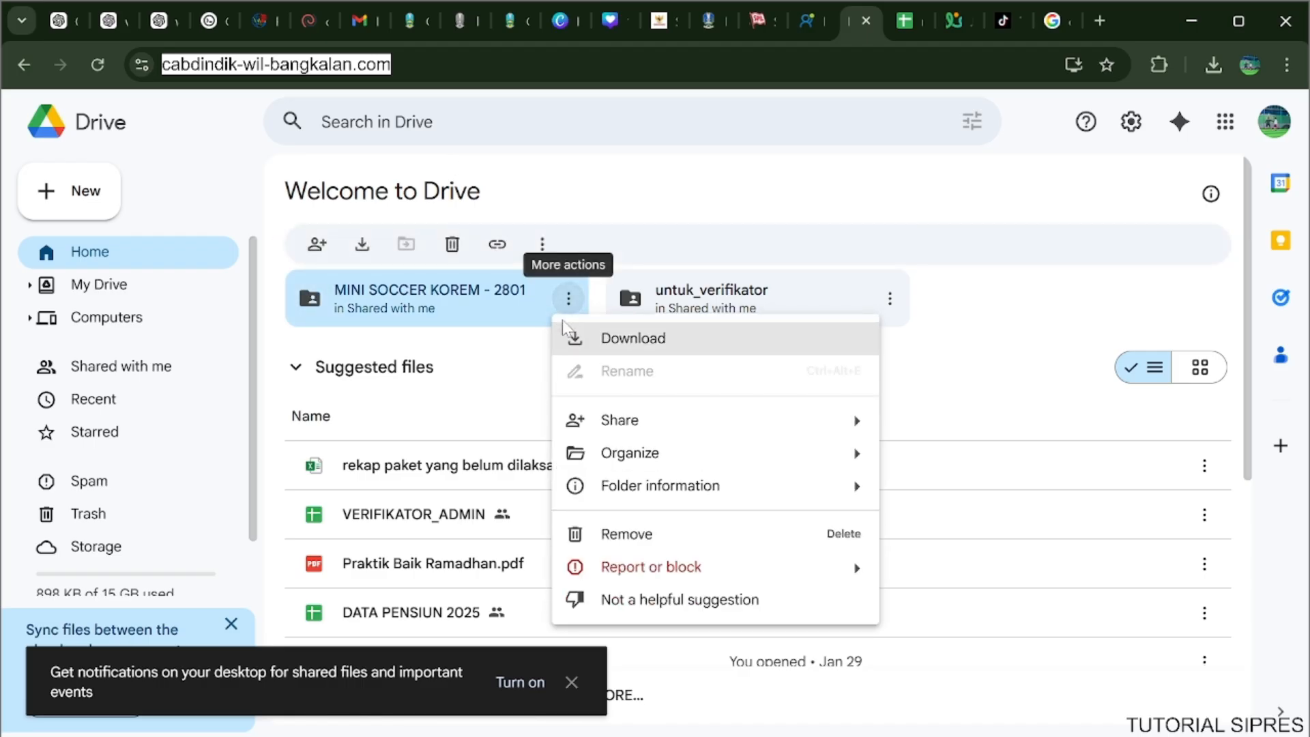
mouse_move(839, 427)
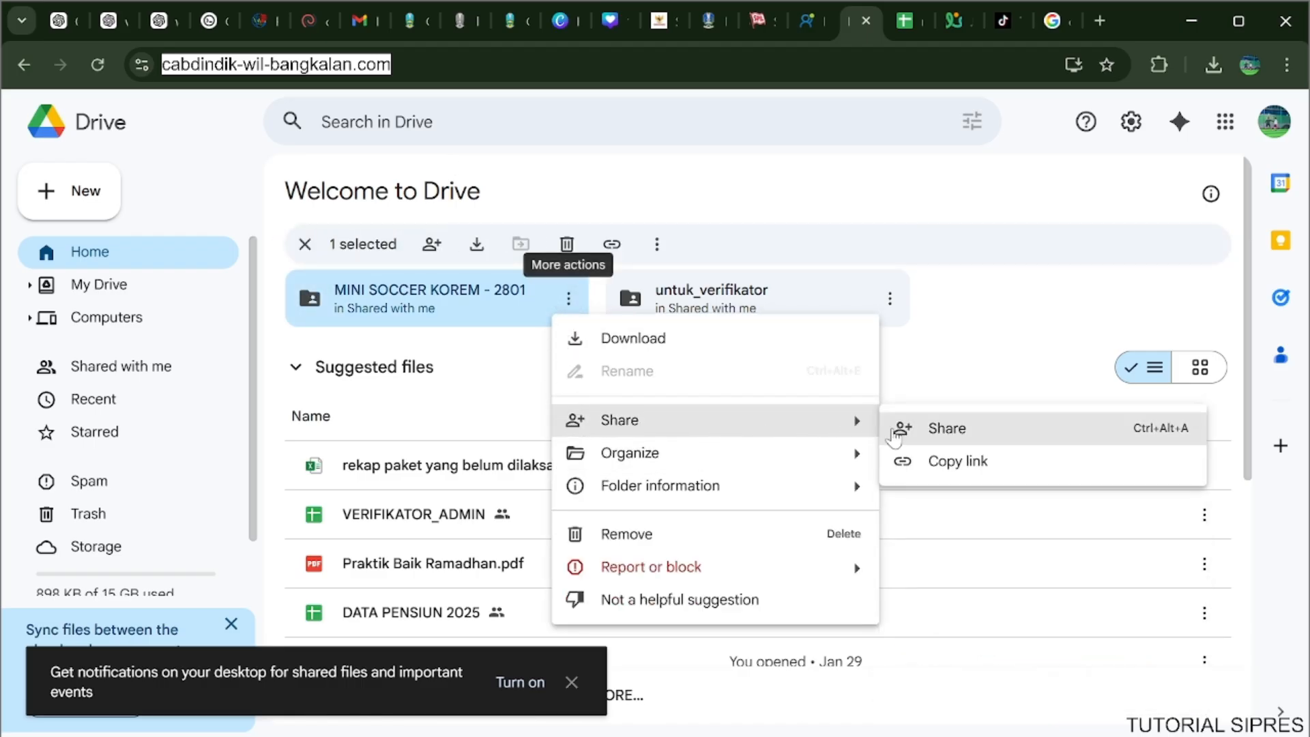
click(924, 462)
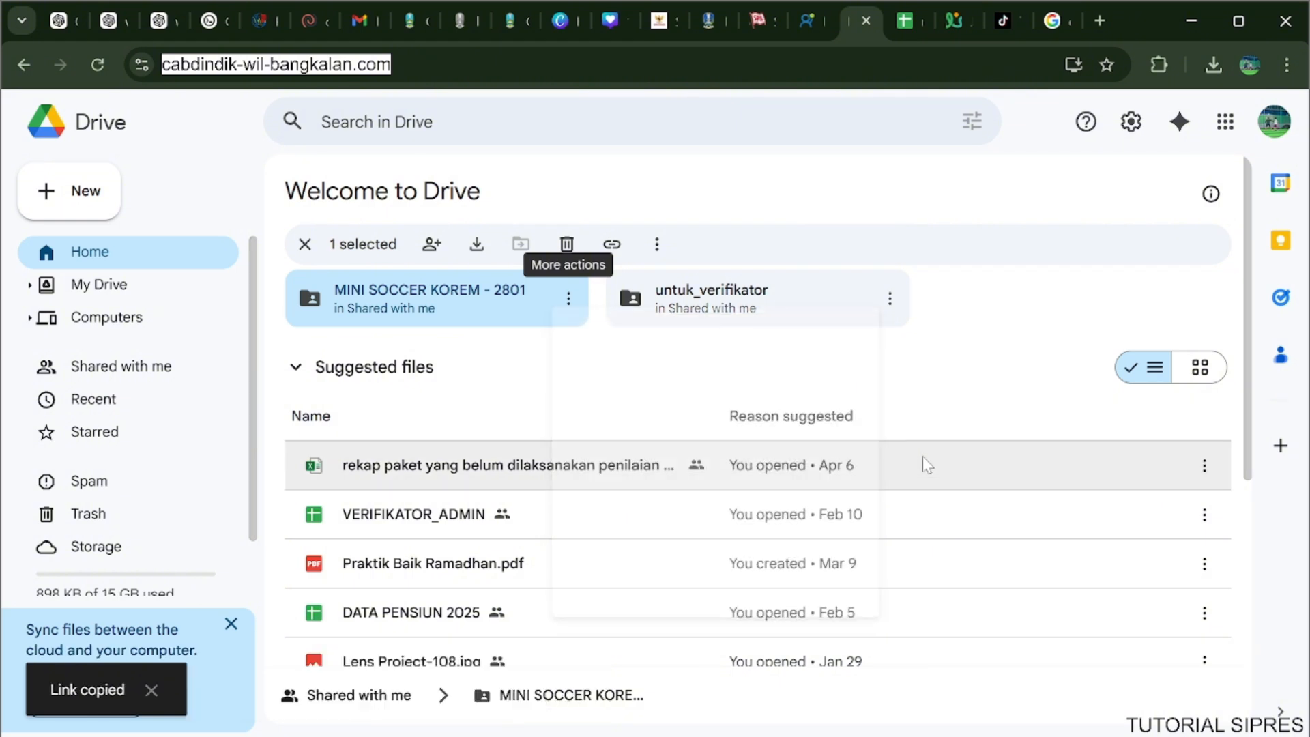
Check the general access setting in the MINI SOCCER KOREM - 2801 folder's sharing options, and leave them without sending anything.
click(569, 300)
mouse_move(812, 421)
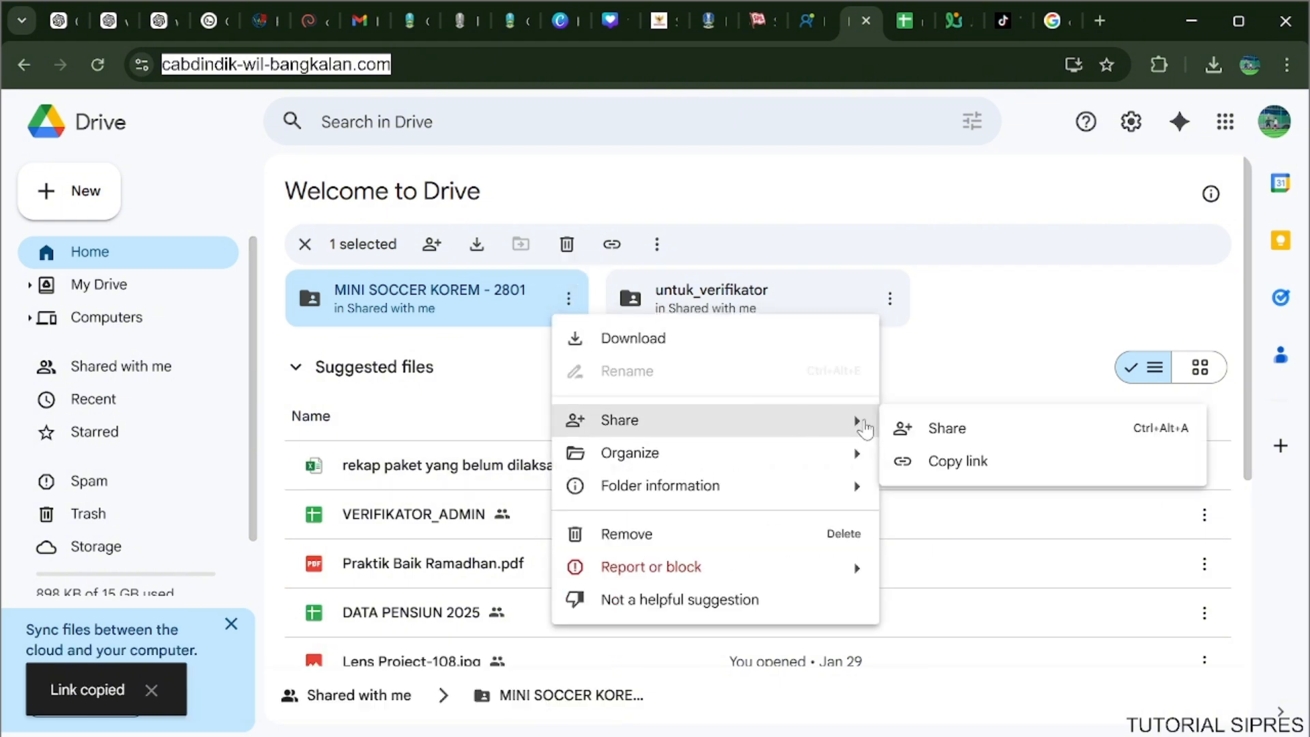
click(935, 430)
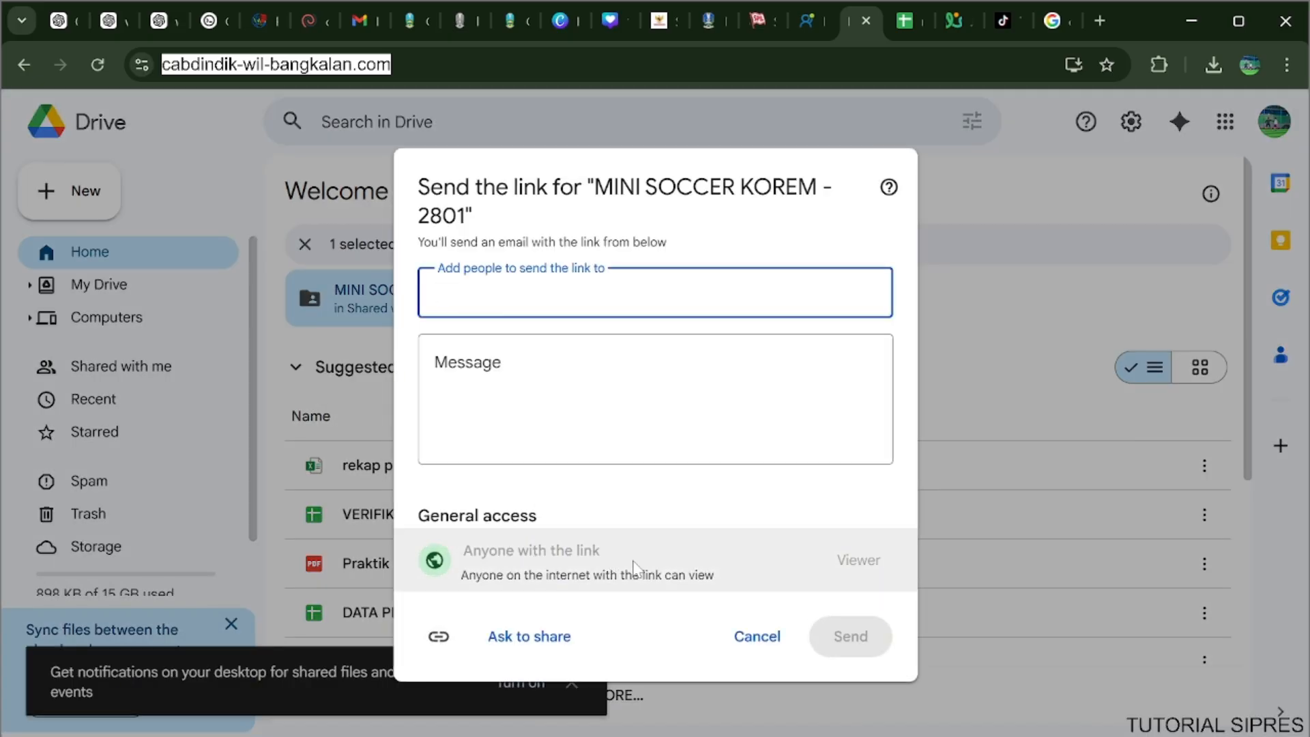
click(764, 634)
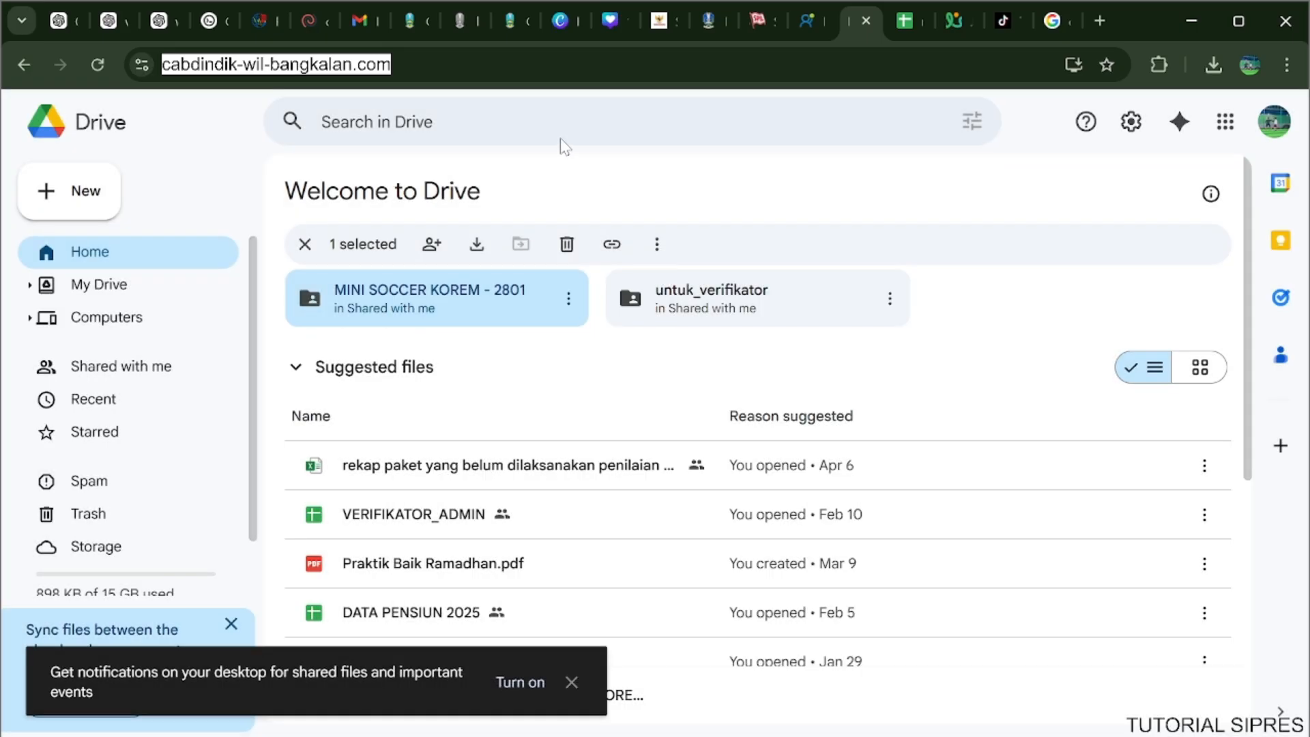
Return to SIPRES's Dashboard Prestasi and prepare an Excel import with dummy-achievement-300-unik.xlsx as the file and 2026 as Tahun.
click(505, 22)
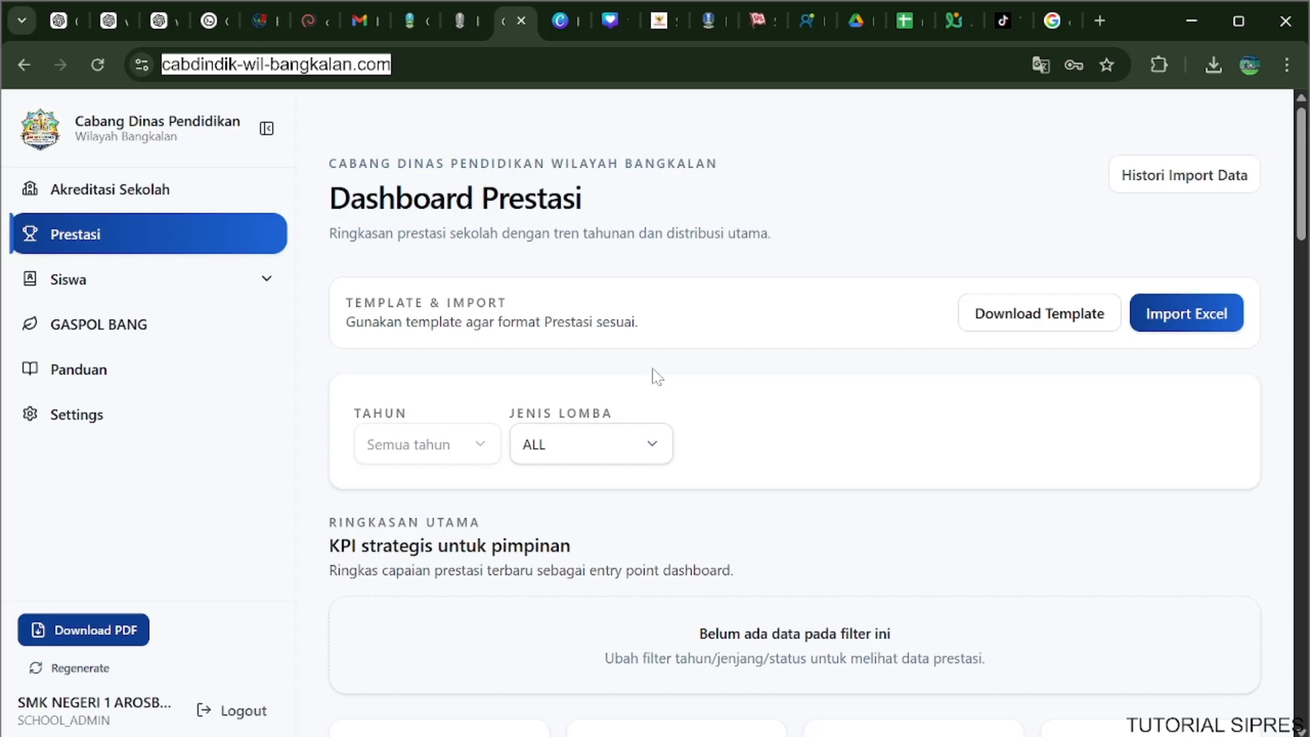
click(1188, 313)
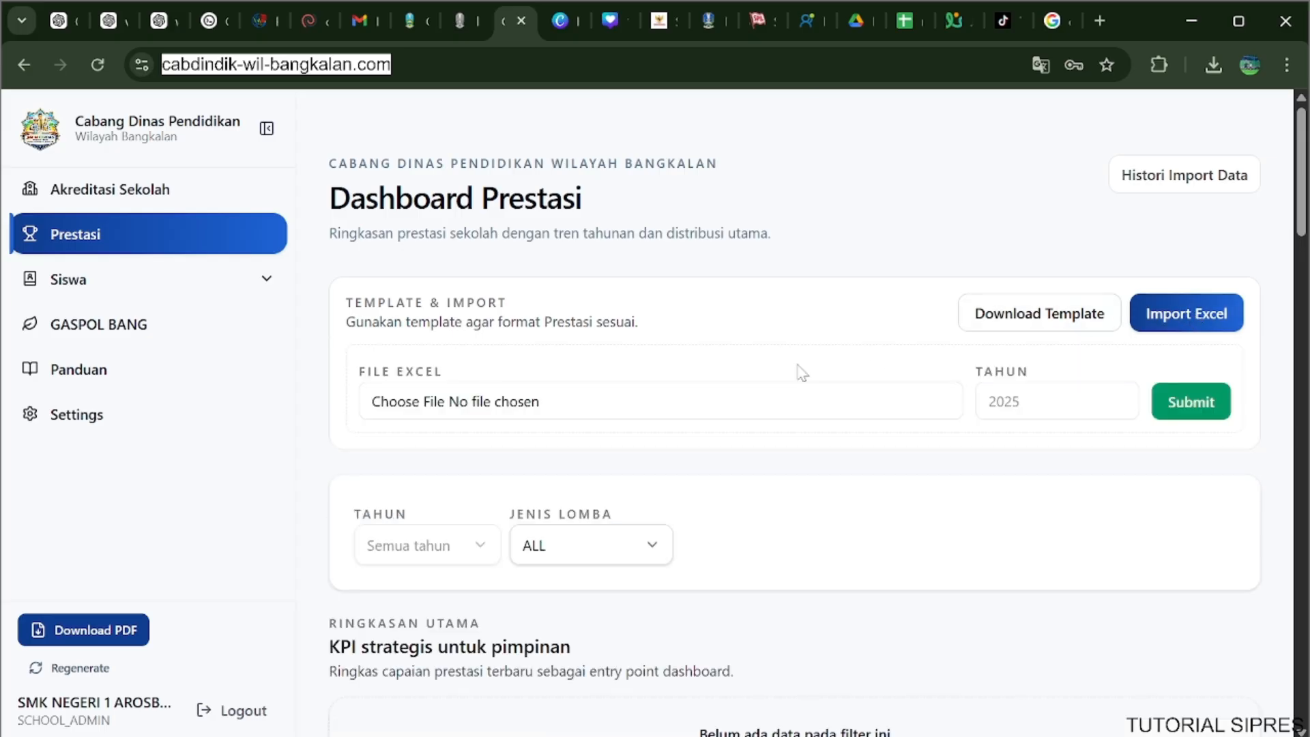
click(605, 412)
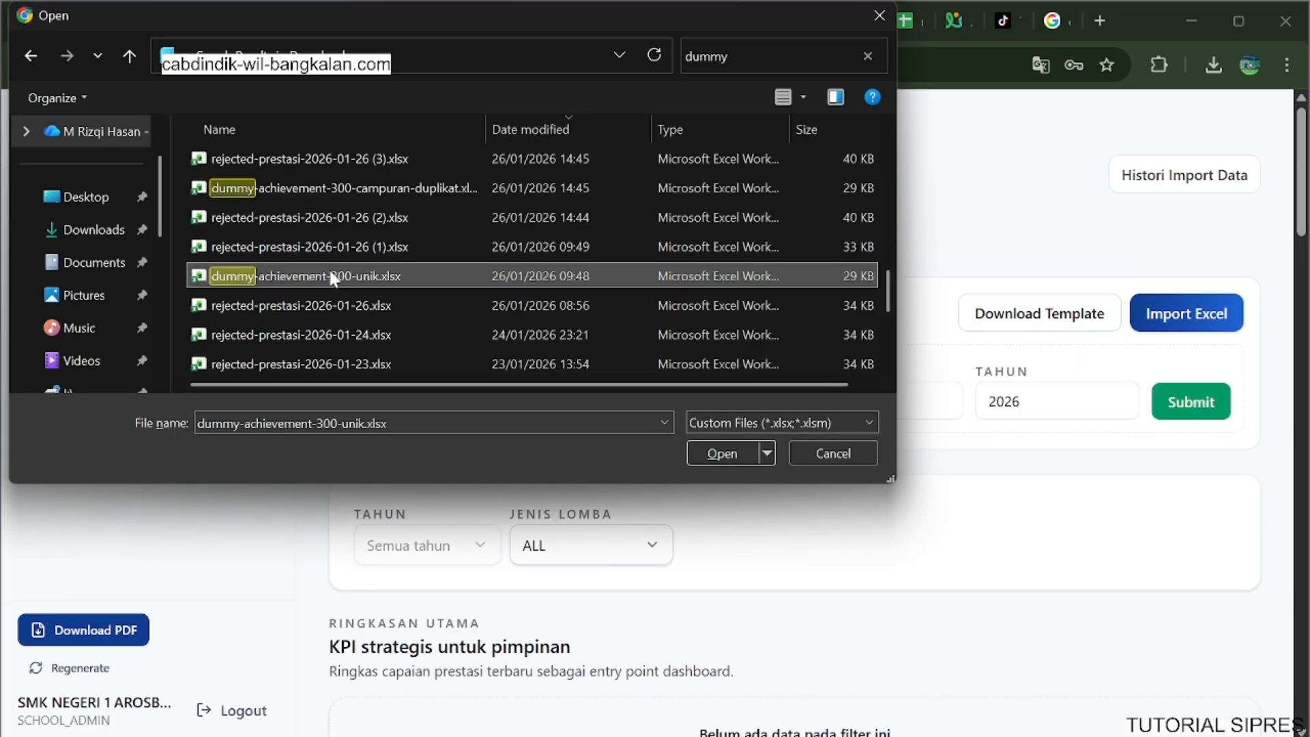
click(727, 453)
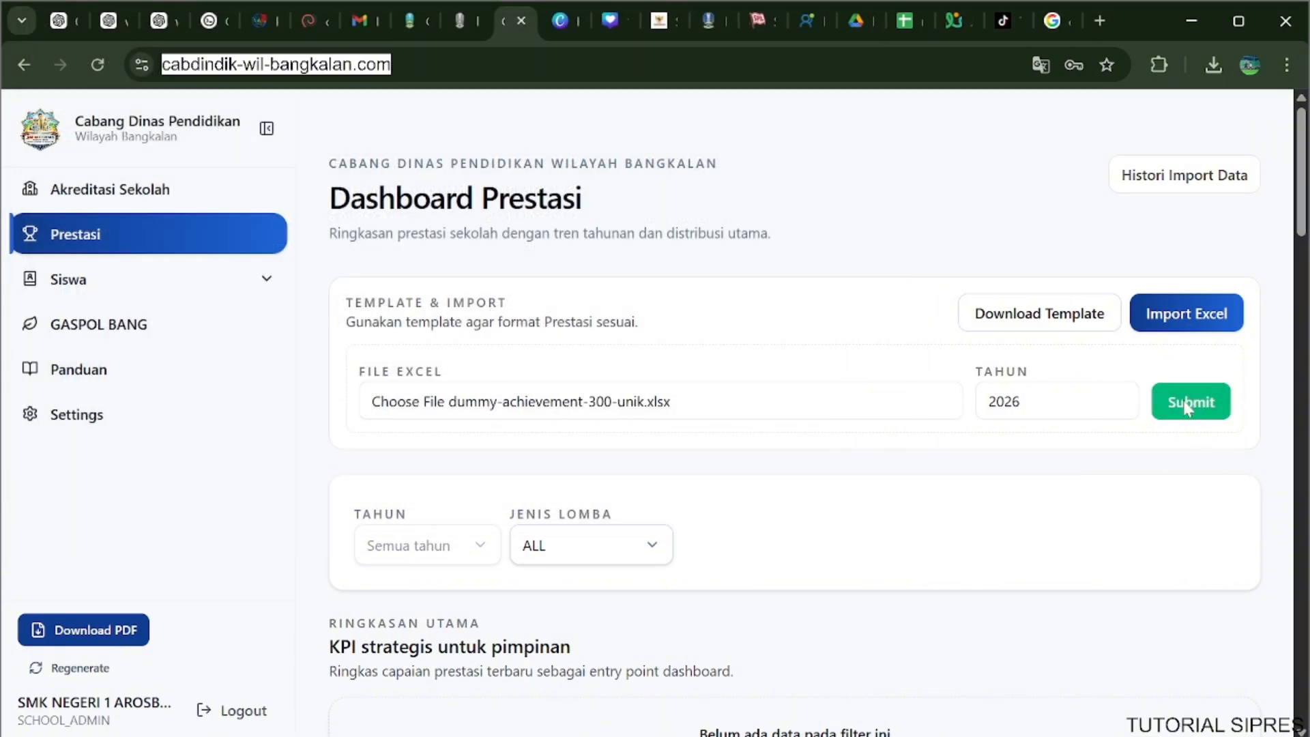
Submit the achievement Excel import, confirm it with the school admin password, and decline to save the password in the browser.
click(1184, 404)
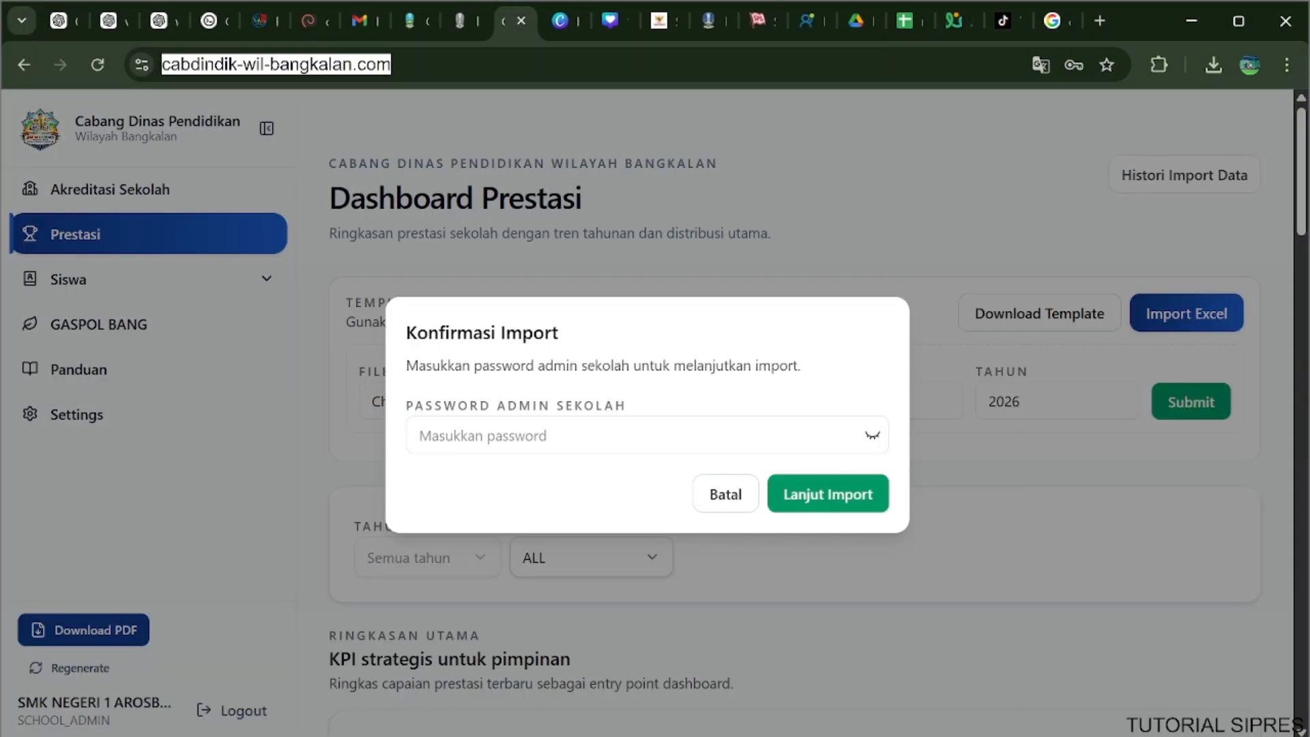
click(647, 436)
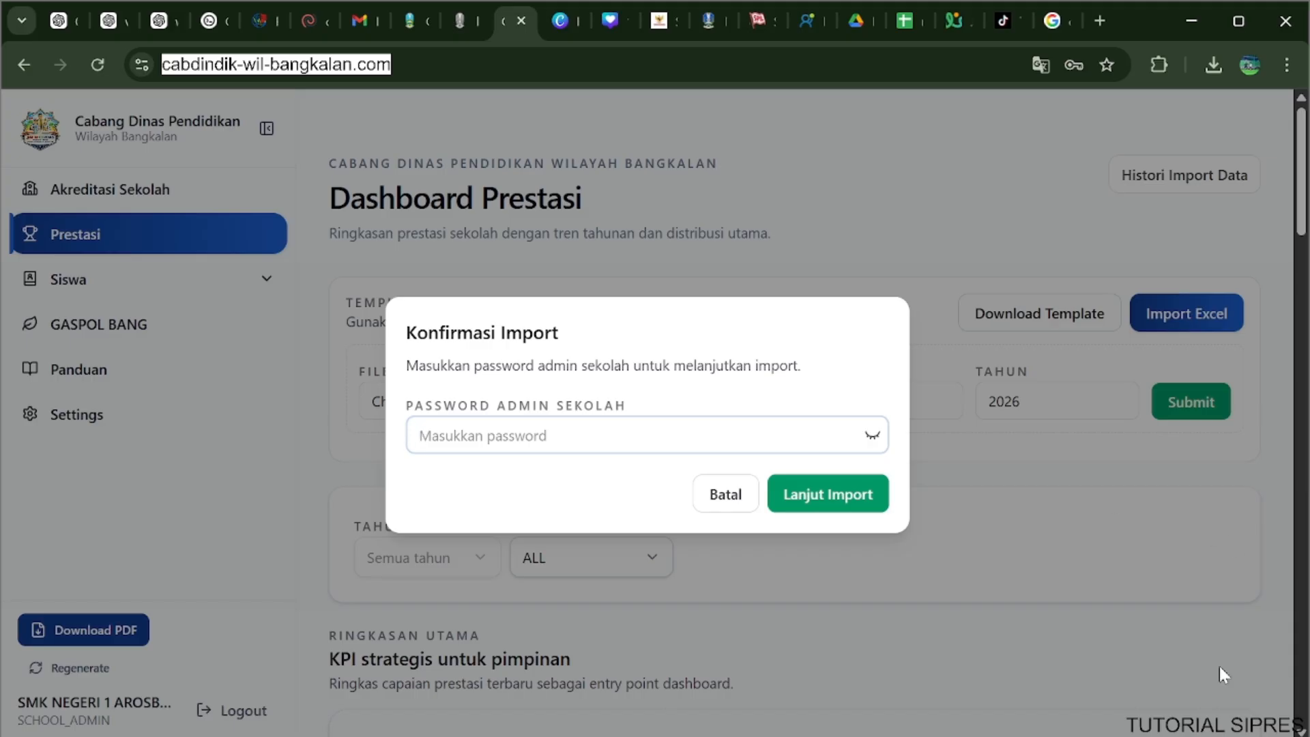
key(ctrl+v)
click(831, 491)
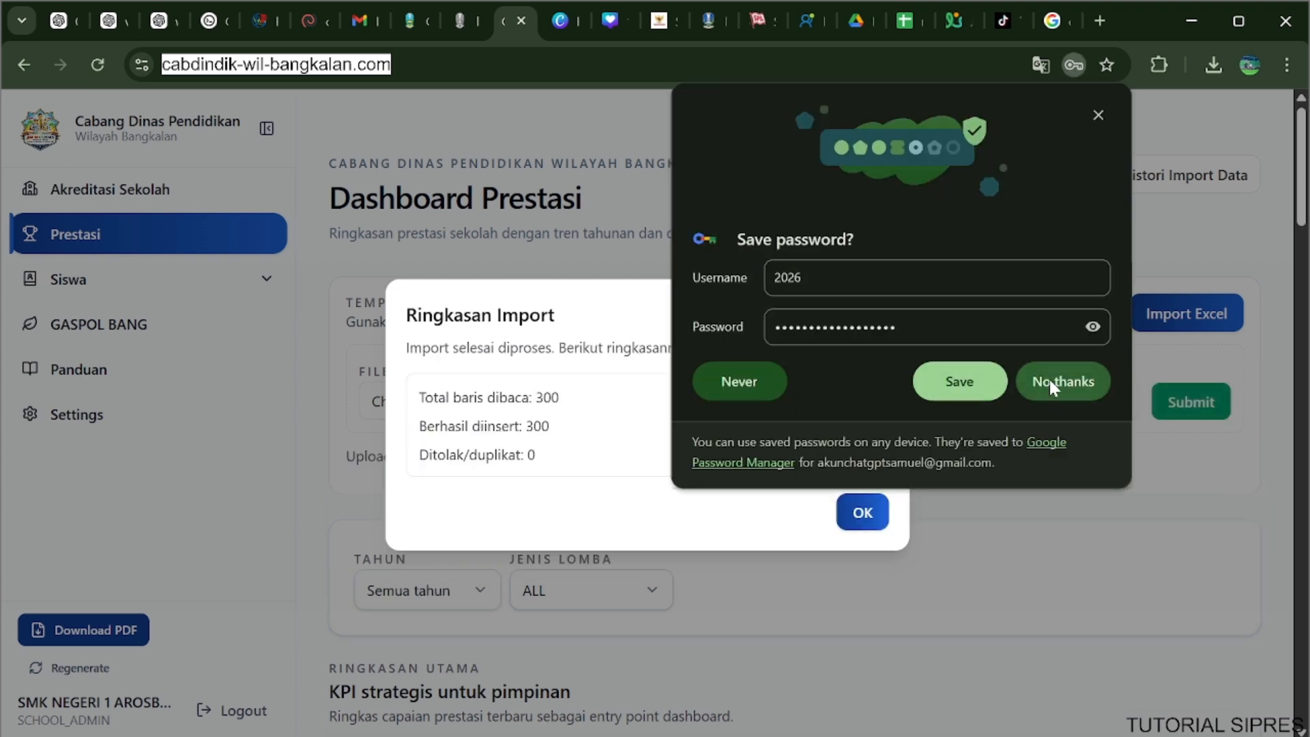
click(1049, 379)
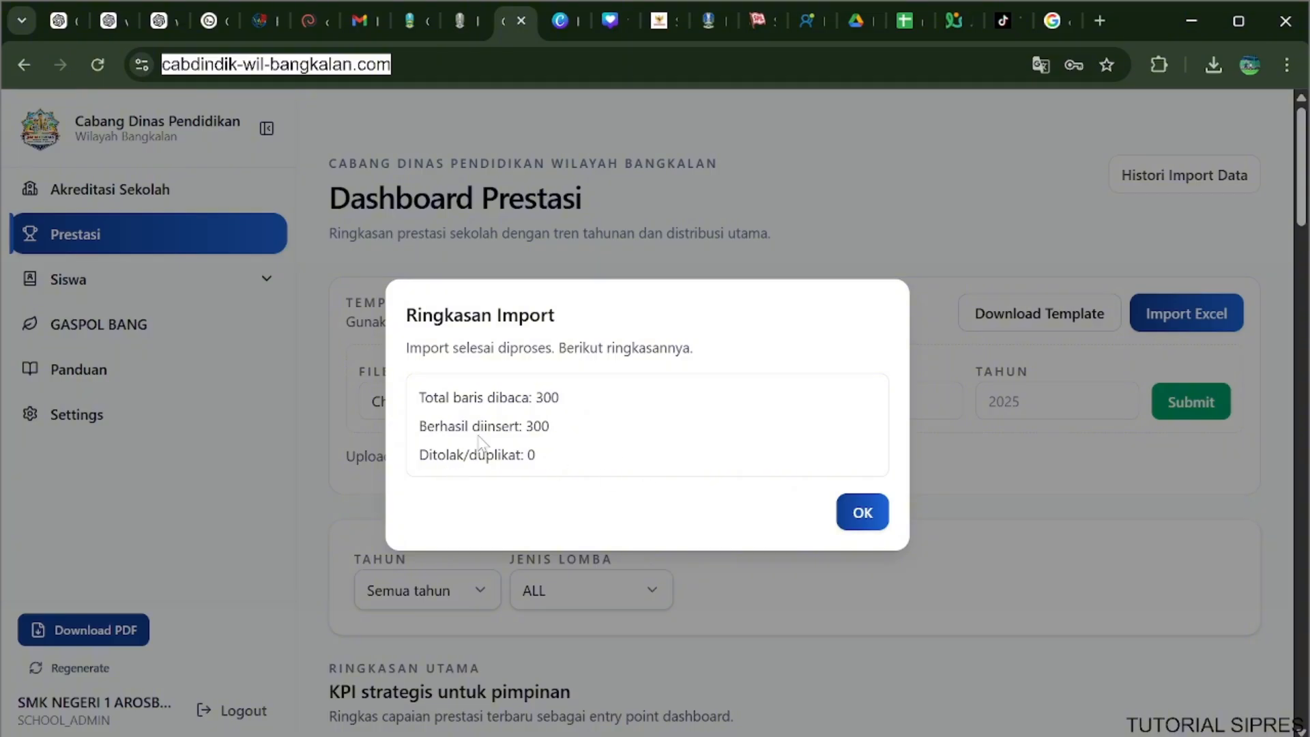
Check the import summary's rejected/duplicate entry, open rejected-siswa-acceptance-offers (4).xlsx from the download history, and return to SIPRES to dismiss the summary.
drag(418, 455, 544, 469)
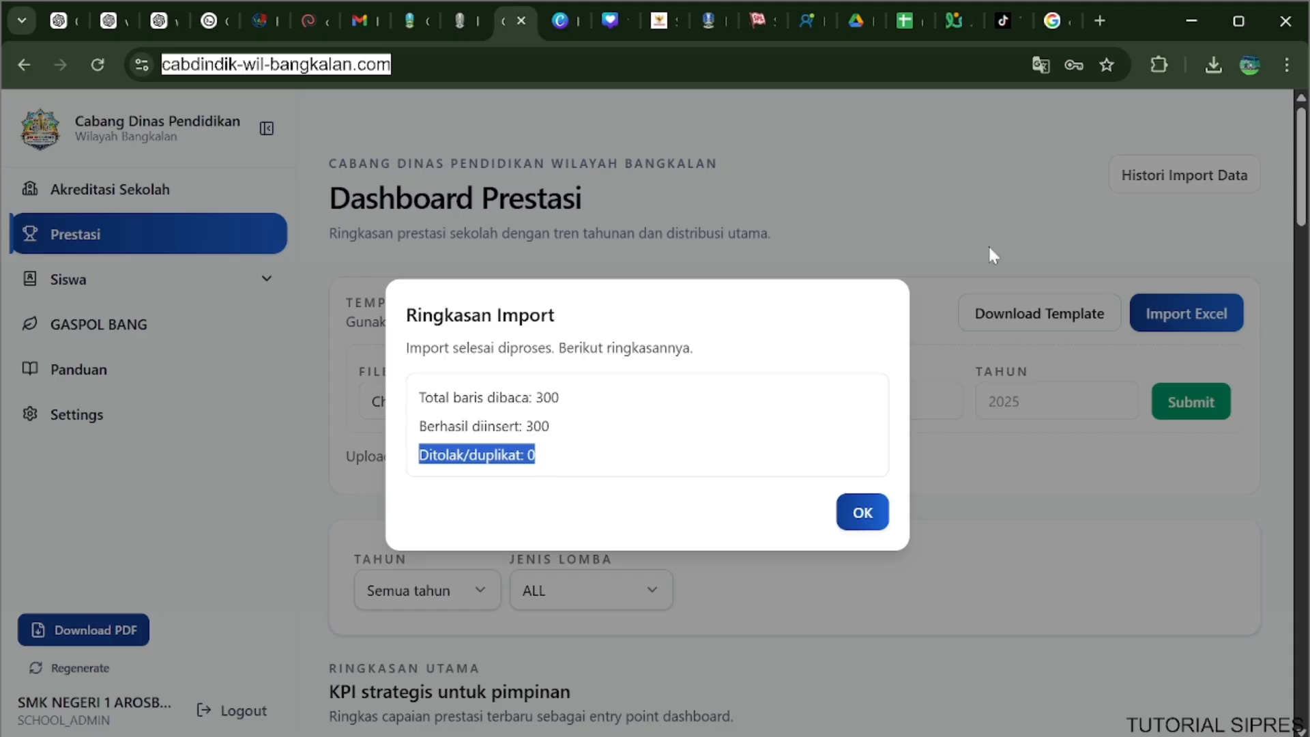
click(1215, 64)
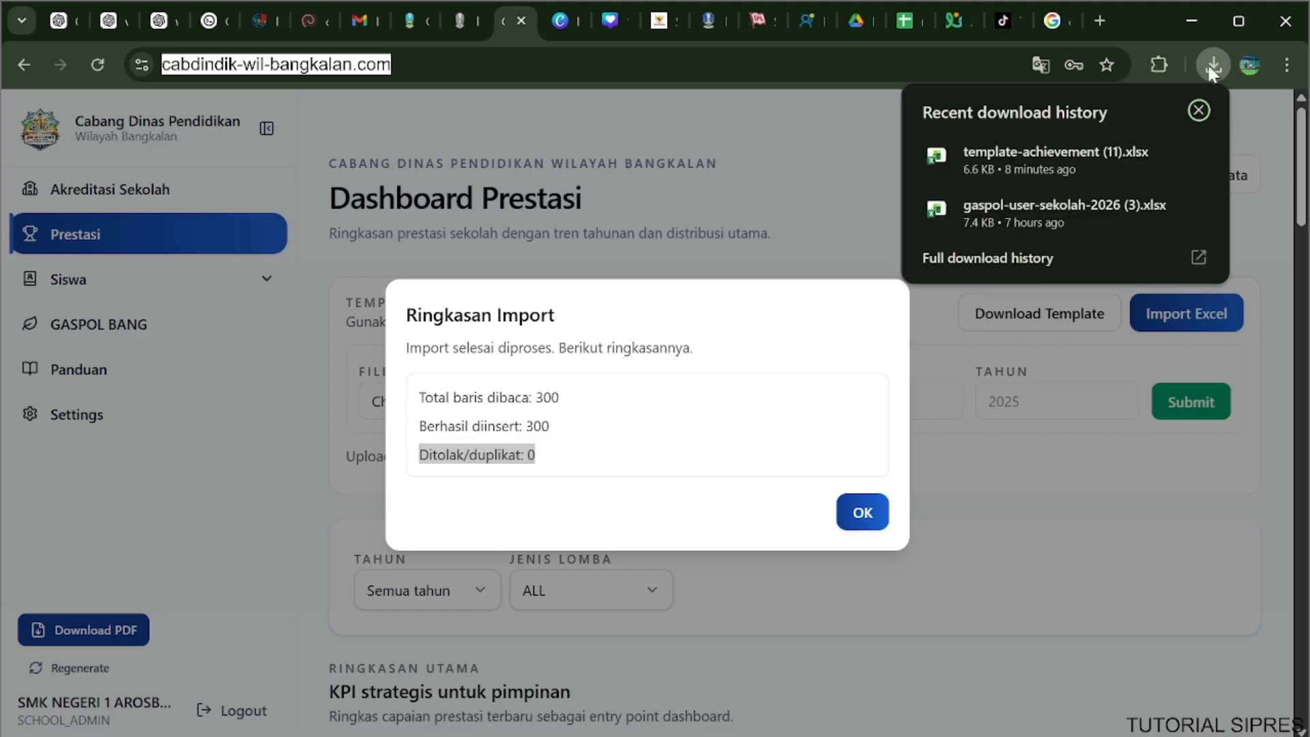
click(996, 259)
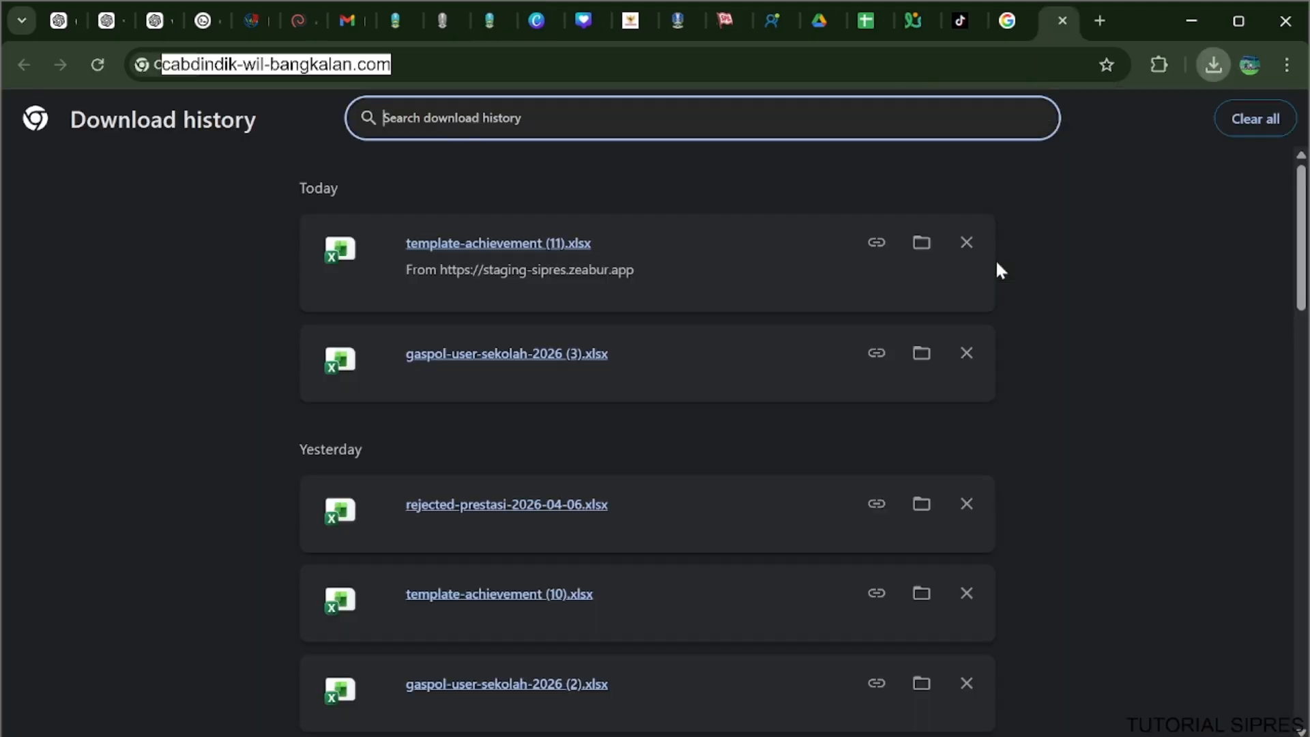
scroll(703, 355, down, 8)
scroll(660, 372, down, 4)
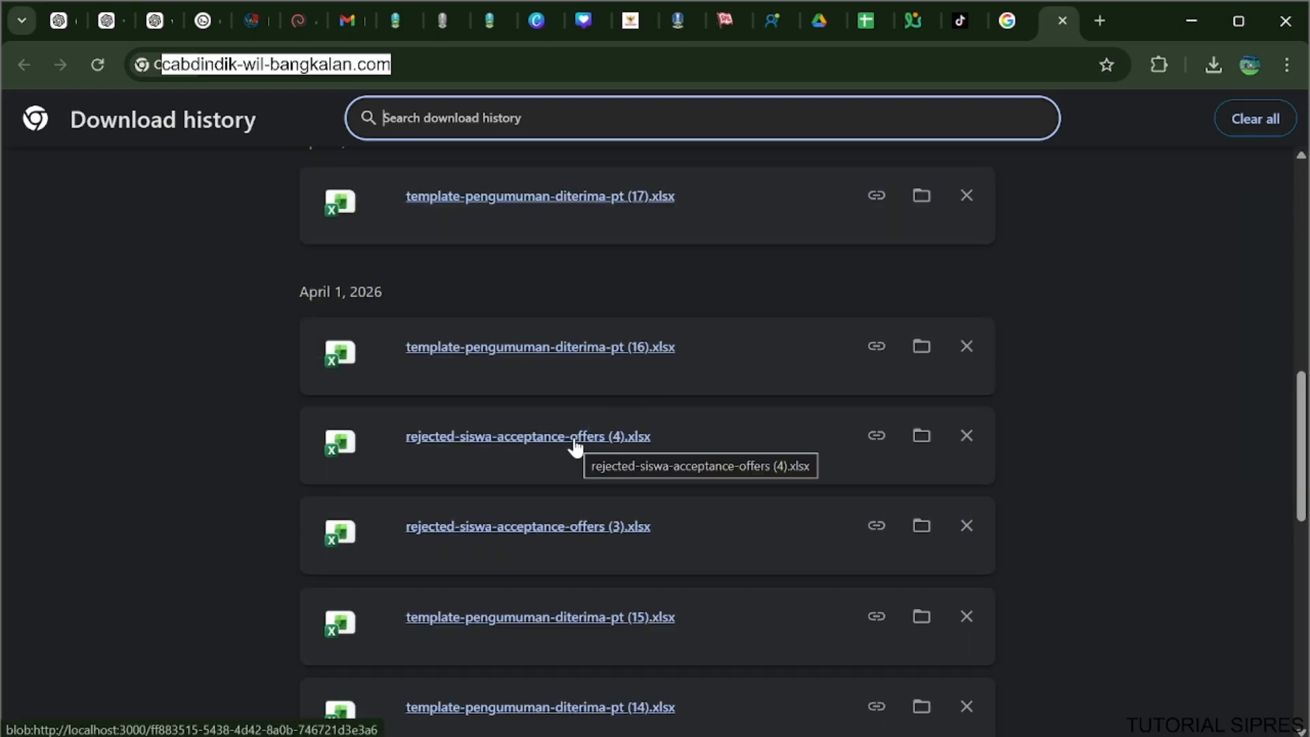
click(576, 440)
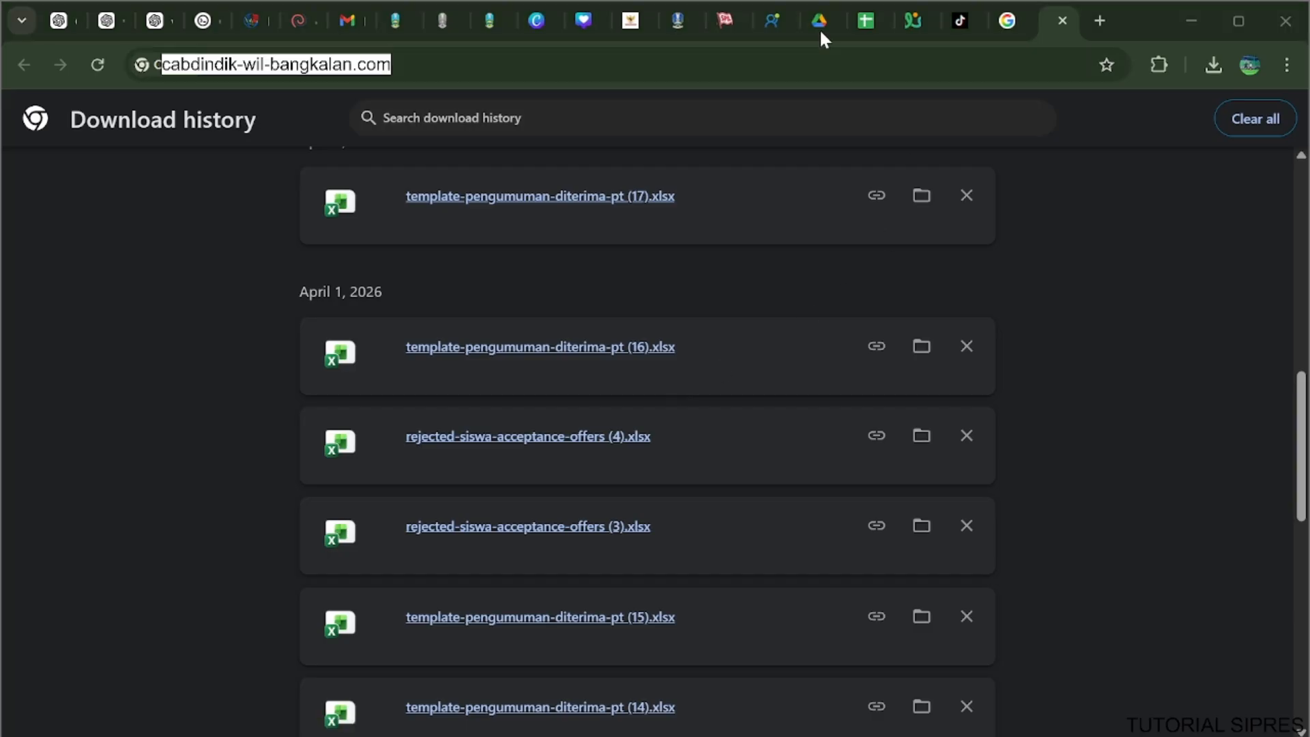
click(474, 23)
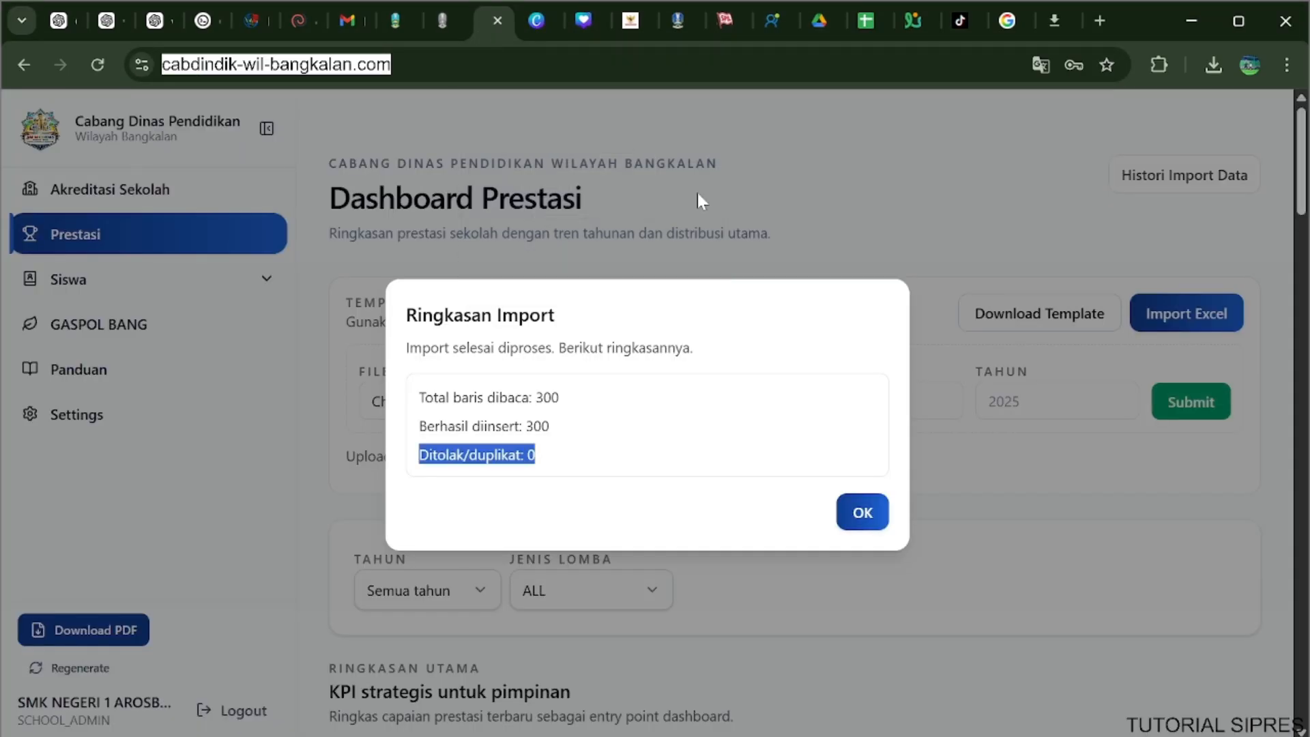
click(870, 529)
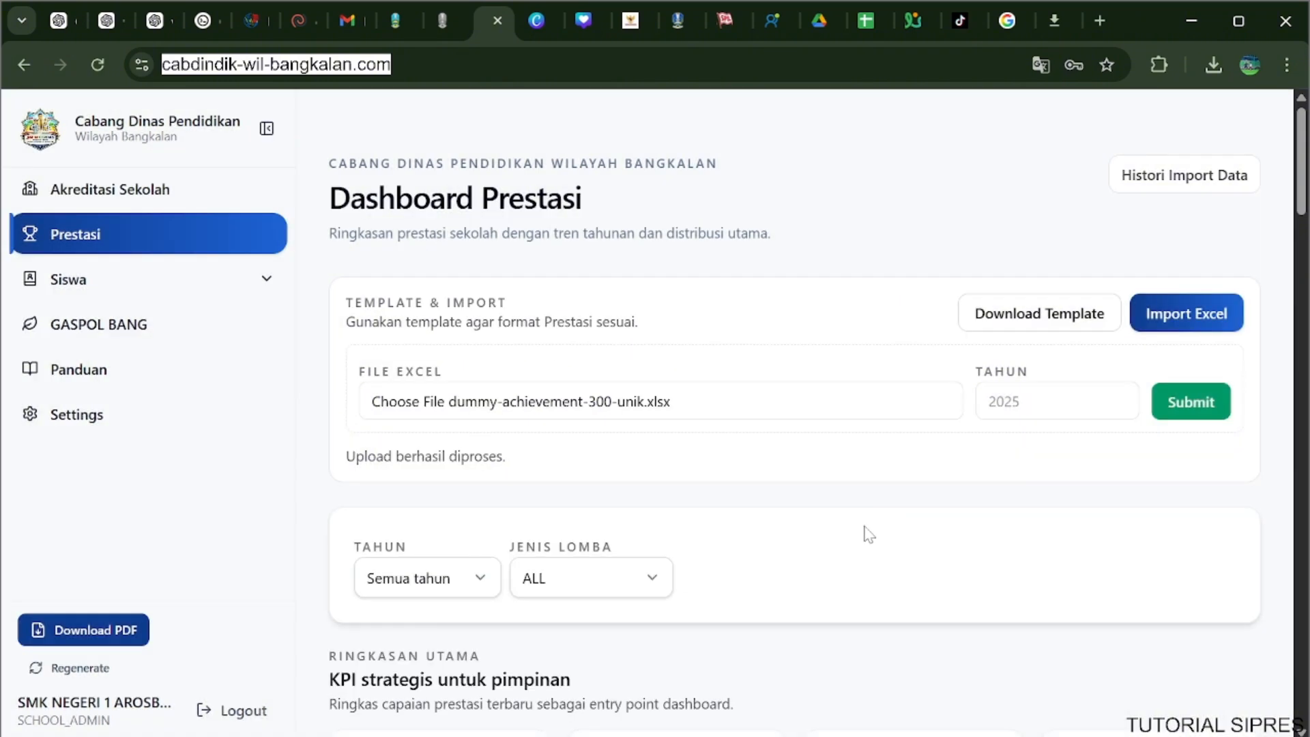
Examine the KPI summary and the yearly achievement trend chart on Dashboard Prestasi.
scroll(592, 457, down, 6)
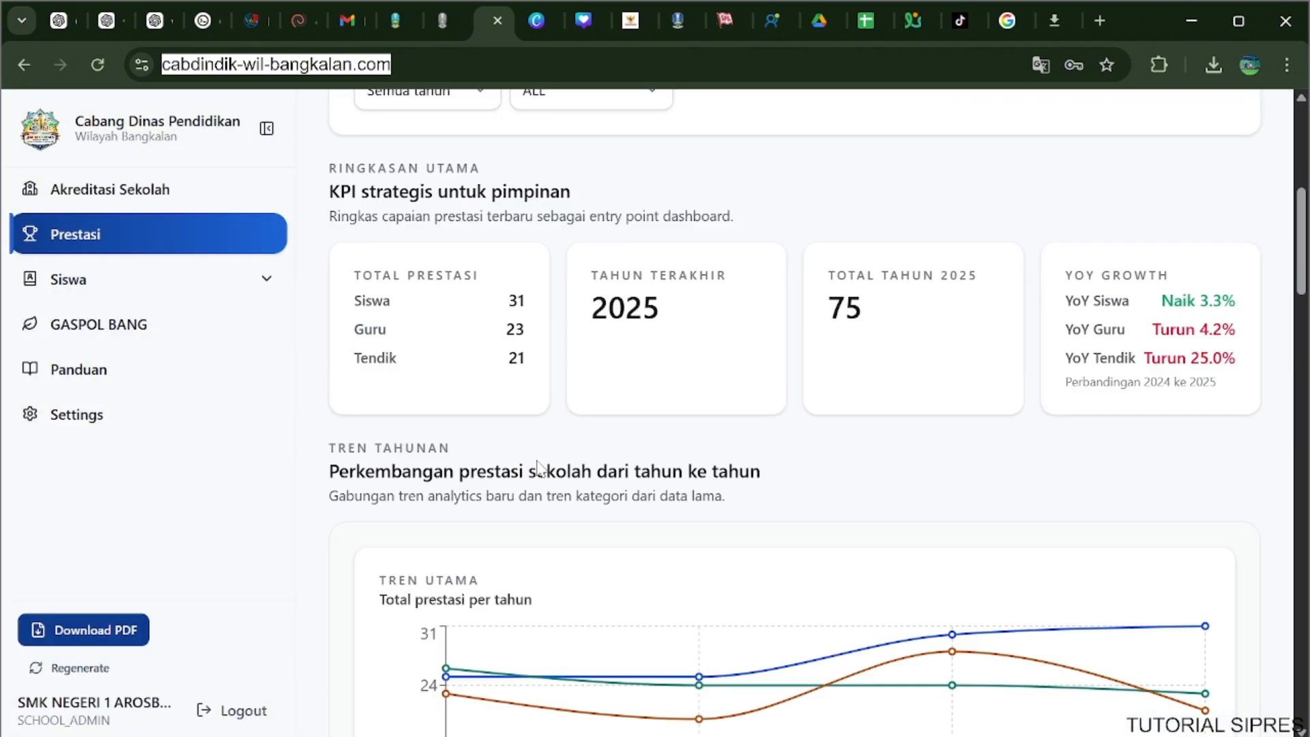
scroll(546, 351, up, 2)
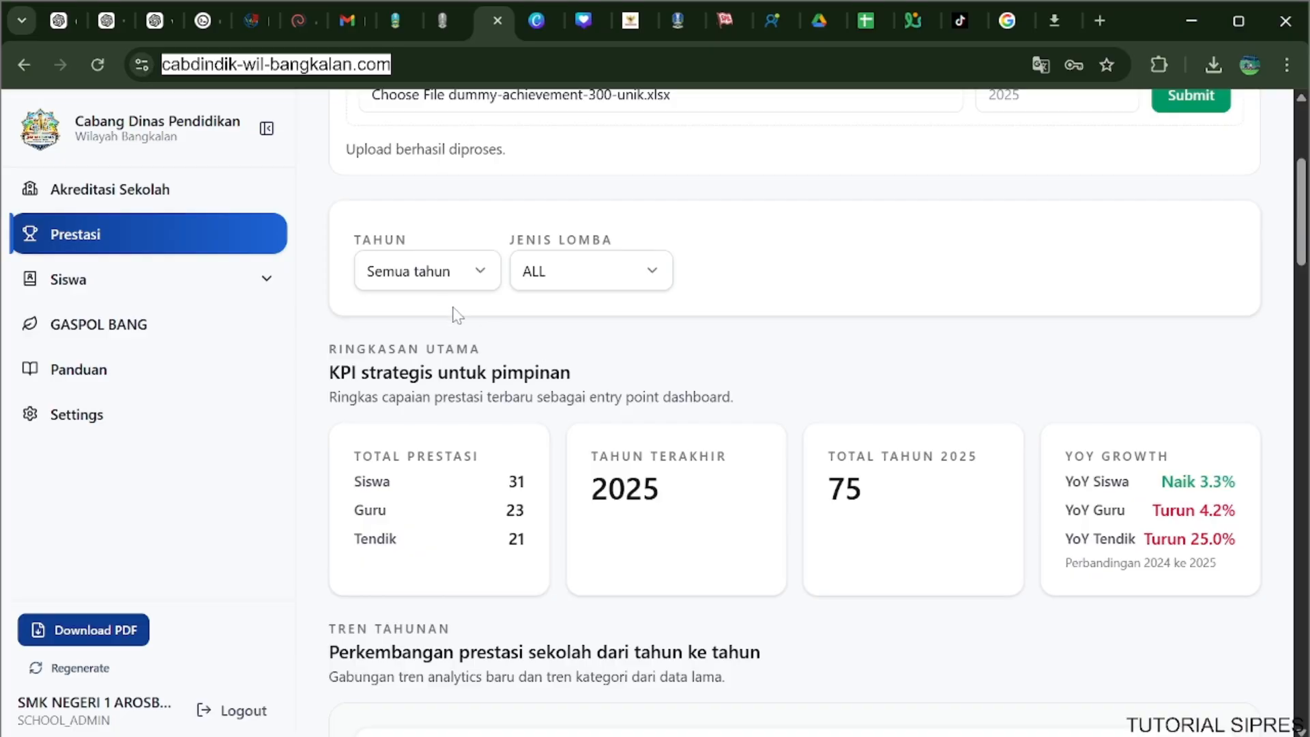
scroll(450, 313, down, 3)
scroll(446, 311, up, 3)
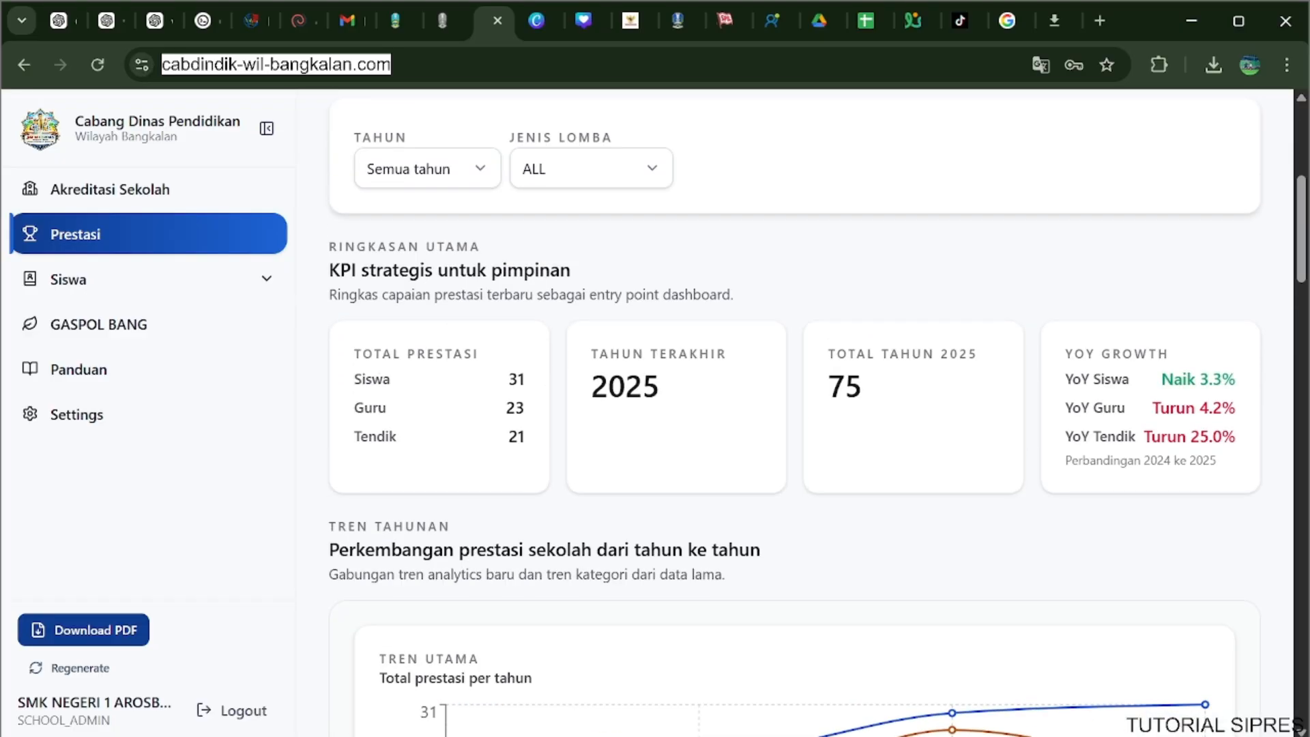
click(422, 169)
scroll(665, 245, down, 2)
scroll(666, 244, down, 2)
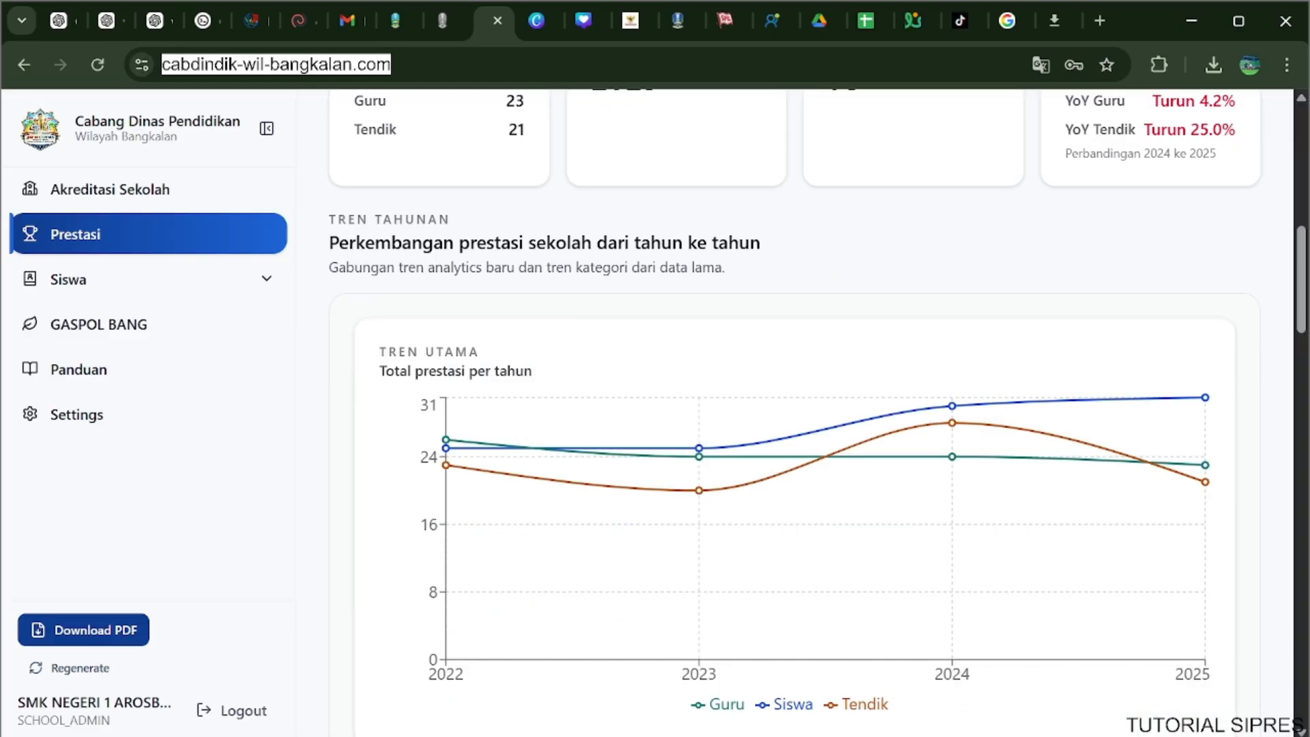
scroll(649, 252, up, 1)
scroll(641, 266, down, 1)
scroll(641, 266, down, 10)
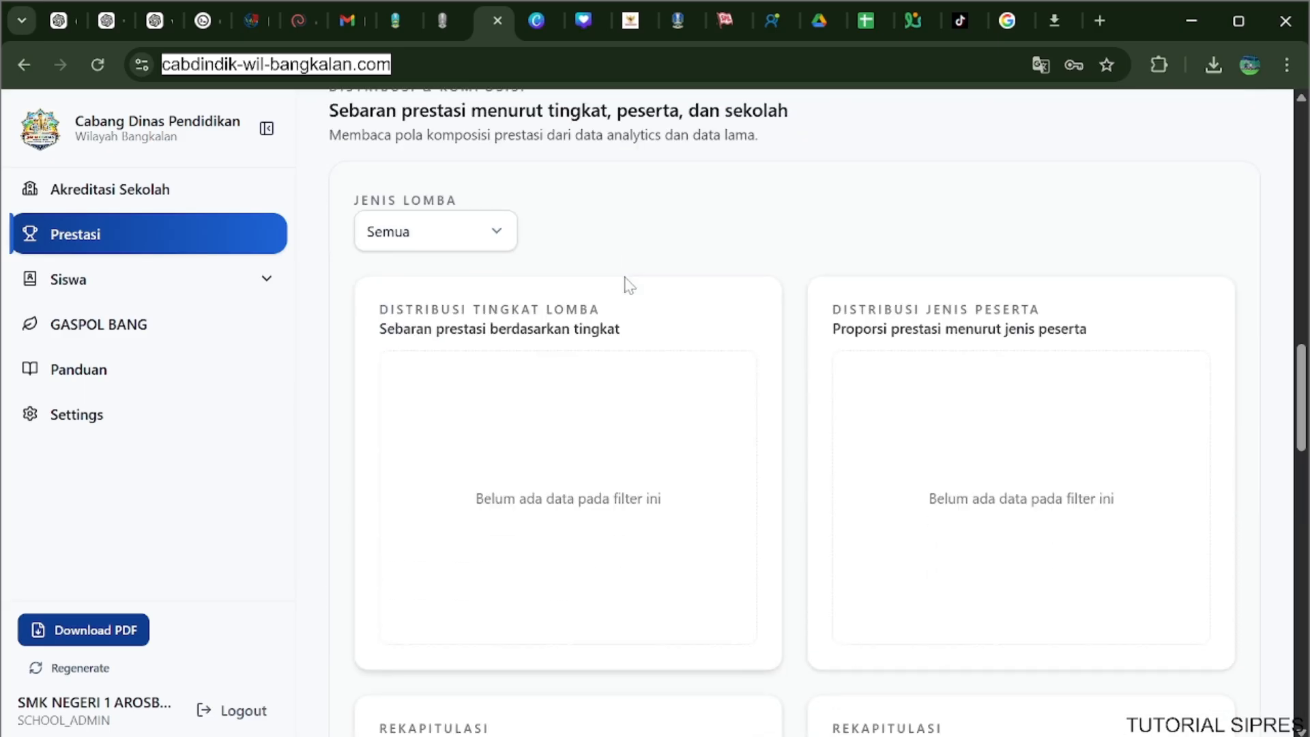
Filter the achievement distribution charts by Jenis Lomba Siswa, and reset the filter to Semua.
click(407, 243)
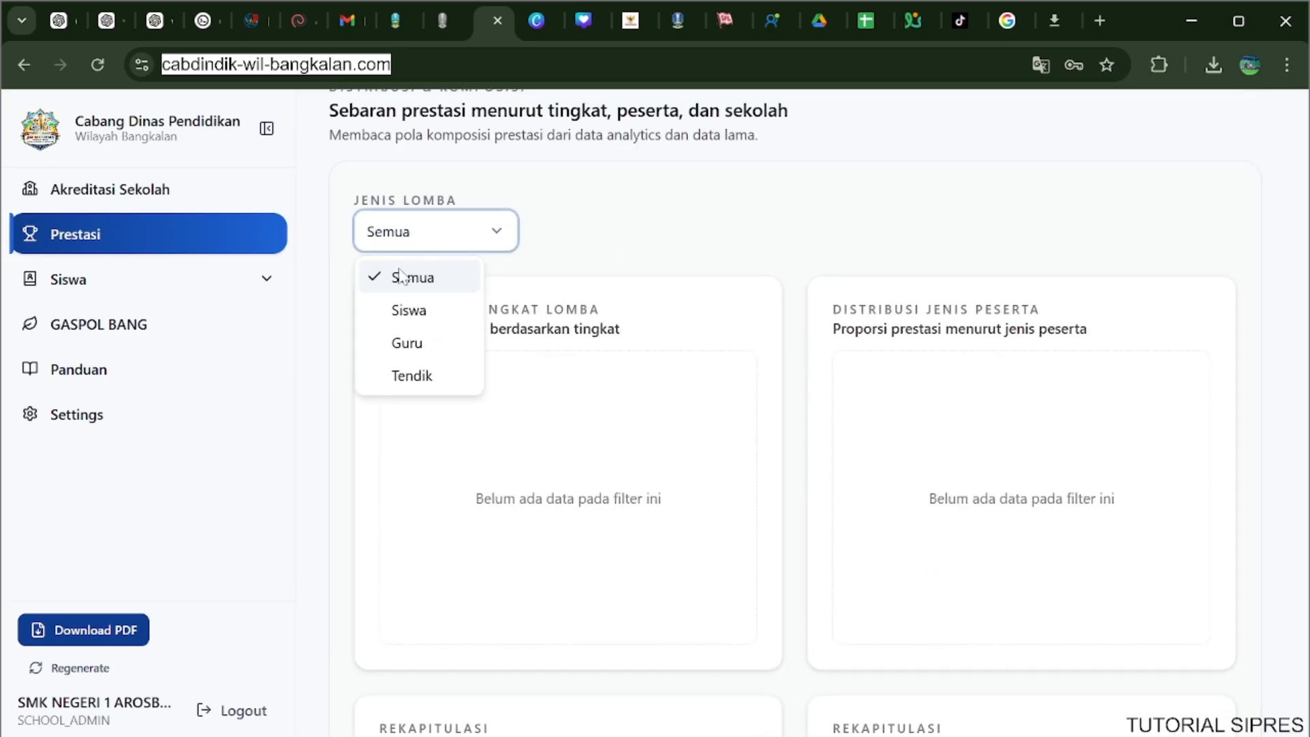
click(408, 310)
scroll(694, 273, down, 1)
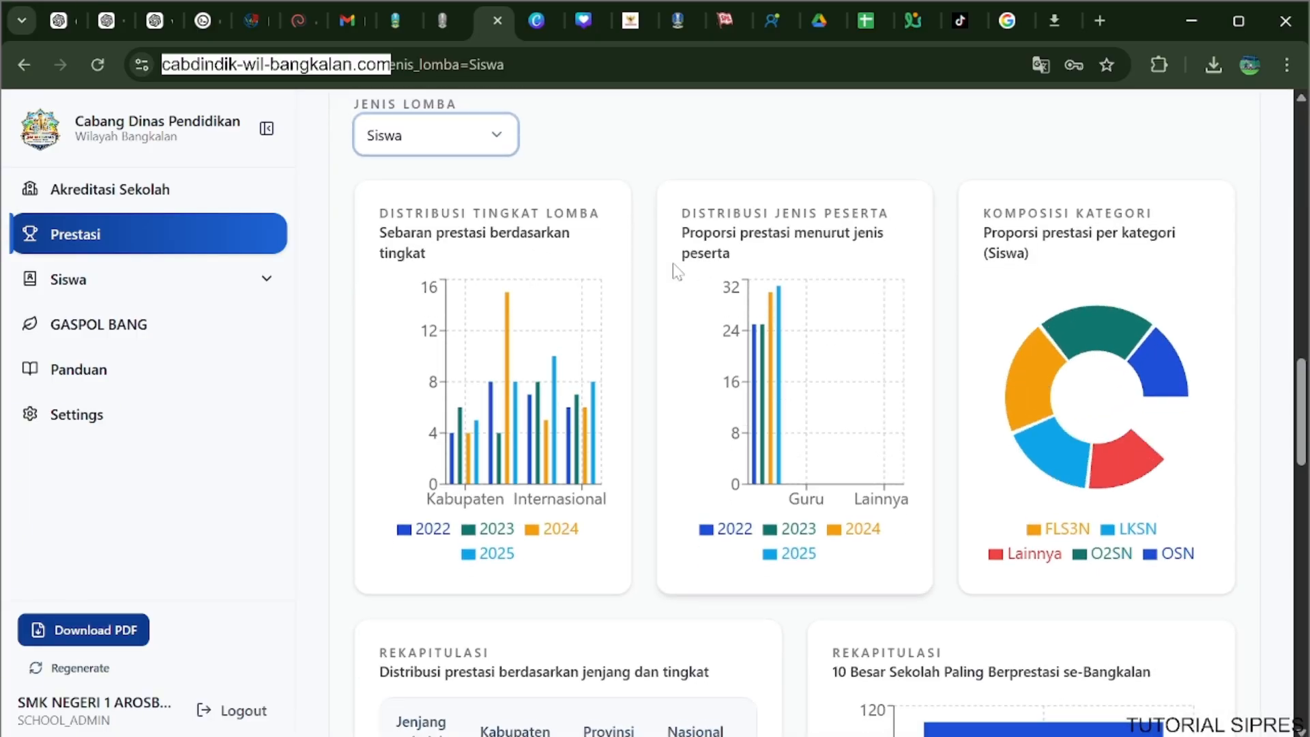
scroll(677, 272, up, 1)
click(435, 231)
click(437, 279)
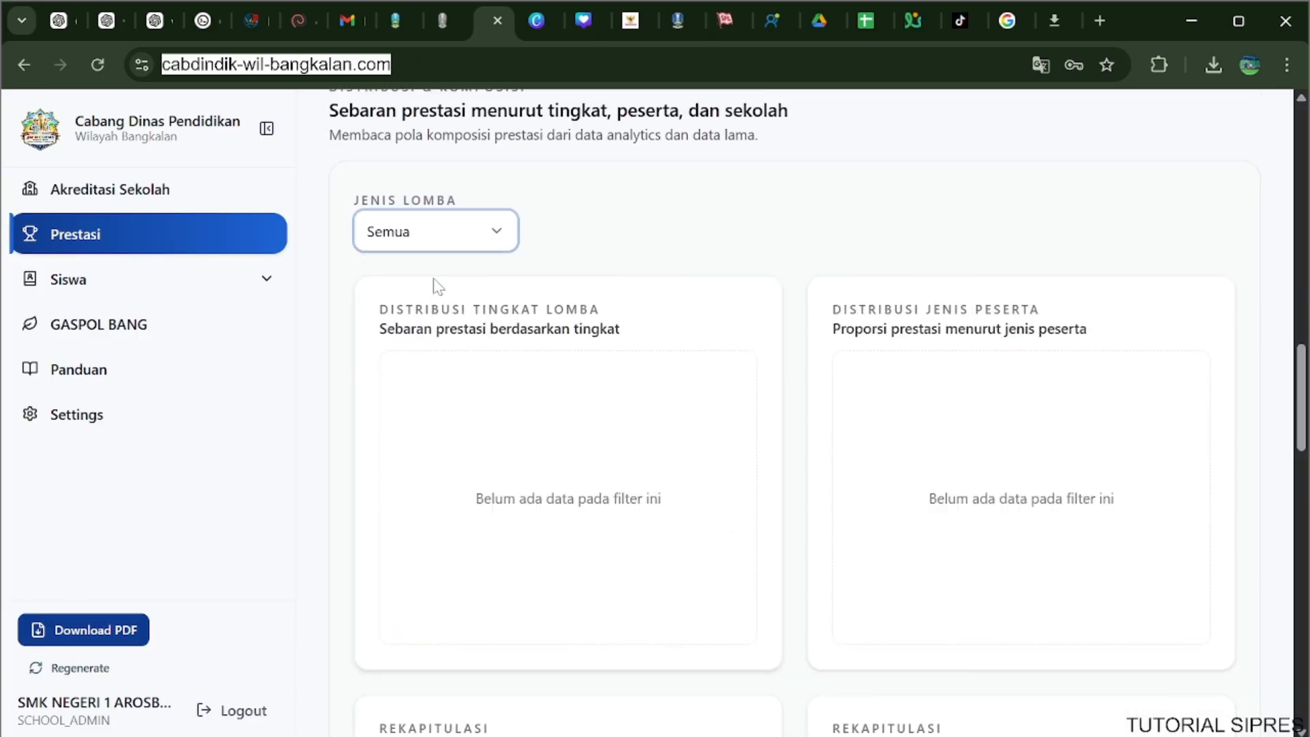
Set the distribution charts' Jenis Lomba filter to Siswa and look through the dashboard down to the school's achievement list.
click(464, 251)
click(439, 313)
scroll(737, 254, down, 6)
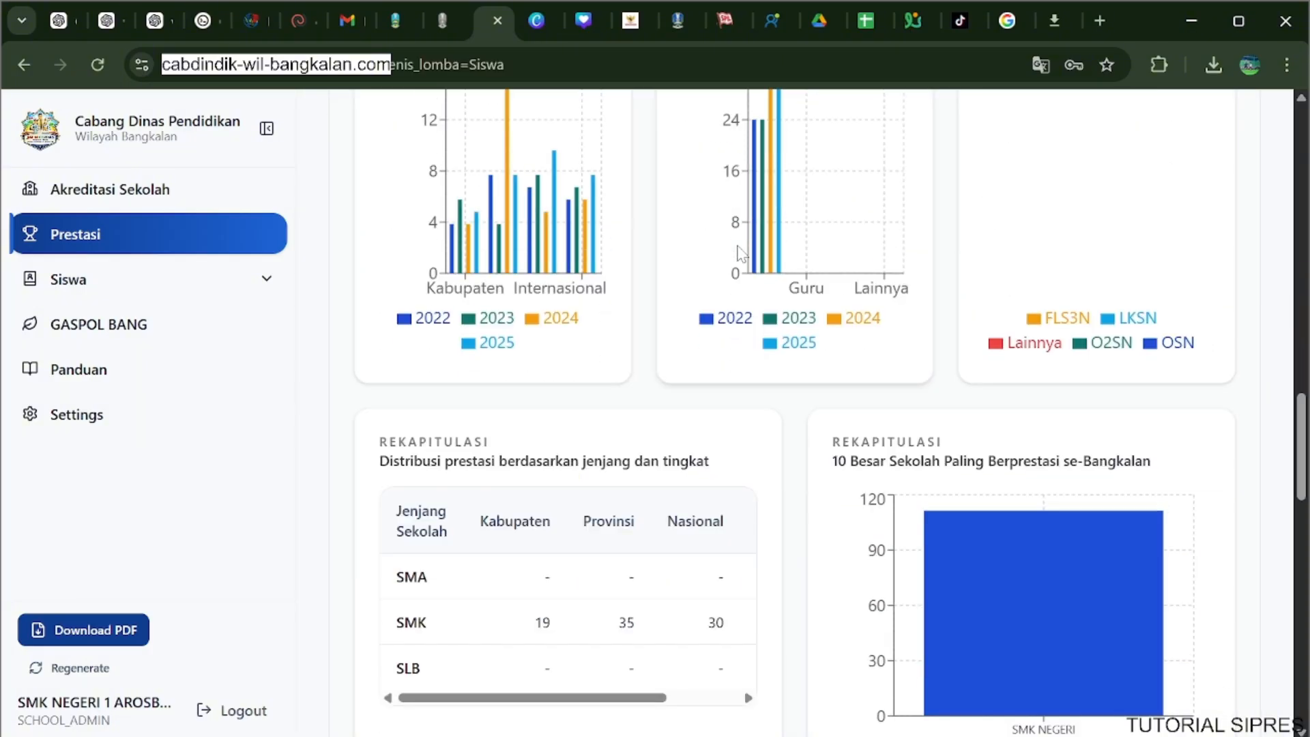
scroll(737, 260, down, 5)
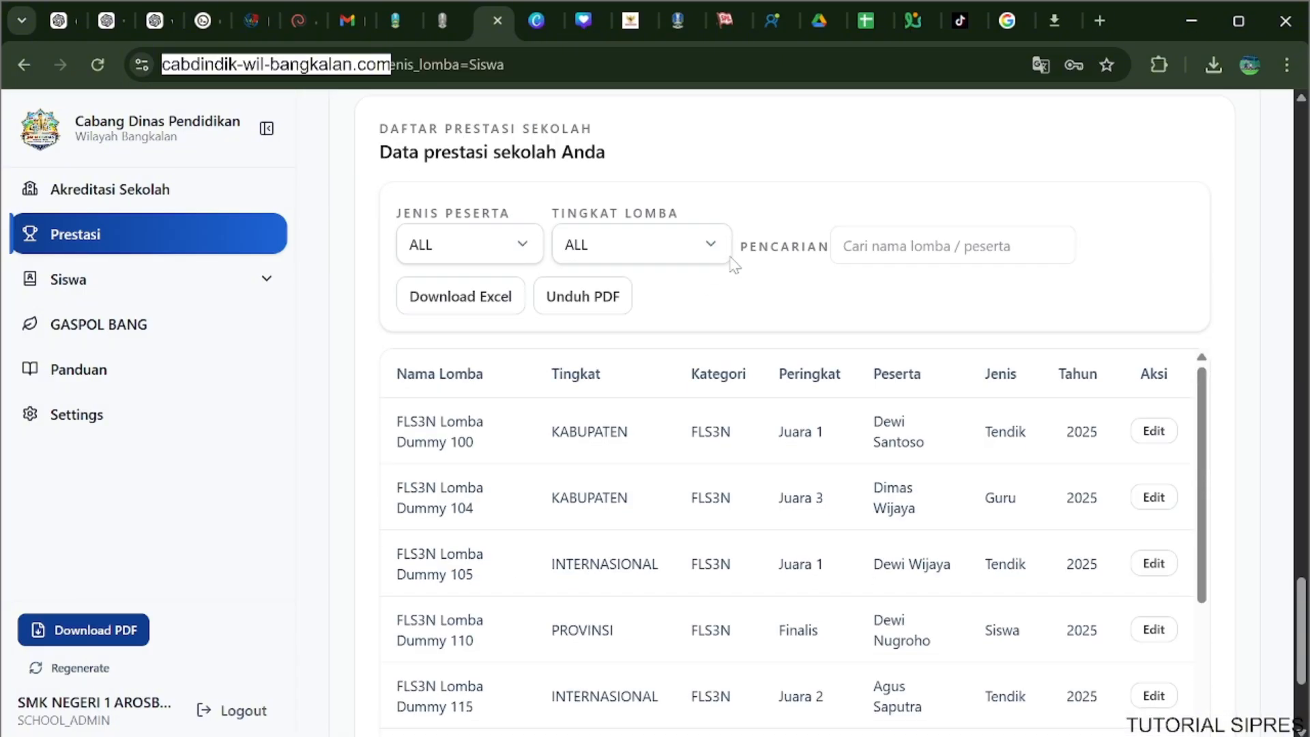
scroll(734, 263, down, 5)
scroll(730, 269, down, 6)
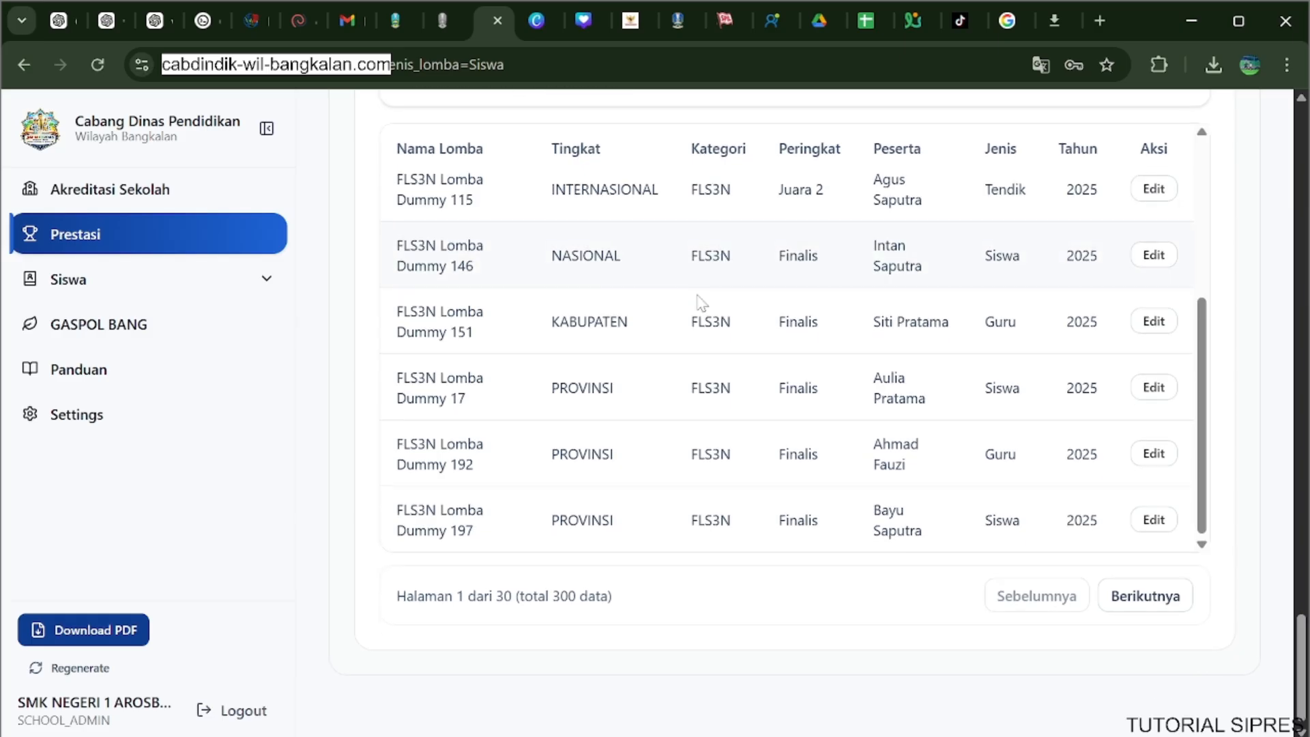
Examine the Siswa distribution charts, the recap by school level and the chart of the ten best-achieving schools.
scroll(682, 353, up, 15)
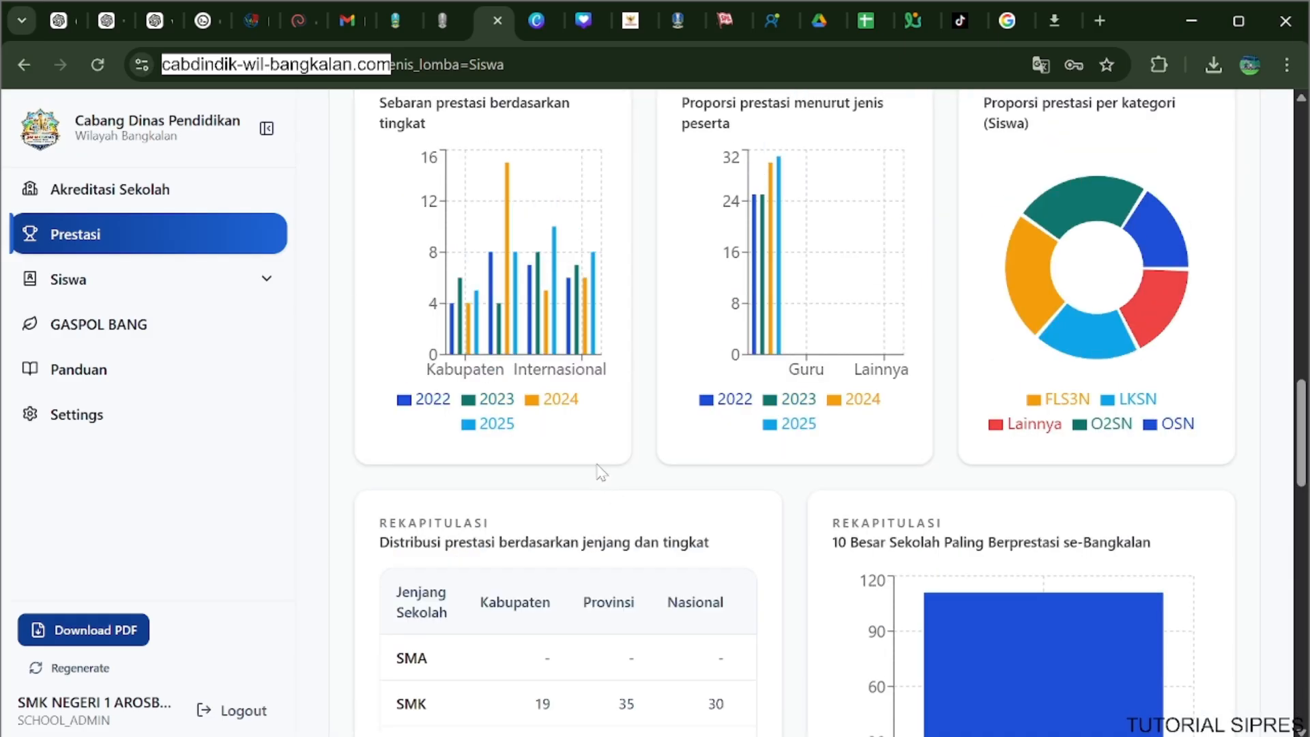
scroll(581, 389, down, 5)
scroll(648, 301, down, 6)
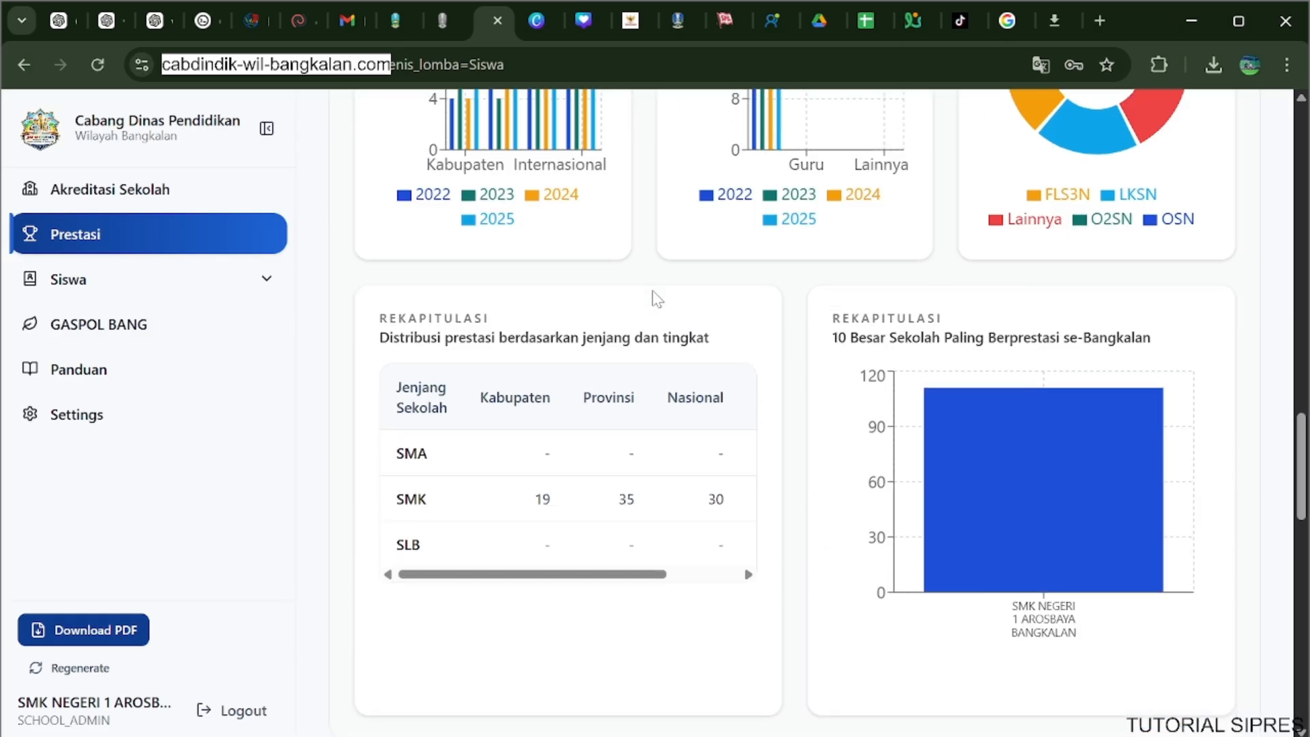
scroll(651, 300, down, 3)
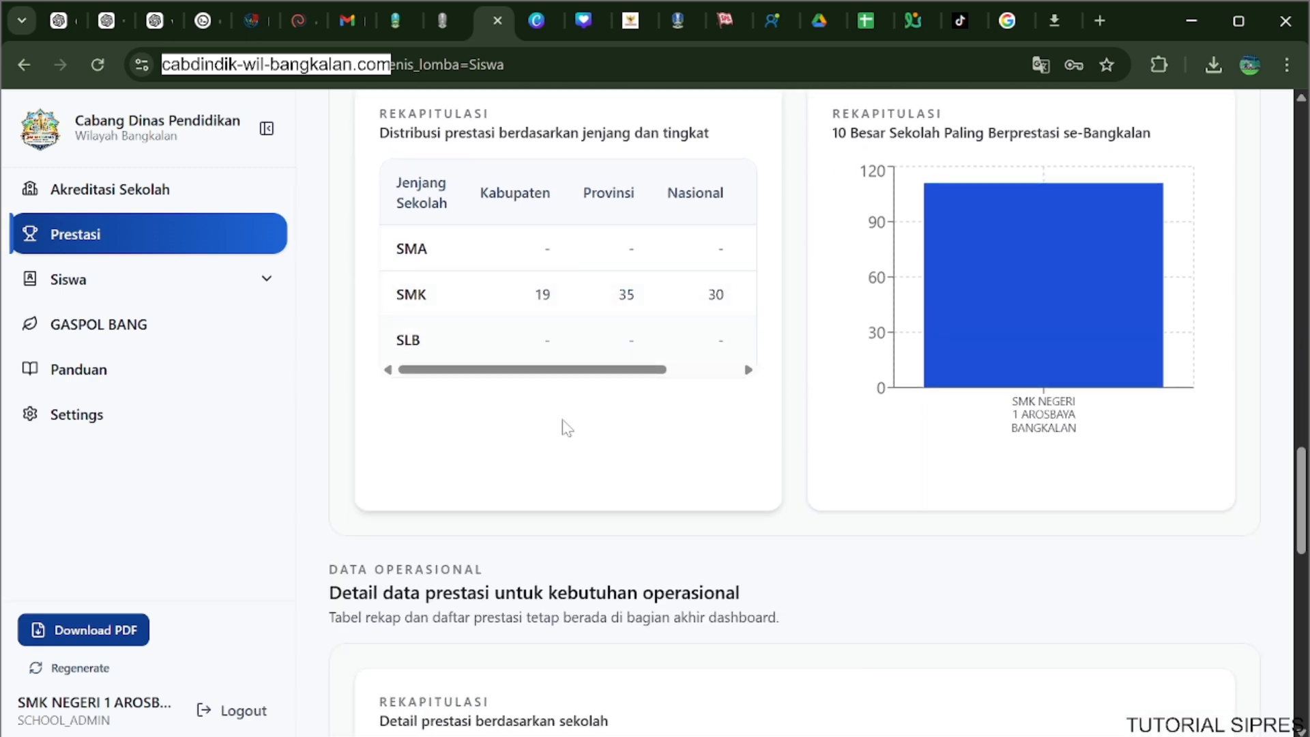
scroll(562, 430, down, 6)
scroll(552, 445, down, 5)
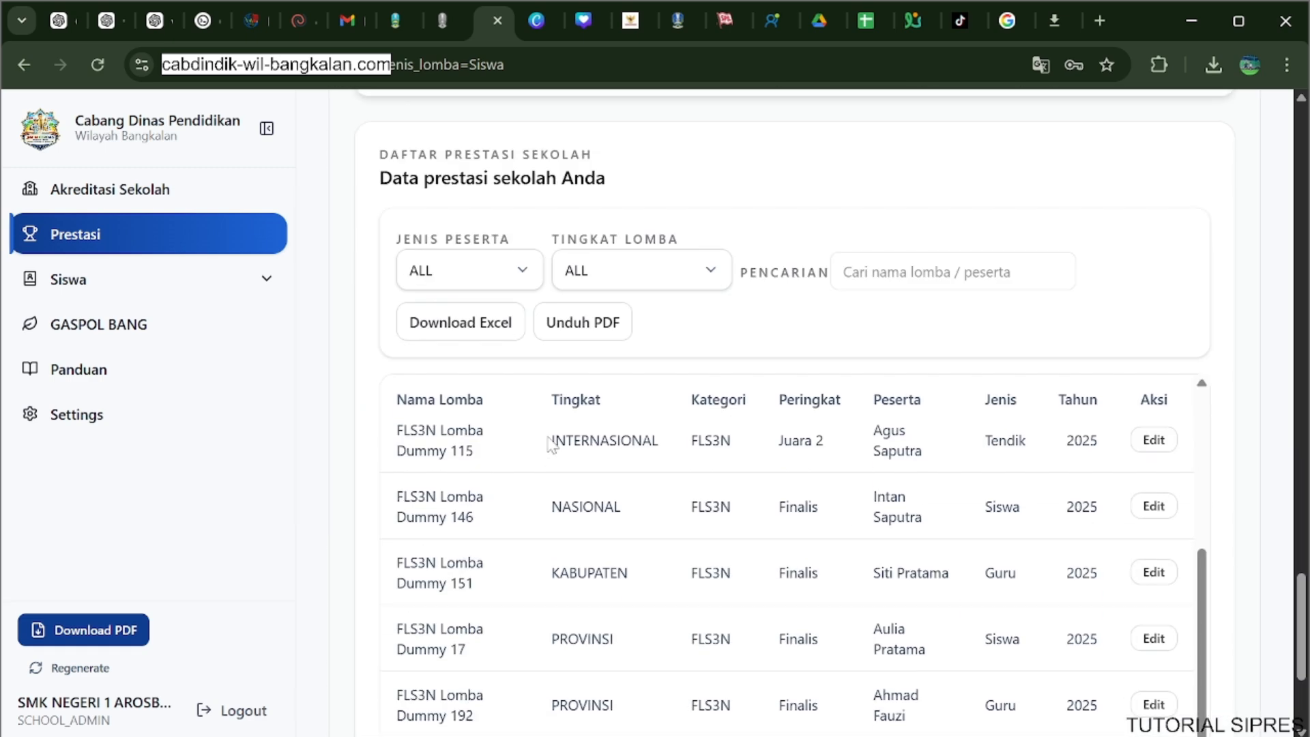
Examine the Data prestasi sekolah Anda list, its filter, search and download options, and the achievement recap by school.
scroll(552, 445, up, 11)
scroll(554, 445, down, 6)
scroll(553, 445, down, 10)
scroll(550, 444, up, 4)
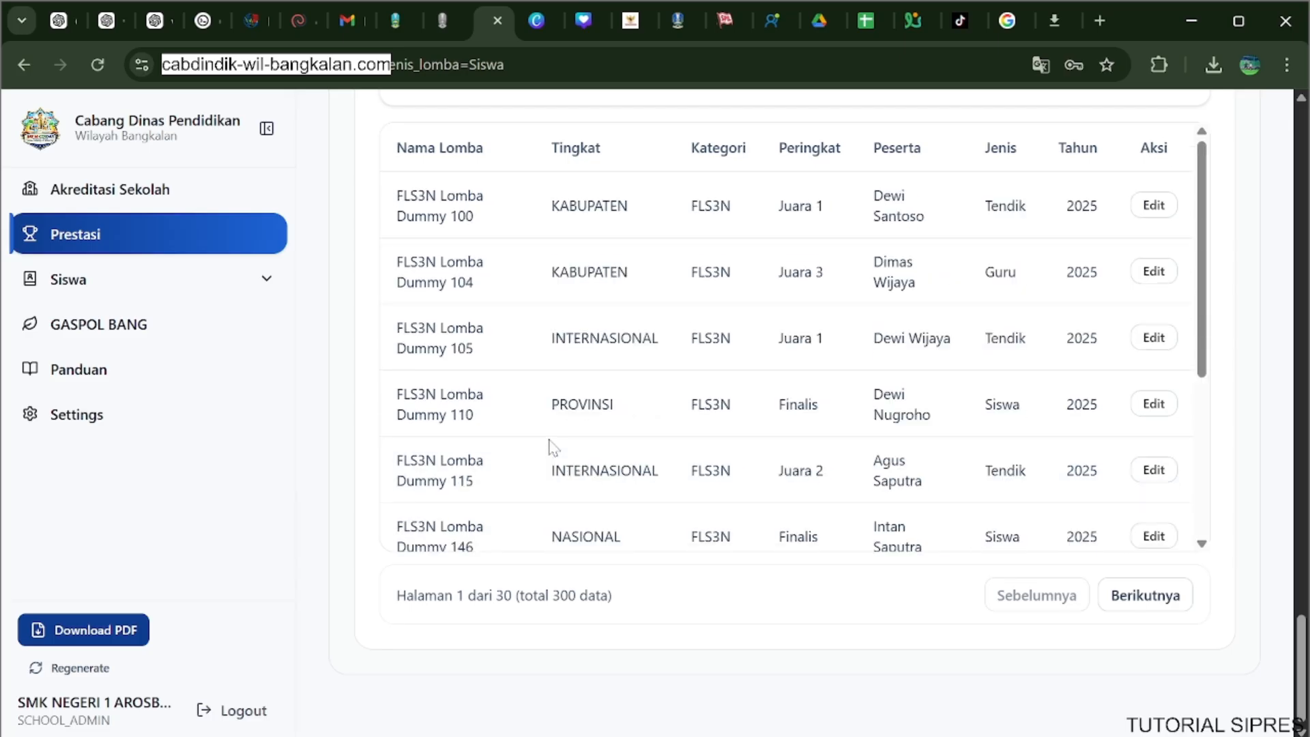
scroll(344, 491, up, 3)
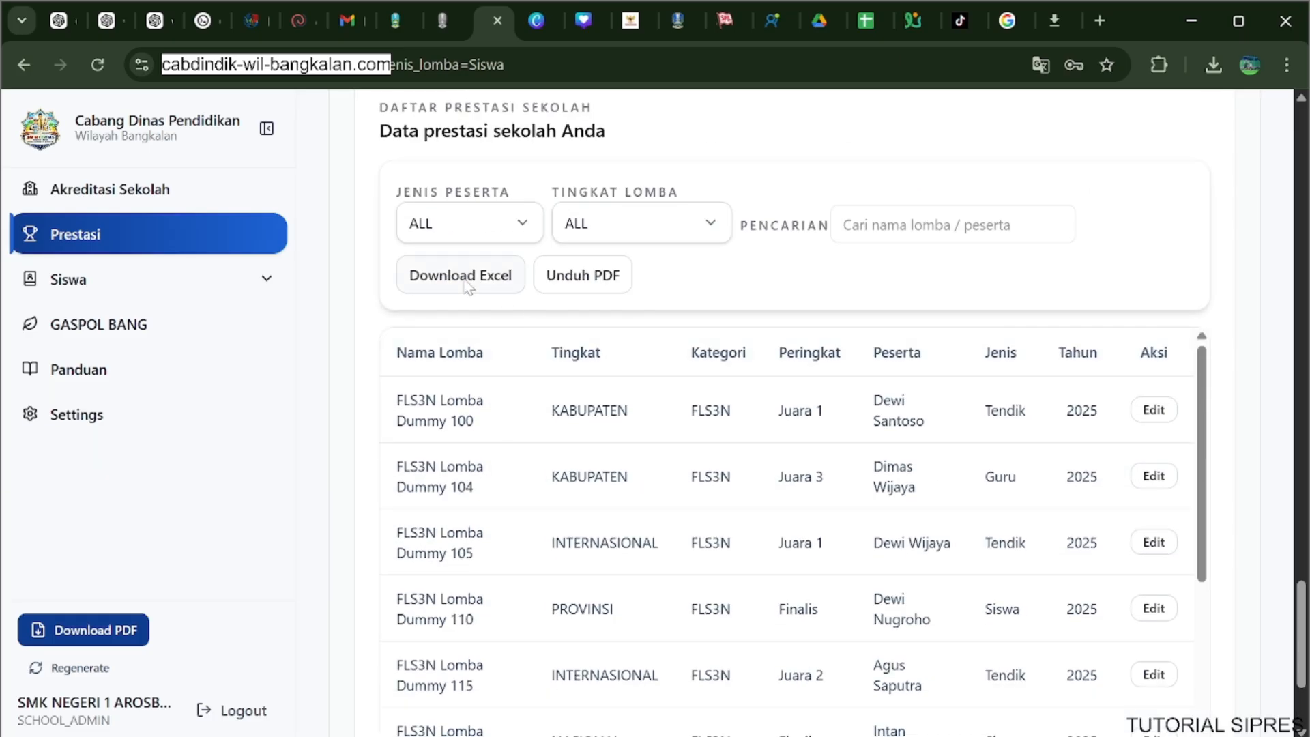
scroll(537, 471, down, 4)
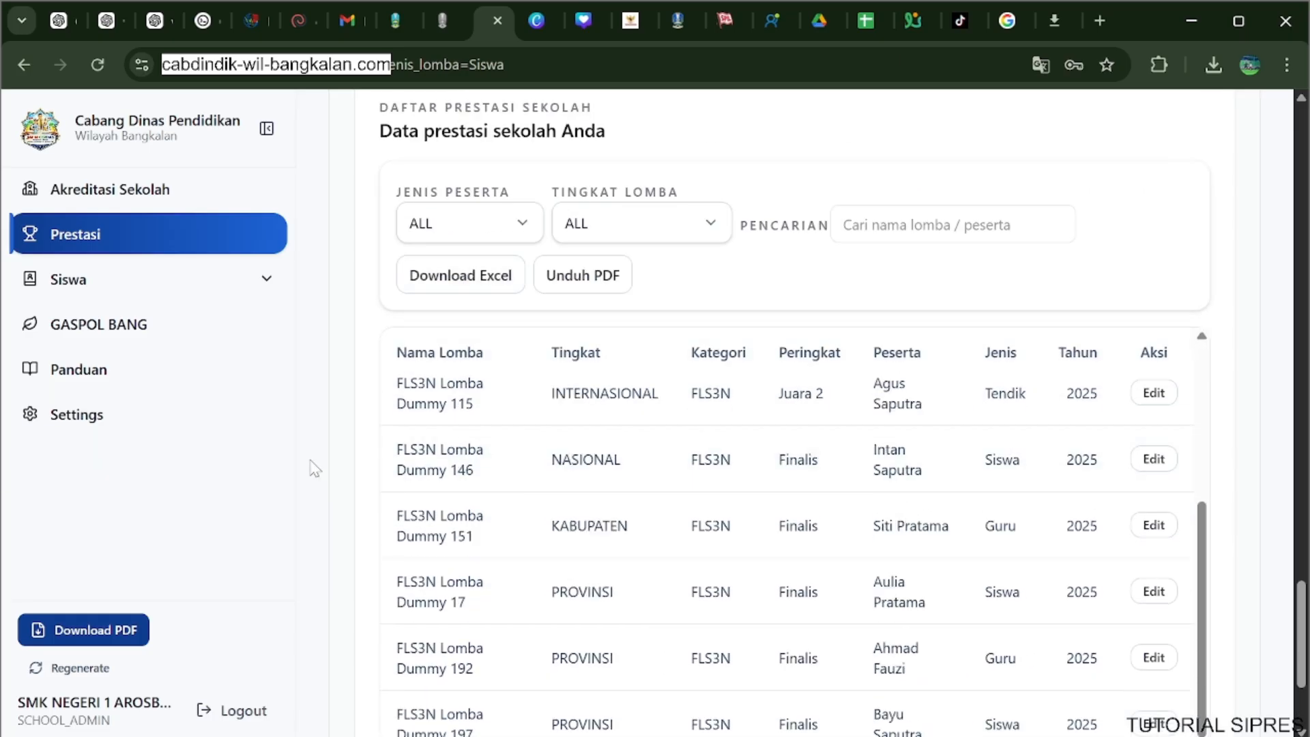
scroll(315, 469, down, 2)
scroll(559, 321, up, 4)
scroll(538, 359, up, 8)
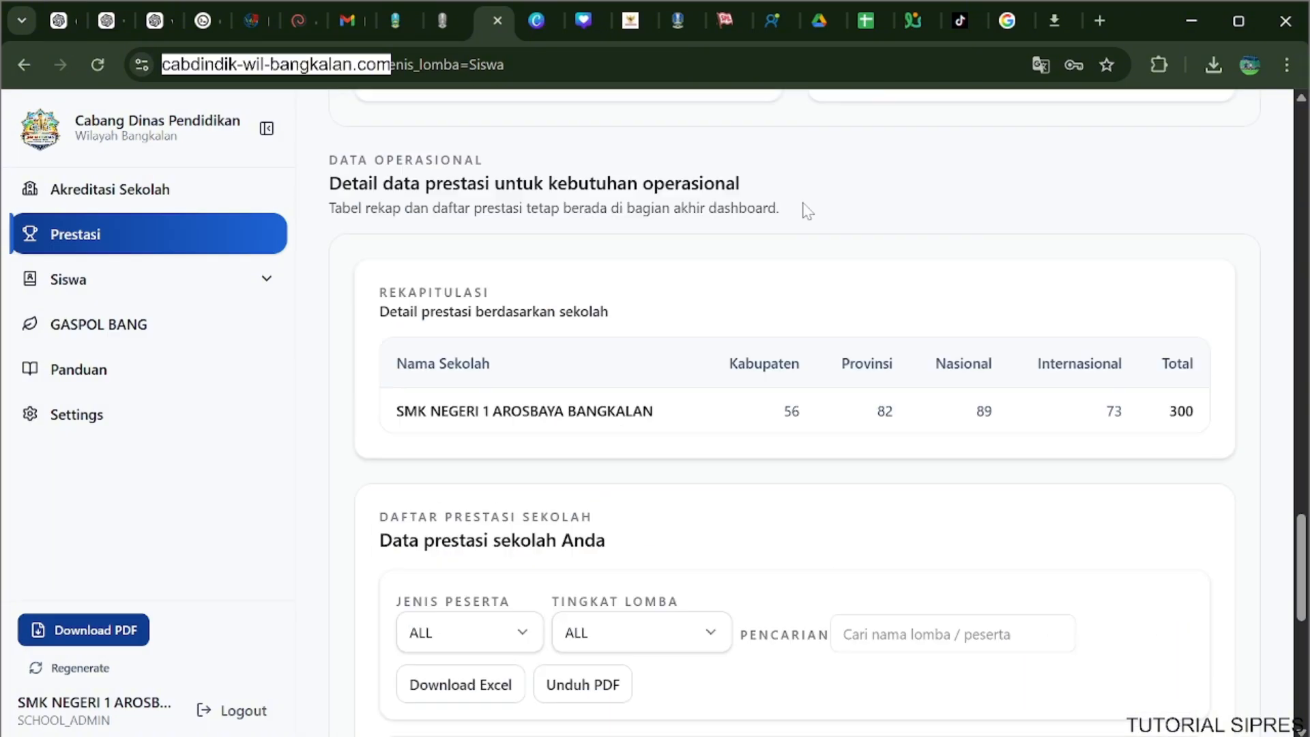
scroll(804, 414, down, 5)
click(957, 321)
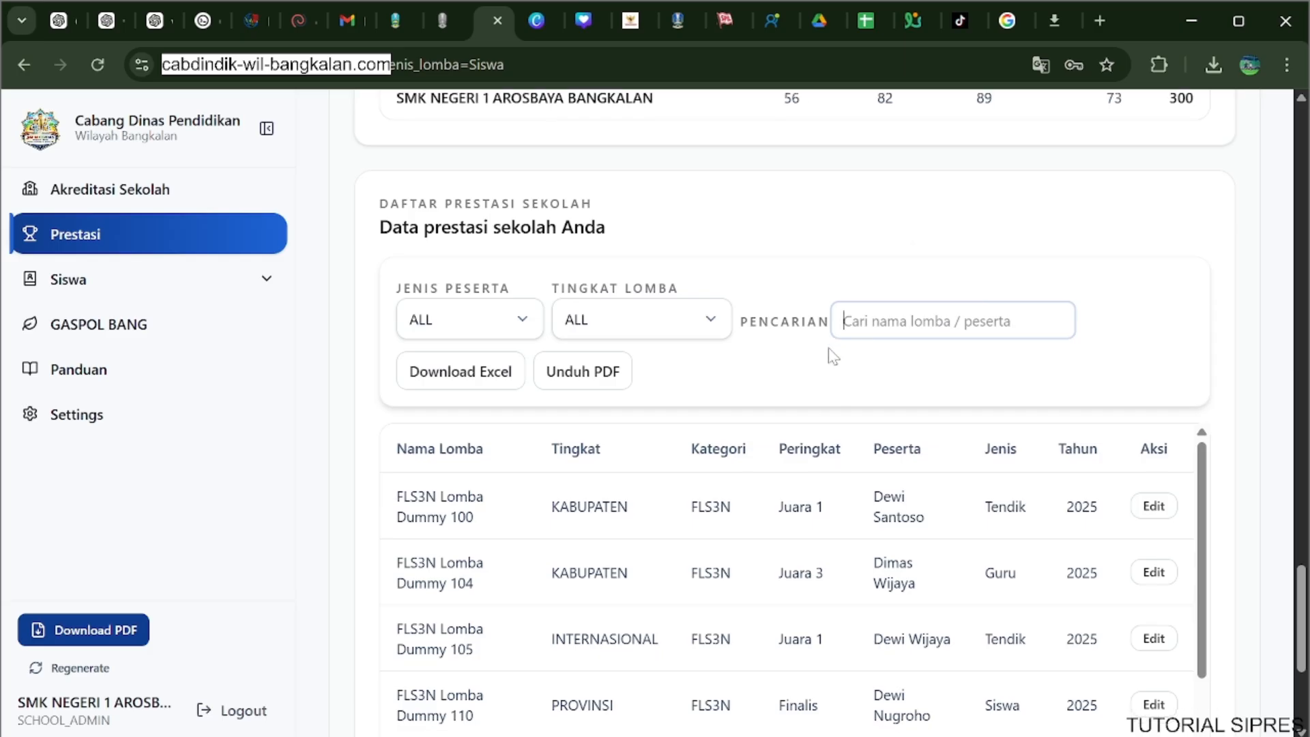
scroll(832, 355, down, 2)
scroll(531, 441, down, 4)
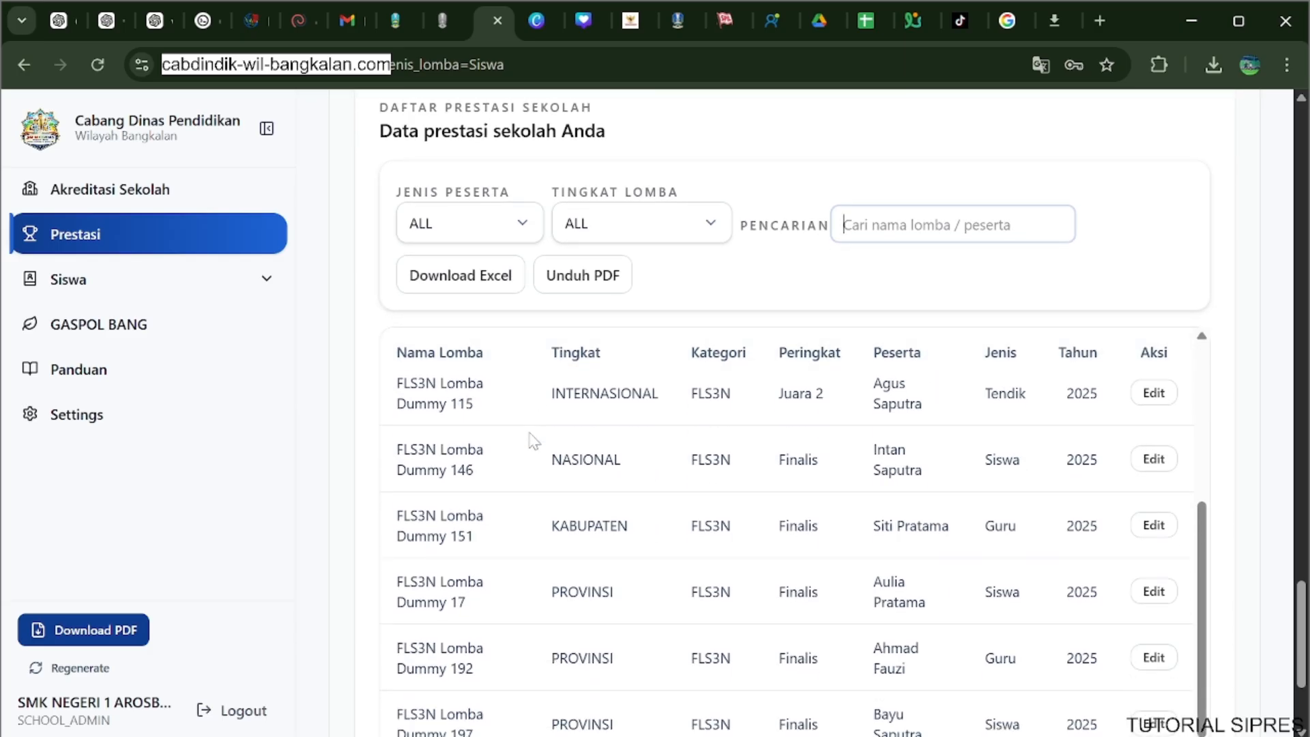
scroll(491, 451, down, 2)
scroll(356, 465, up, 20)
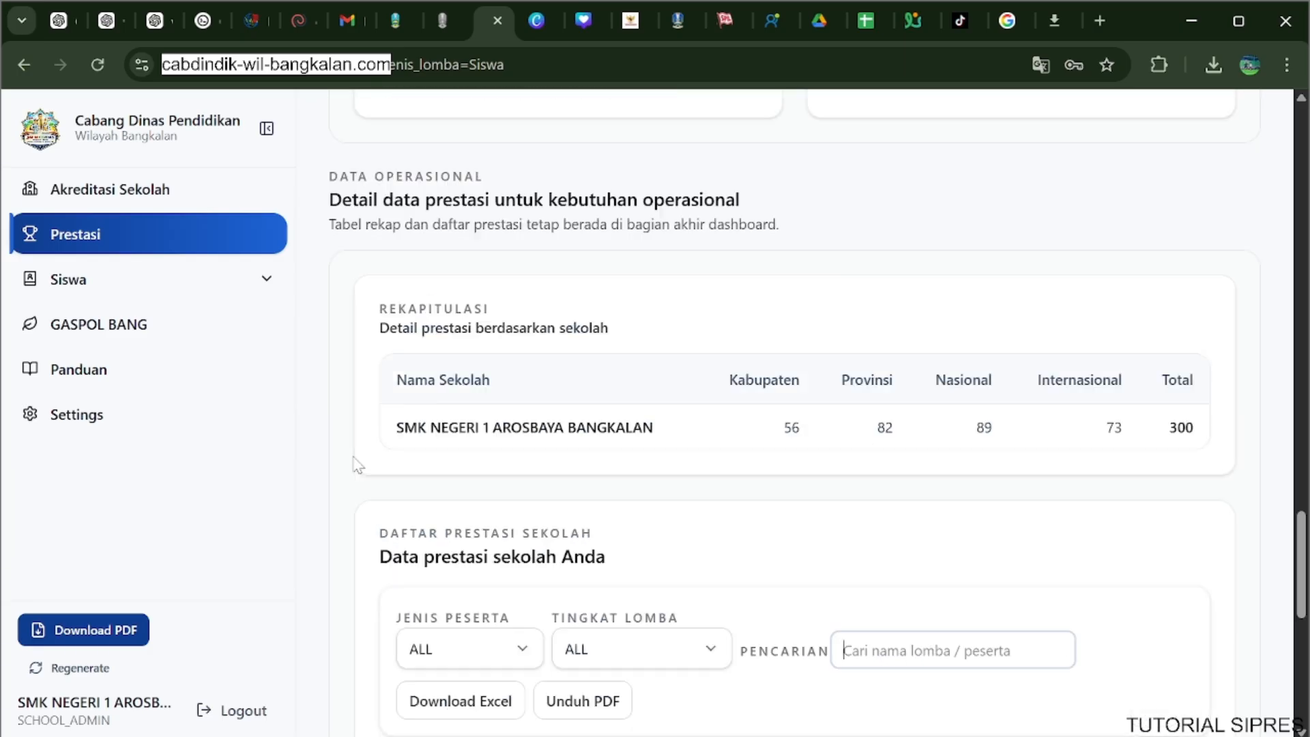
scroll(356, 465, up, 3)
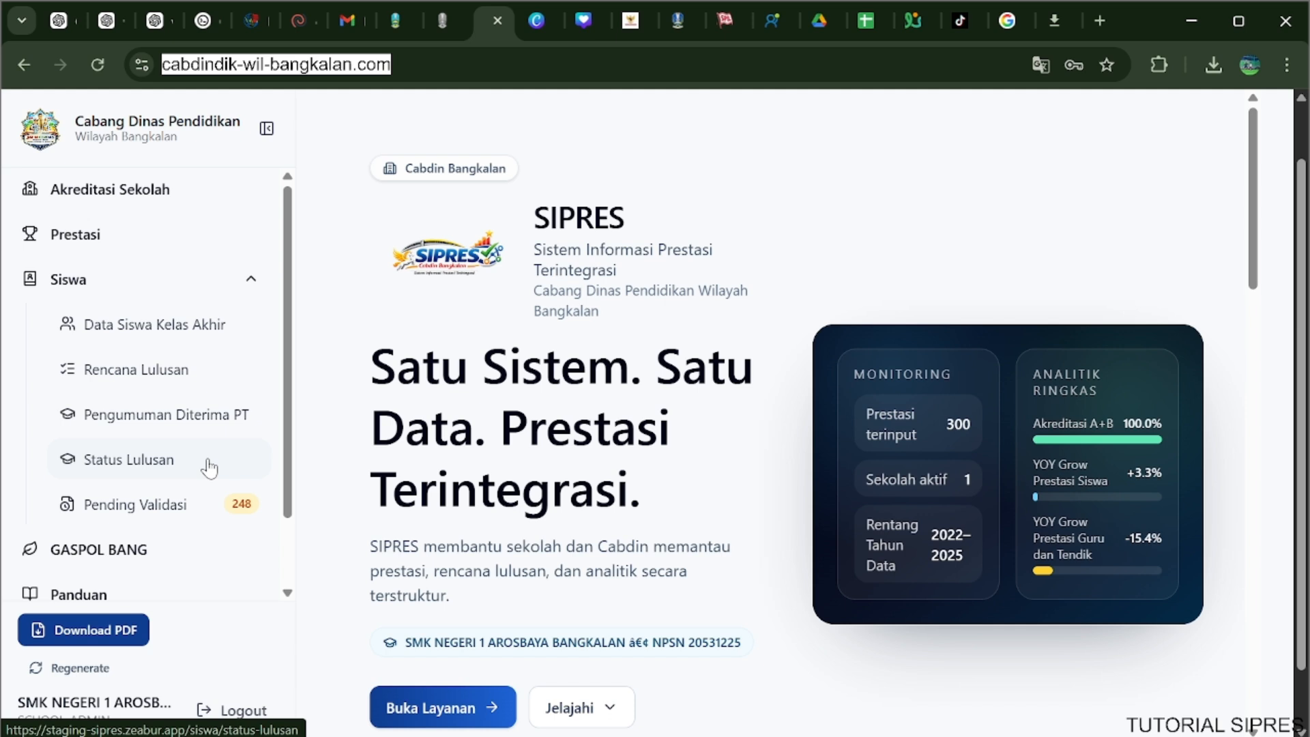
Go to the Perguruan Tinggi section of Status Lulusan and download the Siswa Alumni template.
click(209, 468)
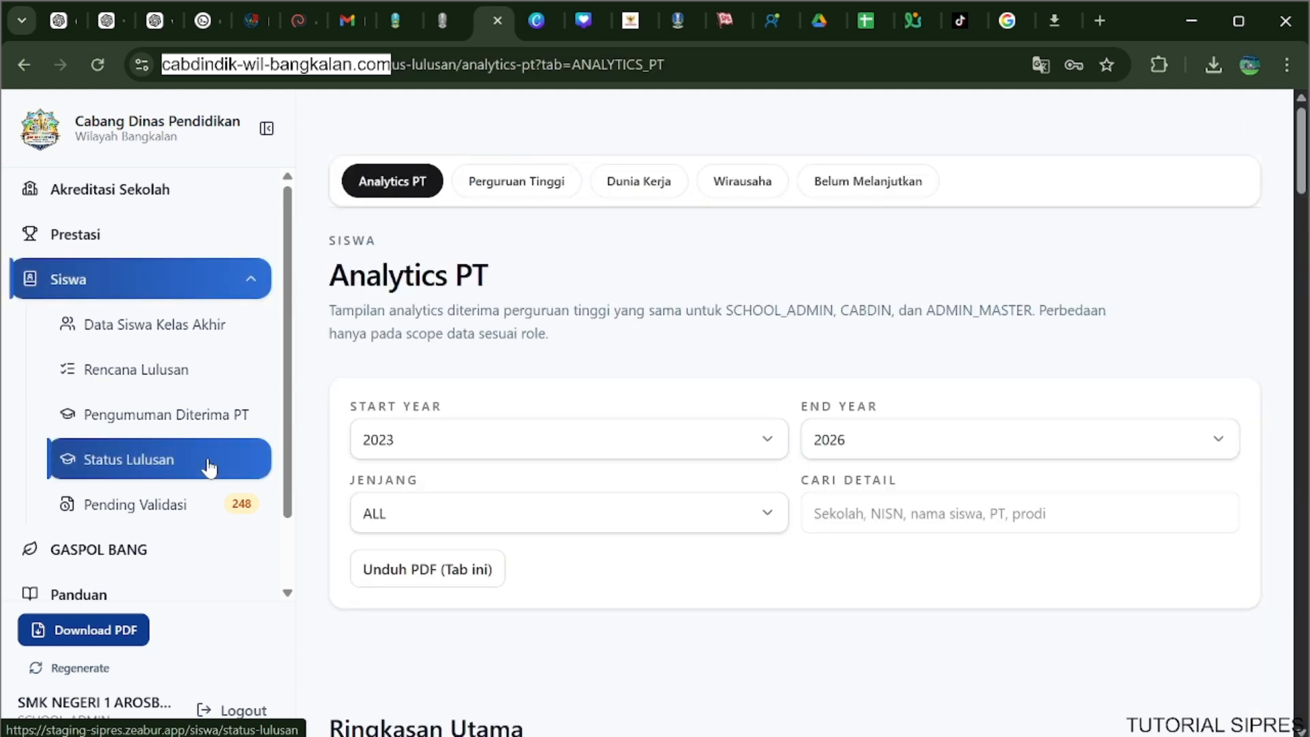
click(489, 184)
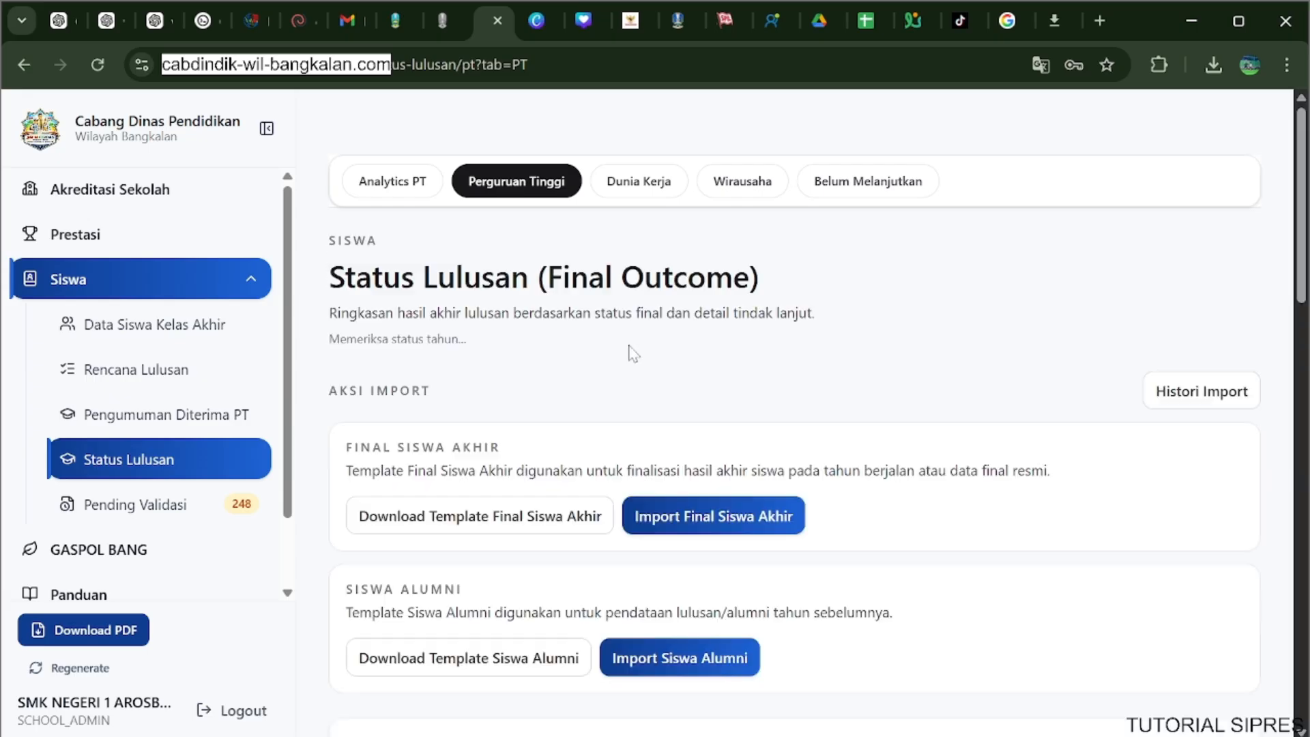
scroll(694, 348, down, 2)
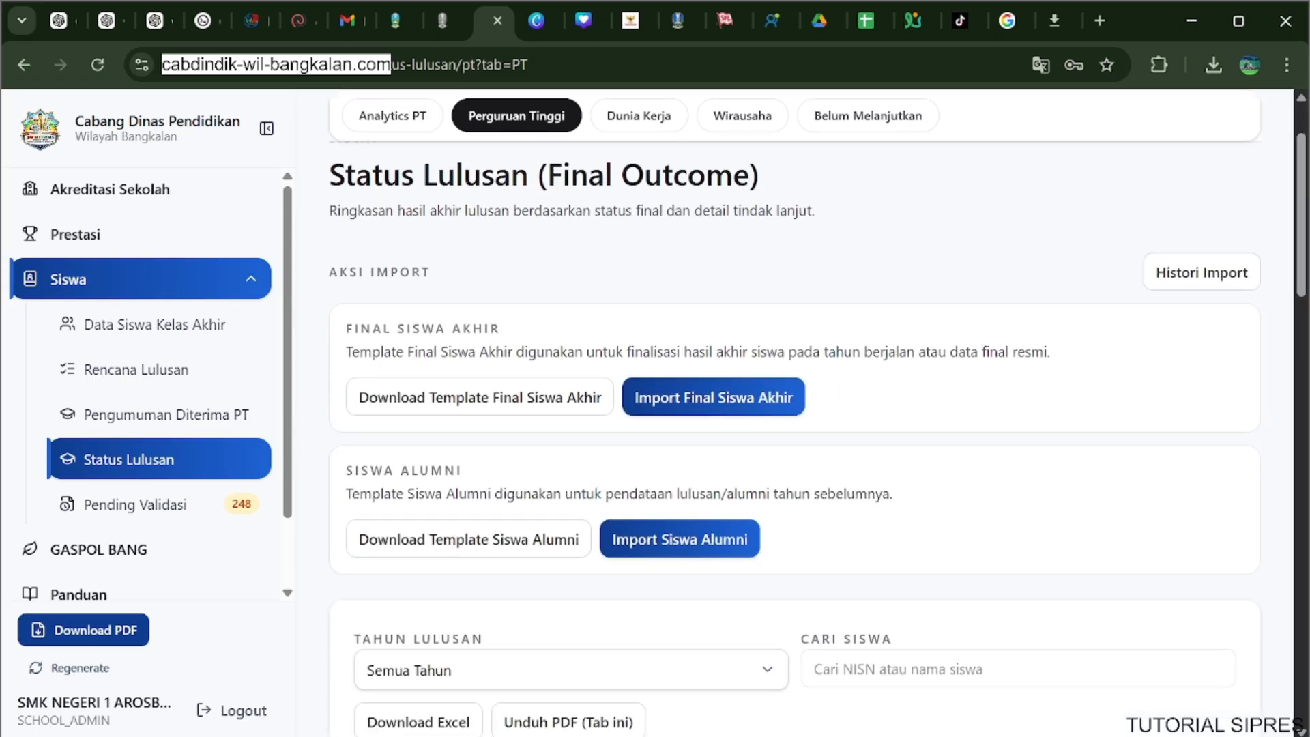
scroll(443, 515, down, 1)
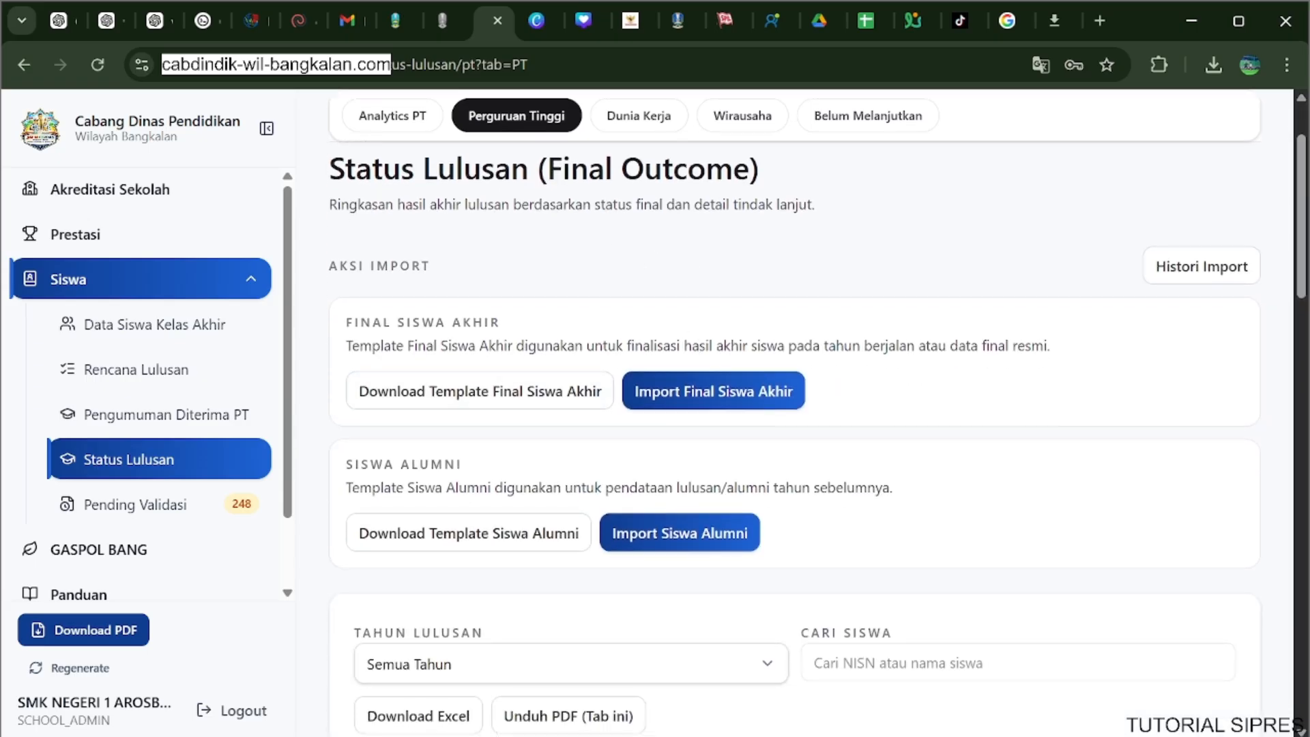
scroll(436, 375, down, 1)
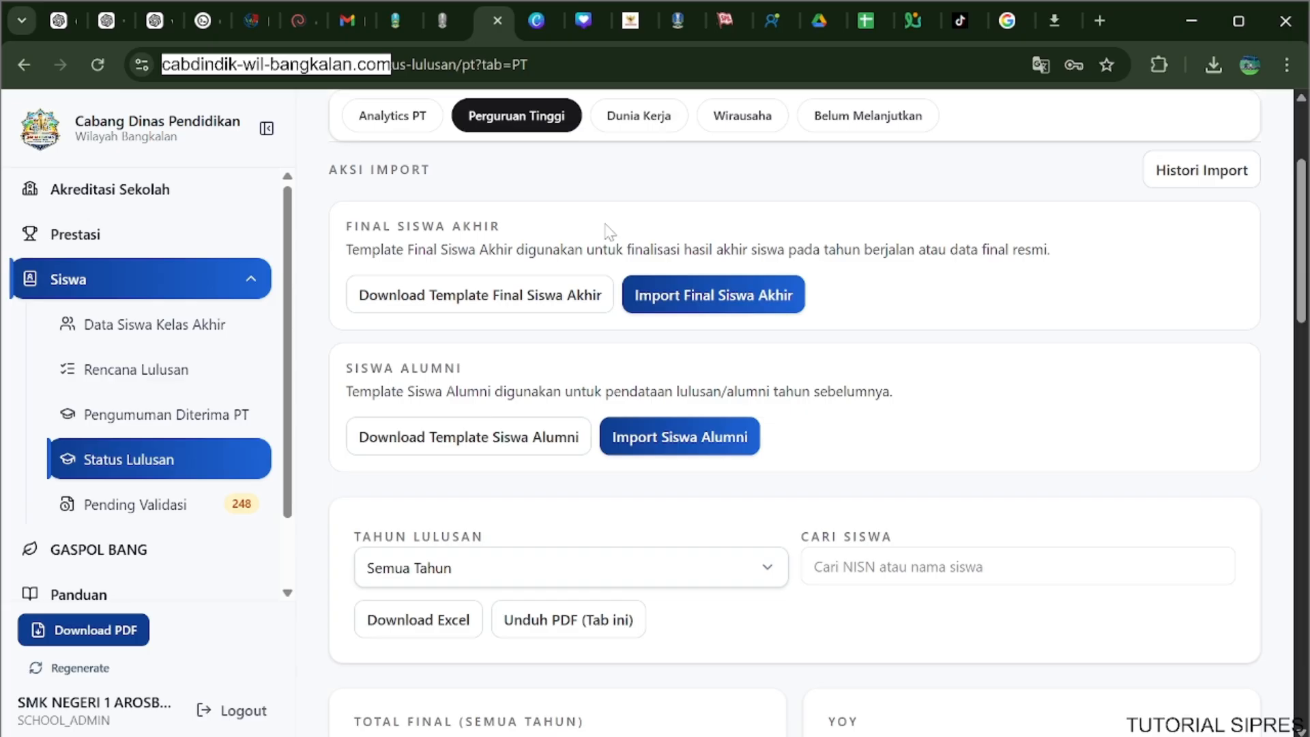
click(455, 453)
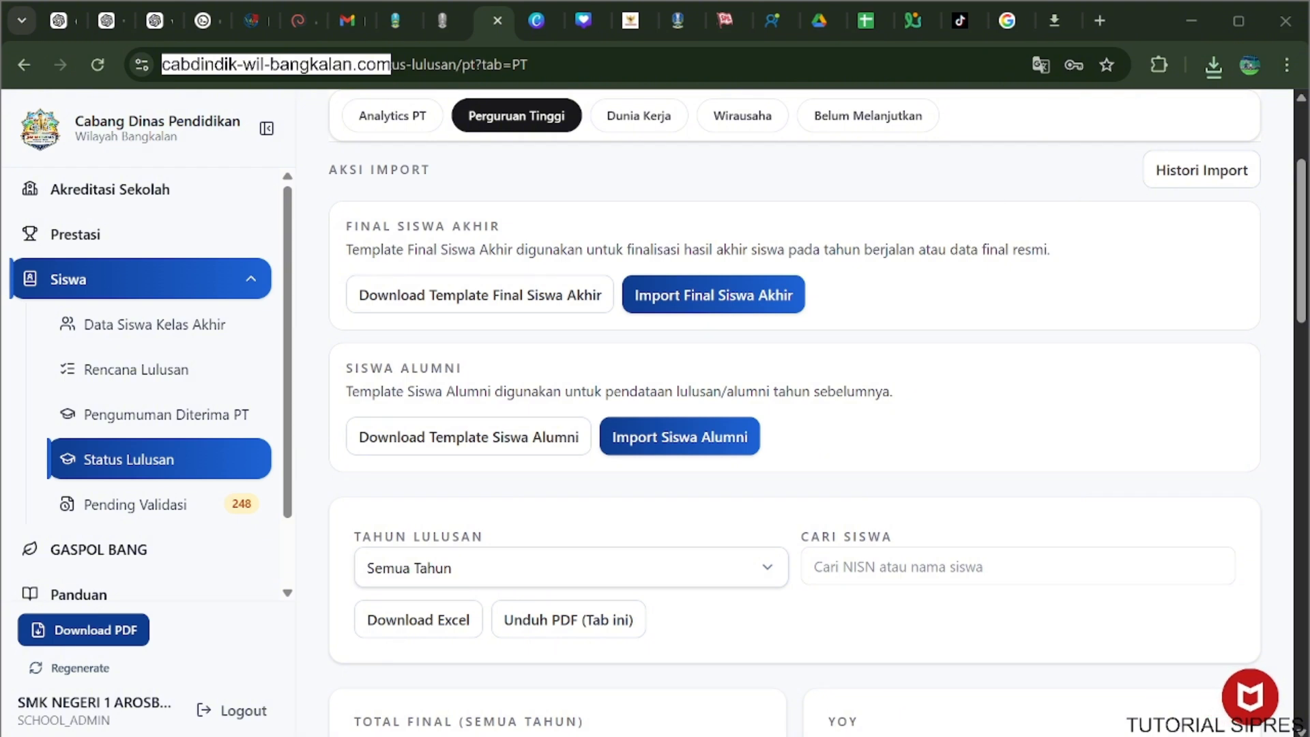
Open the downloaded alumni template in Excel, enable editing, dismiss the repair report and maximize the workbook window.
click(1210, 73)
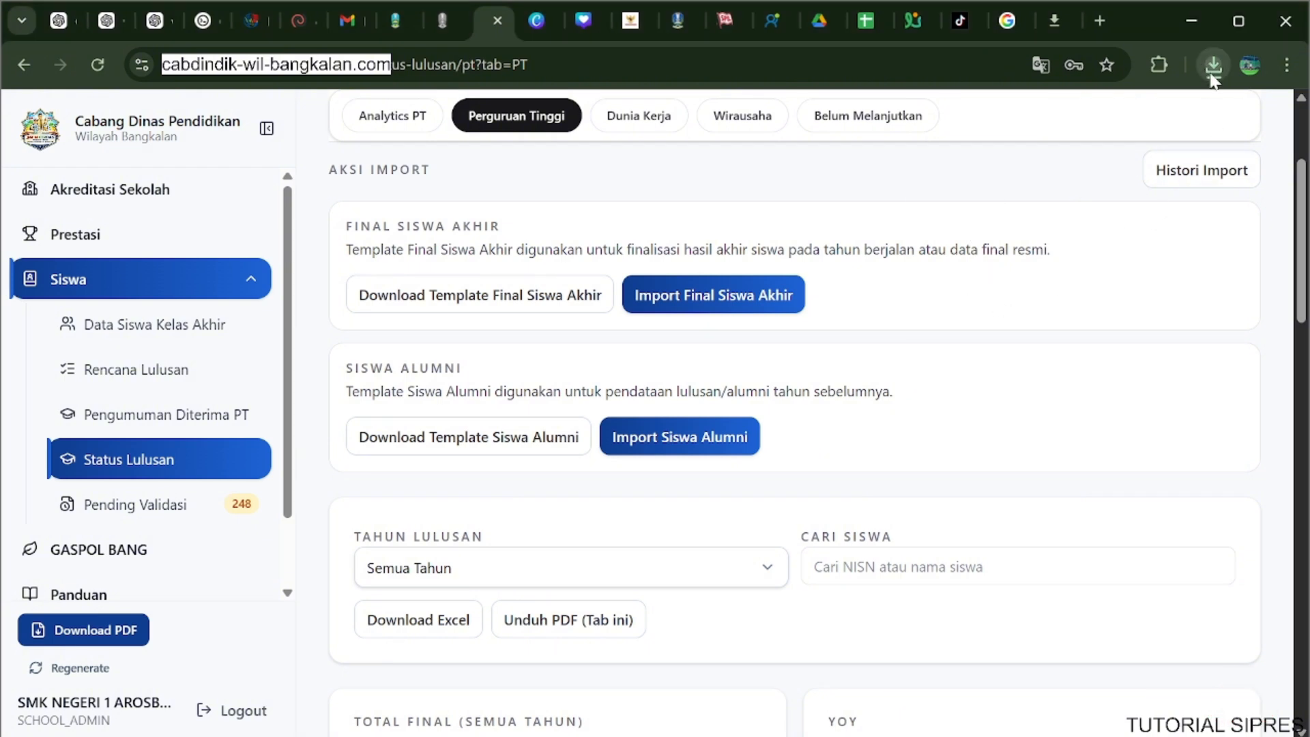
click(1211, 76)
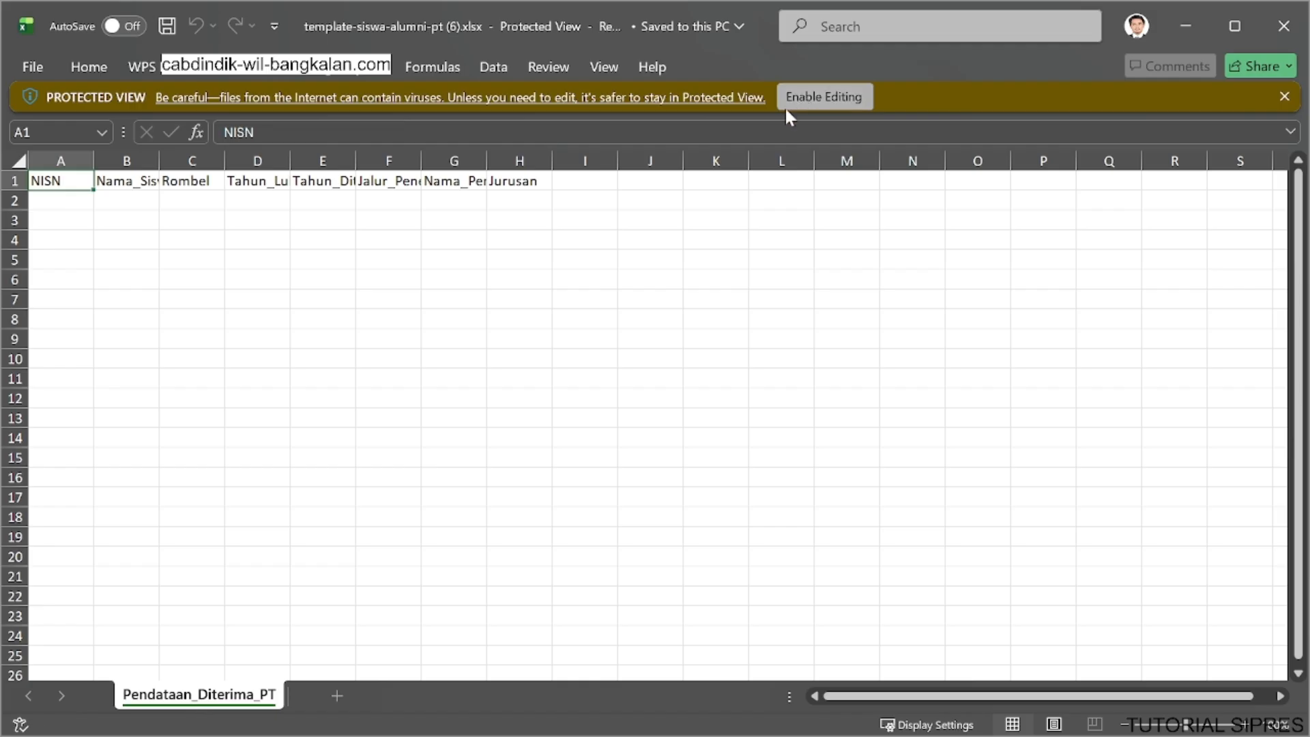
click(786, 108)
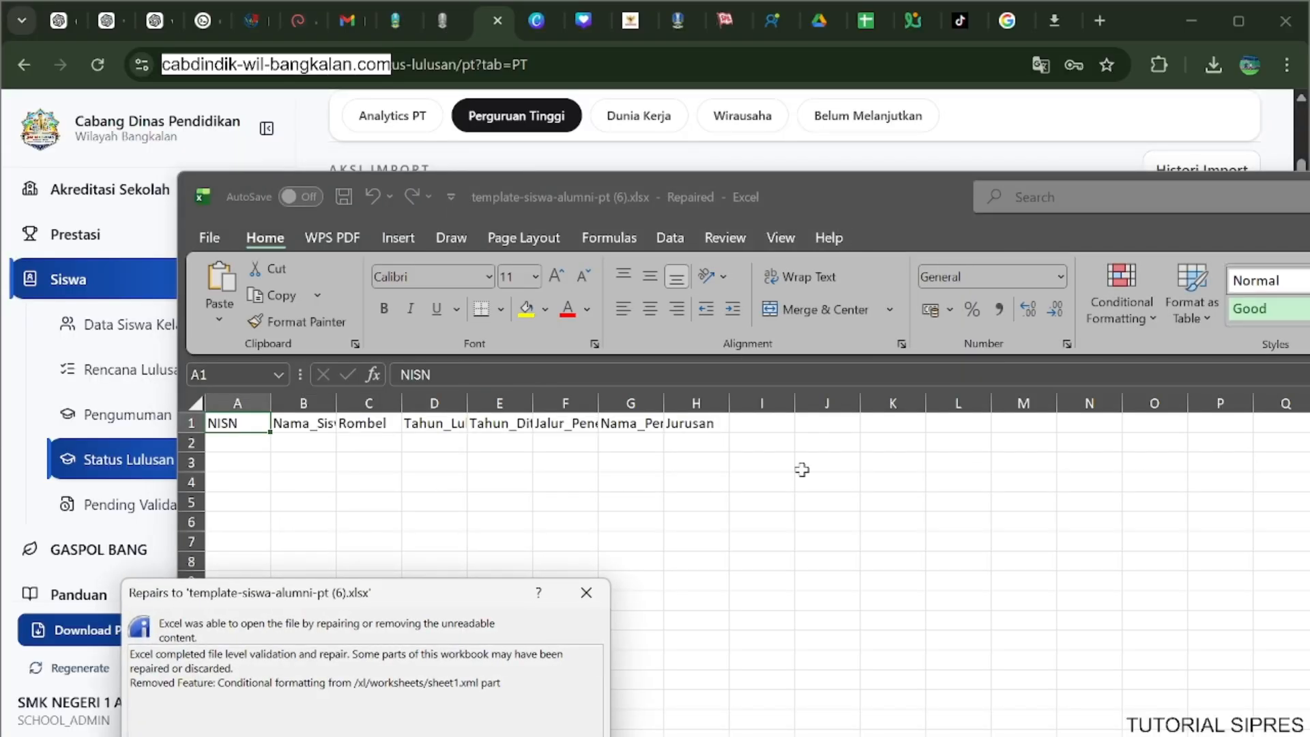
click(570, 736)
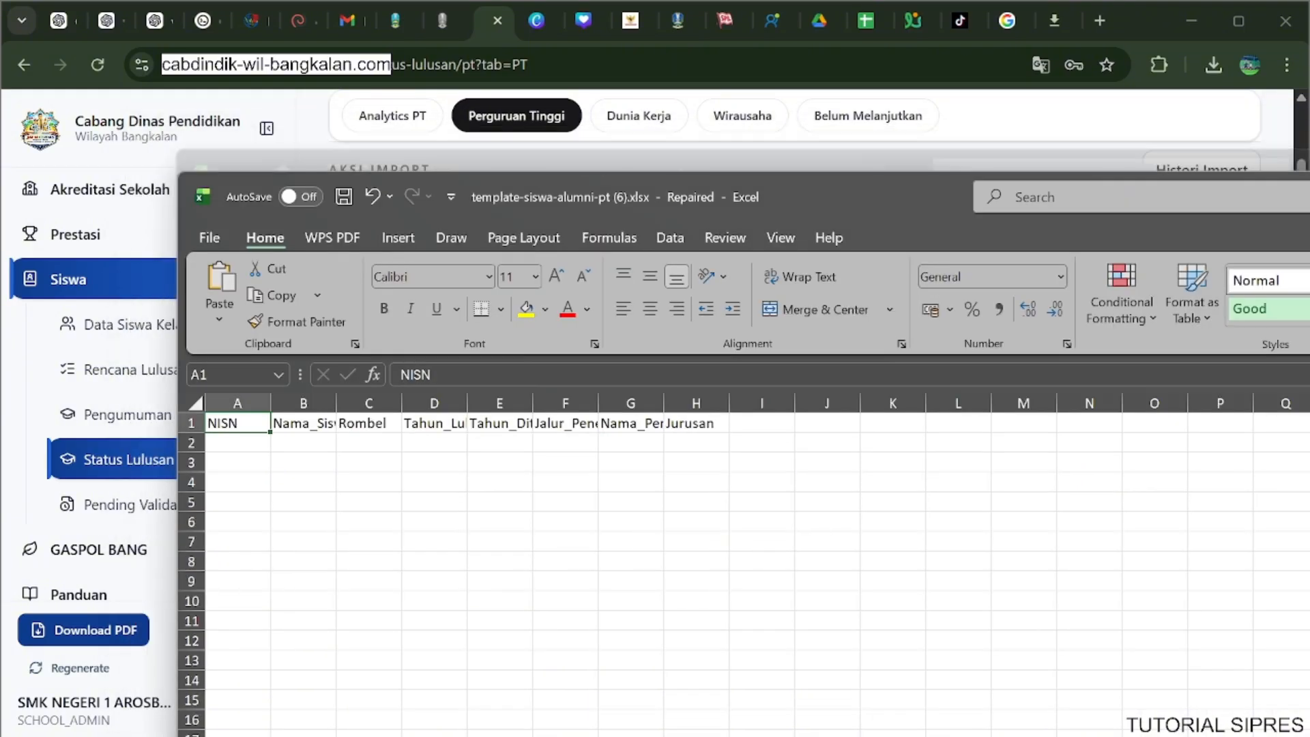
drag(1309, 205, 1, 4)
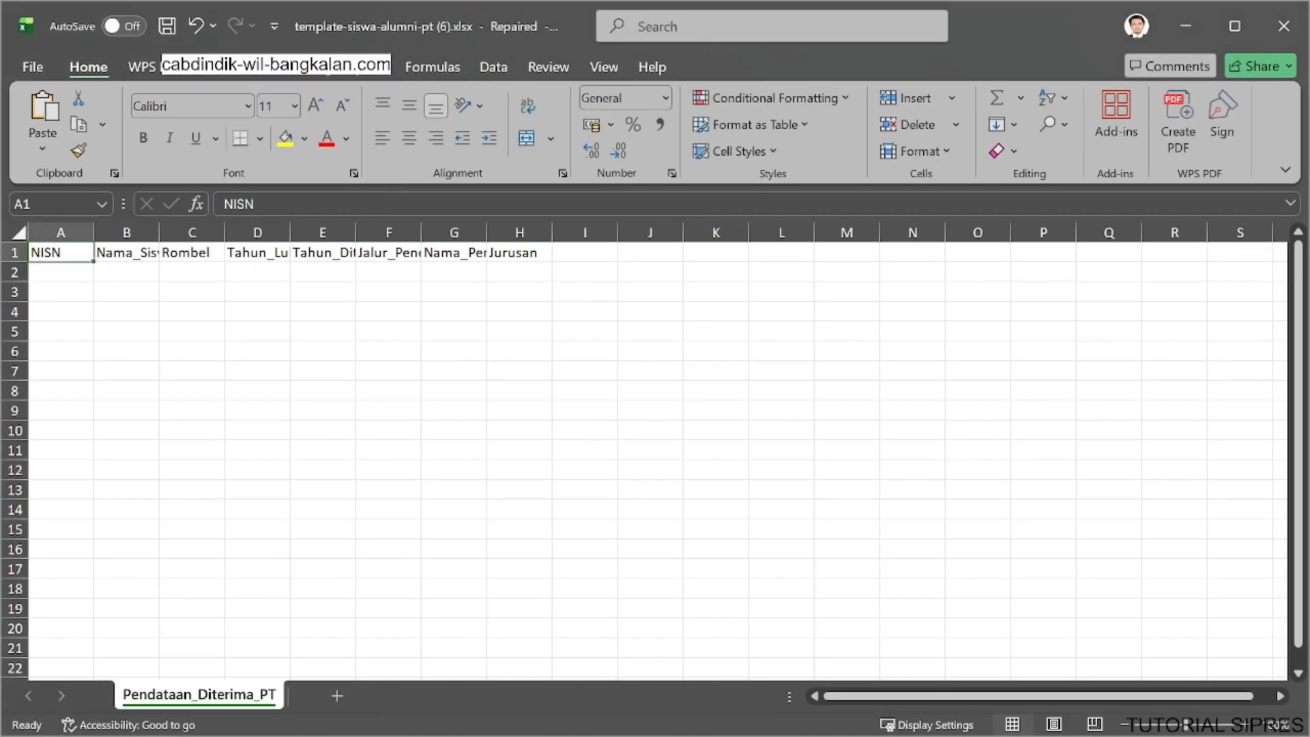
AutoFit the widths of columns A to H so the headers from NISN to Jurusan fit.
click(48, 230)
drag(48, 231, 518, 232)
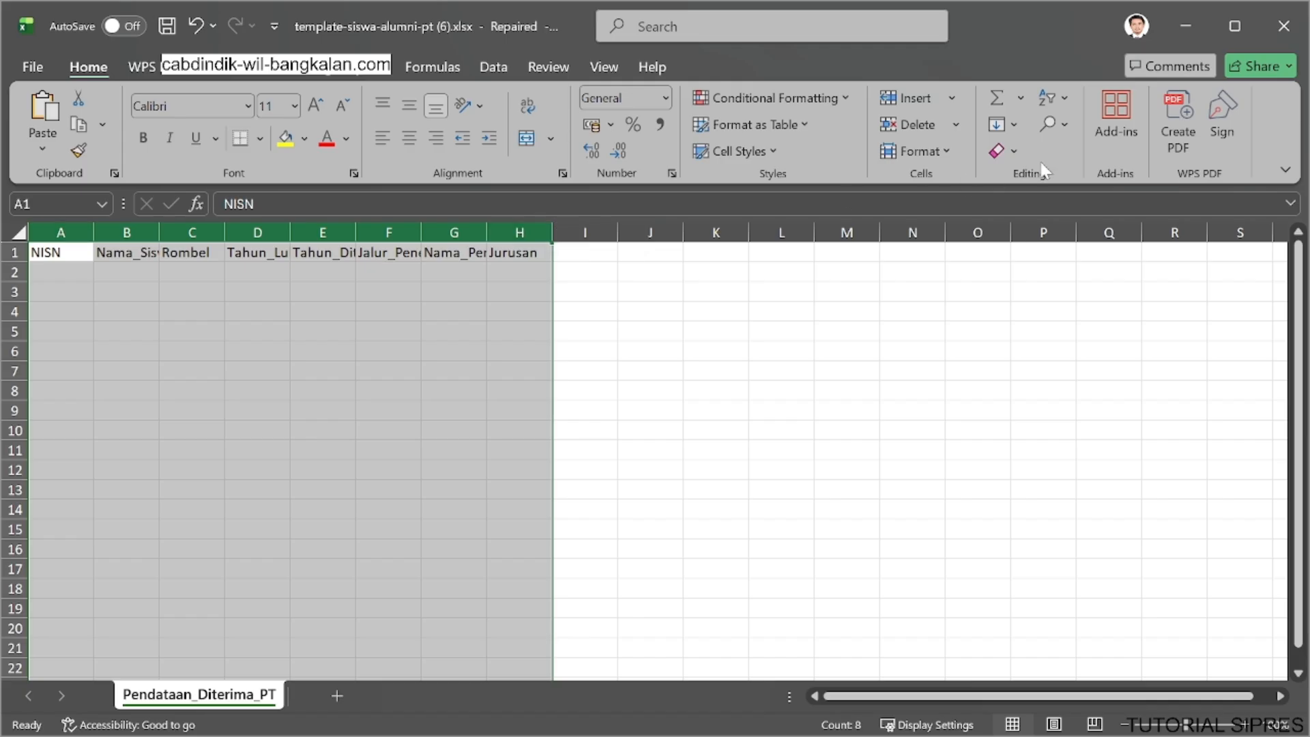
click(927, 146)
click(951, 304)
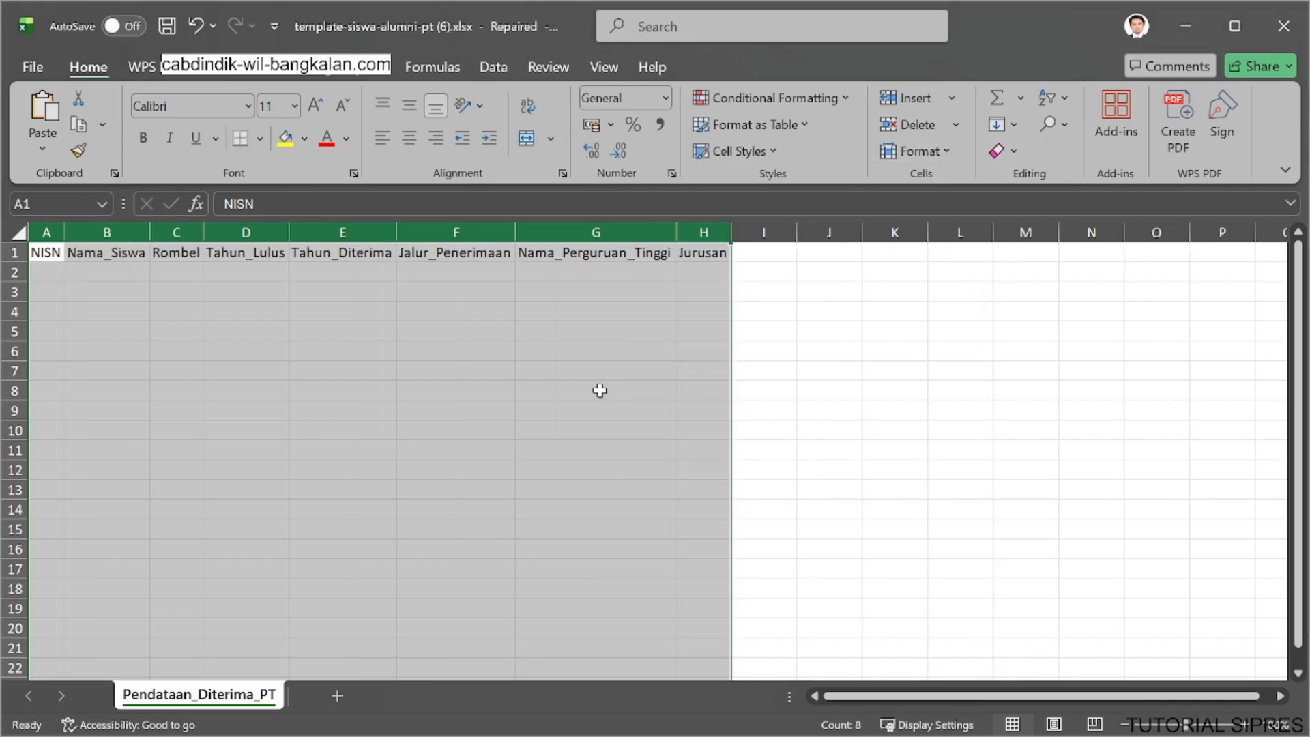
click(42, 271)
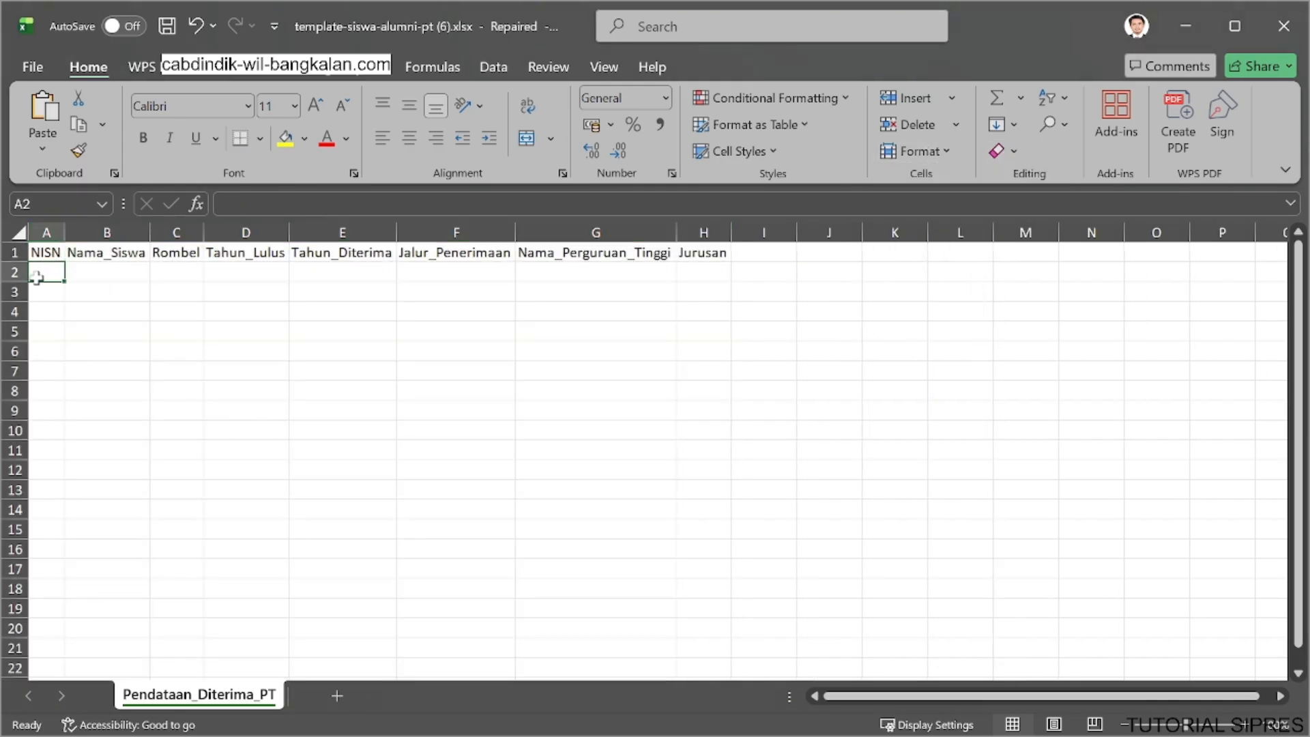
click(102, 276)
click(178, 272)
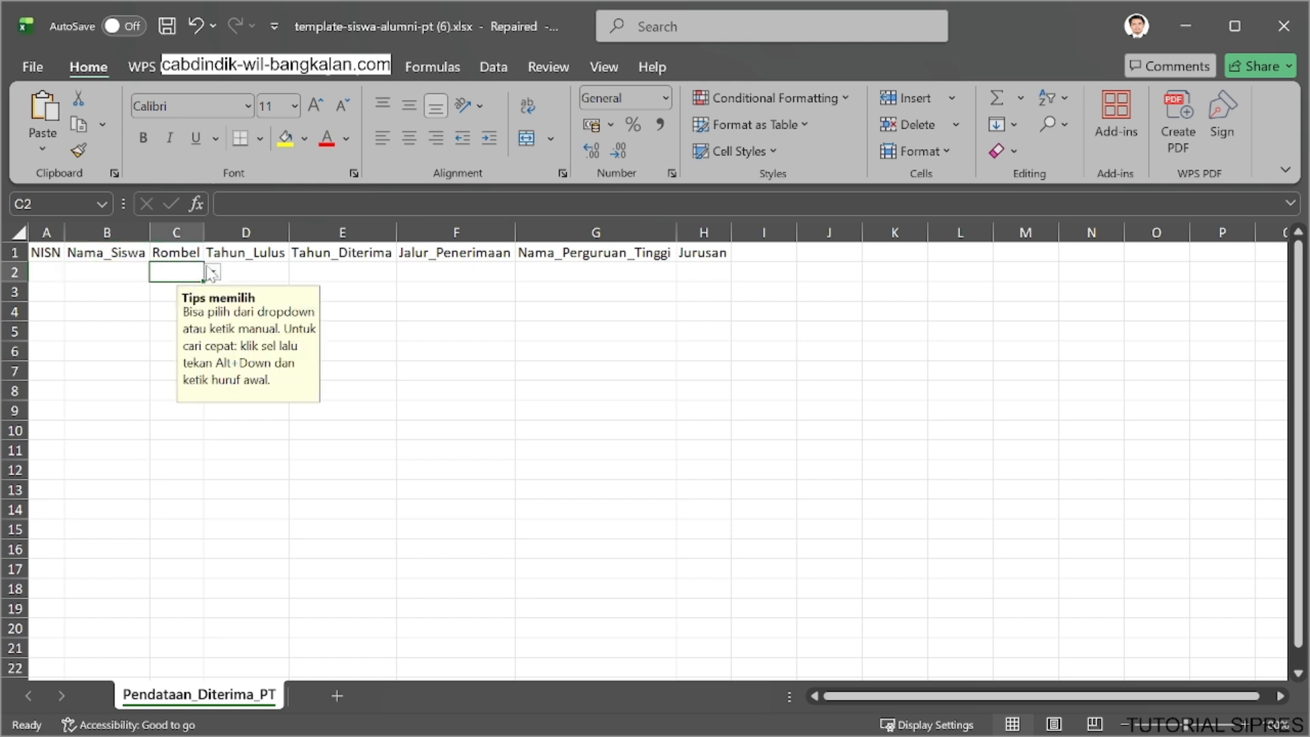
click(212, 273)
text(ipa)
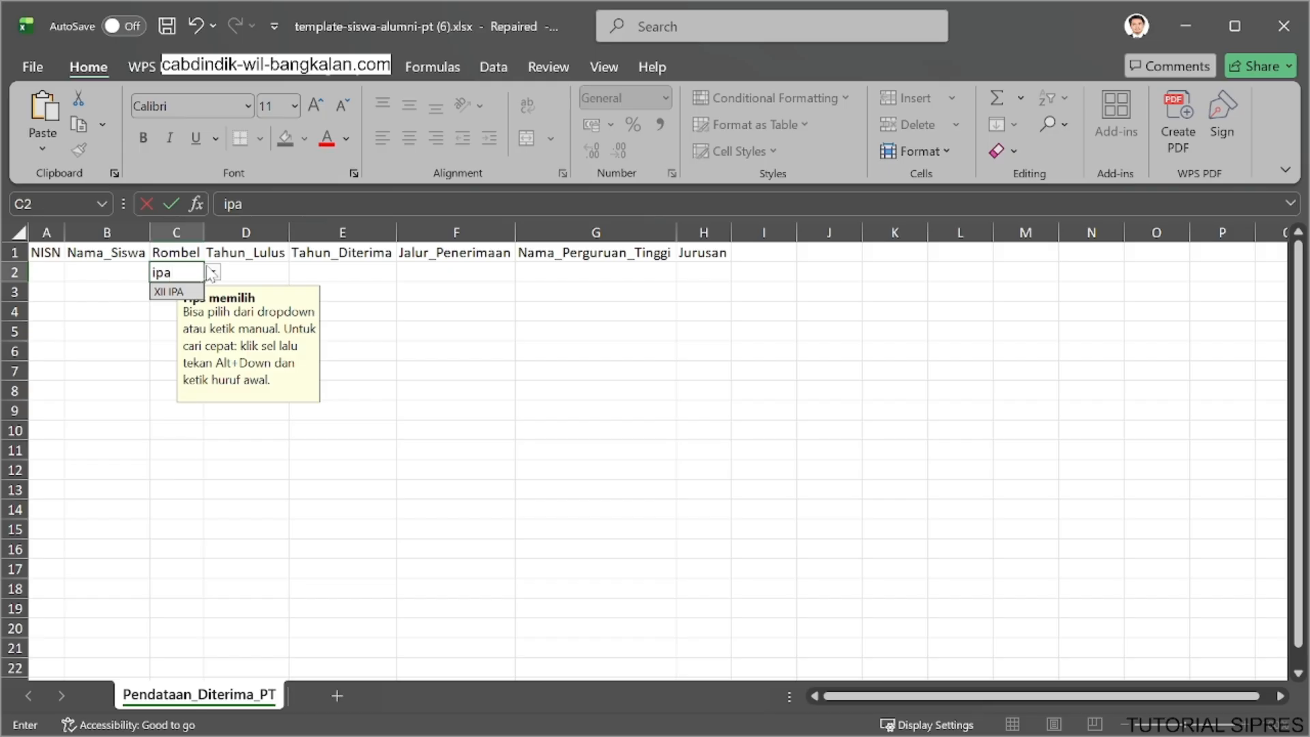
key(BackSpace)
key(BackSpace)
key(BackSpace)
Look up "kom" in the Rombel options for row 2 and choose XII Teknik Komputer dan Jaringan.
click(213, 273)
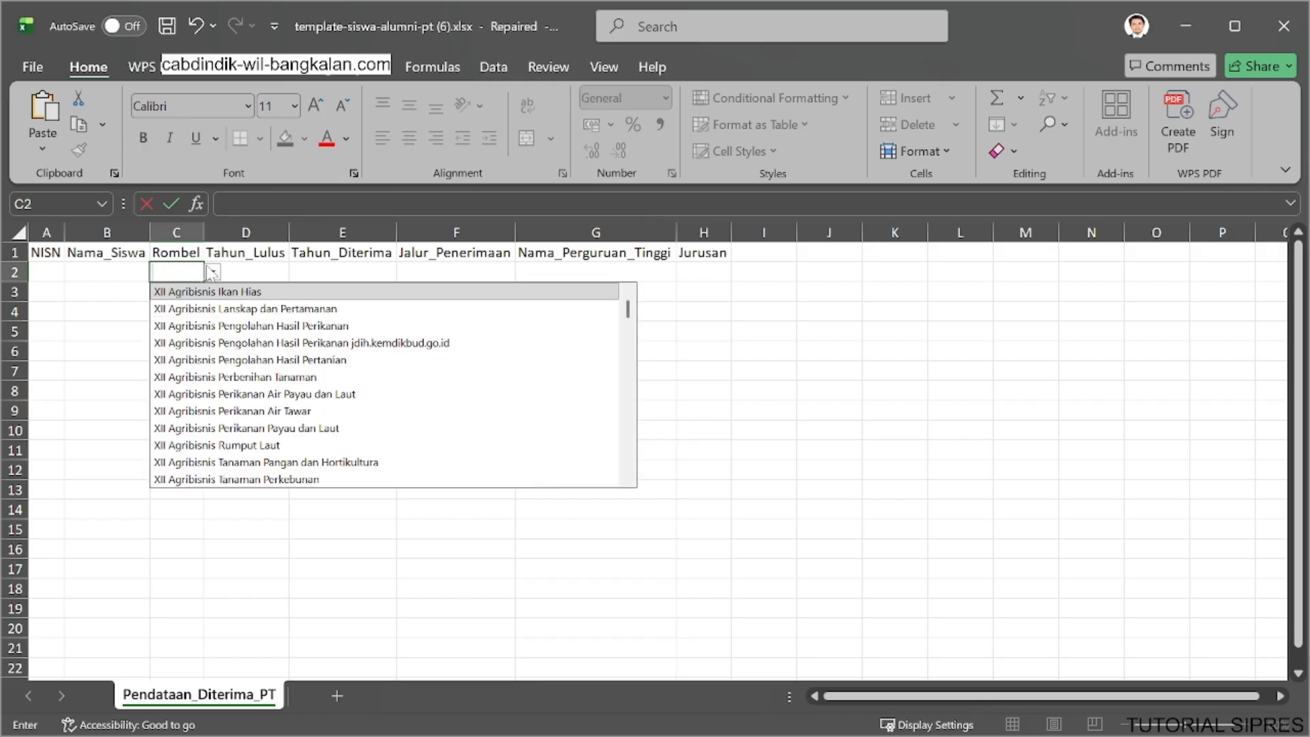
text(kom)
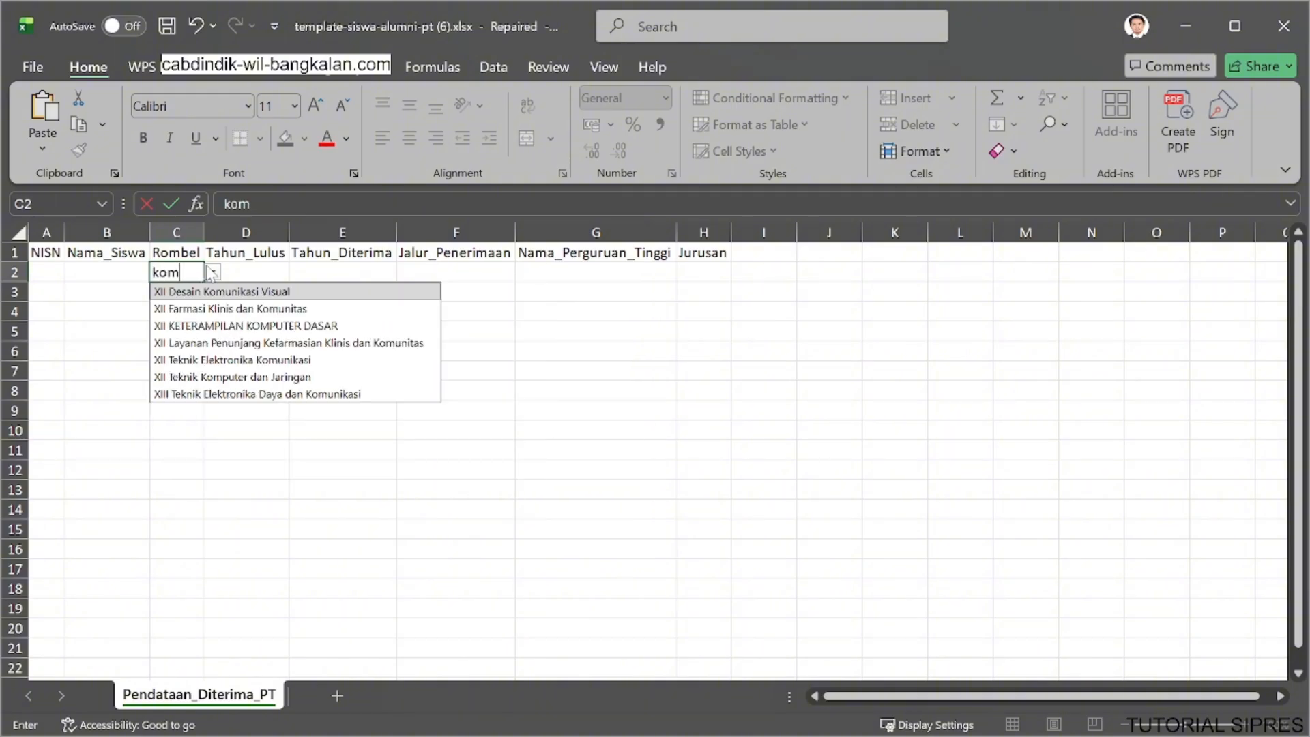
click(235, 377)
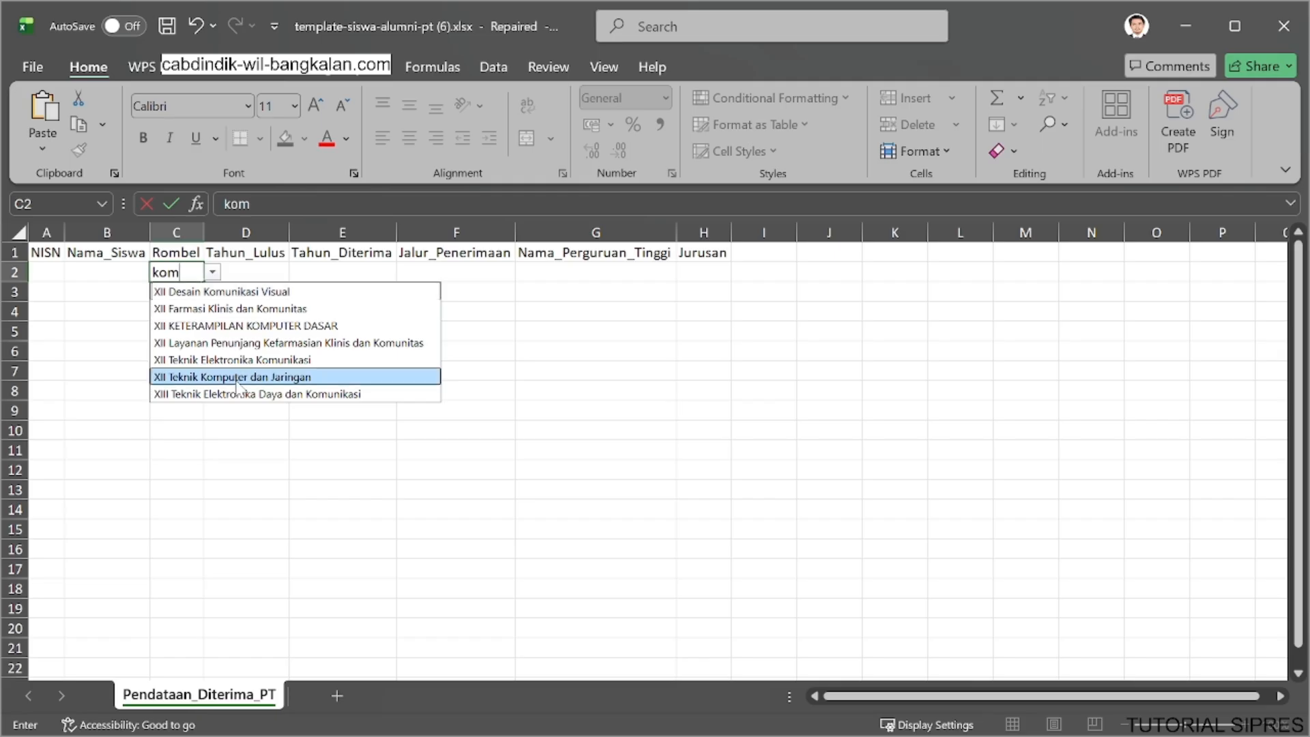
Enter 2024 as both Tahun_Lulus and Tahun_Diterima in row 2.
click(258, 273)
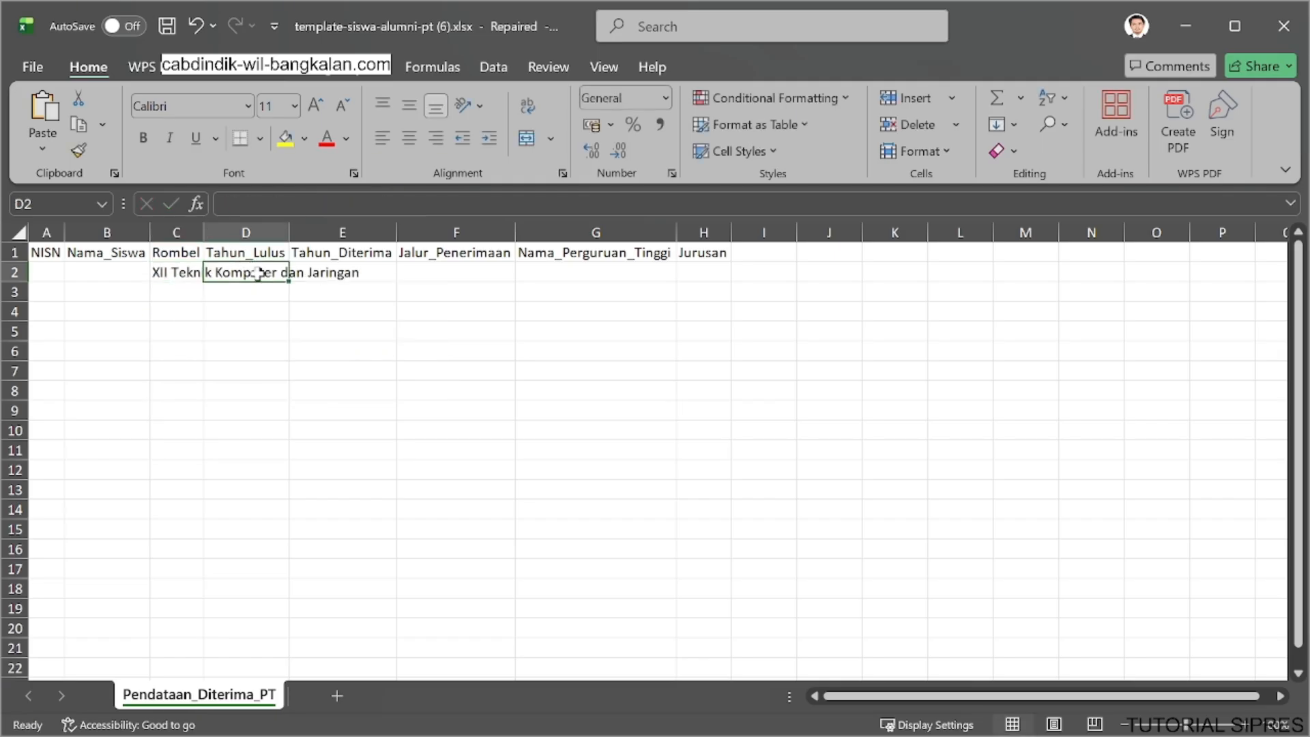
text(20)
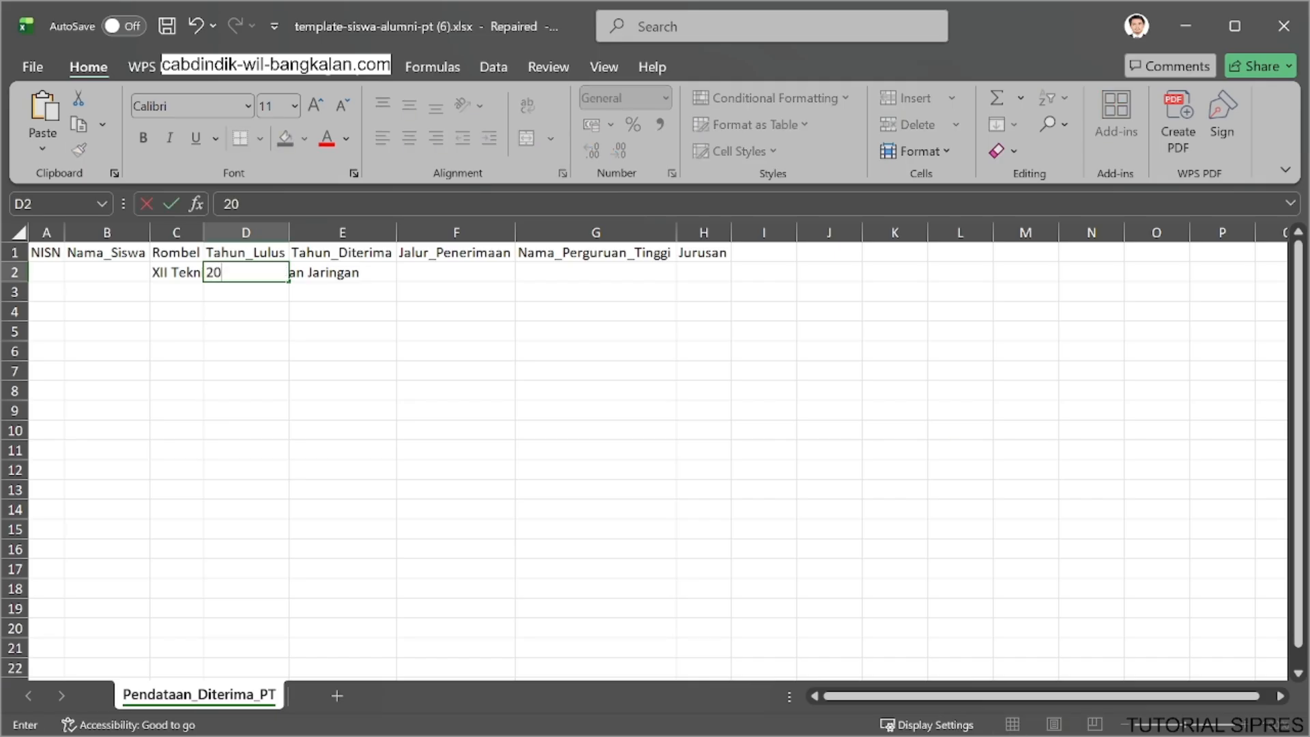
text(24)
click(341, 268)
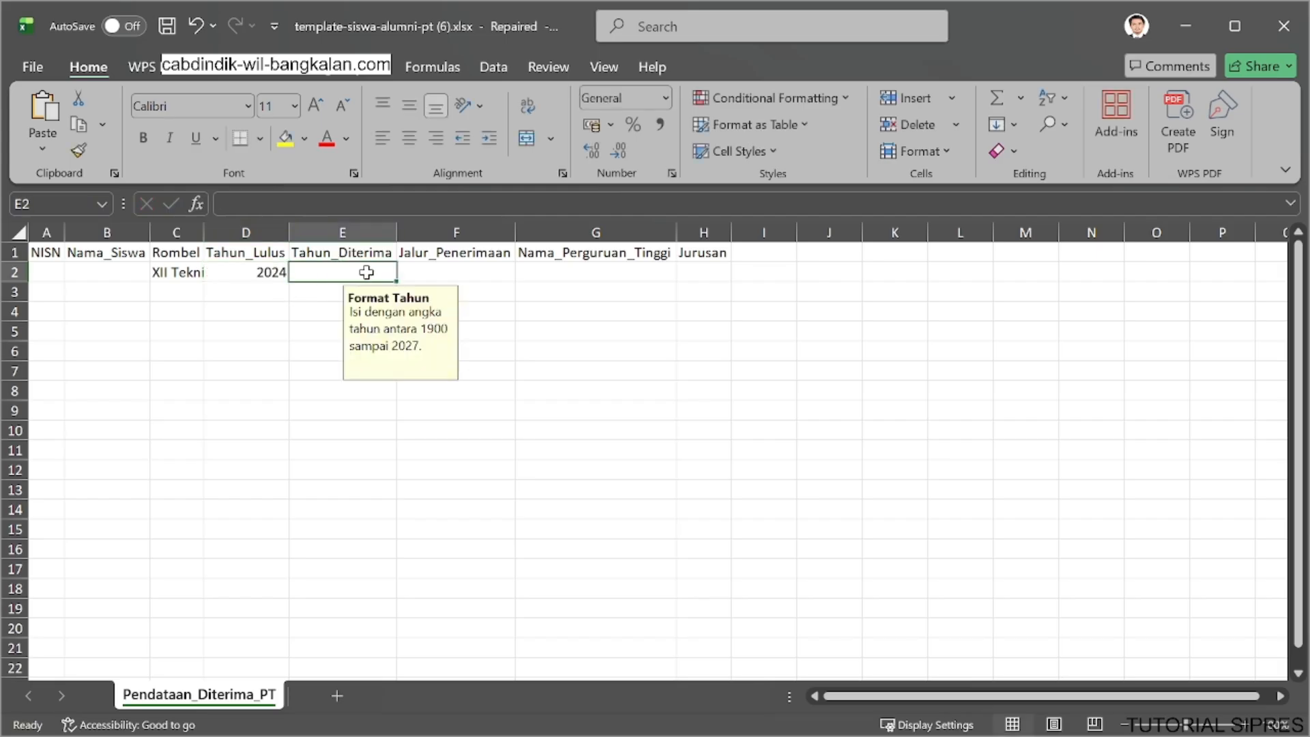
text(20)
key(BackSpace)
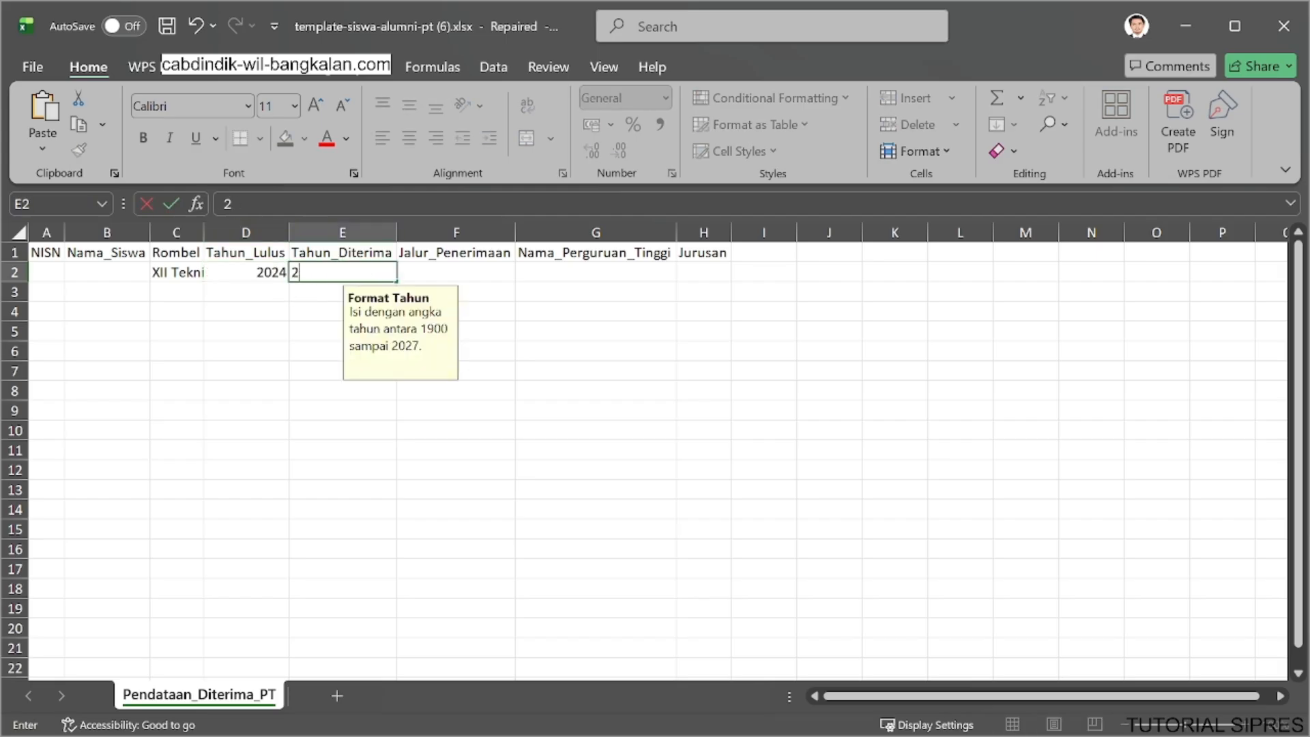
text(025)
key(BackSpace)
text(4)
Set Jalur_Penerimaan in row 2 to LAINNYA.
click(423, 273)
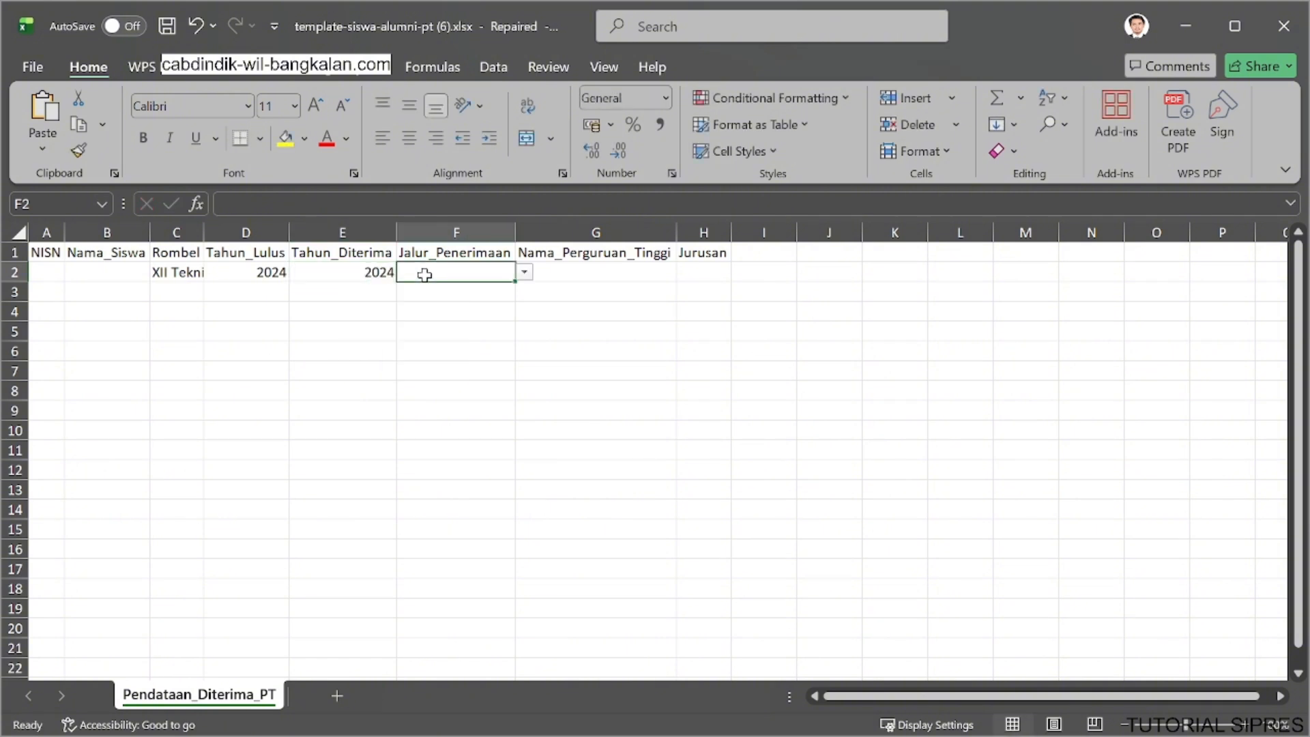
click(524, 273)
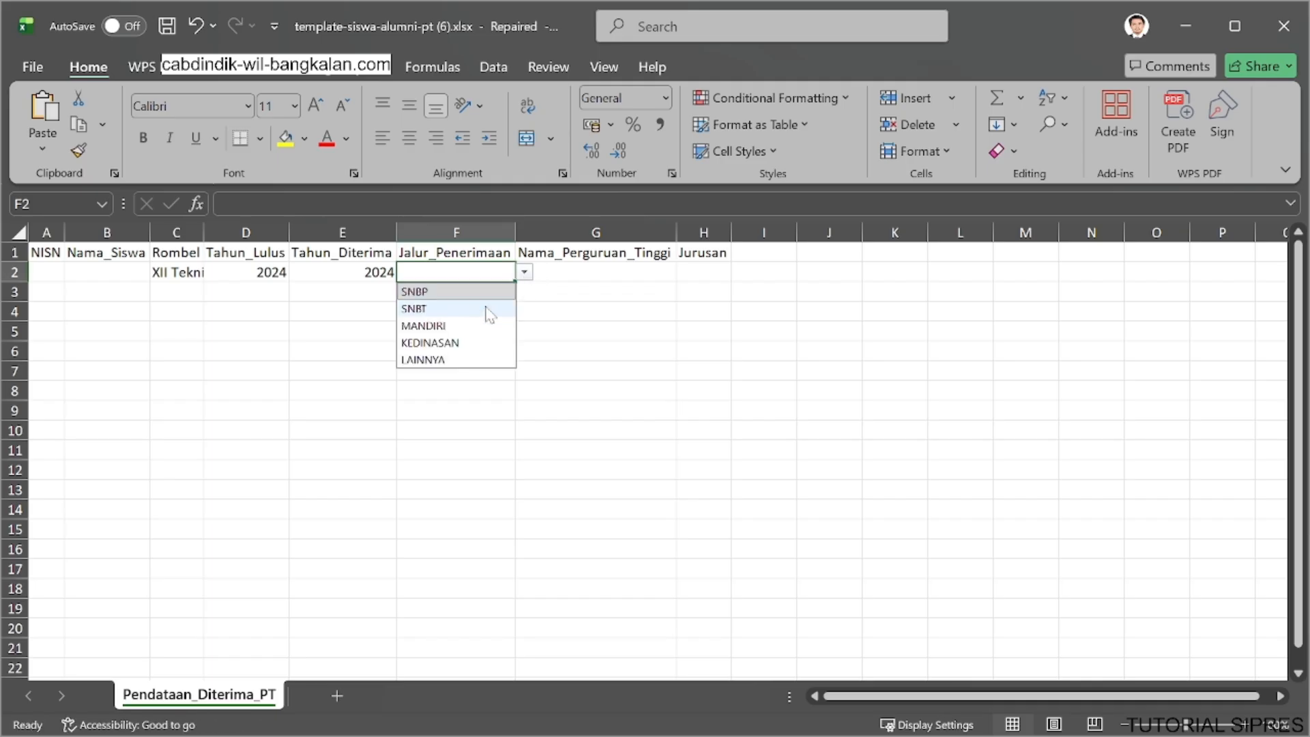
click(474, 360)
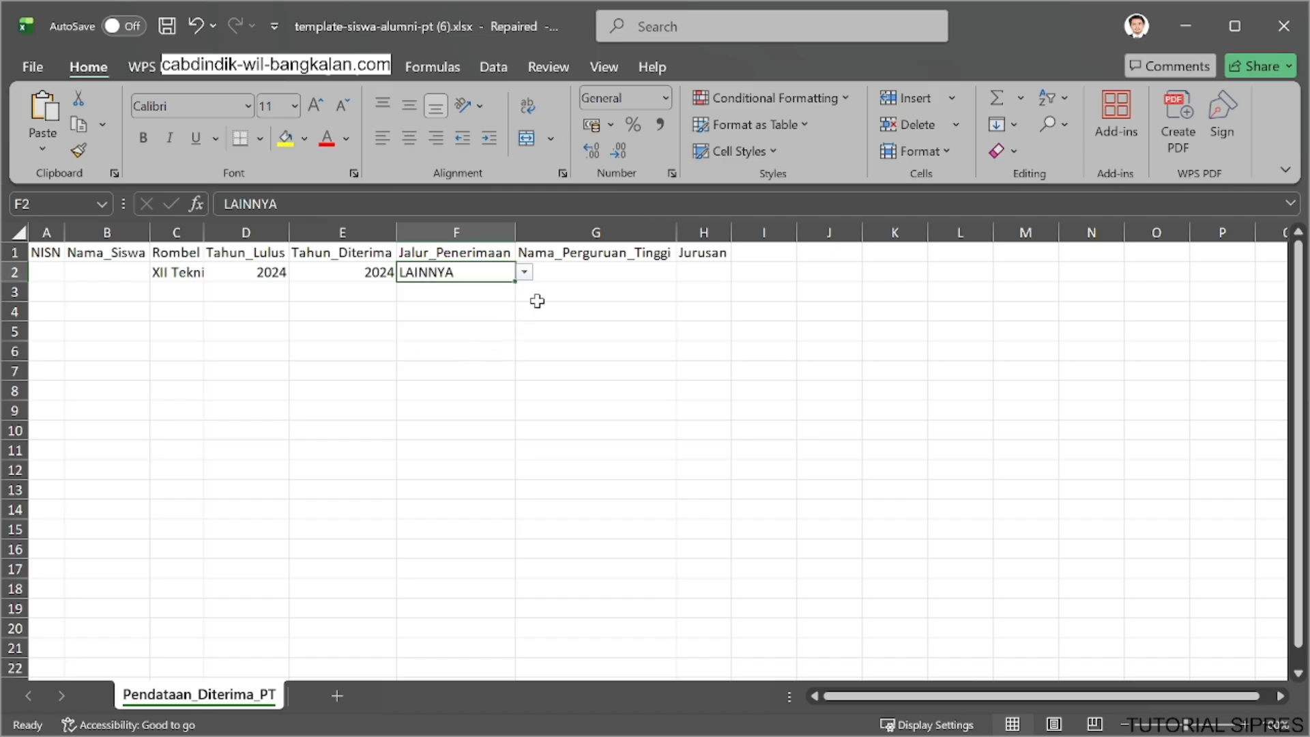
Look up "uni" among the Nama_Perguruan_Tinggi options in row 2 and choose UNIVERSITAS 17 AGUSTUS 1945 SURABAYA.
click(594, 268)
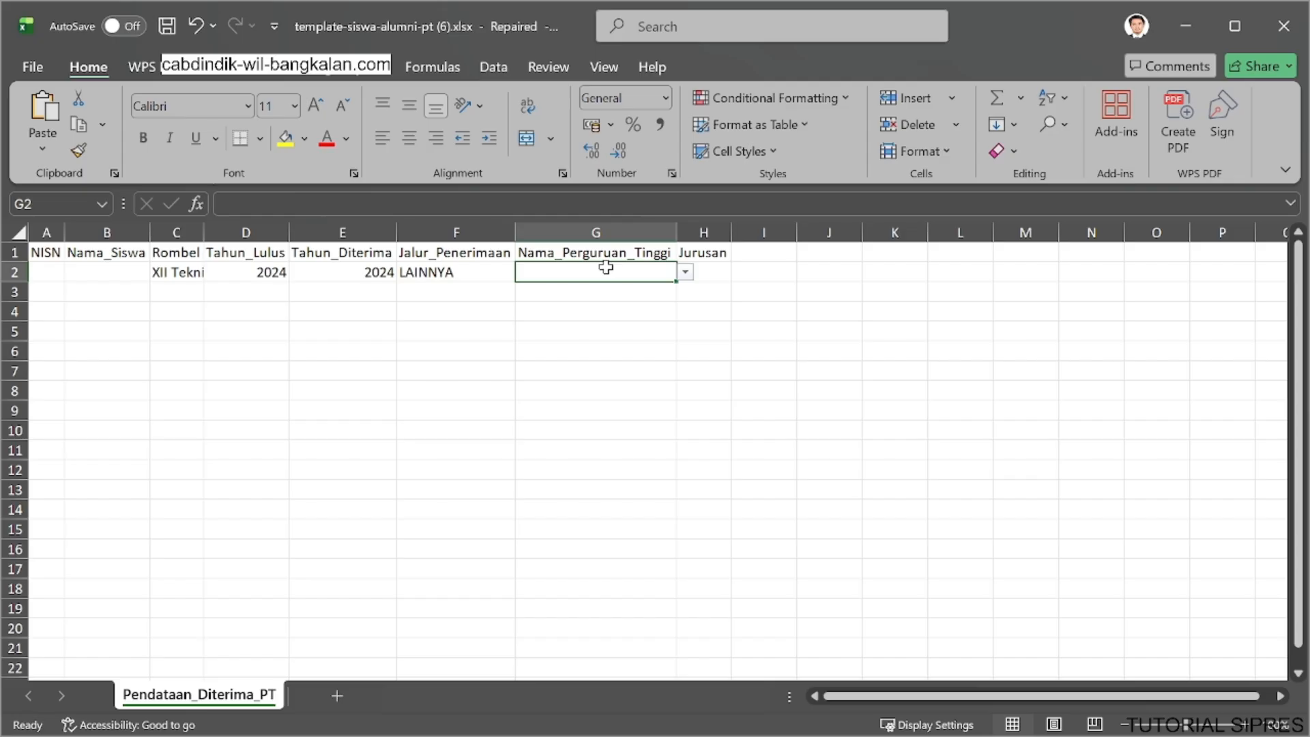
text(na)
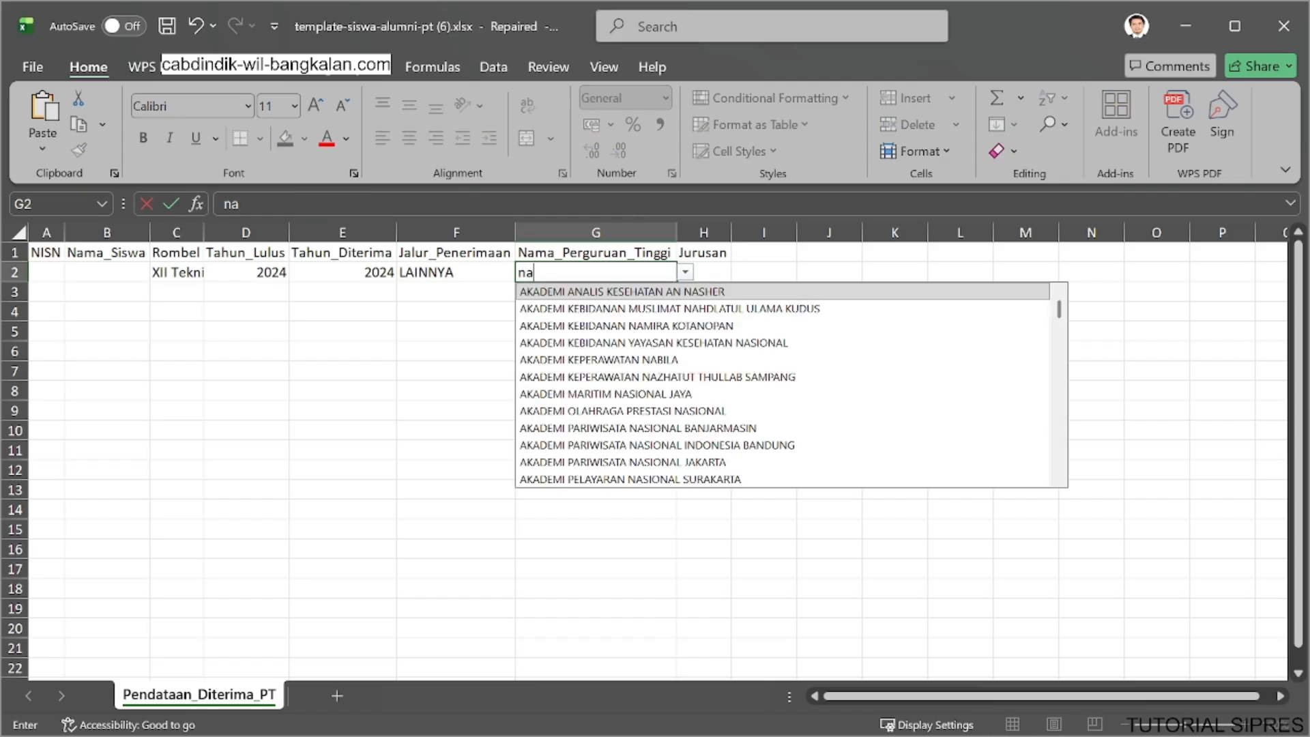
key(BackSpace)
key(BackSpace)
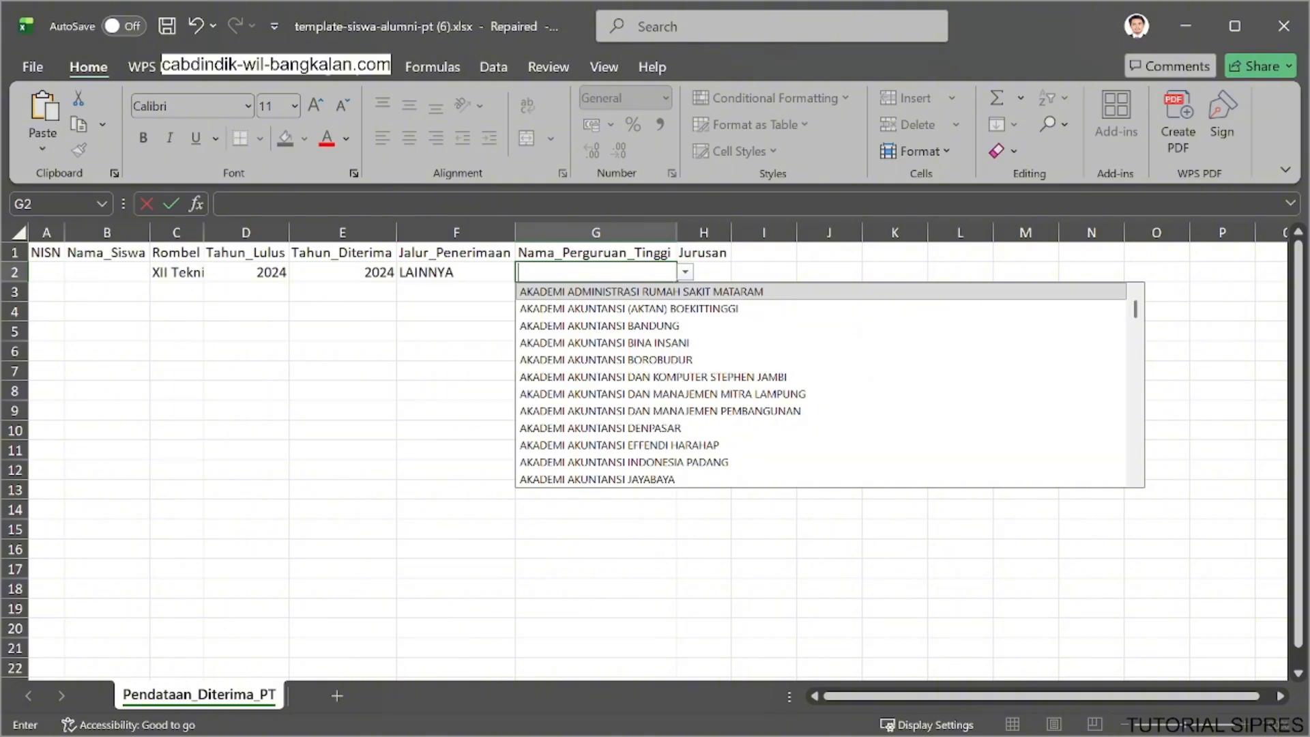
text(uni)
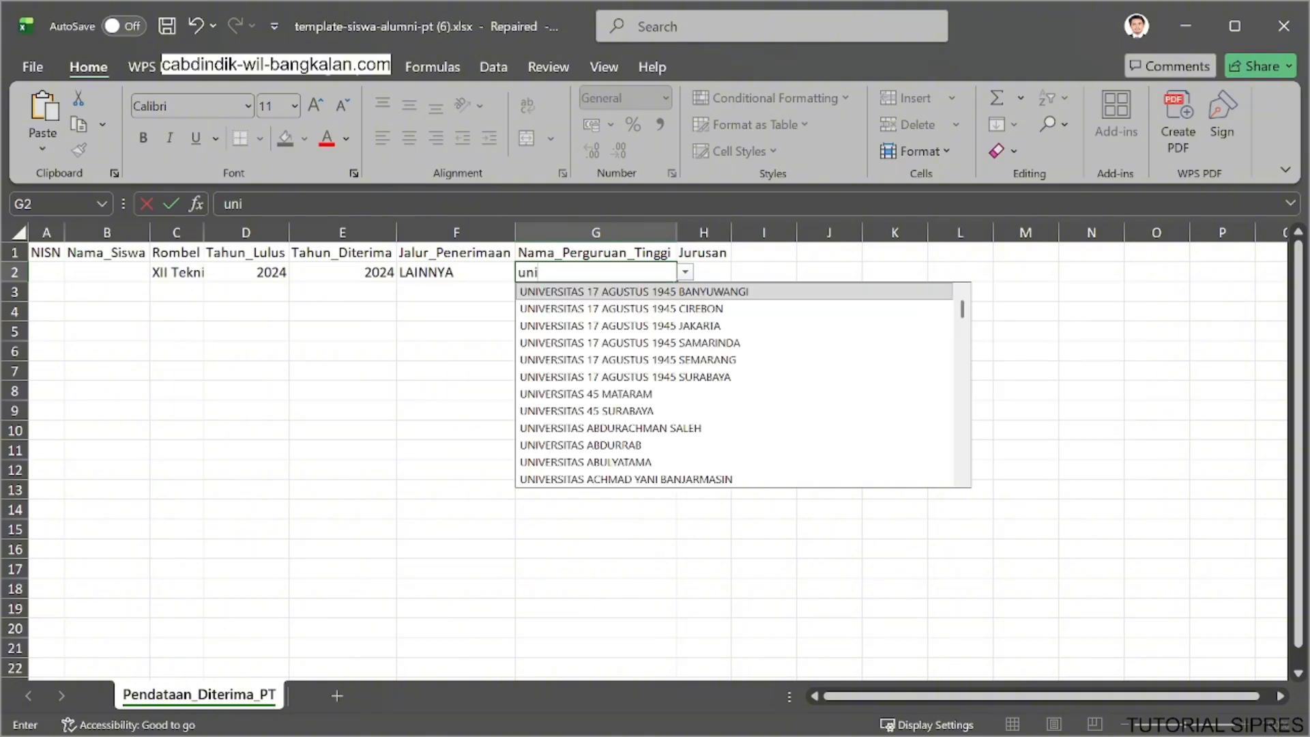
click(593, 382)
Enter "S1 - Informatika" as the Jurusan in row 2.
click(709, 273)
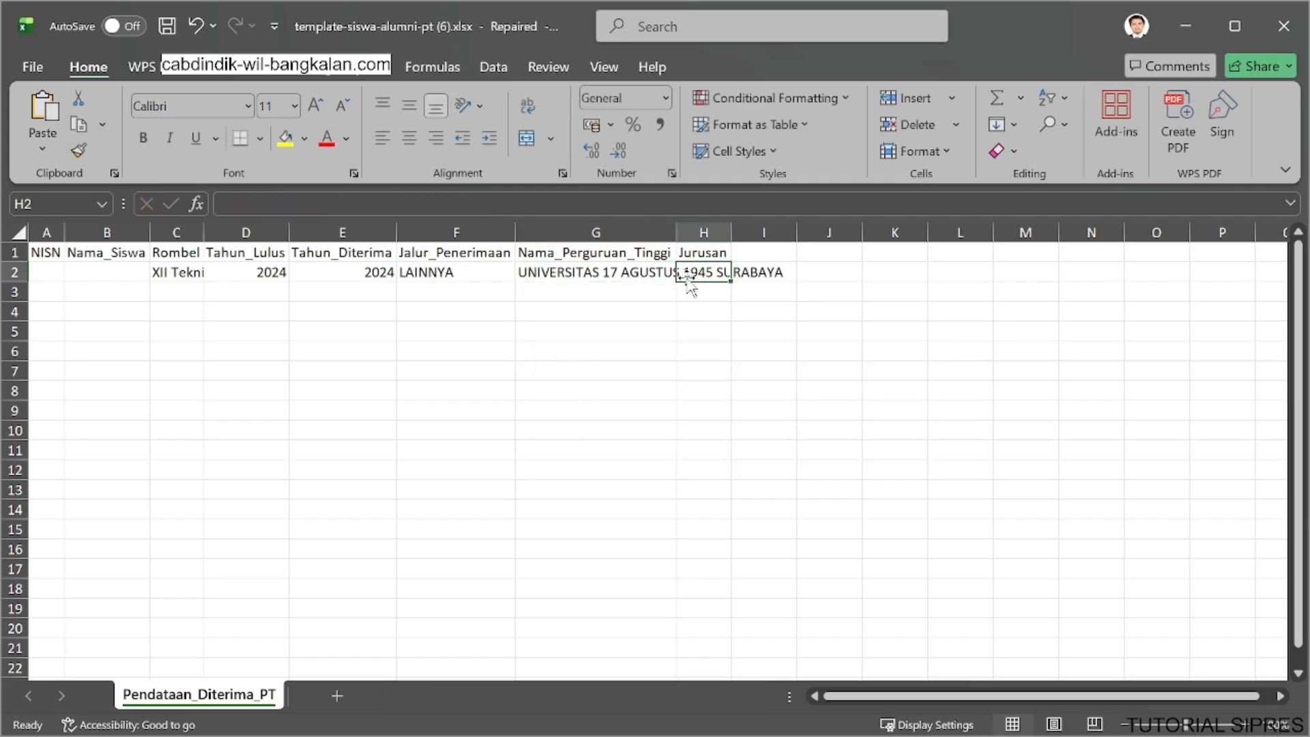
text(S1)
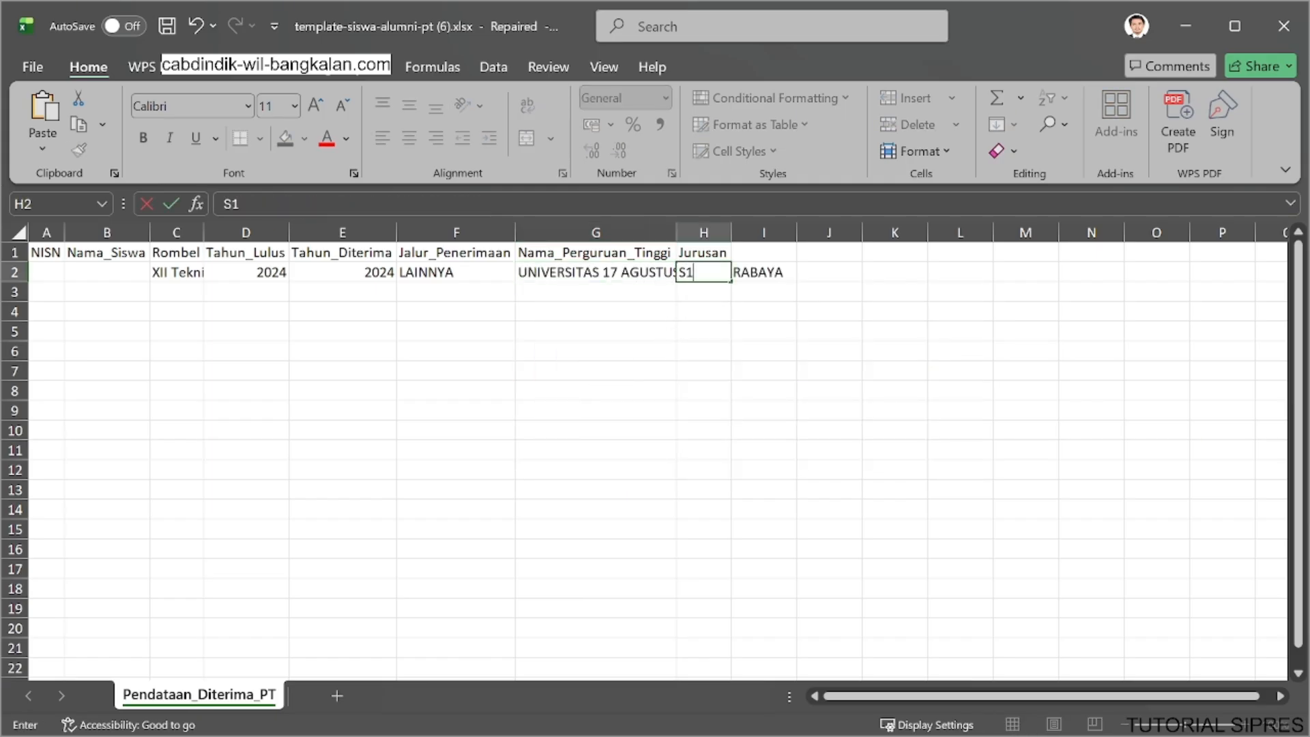
text( - Informatika)
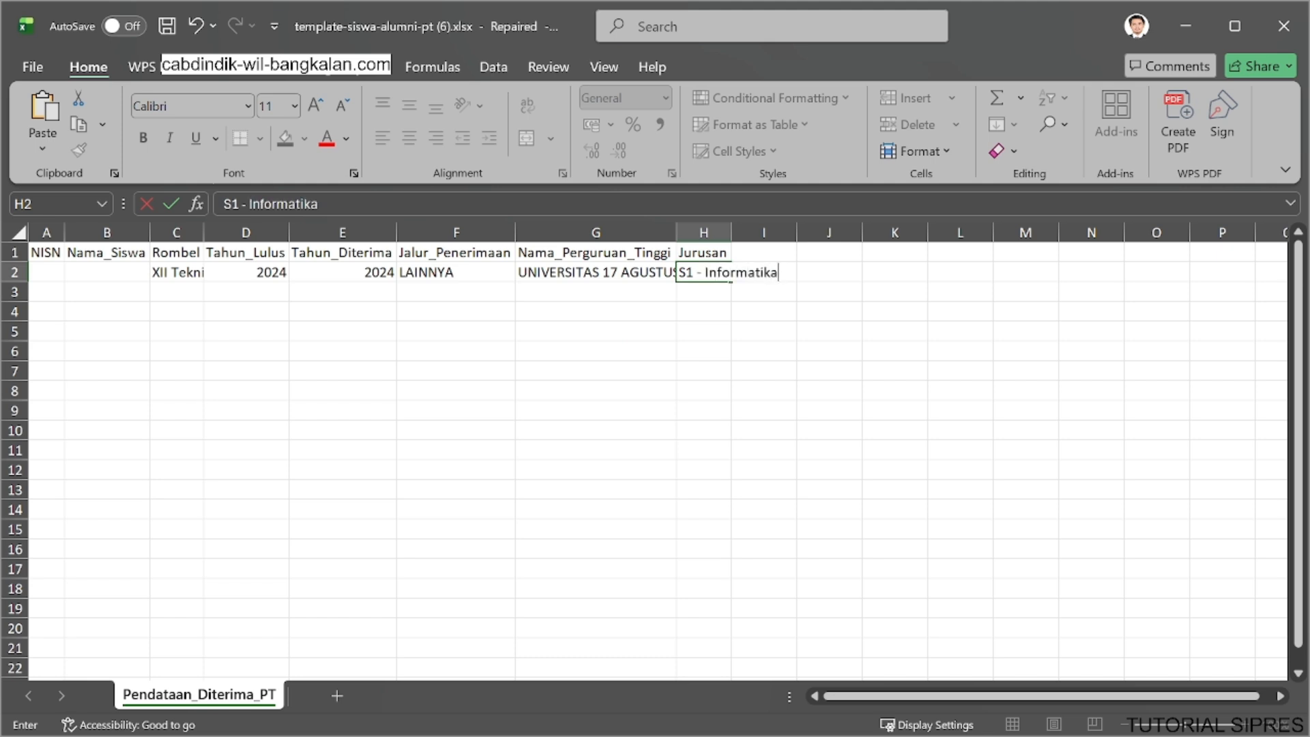
key(Return)
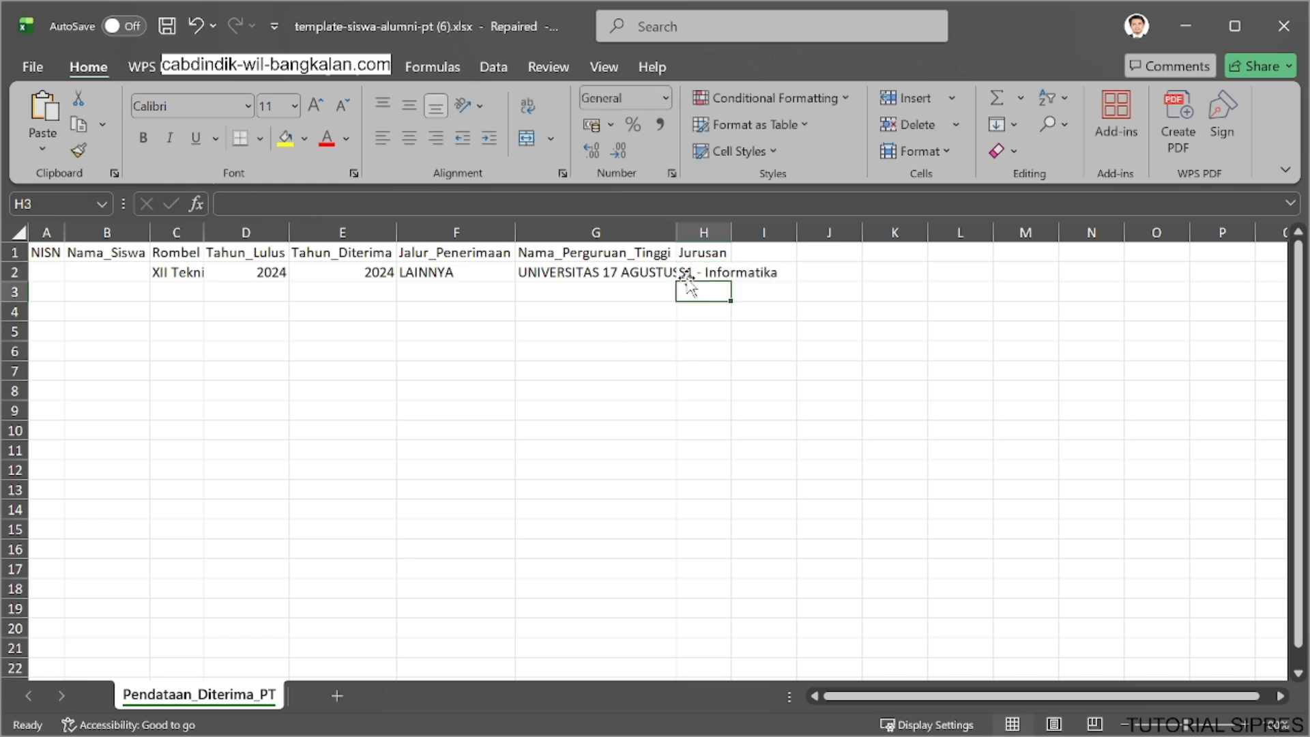
Enter the student's NISN and the student's name in row 2 of the alumni sheet.
click(55, 271)
text(1212323)
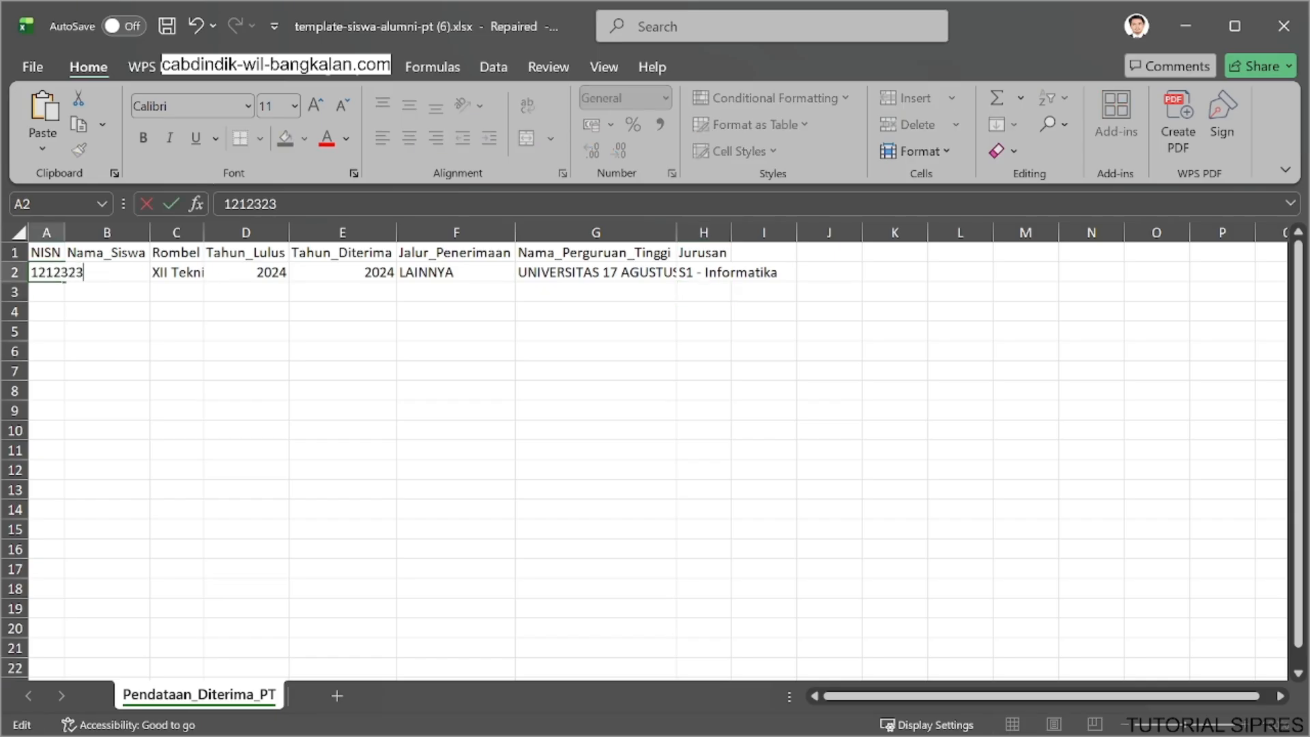
click(87, 332)
click(113, 271)
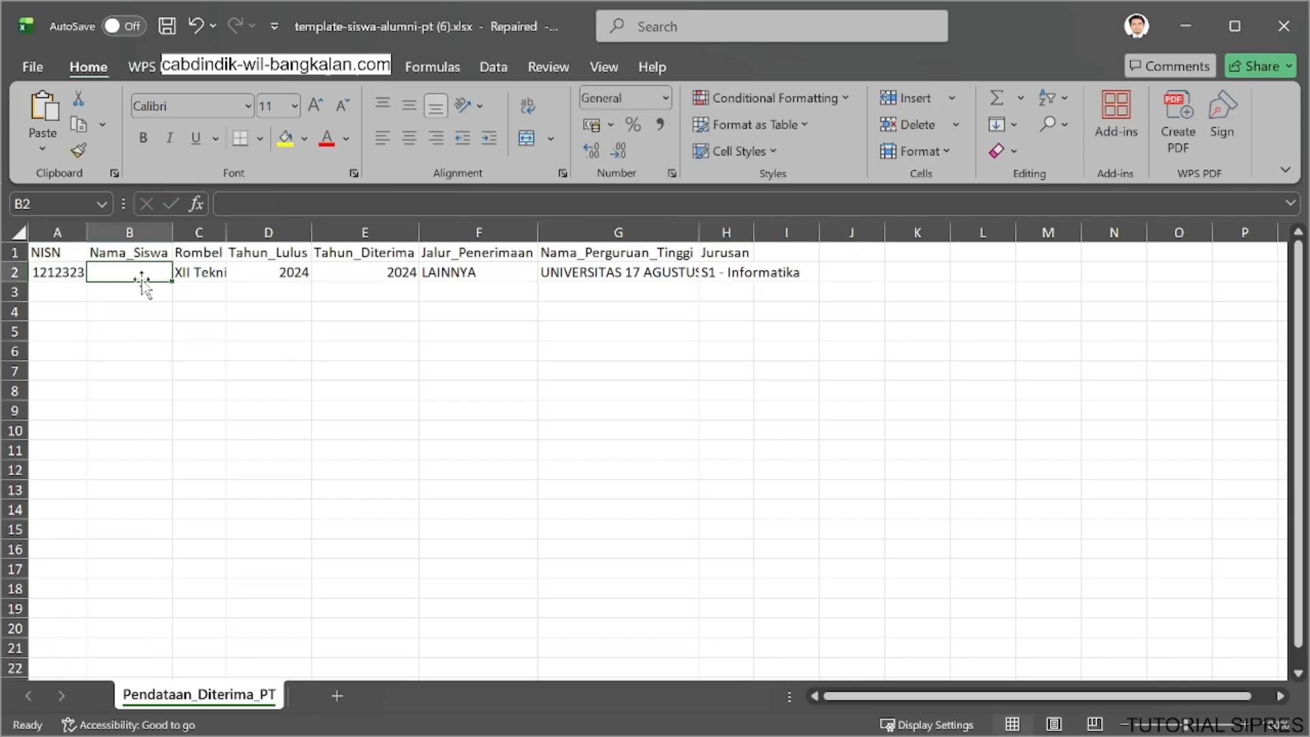
text(sugeng)
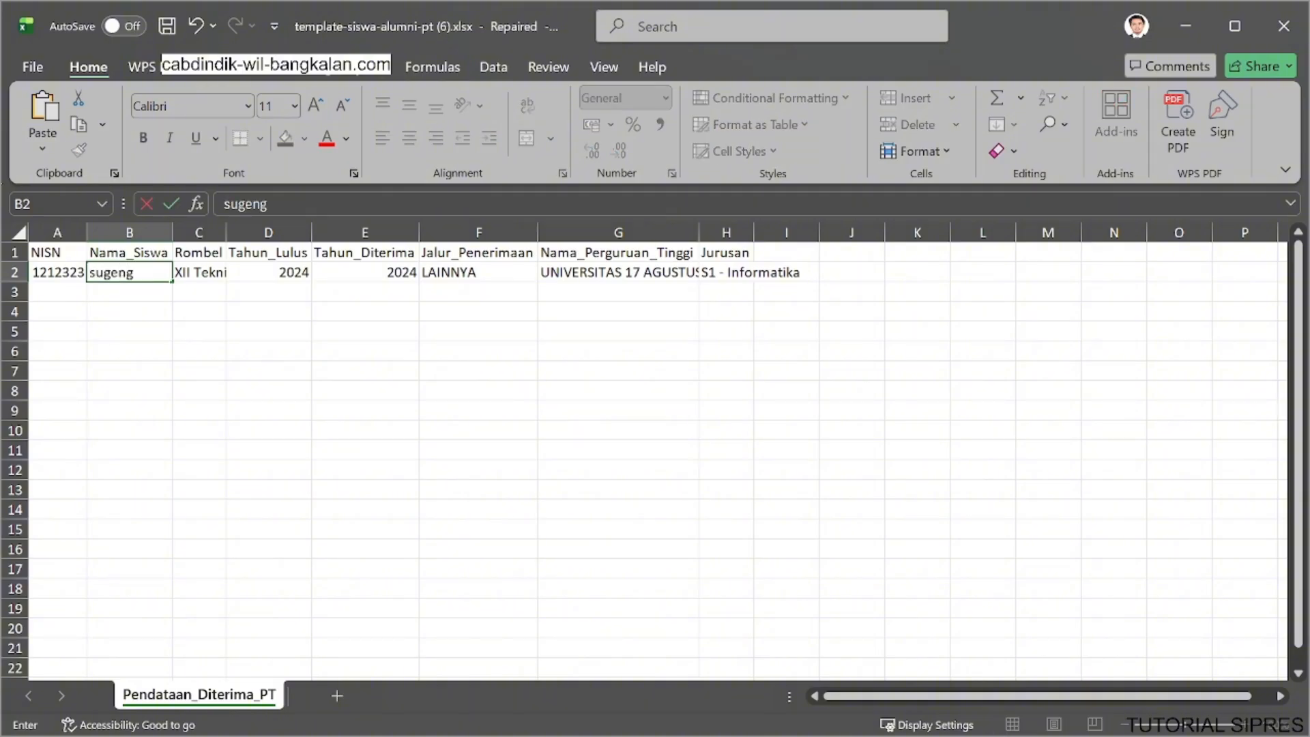
click(167, 373)
Save the workbook in Downloads, replacing the existing template-siswa-alumni-pt (6).xlsx.
key(ctrl+s)
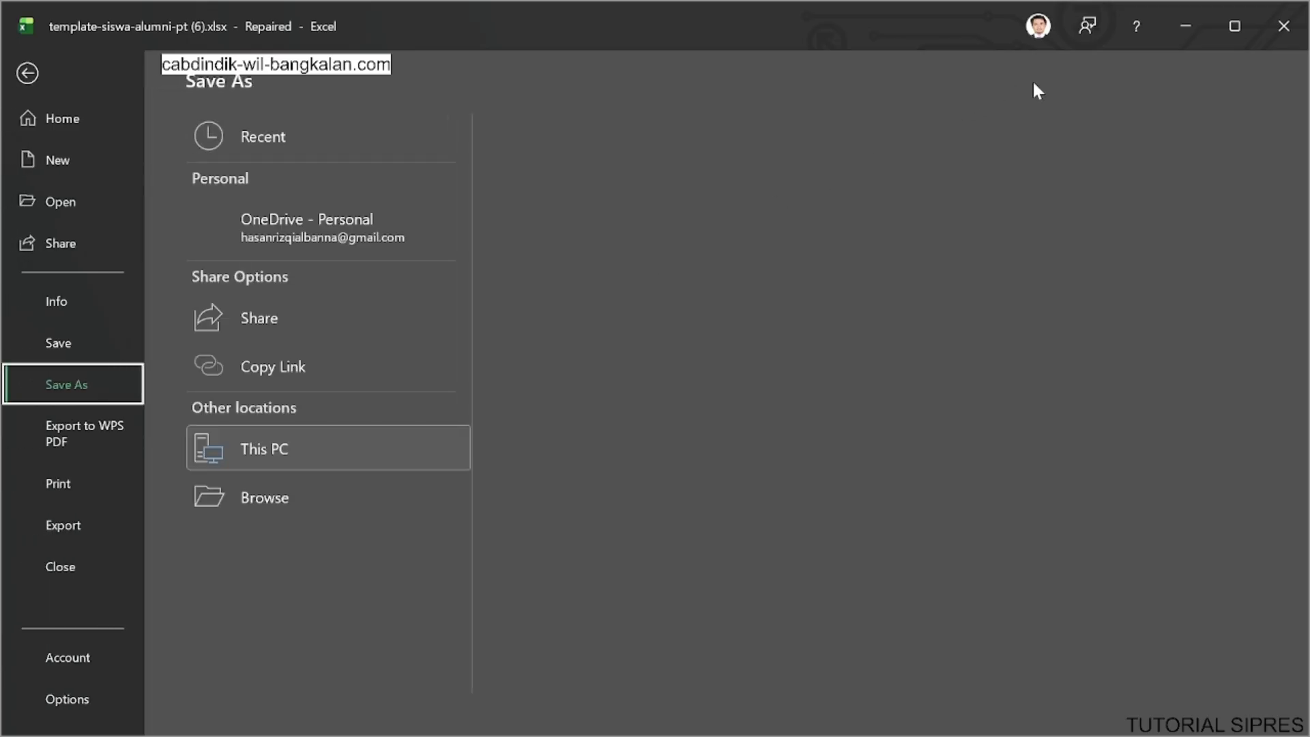
click(25, 70)
key(ctrl+s)
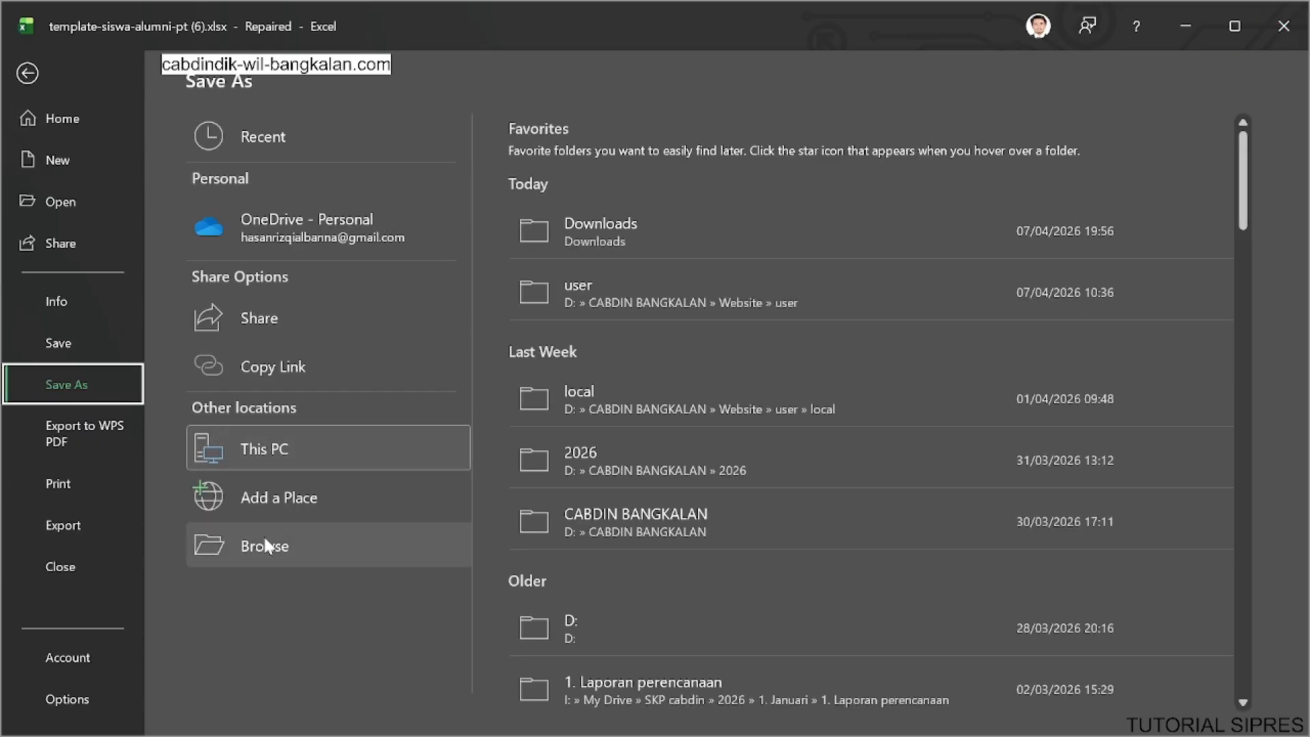
click(266, 539)
click(76, 342)
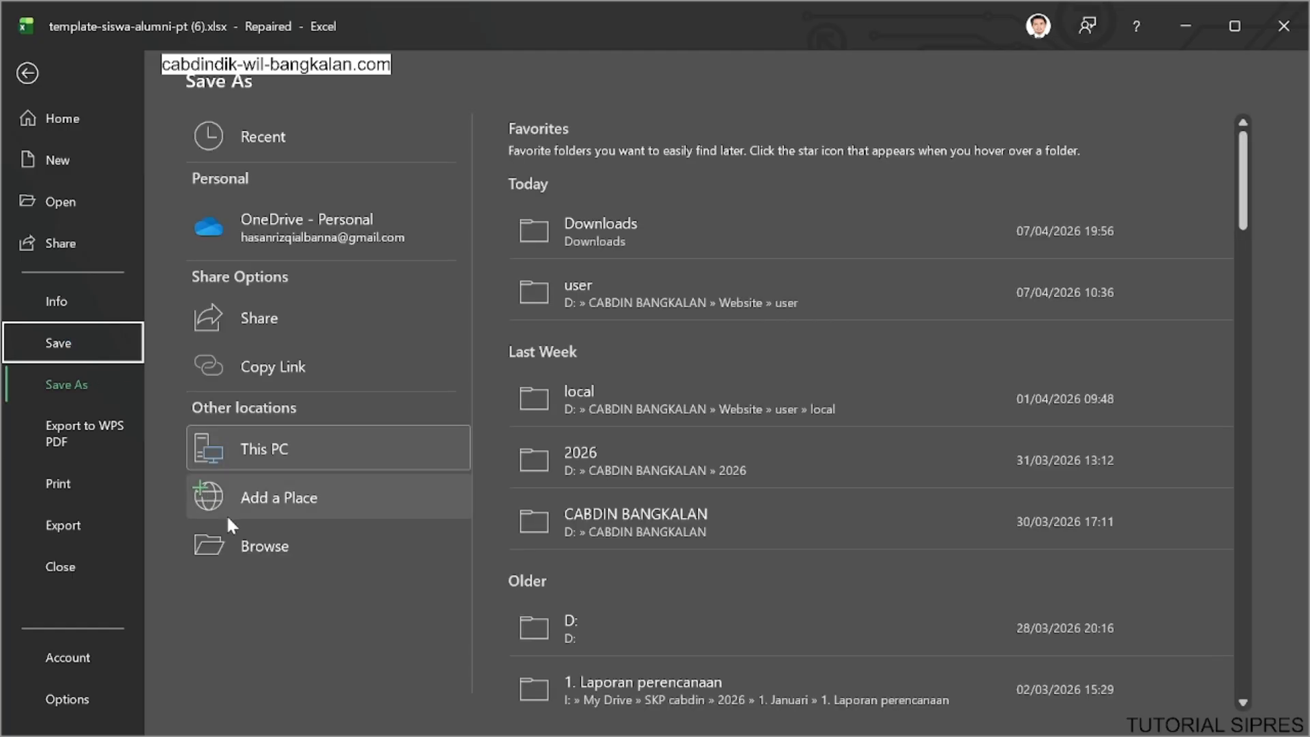
click(266, 546)
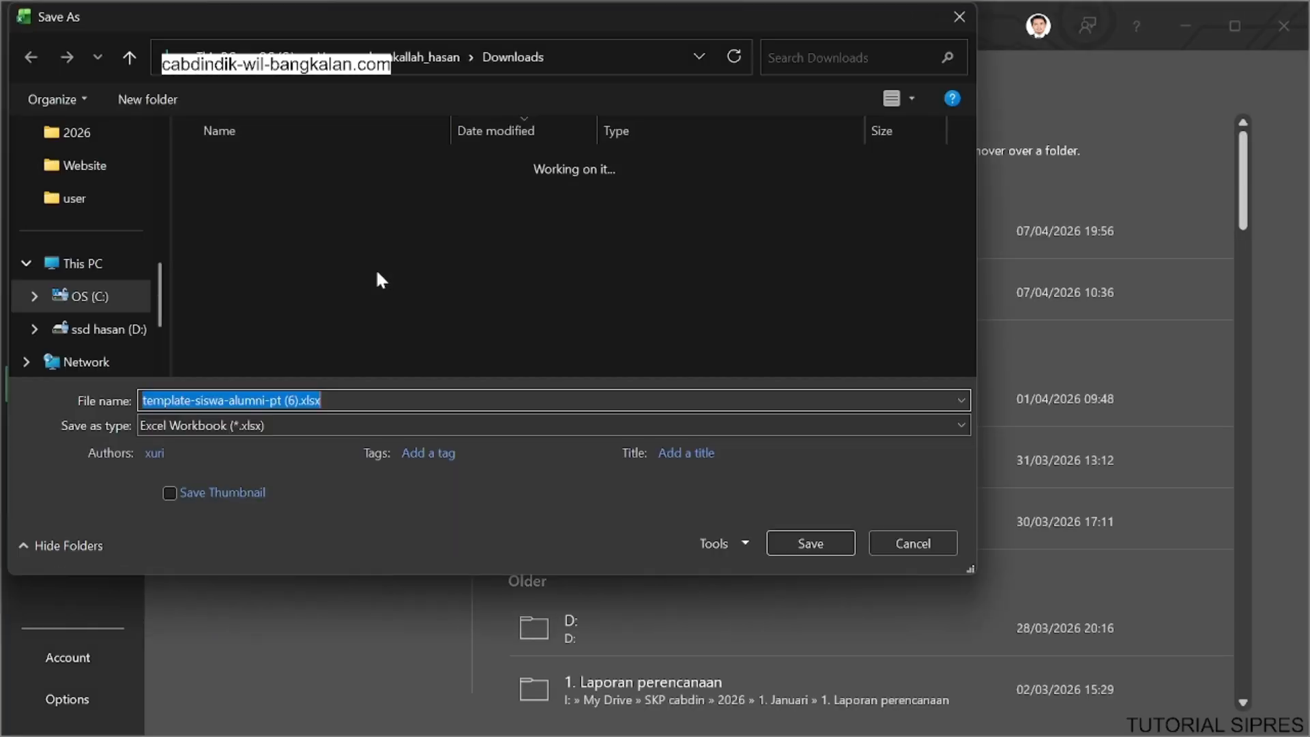
click(269, 195)
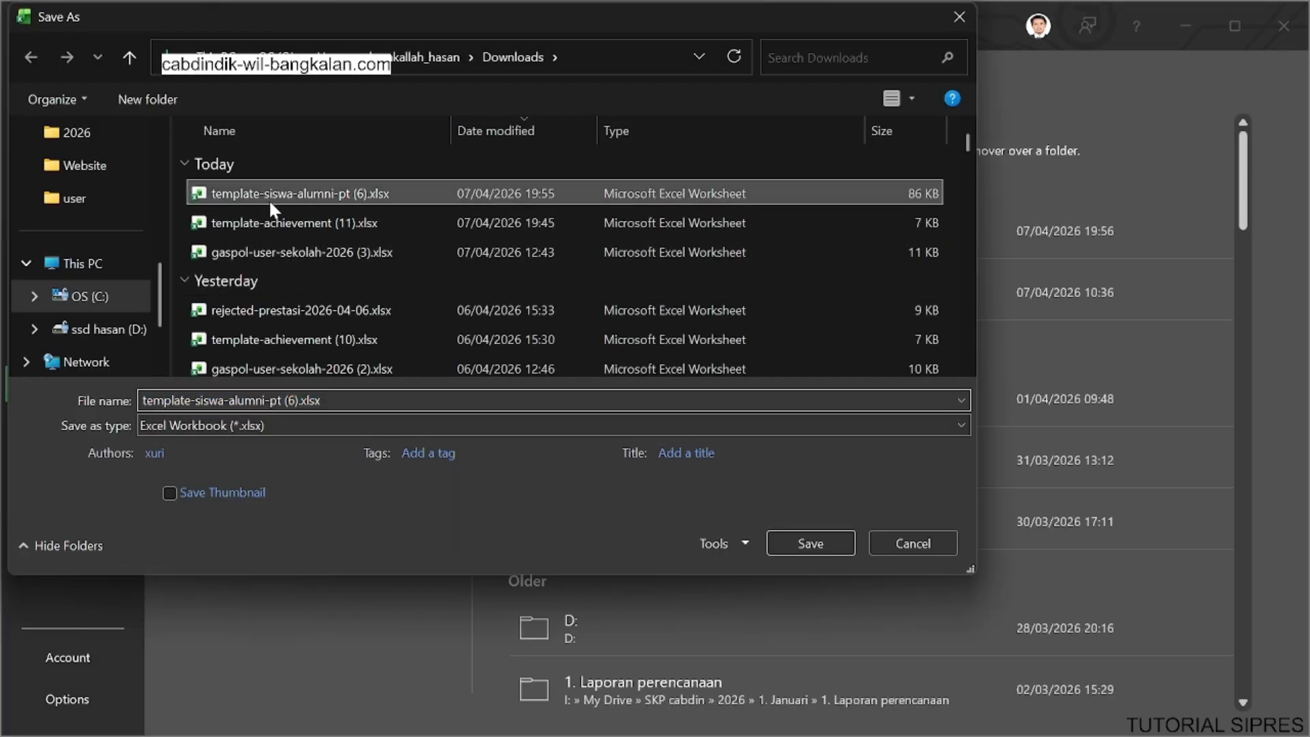
click(810, 544)
key(alt+y)
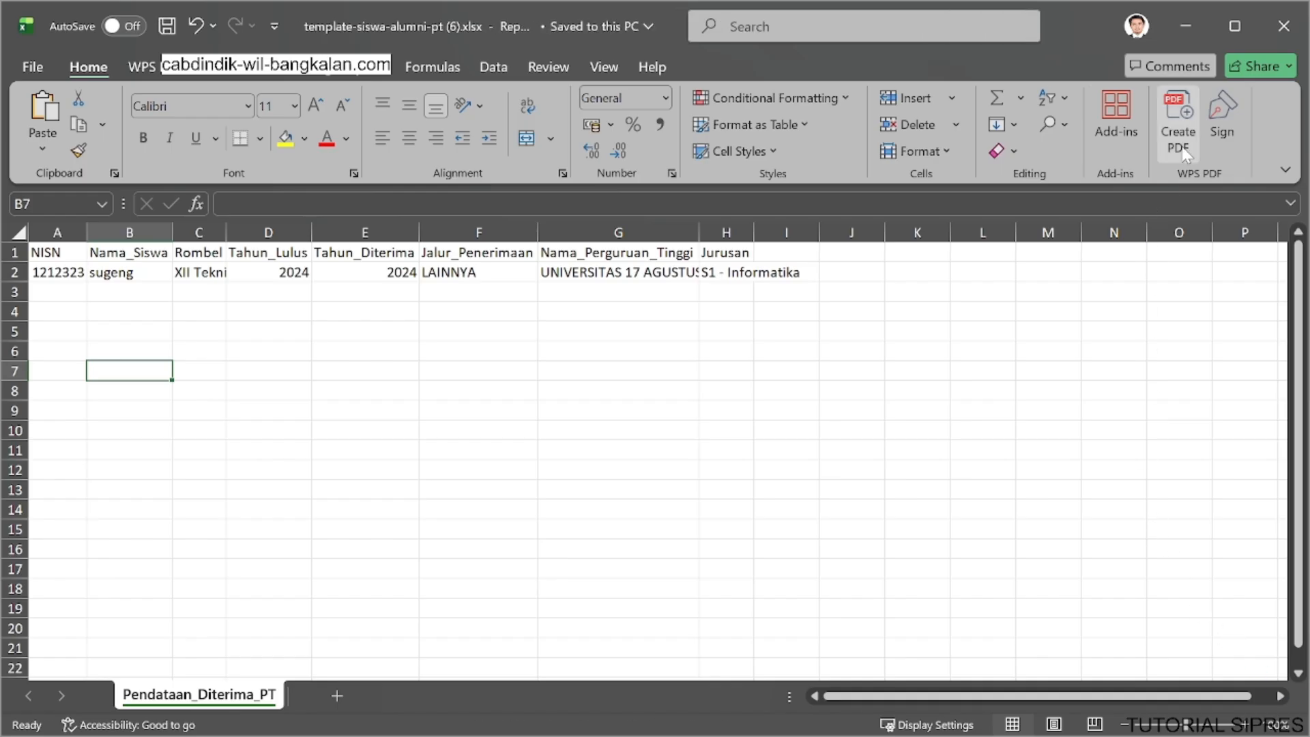
Put the alumni workbook aside and close the achievement workbook, saving it over template-achievement (11).xlsx in Downloads.
click(1184, 27)
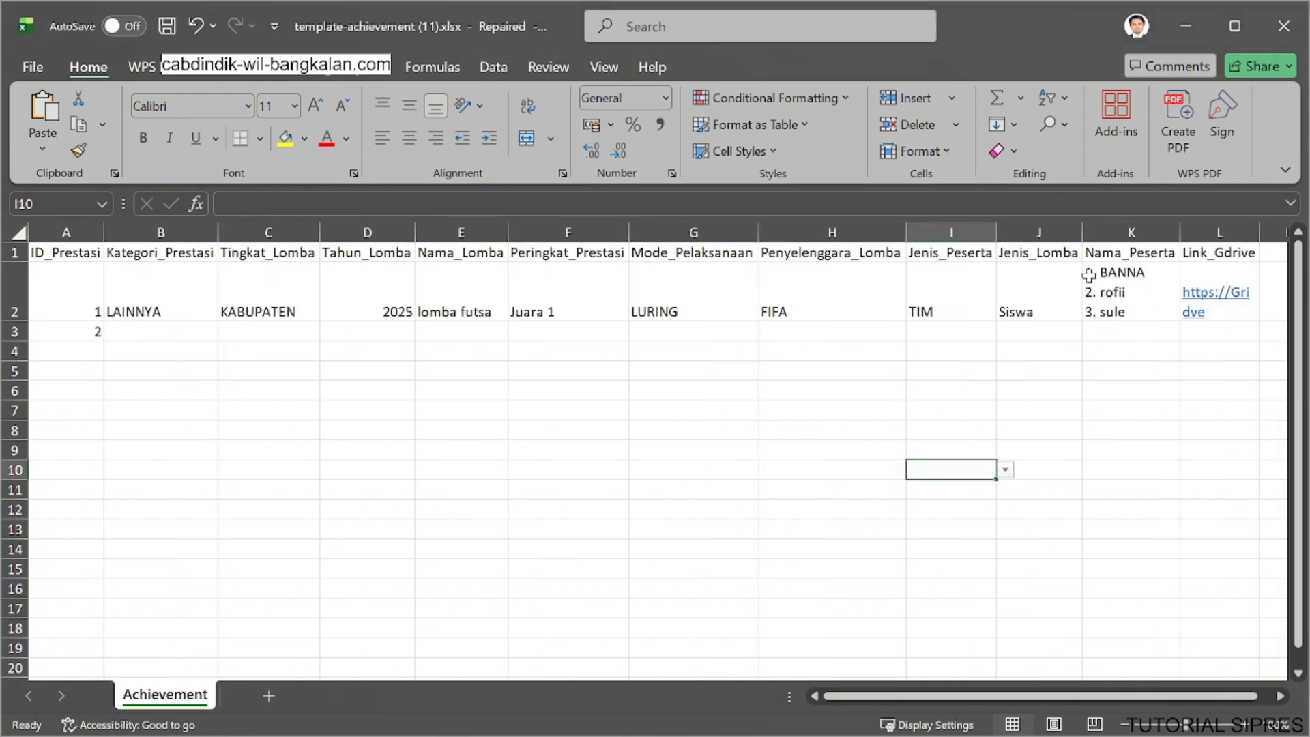
click(1283, 26)
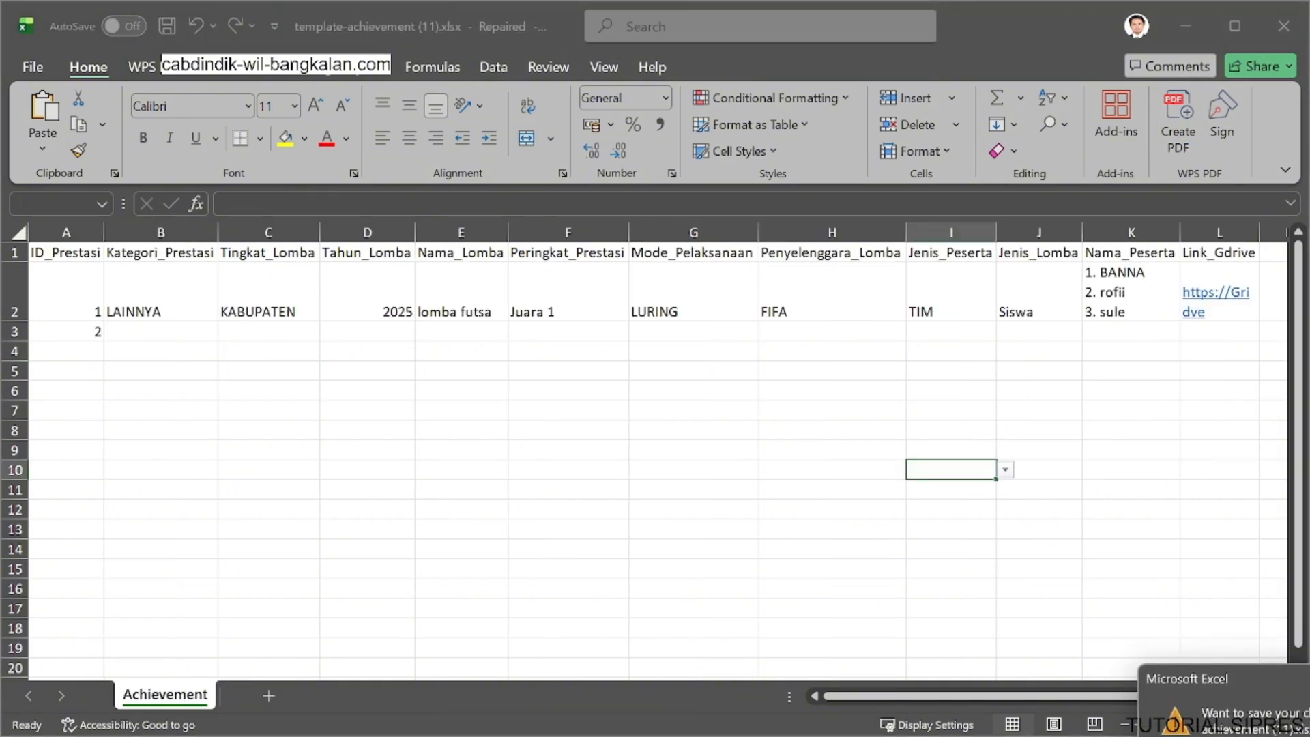
key(Return)
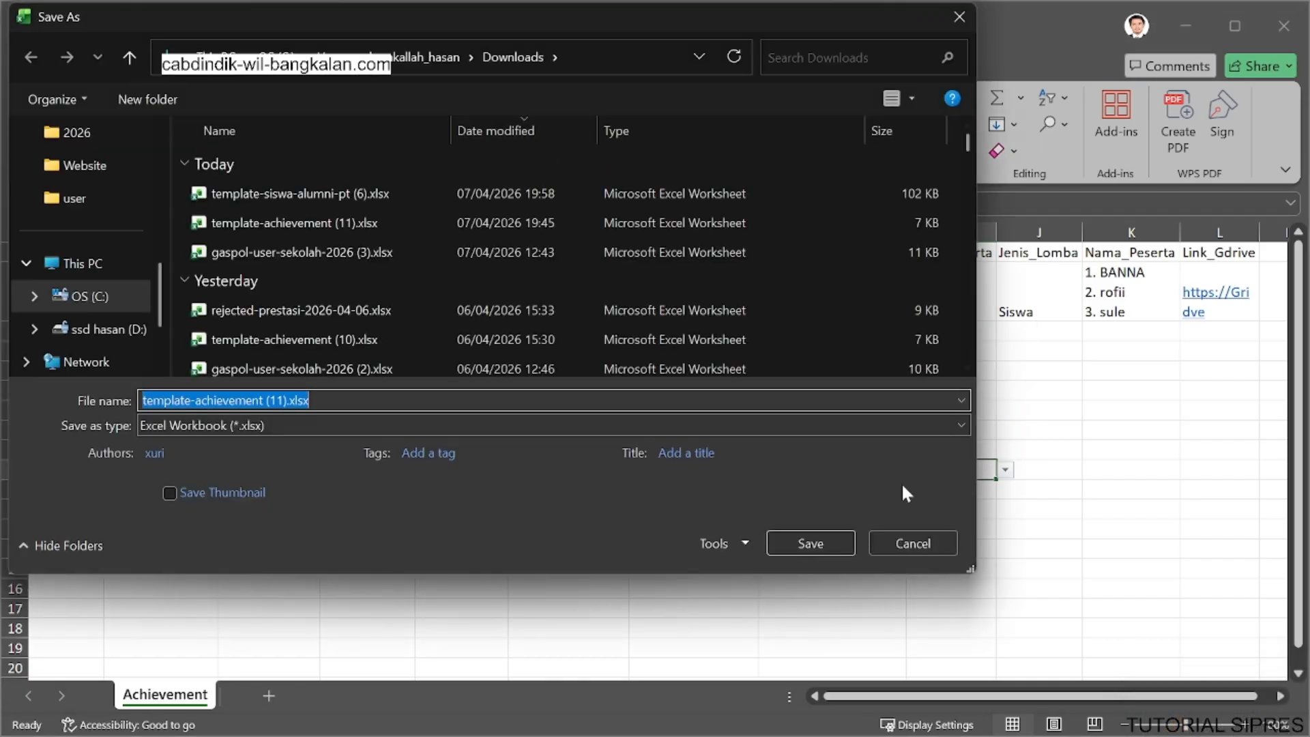
click(359, 222)
click(802, 540)
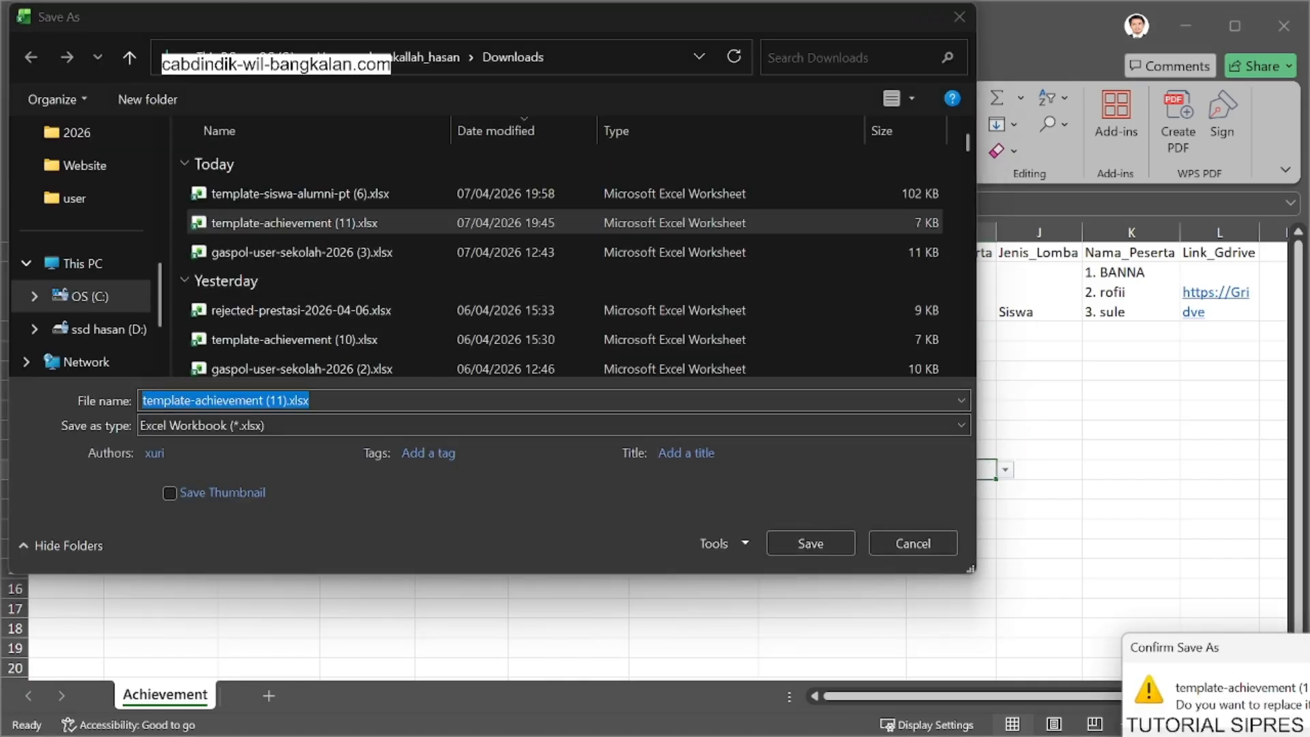
click(1305, 733)
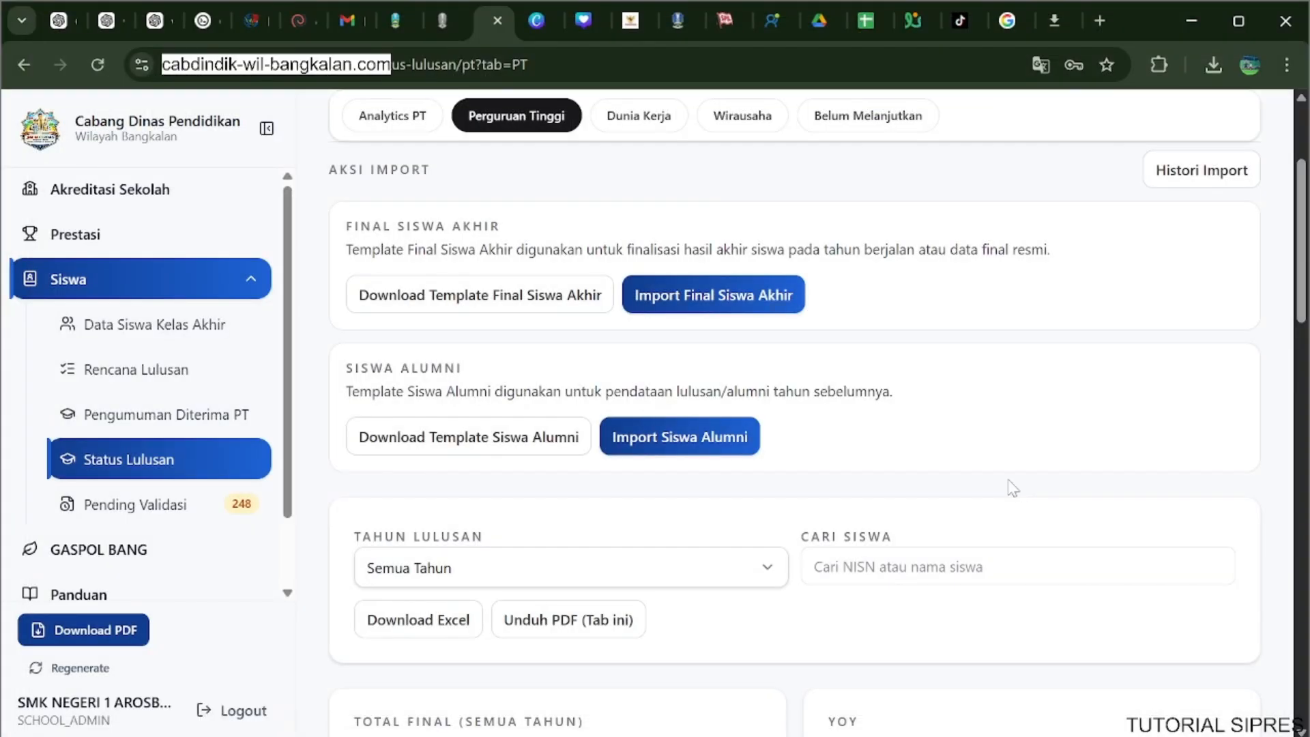
Import template-siswa-alumni-pt (6).xlsx as the Siswa Alumni data for Perguruan Tinggi.
click(681, 452)
click(600, 535)
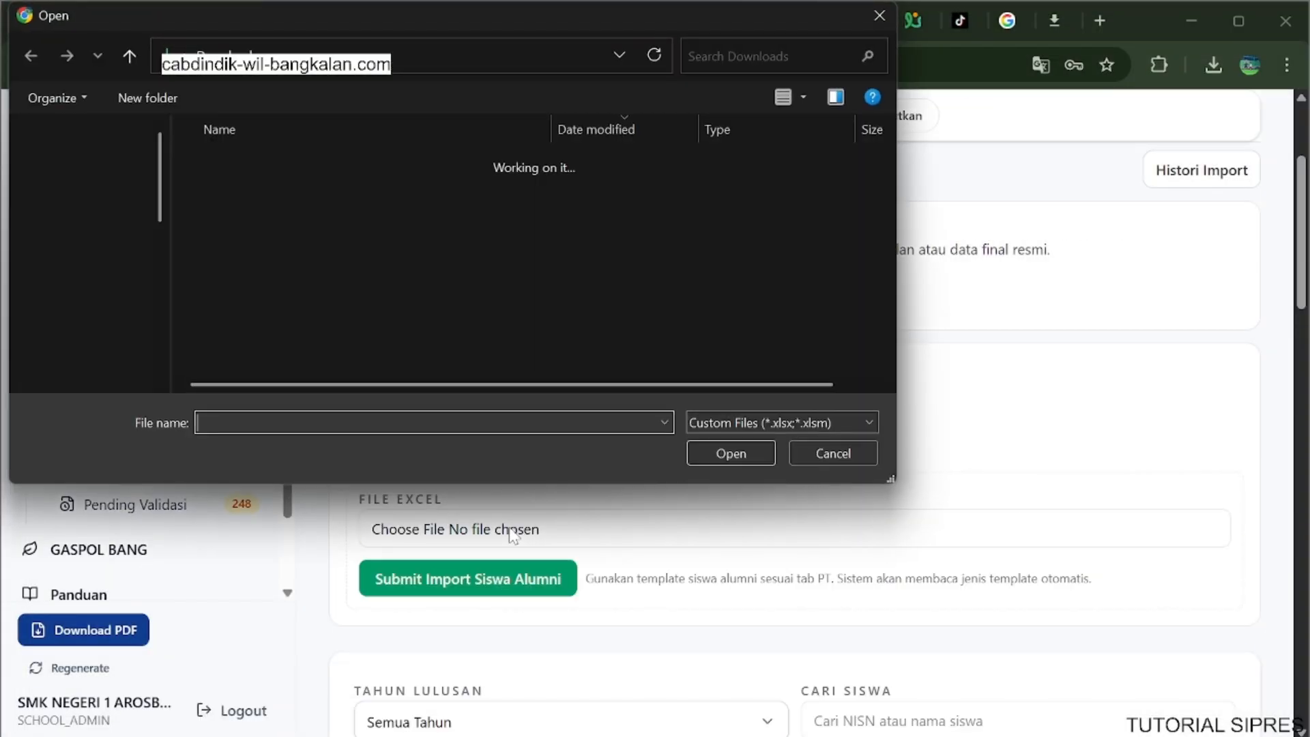
click(363, 221)
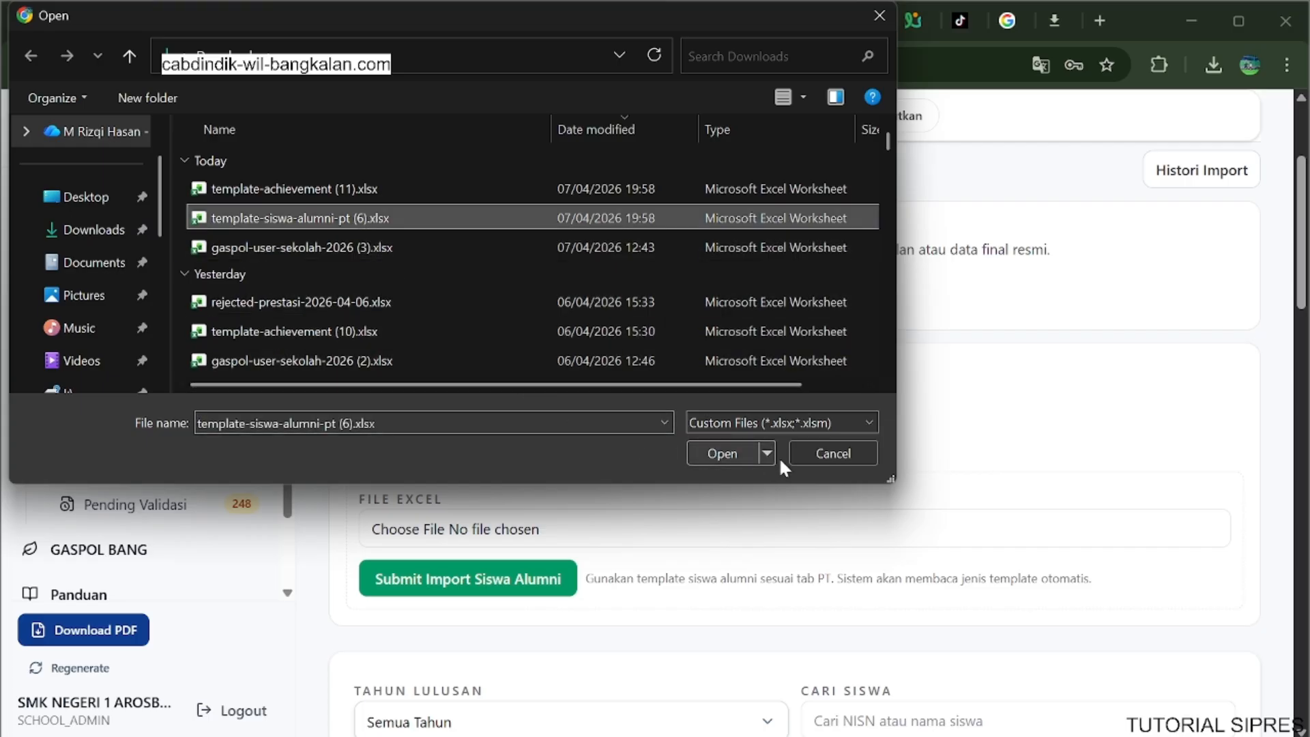
click(712, 451)
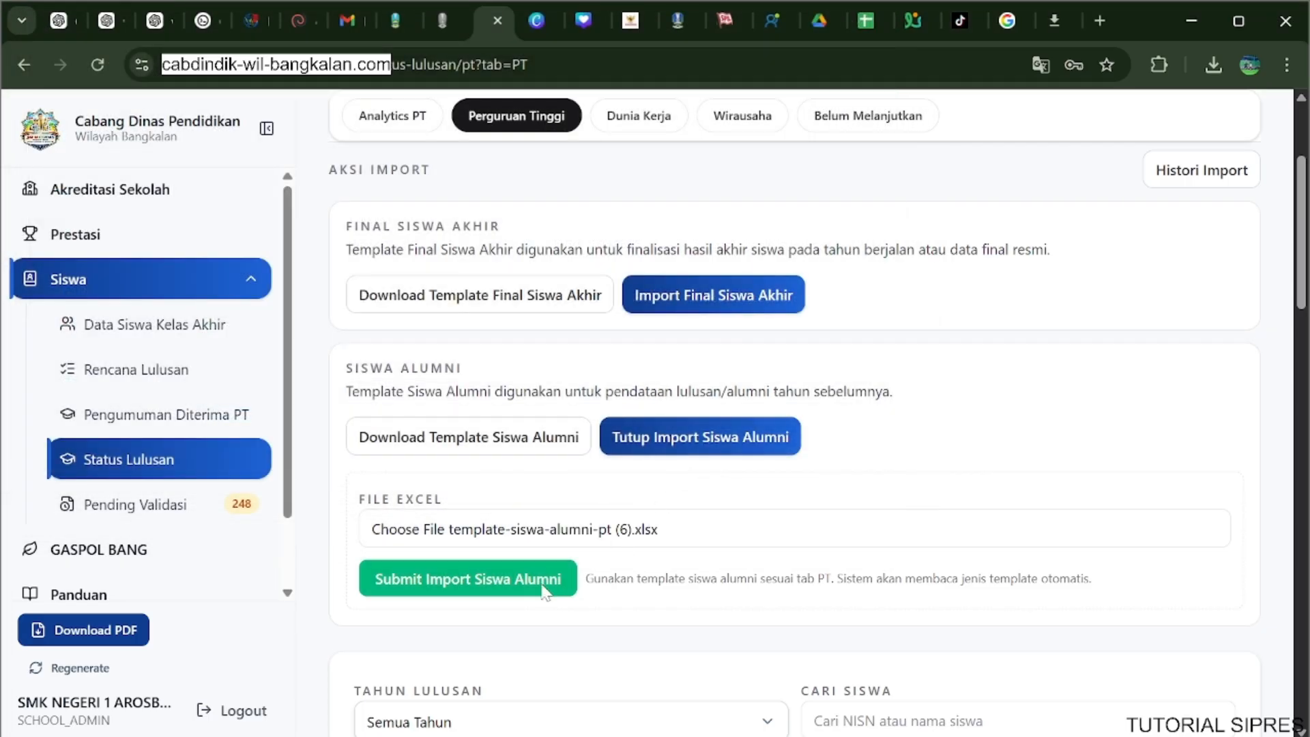
click(546, 583)
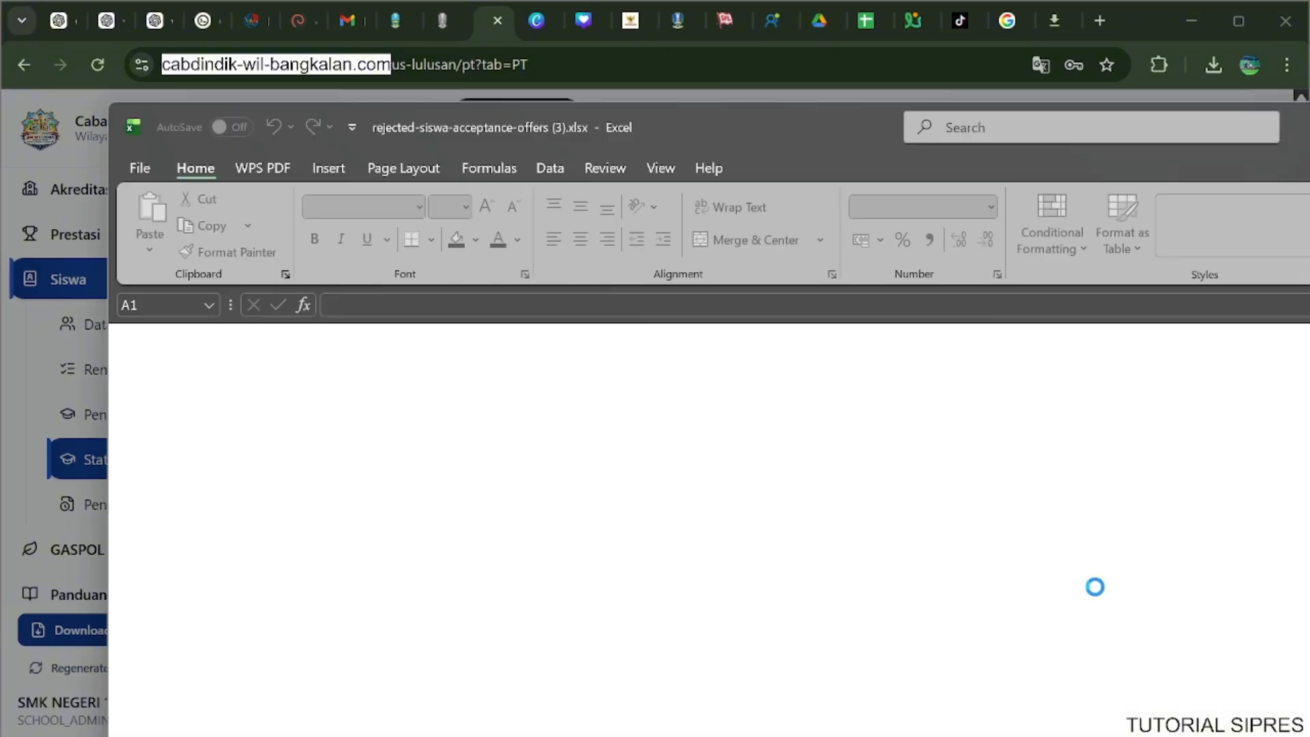
Examine the rejection reason in rejected-siswa-acceptance-offers (3).xlsx and dismiss the import summary.
drag(1309, 136, 4, 2)
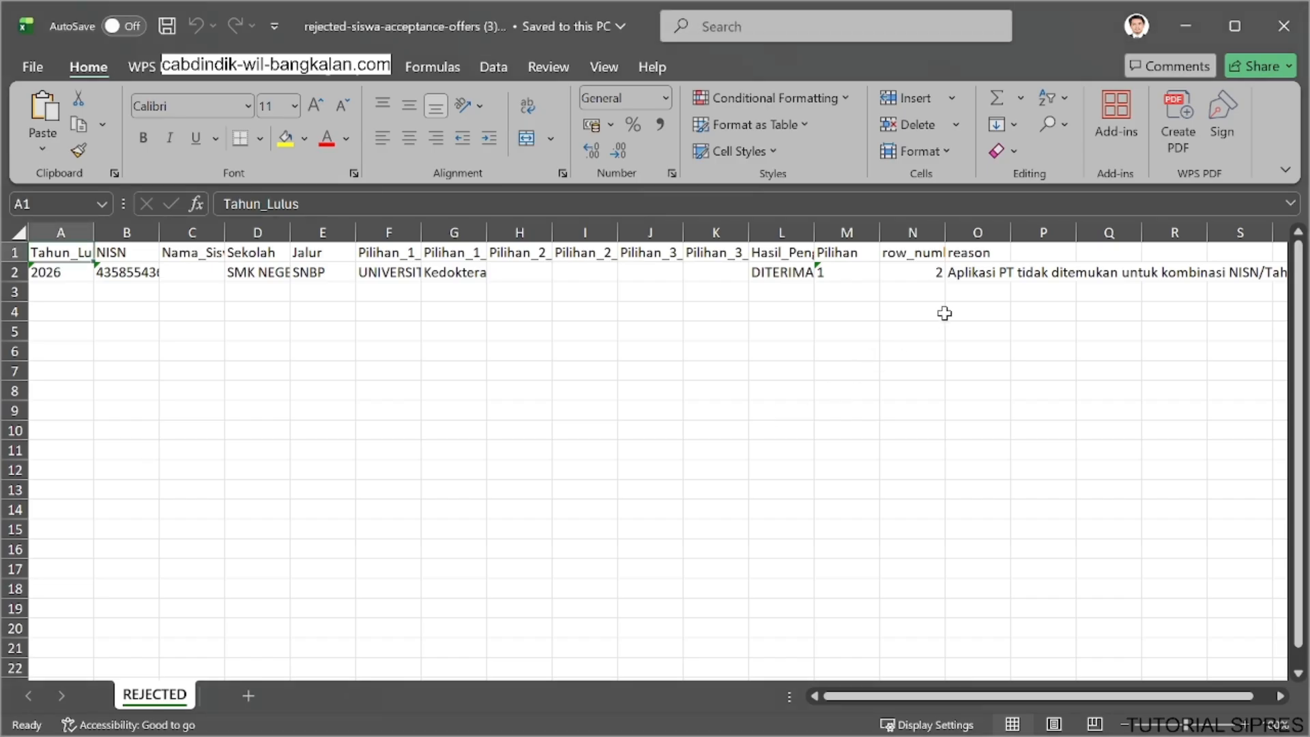
click(980, 272)
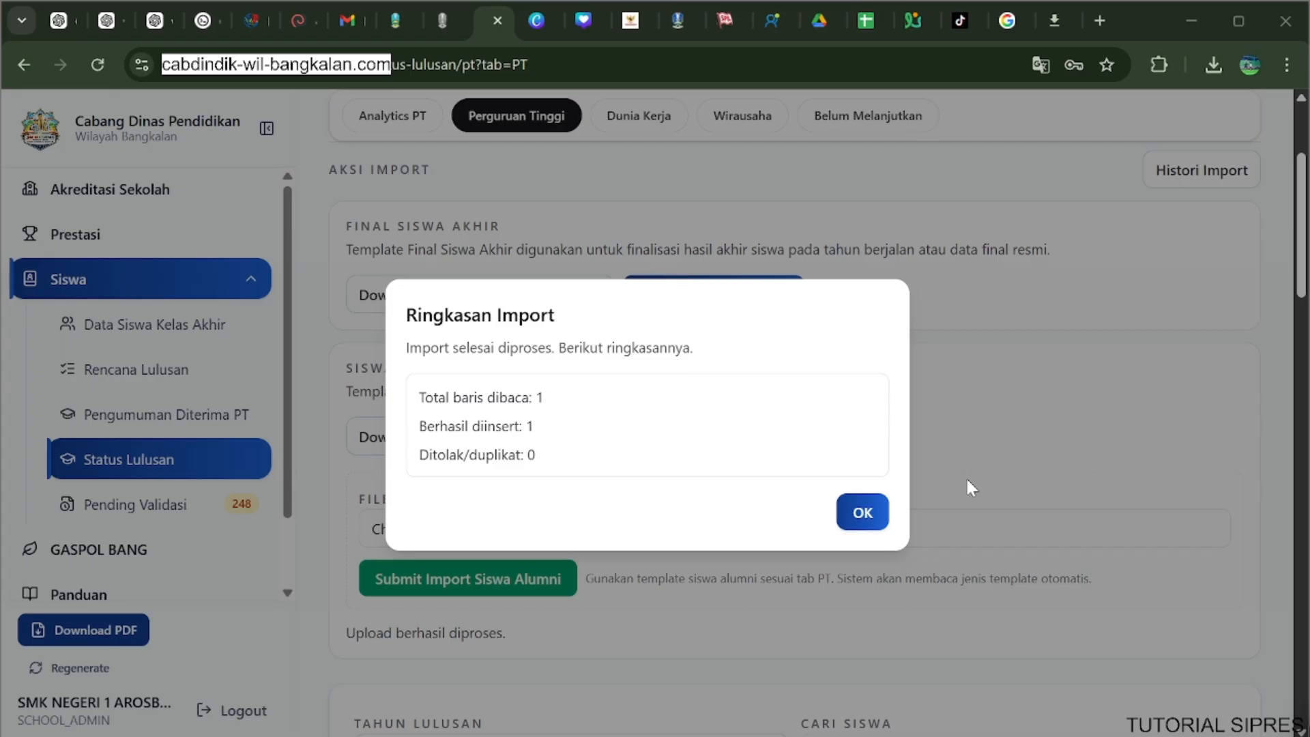
click(849, 522)
Review the template and import options for the Dunia Kerja and Wirausaha graduate categories.
scroll(361, 414, up, 2)
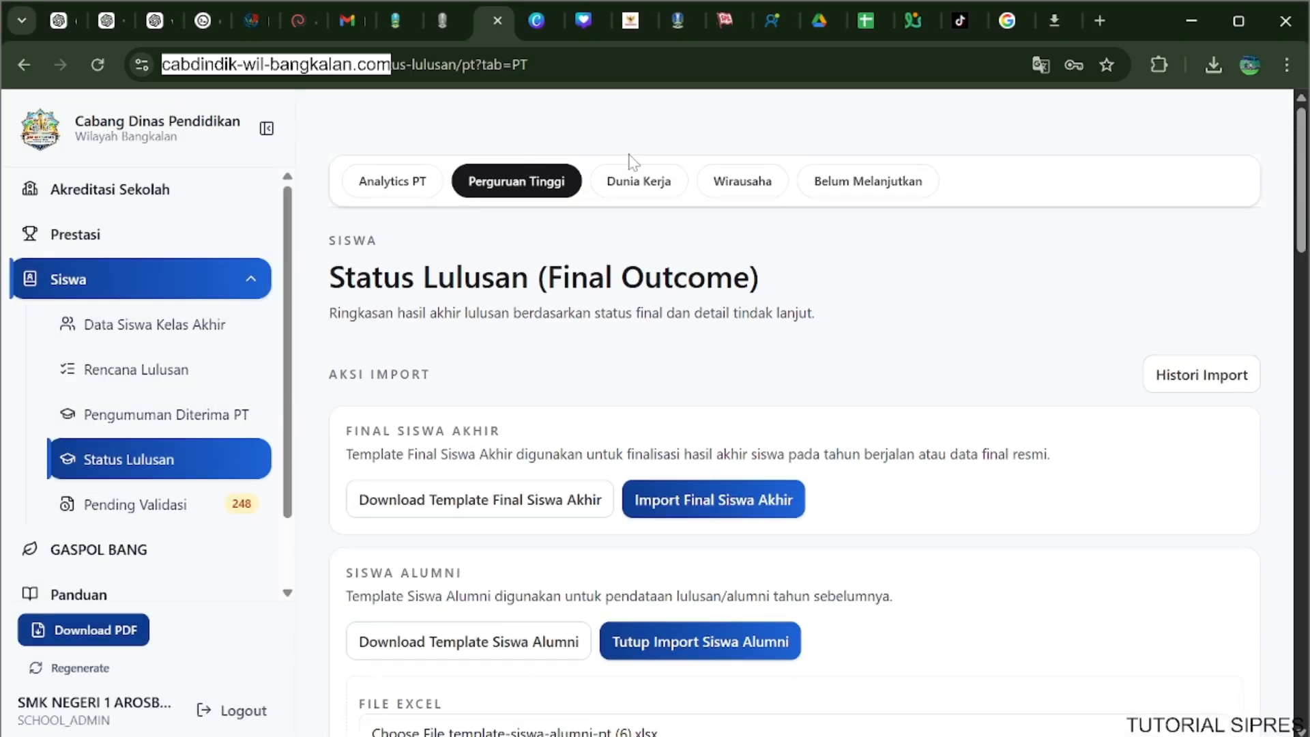
click(639, 184)
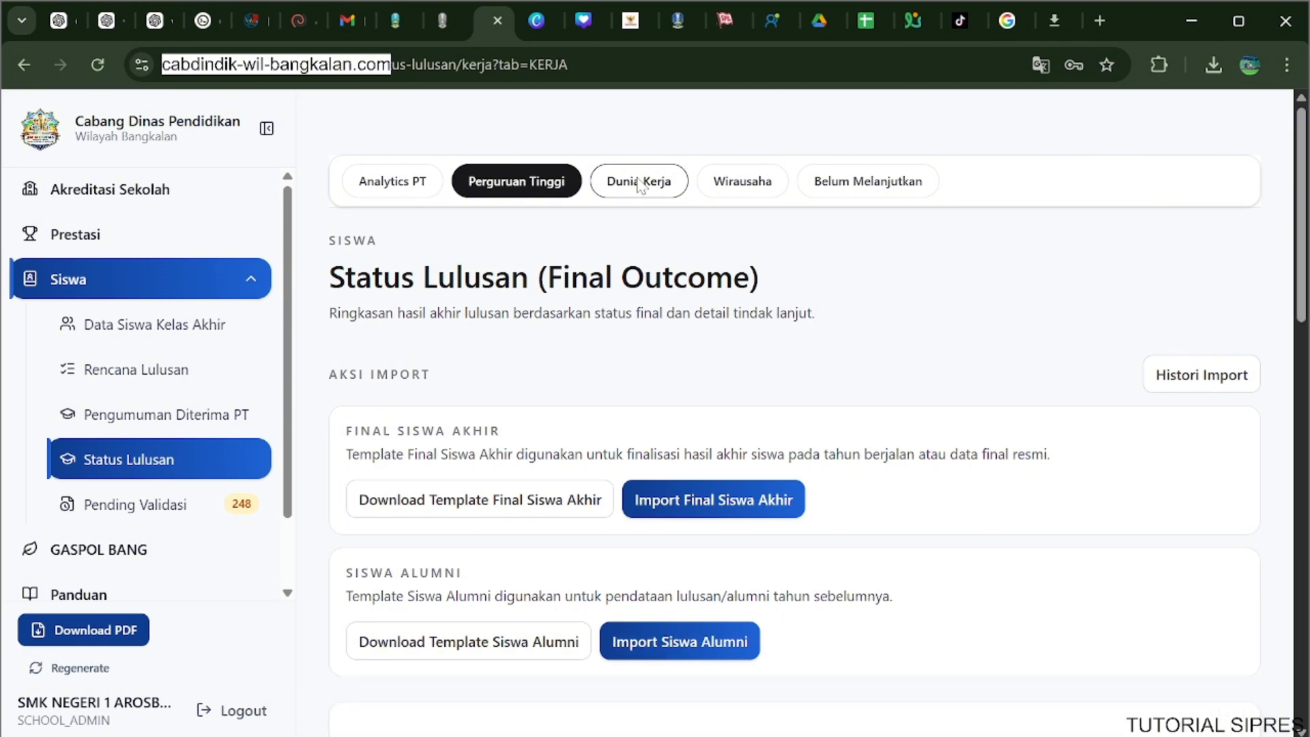
scroll(637, 341, down, 3)
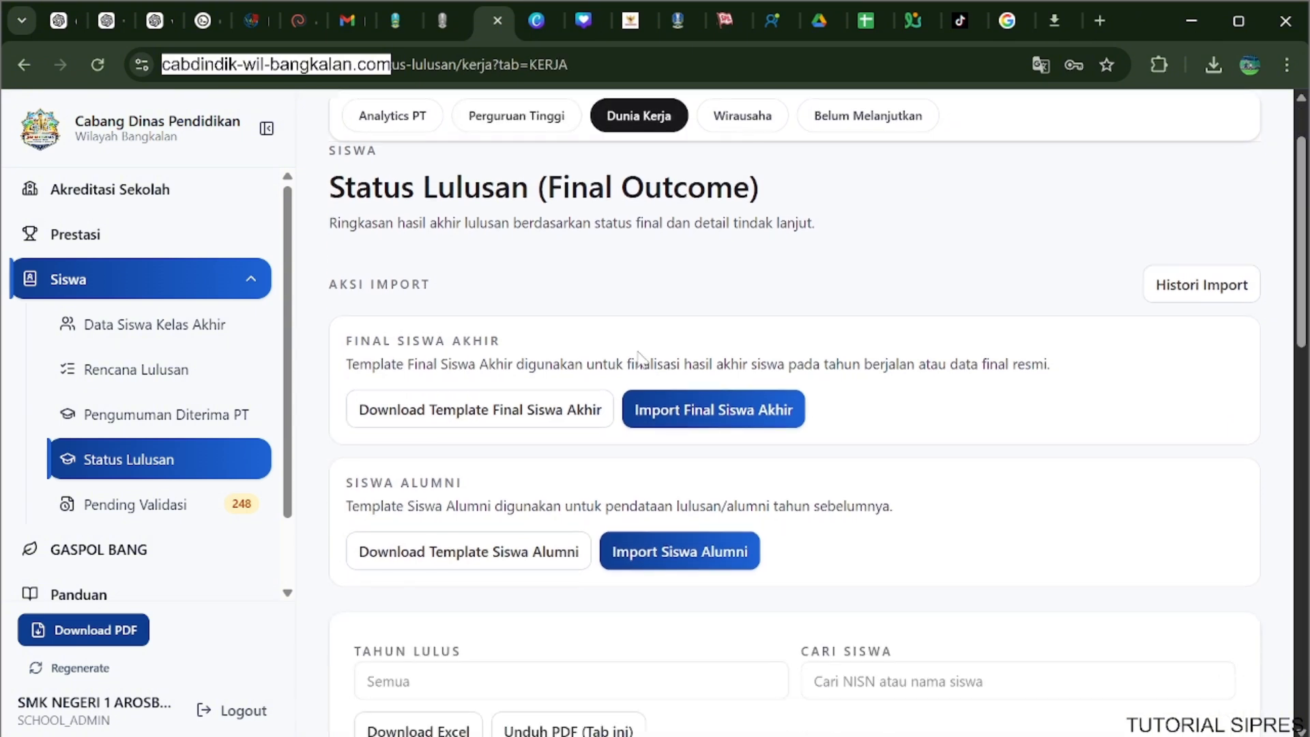
scroll(641, 355, up, 3)
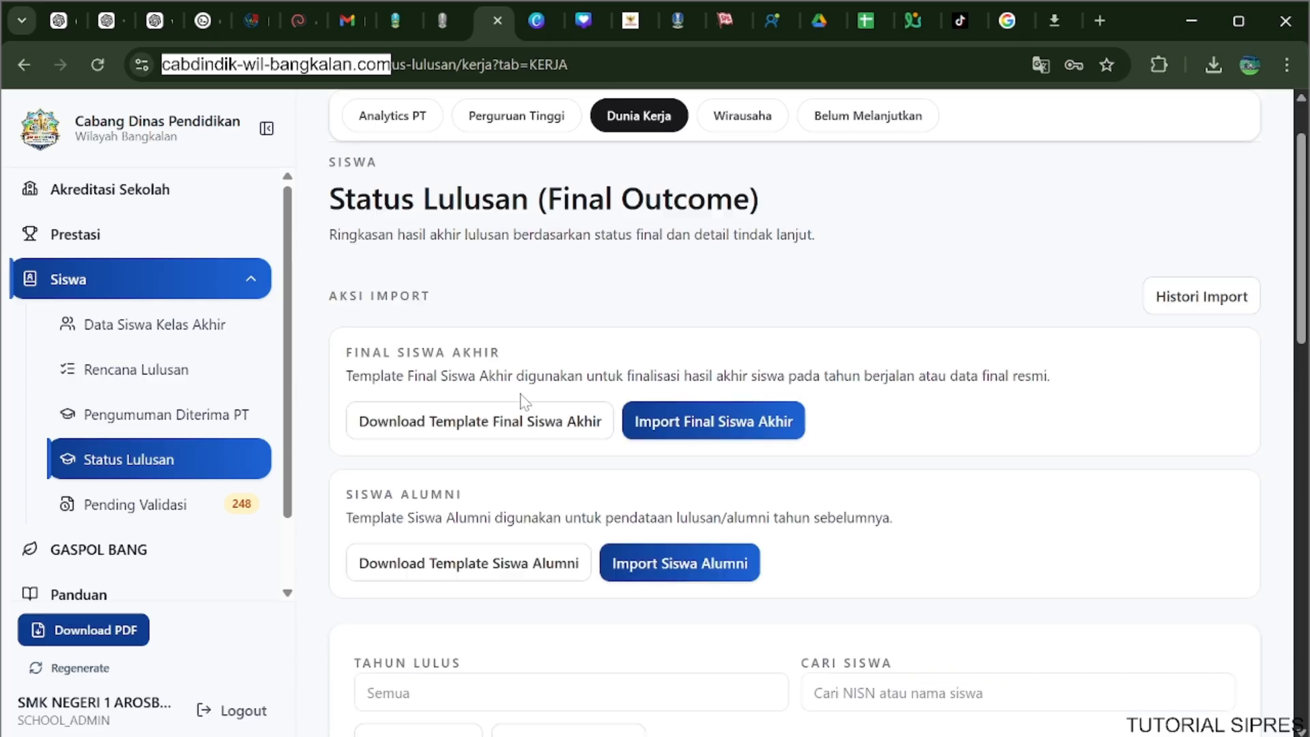
click(745, 180)
scroll(645, 365, down, 3)
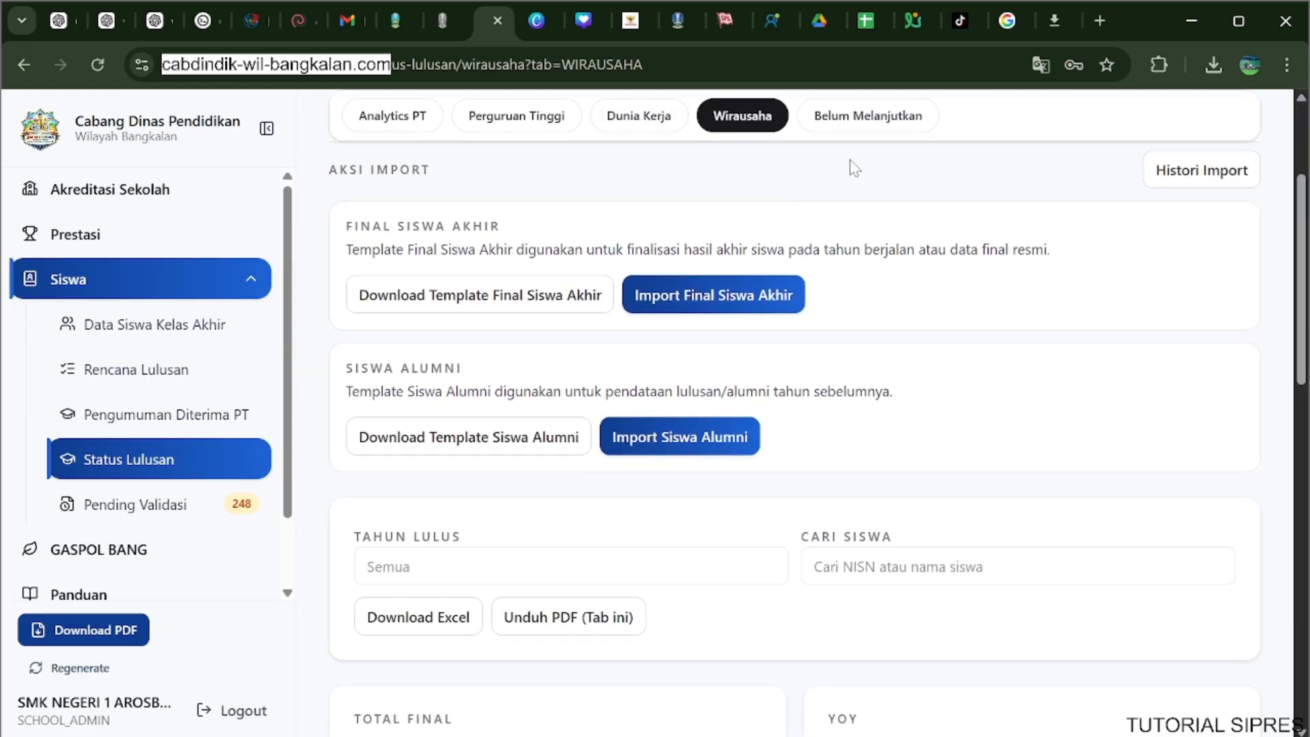
Download the Siswa Alumni template for the Belum Melanjutkan category.
click(863, 122)
scroll(837, 285, down, 2)
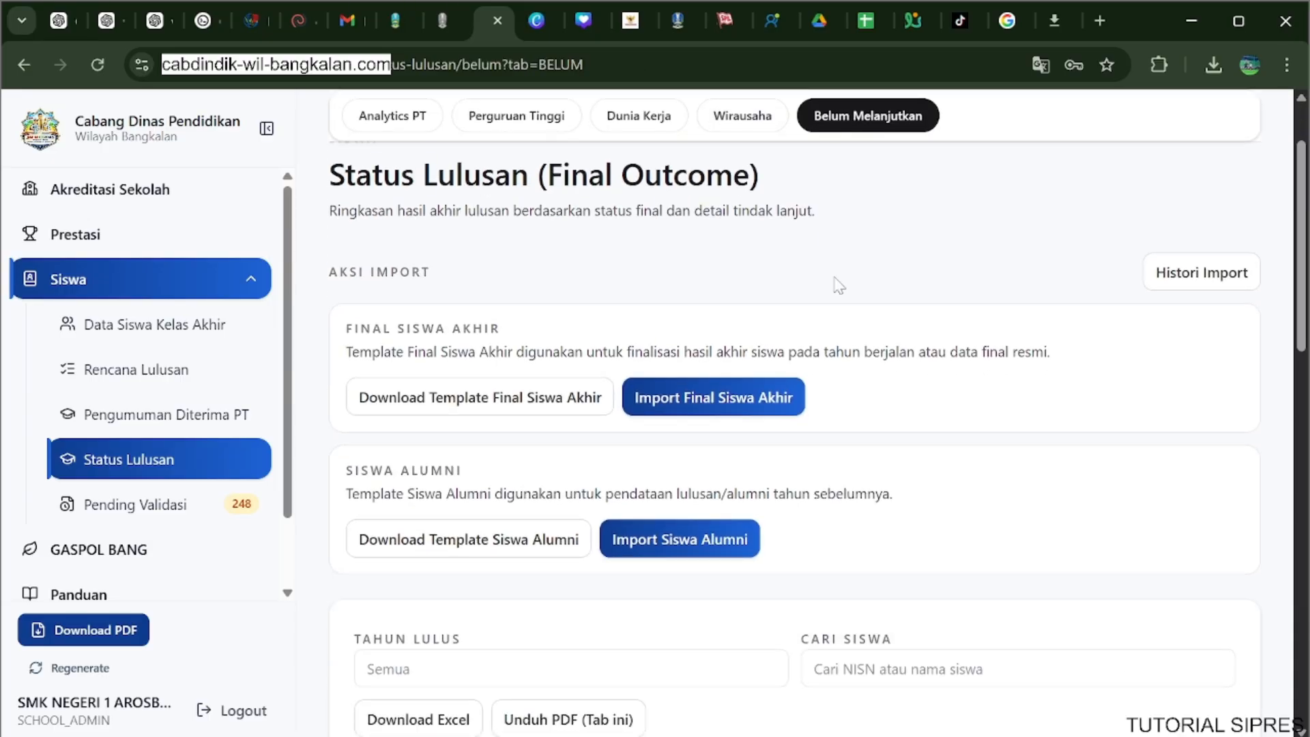
scroll(838, 284, down, 3)
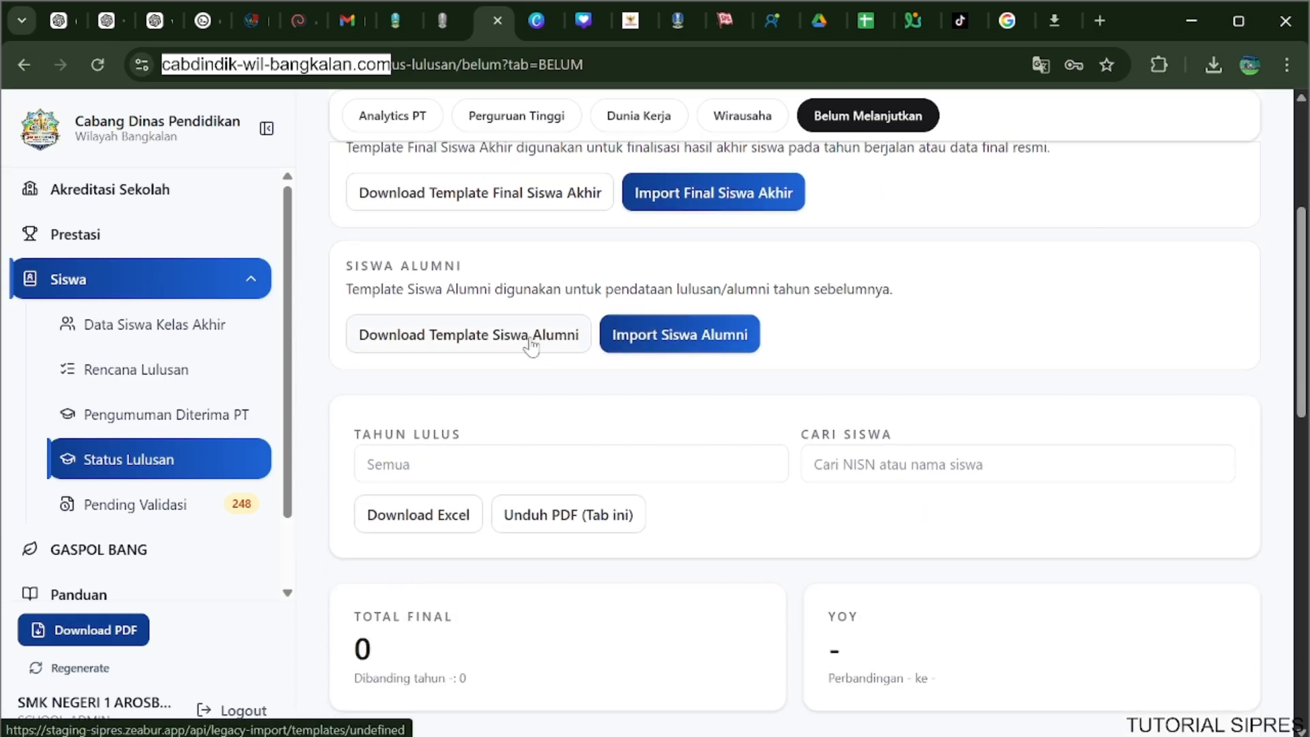
scroll(531, 346, down, 7)
scroll(531, 345, up, 7)
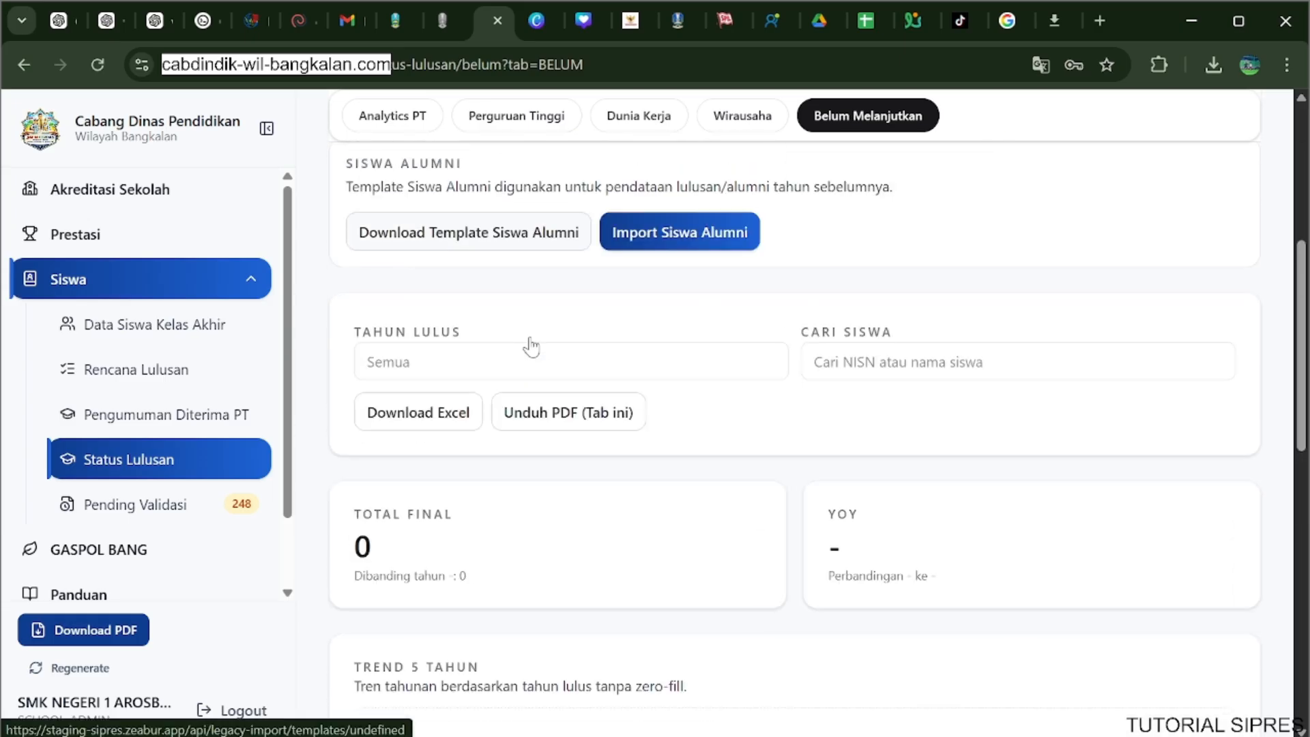
click(533, 339)
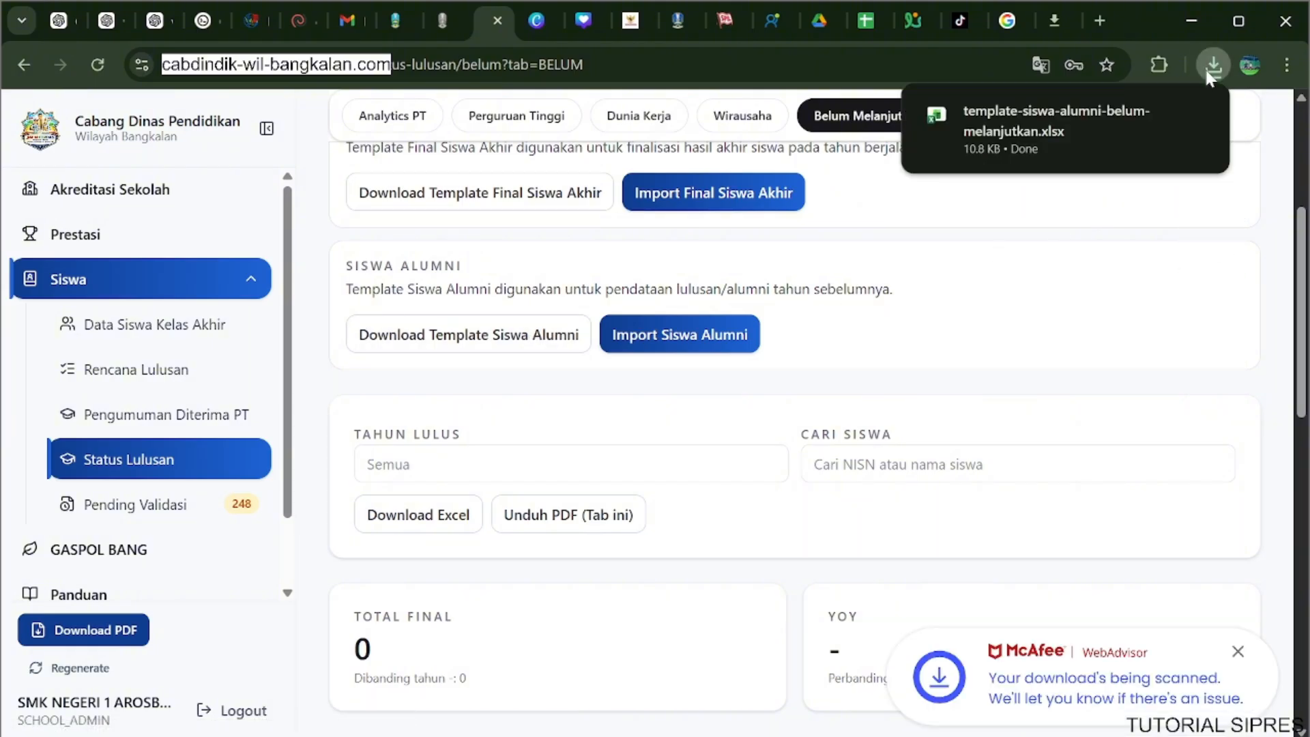
Open template-siswa-alumni-belum-melanjutkan.xlsx in Excel, enable editing and fit the window to the screen.
click(1081, 127)
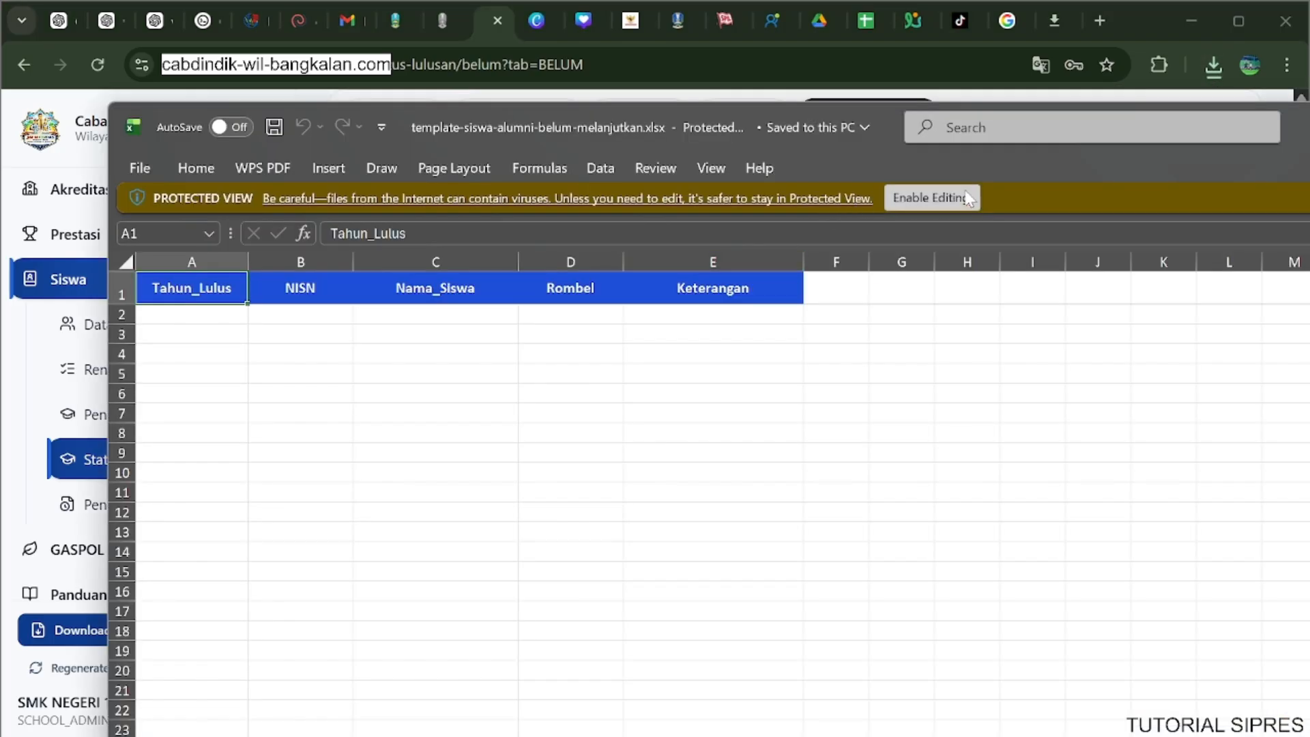
click(963, 191)
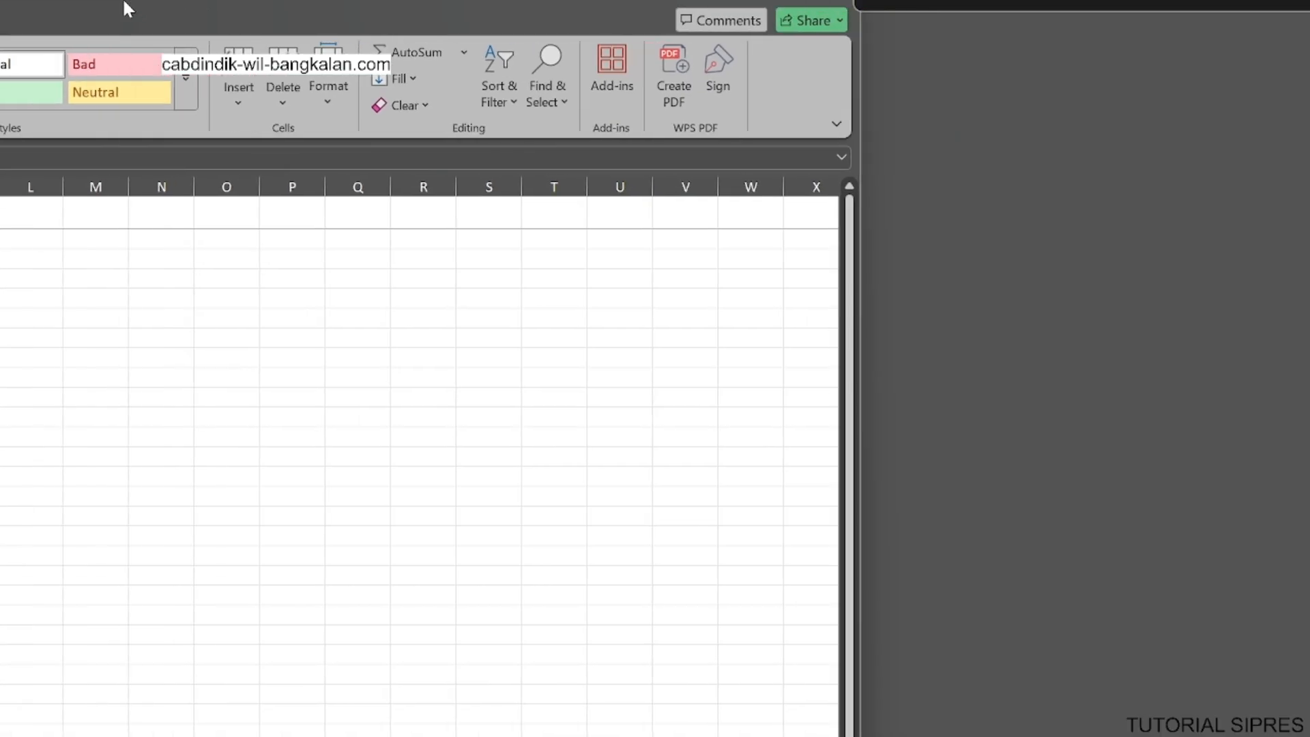
drag(124, 2, 0, 0)
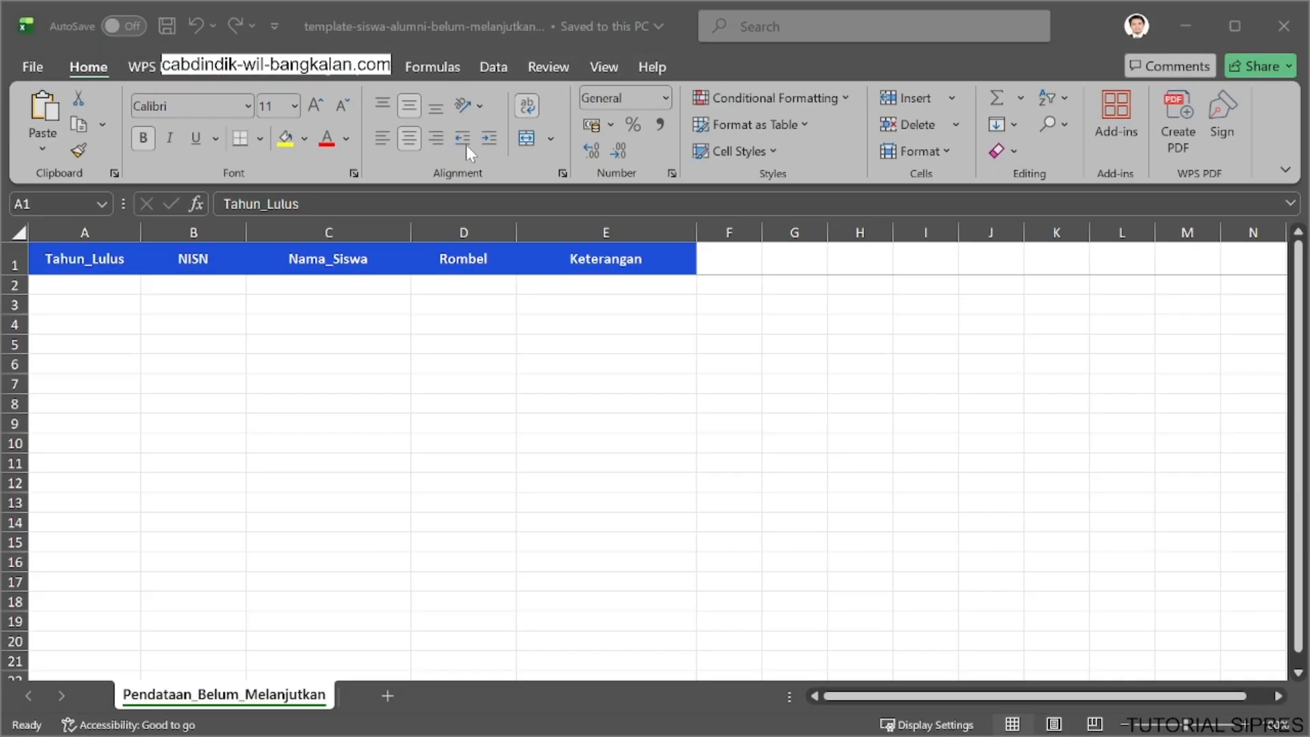
Enter graduation year 2024, the student's NISN and the student's name in the first data row of the template.
click(105, 289)
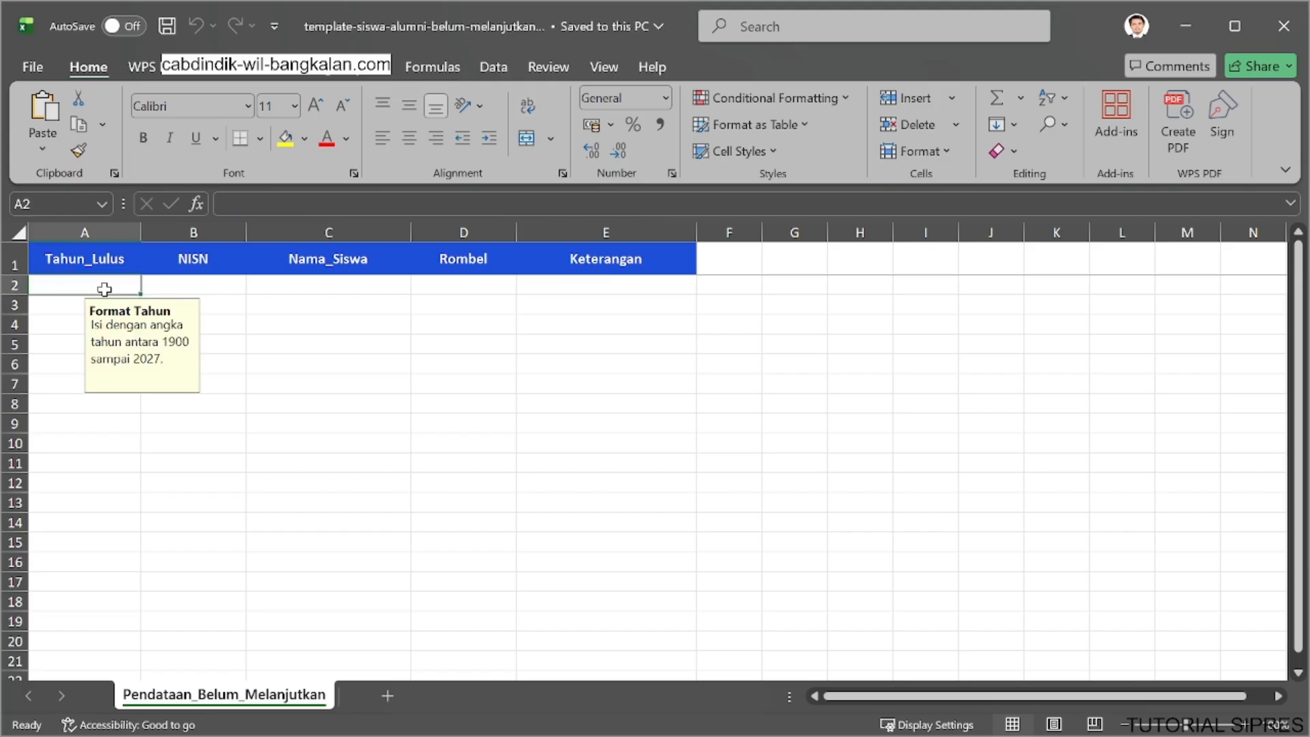
text(202)
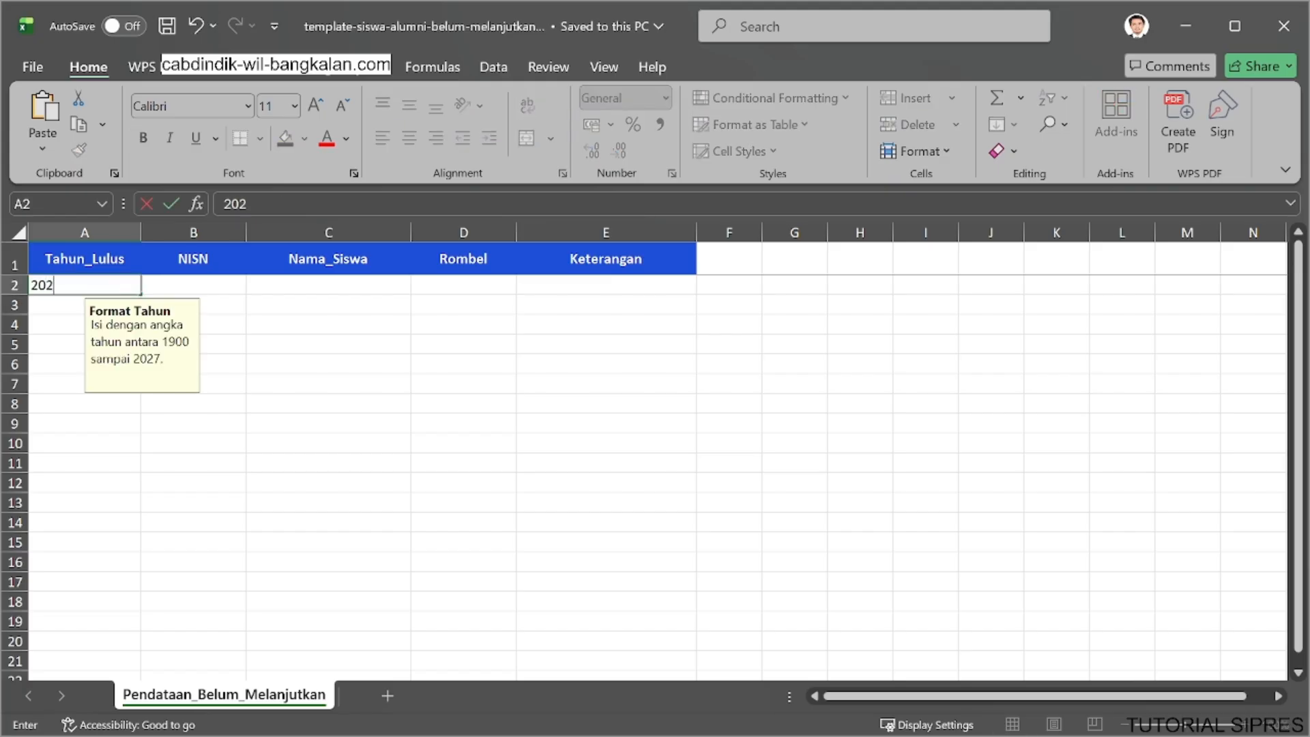
text(4)
click(174, 289)
text(21)
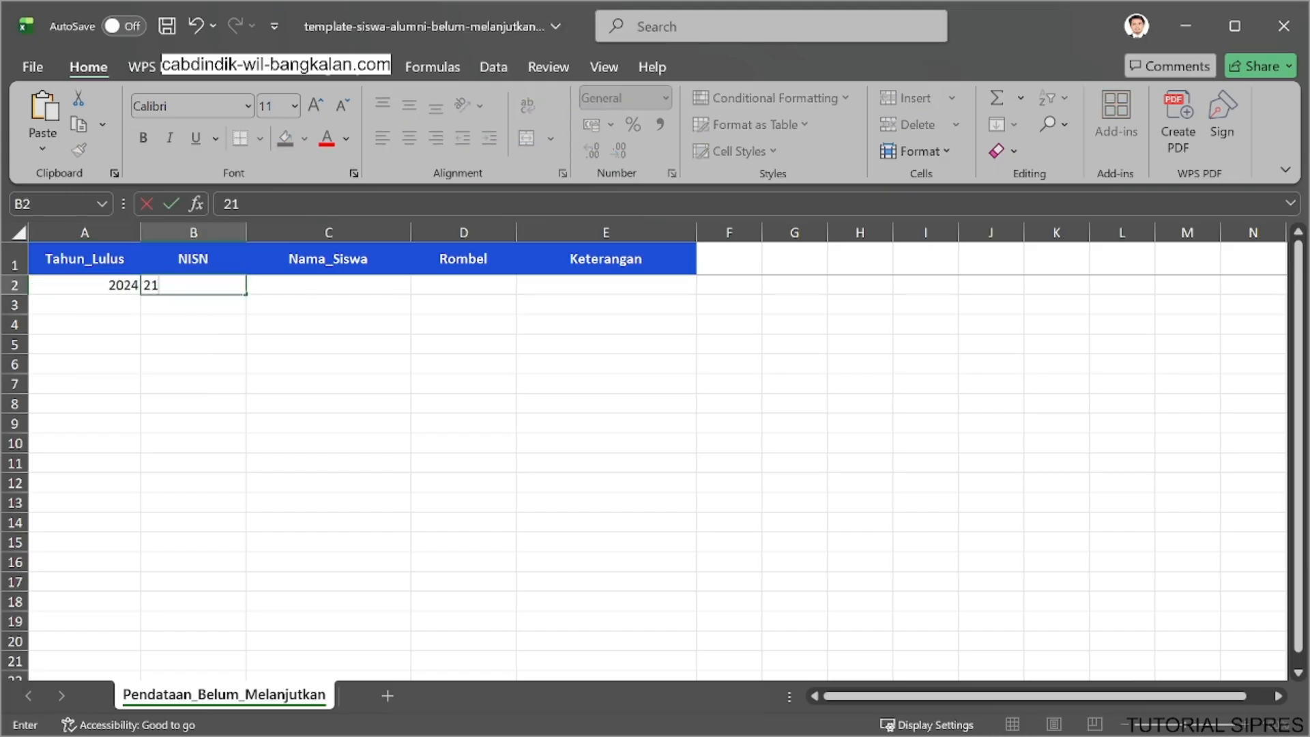
text(212121)
click(300, 285)
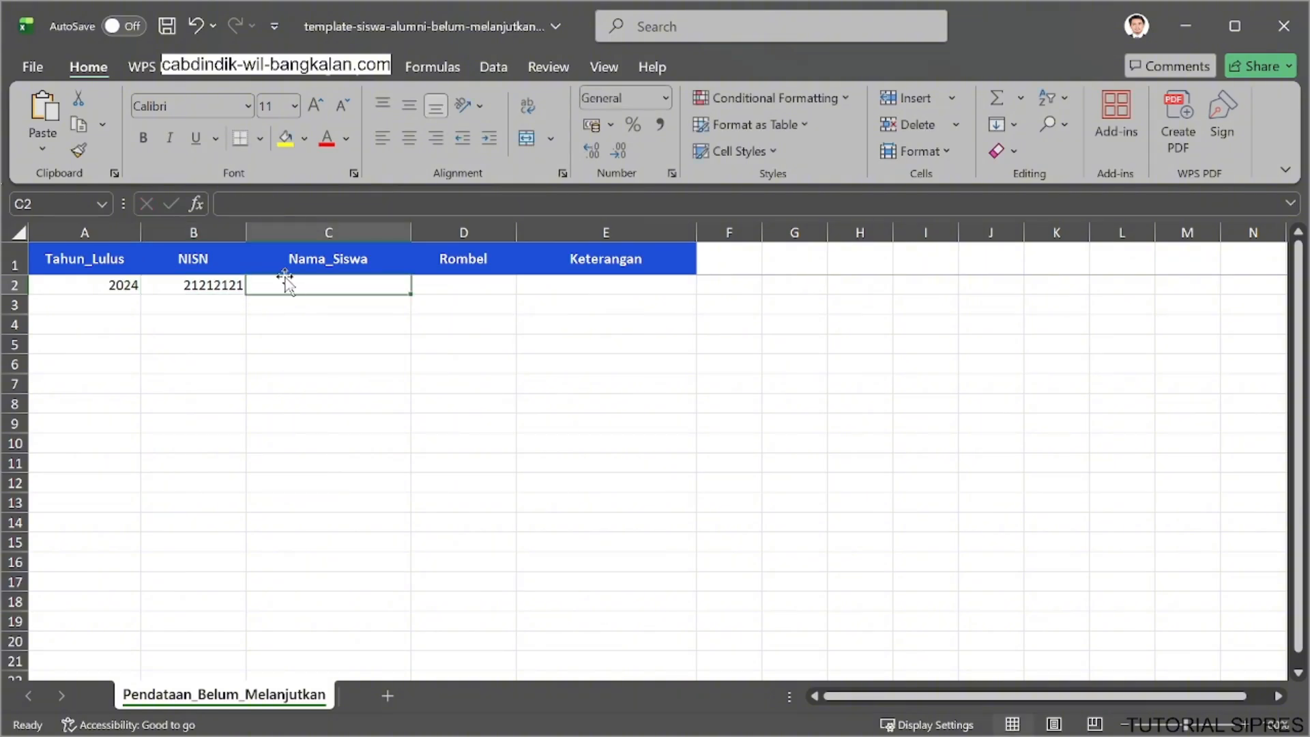
text(joko)
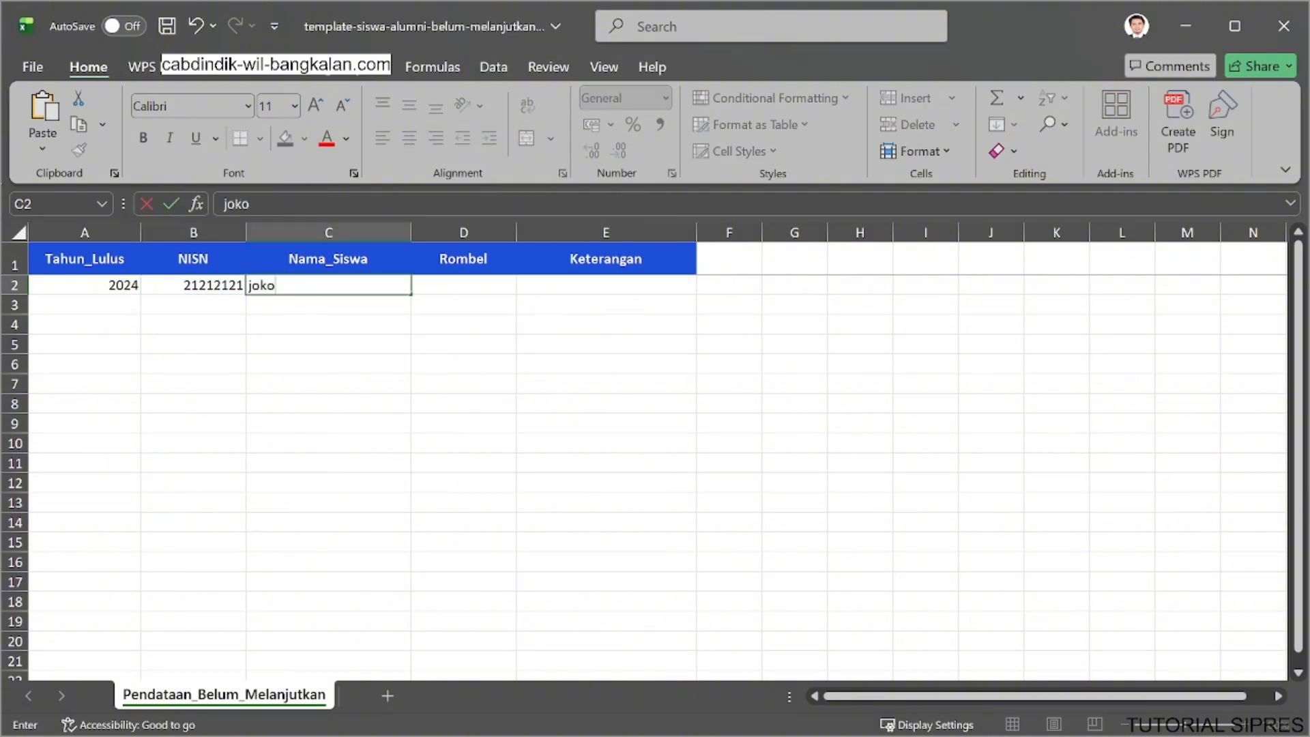
Set the student's Rombel to XII Desain Komunikasi Visual, then save and close the workbook.
click(453, 269)
click(464, 285)
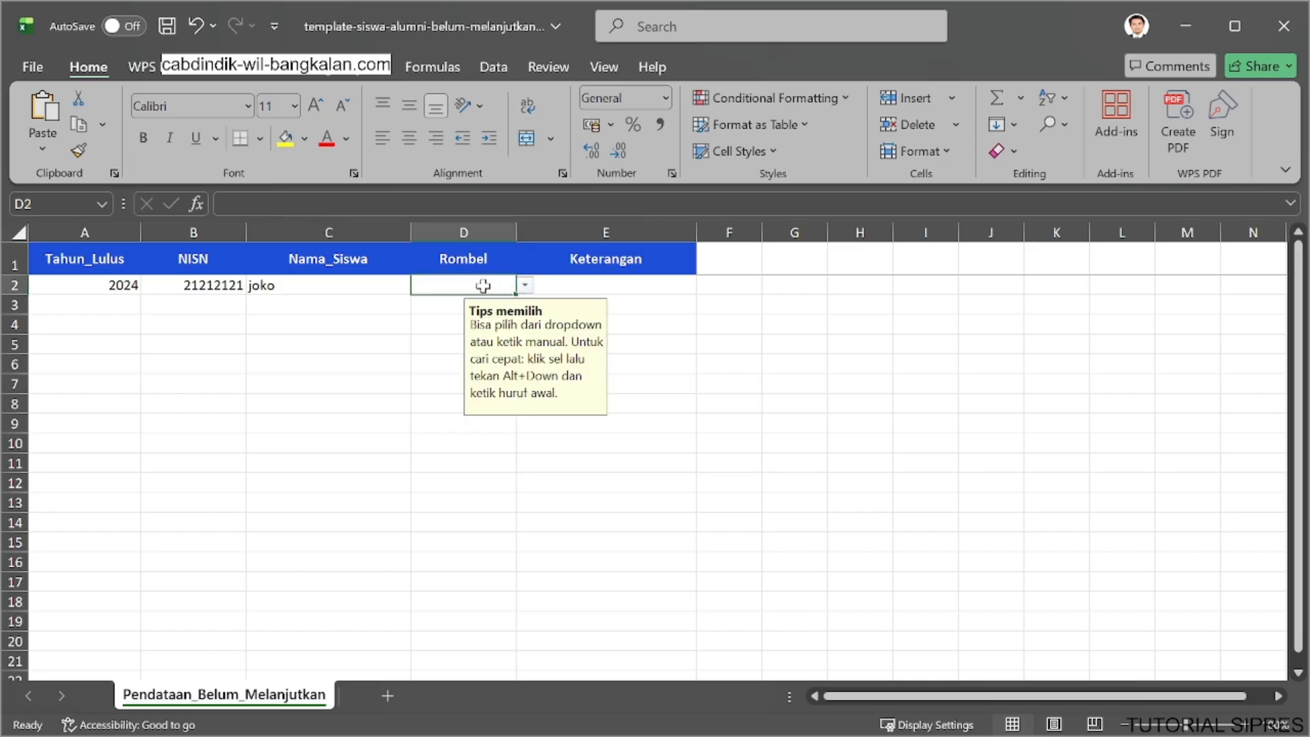
text(vis)
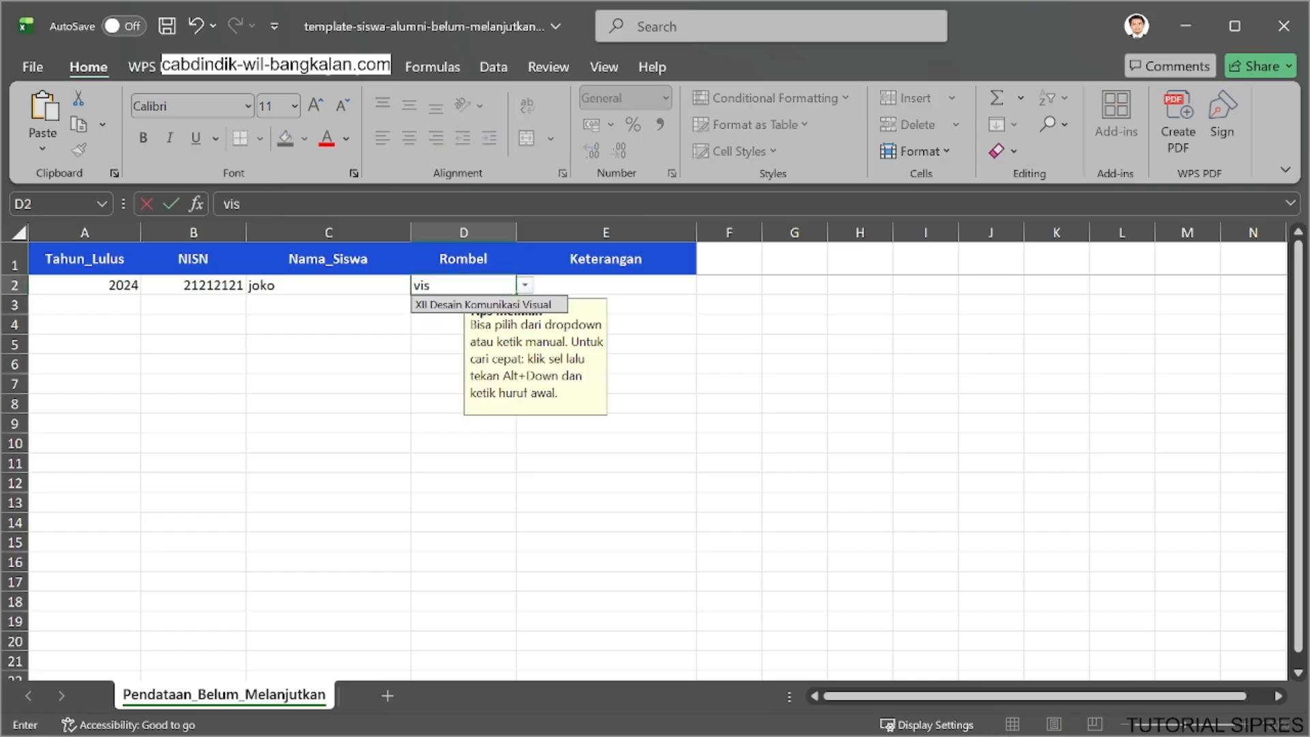
click(491, 305)
click(607, 285)
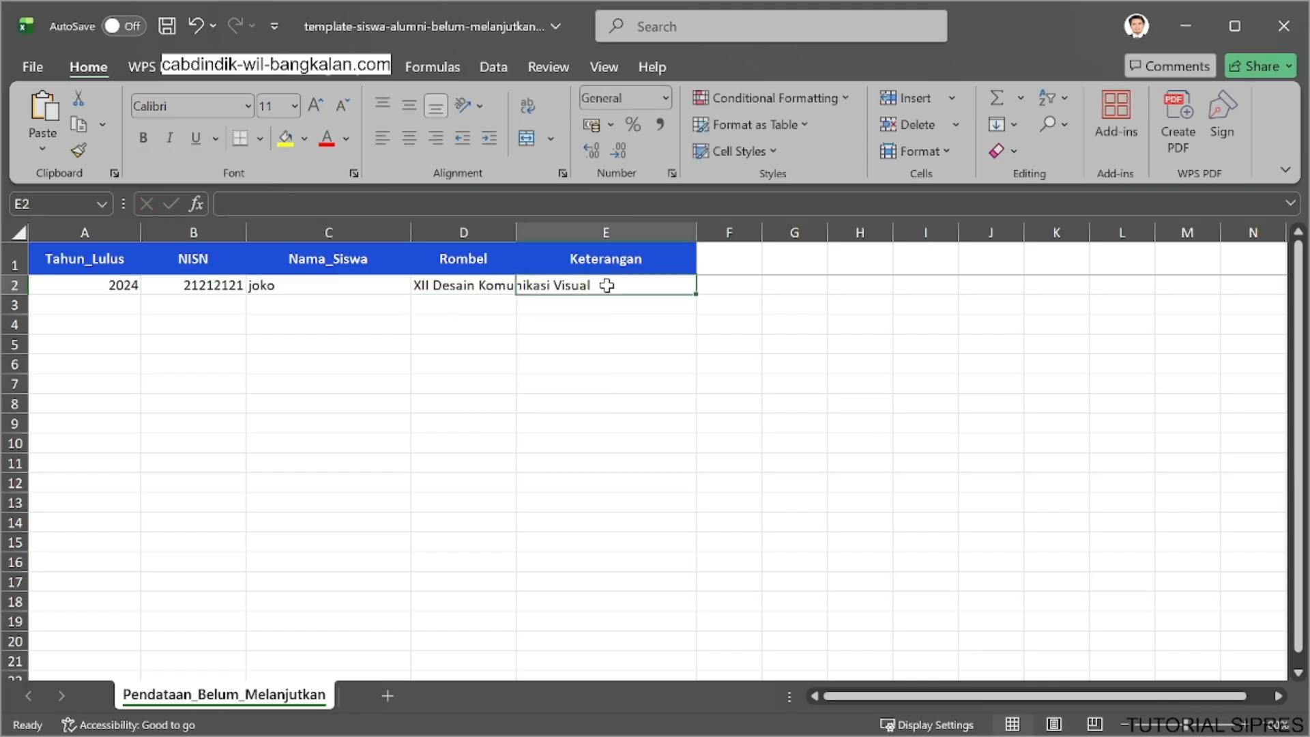
key(ctrl+s)
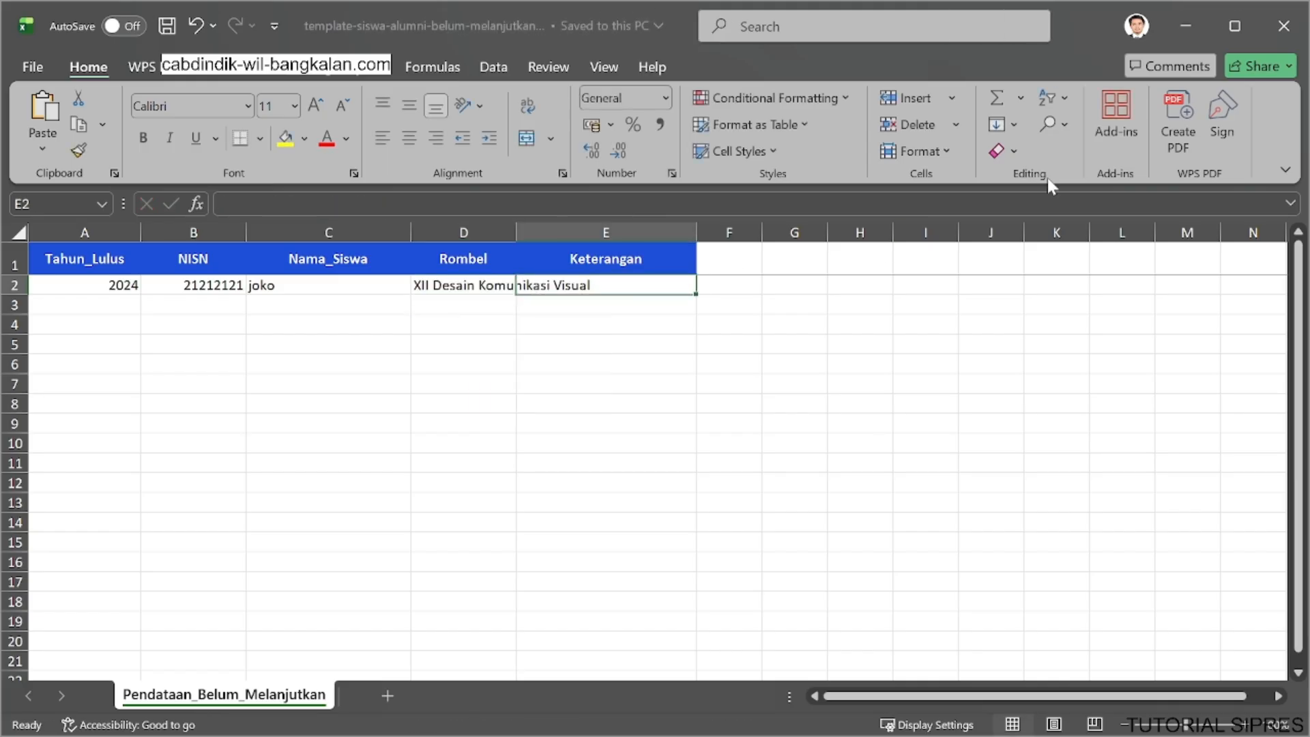
click(1266, 18)
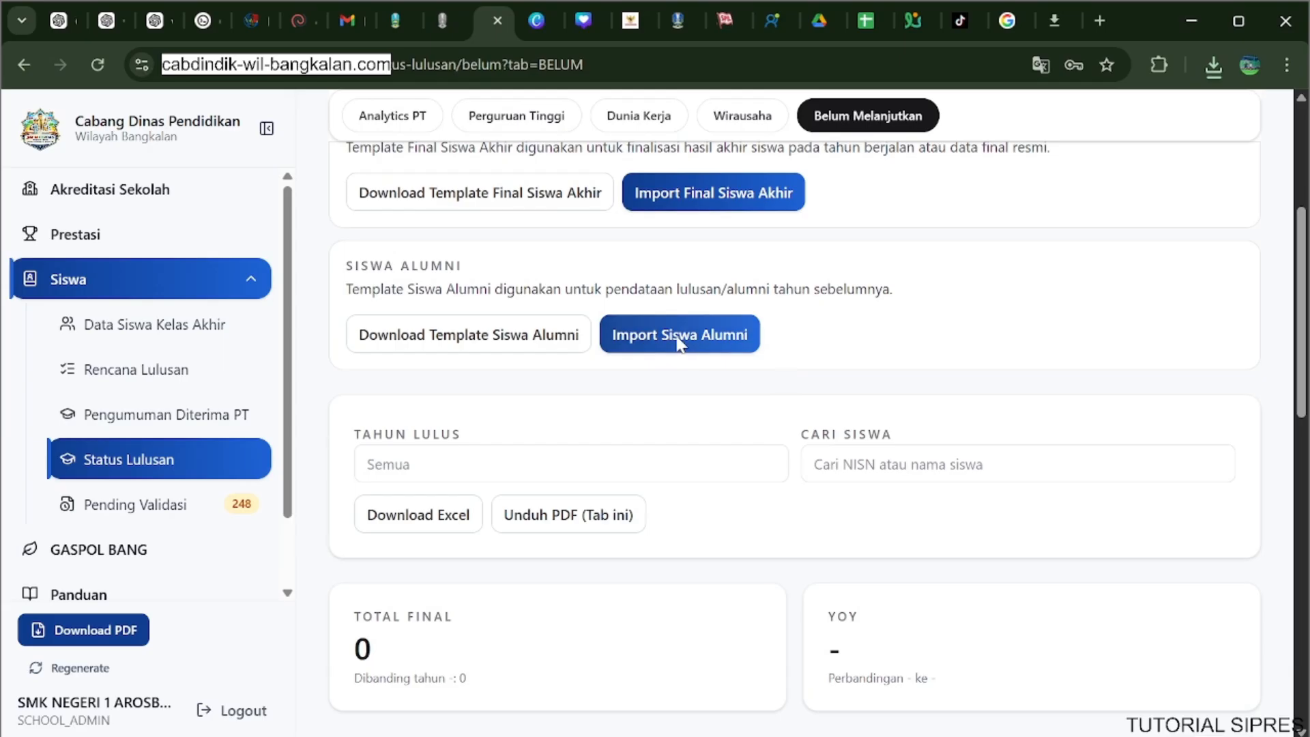
Import template-siswa-alumni-belum-melanjutkan.xlsx as Siswa Alumni data for the Belum Melanjutkan category in the browser.
click(679, 338)
click(475, 413)
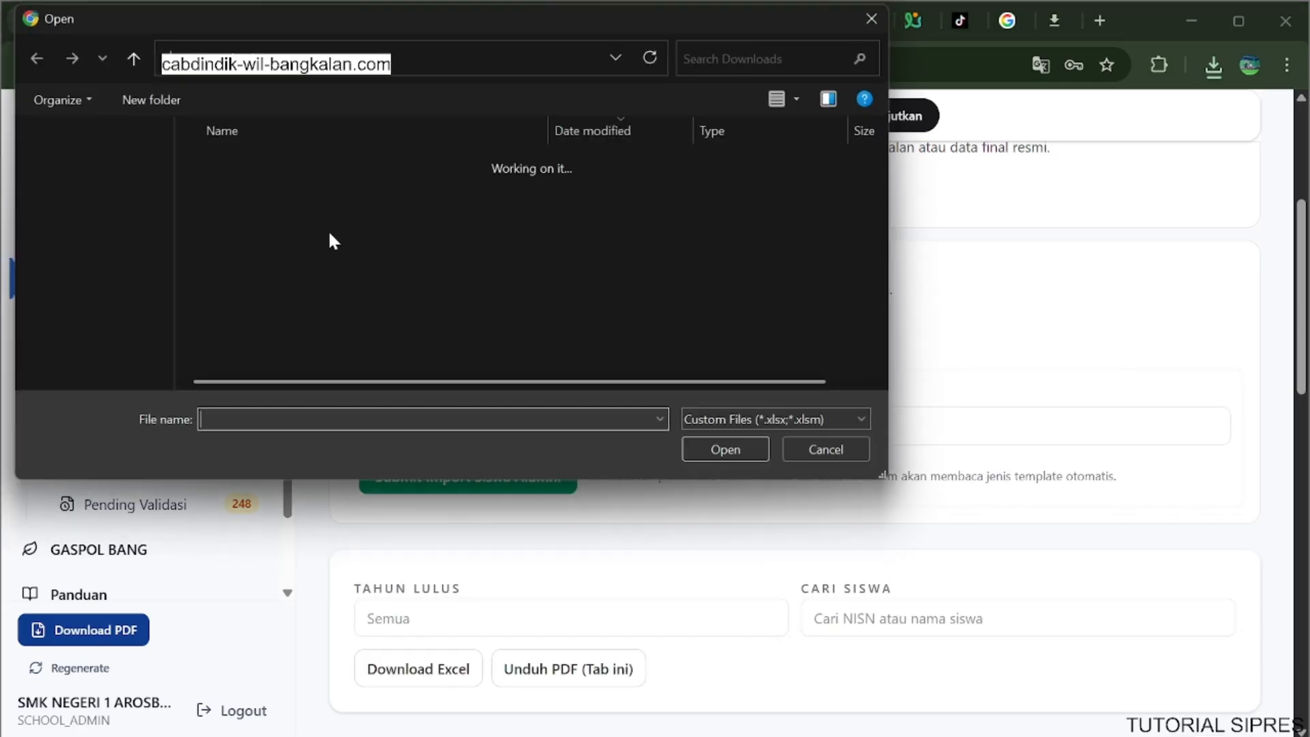
click(317, 189)
click(722, 453)
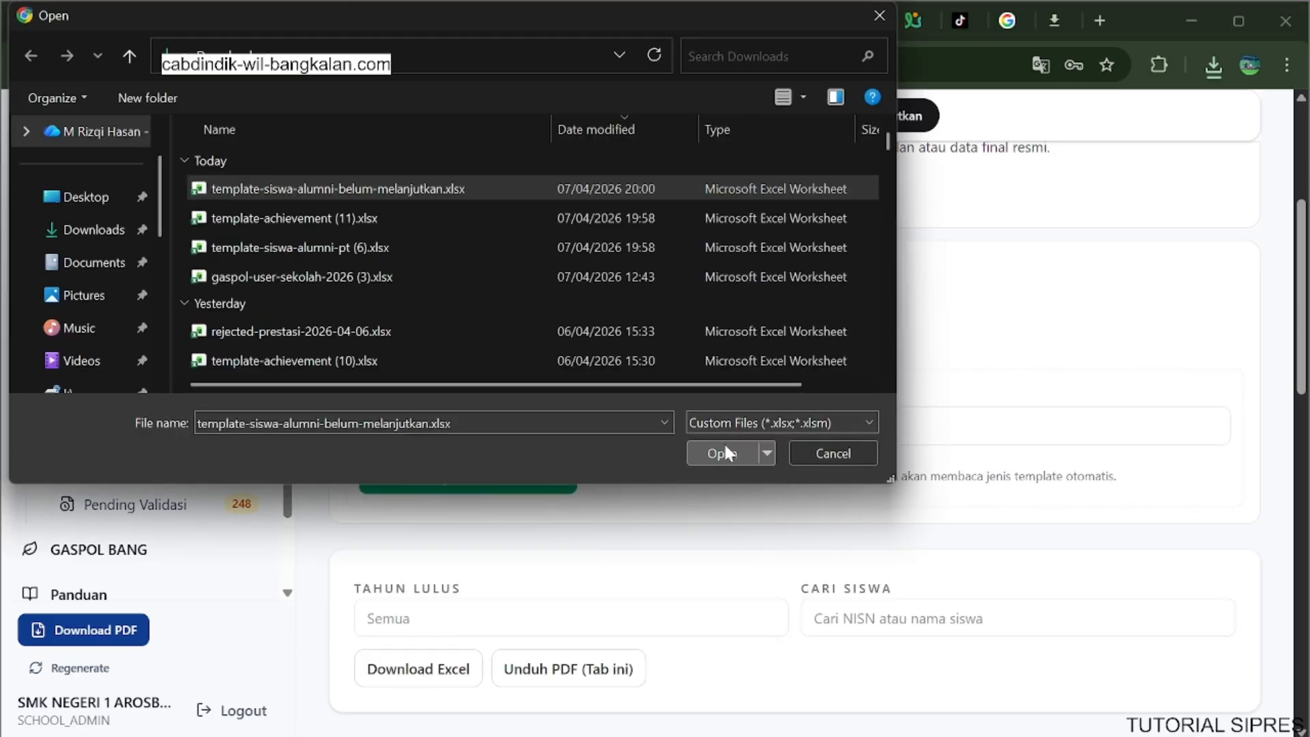
click(509, 474)
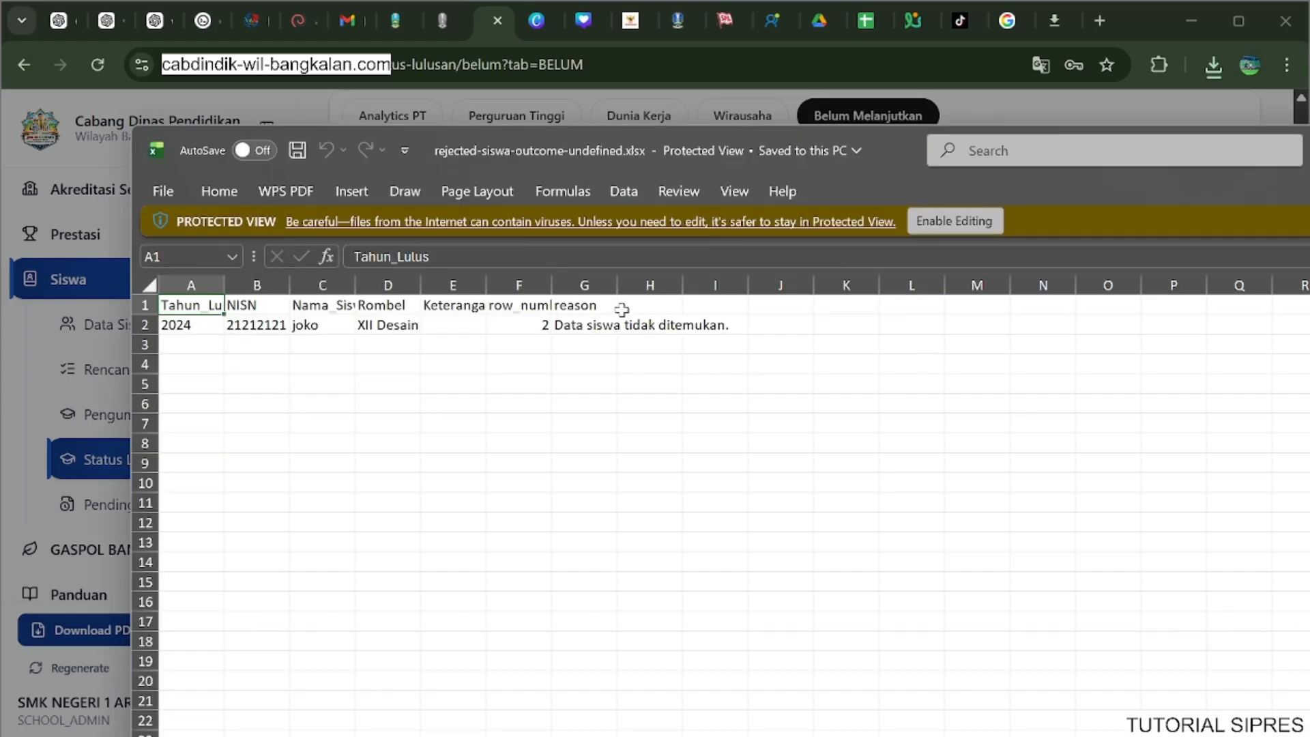
Examine the rejection reason in rejected-siswa-outcome-undefined.xlsx and dismiss the import summary.
click(570, 326)
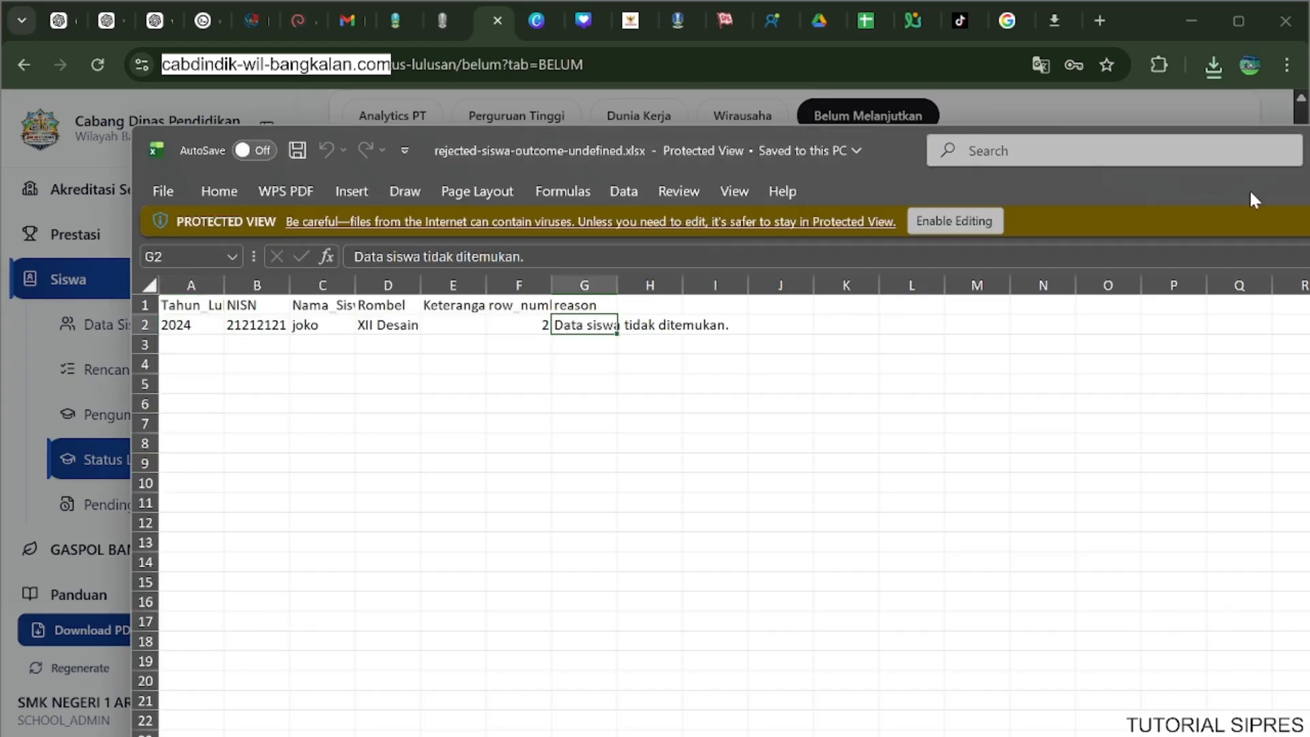
key(alt+F4)
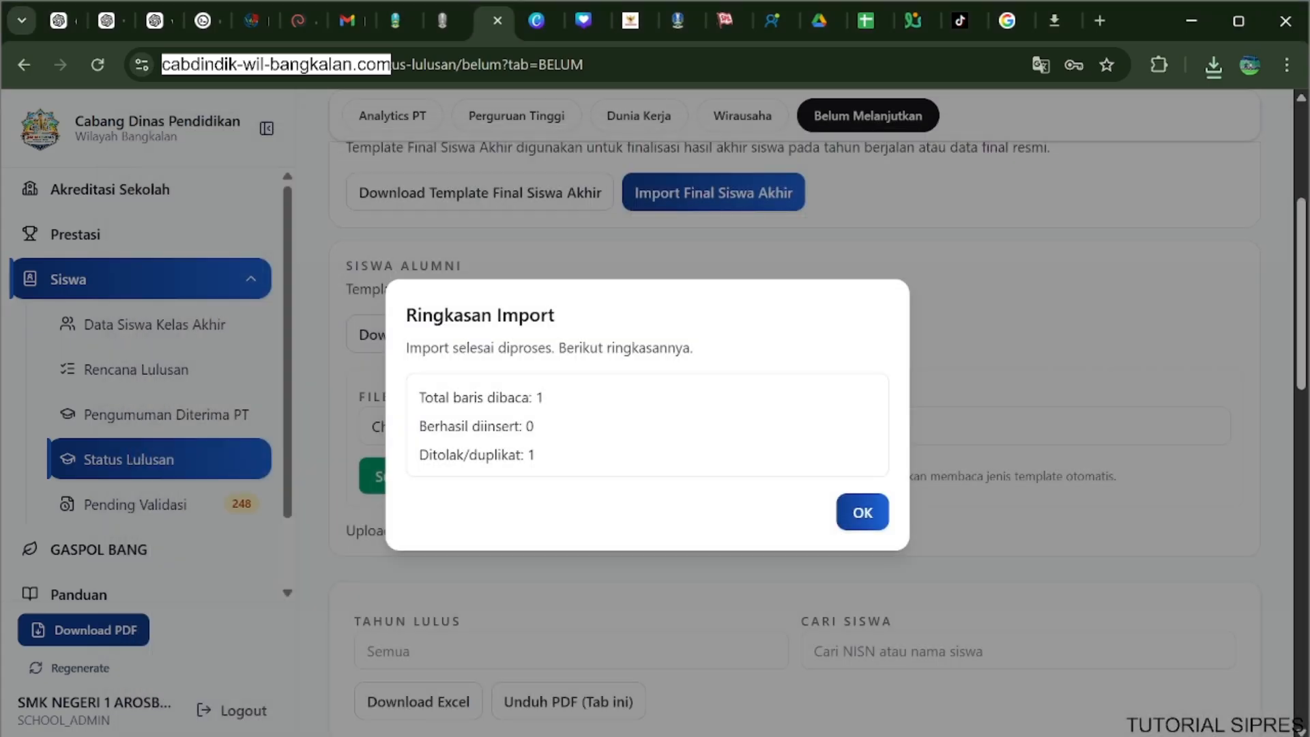
click(860, 510)
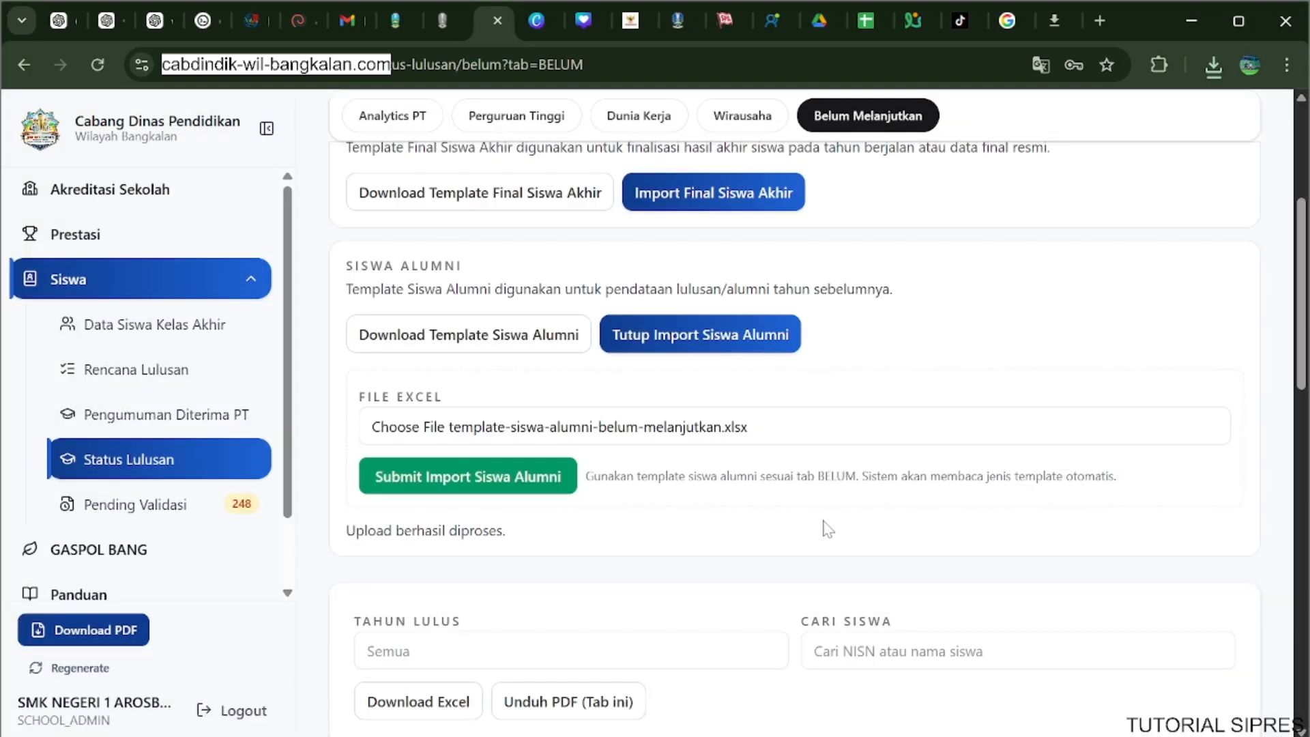
scroll(751, 522, up, 3)
scroll(706, 518, down, 1)
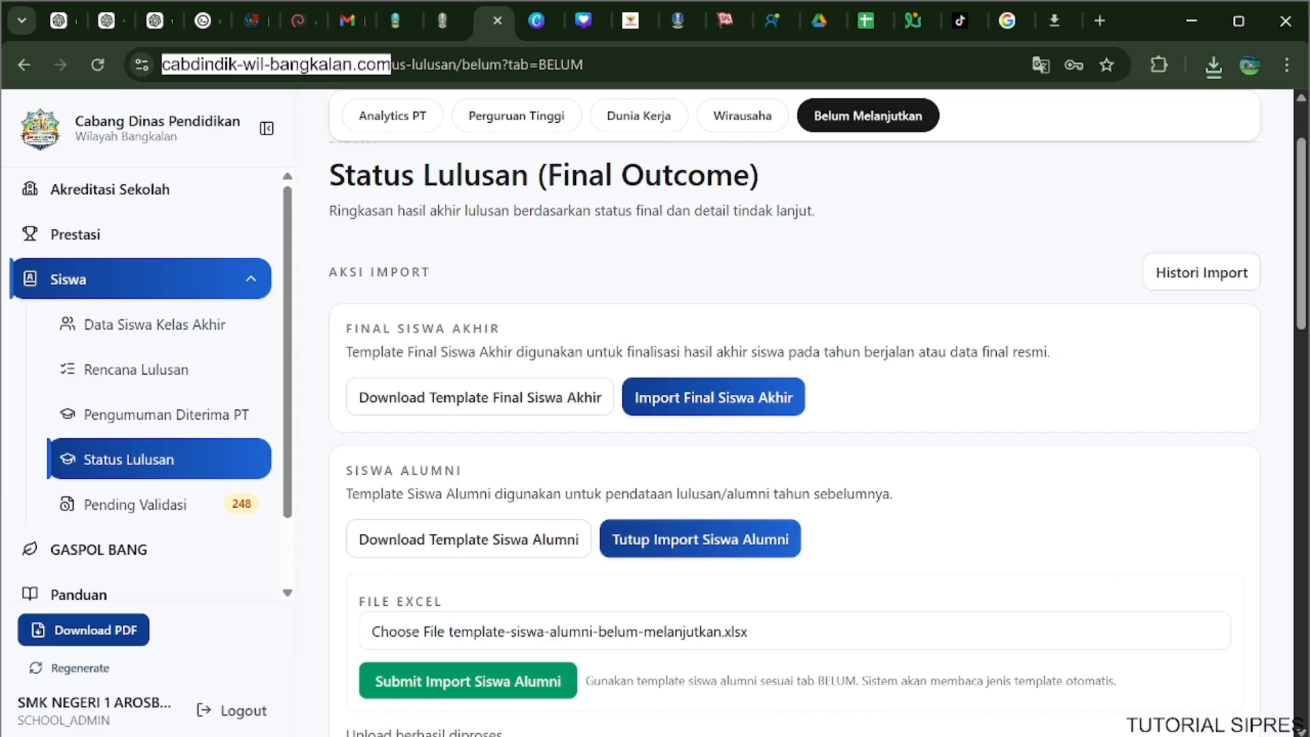
scroll(628, 484, down, 2)
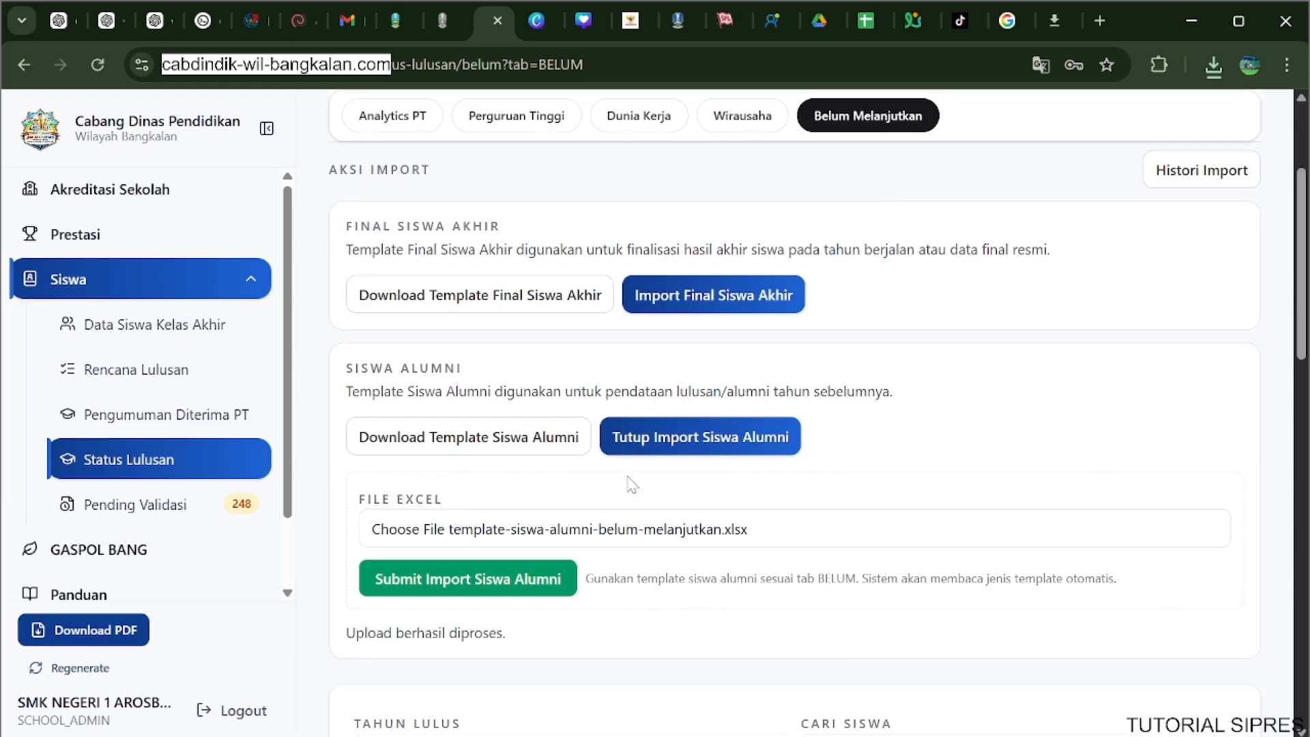
scroll(632, 485, up, 2)
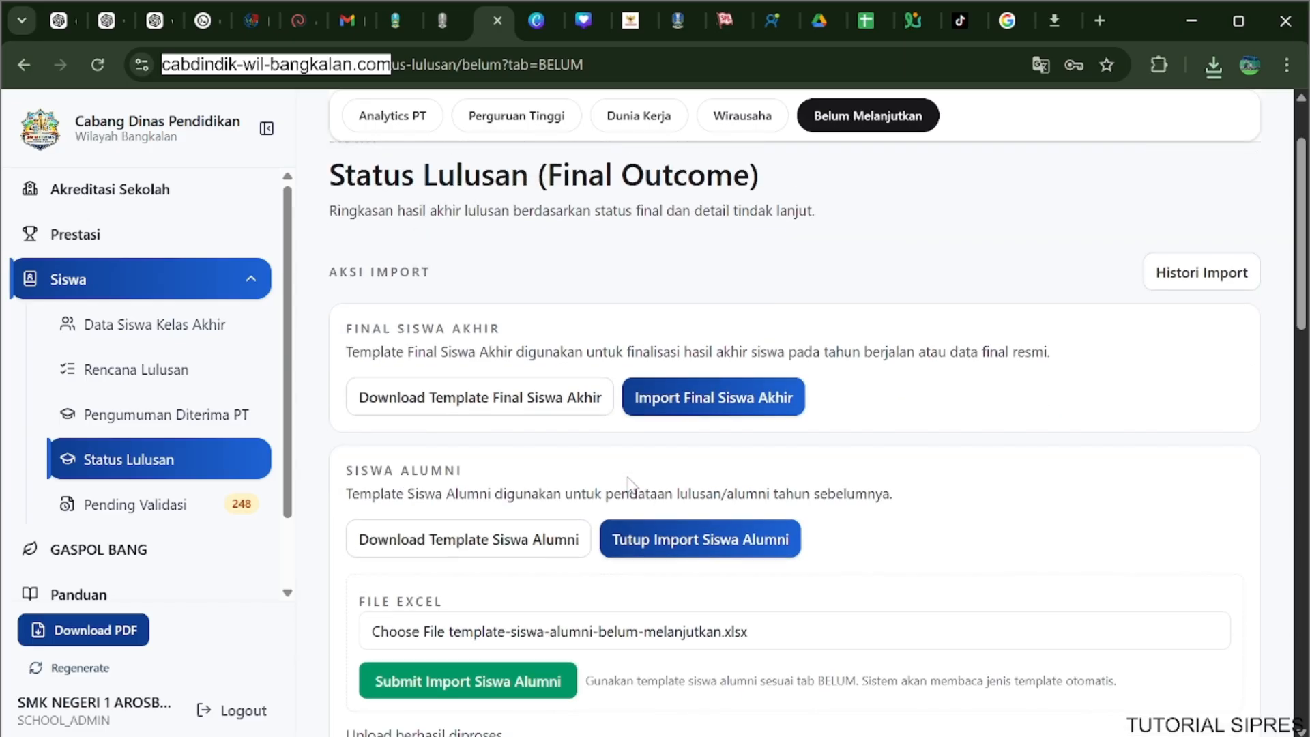
scroll(629, 483, up, 2)
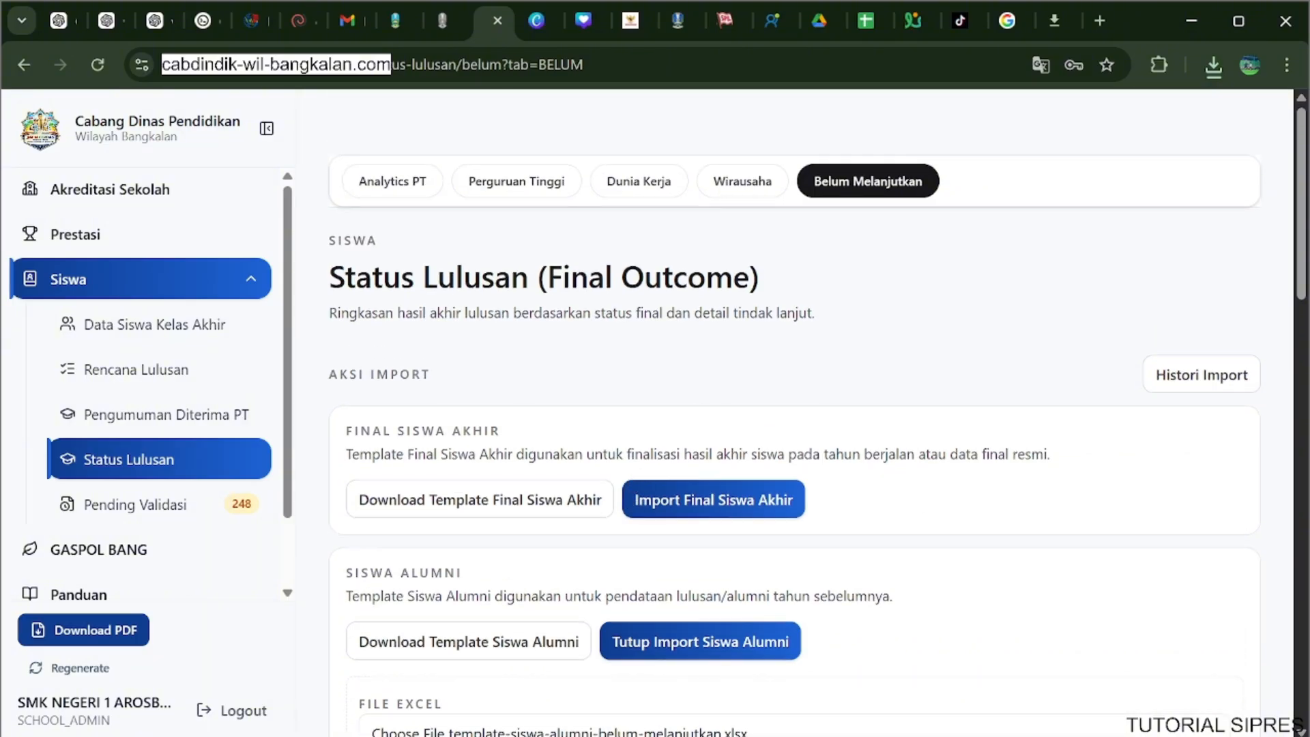
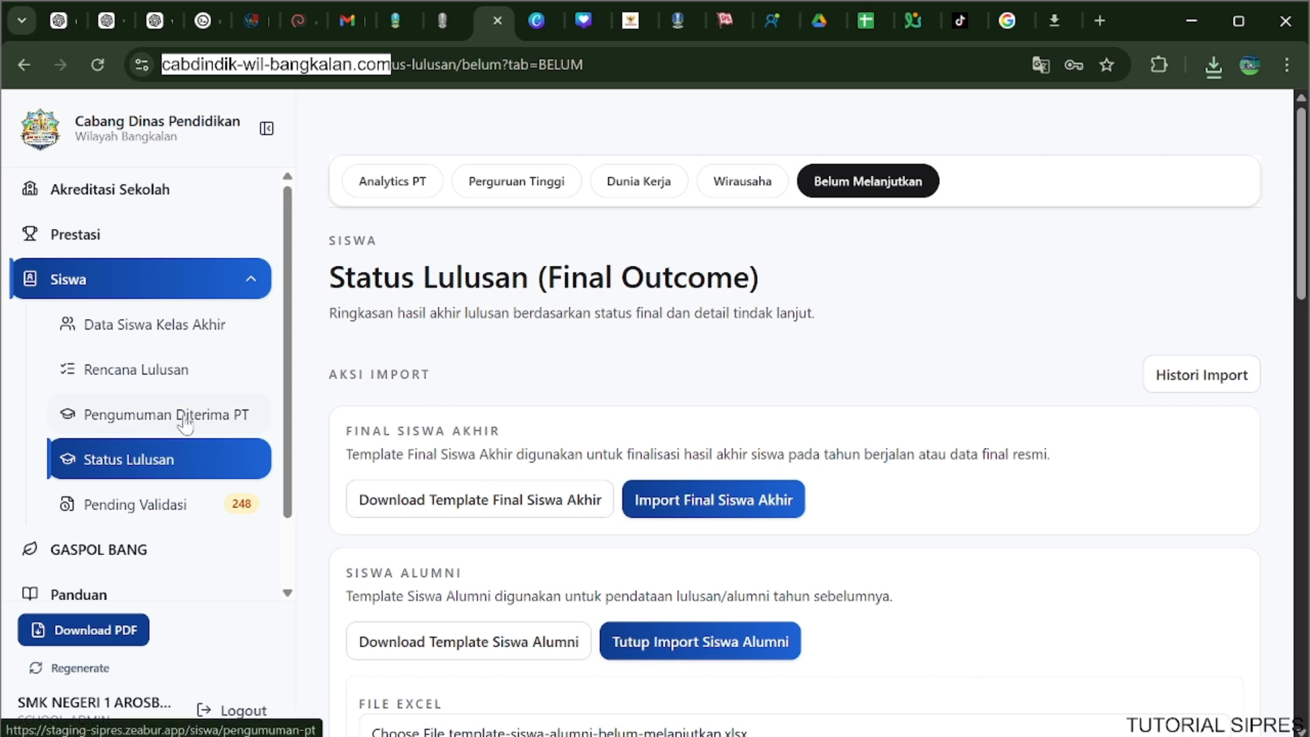
Download the Data Siswa Kelas Akhir template and open it in Excel, maximized with editing enabled.
click(164, 349)
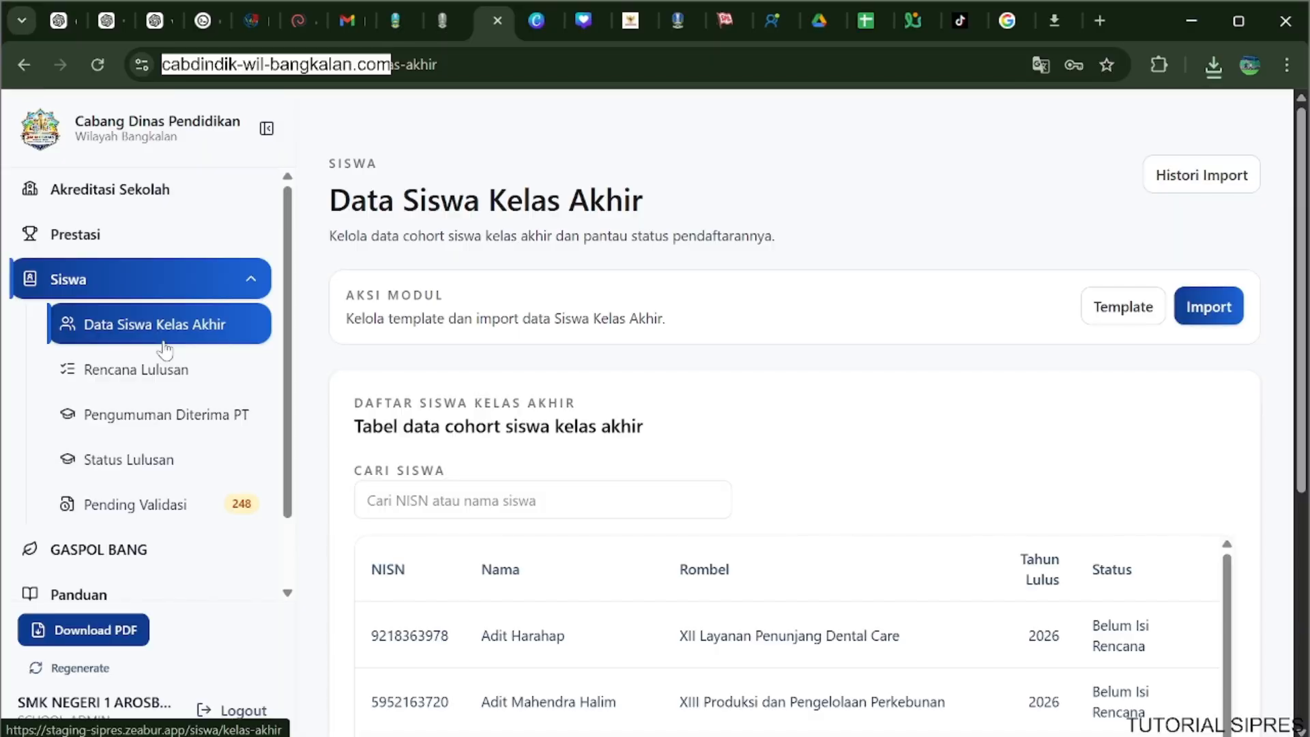
scroll(606, 380, down, 2)
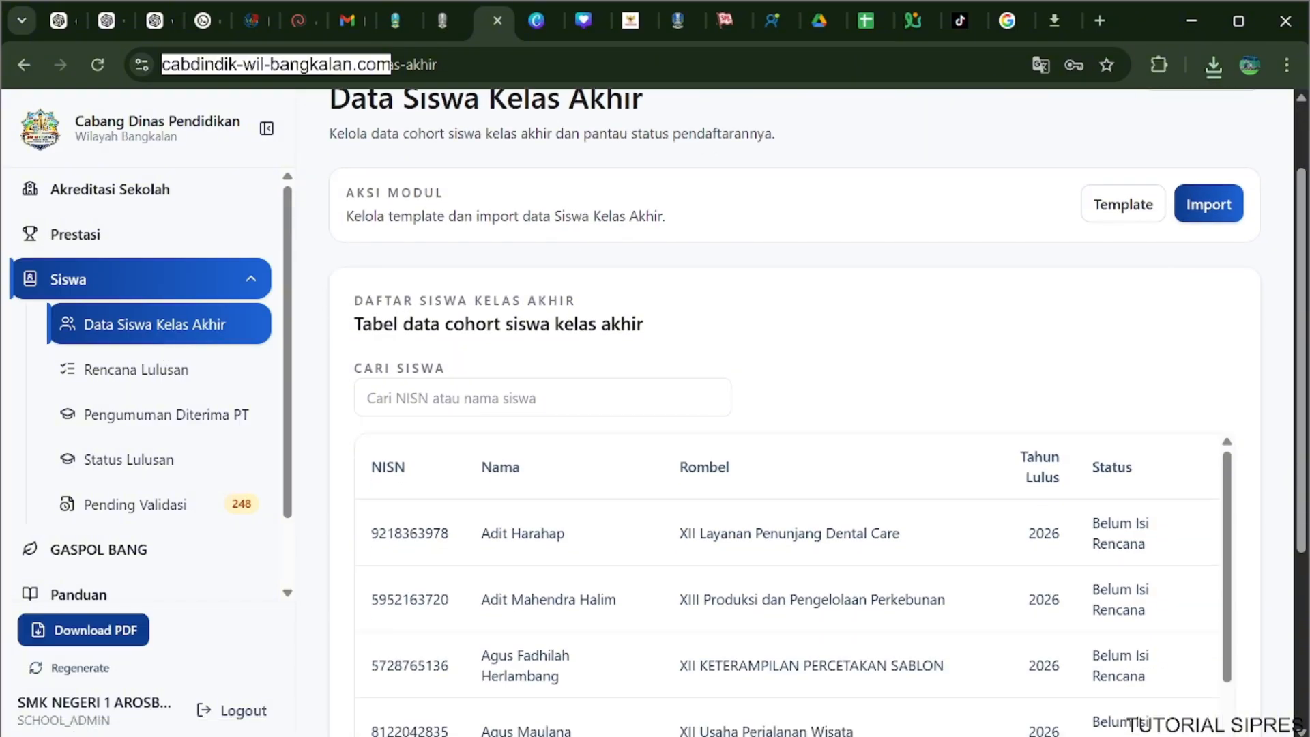
scroll(648, 330, up, 2)
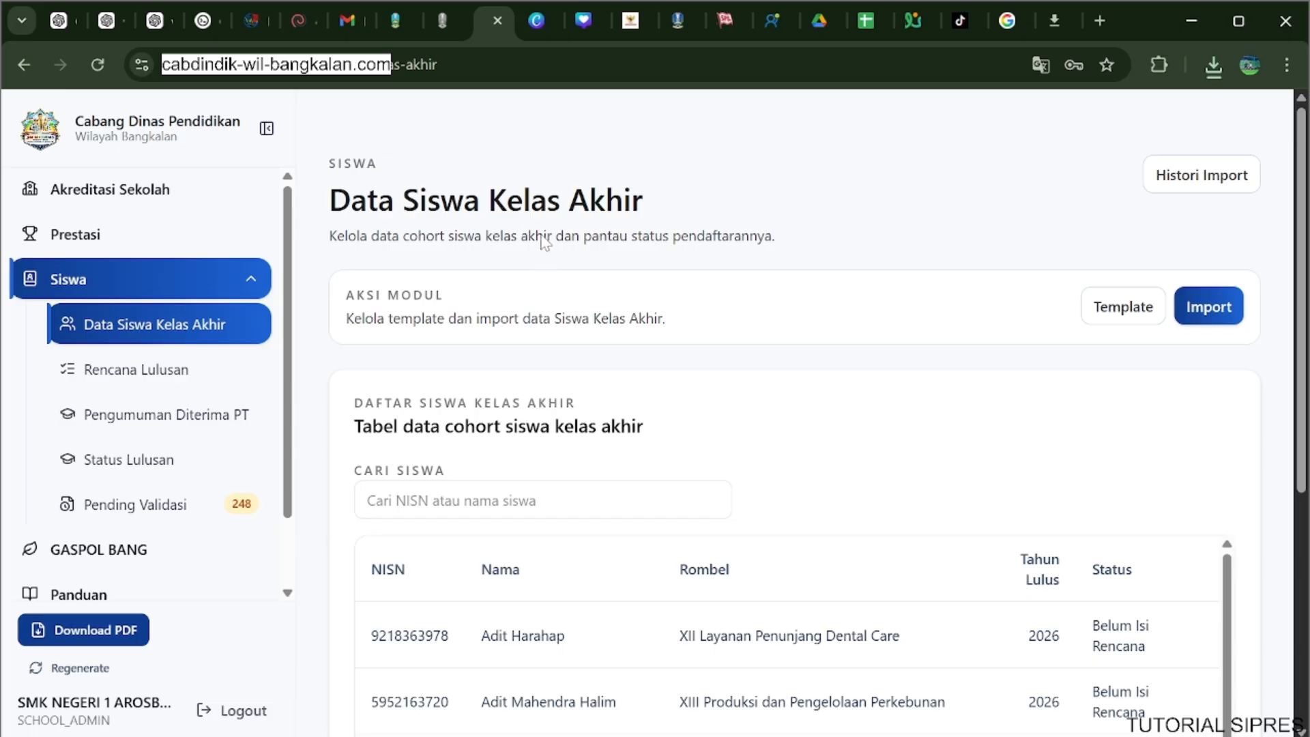
click(1129, 326)
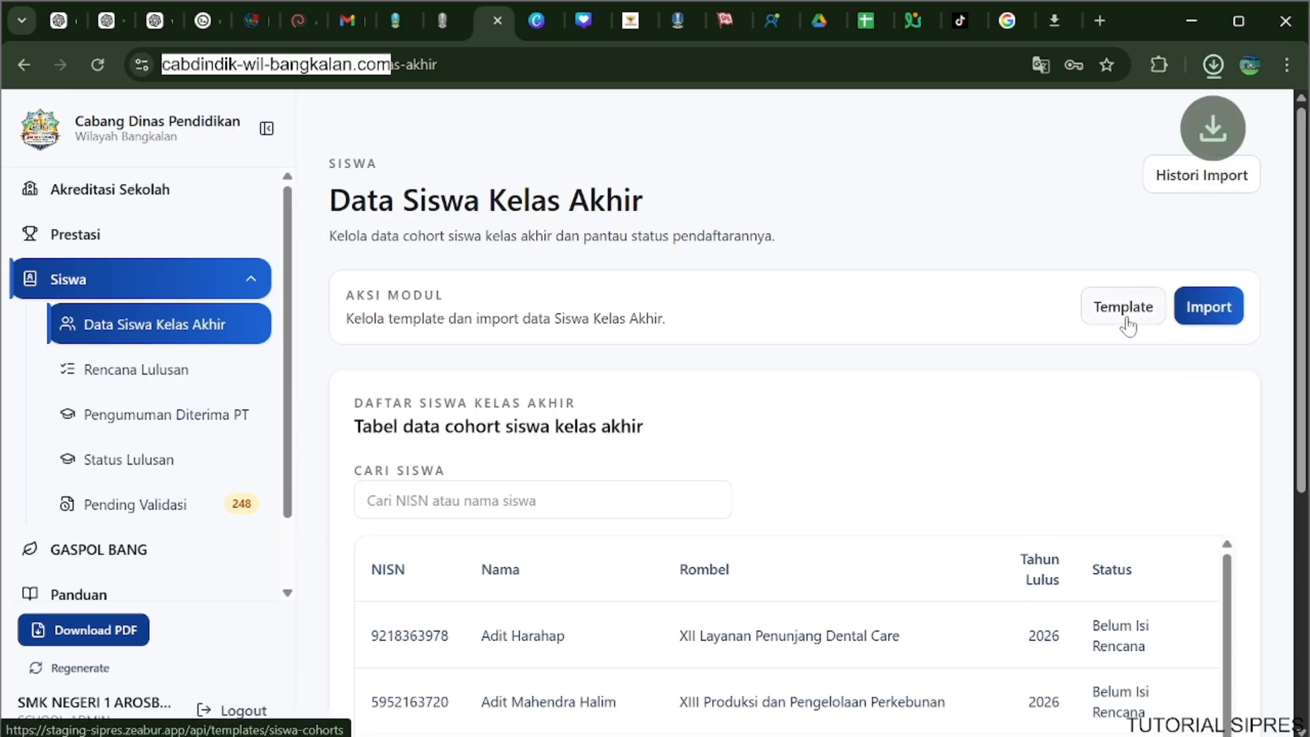
click(1220, 73)
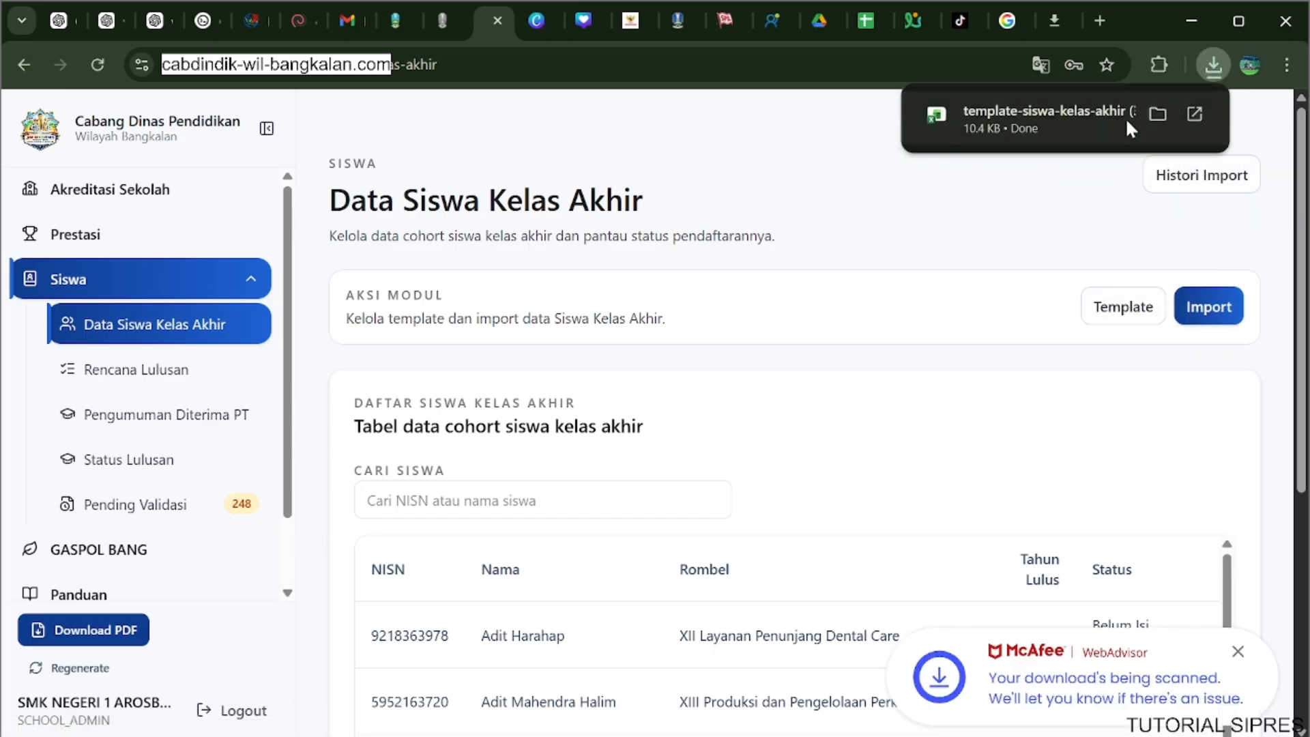
click(1095, 127)
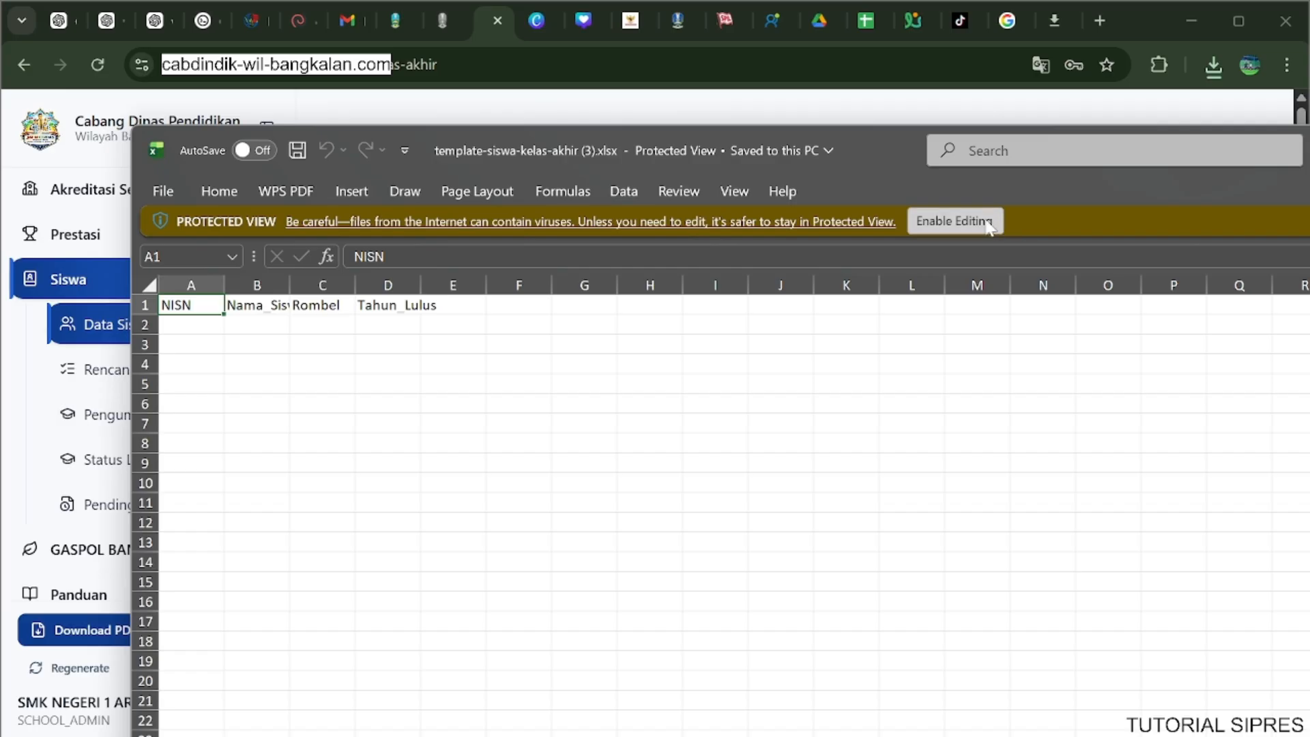
click(991, 223)
drag(1309, 194, 2, 3)
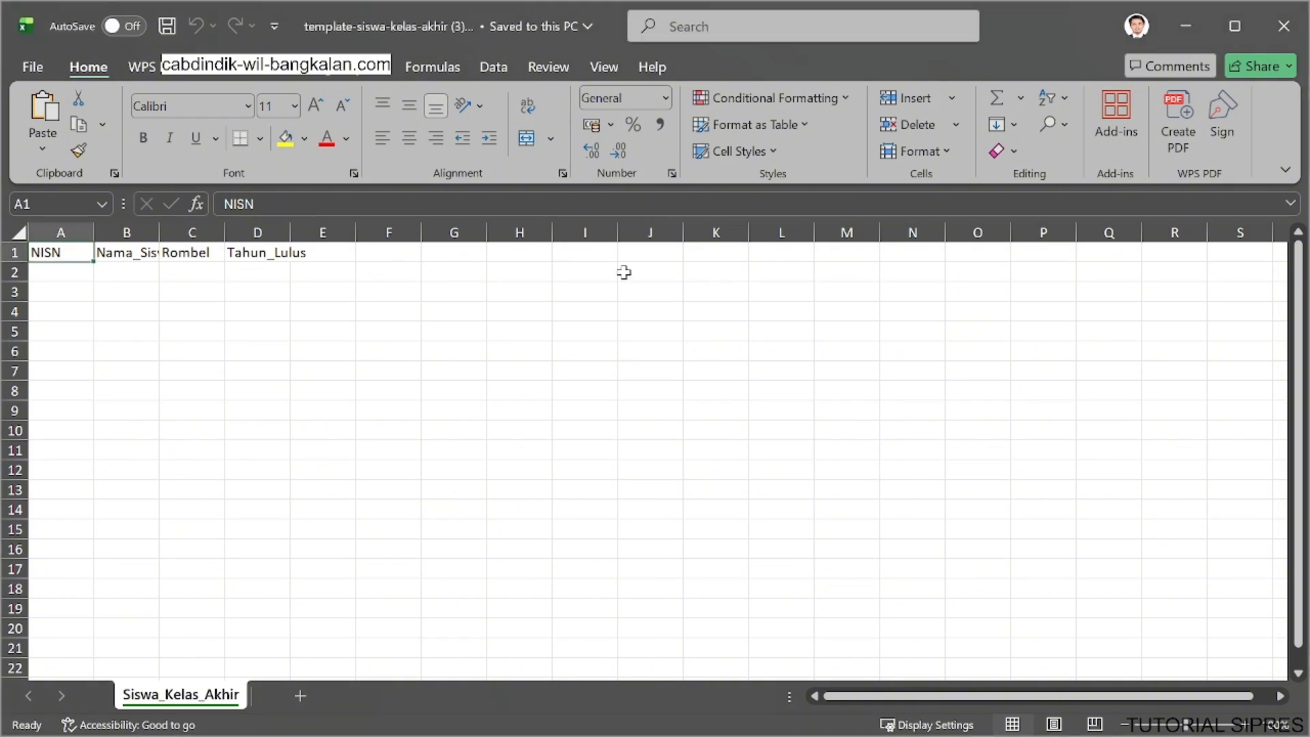
Autofit the widths of columns A to D in the Siswa_Kelas_Akhir sheet.
drag(45, 230, 249, 231)
click(950, 155)
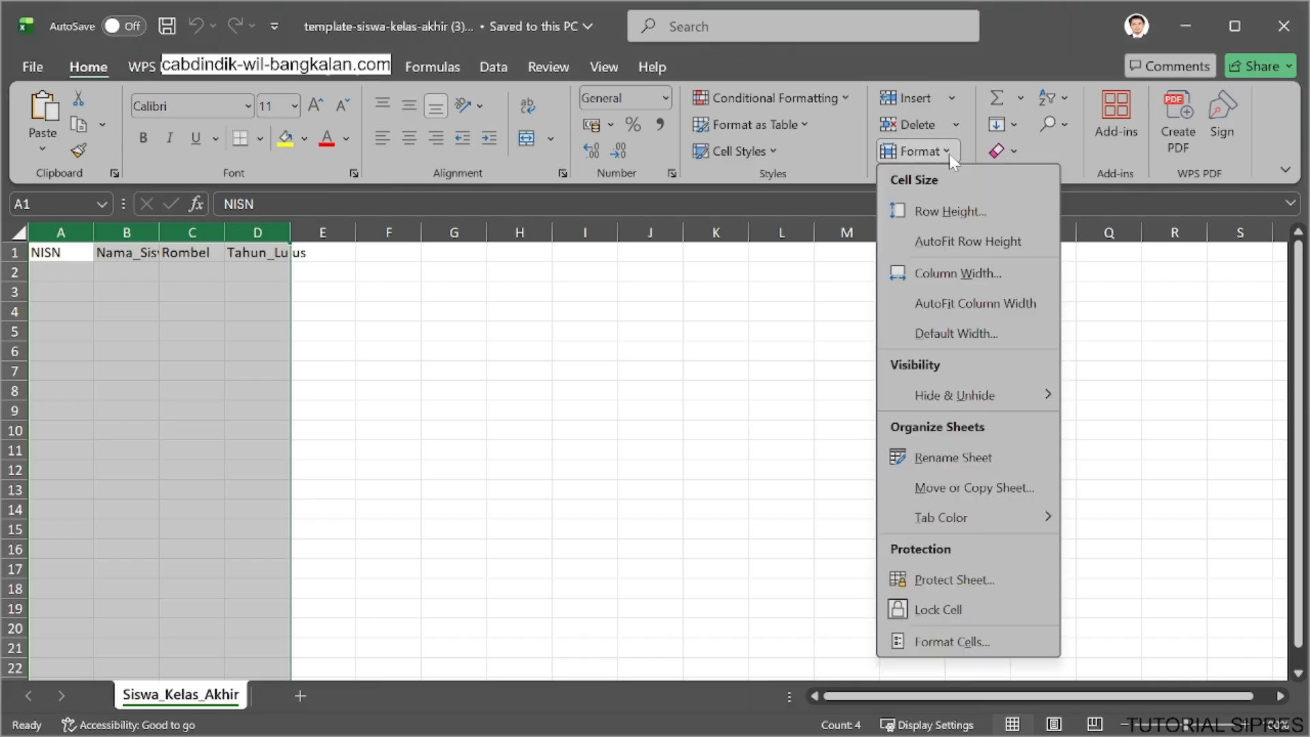
click(996, 303)
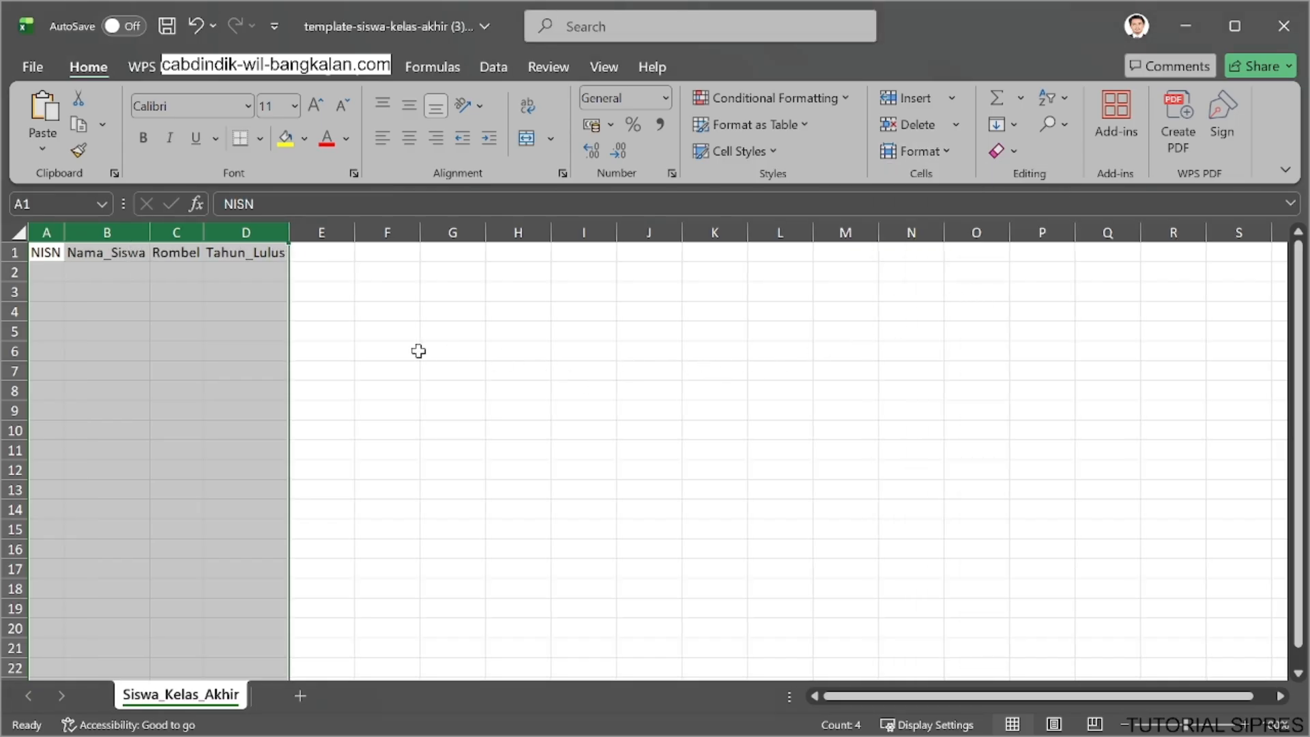
Enter the first student's NISN and name in row 2.
click(44, 274)
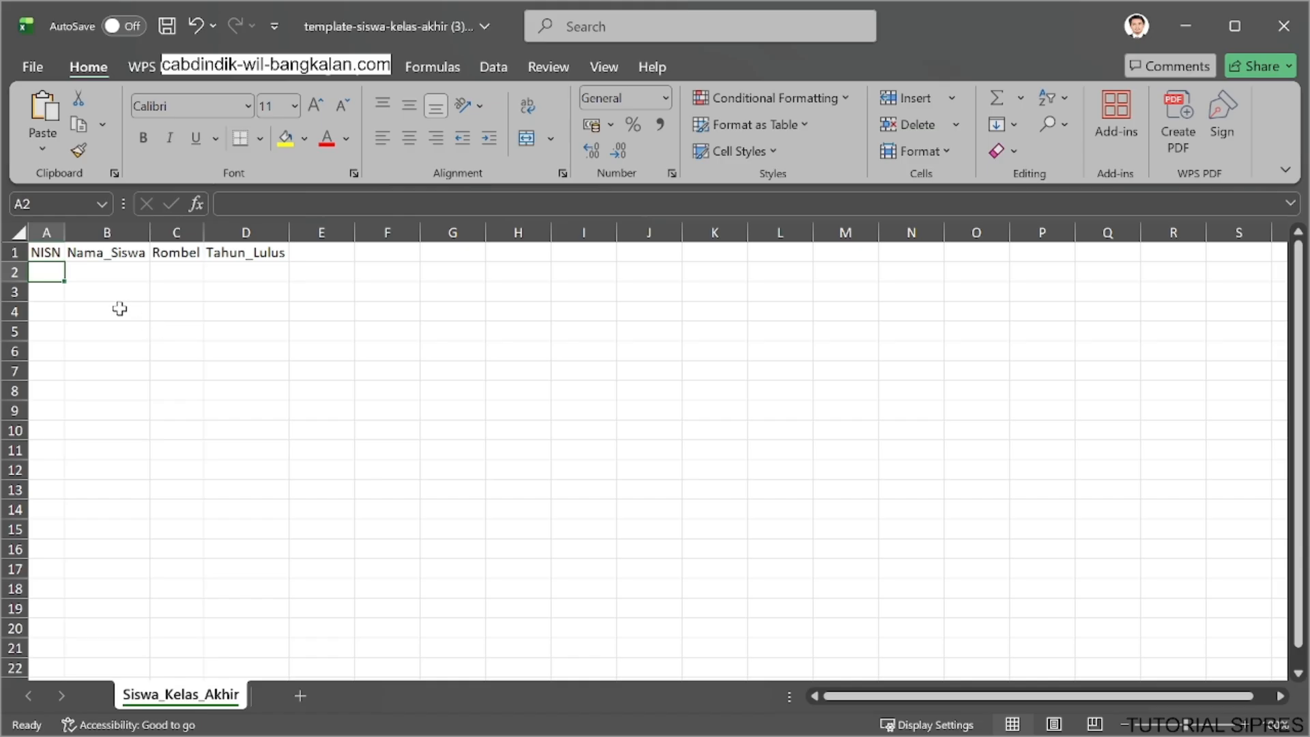
text(123124124)
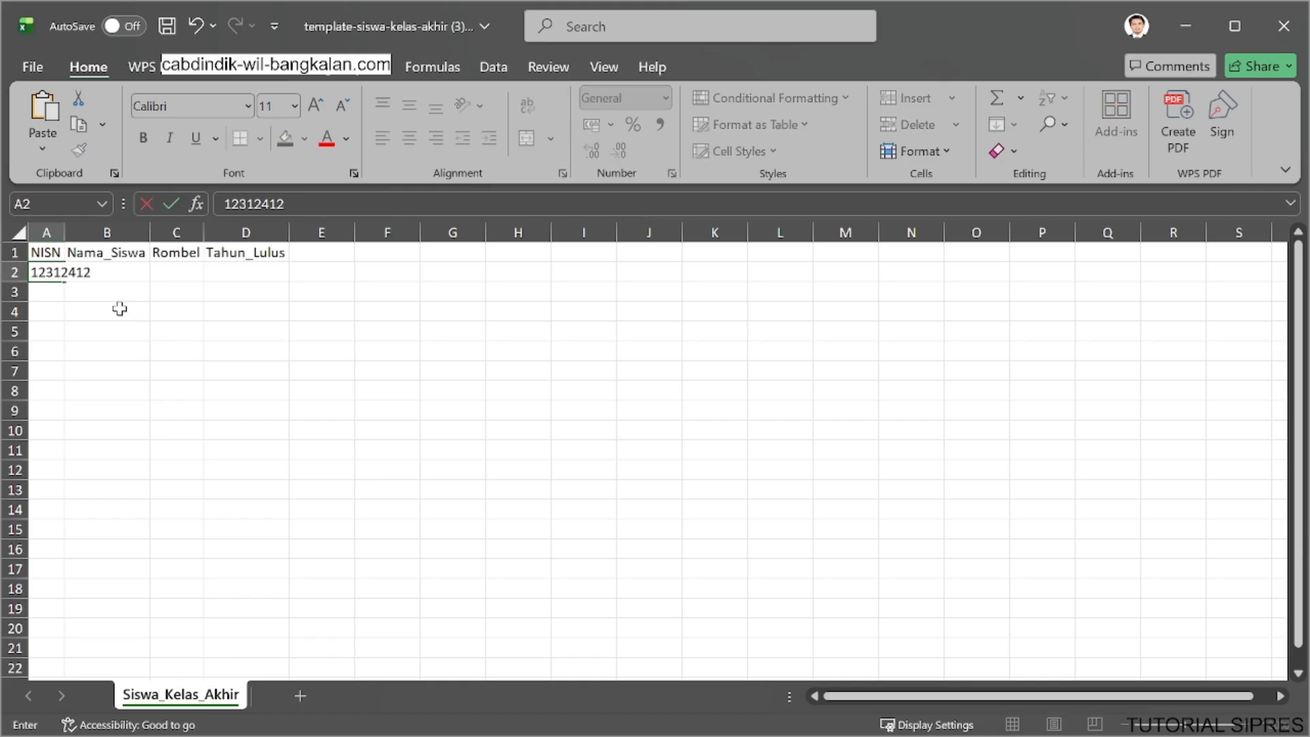
click(125, 286)
click(131, 273)
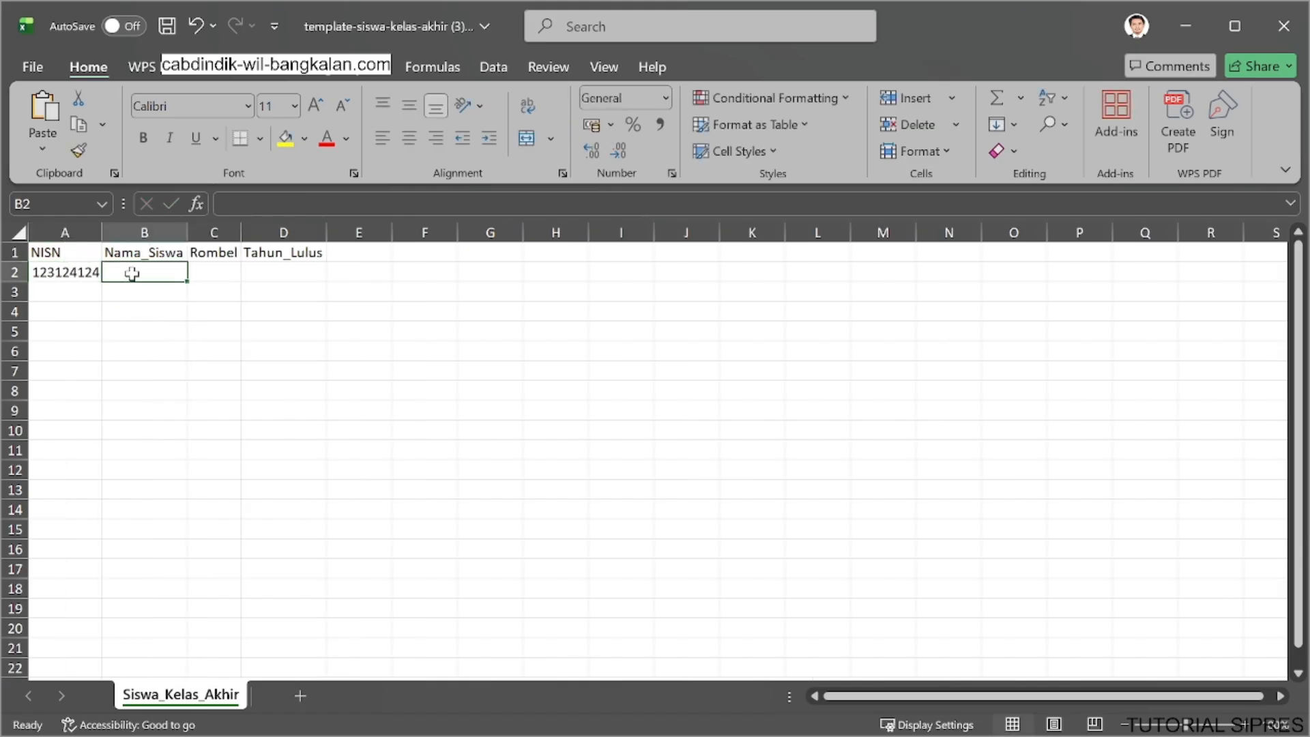
text(sugeng)
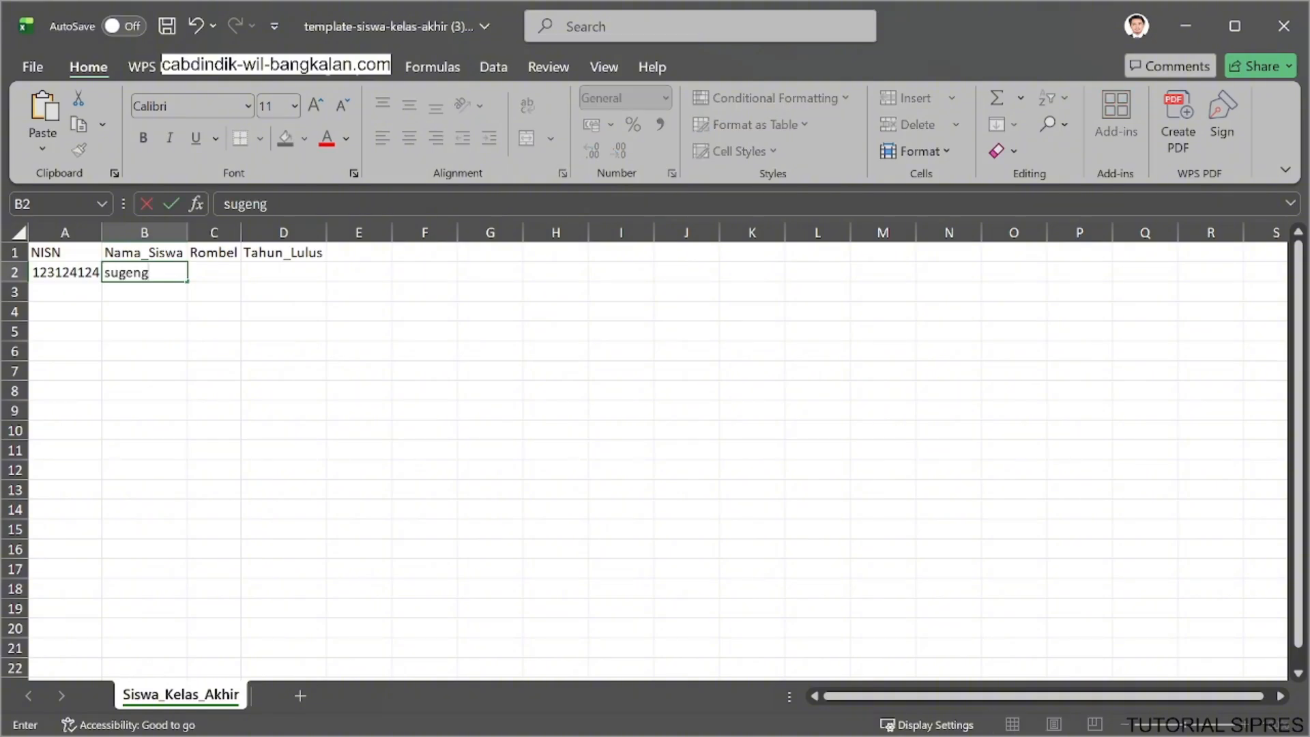
Set the first student's Rombel to XII Desain Komunikasi Visual and Tahun_Lulus to 2026.
click(237, 269)
text(visu)
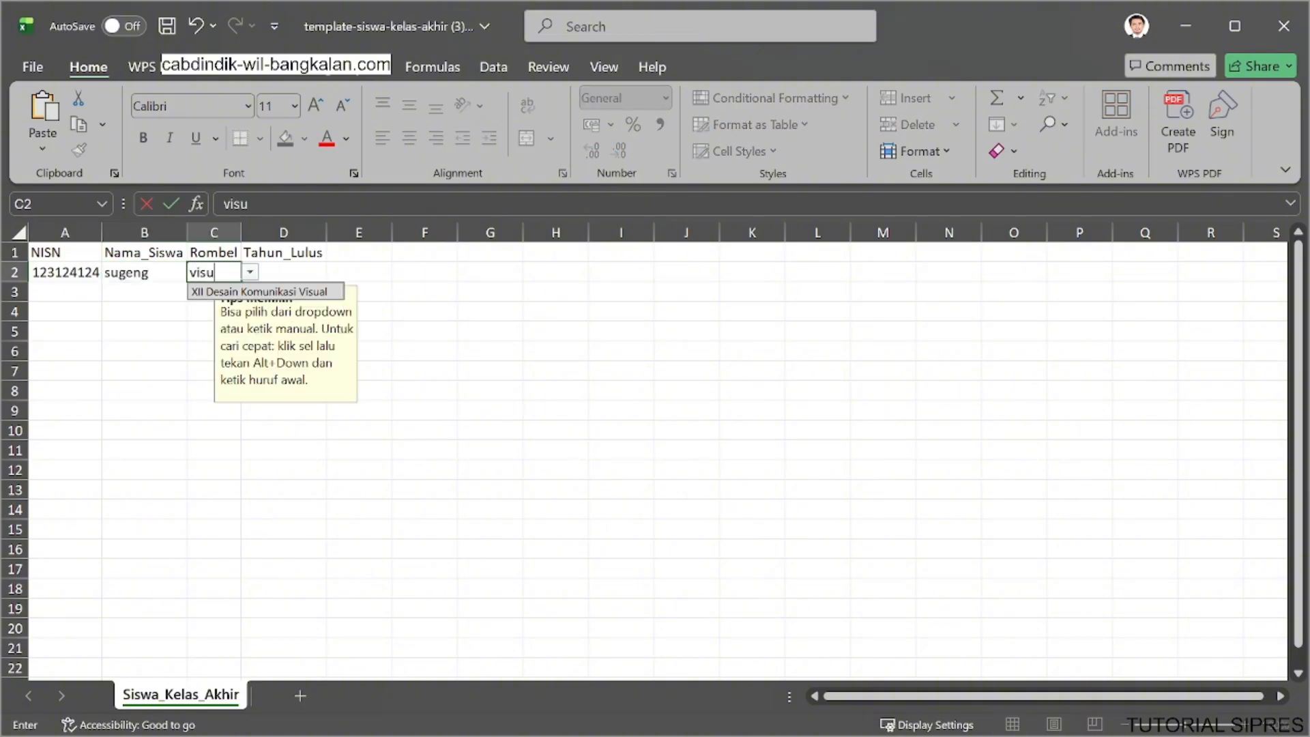
key(Return)
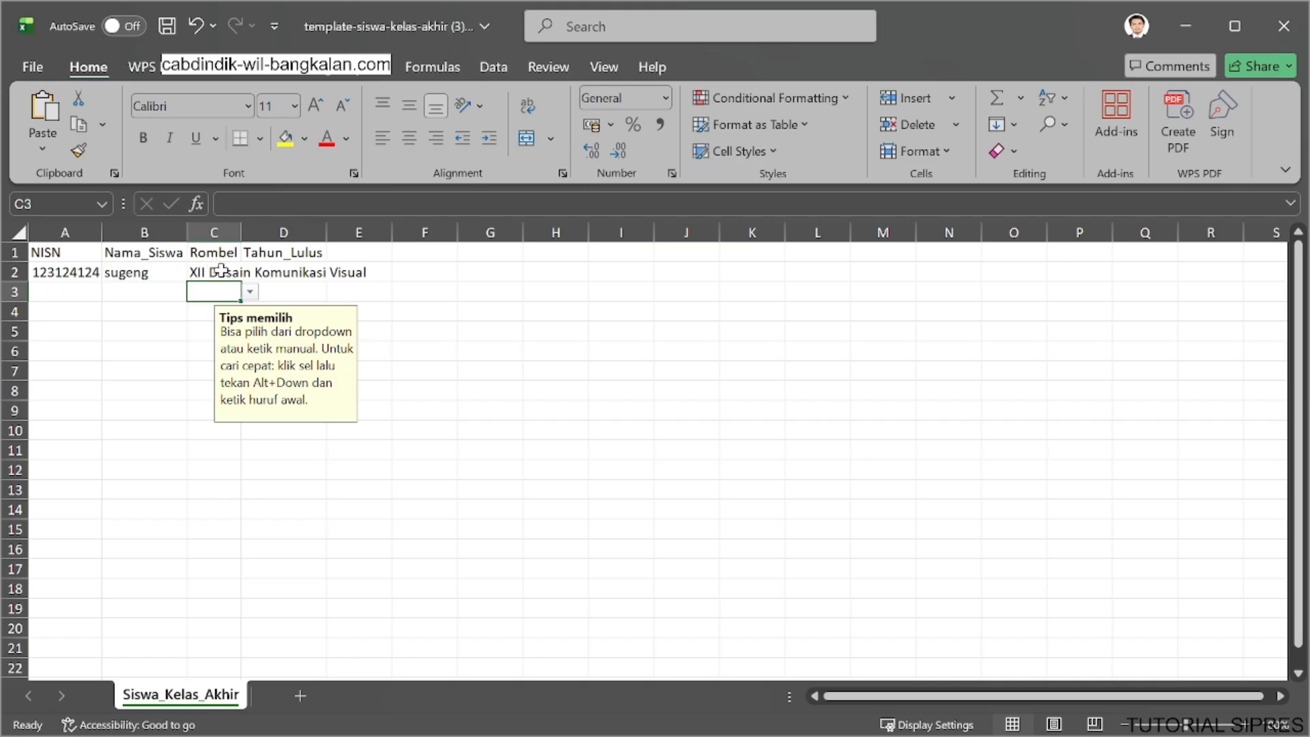
click(308, 281)
text(2026)
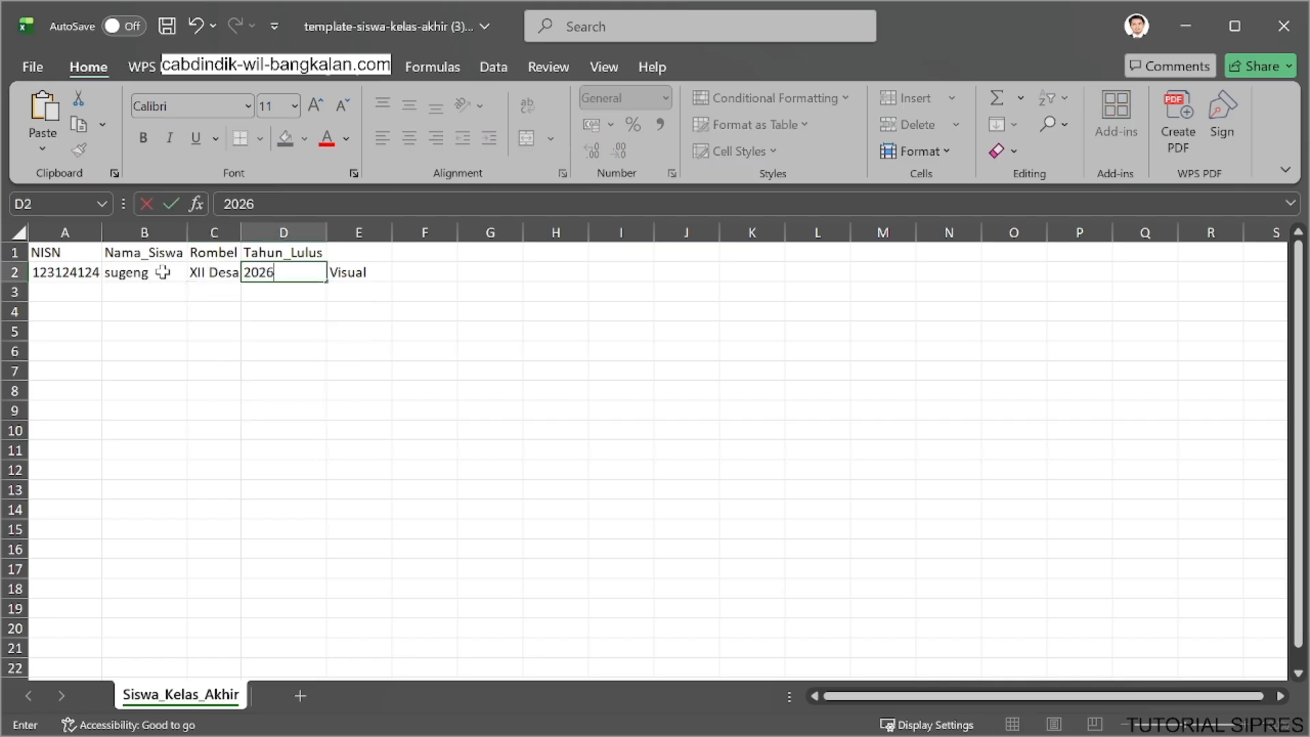
Enter the second student's NISN and name in row 3.
click(79, 287)
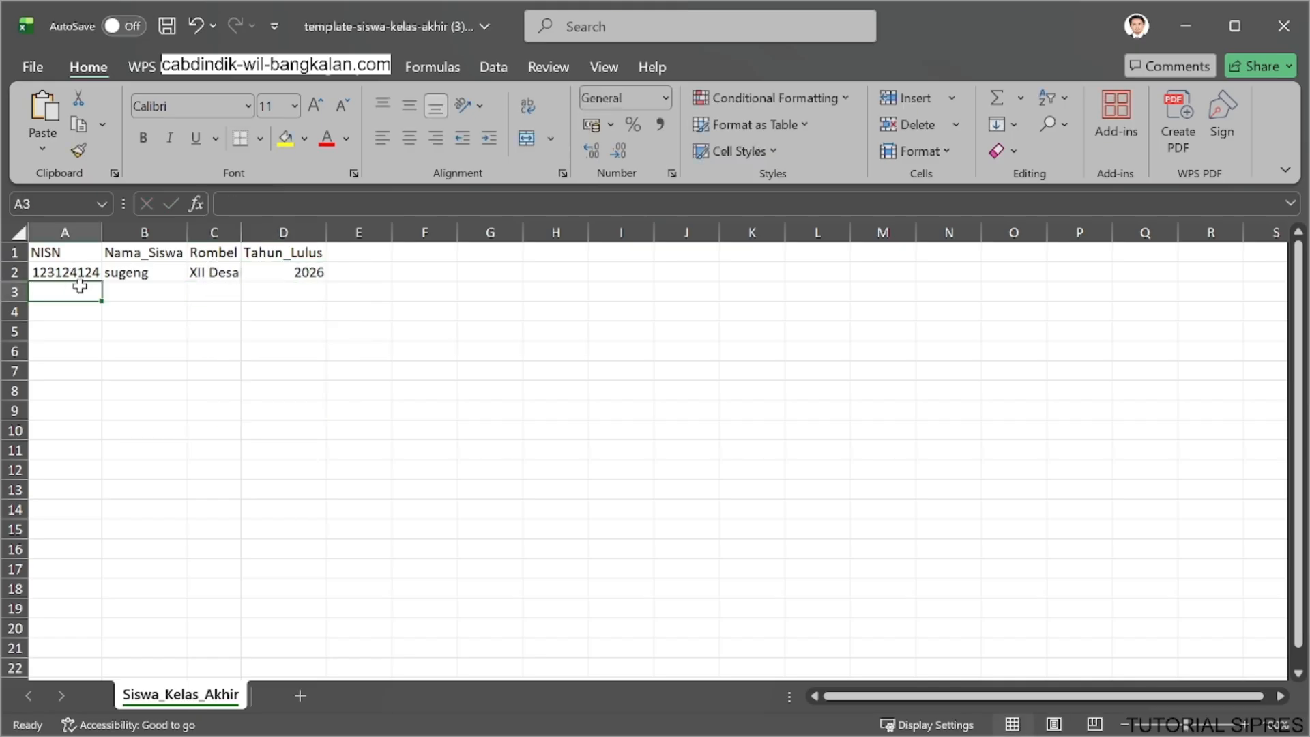
text(2323232)
click(158, 292)
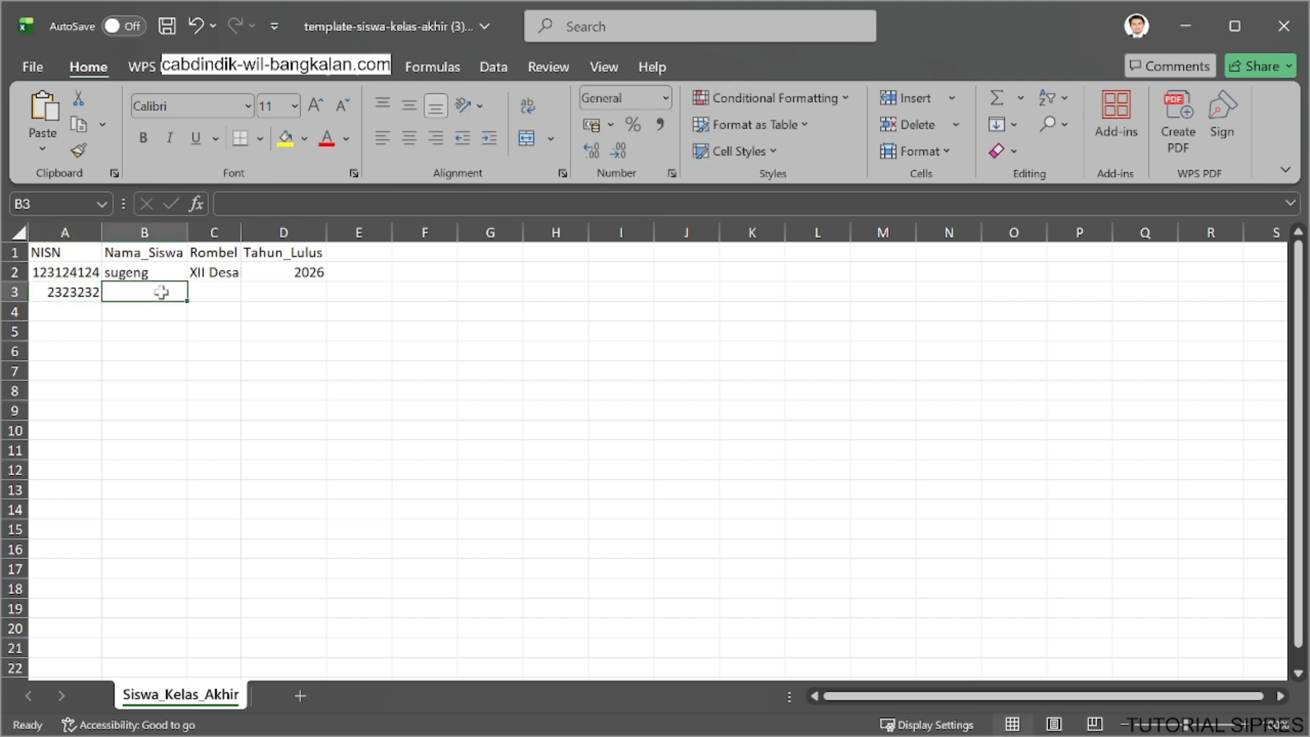
text(sumia)
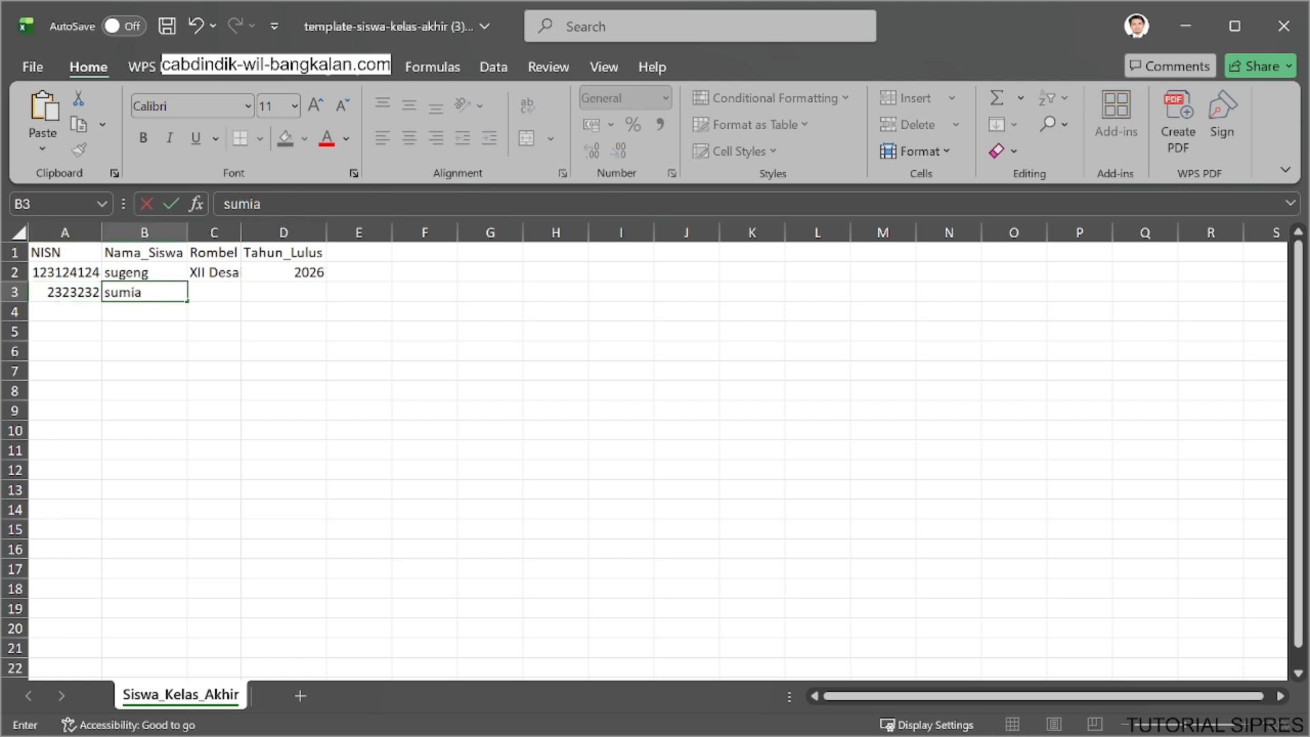
text(tui)
Set the second student's Rombel to XII Teknik Komputer dan Jaringan and Tahun_Lulus to 2026.
click(229, 290)
click(250, 294)
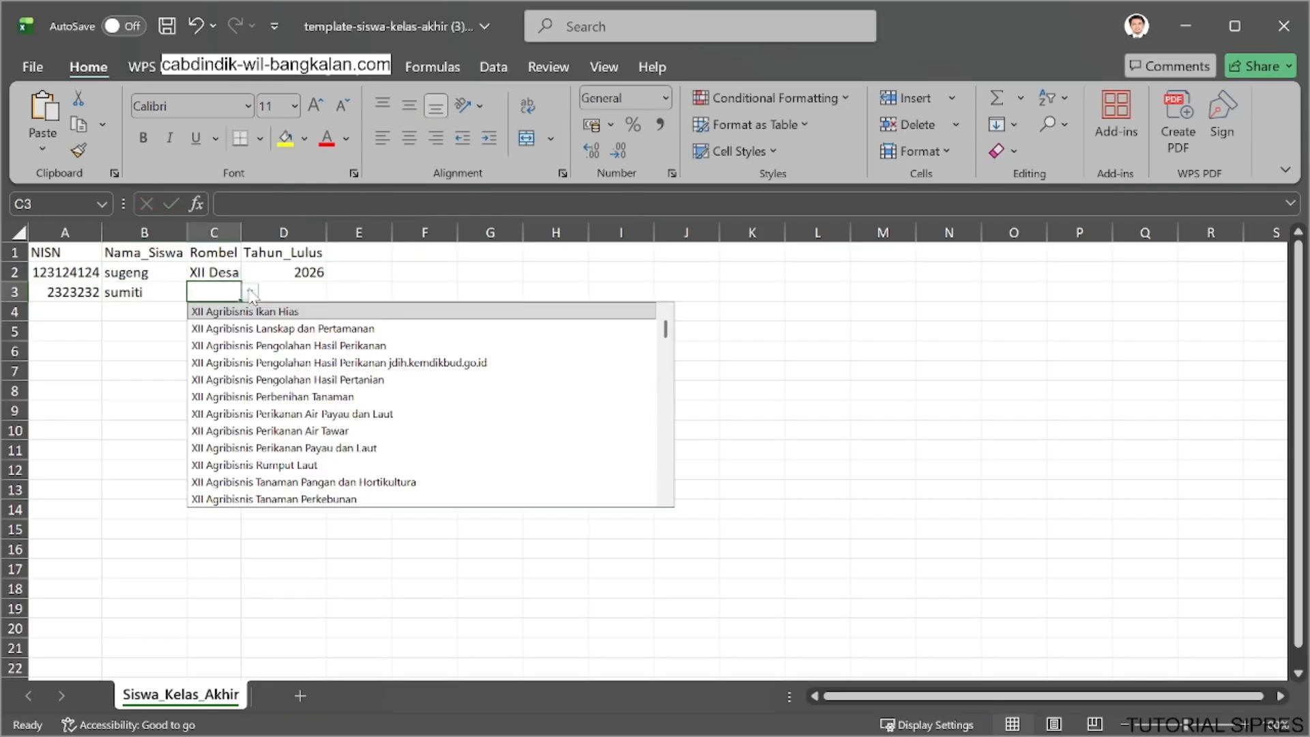
text(komp)
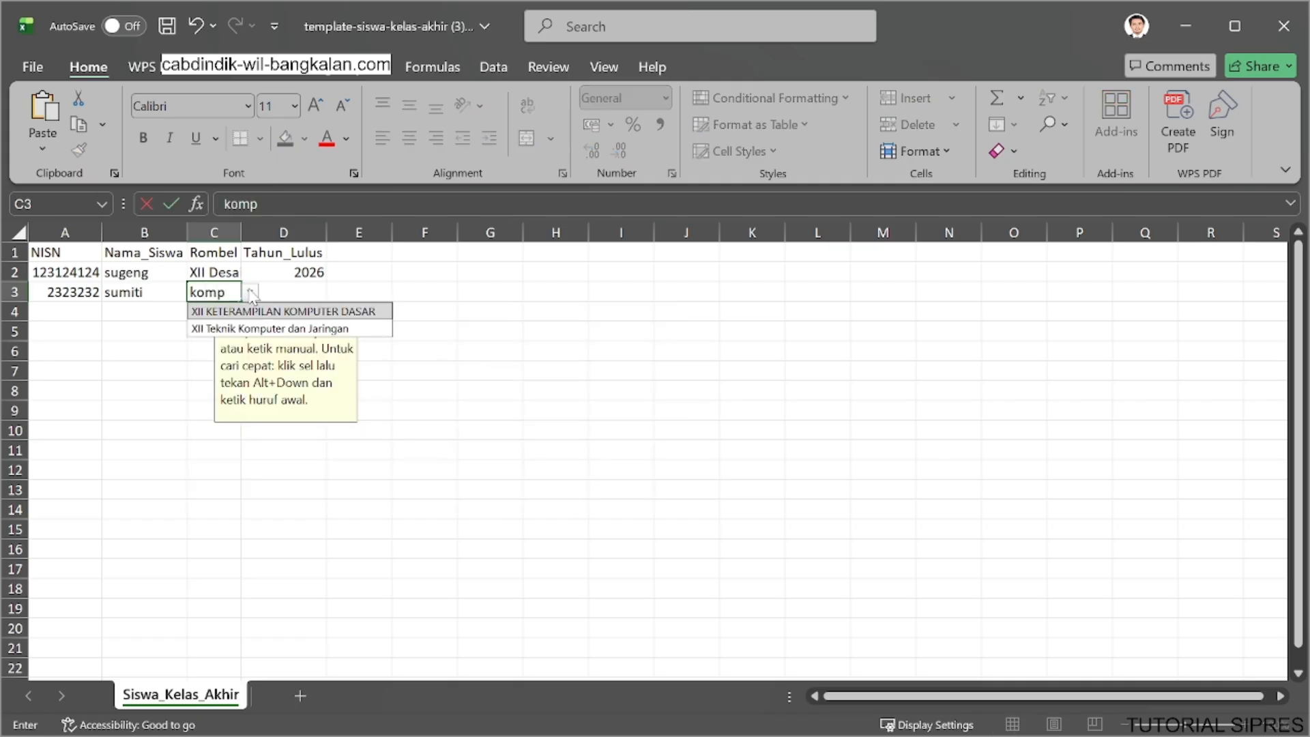
key(Down)
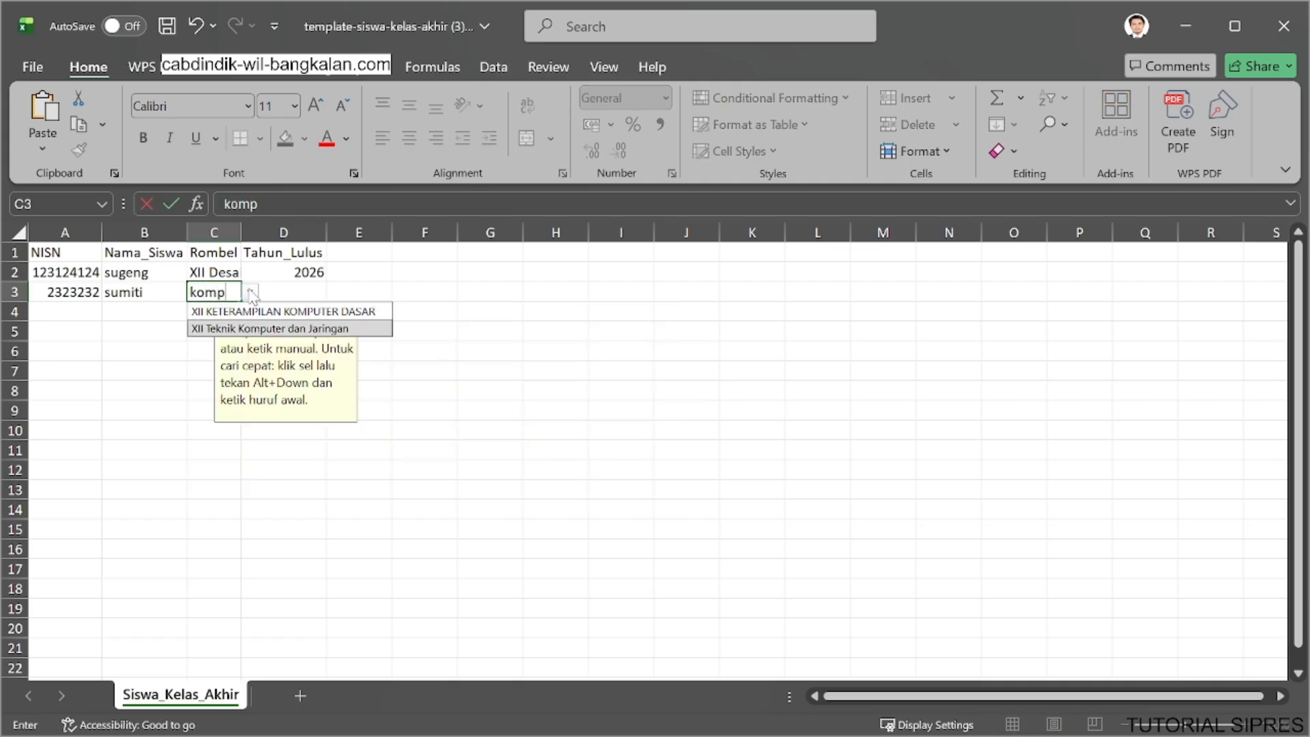
key(Tab)
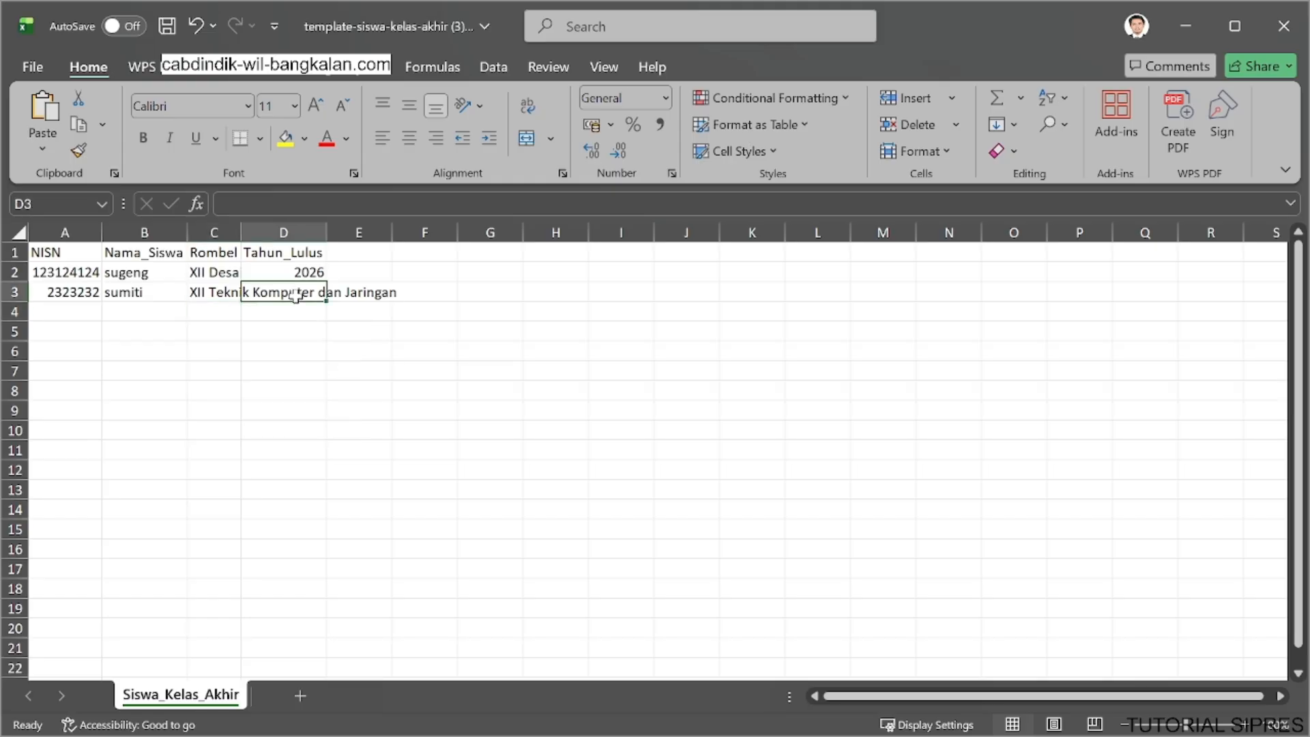
text(2026)
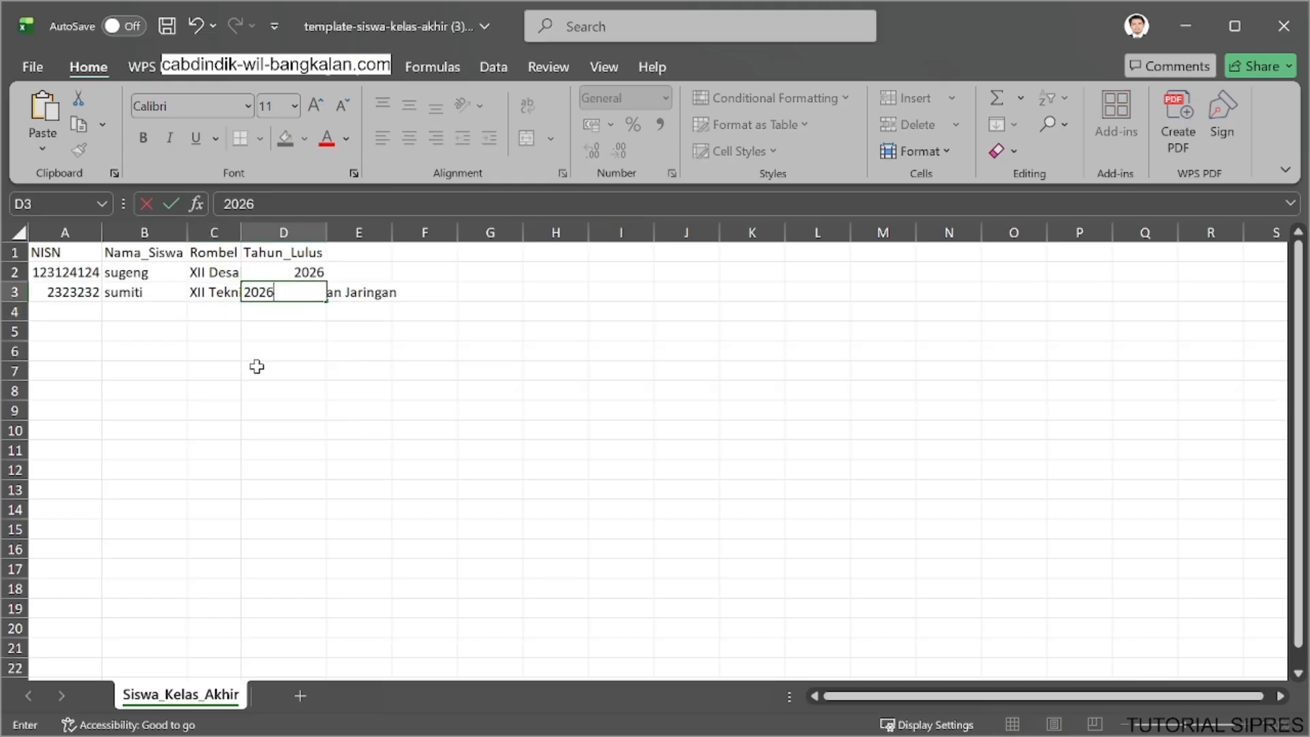
Save the completed final-year student template and close the workbook.
click(256, 366)
key(ctrl+s)
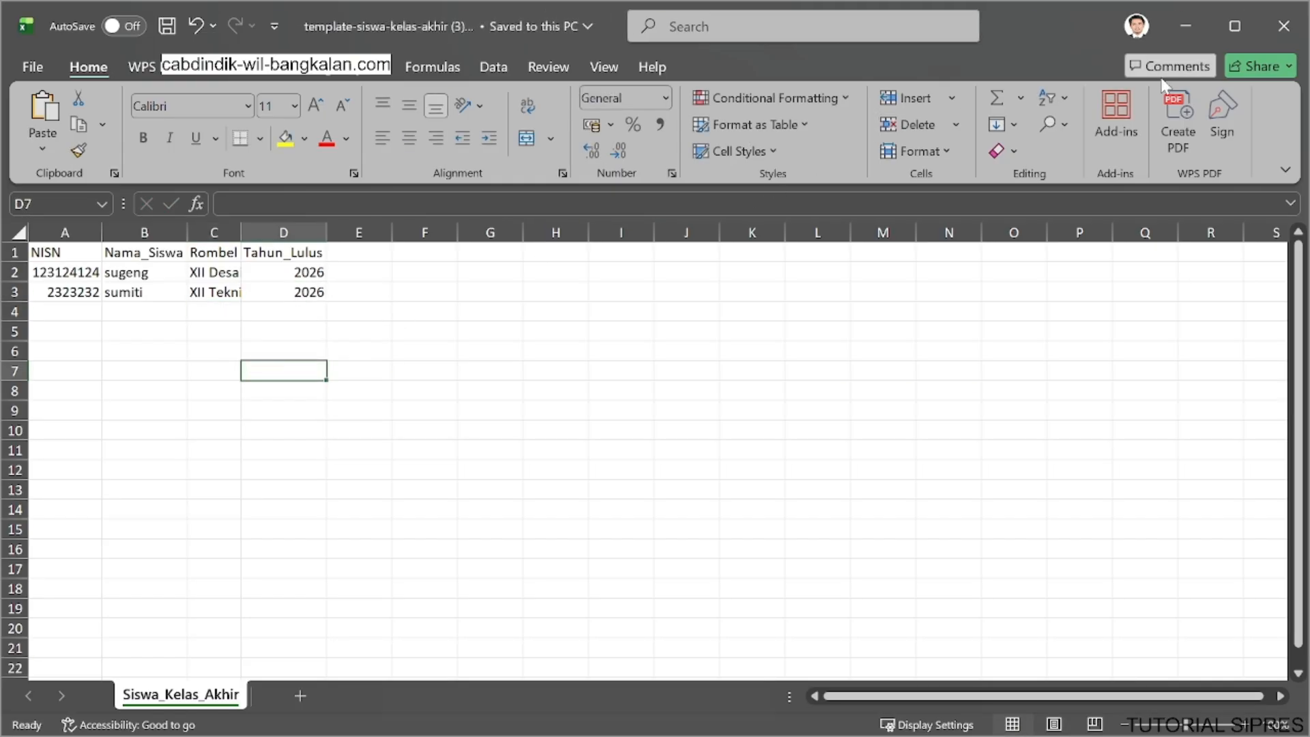
click(1273, 31)
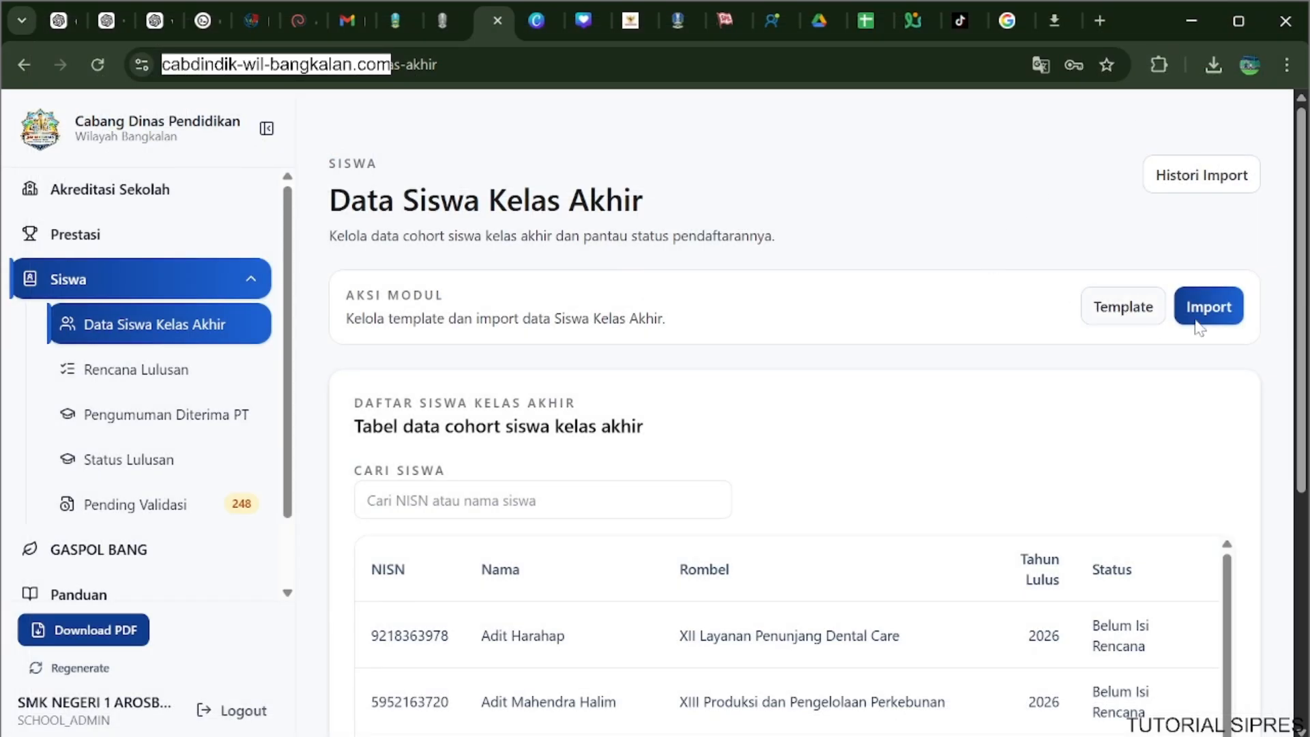
Import template-siswa-kelas-akhir (3).xlsx on the Data Siswa Kelas Akhir page in the browser and check the cohort table.
click(1191, 315)
click(650, 415)
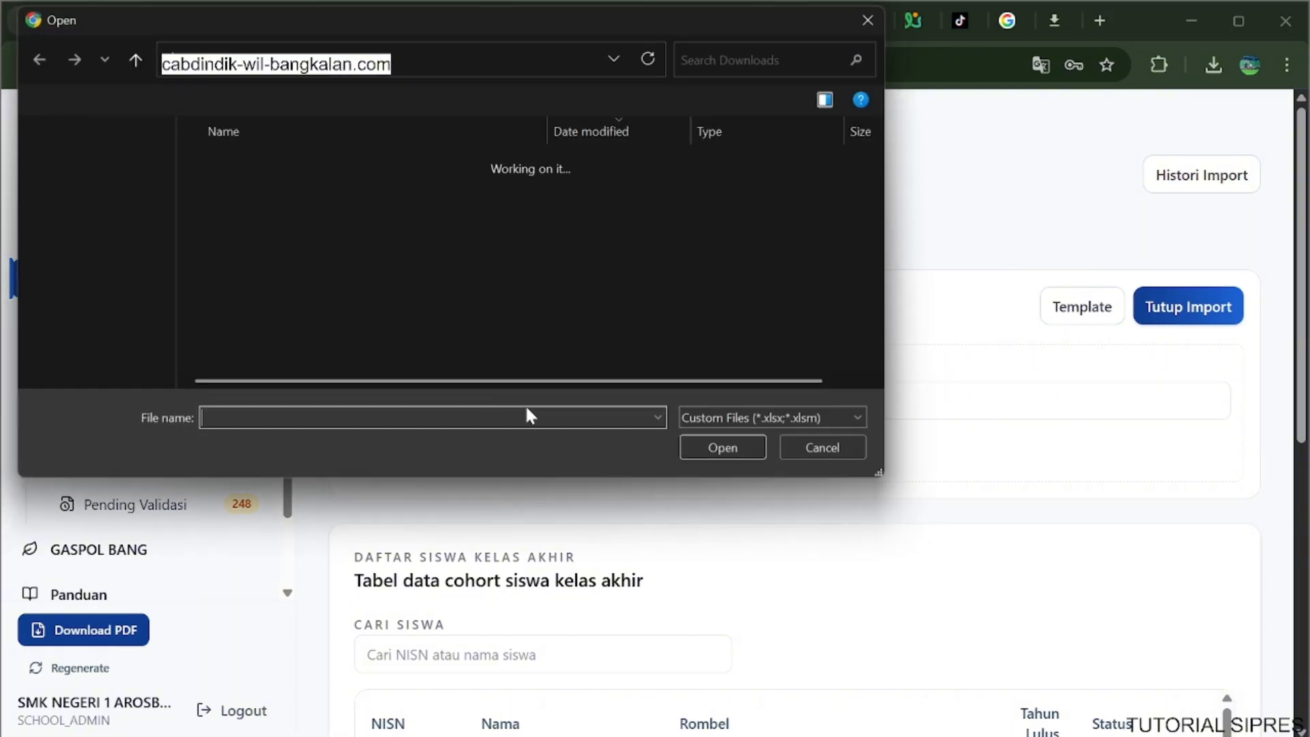
click(383, 191)
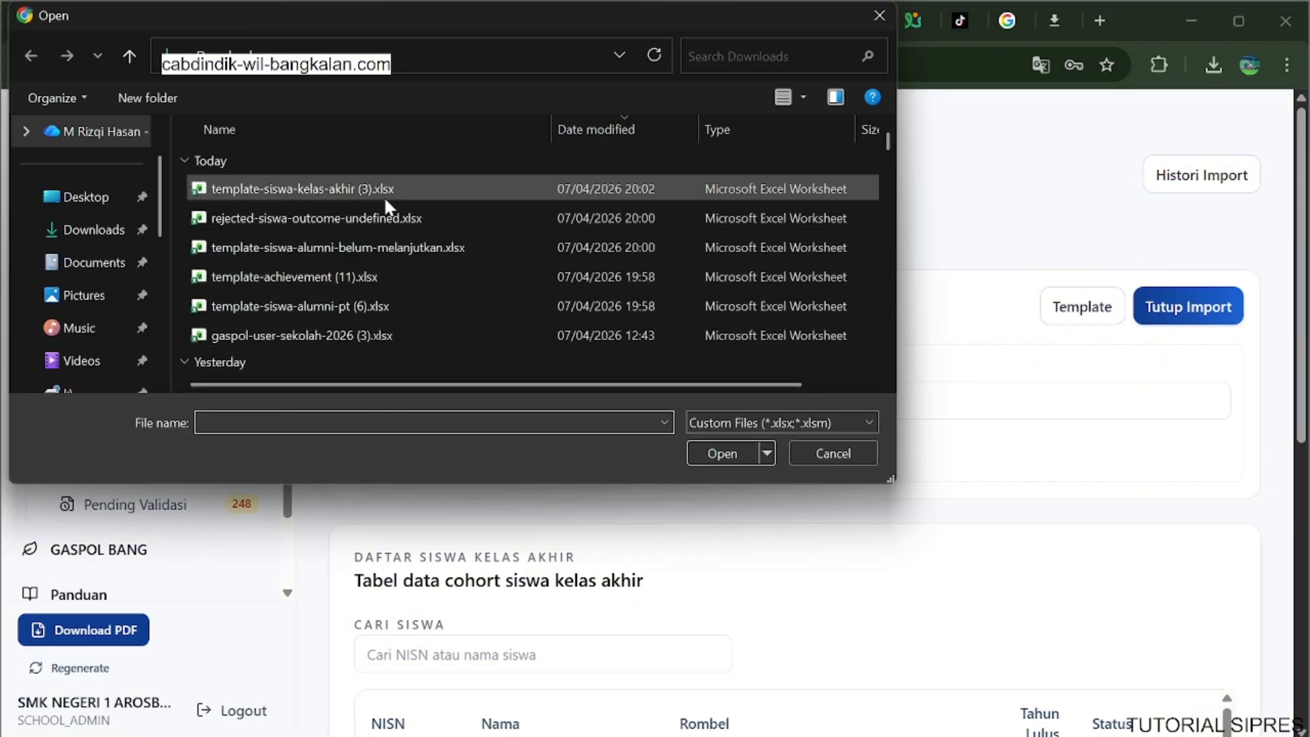
click(707, 451)
click(432, 466)
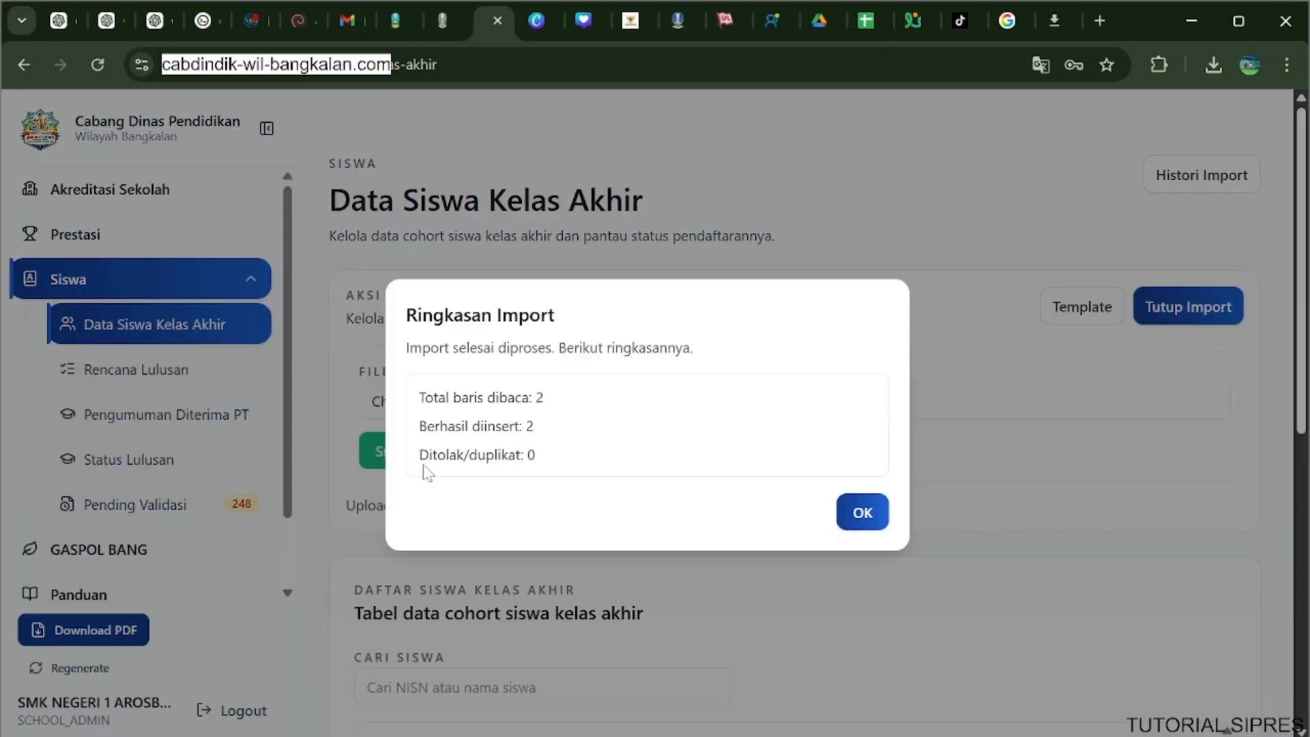
click(862, 512)
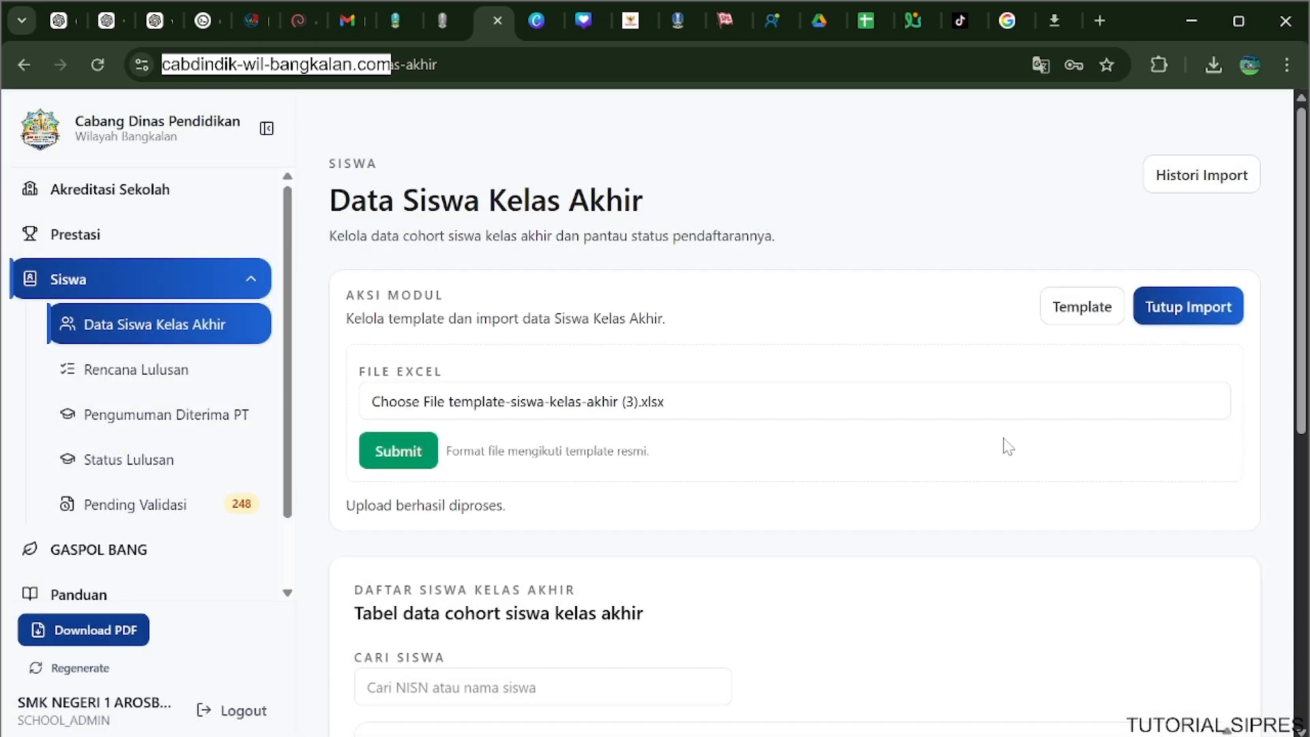
scroll(1003, 444, down, 6)
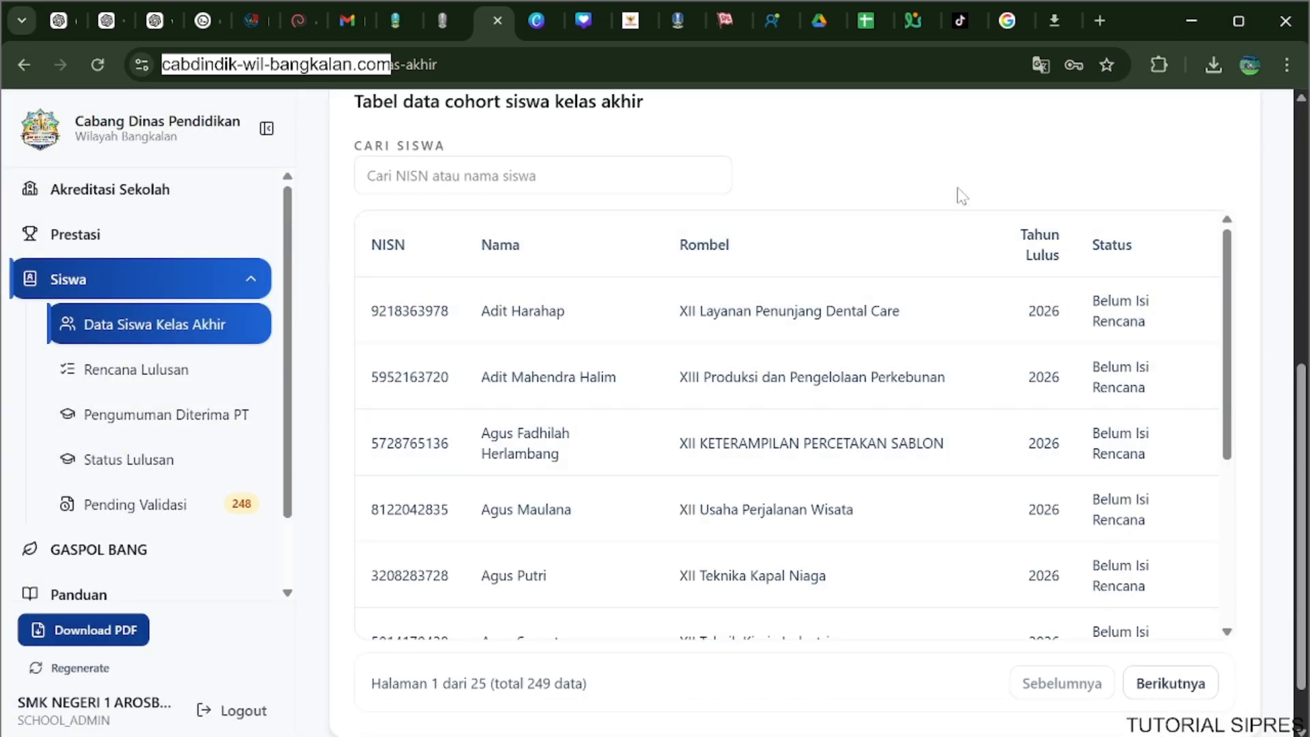
scroll(959, 191, down, 5)
scroll(959, 341, up, 3)
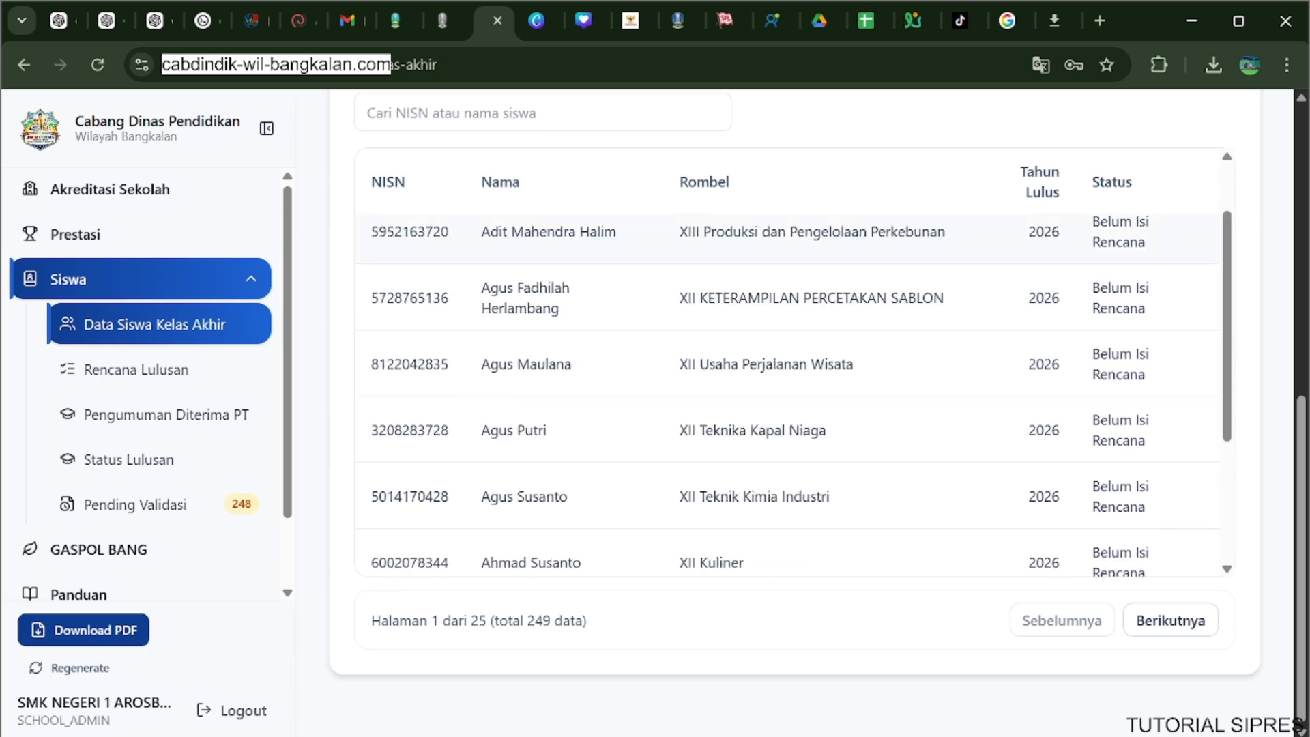
scroll(941, 304, up, 4)
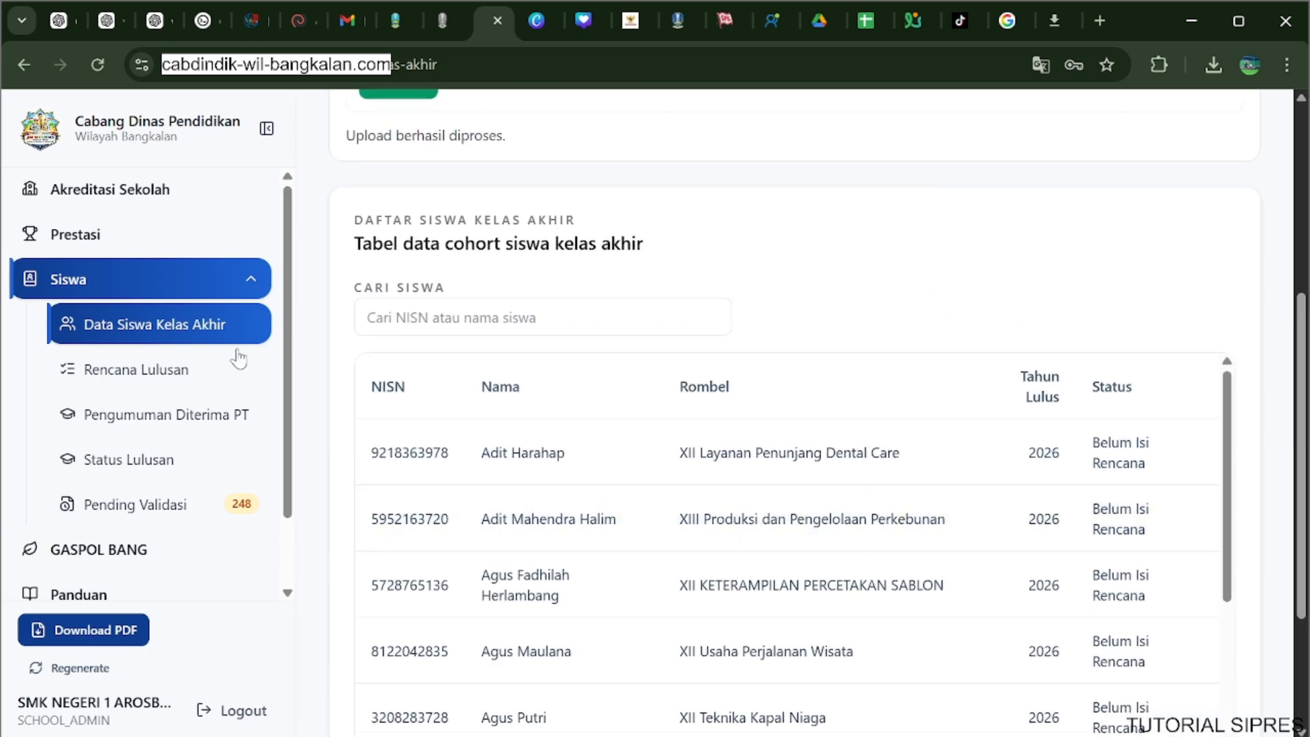
Download the Pendaftaran PT template from the Rencana Lulusan page.
click(216, 380)
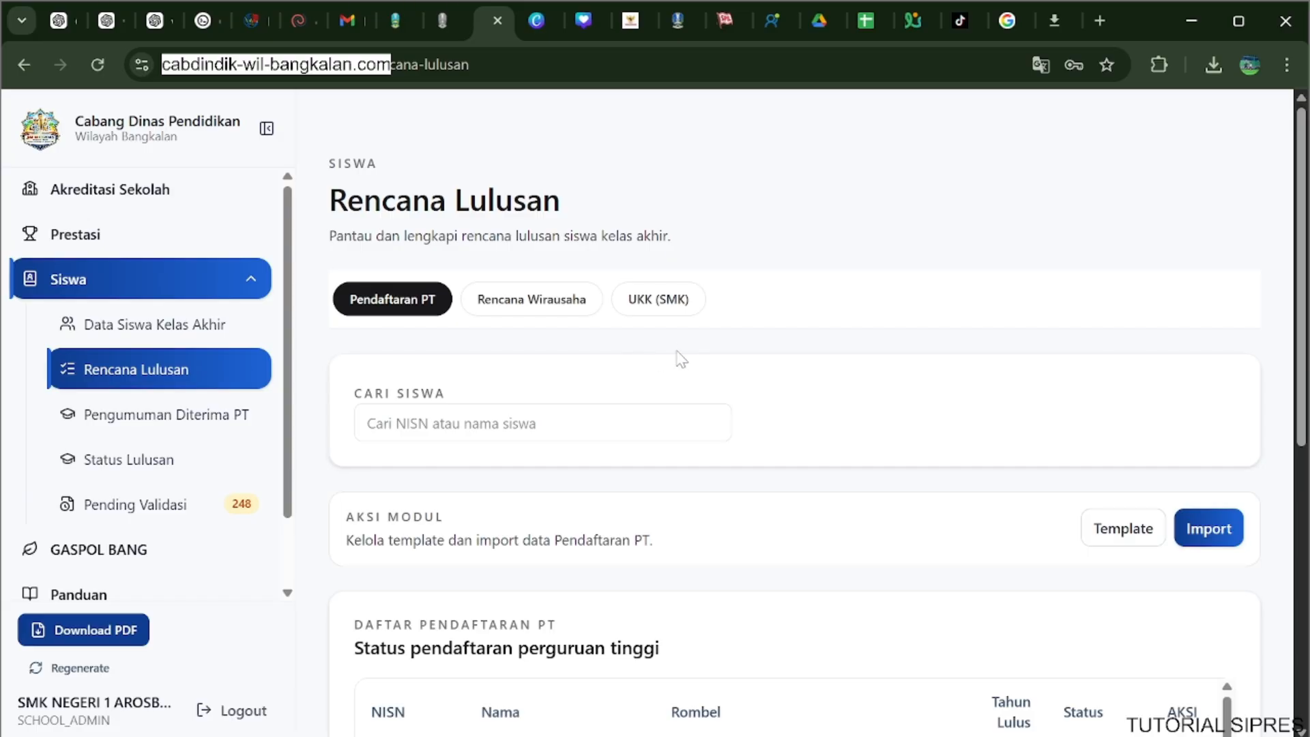
scroll(679, 358, down, 2)
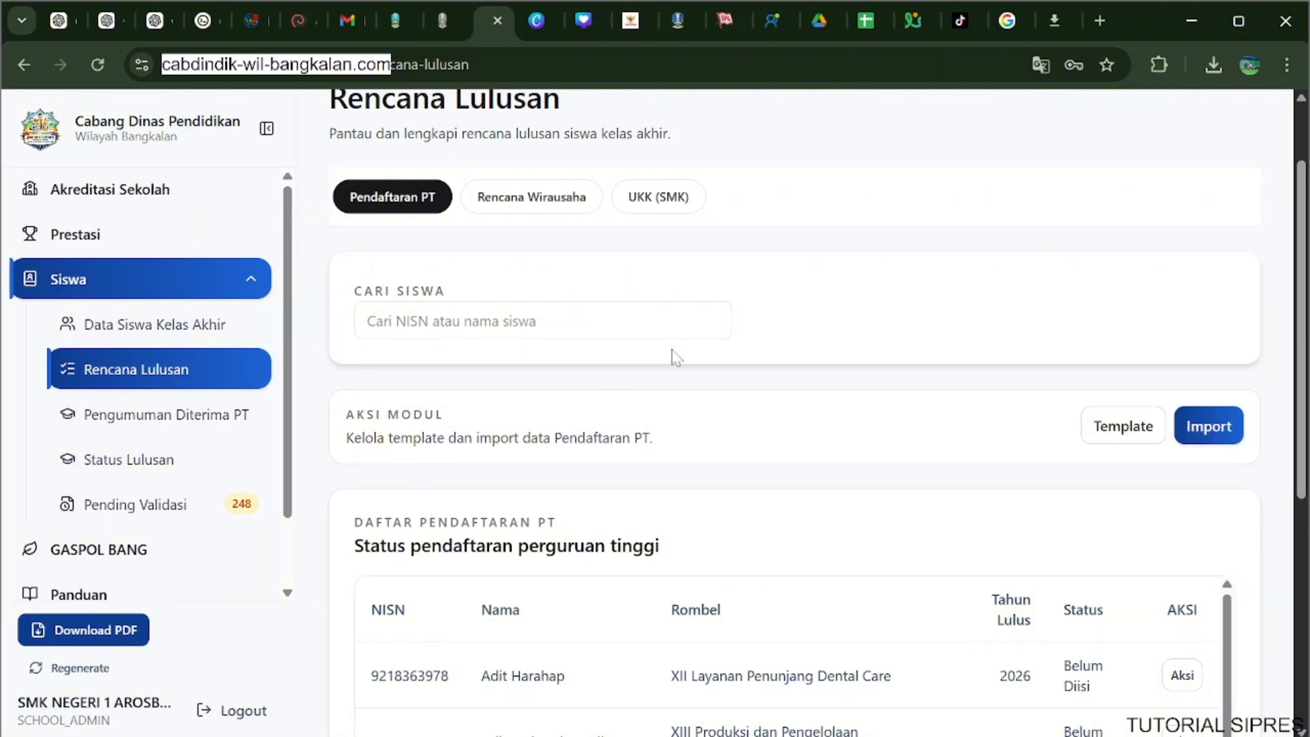
scroll(676, 351, down, 3)
scroll(659, 352, up, 3)
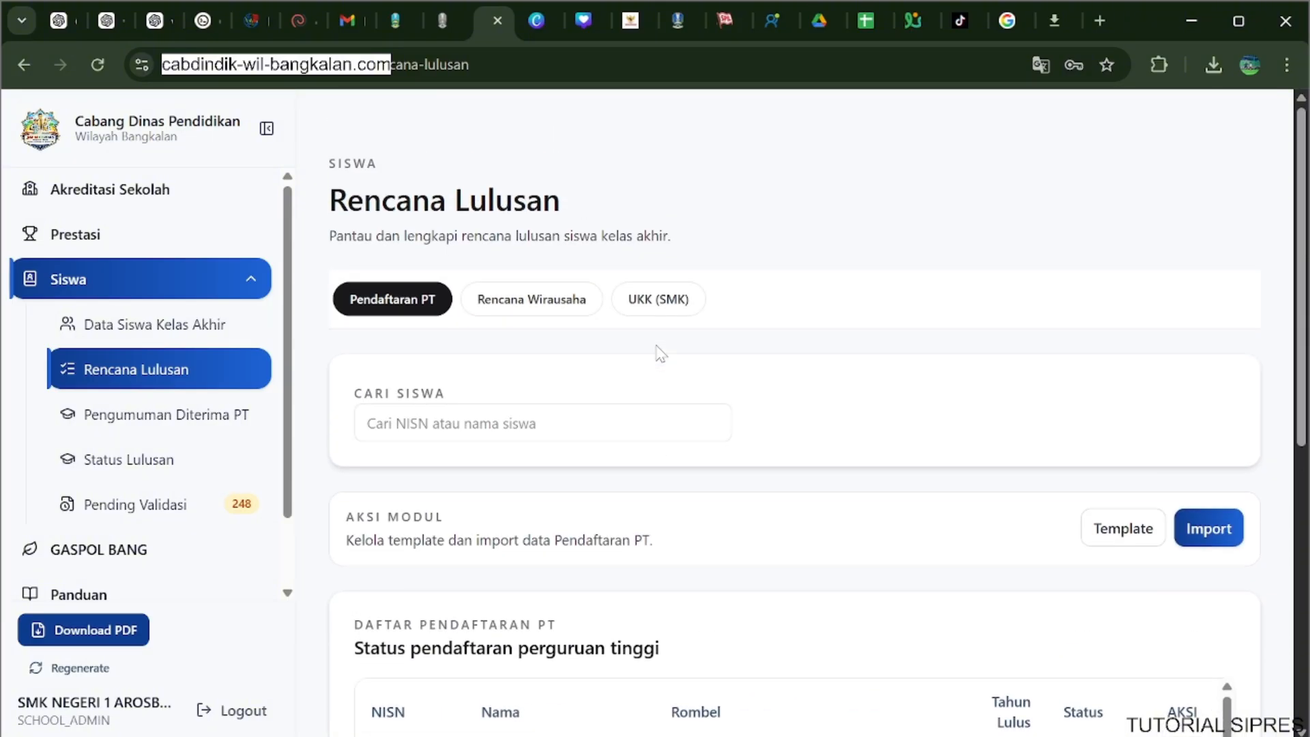
scroll(660, 352, down, 3)
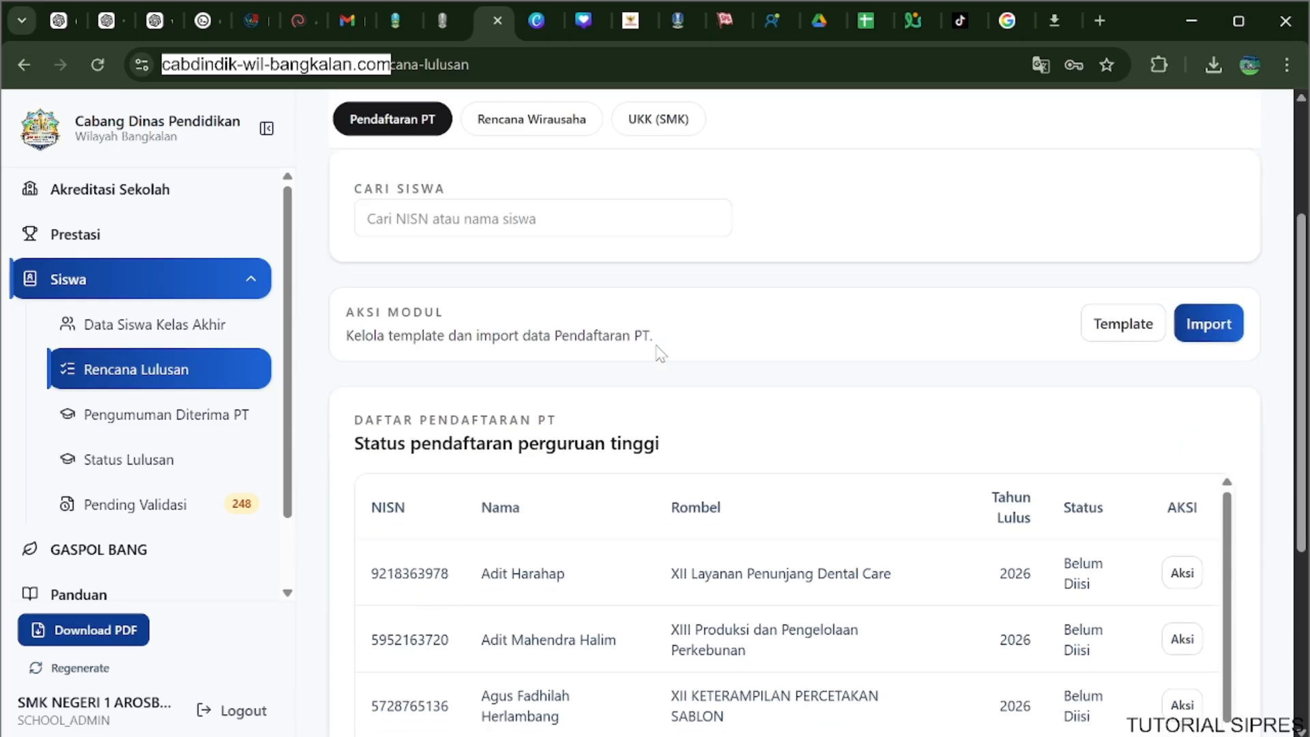
click(1119, 324)
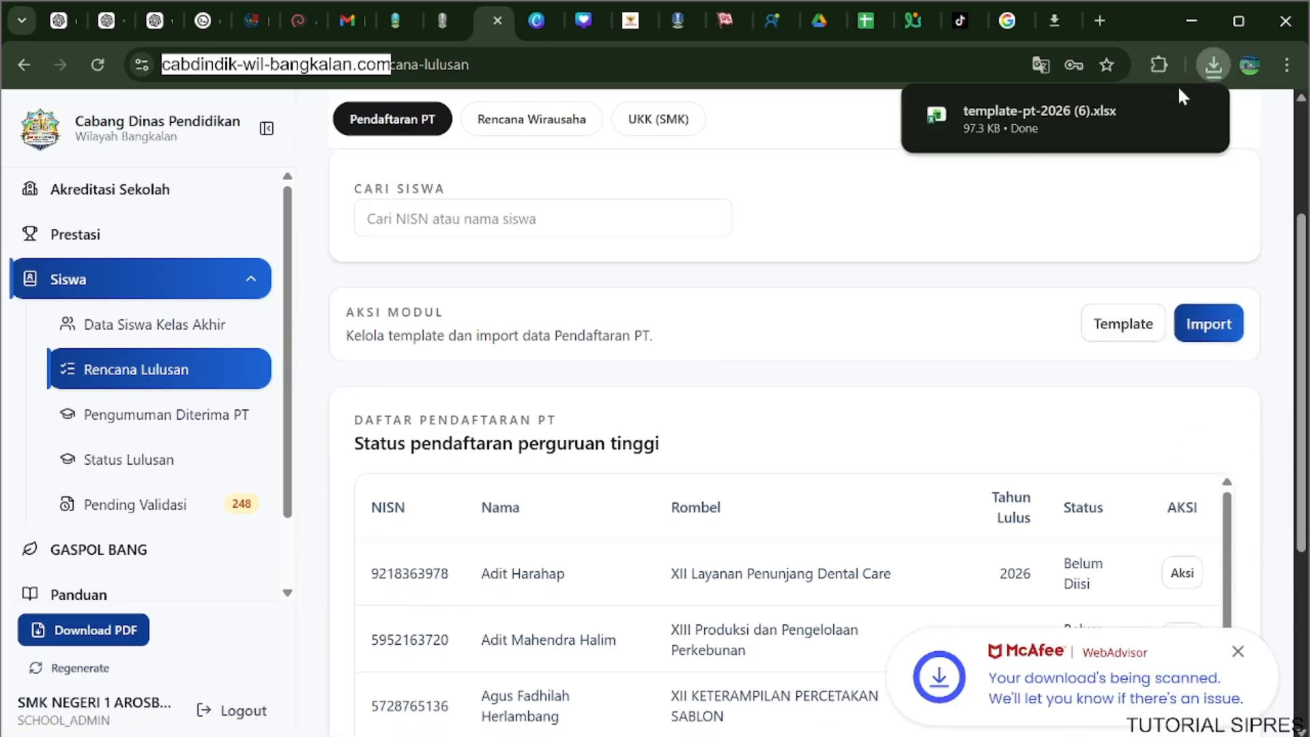
Open the downloaded template-pt-2026 (6).xlsx in Excel, enable editing and maximize its window.
click(1065, 110)
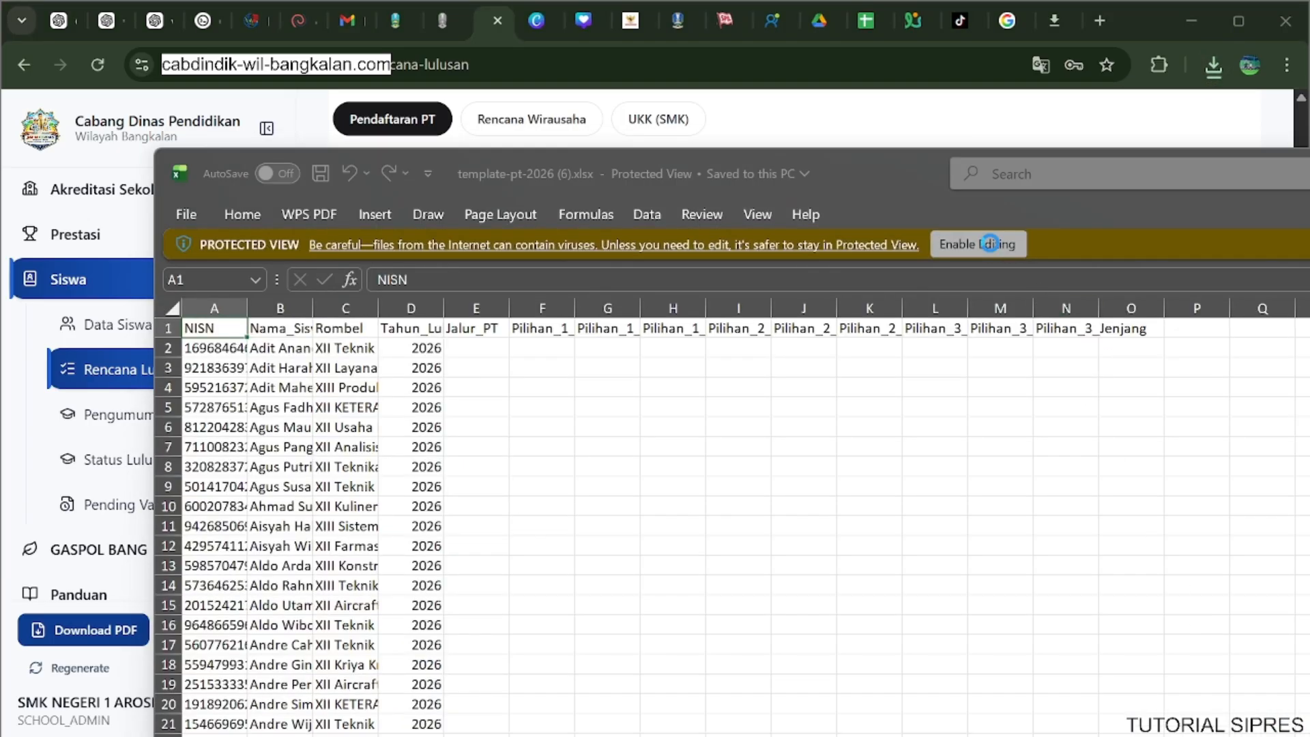
click(996, 243)
drag(1168, 177, 6, 2)
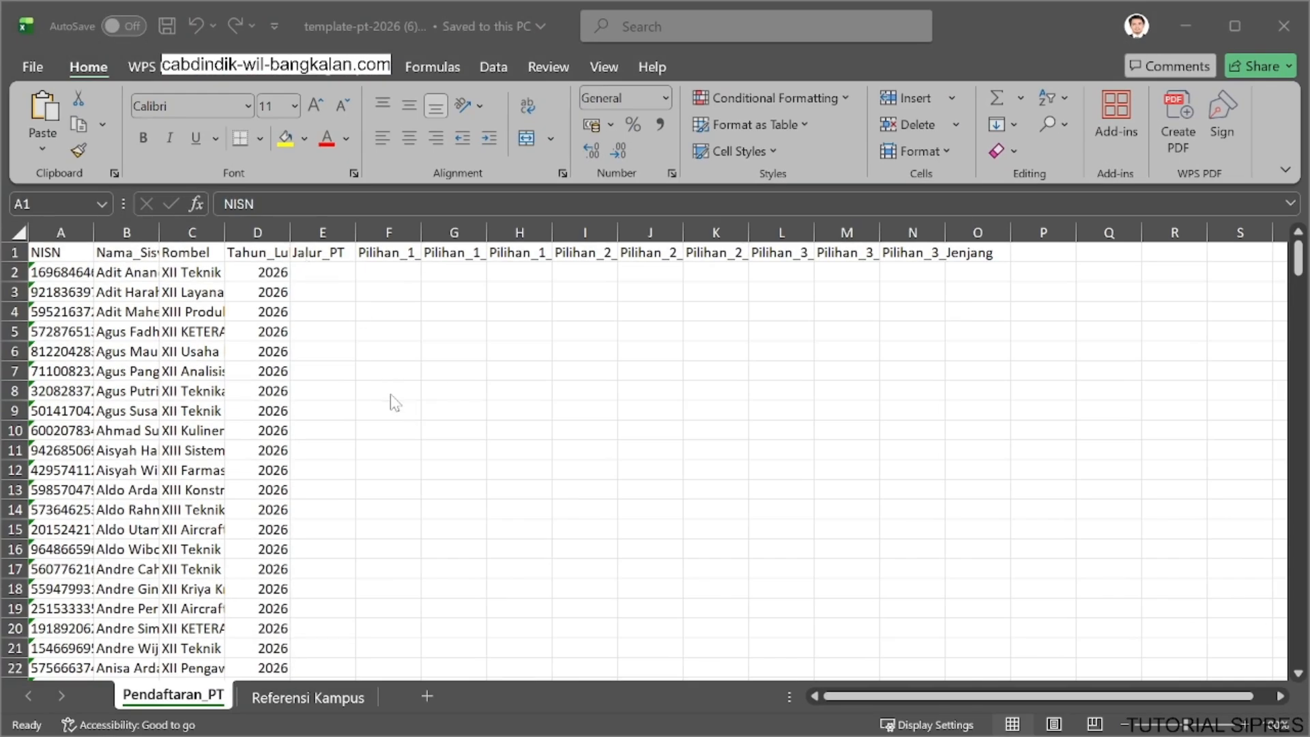
Autofit all column widths on the Pendaftaran_PT sheet, and narrow the Rombel and Nama_Siswa columns.
drag(159, 227, 333, 231)
click(429, 271)
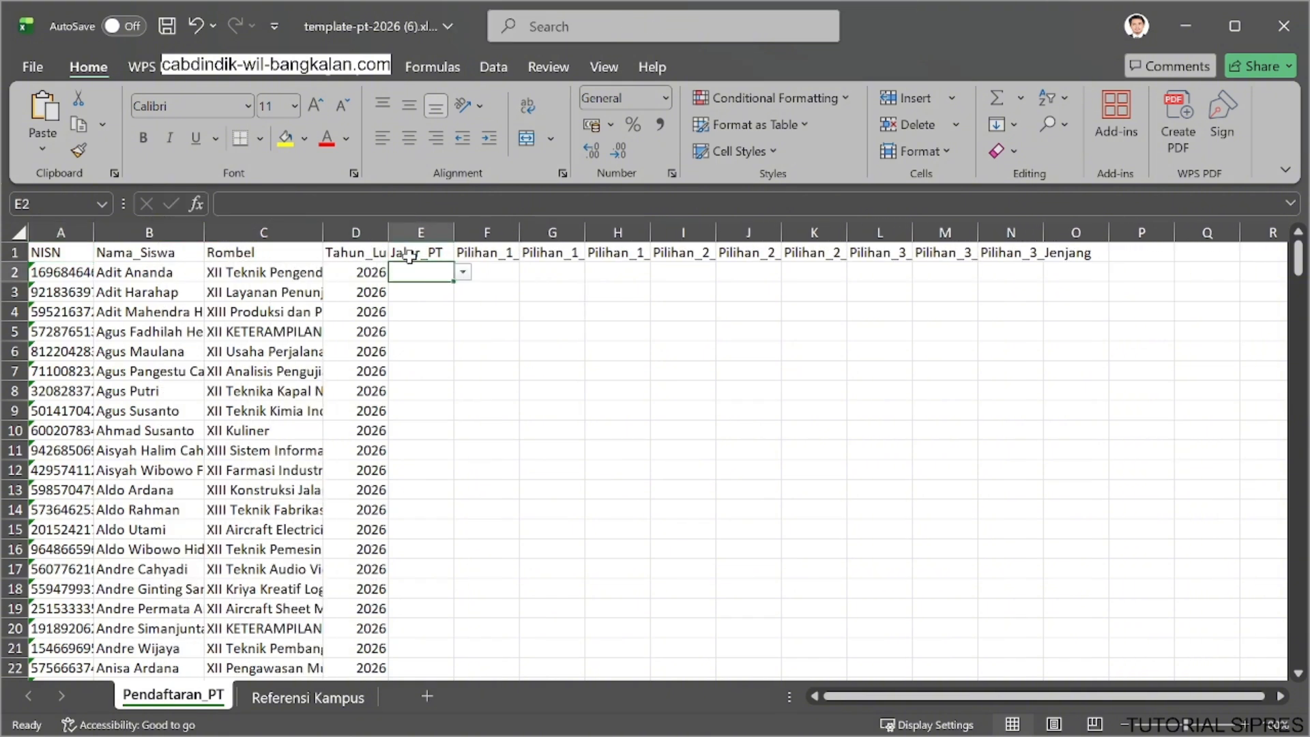
key(ctrl+a)
click(917, 156)
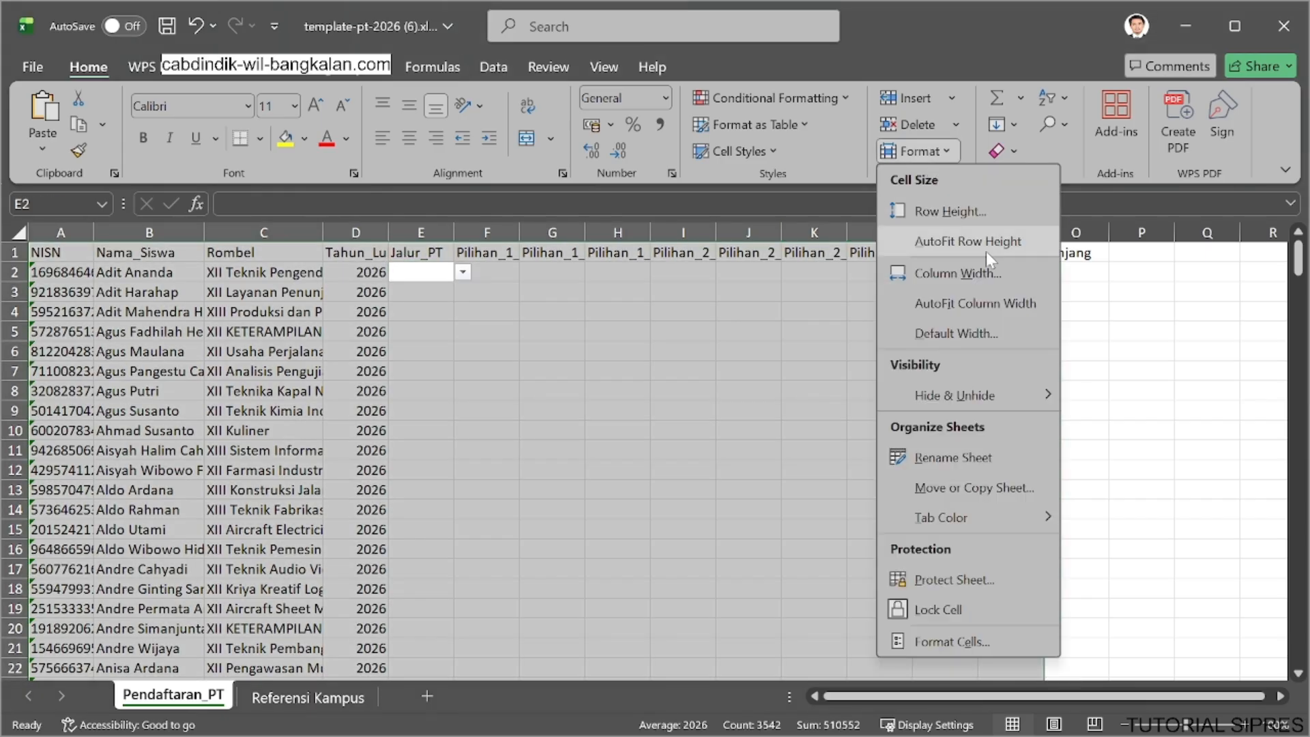
click(1000, 302)
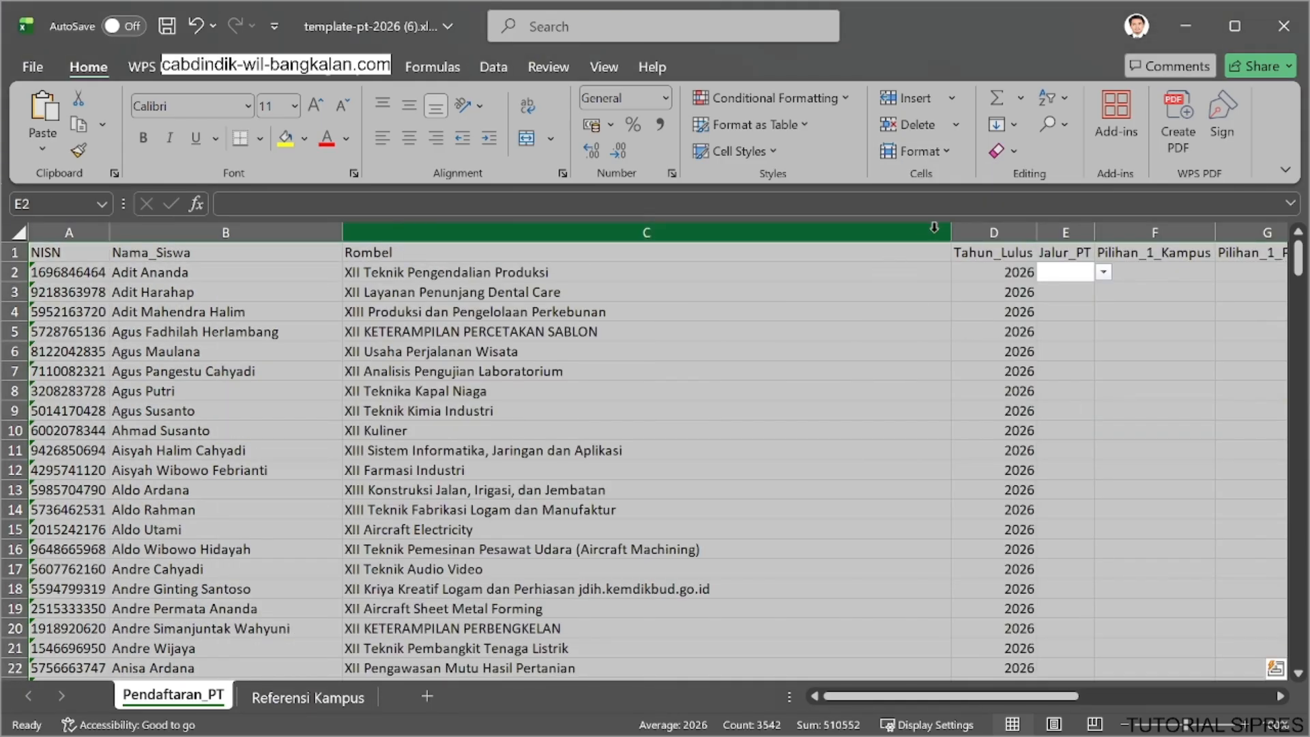
drag(952, 232, 674, 232)
click(846, 307)
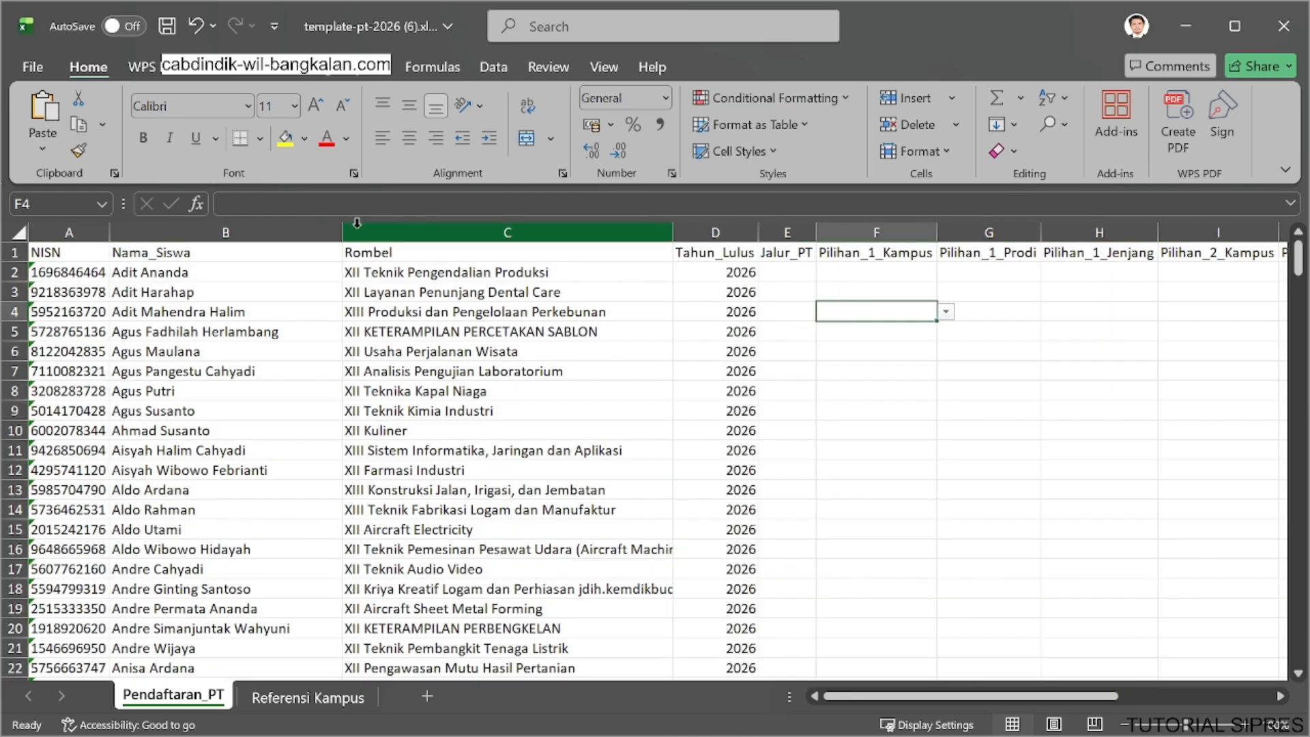
drag(343, 226, 267, 226)
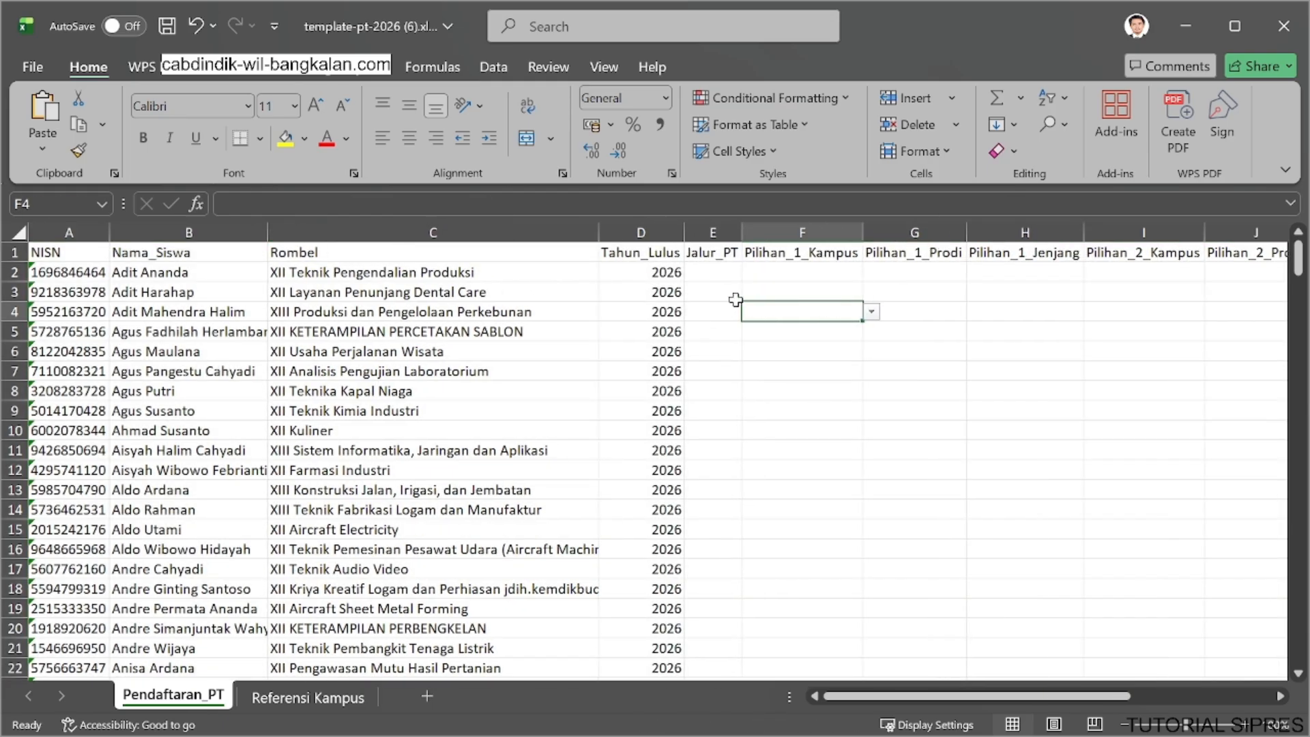
Set Jalur_PT to SNBP for the first three students in rows 2 to 4.
click(716, 271)
click(750, 272)
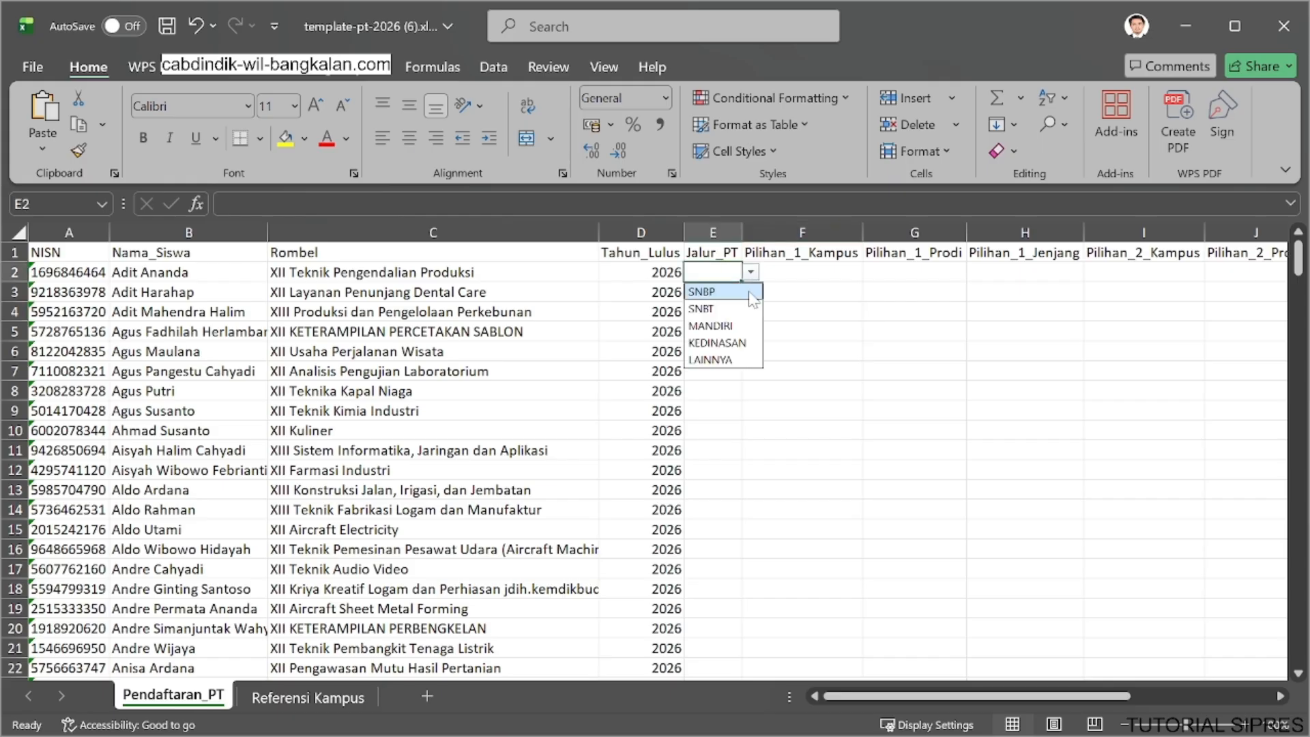
click(738, 292)
click(738, 292)
click(751, 292)
click(728, 307)
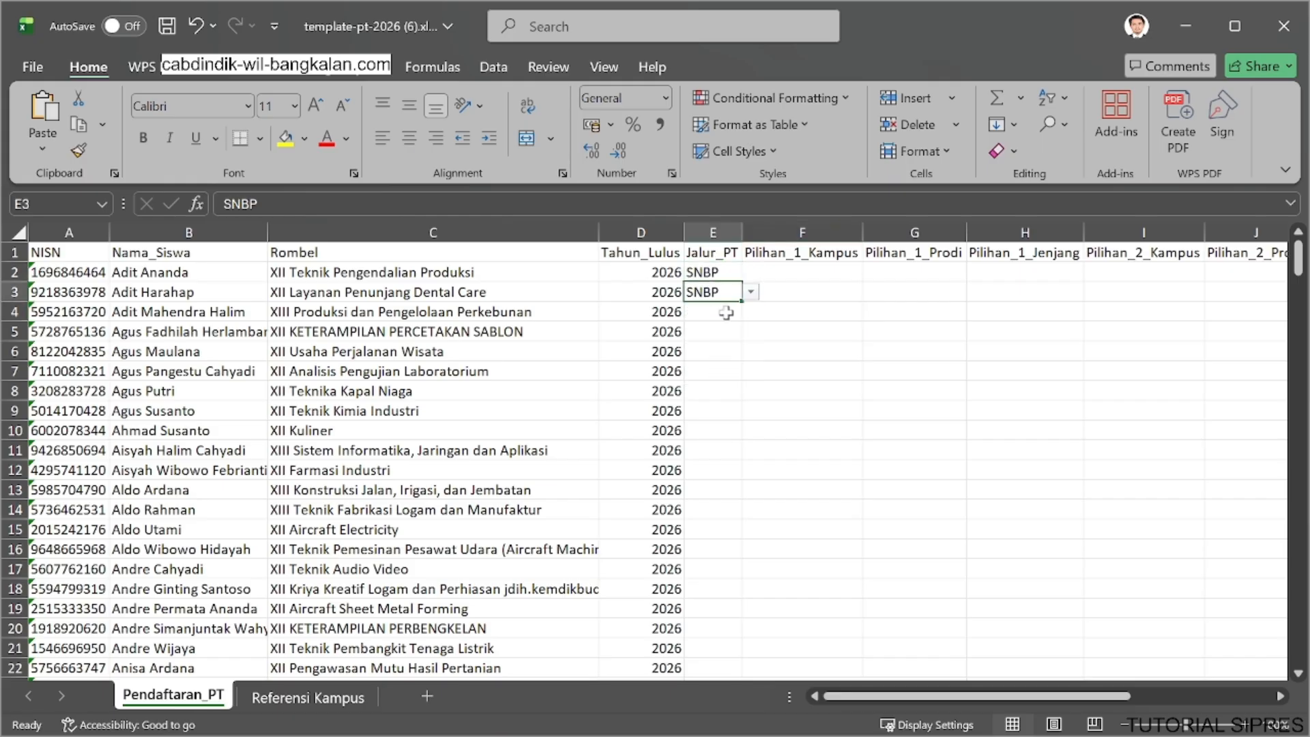
click(736, 312)
click(751, 312)
click(718, 330)
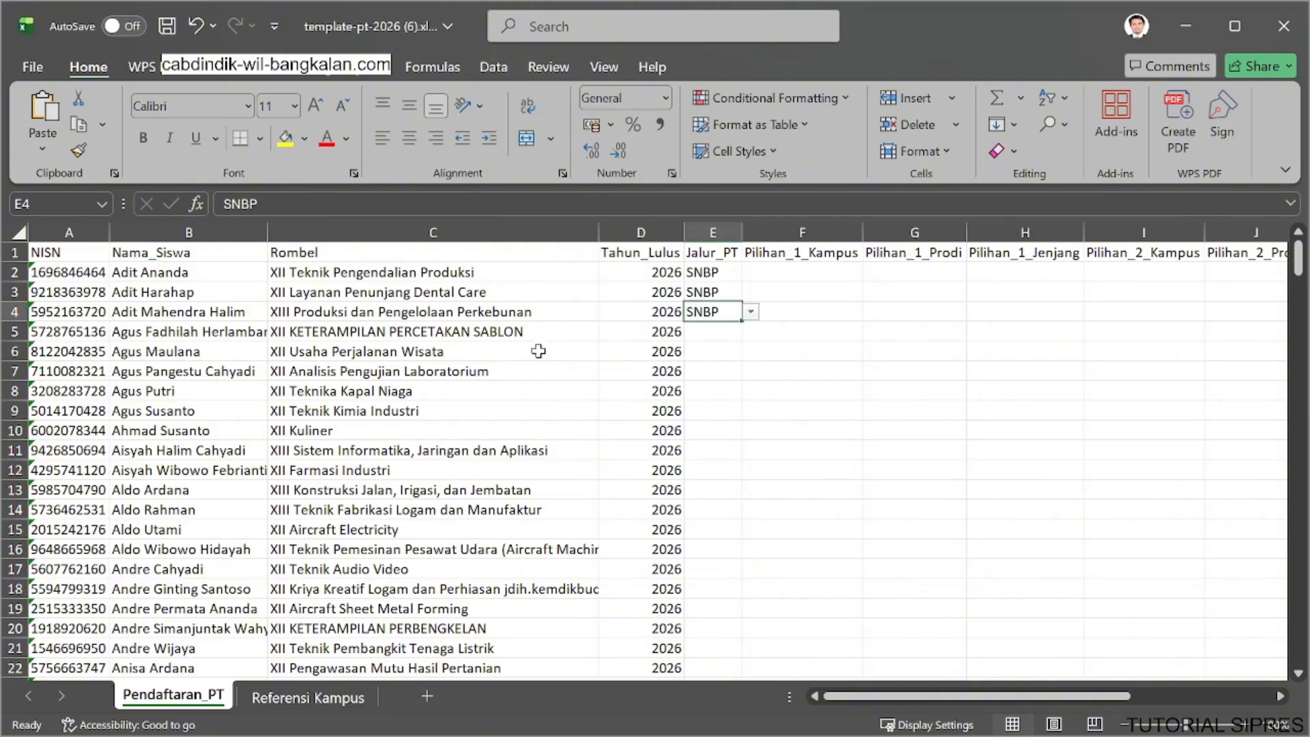
Choose AKADEMI AKUNTANSI BANDUNG as Pilihan_1_Kampus for the student in row 2.
click(769, 272)
click(871, 272)
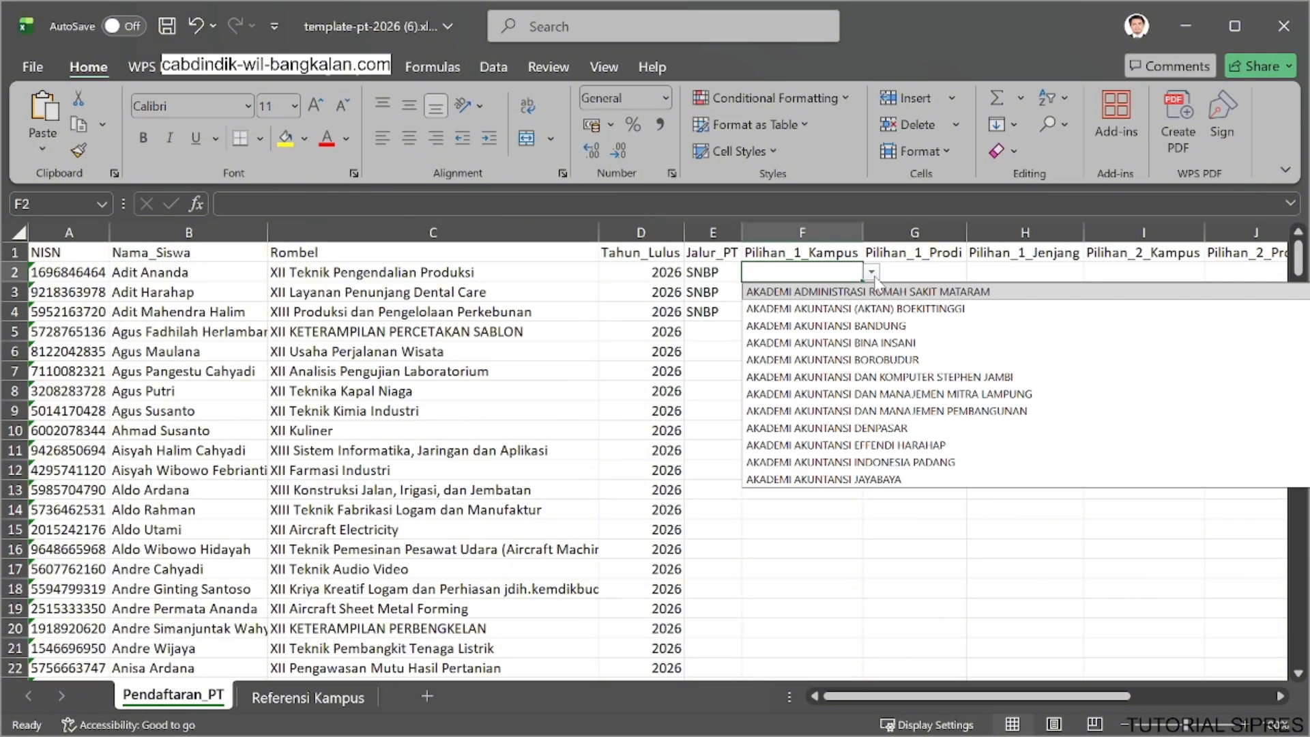
click(864, 327)
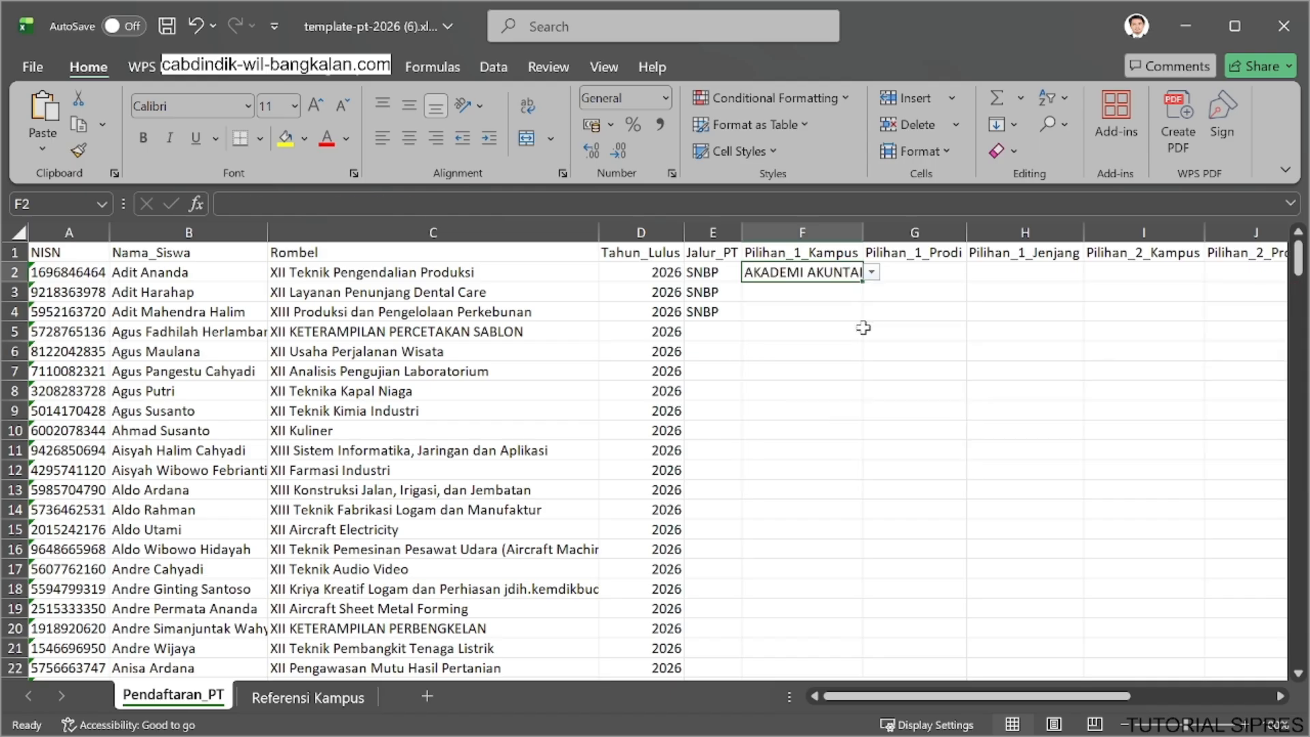
Enter S1 - Akuntansi as Pilihan_1_Prodi for the student in row 2.
click(937, 272)
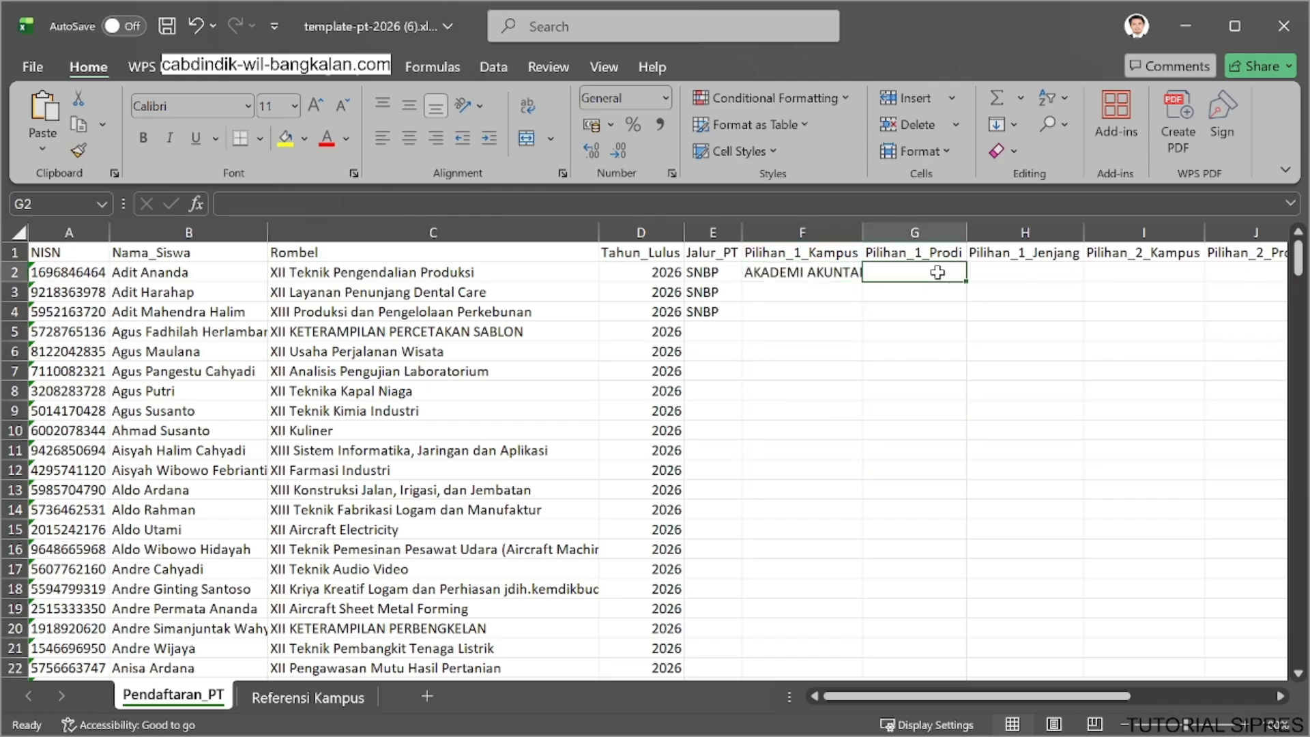
click(842, 258)
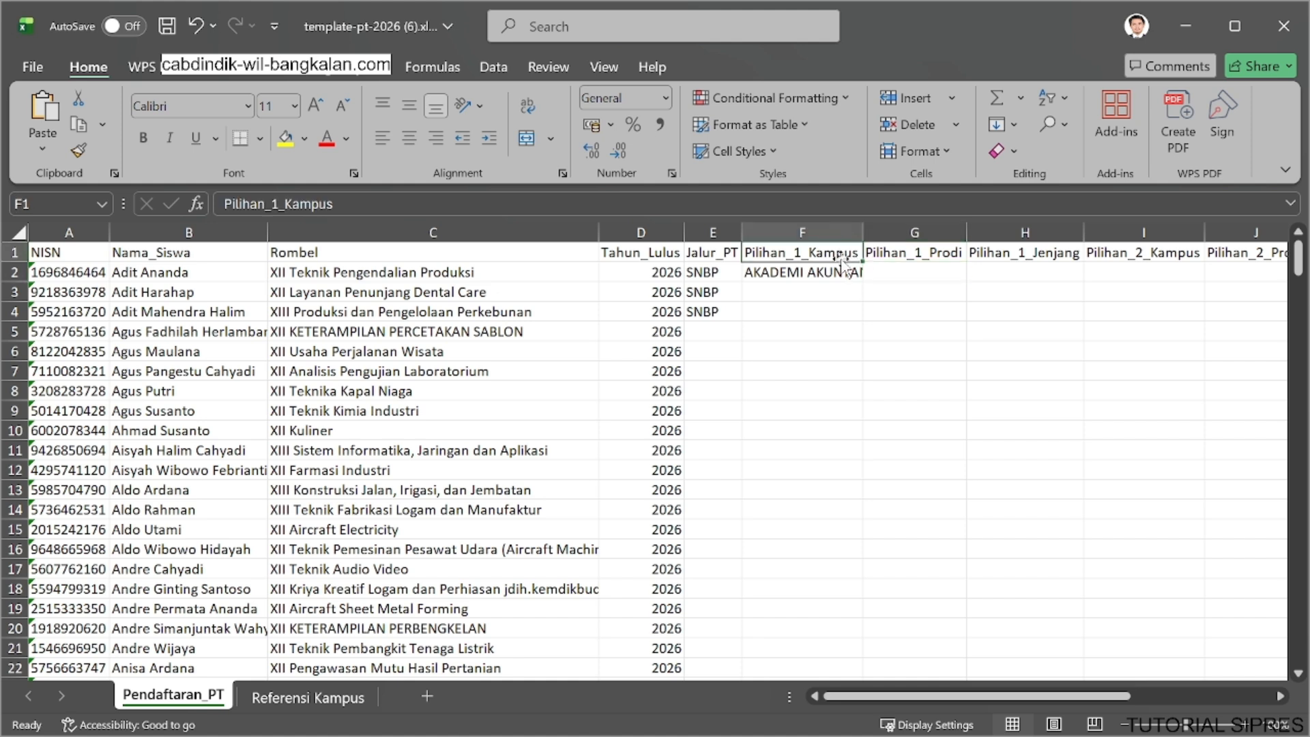
click(924, 255)
click(933, 275)
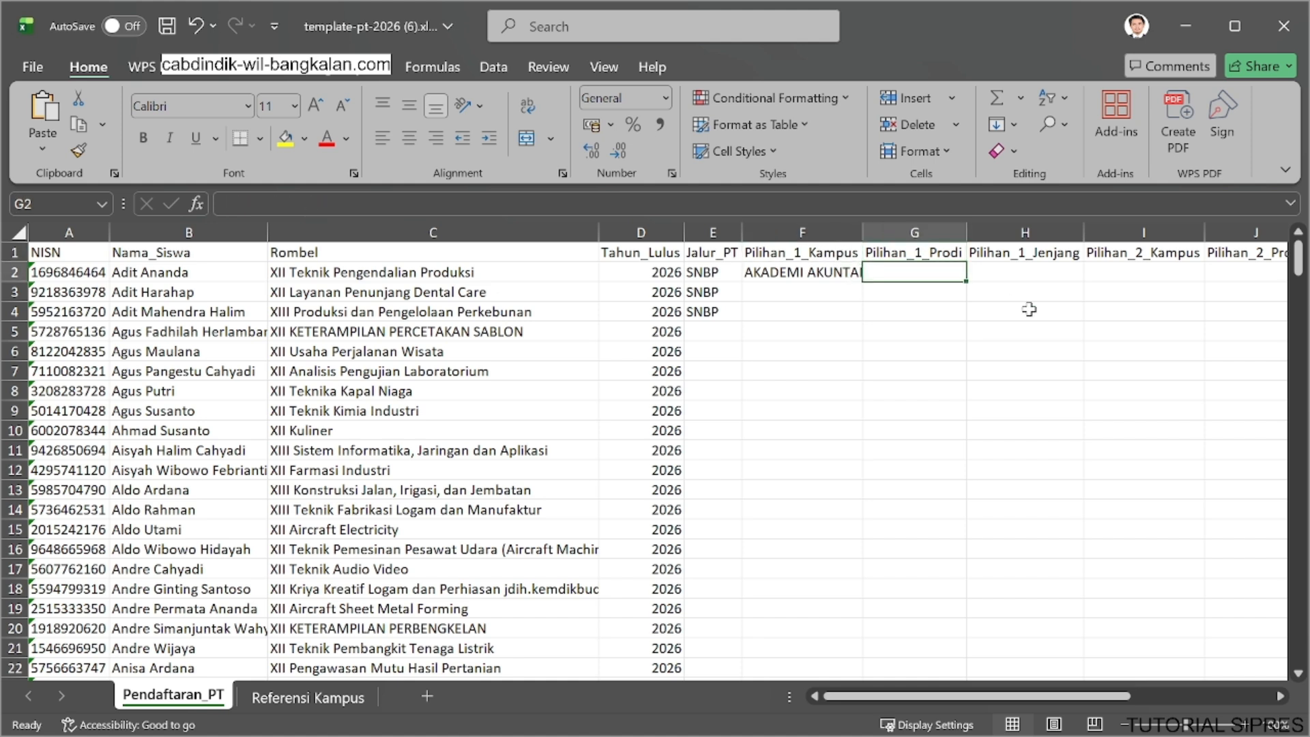
text(S1 -)
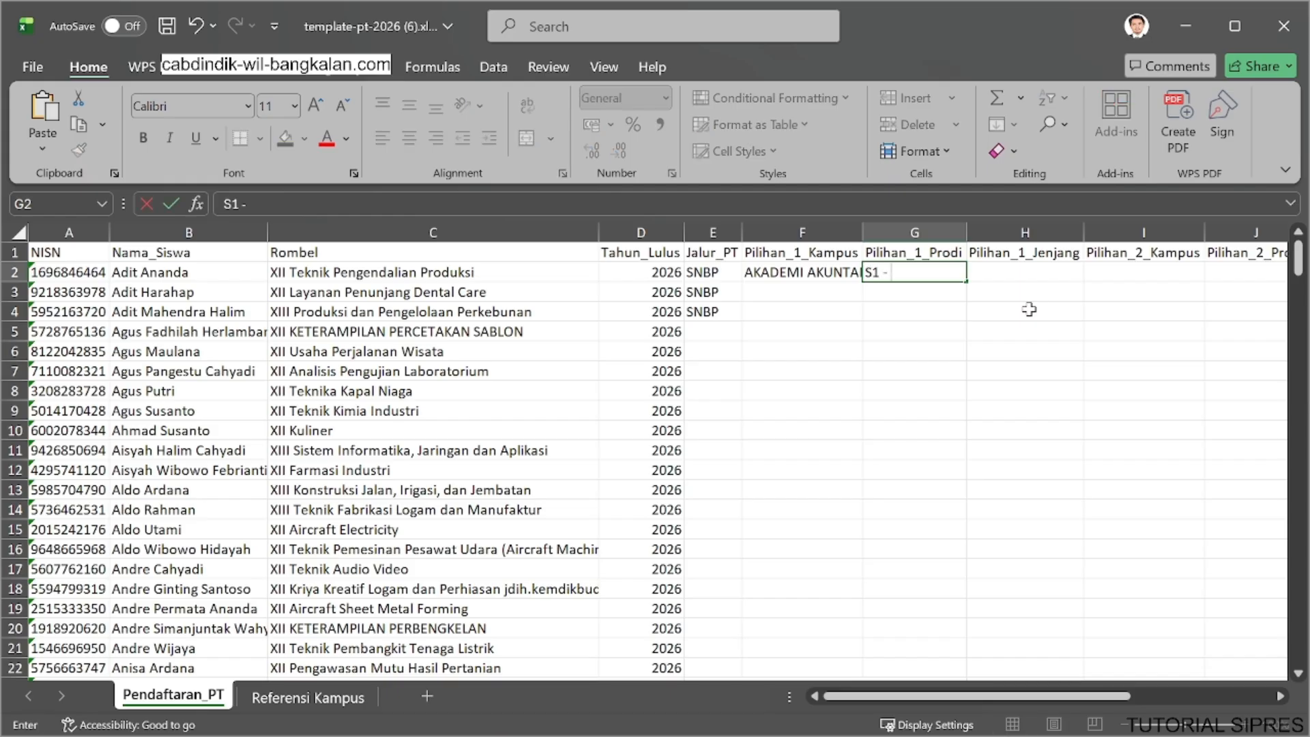
text( Akuntan)
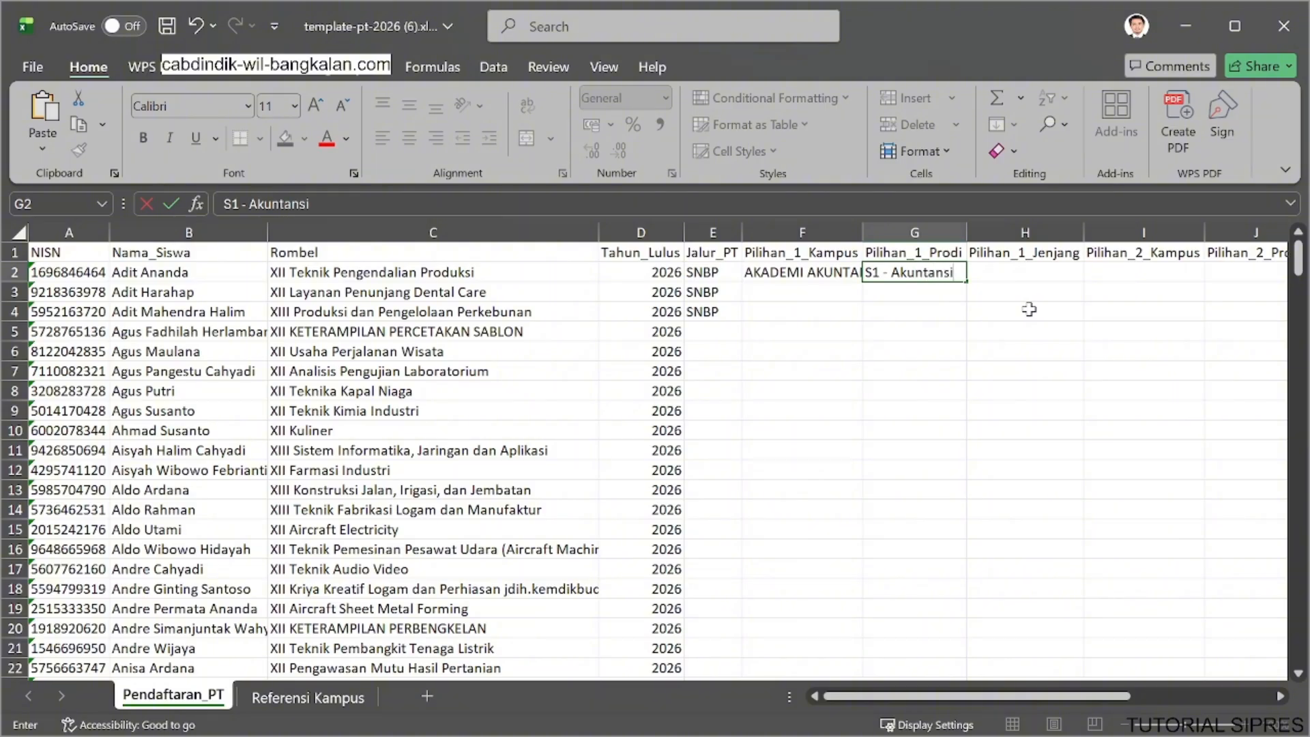
text(si)
click(800, 271)
Copy the row 2 campus from Pilihan_1_Kampus into the Pilihan_1_Jenjang cell H2.
click(1057, 266)
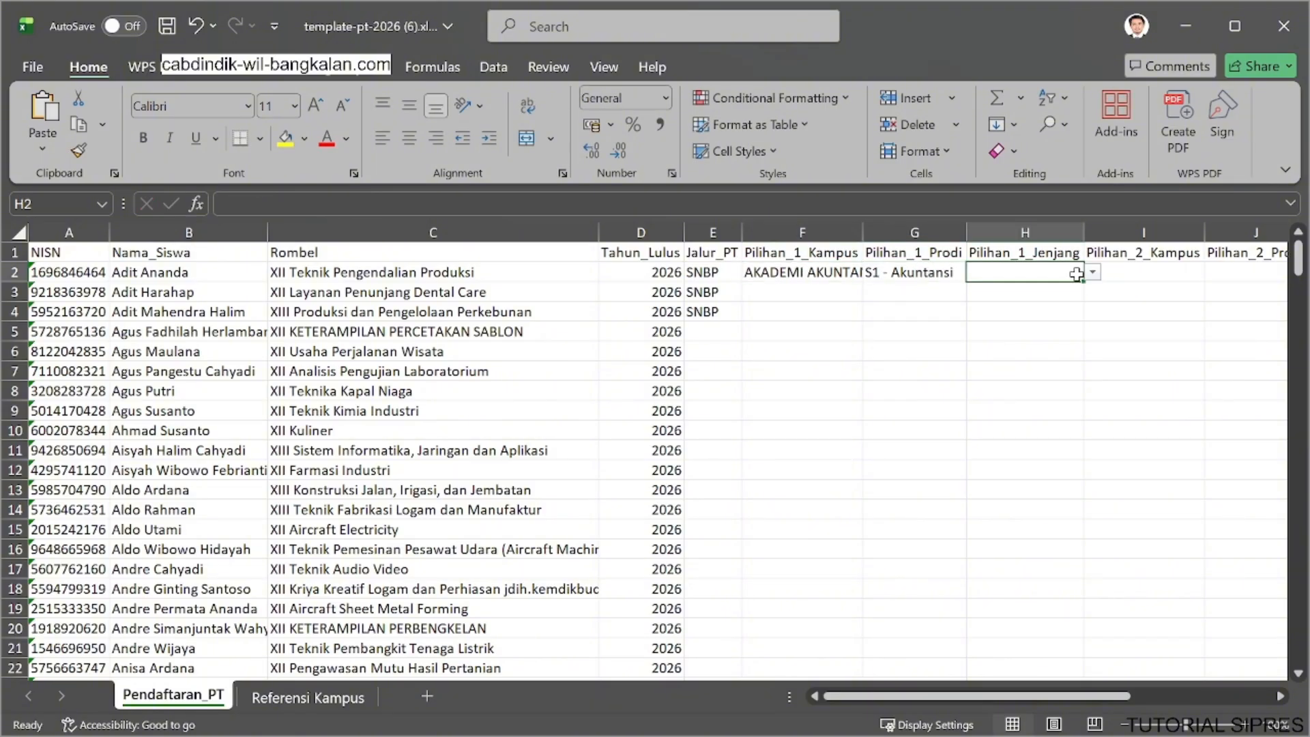
click(810, 268)
key(ctrl+c)
click(1011, 272)
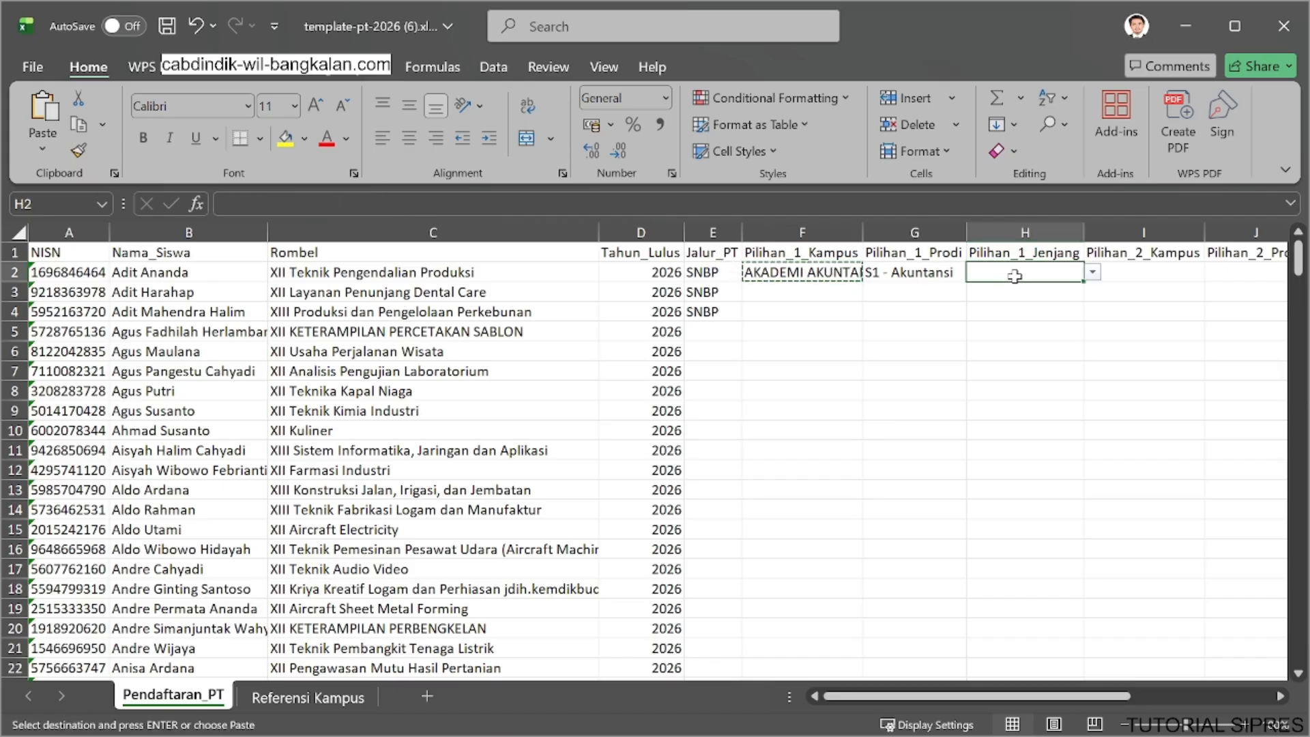
key(ctrl+v)
Try to enter S1- EKONOMI in the Pilihan_2_Kampus cell of row 2.
click(1151, 278)
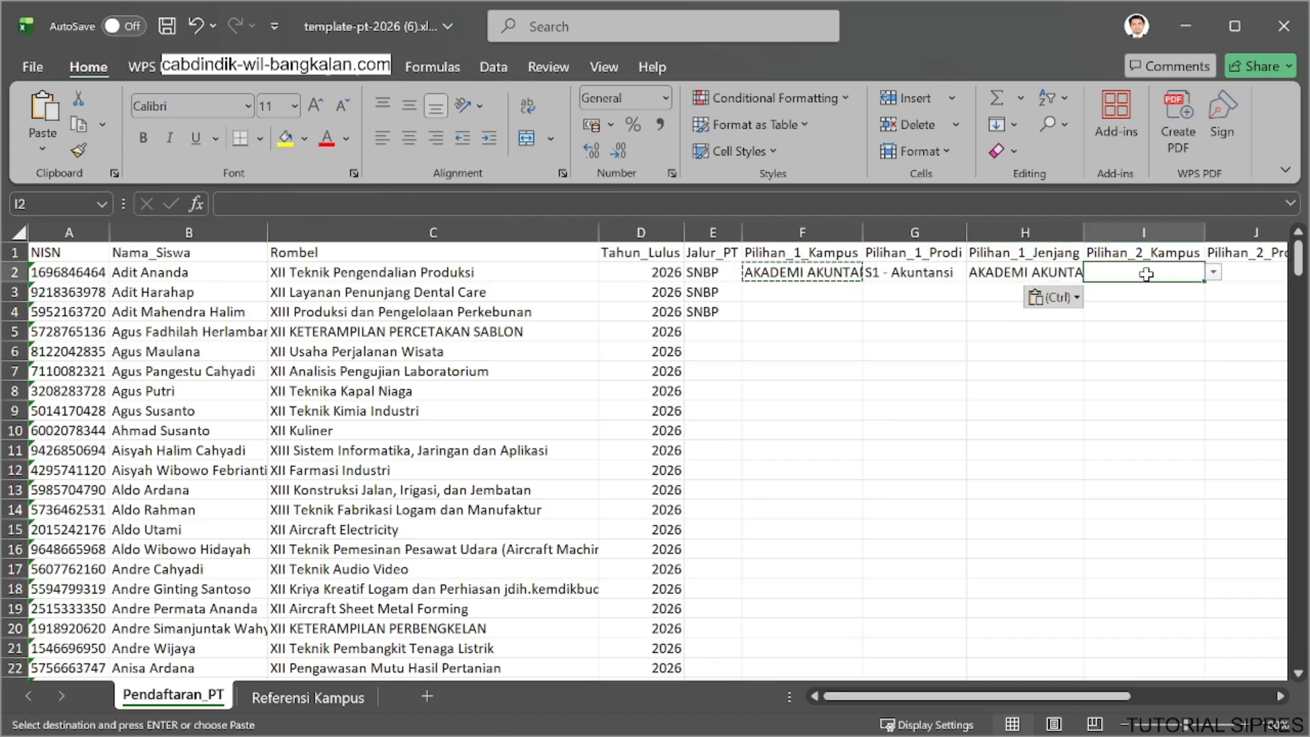
text(S1)
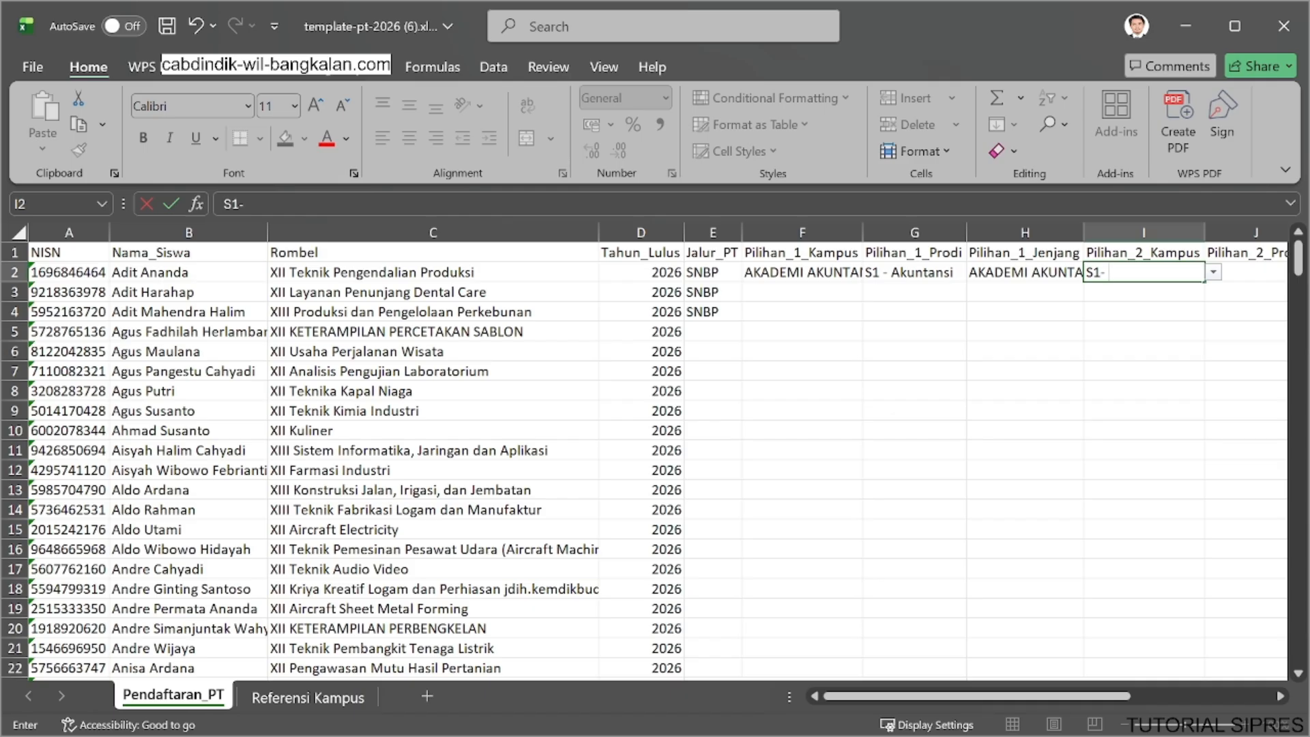
text(- EKONOMI)
key(Return)
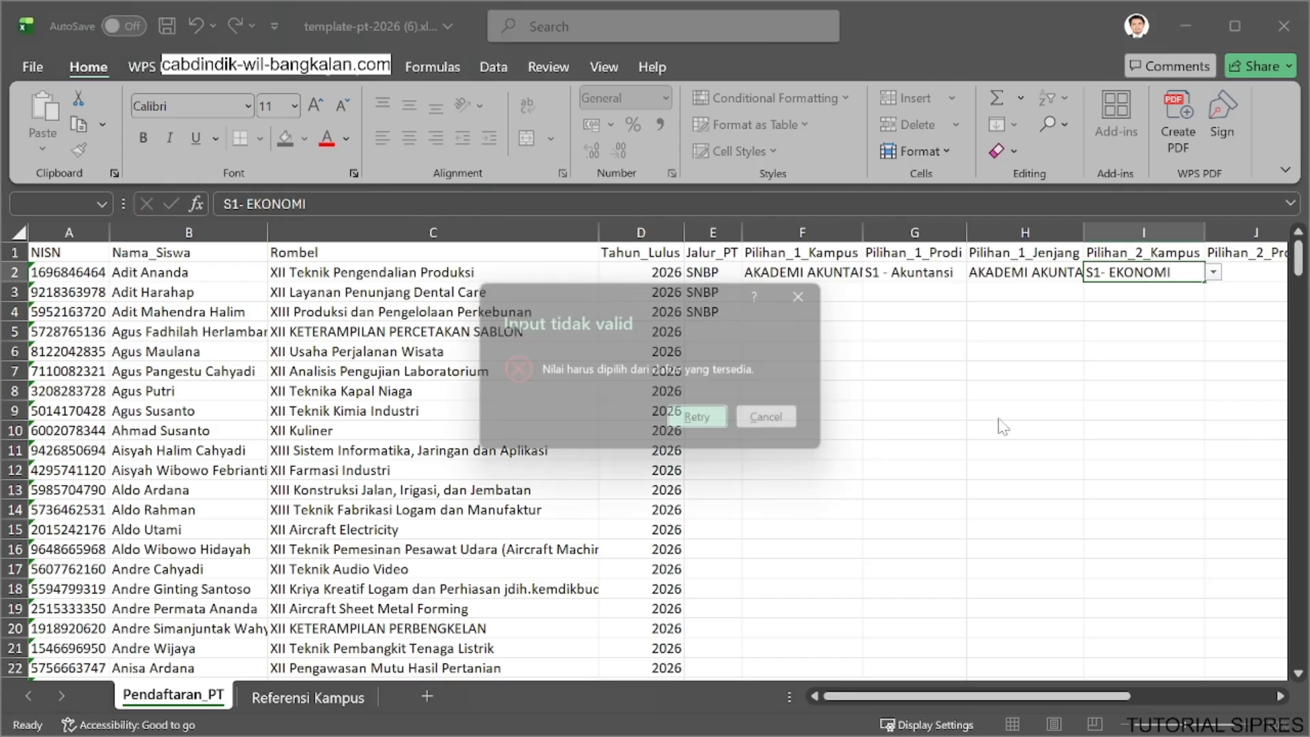
click(706, 423)
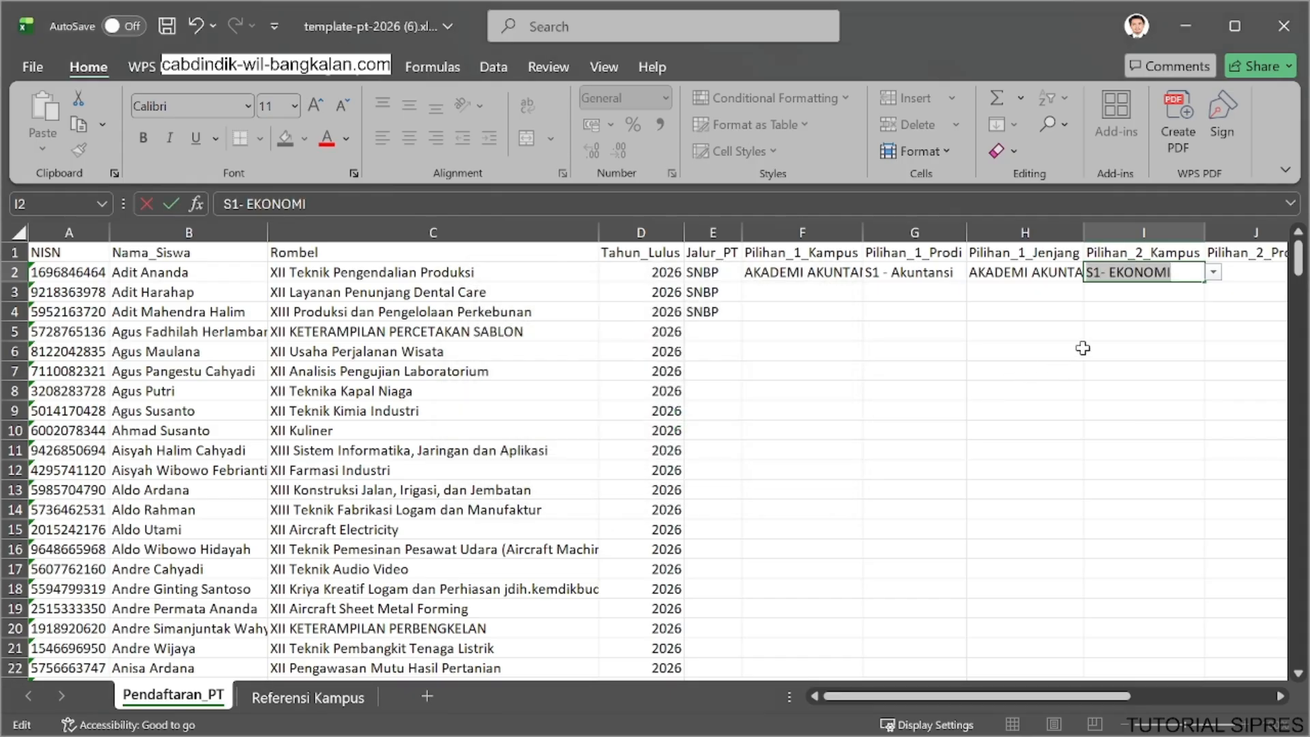
key(Return)
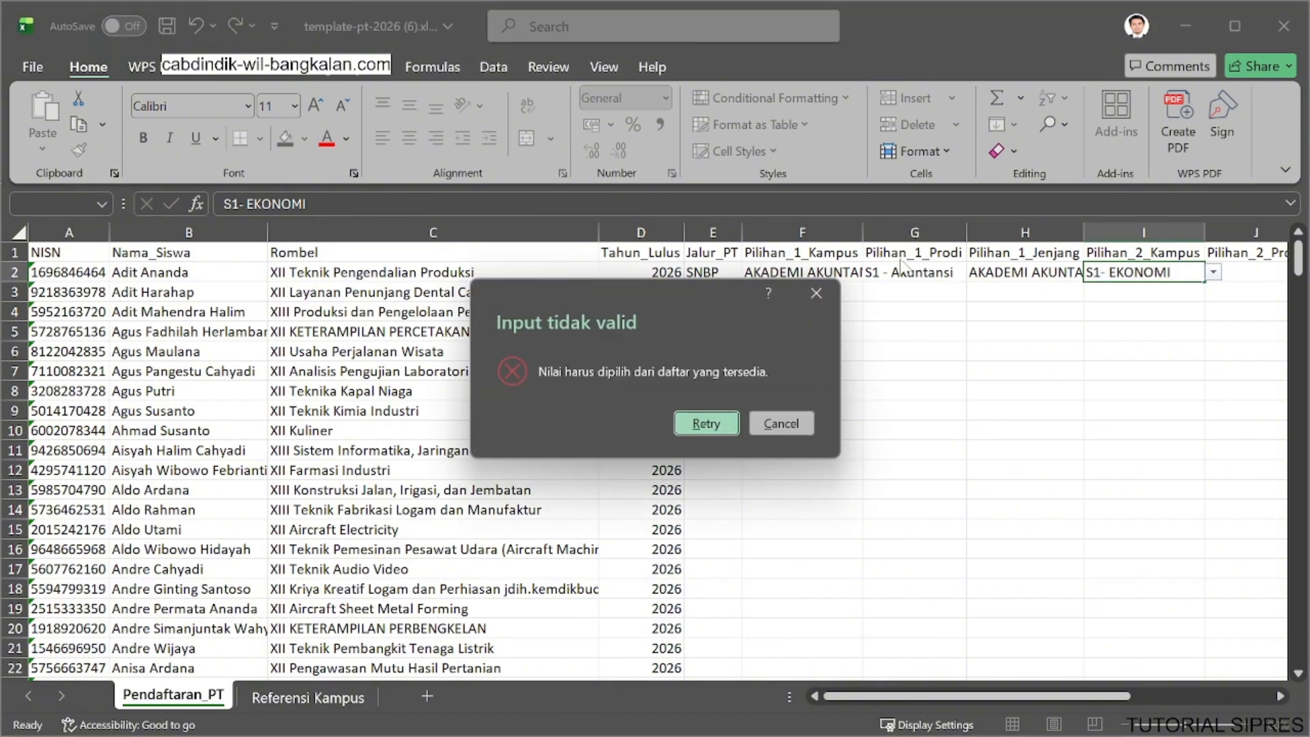
click(809, 422)
Remove the S1 prefix from Pilihan_1_Prodi in row 2, leaving Akuntansi.
click(895, 272)
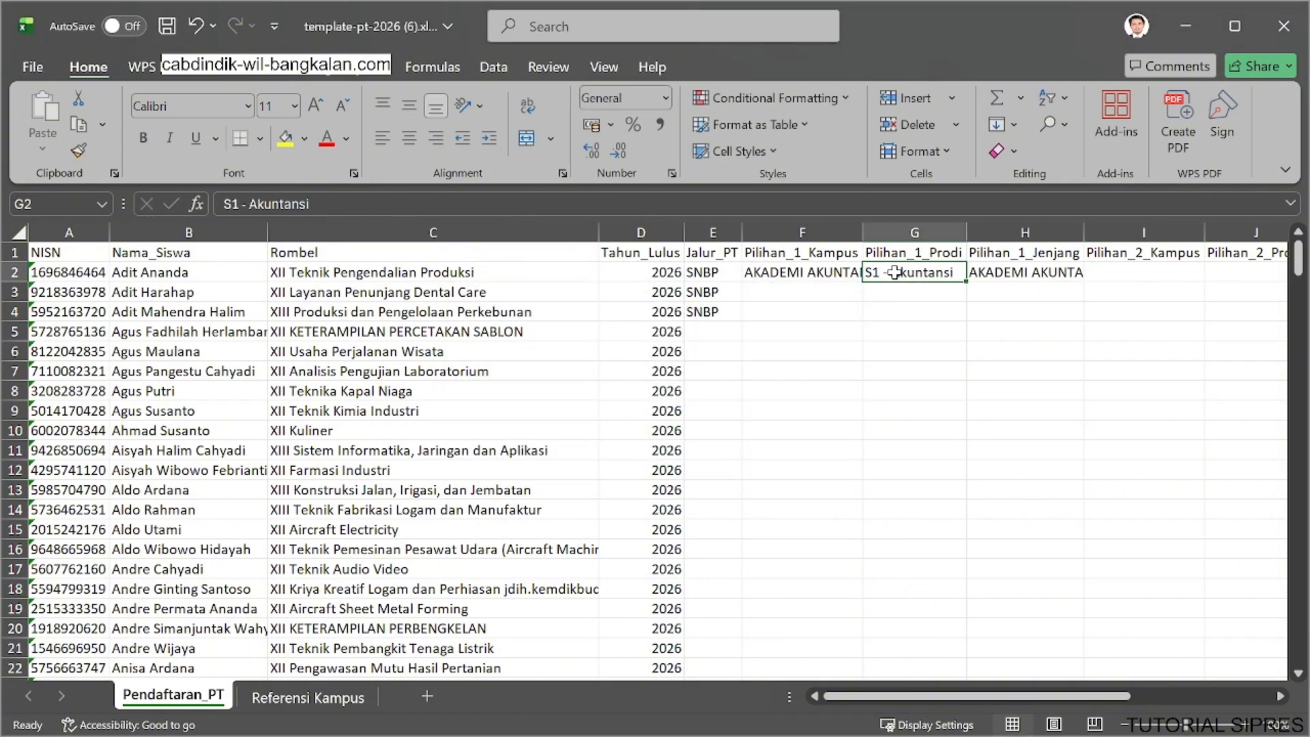
drag(250, 204, 176, 201)
key(BackSpace)
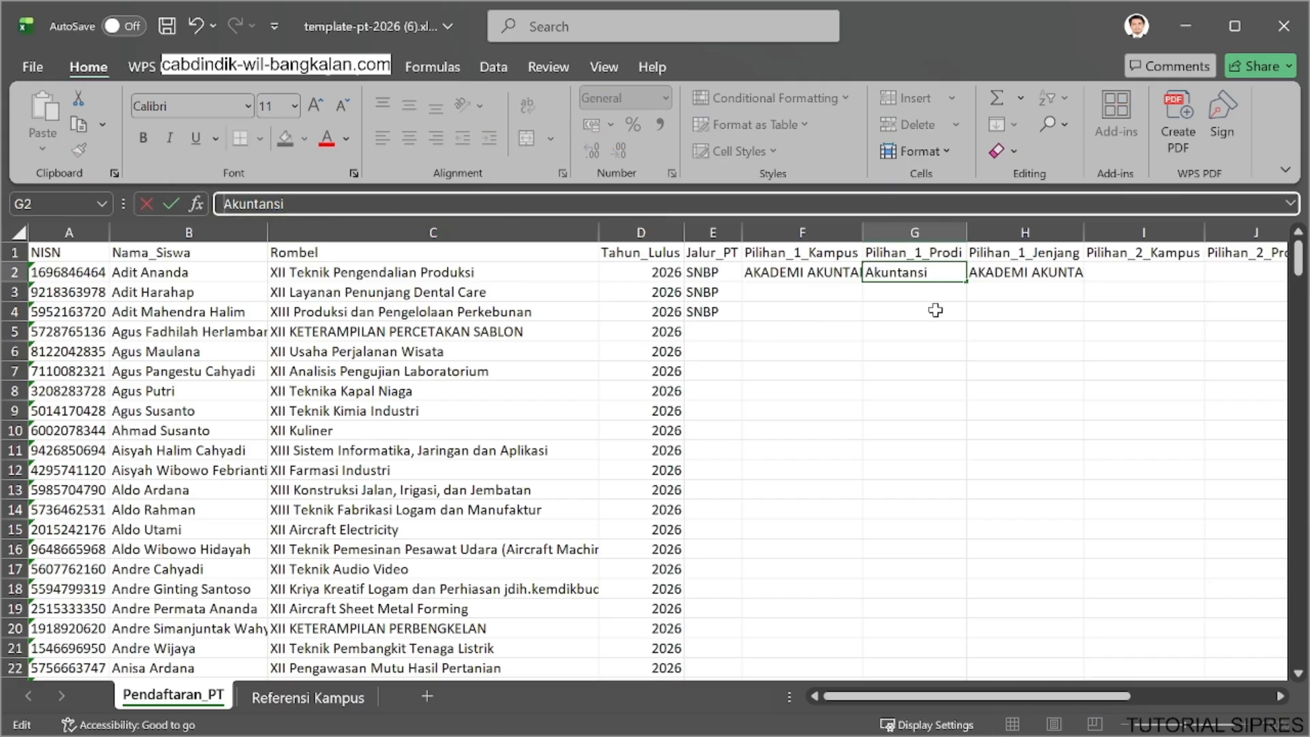
click(998, 271)
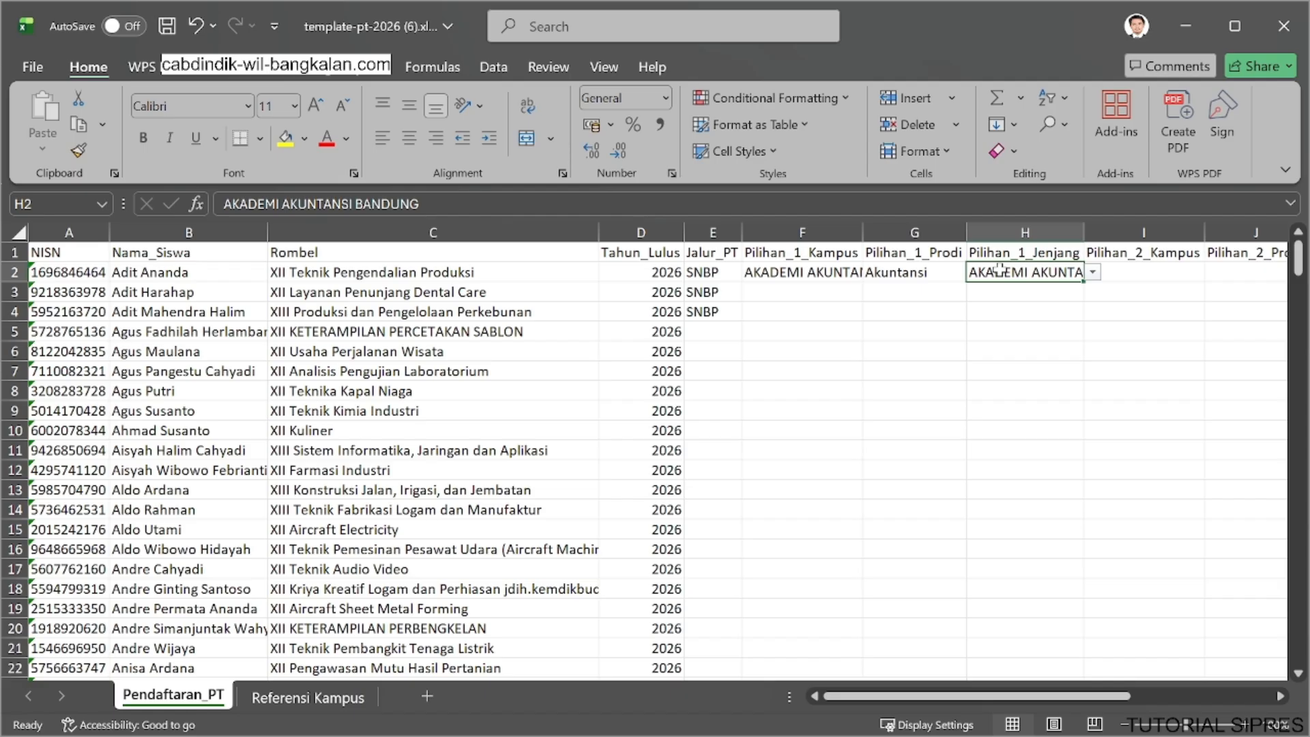
Inspect the row 2 dropdown options for Pilihan_1_Jenjang, Pilihan_2_Kampus and Pilihan_2_Jenjang against their column headers.
click(1092, 272)
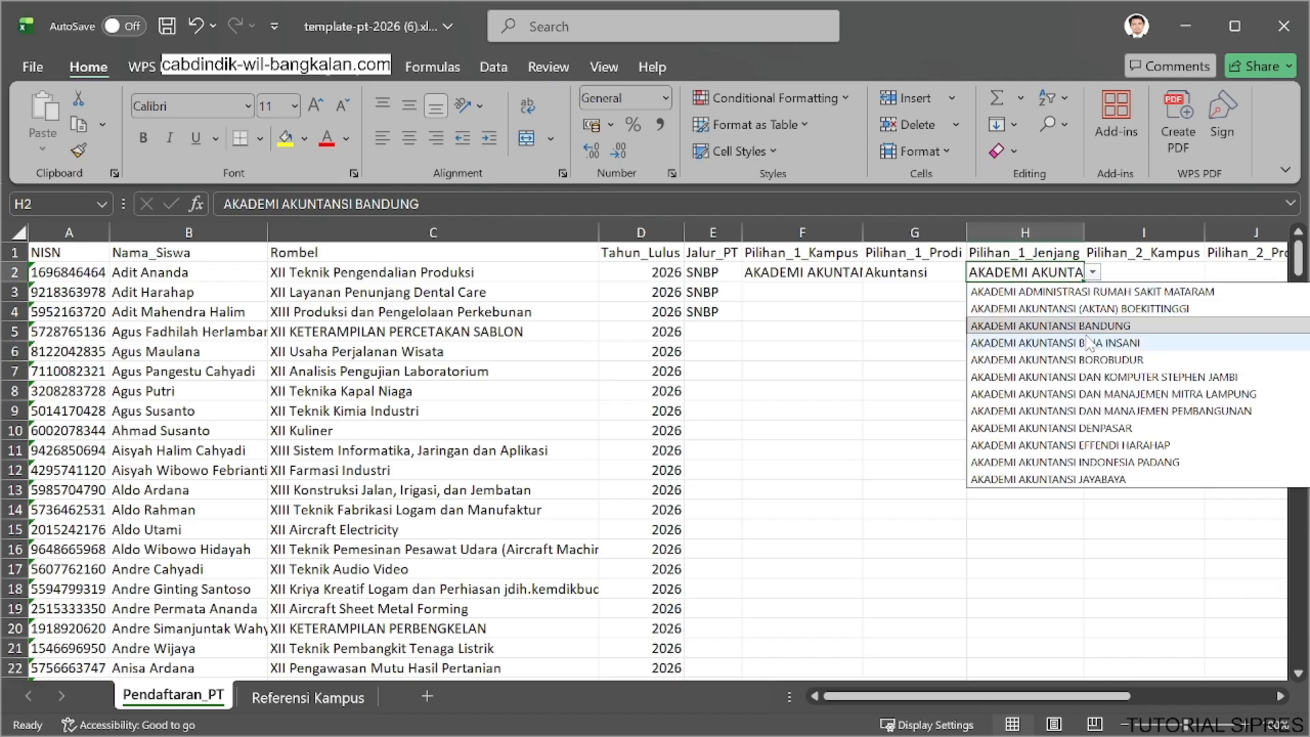
click(882, 375)
click(1025, 254)
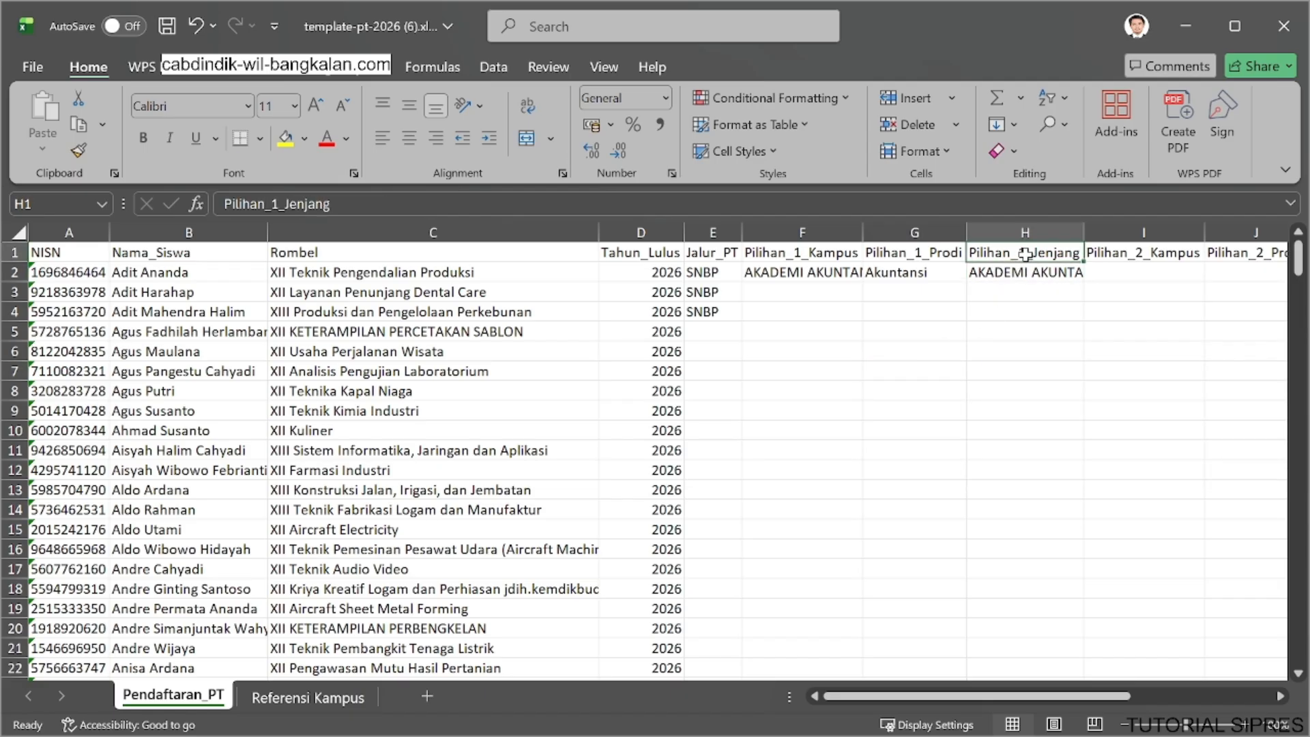
click(1135, 253)
click(1138, 274)
click(1037, 273)
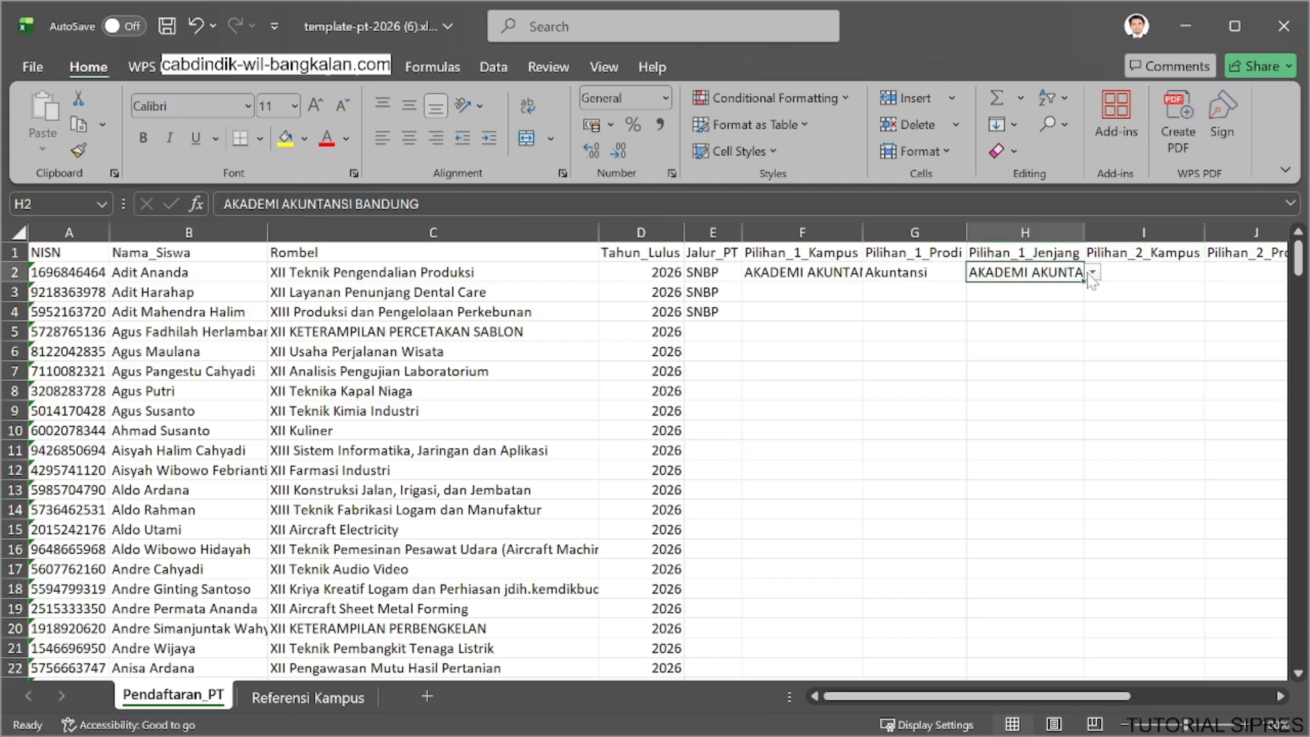
click(1092, 272)
click(1146, 272)
click(1213, 272)
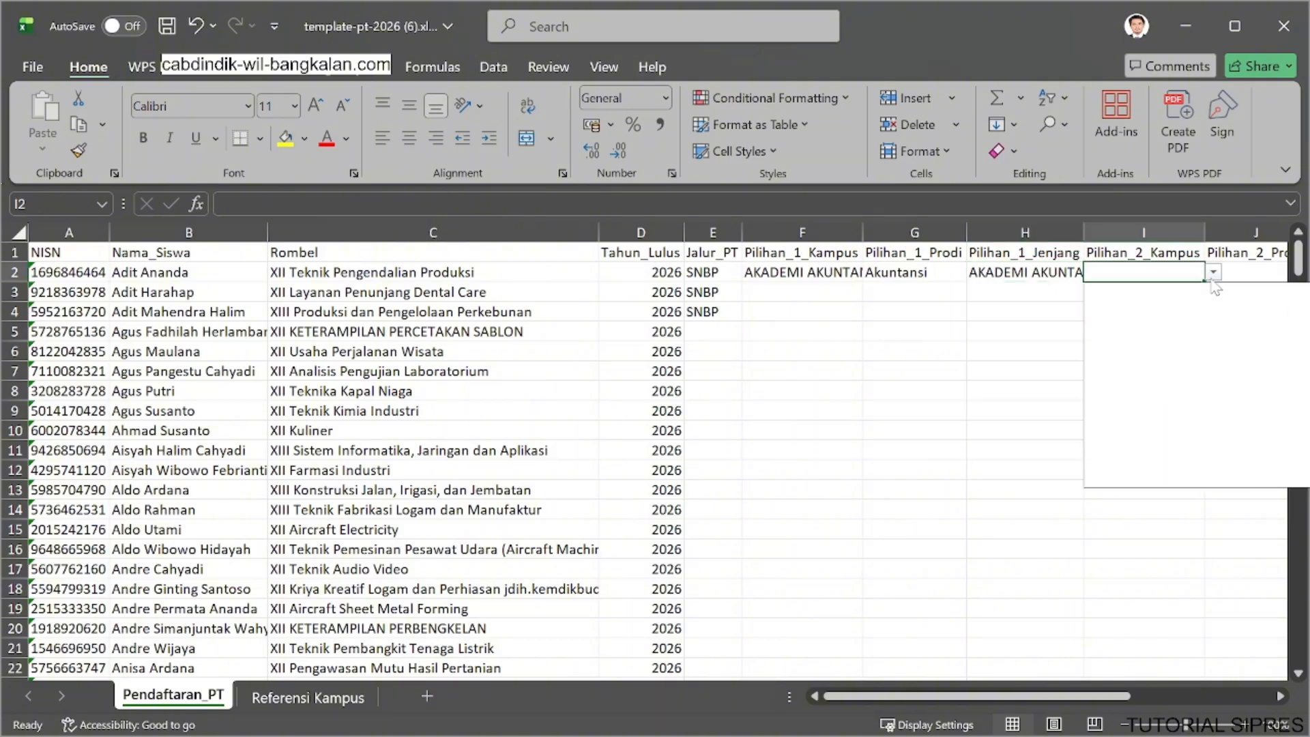
click(1029, 352)
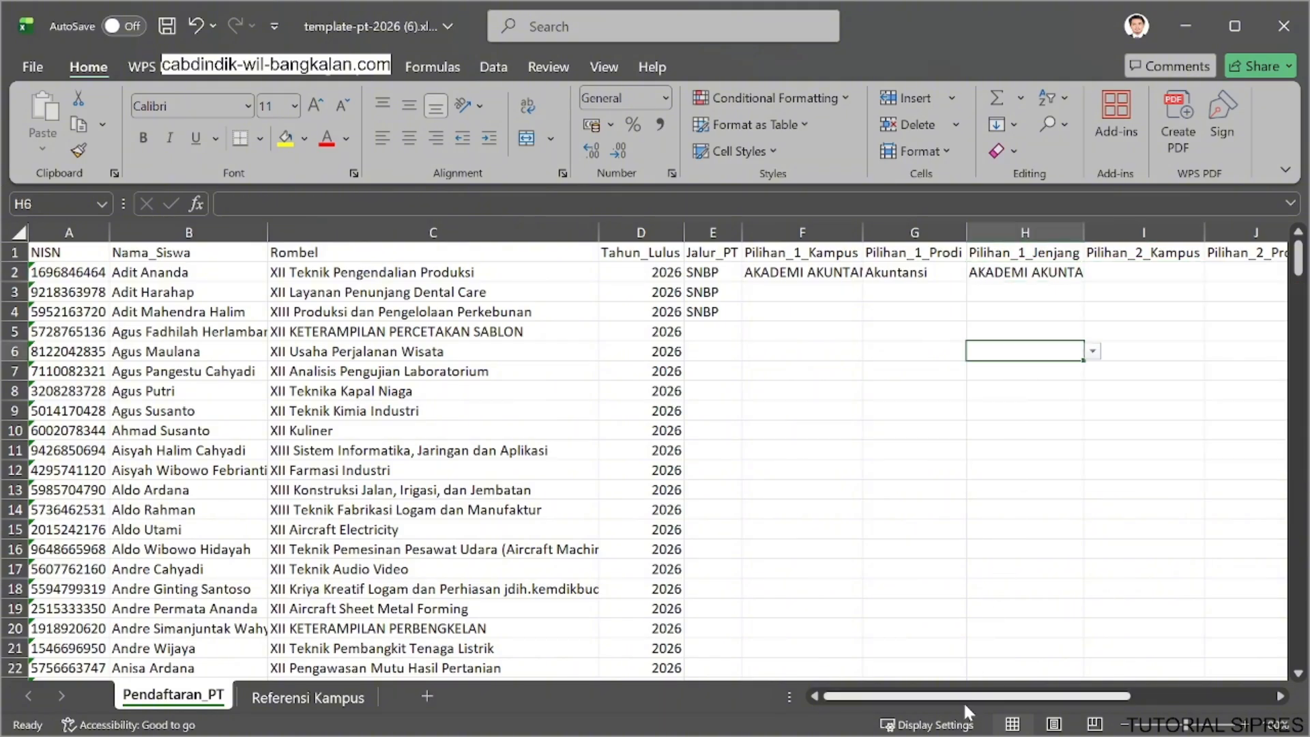
drag(965, 698, 1035, 689)
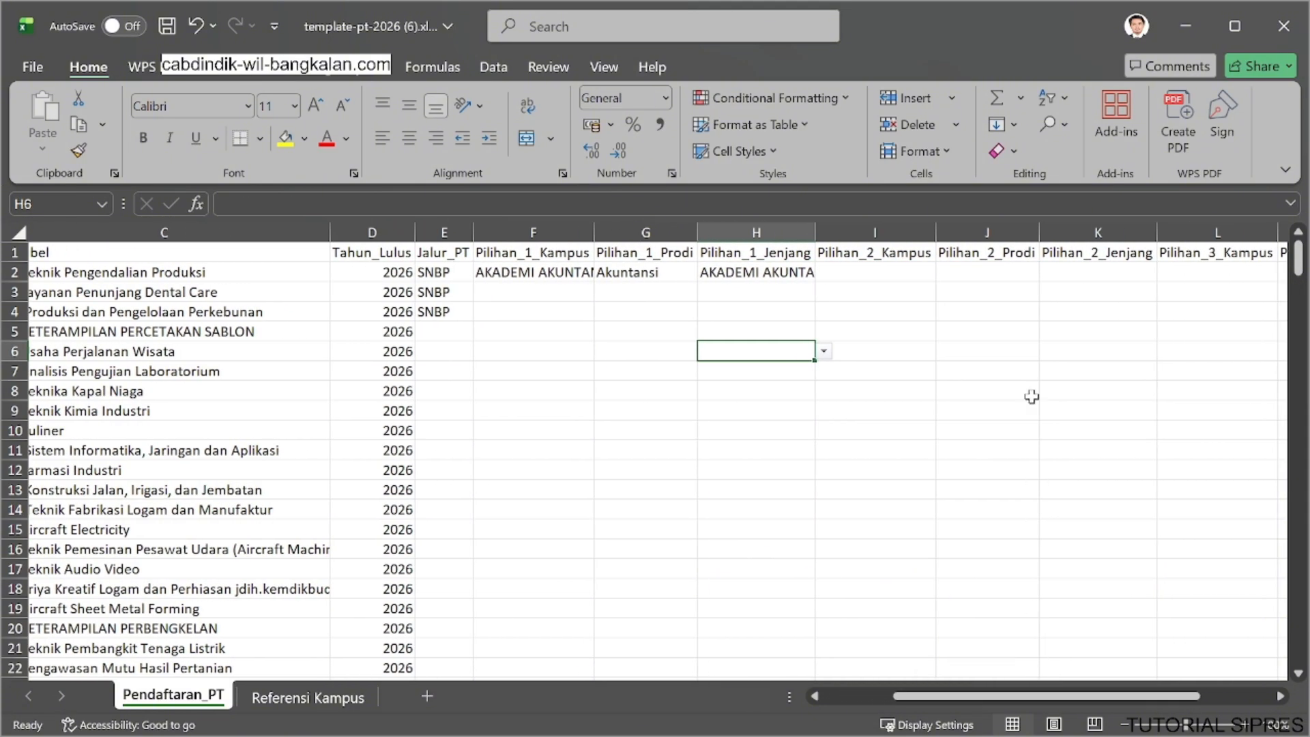
click(980, 279)
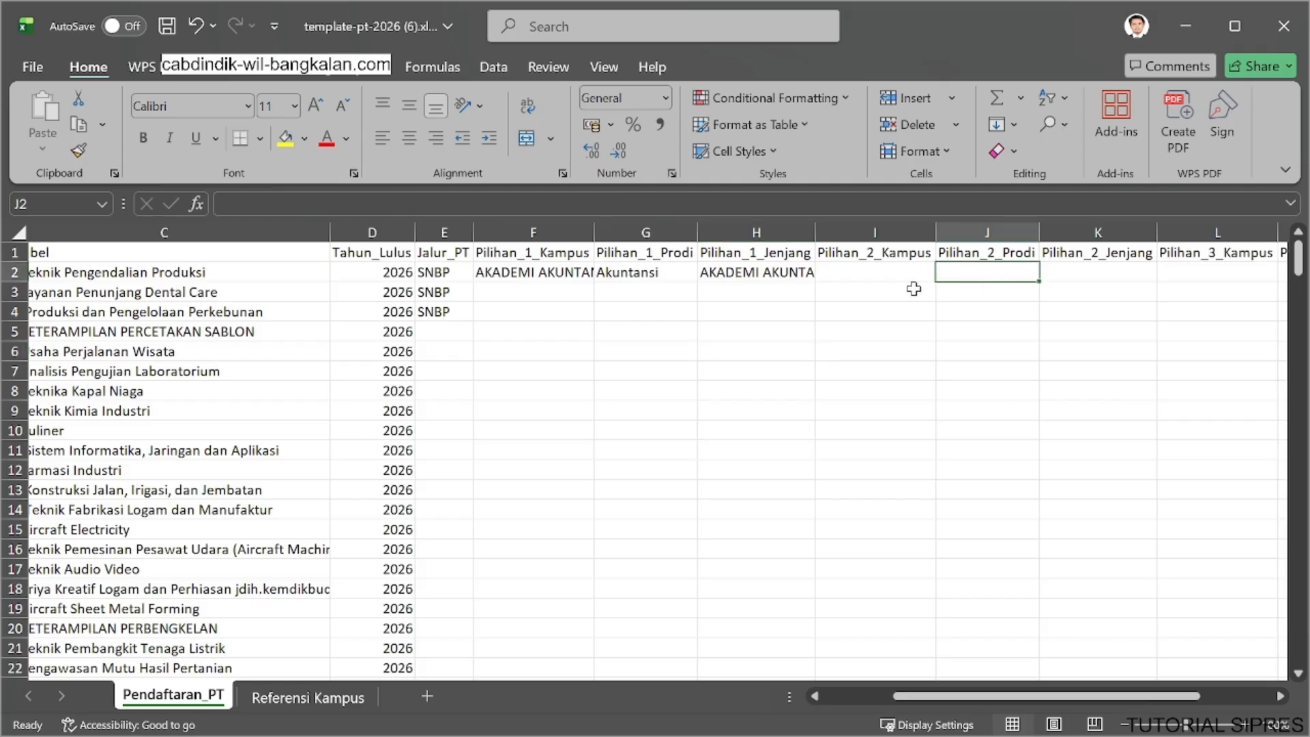
click(1082, 273)
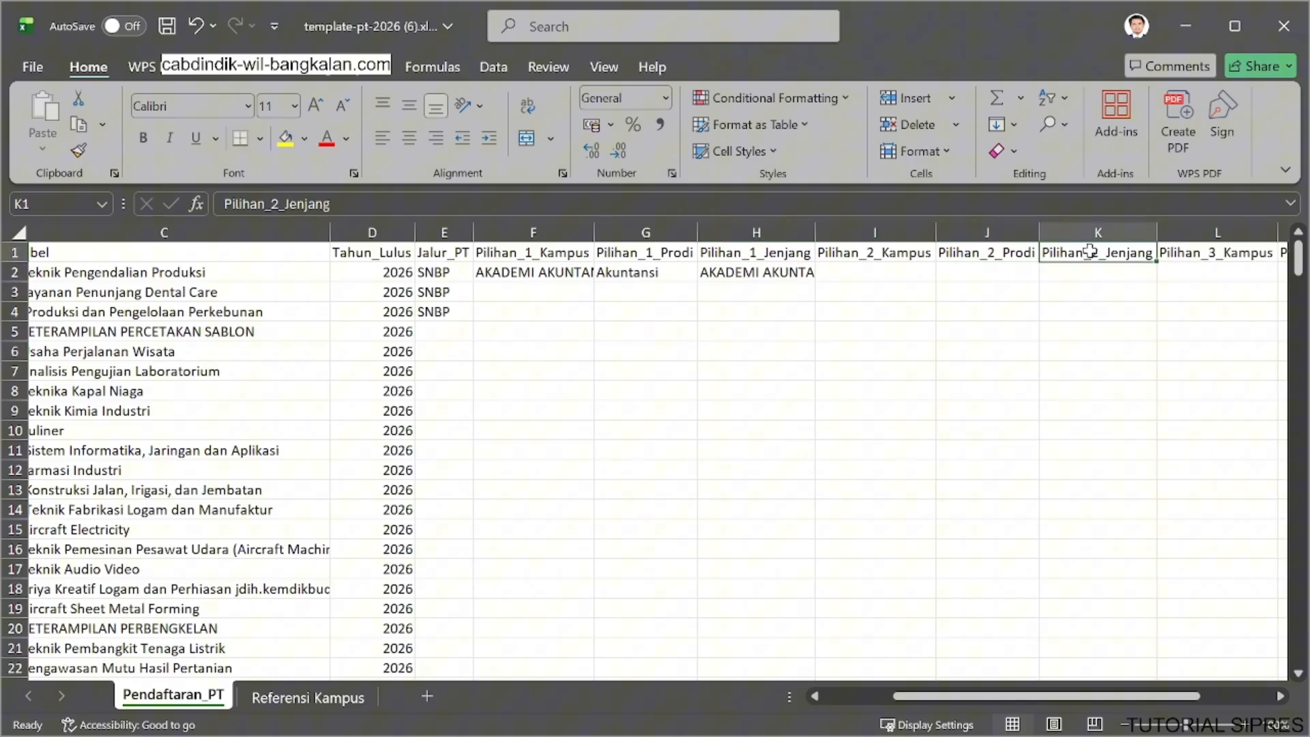
click(1166, 272)
Clear the campus name from the Pilihan_1_Jenjang cell in row 2.
click(780, 271)
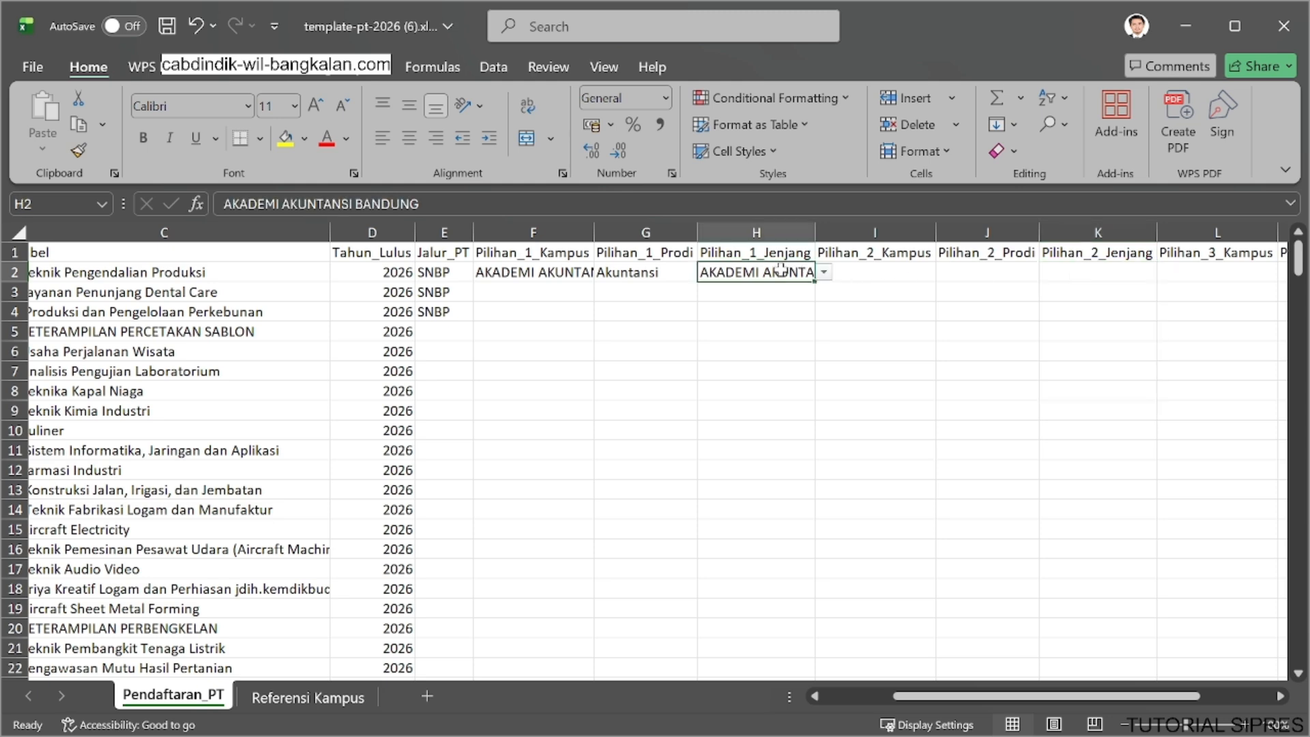
click(824, 272)
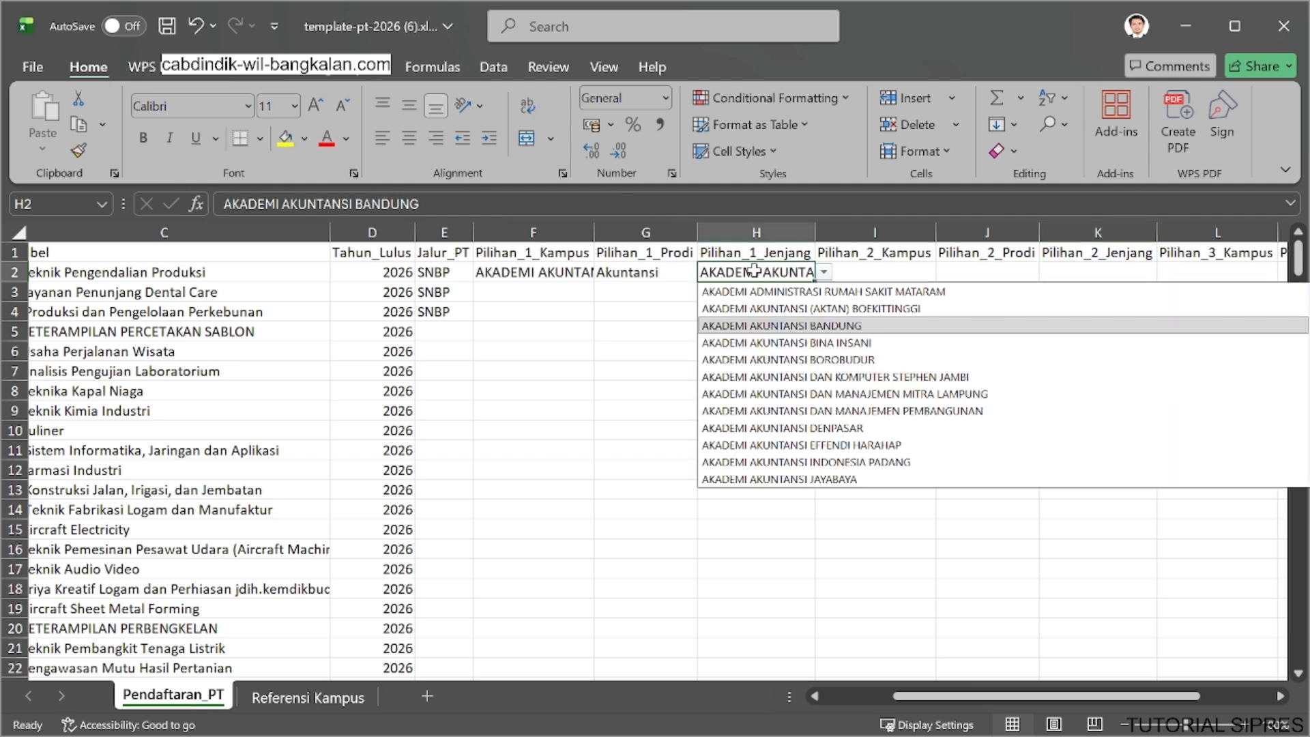
key(ctrl+a)
key(BackSpace)
click(567, 410)
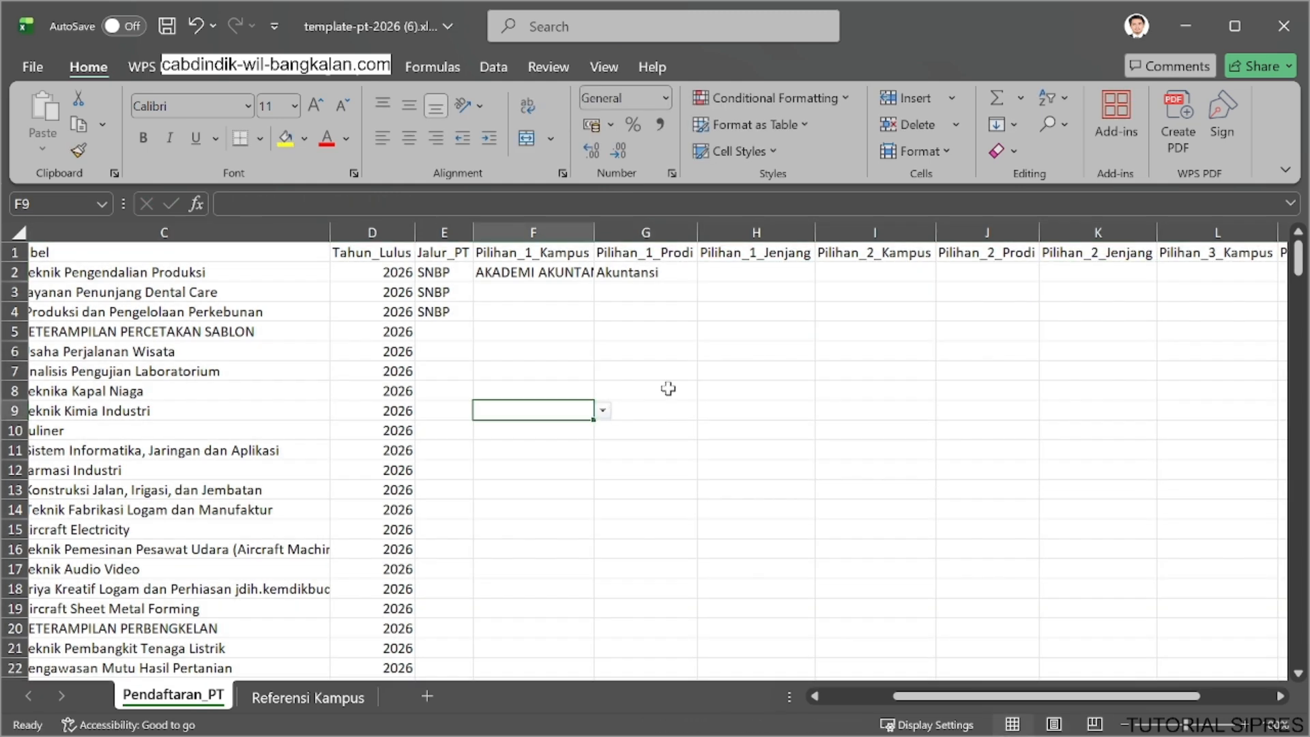
click(796, 256)
drag(795, 262, 803, 272)
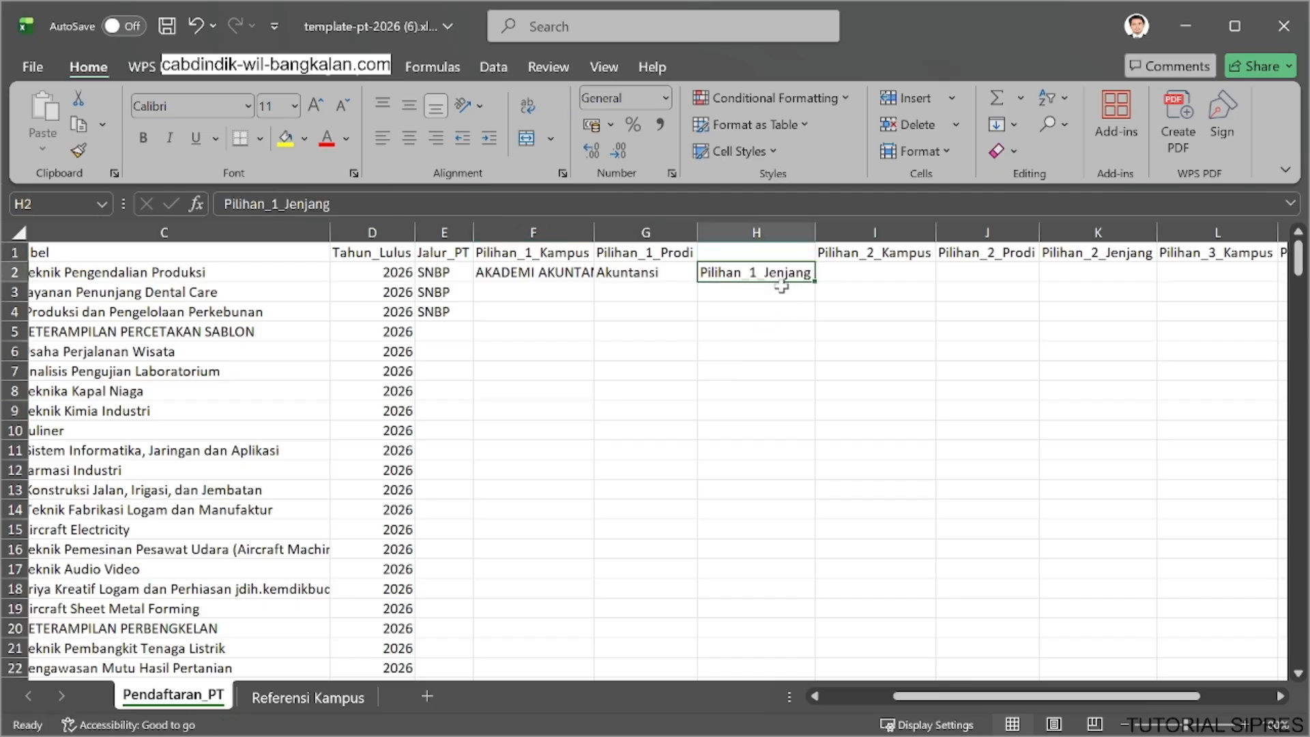
key(ctrl+z)
click(824, 273)
click(636, 353)
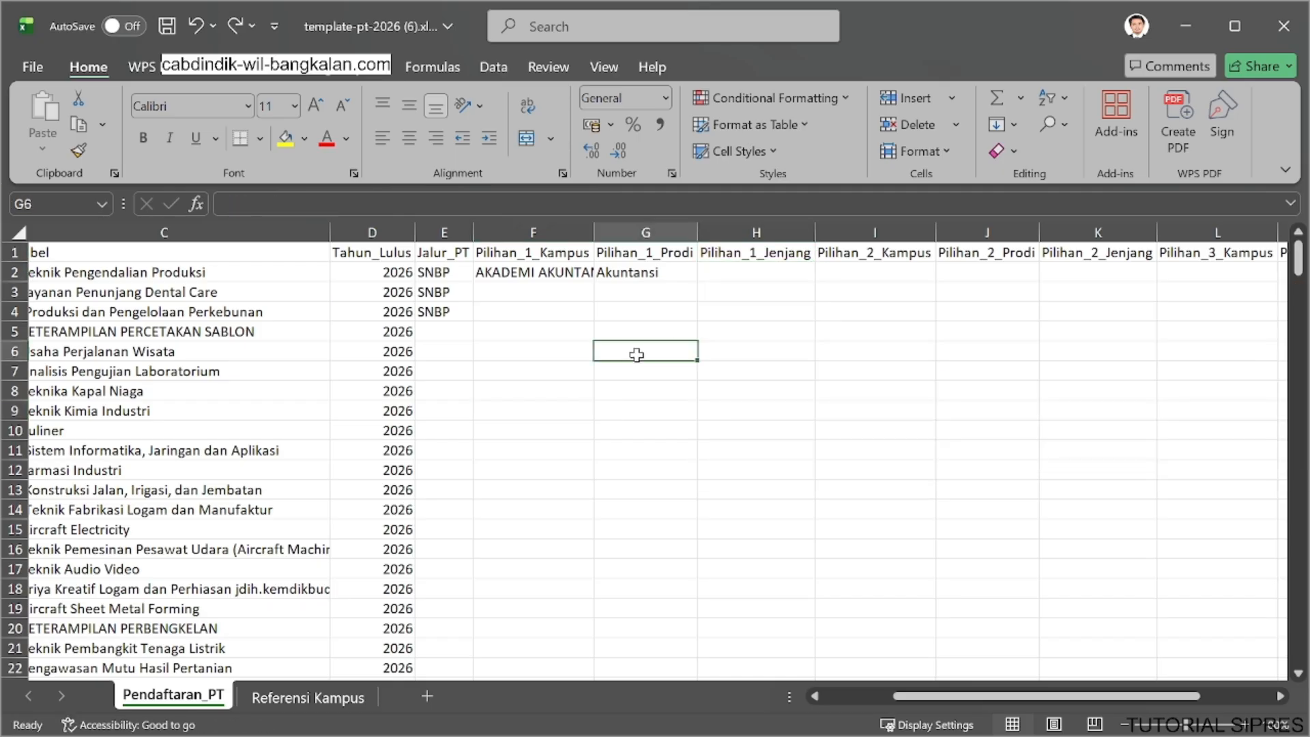
Copy the empty Pilihan_2_Jenjang cell of row 2 over Pilihan_1_Jenjang and choose S1 as its value.
click(749, 274)
click(1055, 276)
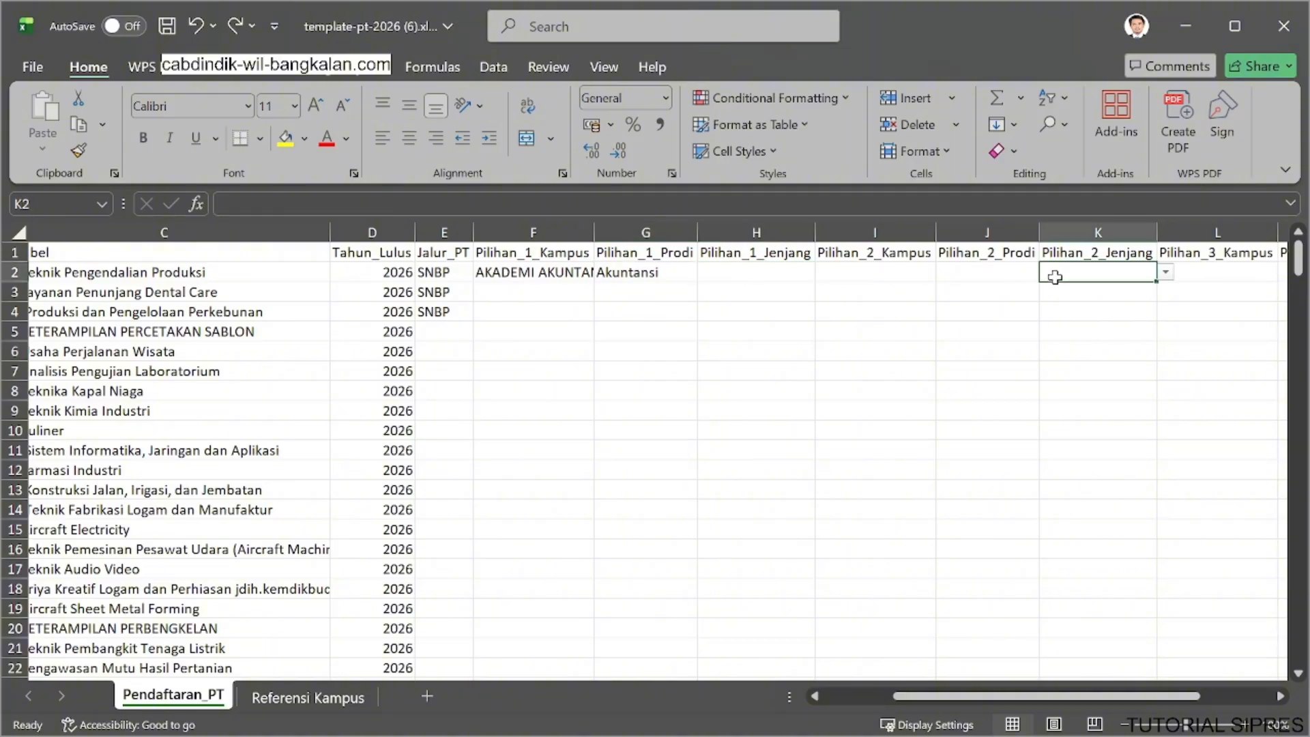
key(ctrl+c)
click(770, 274)
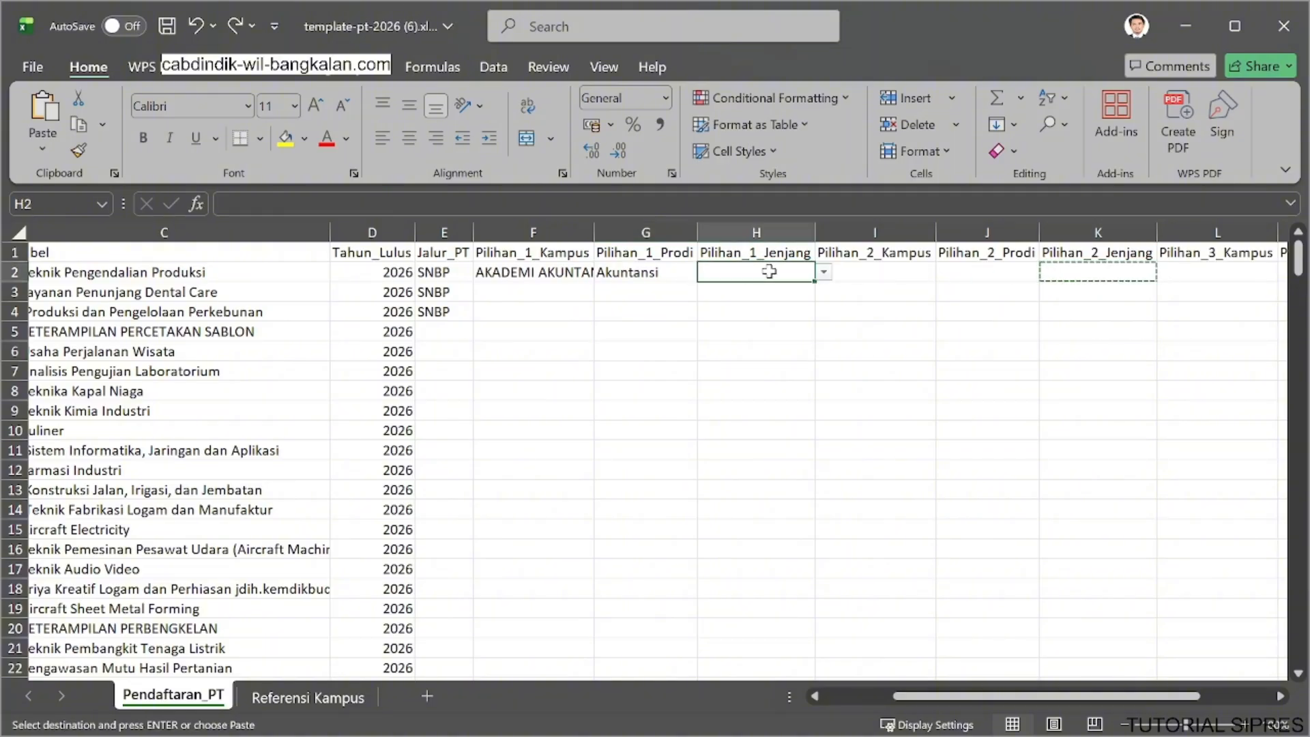
key(ctrl+v)
click(824, 271)
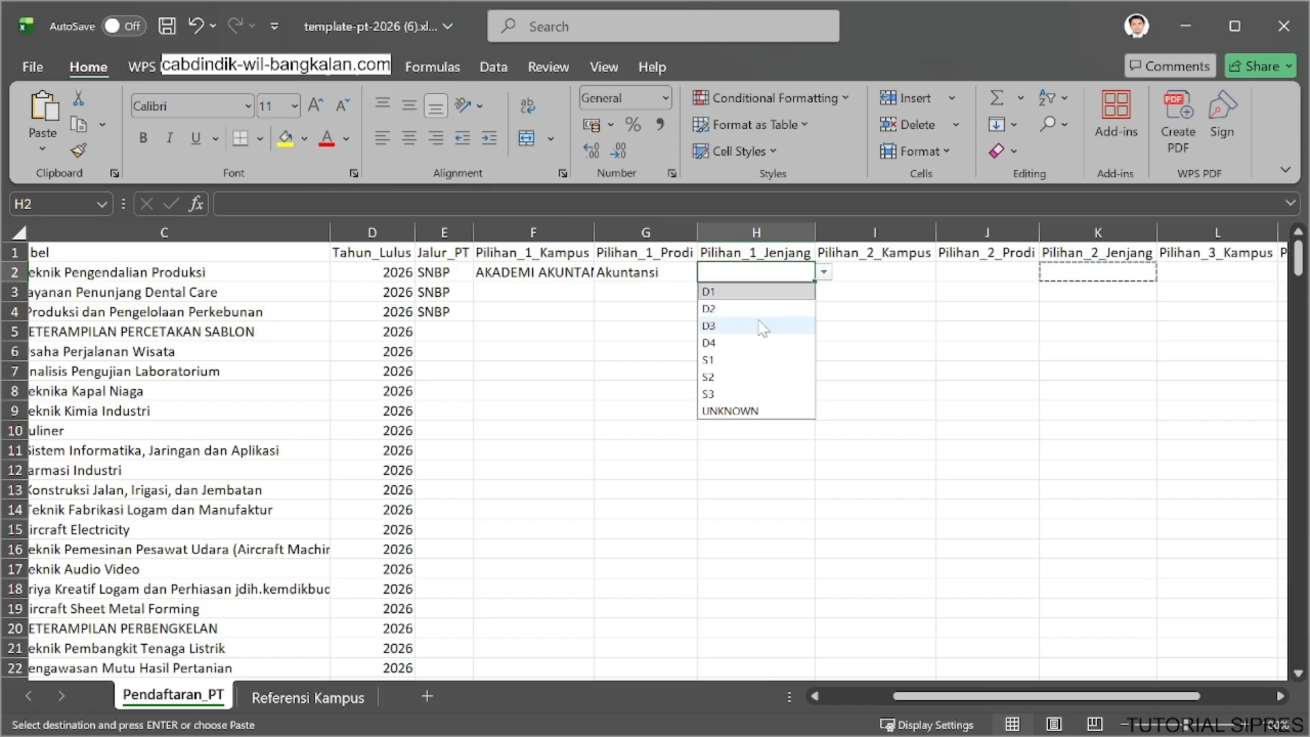
click(743, 359)
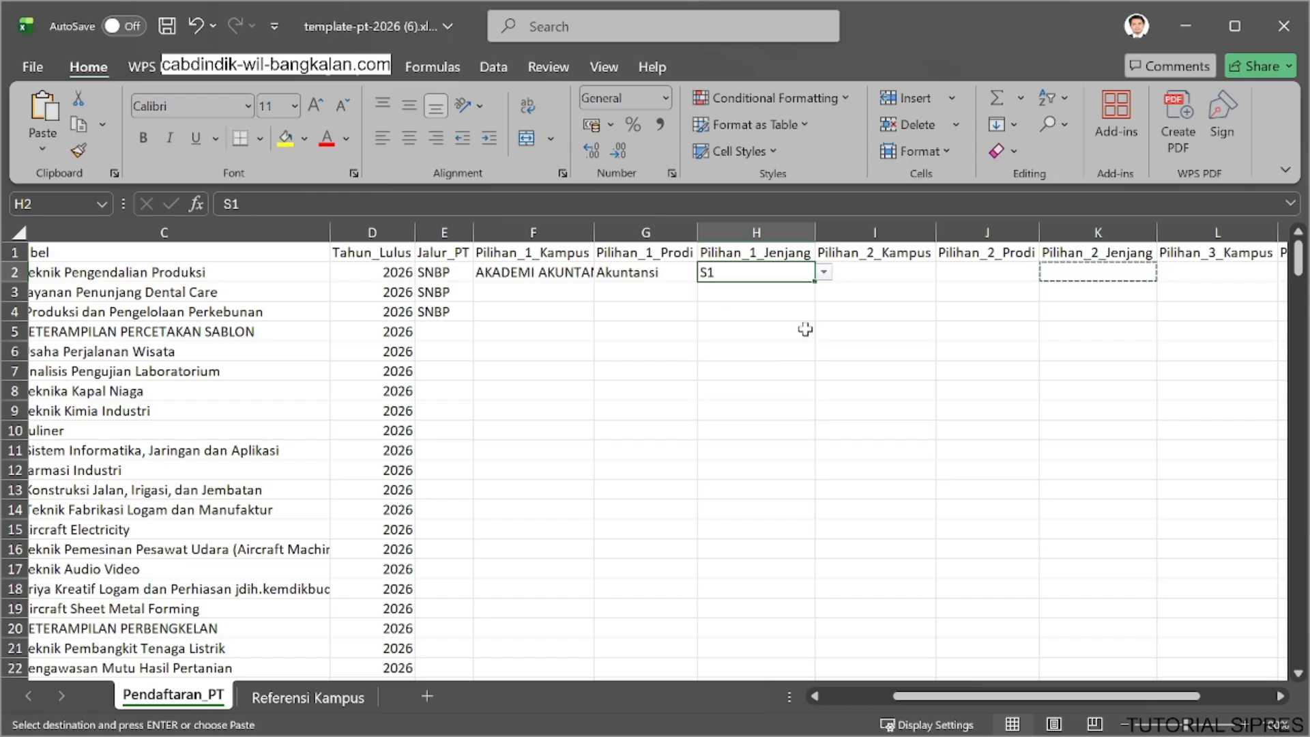
Copy the row 2 campus from Pilihan_1_Kampus into Pilihan_2_Kampus.
click(590, 280)
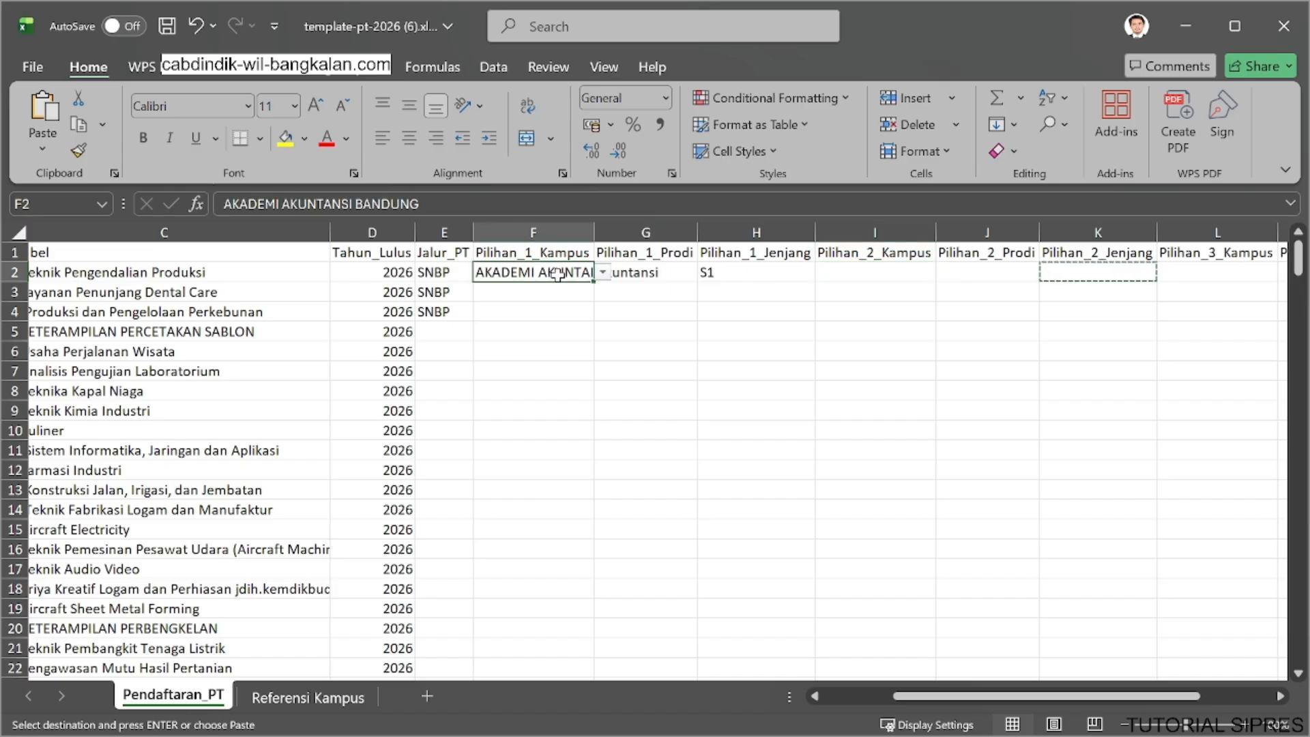
key(ctrl+c)
click(851, 272)
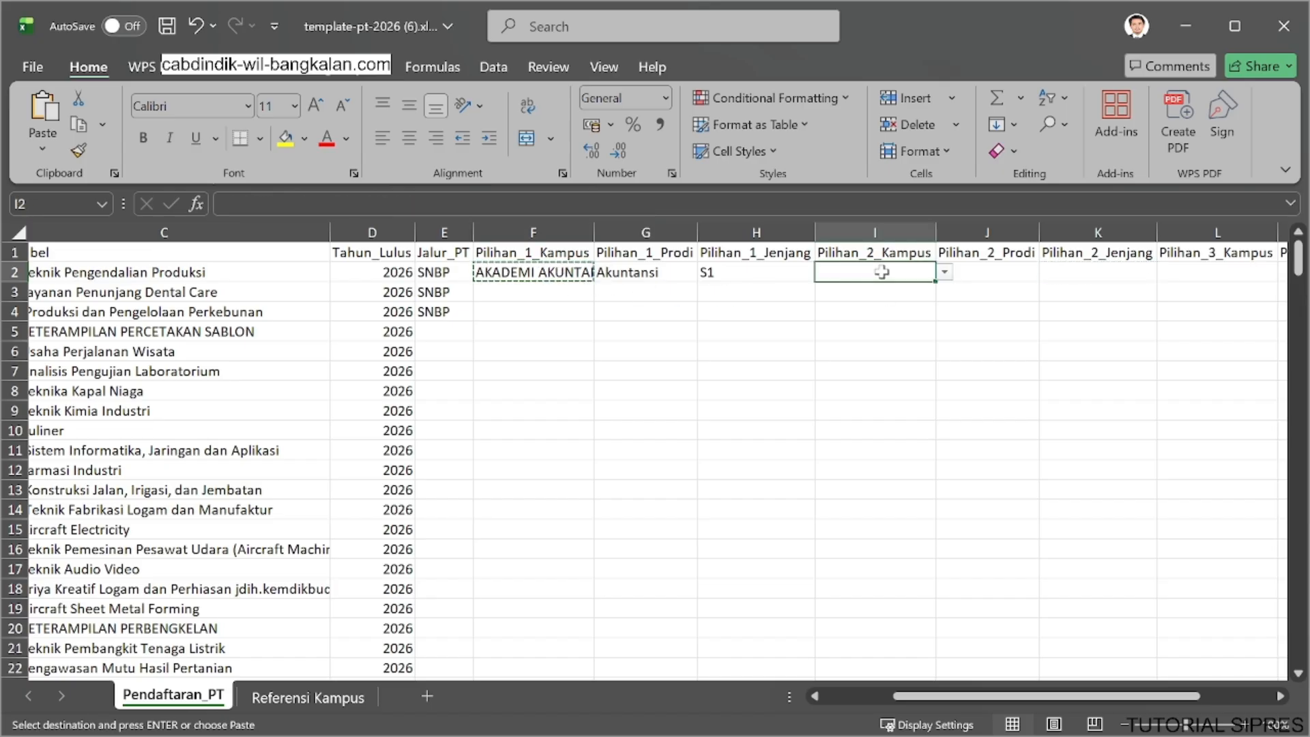
key(ctrl+v)
Enter EKONOMI as Pilihan_2_Prodi and choose D4 as Pilihan_2_Jenjang for the student in row 2.
click(986, 278)
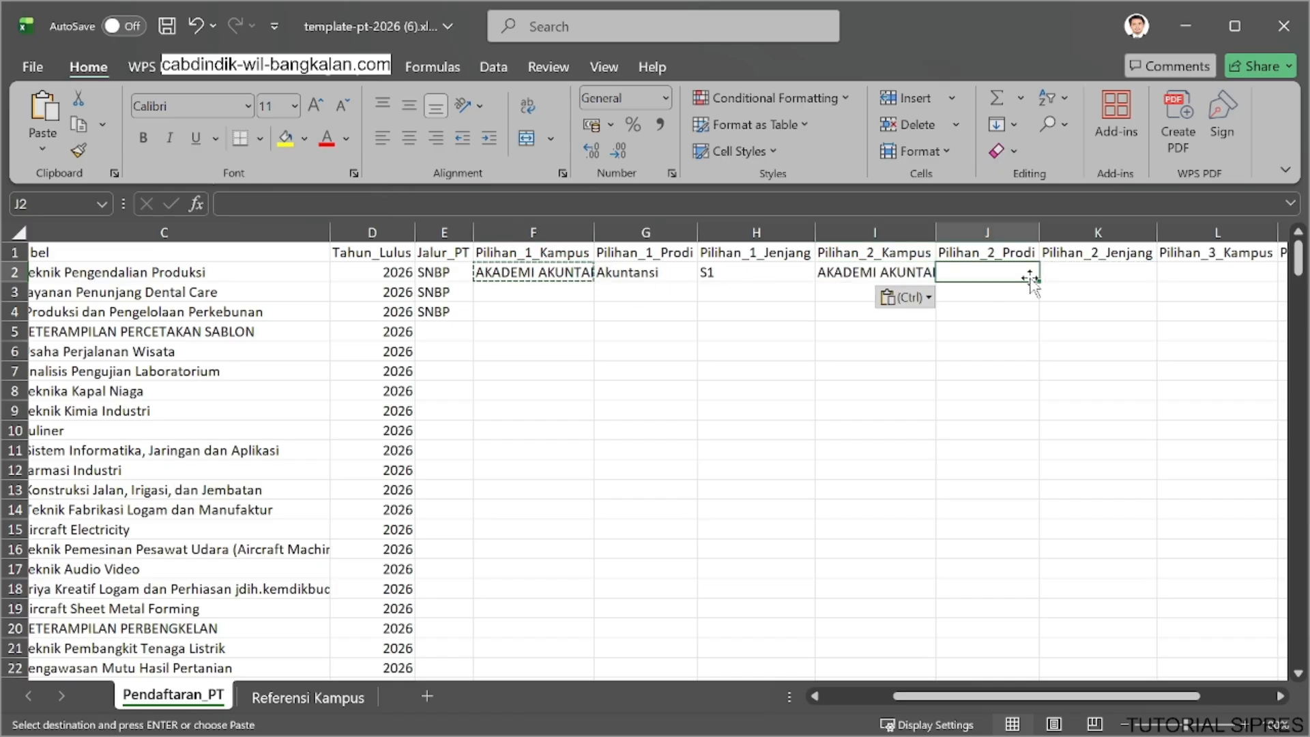
key(Escape)
text(EKOM)
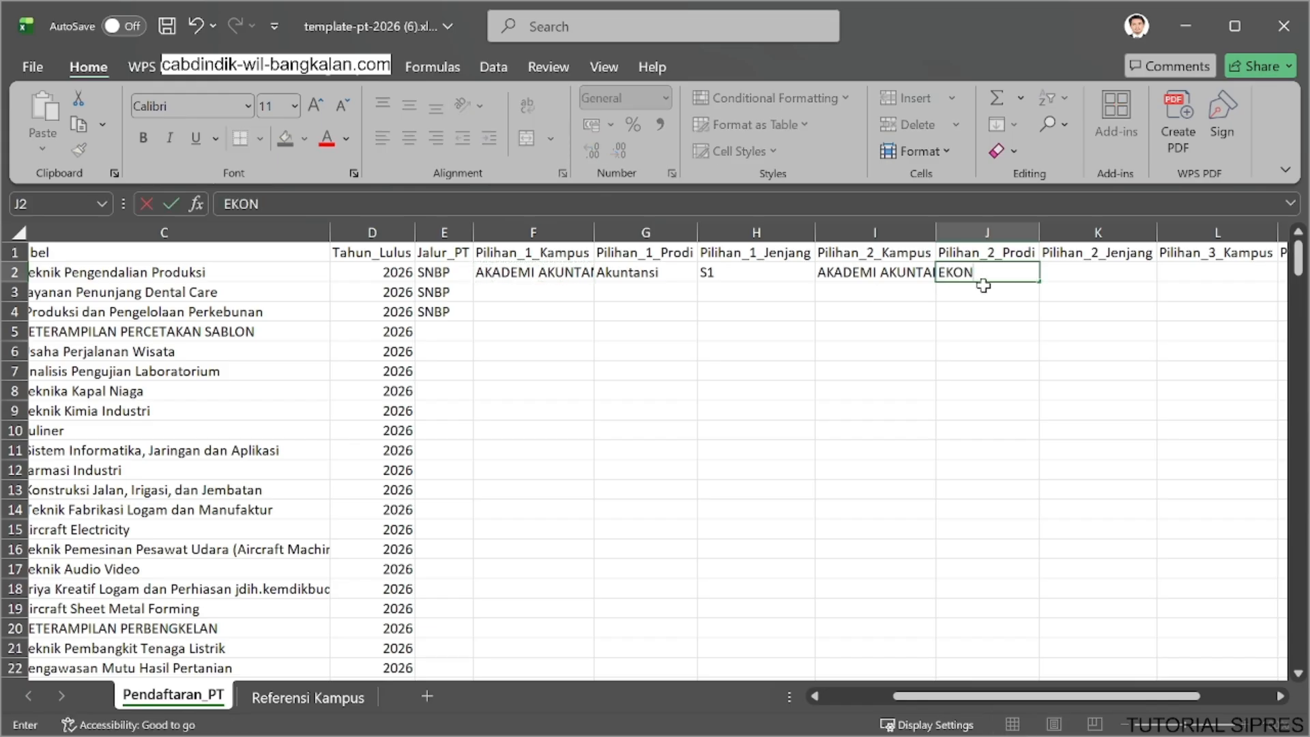
text(OMI)
click(1086, 273)
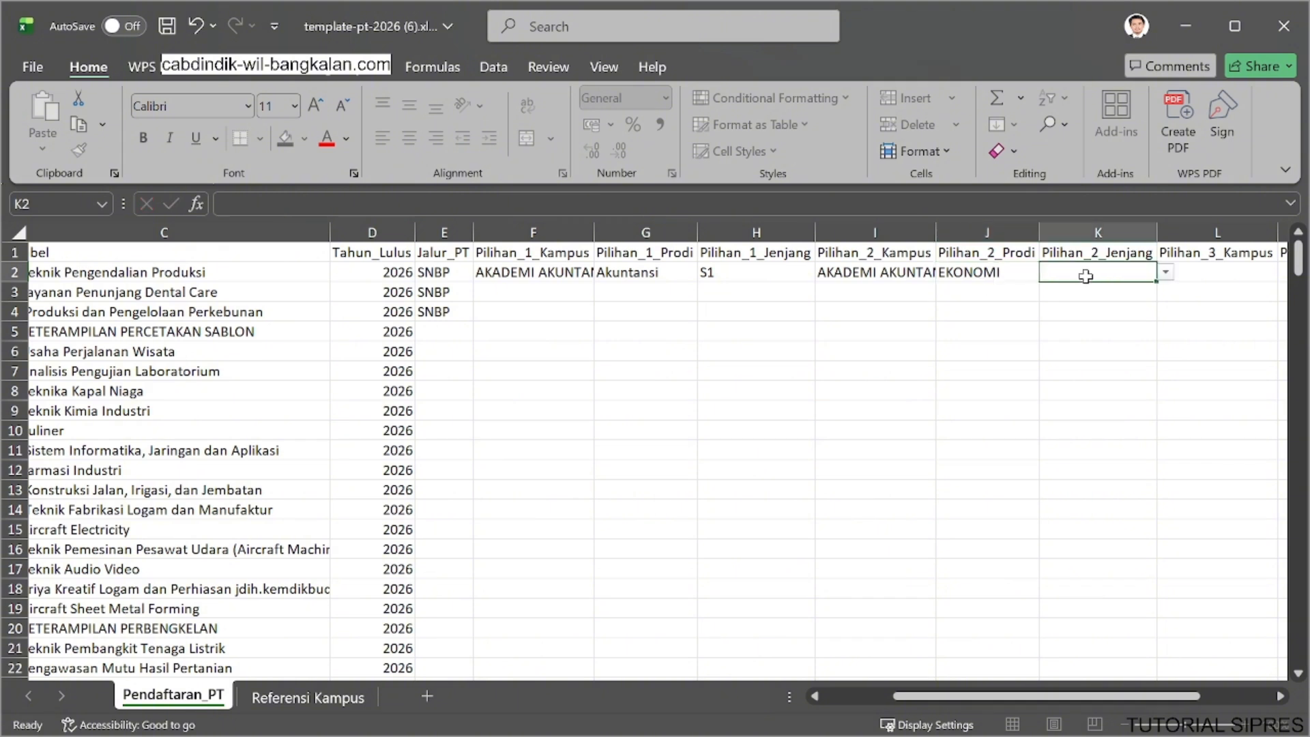
click(1165, 272)
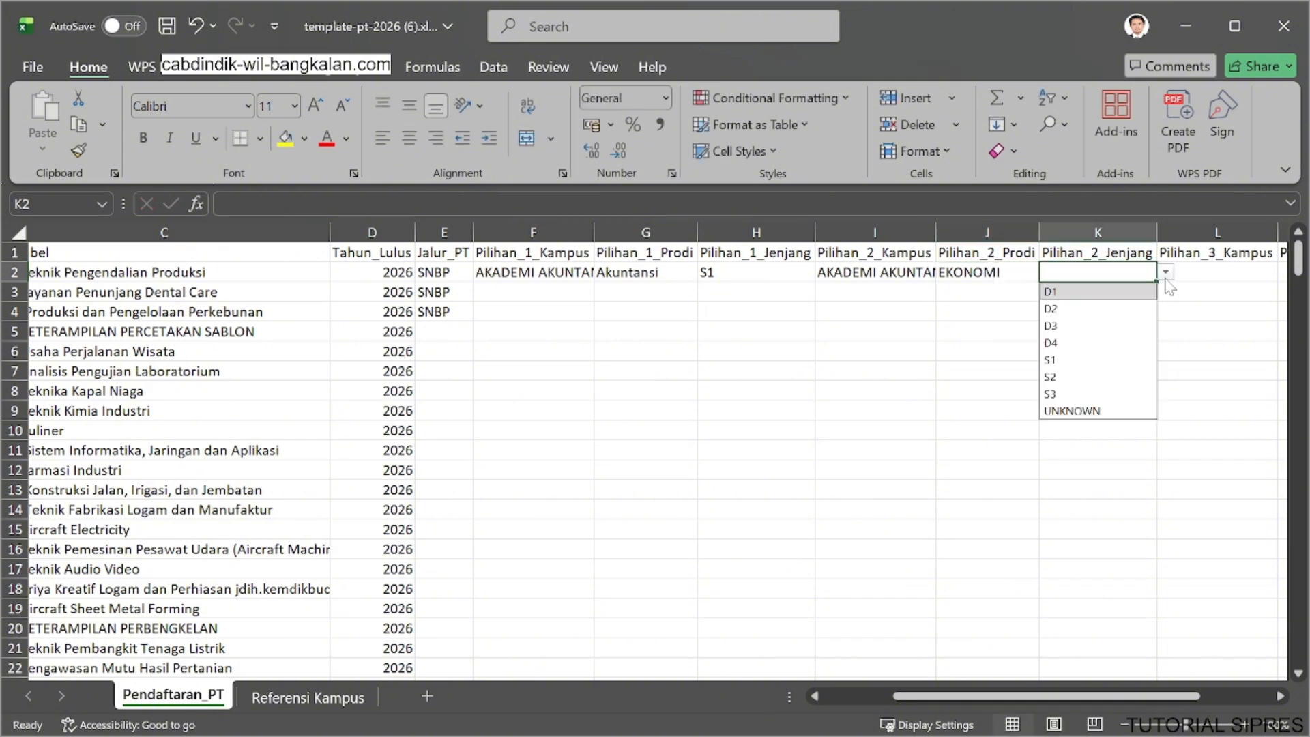
click(1086, 343)
click(958, 409)
Choose UNIVERSITAS BRAWIJAYA as Pilihan_1_Kampus and enter Kedokteran gigi as Pilihan_1_Prodi in row 3.
click(499, 294)
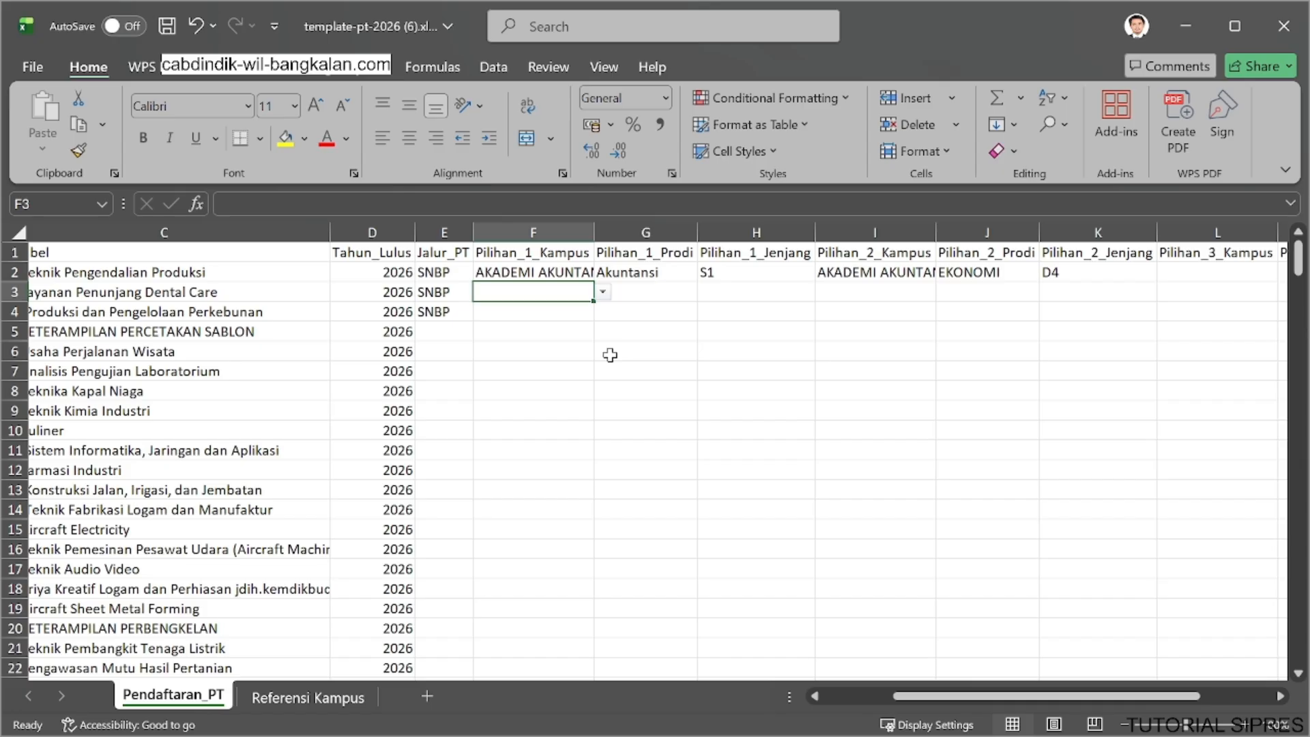
text(br)
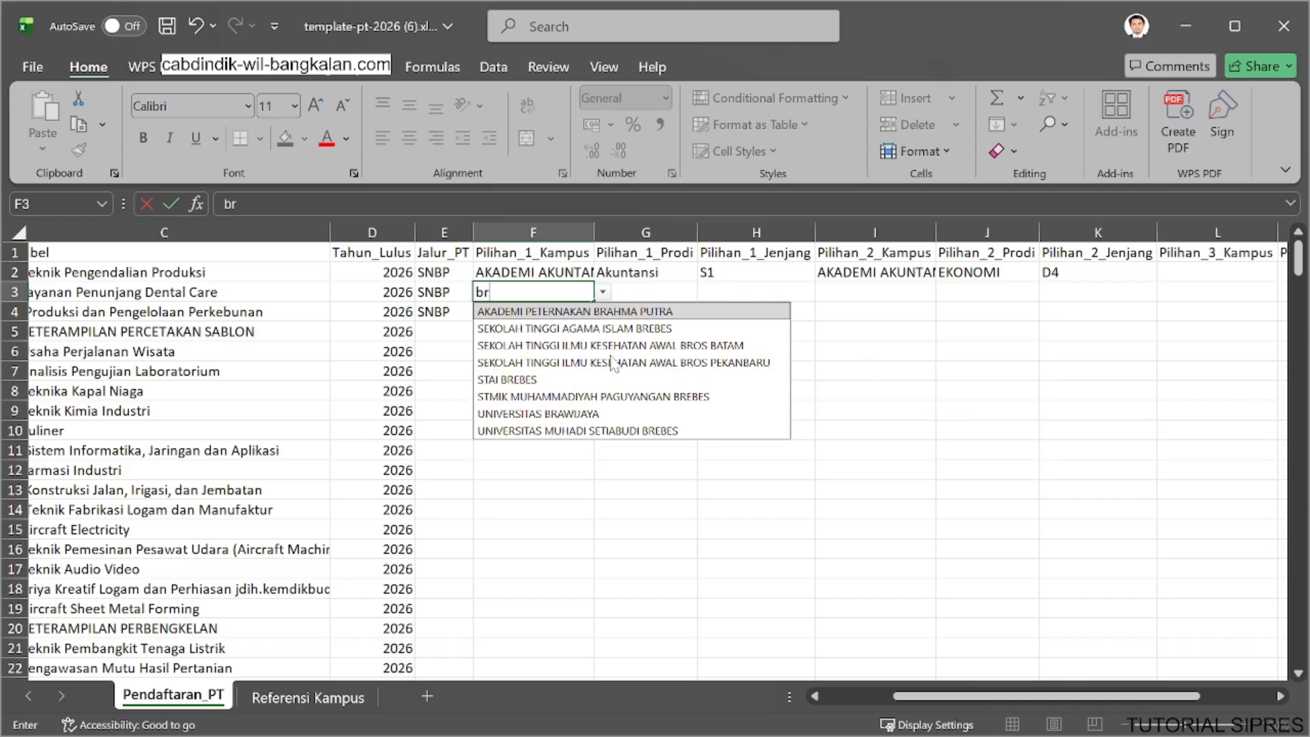
click(573, 414)
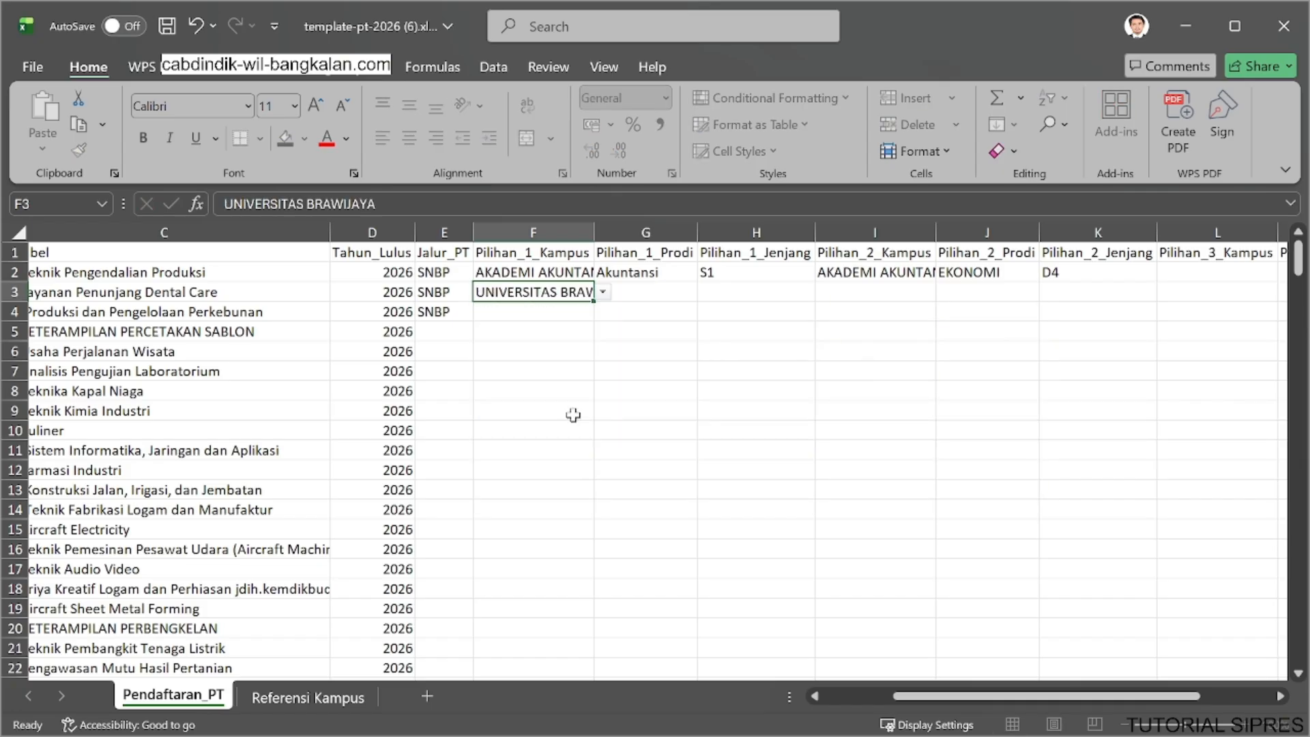
click(656, 289)
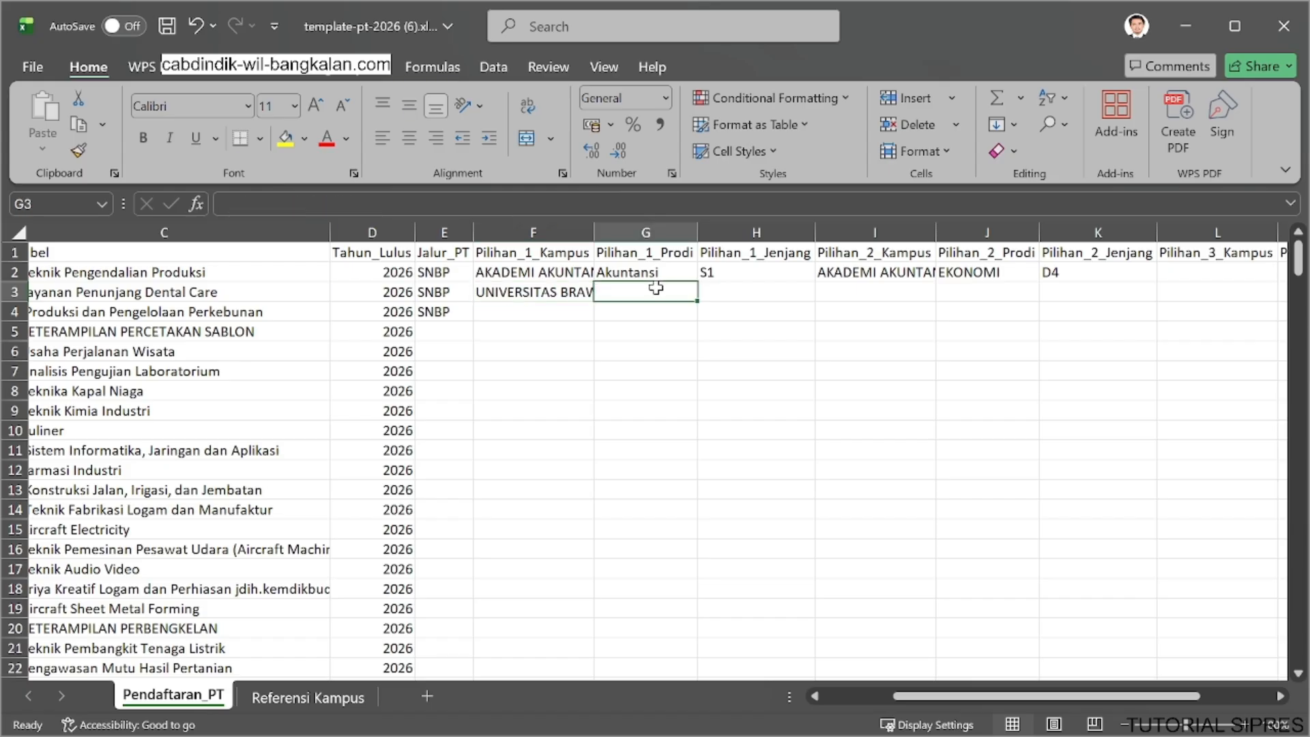
text(Kedokte)
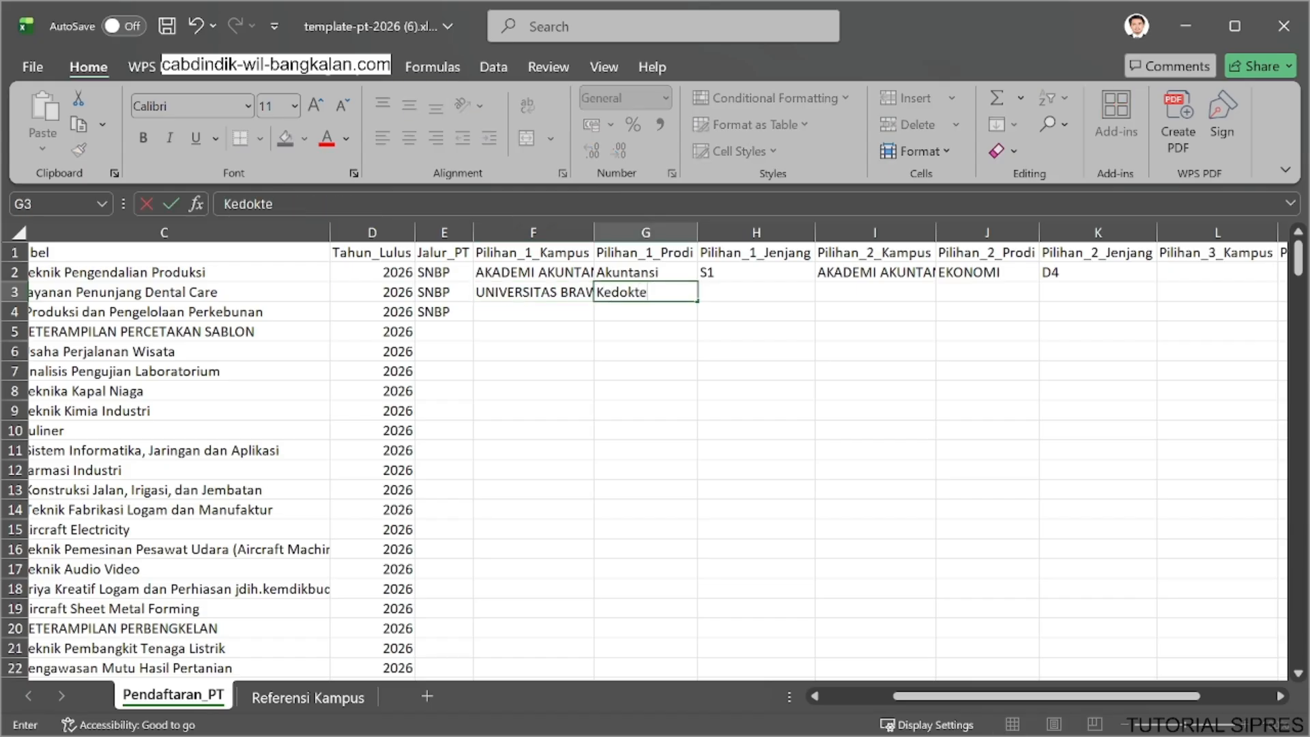
text(ran gigi)
Choose S1 as Pilihan_1_Jenjang for the student in row 3.
click(758, 298)
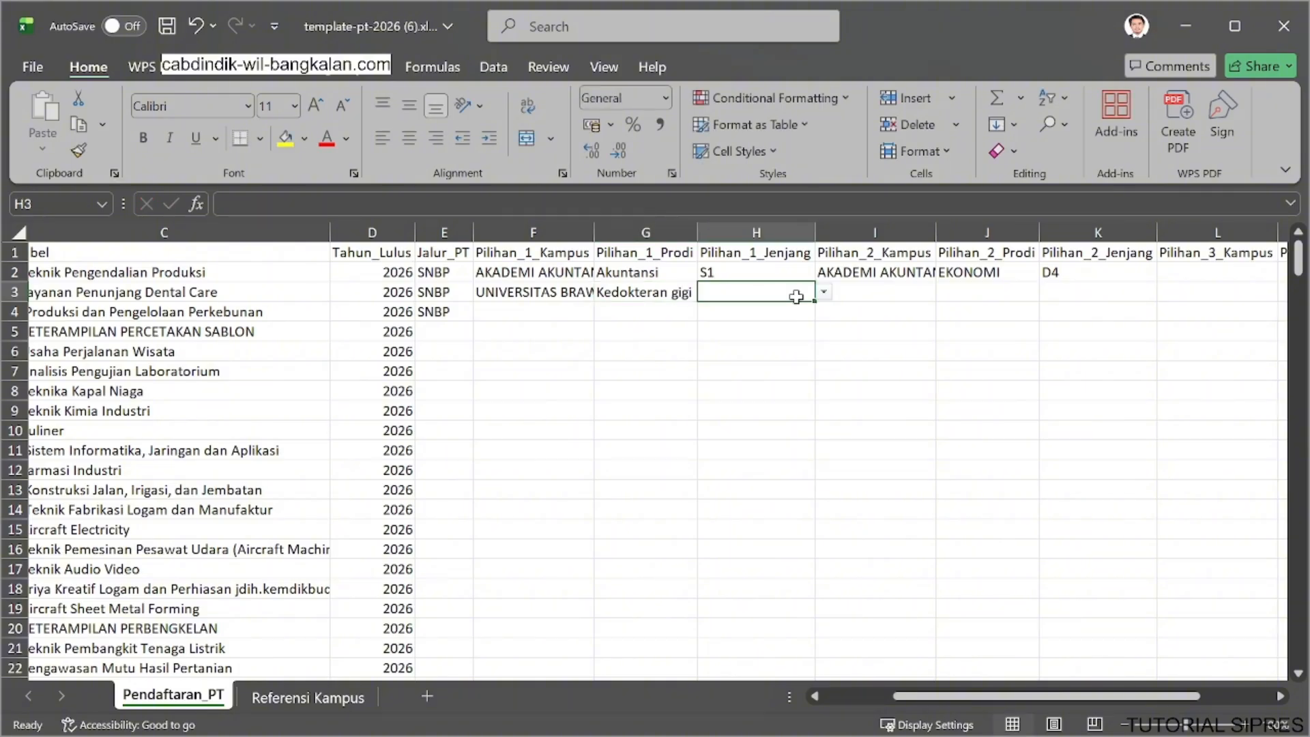
click(824, 291)
click(757, 379)
Choose UNIVERSITAS AIRLANGGA as Pilihan_2_Kampus and enter kedokteran gigi as Pilihan_2_Prodi in row 3.
click(879, 295)
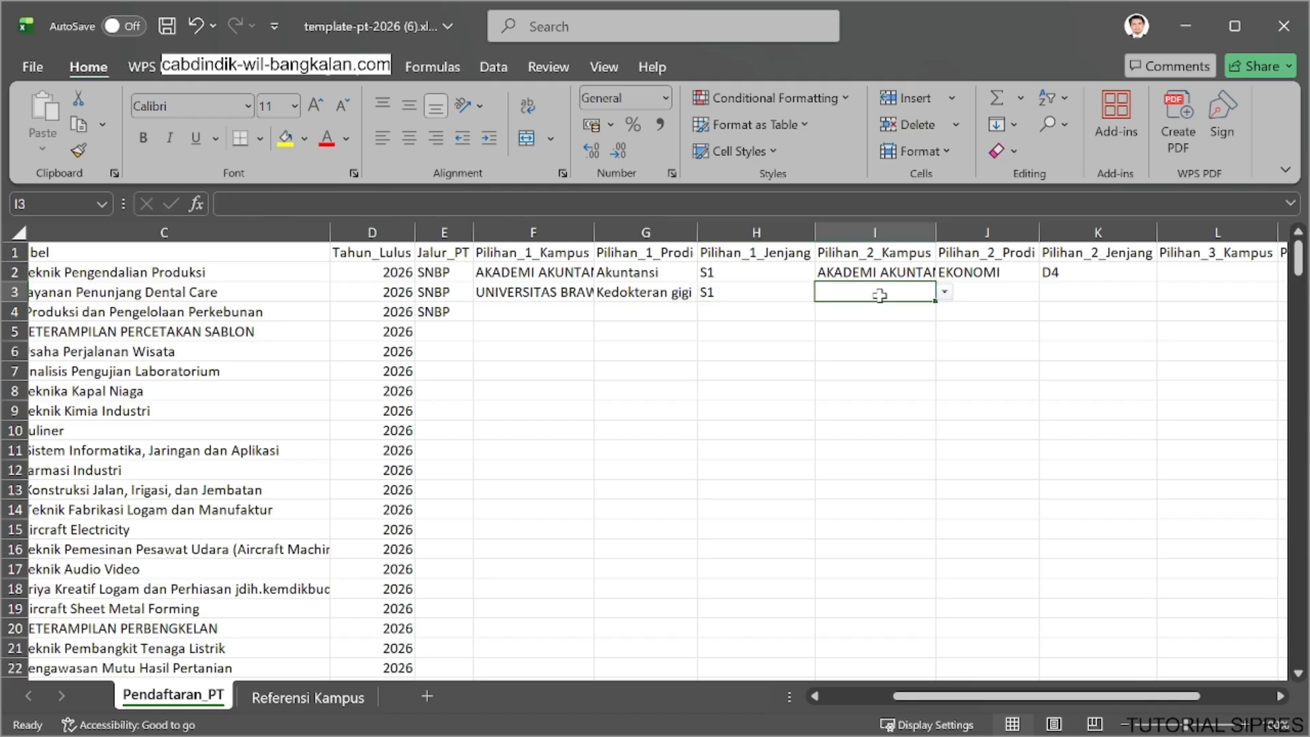
text(air)
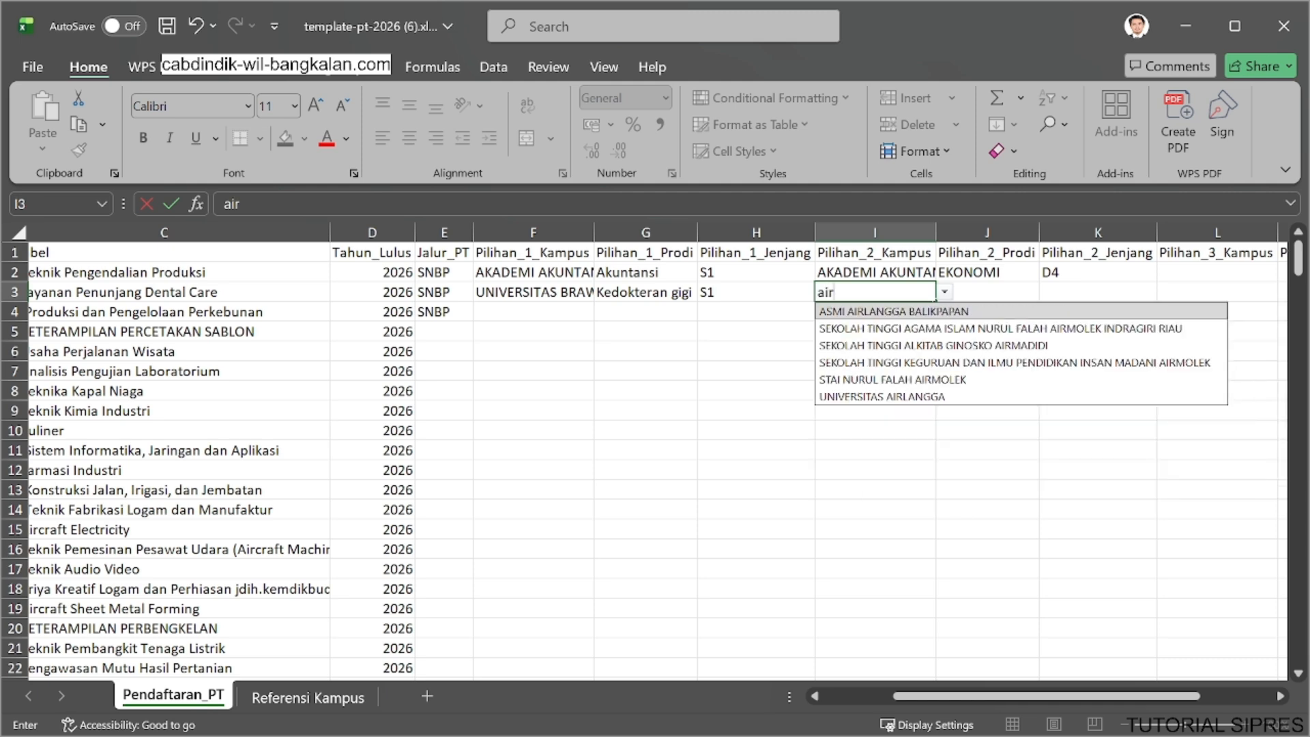
click(914, 396)
click(1008, 292)
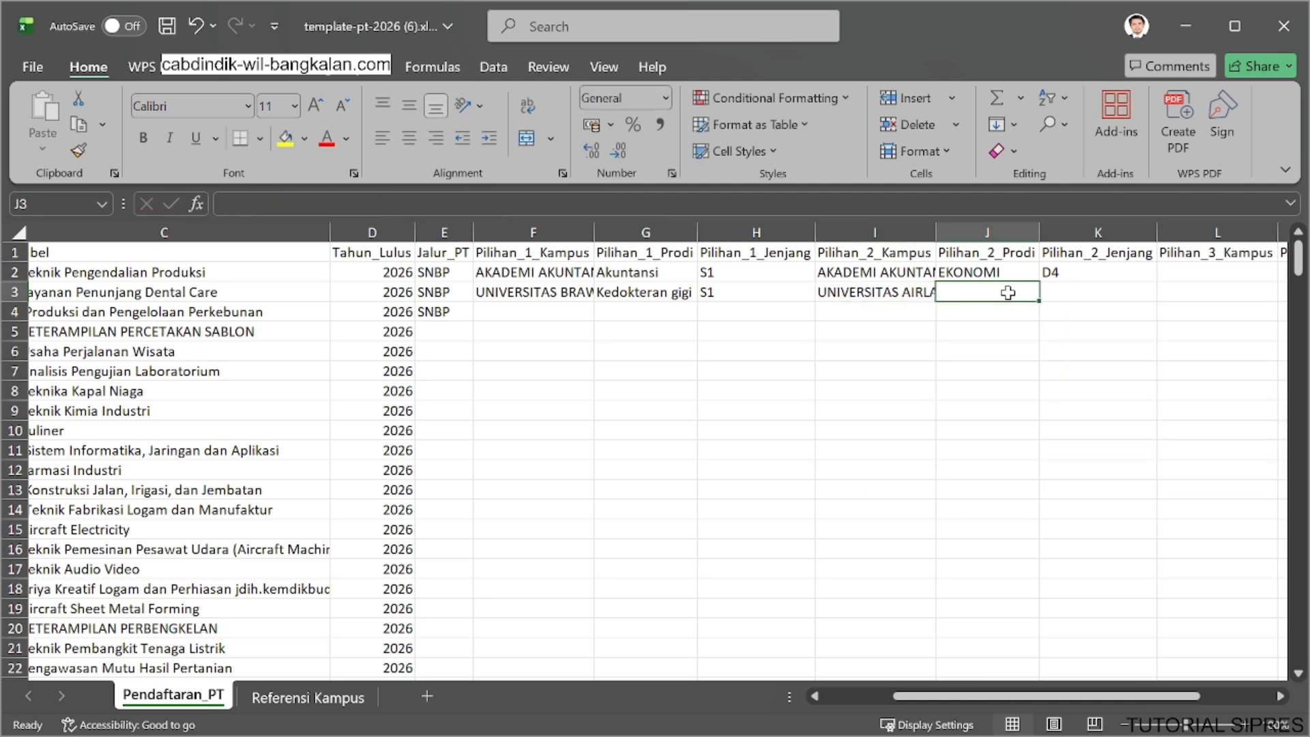
text(de)
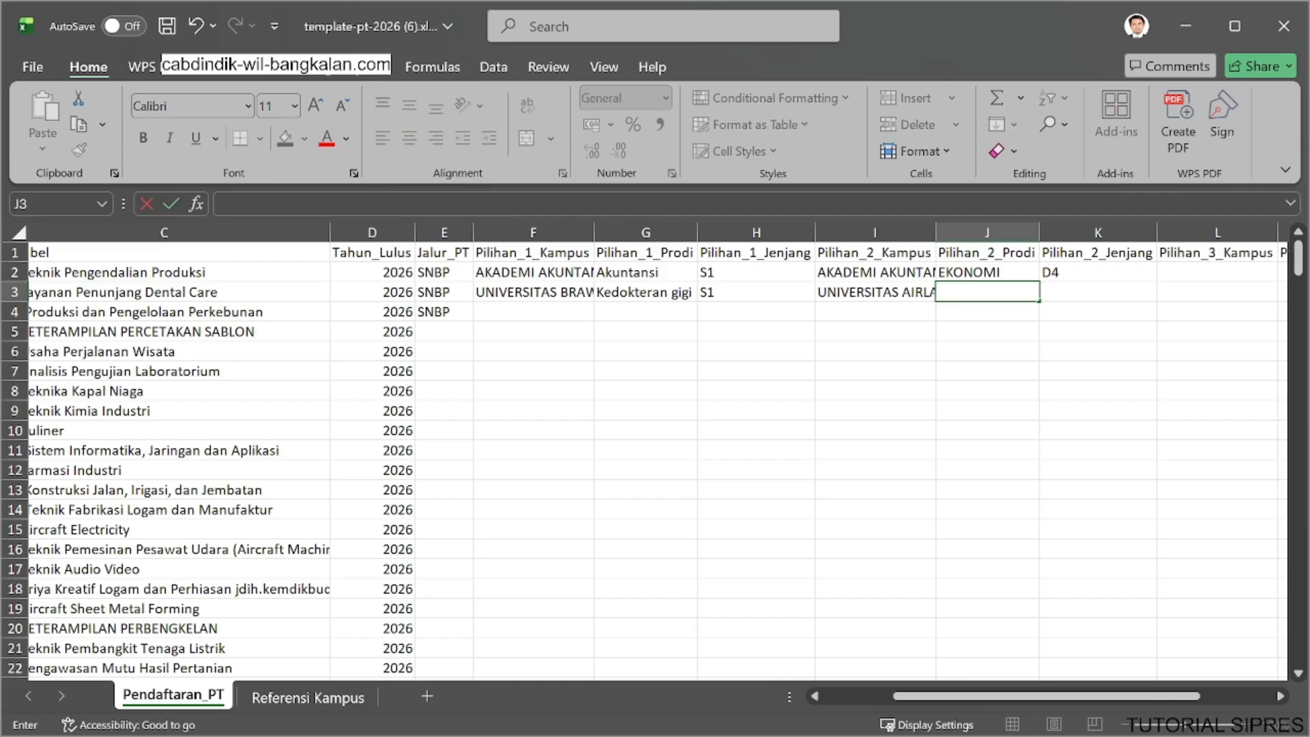
text(dokteran )
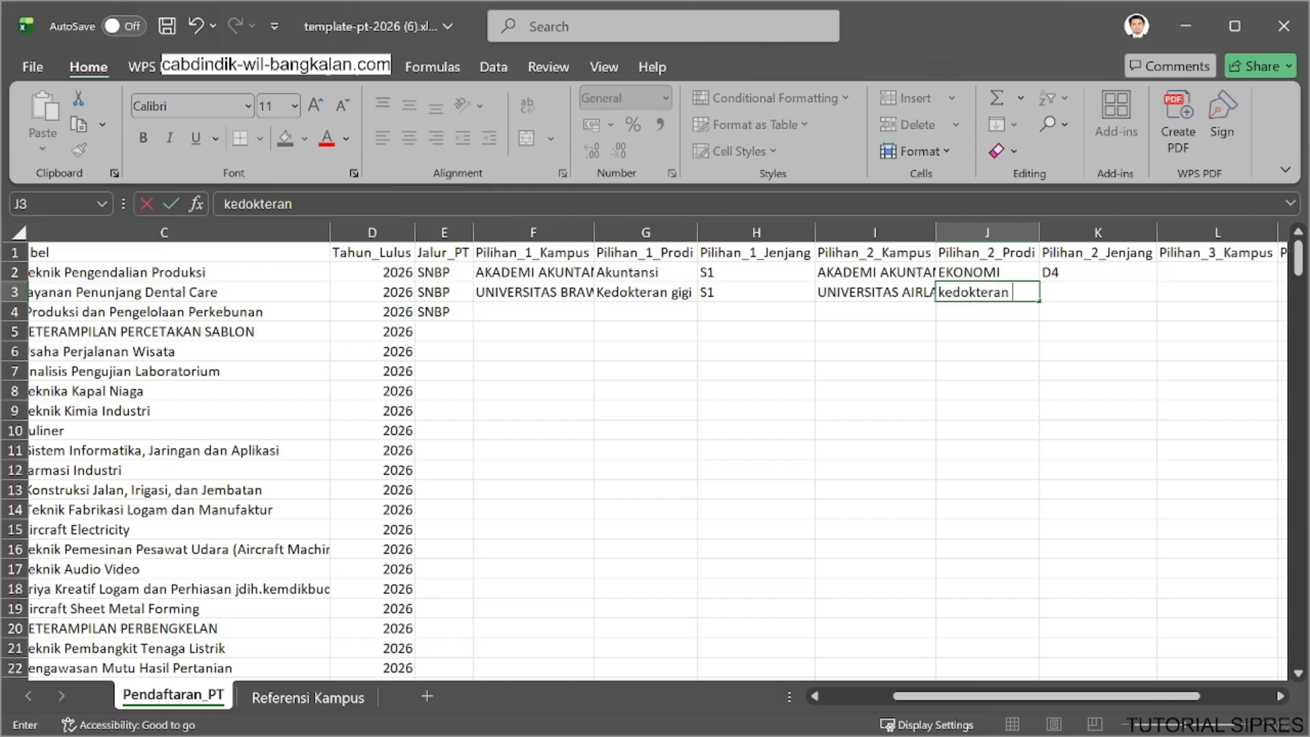
text(gigi)
click(1088, 290)
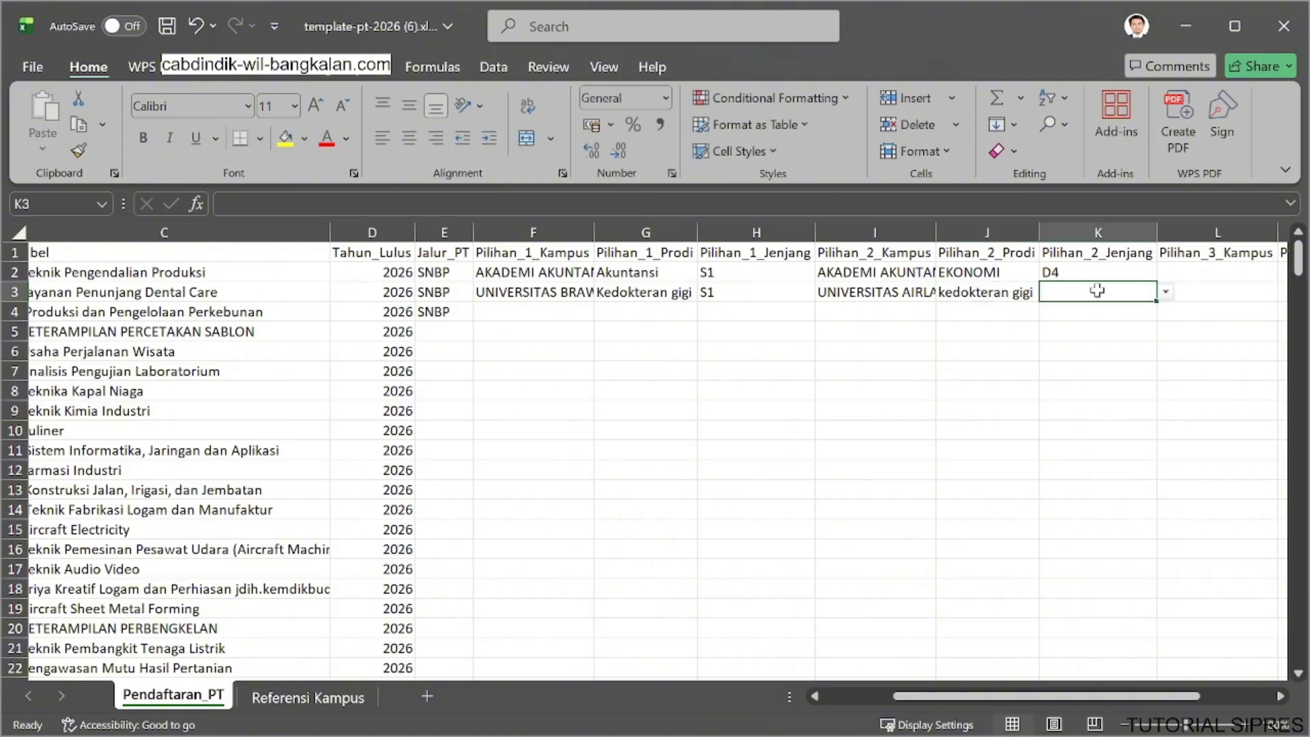
Choose S1 as Pilihan_2_Jenjang for the student in row 3.
right_click(1165, 295)
key(Escape)
right_click(1166, 292)
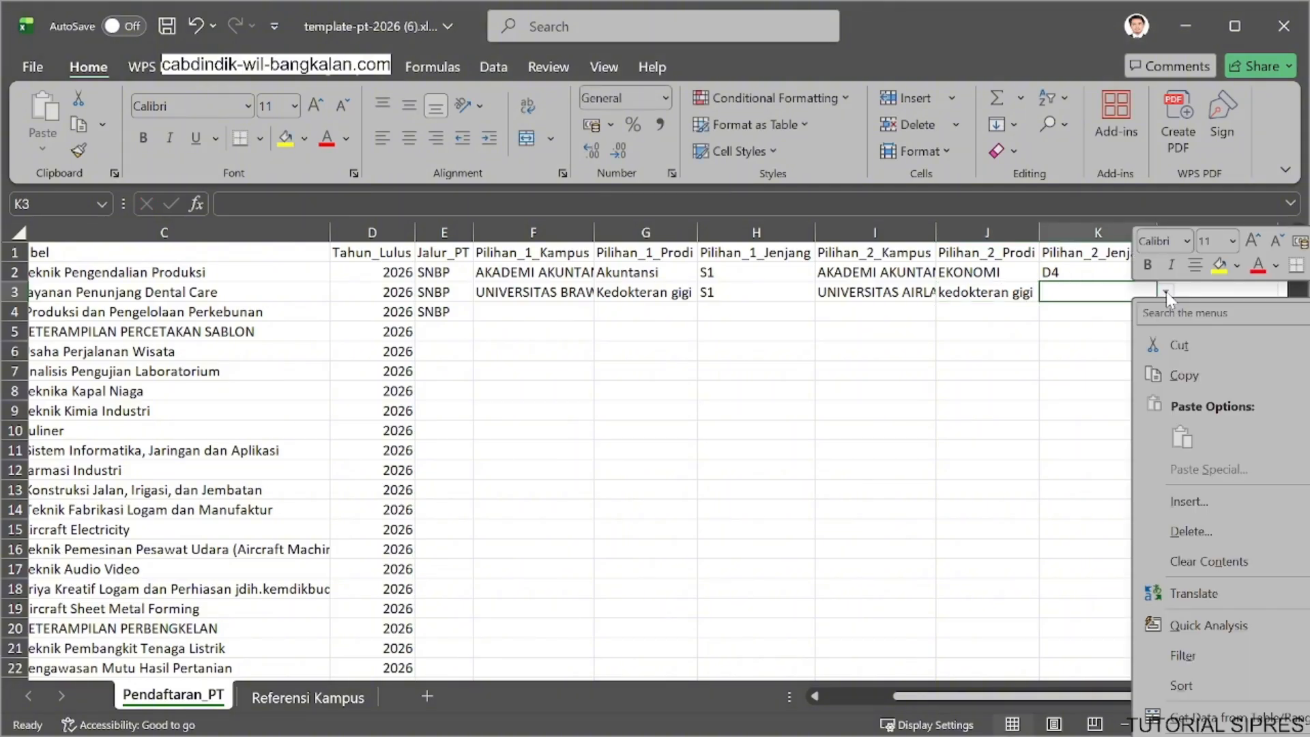
key(Escape)
click(1165, 291)
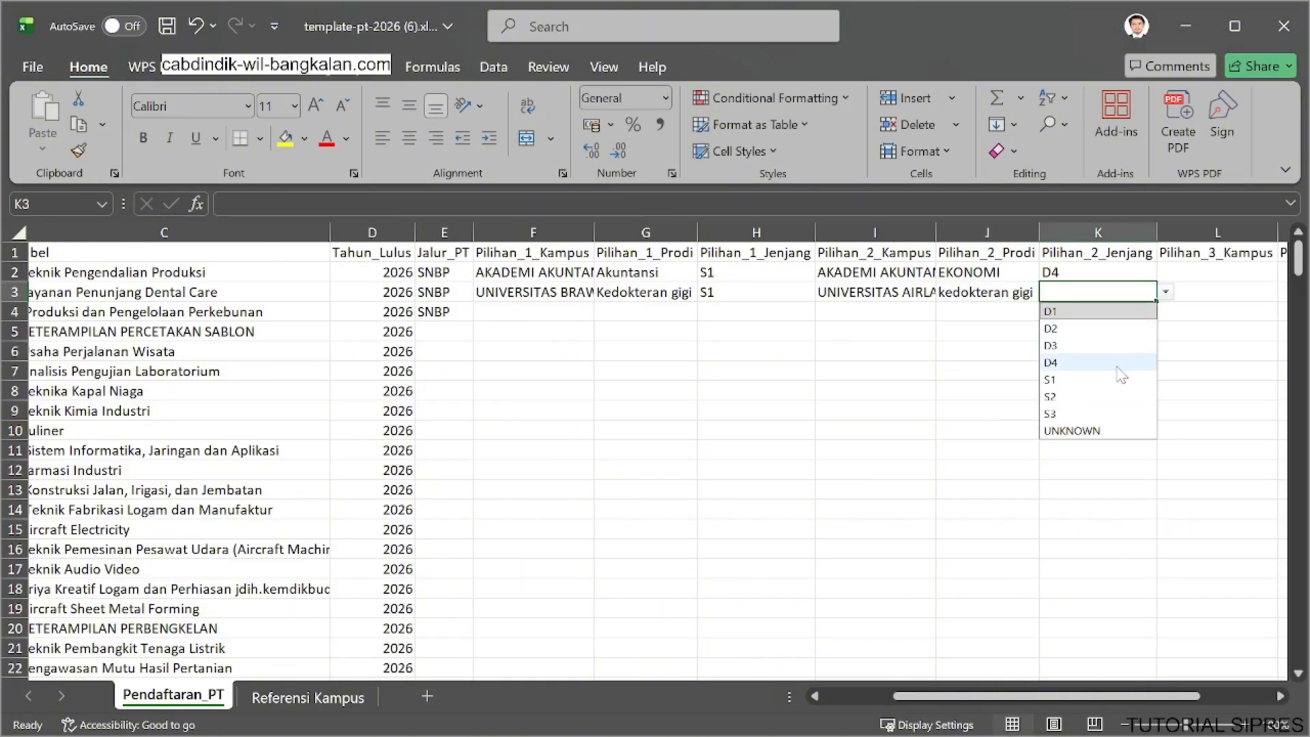
click(1092, 380)
Choose INSTITUT PERTANIAN BOGOR as Pilihan_1_Kampus for the student in row 4.
click(556, 317)
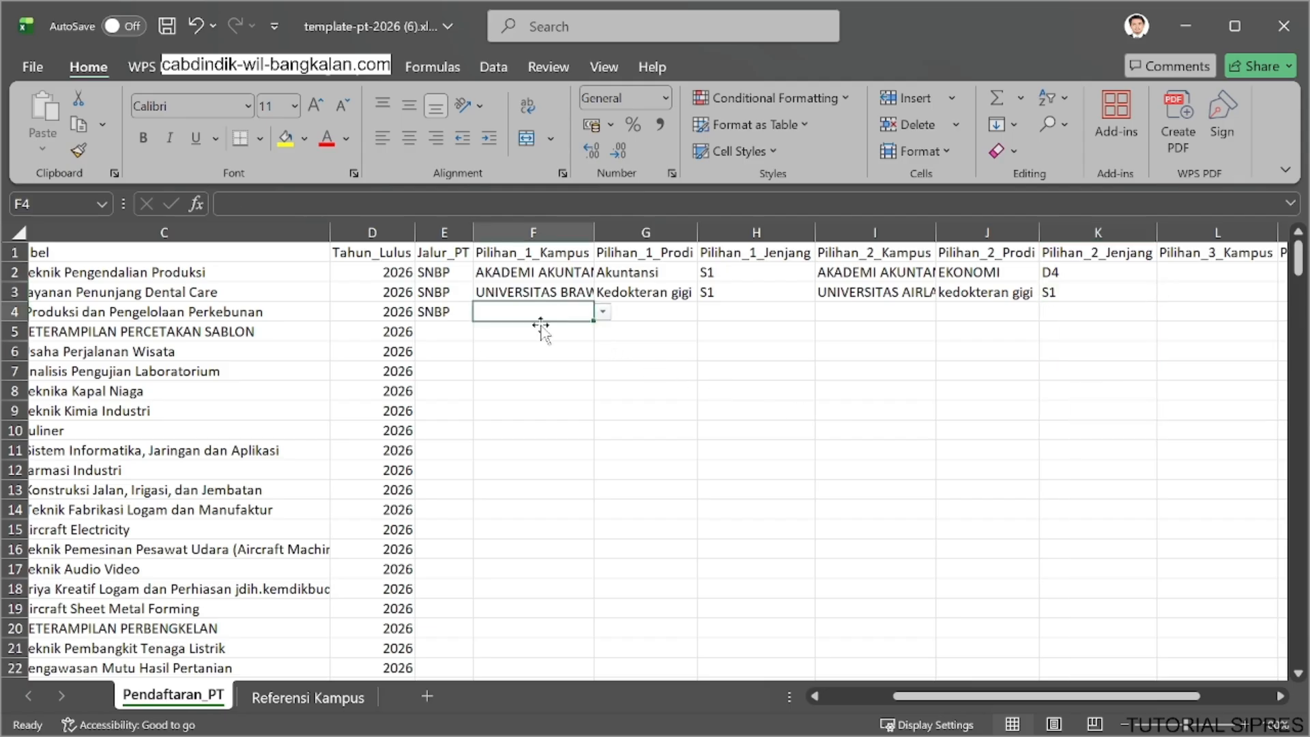
drag(908, 697, 809, 702)
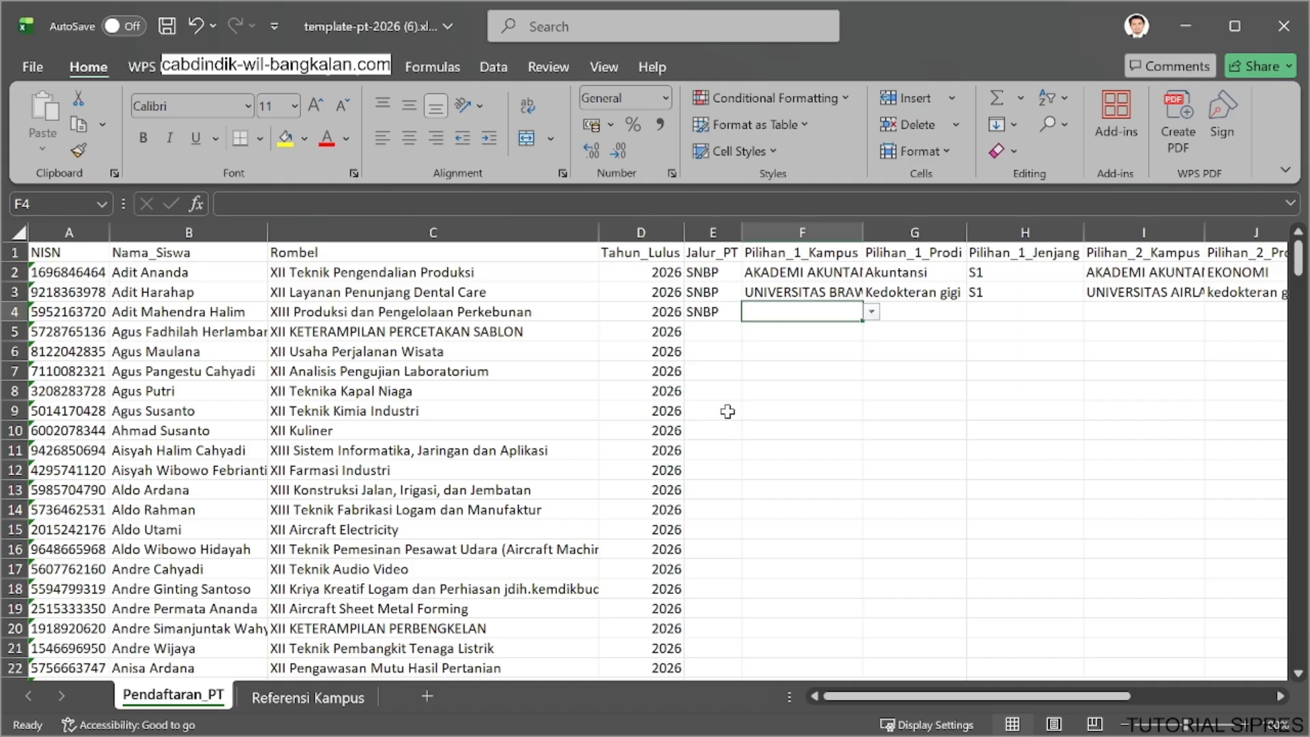
click(871, 313)
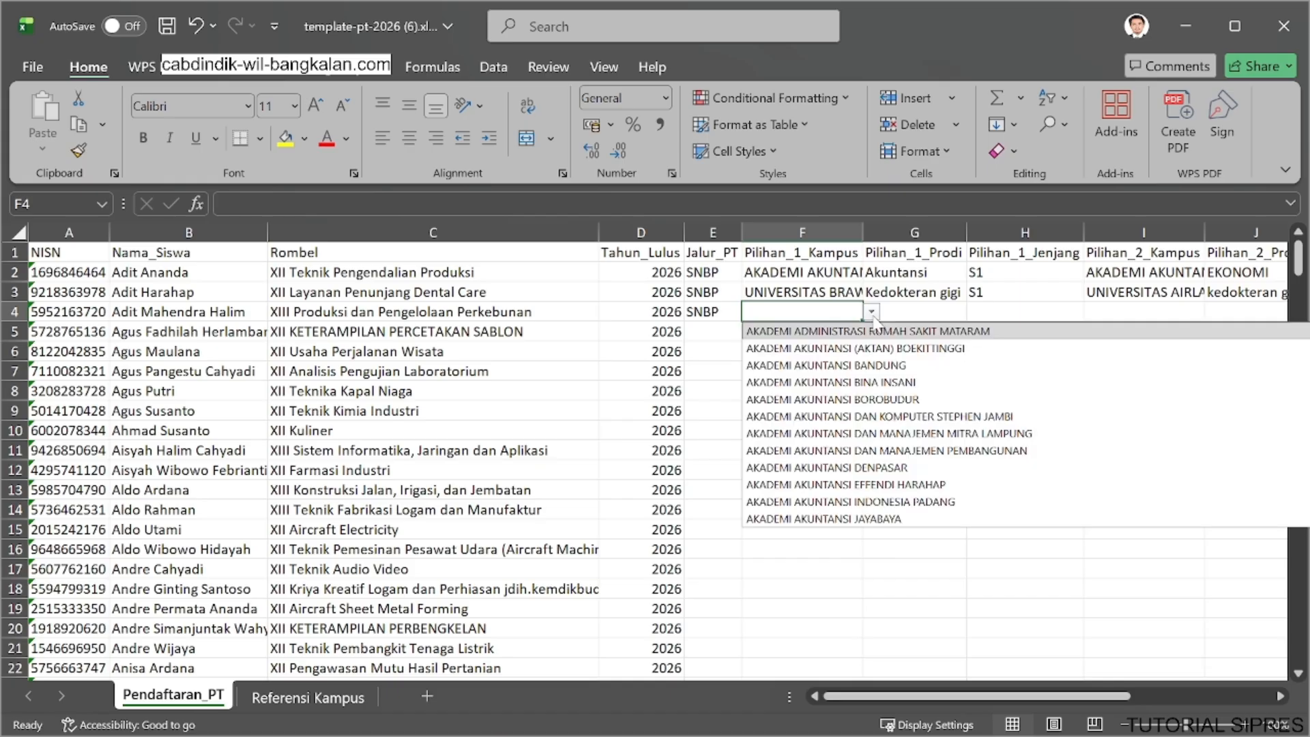
text(bogo)
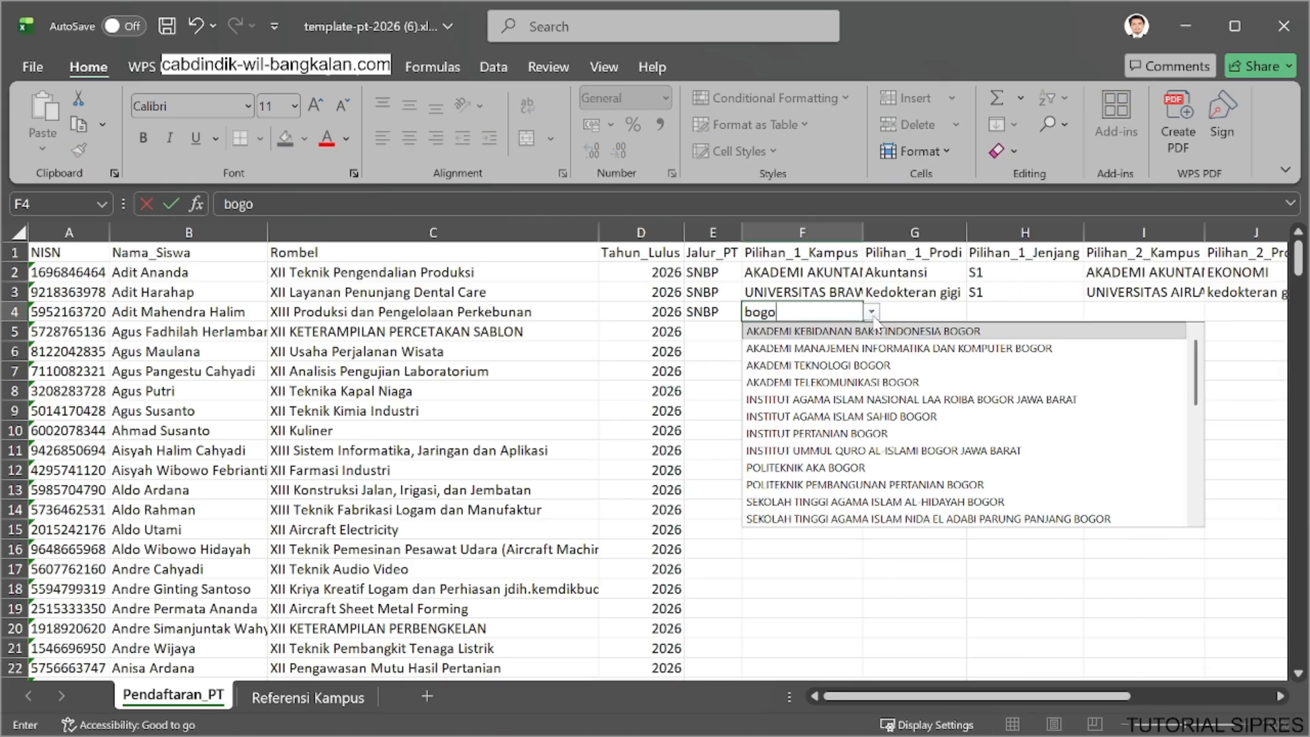
text(r)
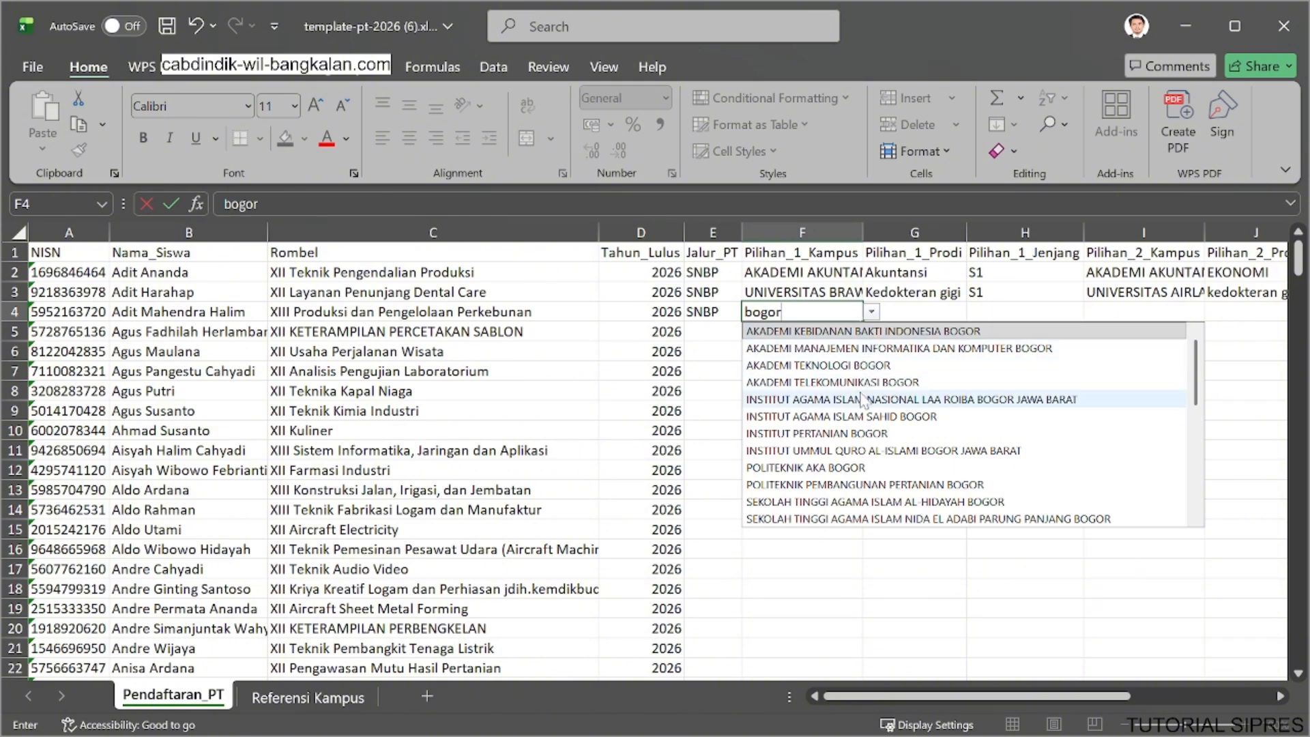
click(863, 433)
Enter kehutanan as Pilihan_1_Prodi and choose S1 as Pilihan_1_Jenjang in row 4.
click(945, 311)
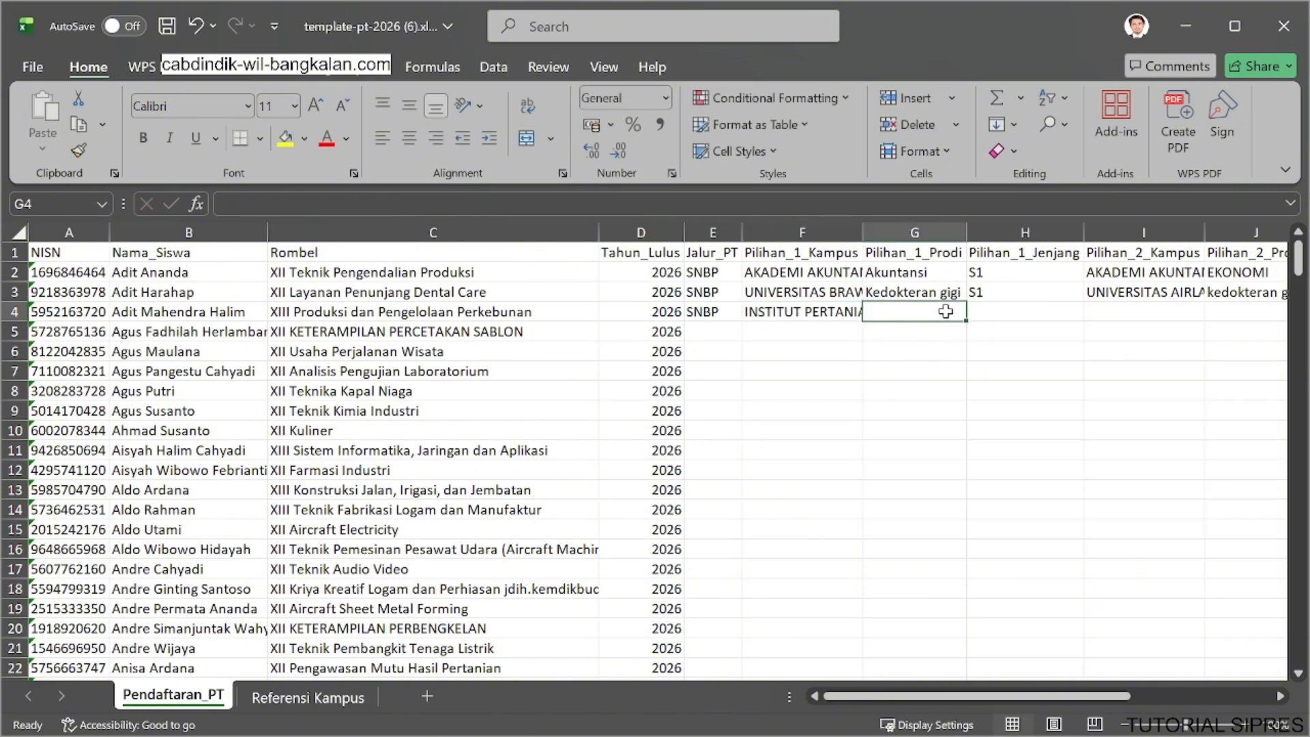
text(kehutanan)
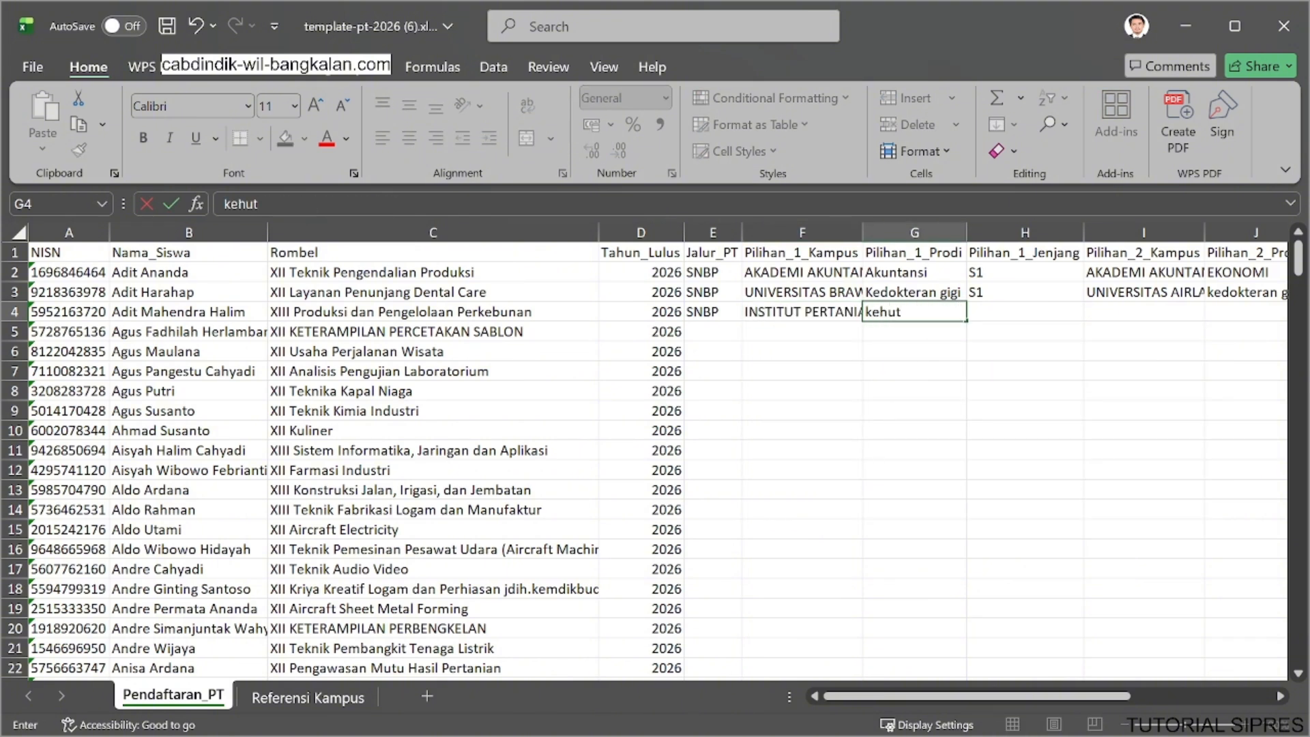
click(996, 309)
click(1092, 311)
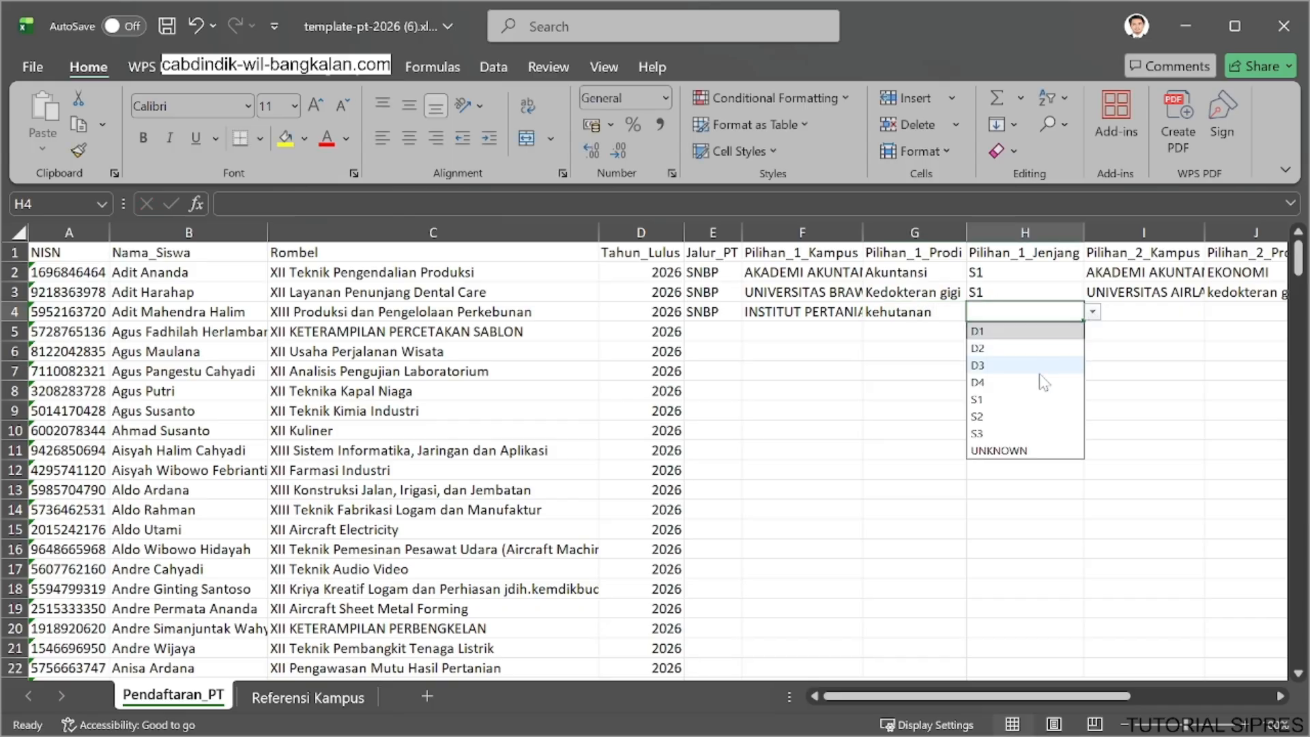
click(1037, 399)
click(1139, 307)
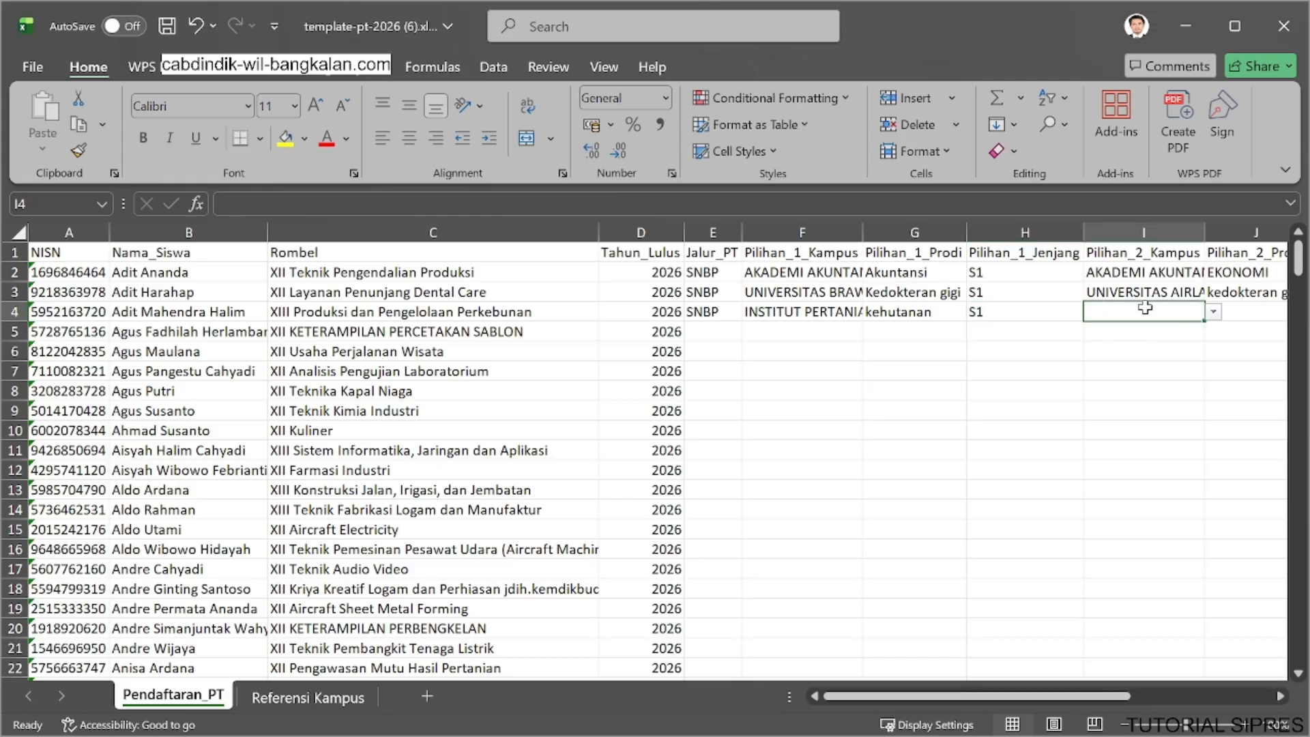
text(bogor)
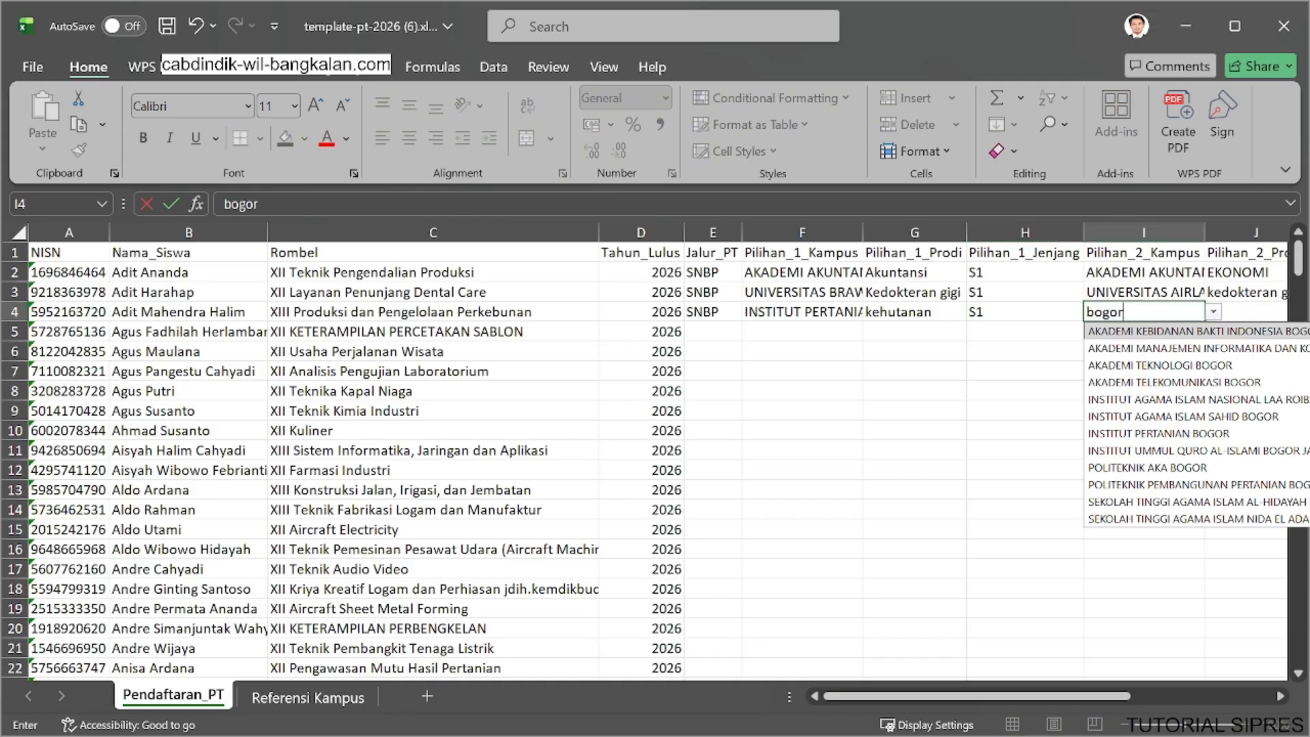
click(1159, 364)
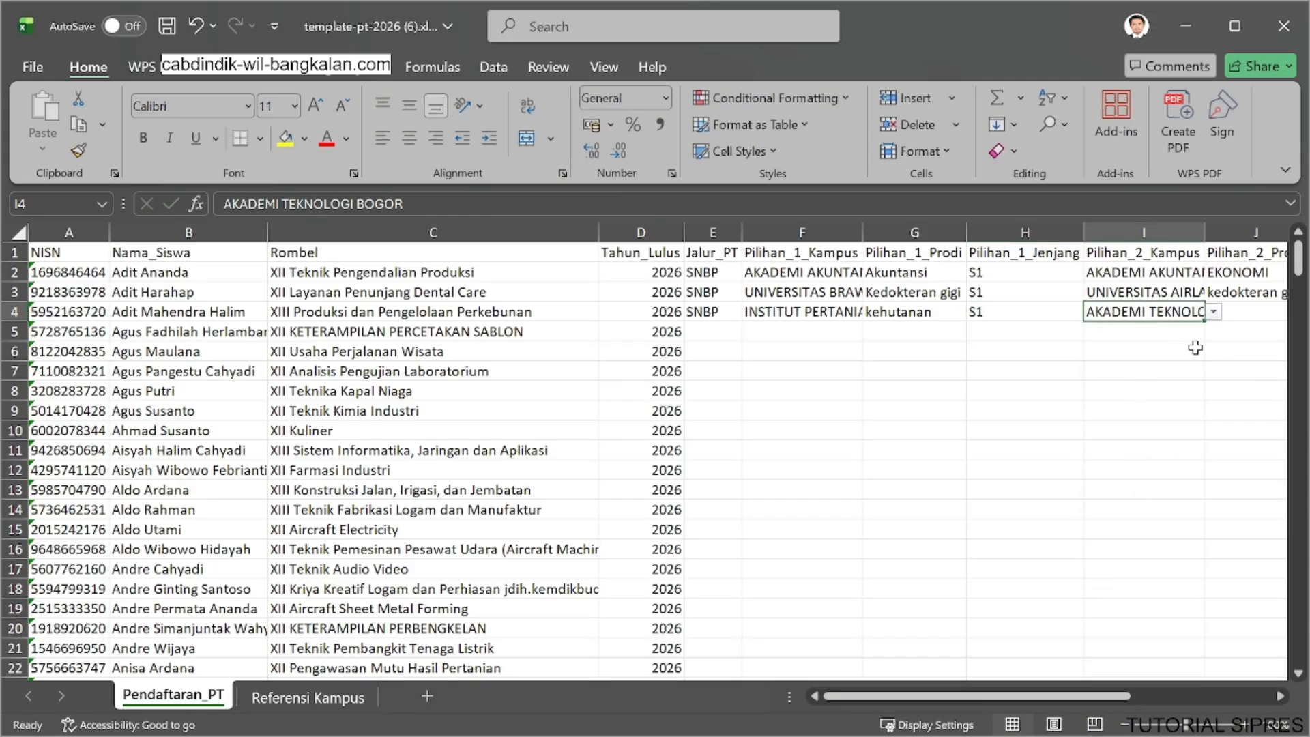
click(1214, 311)
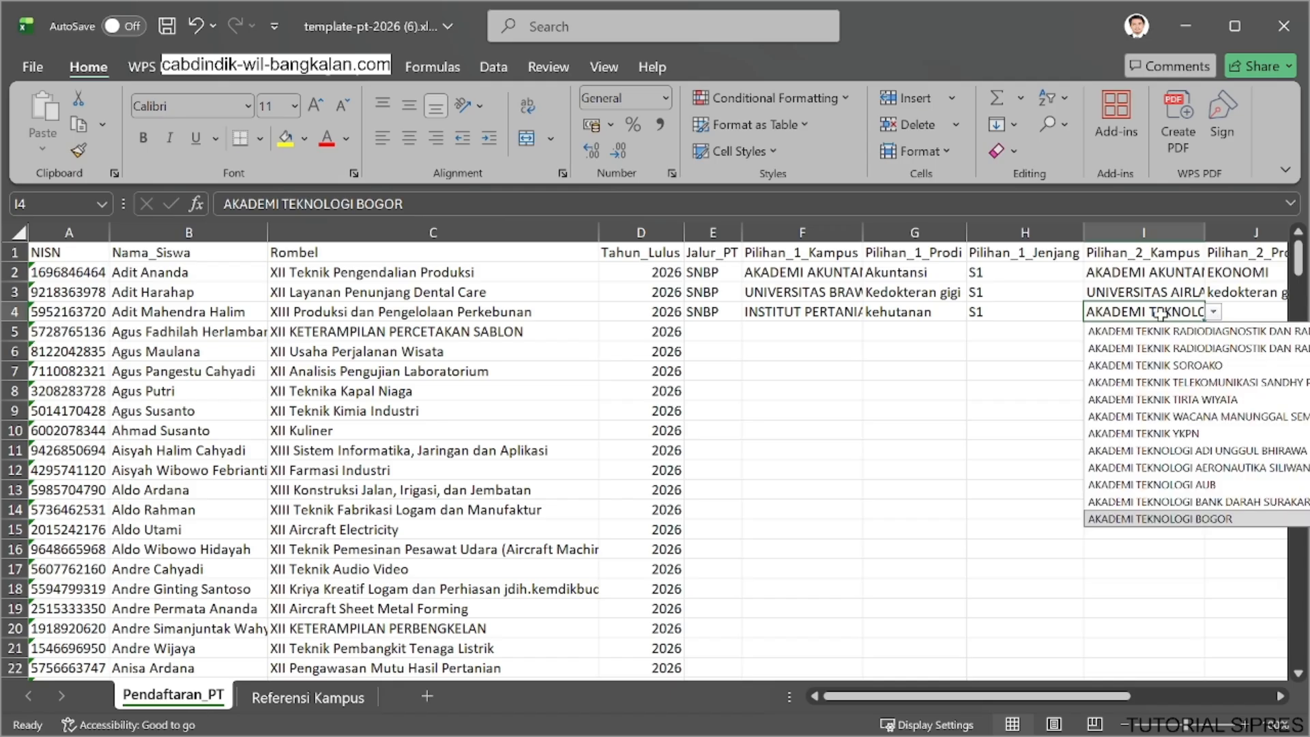
key(ctrl+a)
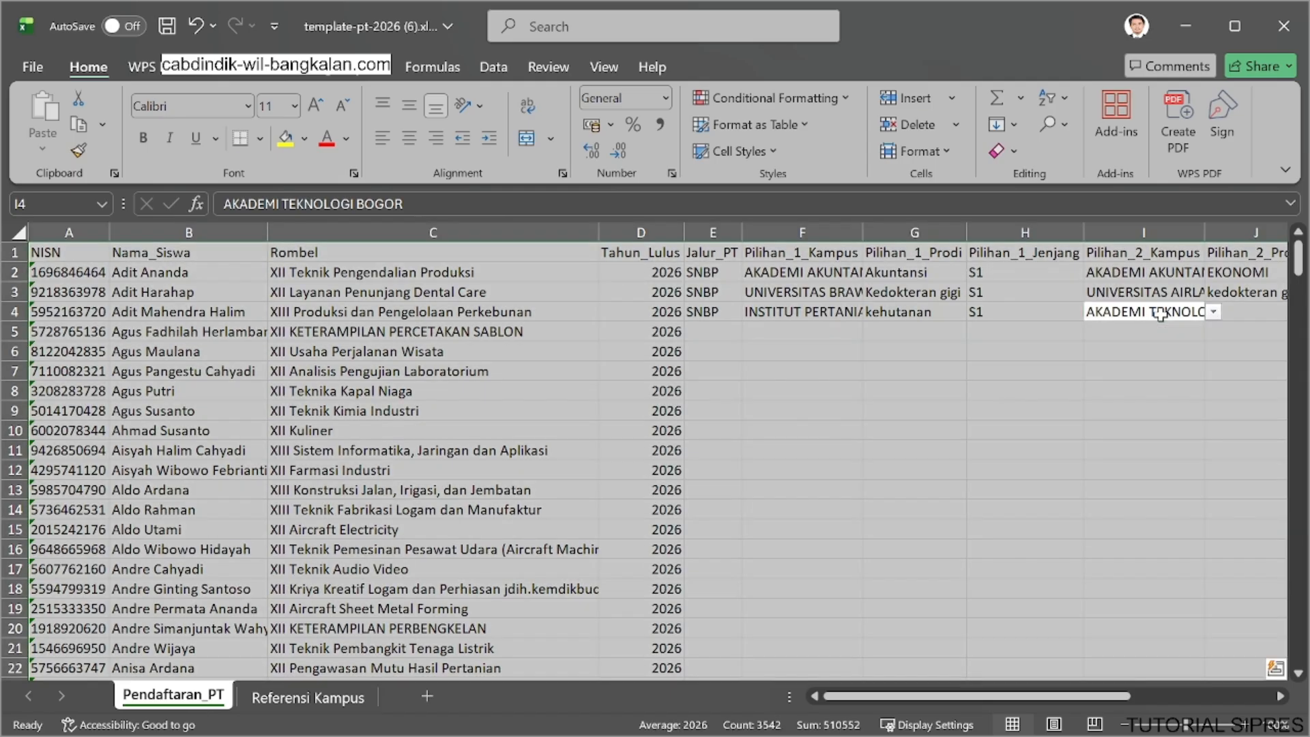
Set Pilihan_2_Kampus in row 4 to INSTITUT PERTANIAN BOGOR.
click(1160, 315)
key(Delete)
text(bogor)
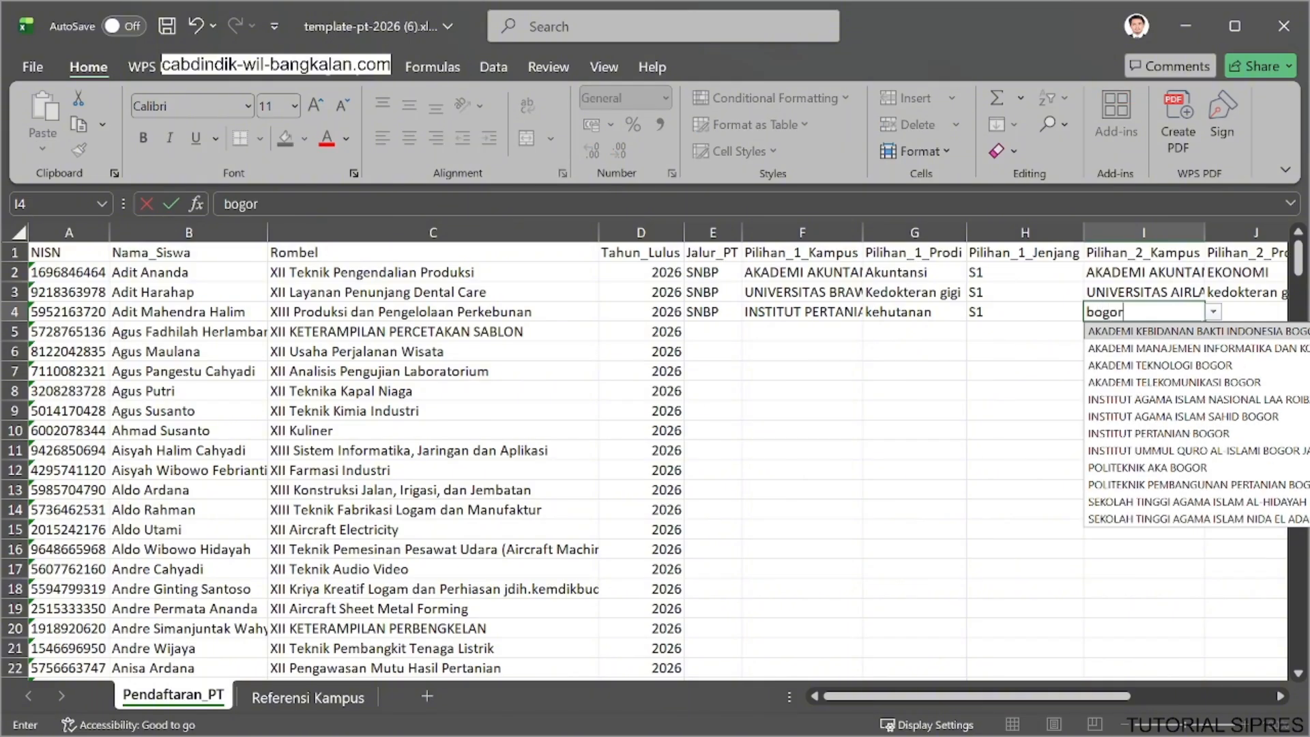
click(1160, 433)
Enter pertanian as Pilihan_2_Prodi for the student in row 4.
click(1233, 307)
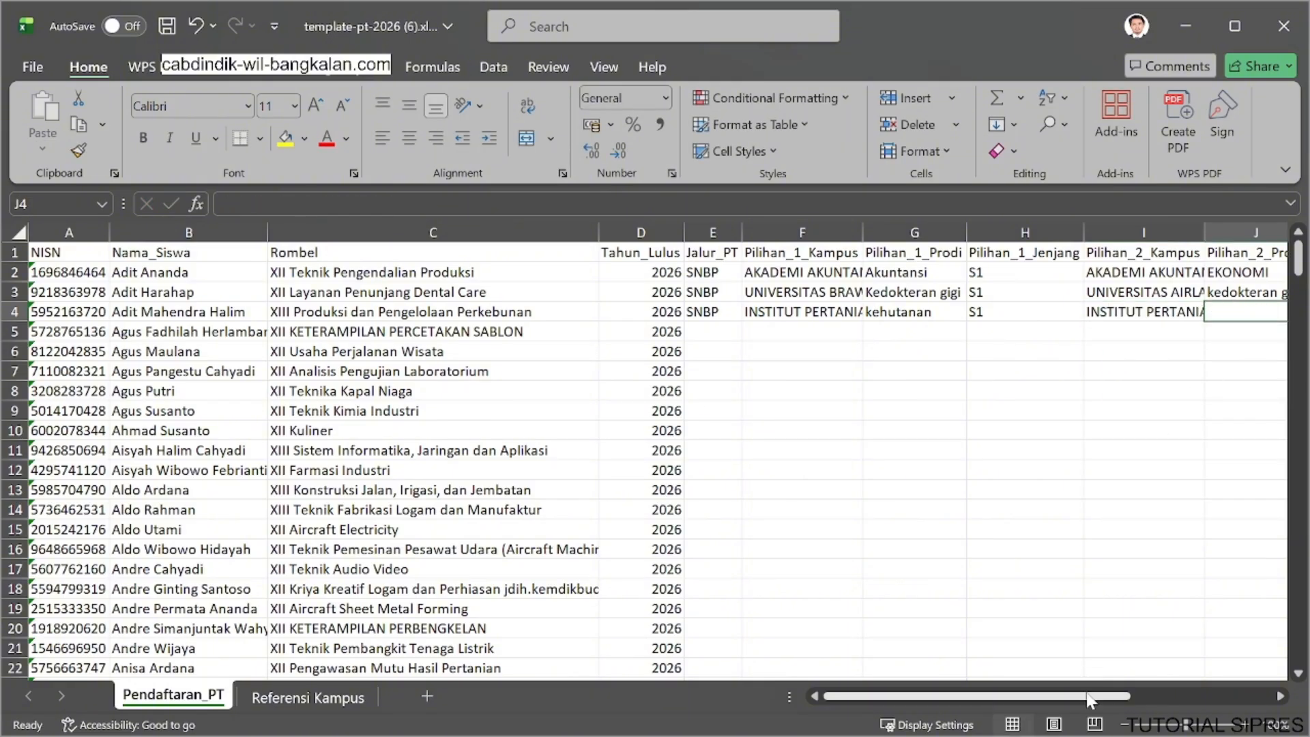
drag(1088, 695, 1135, 696)
text(pertanian)
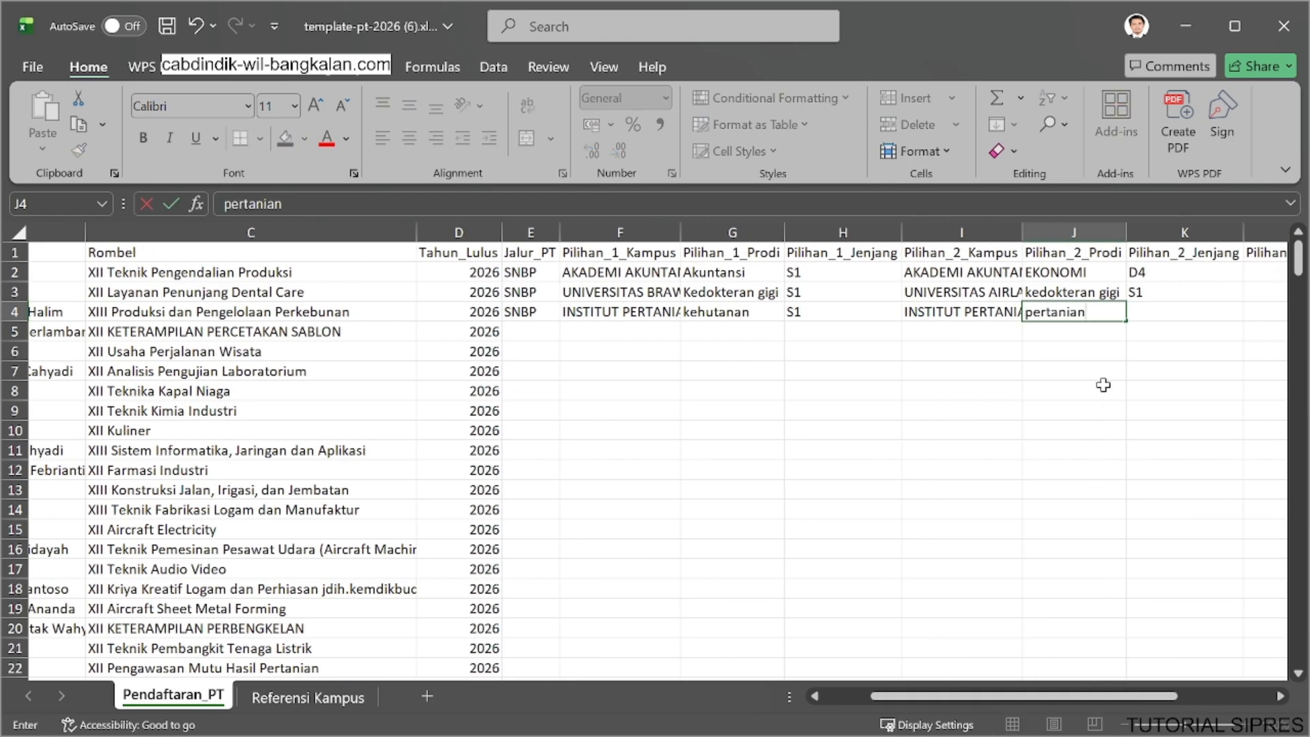
Choose S1 as Pilihan_2_Jenjang in row 4 and save the workbook.
click(1153, 308)
click(1252, 312)
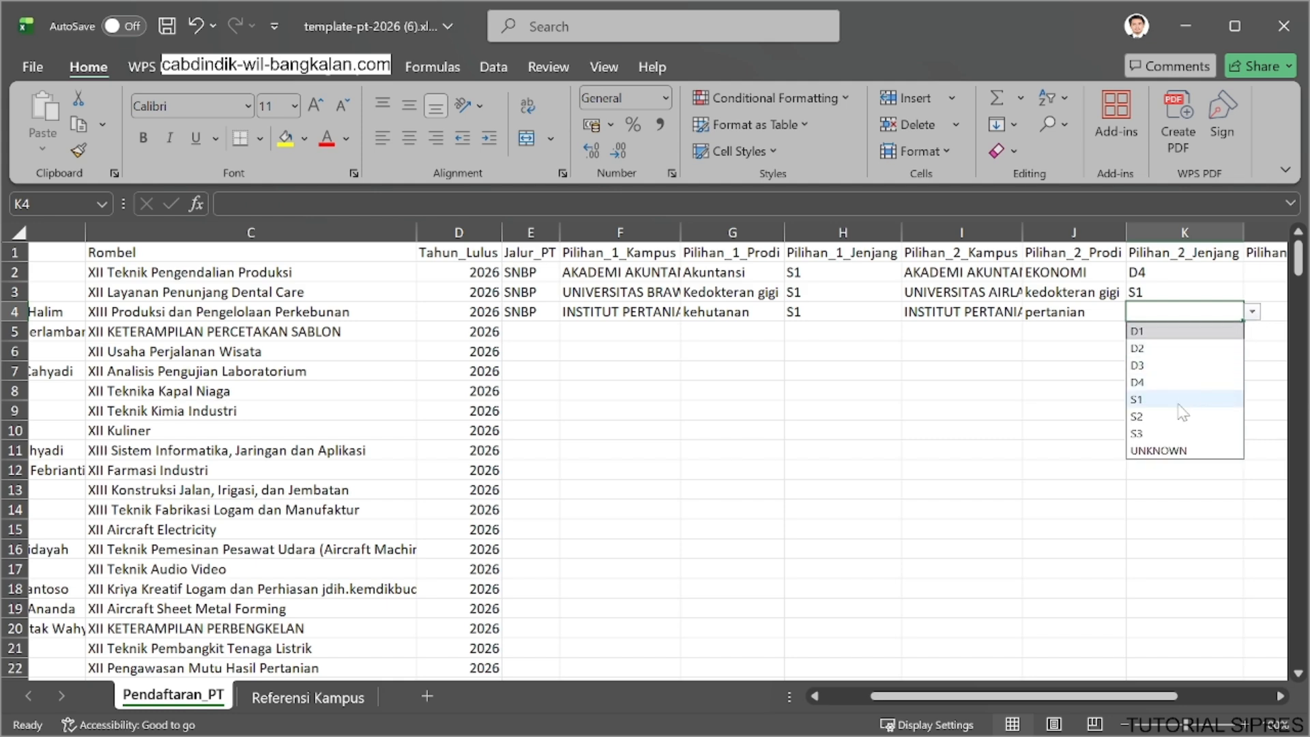
click(1153, 399)
click(969, 431)
key(ctrl+s)
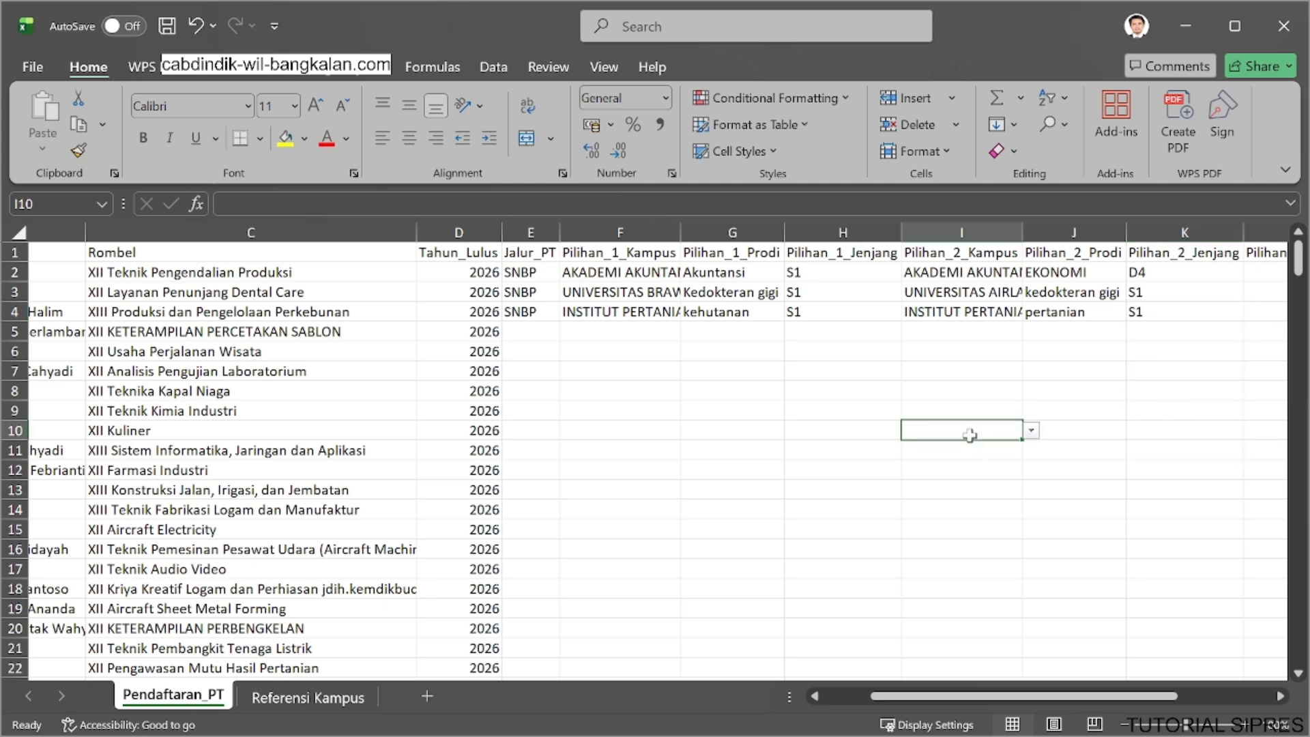
Copy the whole student record in row 2 and insert the copy as a new row 3.
drag(940, 698, 839, 699)
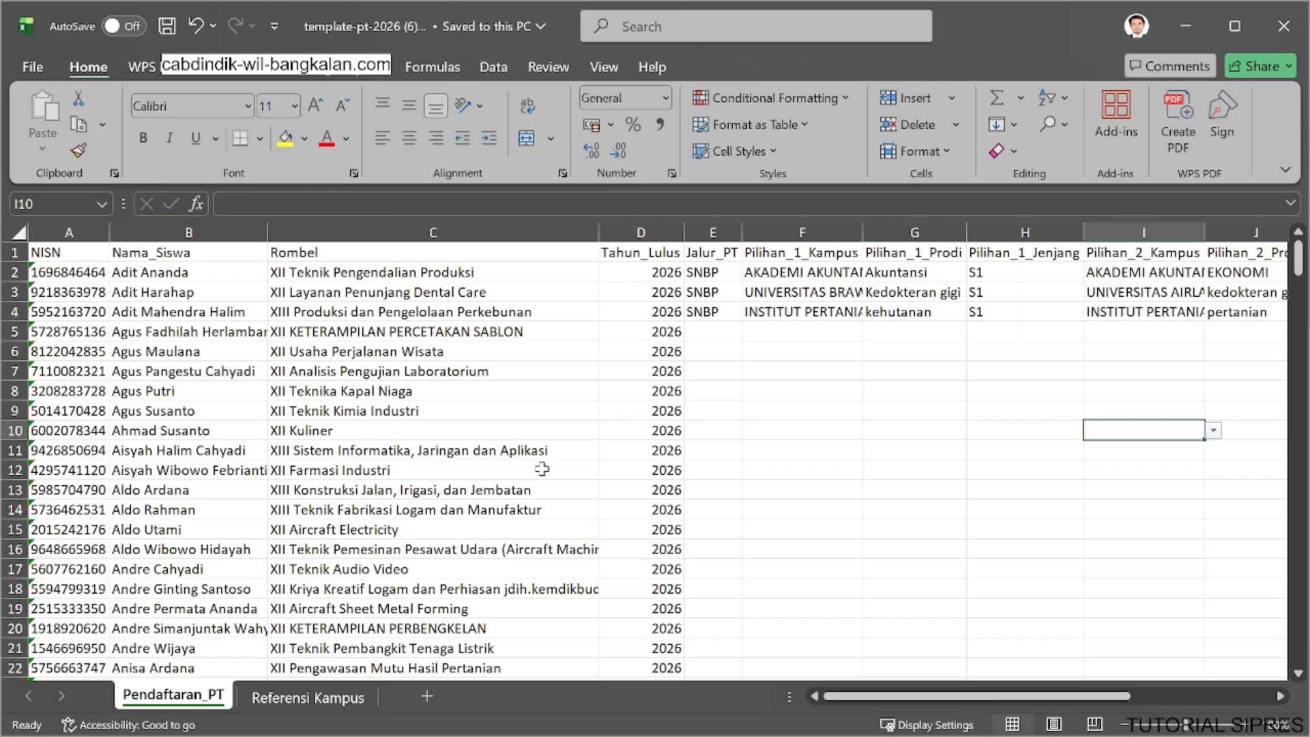
click(13, 272)
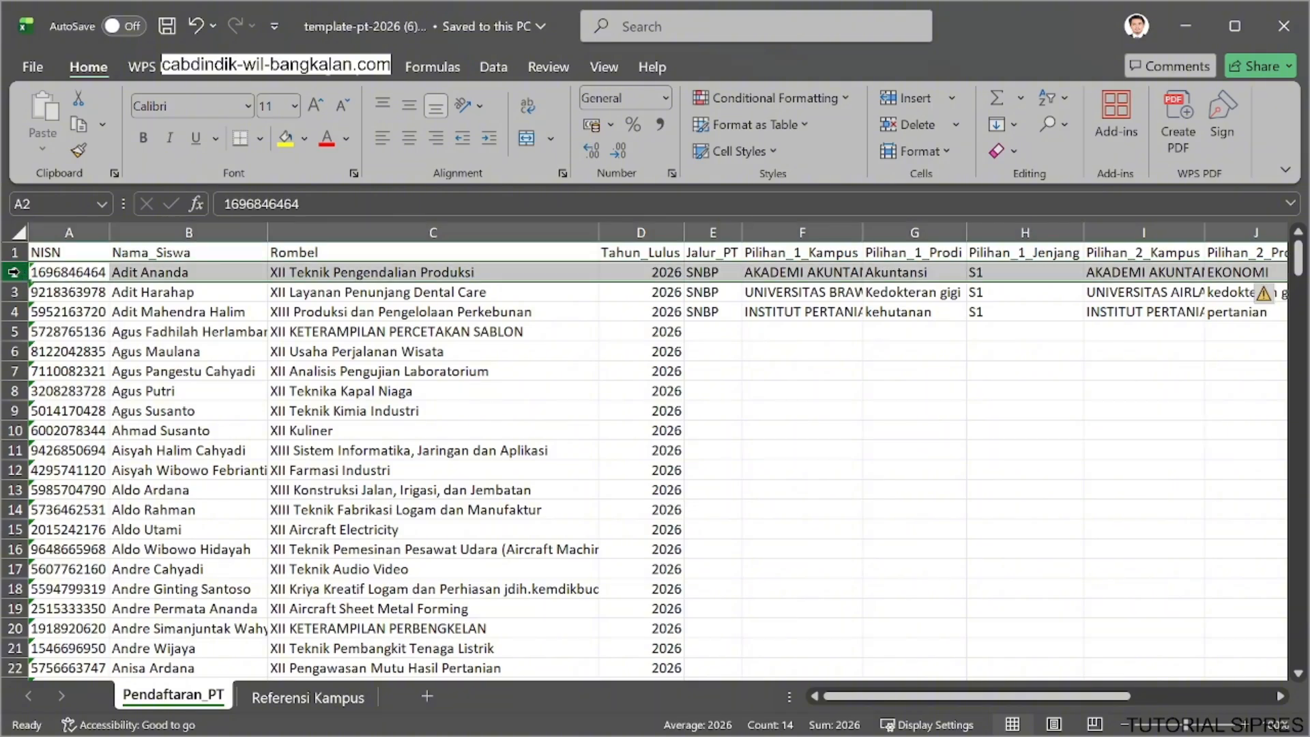
key(ctrl+c)
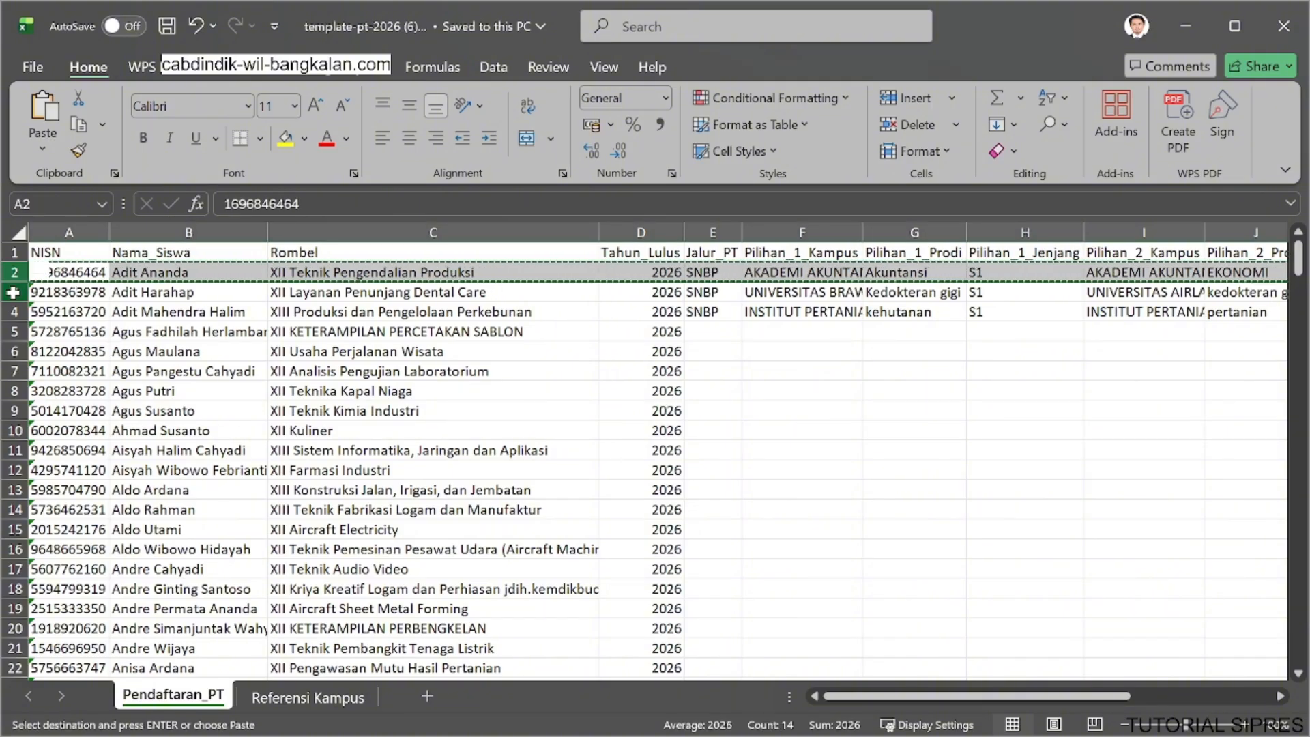
right_click(13, 292)
click(106, 501)
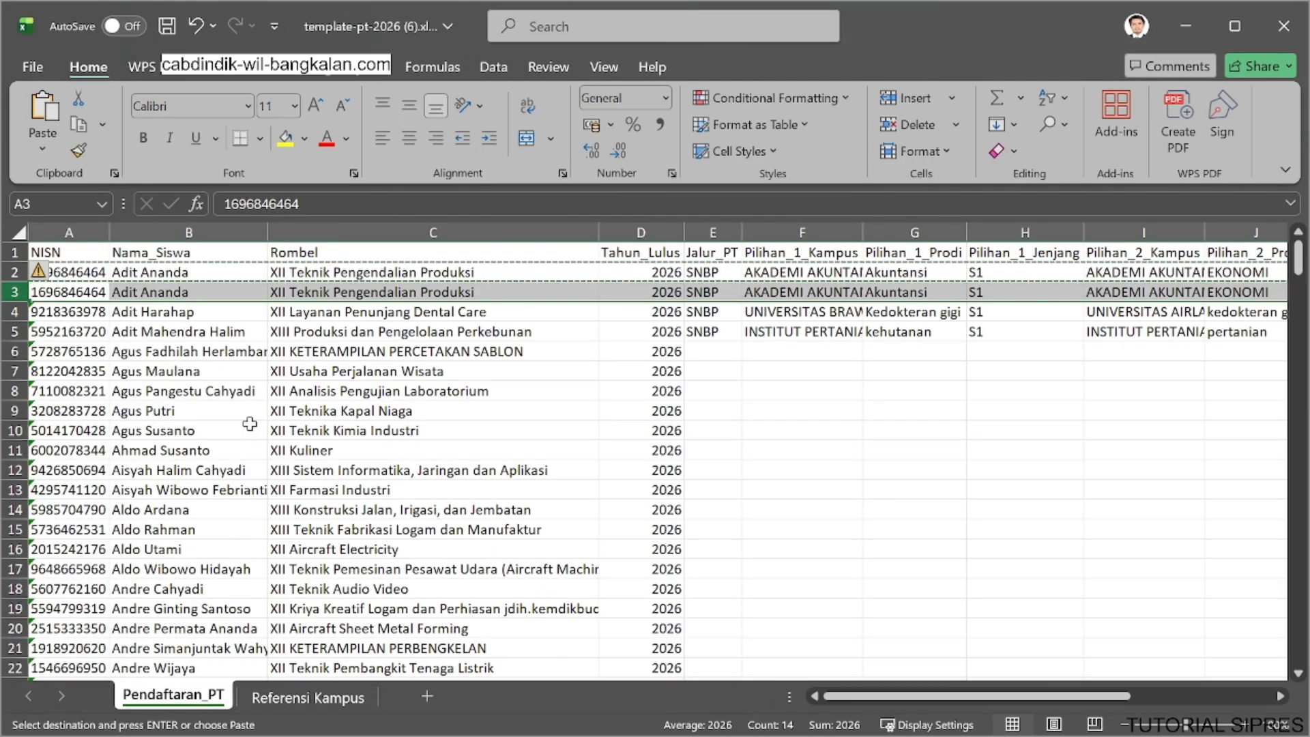
Set Jalur_PT to LAINNYA in the duplicated record in row 3.
click(704, 291)
click(751, 294)
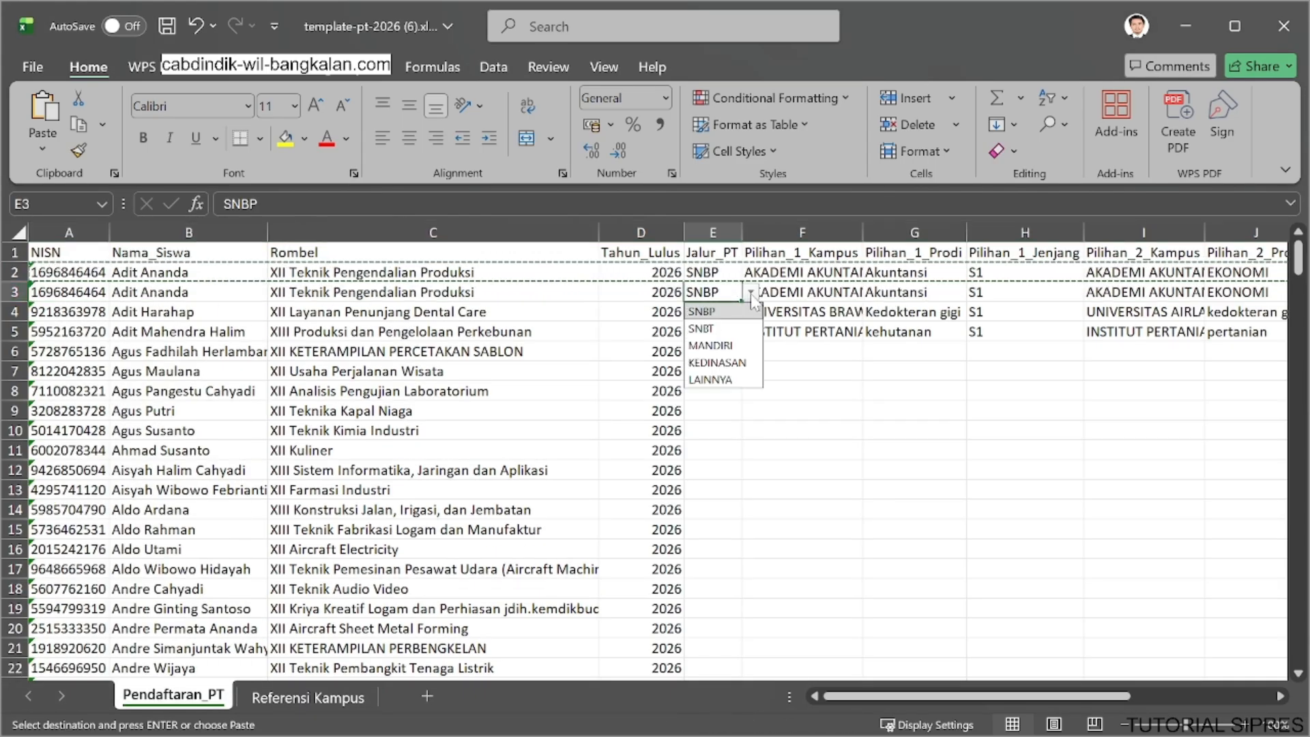
click(728, 380)
Set Pilihan_1_Kampus in the duplicated row 3 to POLITEKNIK 17 AGUSTUS 1945 SURABAYA.
click(857, 292)
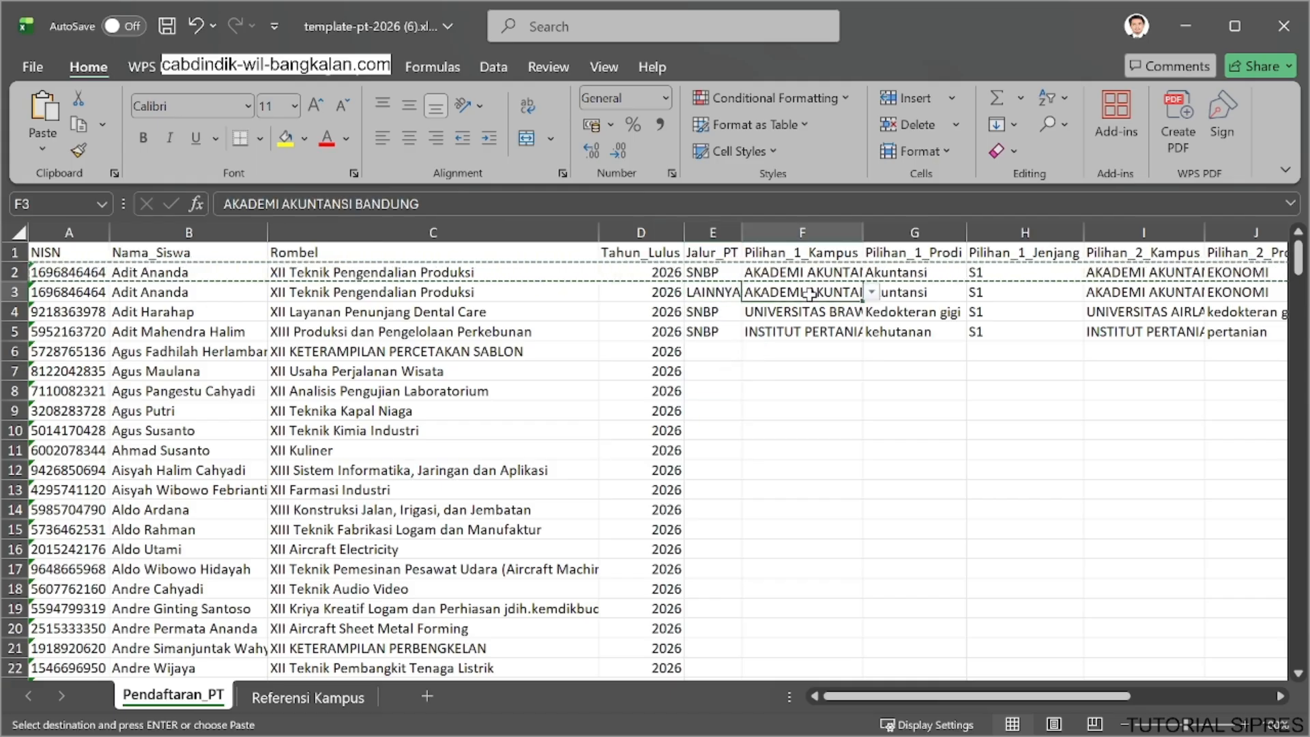
click(872, 293)
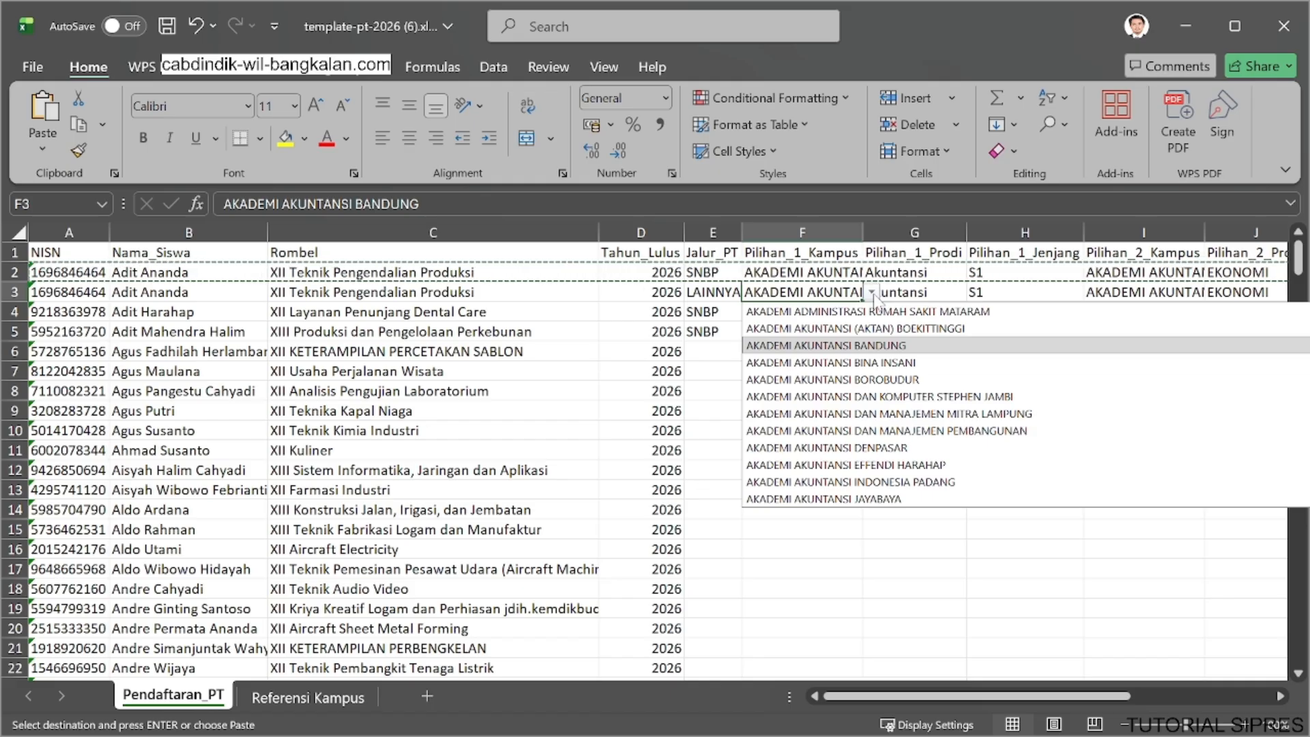
text(agus)
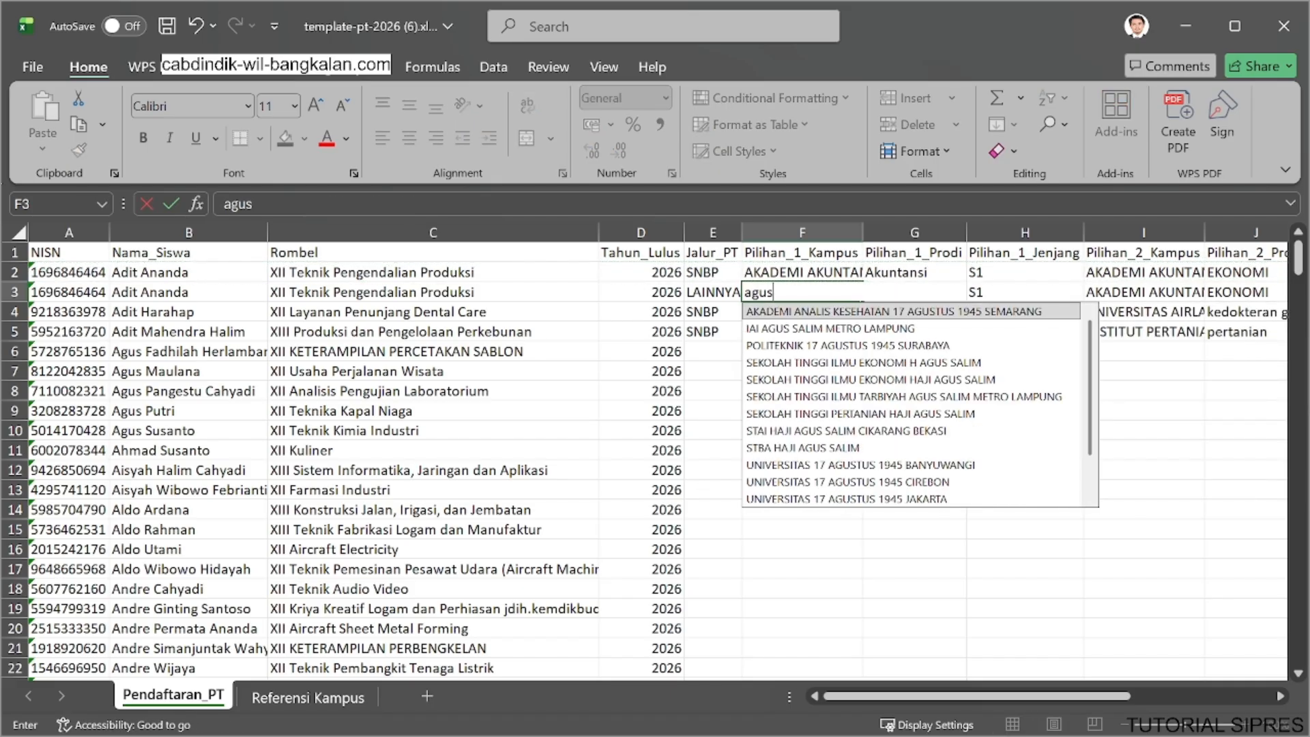
click(878, 346)
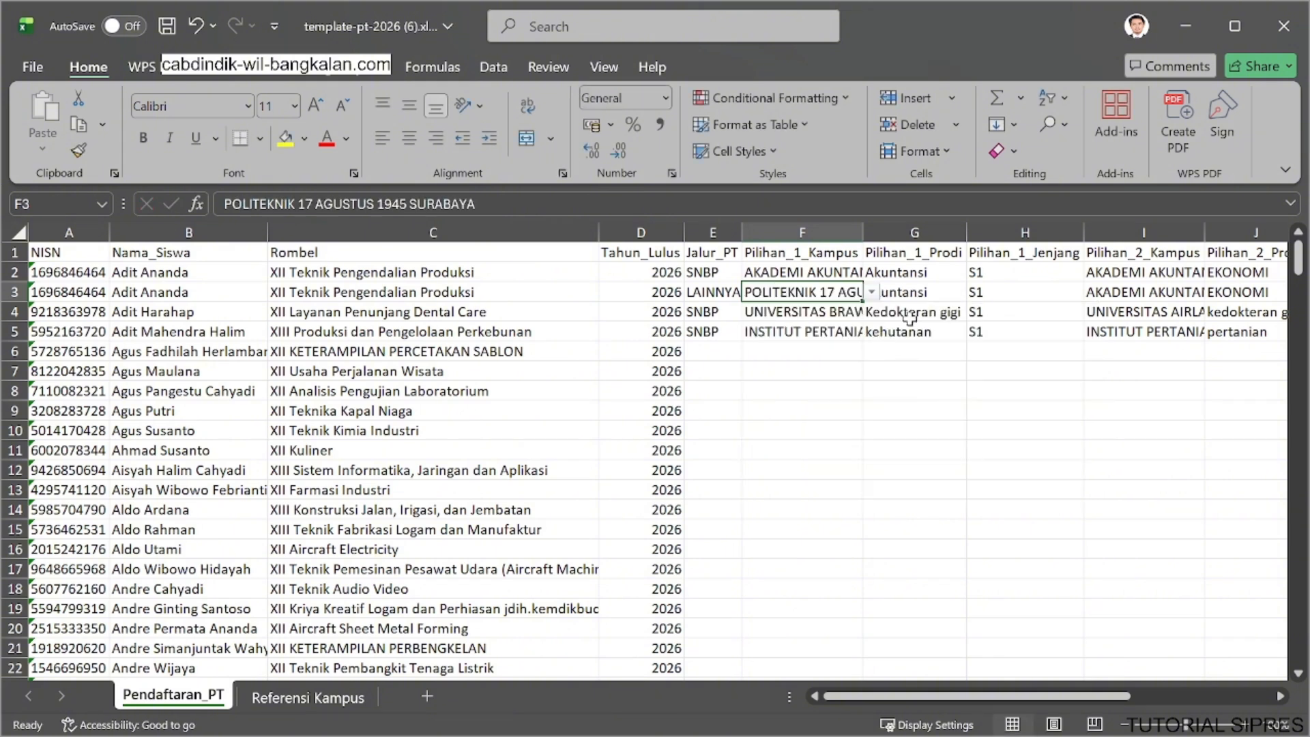
Set Pilihan_2_Kampus in the duplicated row 3 to UNIVERSITAS 17 AGUSTUS 1945 SURABAYA and save the workbook.
click(914, 293)
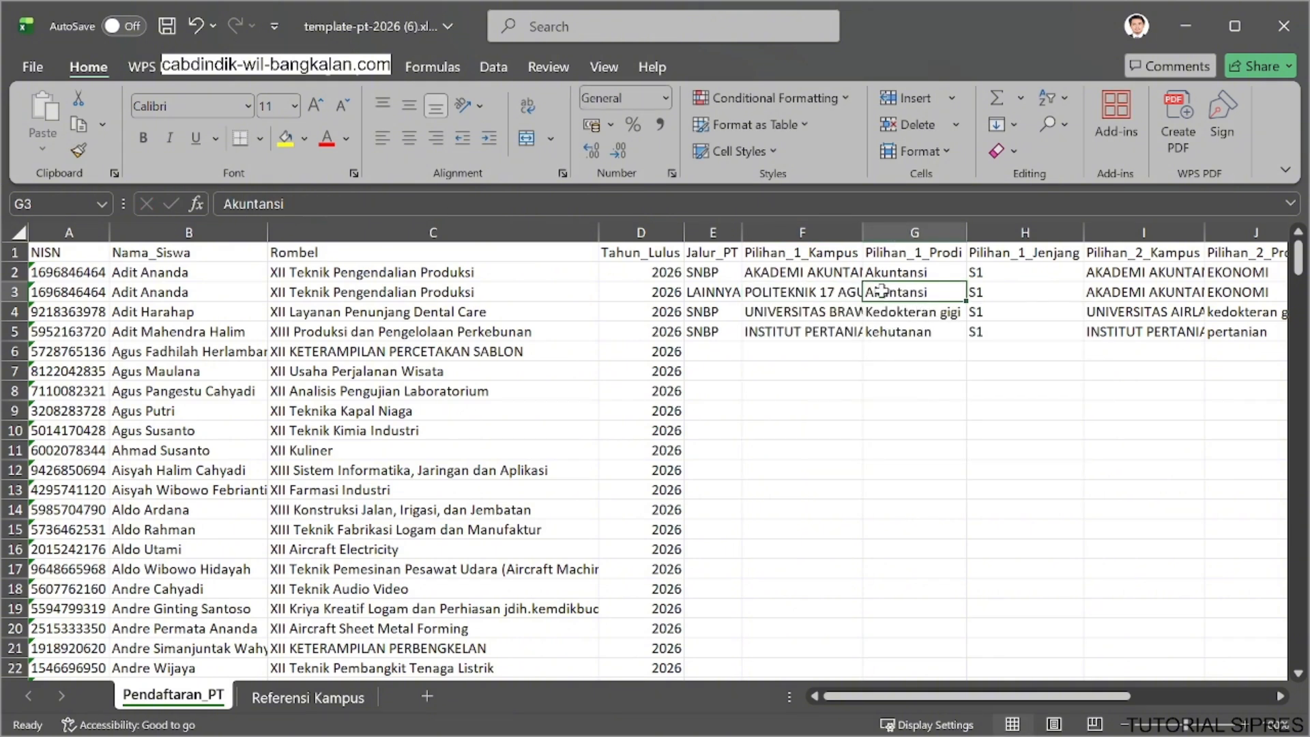
click(1110, 292)
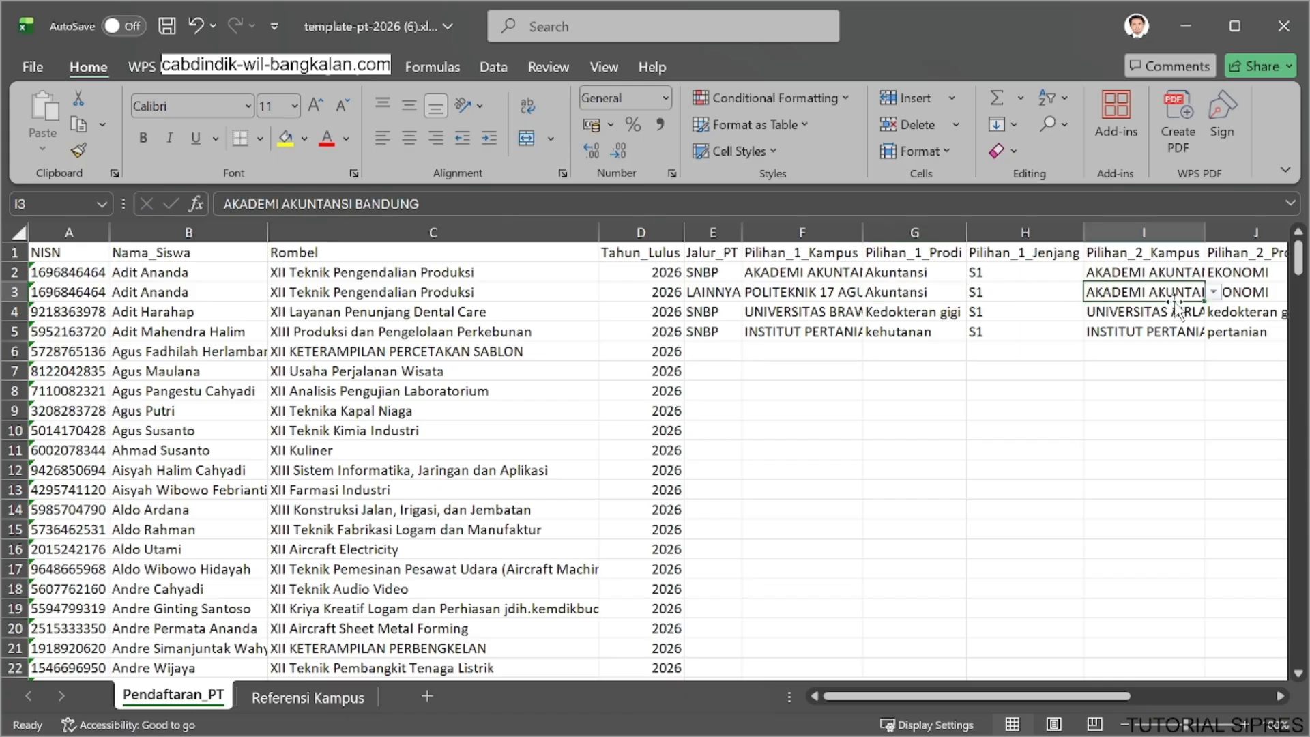
text(uni)
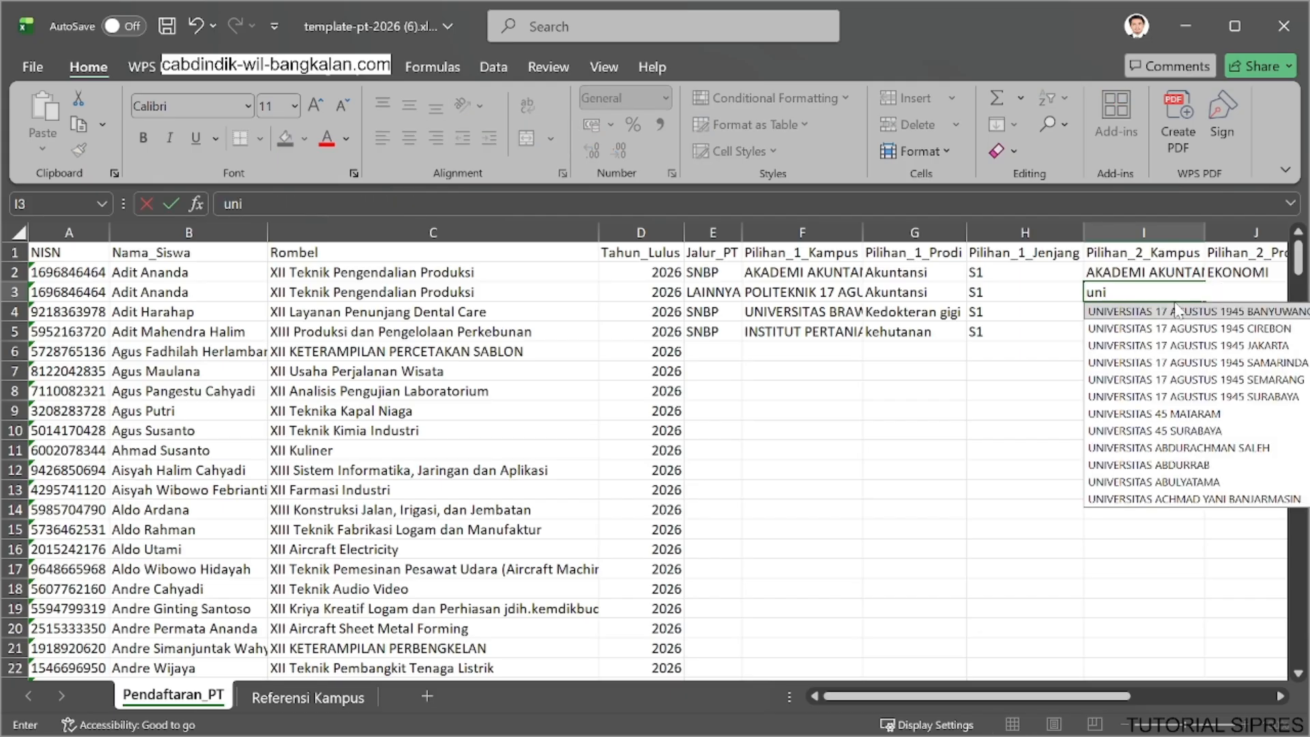
click(1146, 396)
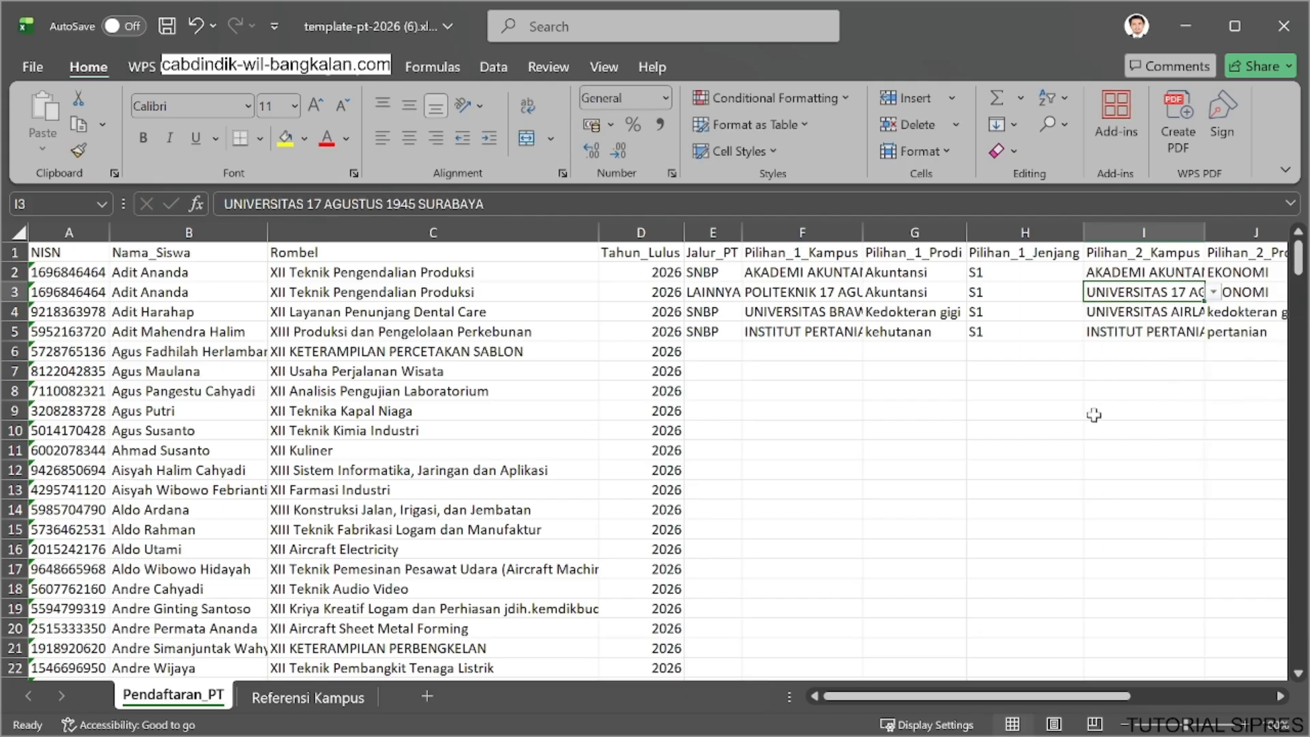
click(1006, 417)
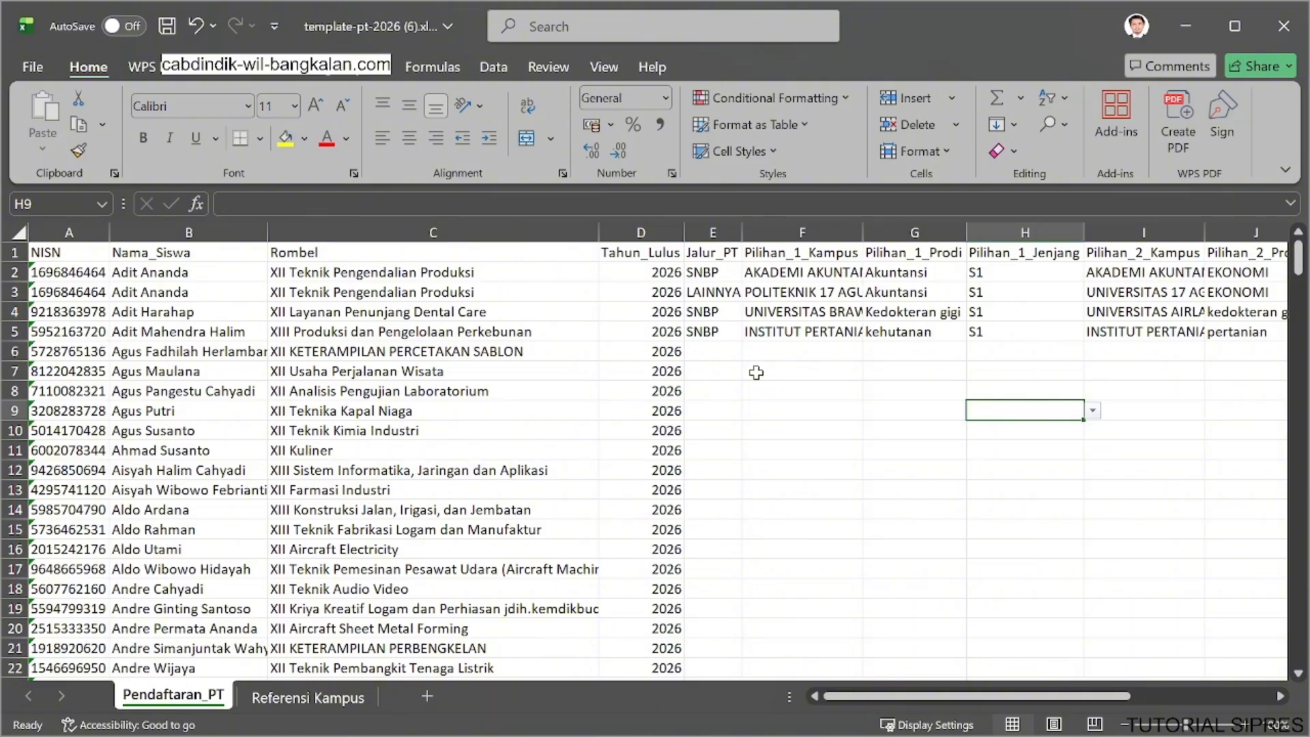
key(ctrl+s)
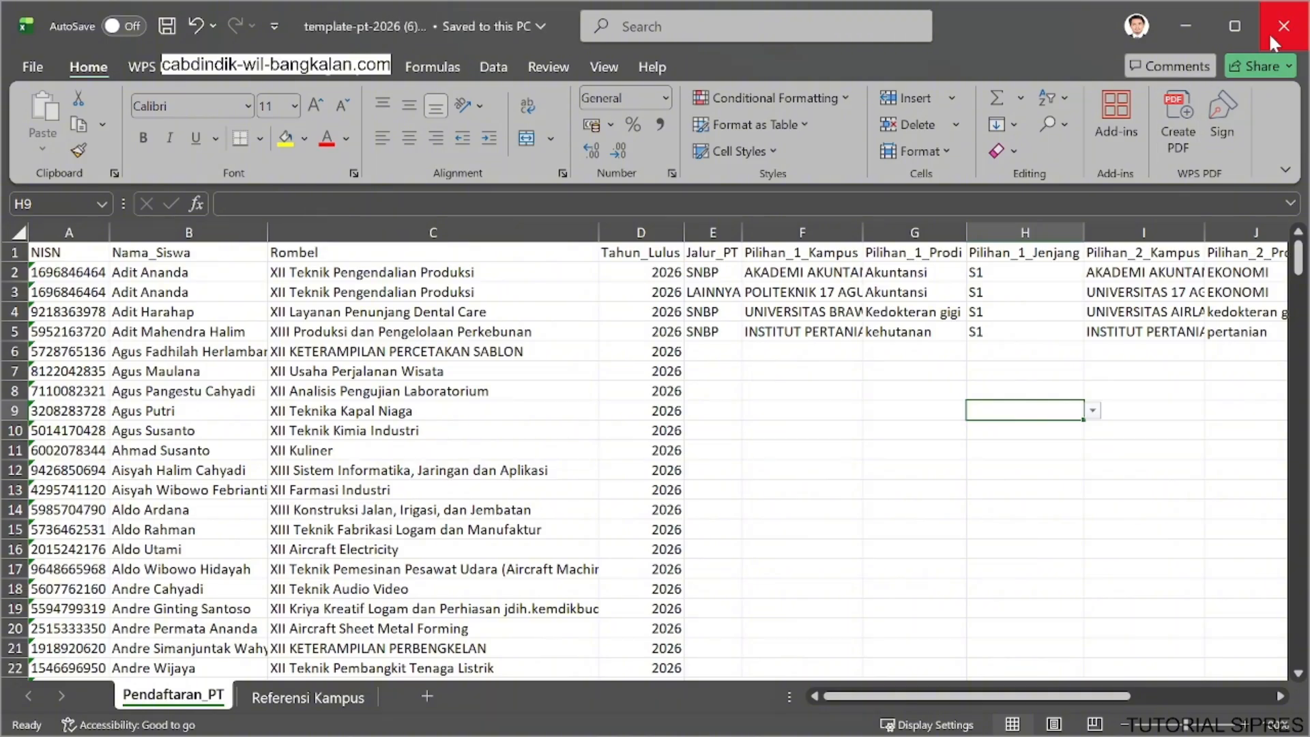
Close the workbook and try to import template-pt-2026 (6).xlsx as the Pendaftaran PT data.
click(1268, 32)
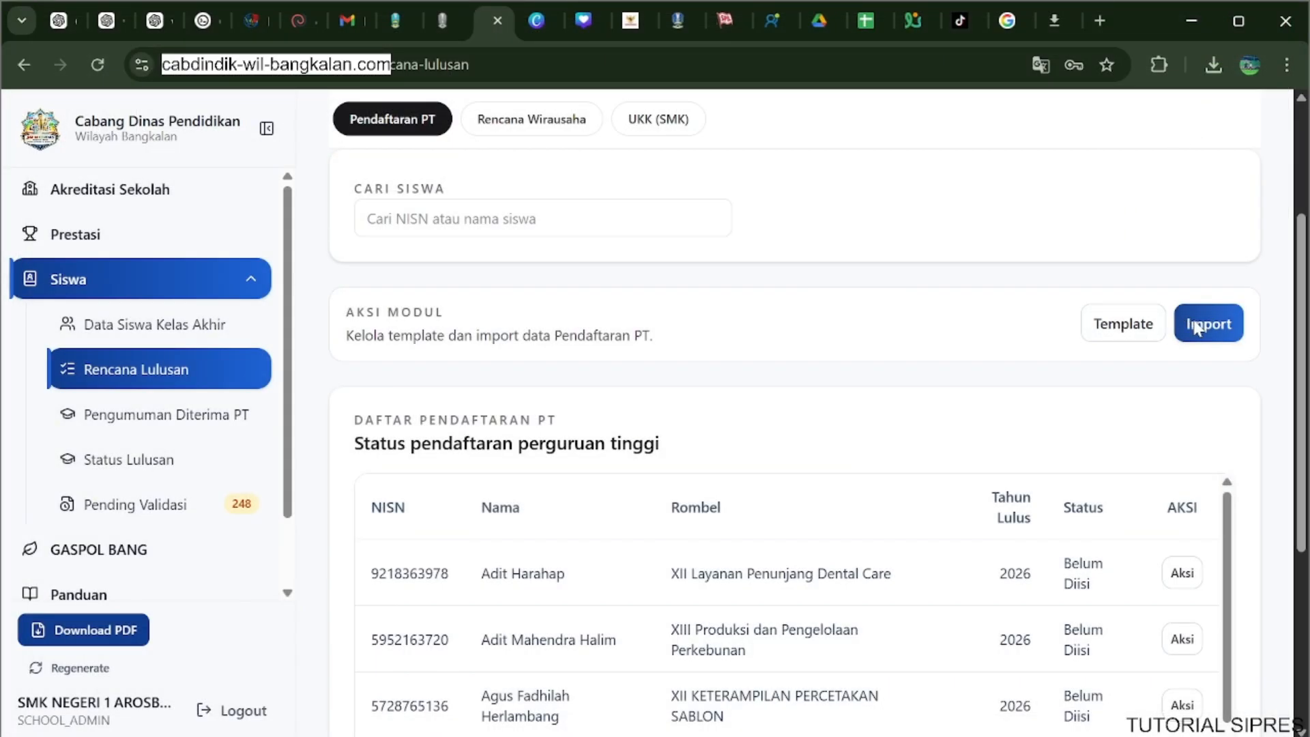
click(1198, 324)
click(520, 418)
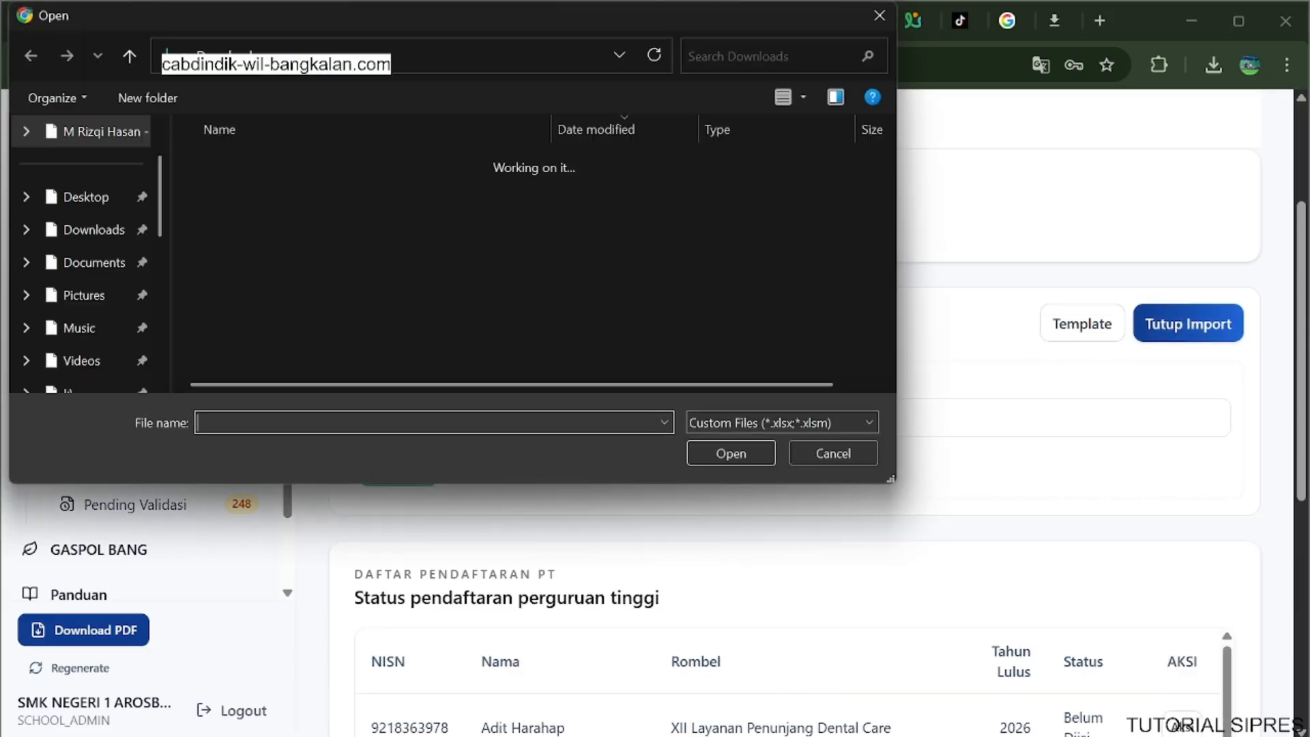
click(336, 188)
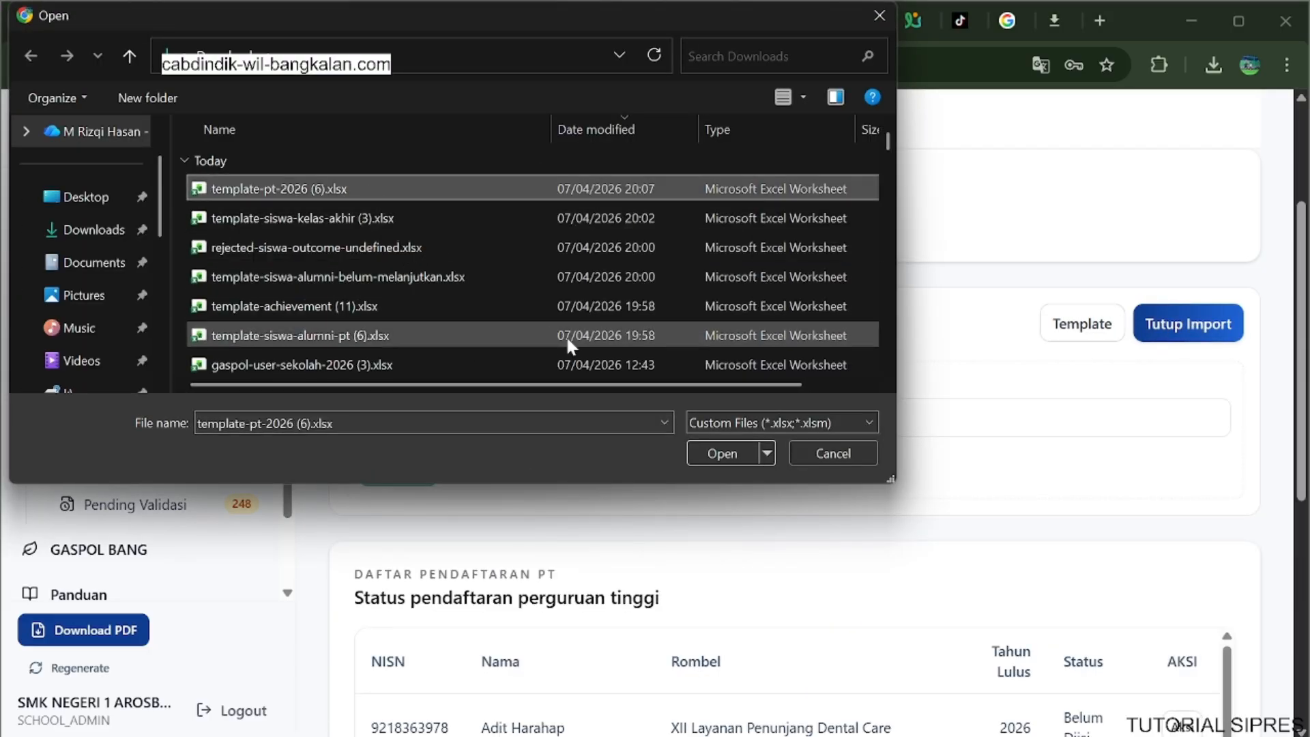
click(718, 453)
click(402, 469)
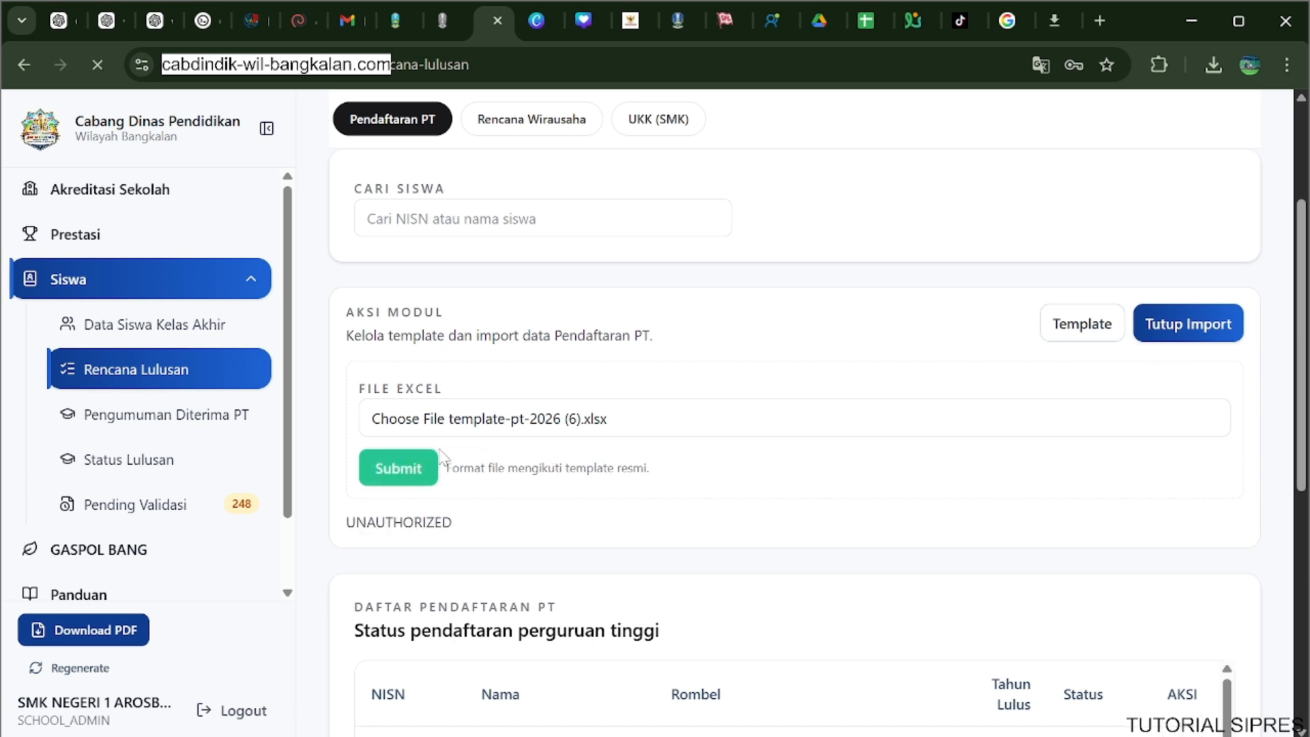
Log in again with the school account's username and password.
click(702, 411)
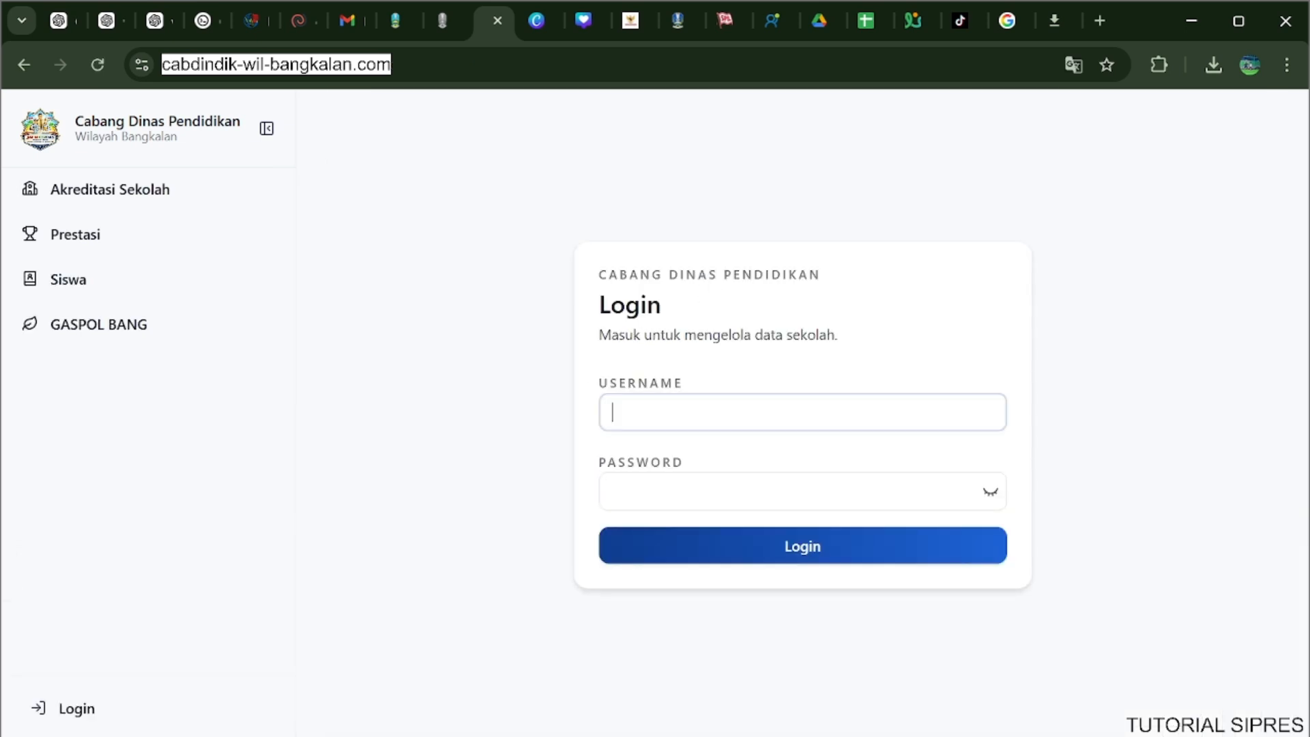
text(smknegeri1arosbayar)
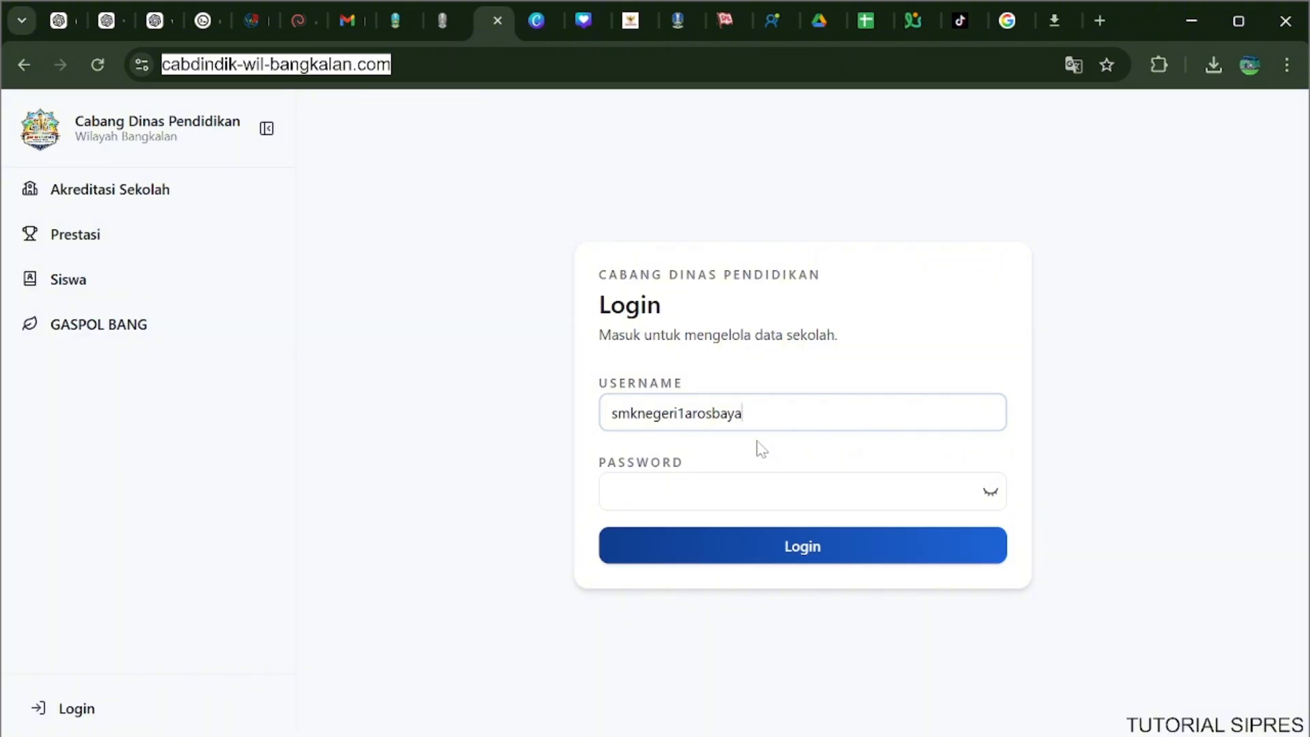
key(ctrl+a)
click(716, 477)
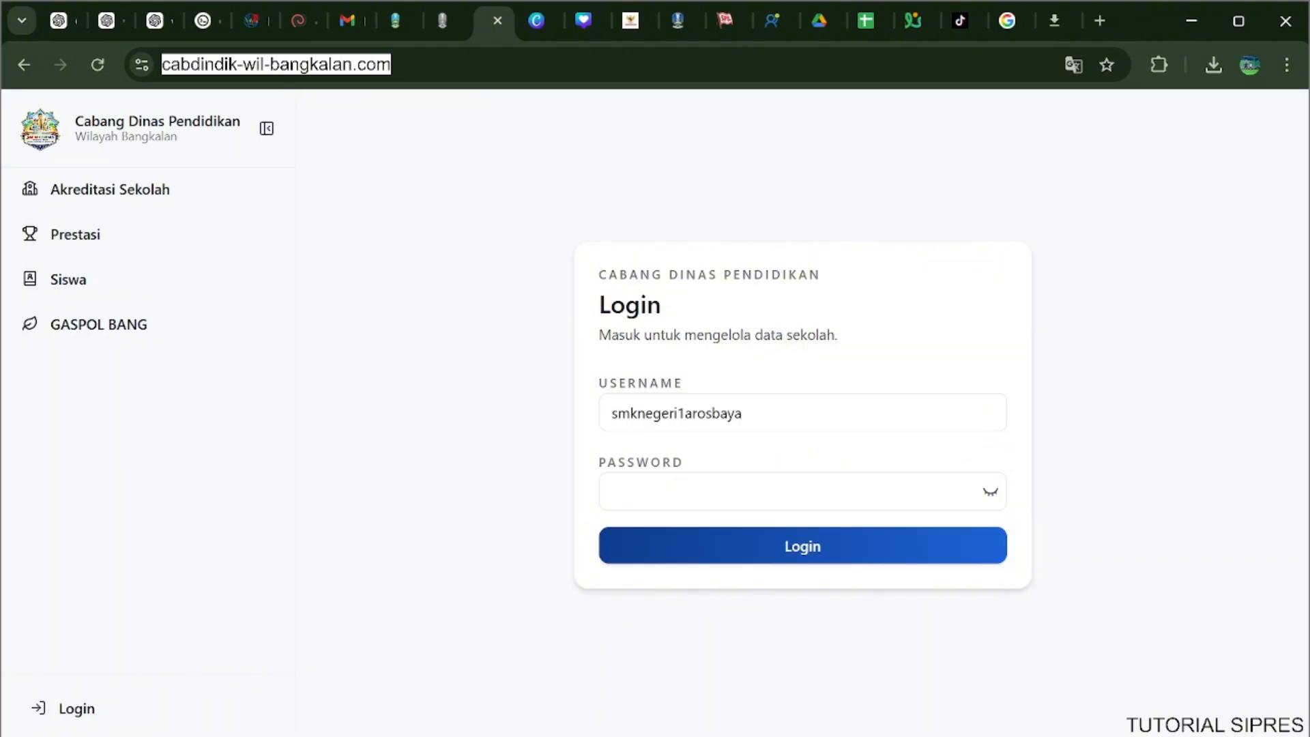
key(ctrl+v)
click(699, 551)
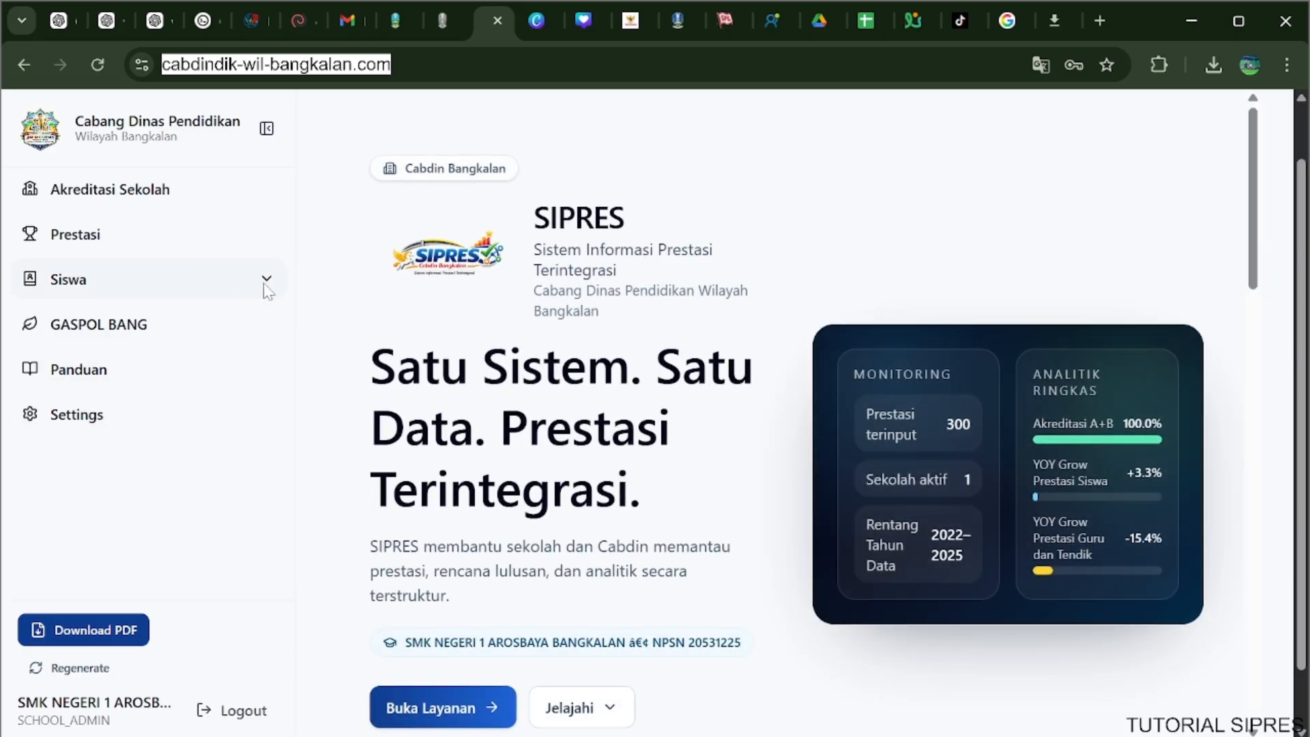
Import template-pt-2026 (6).xlsx as Pendaftaran PT data under Rencana Lulusan and dismiss the import summary.
click(266, 280)
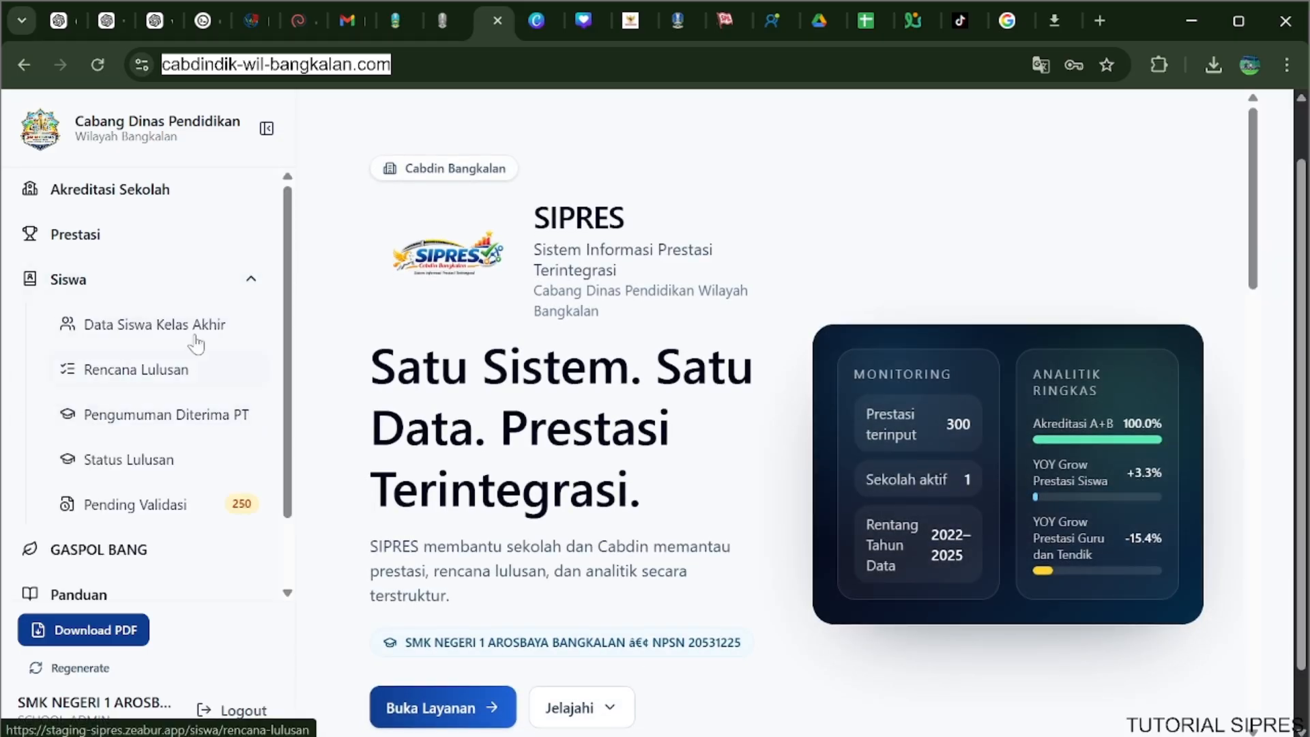
click(179, 370)
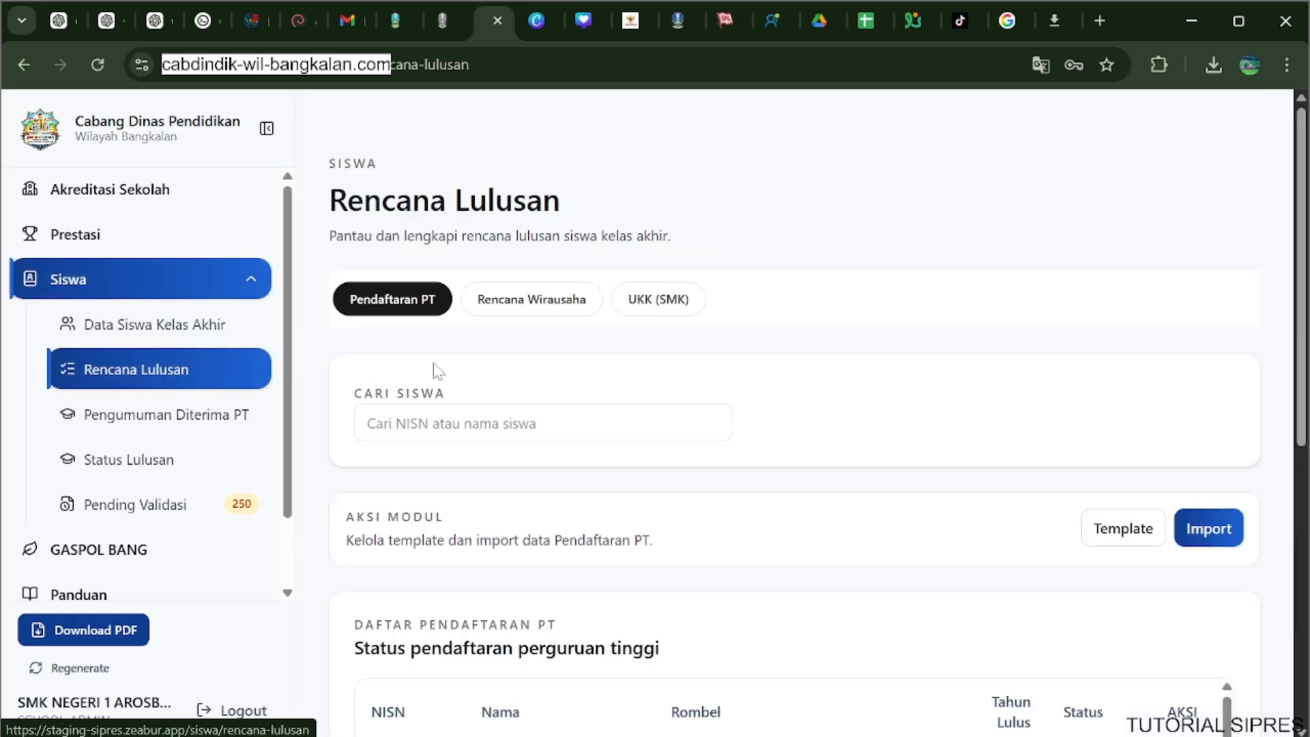
click(1208, 533)
click(656, 628)
scroll(653, 580, down, 3)
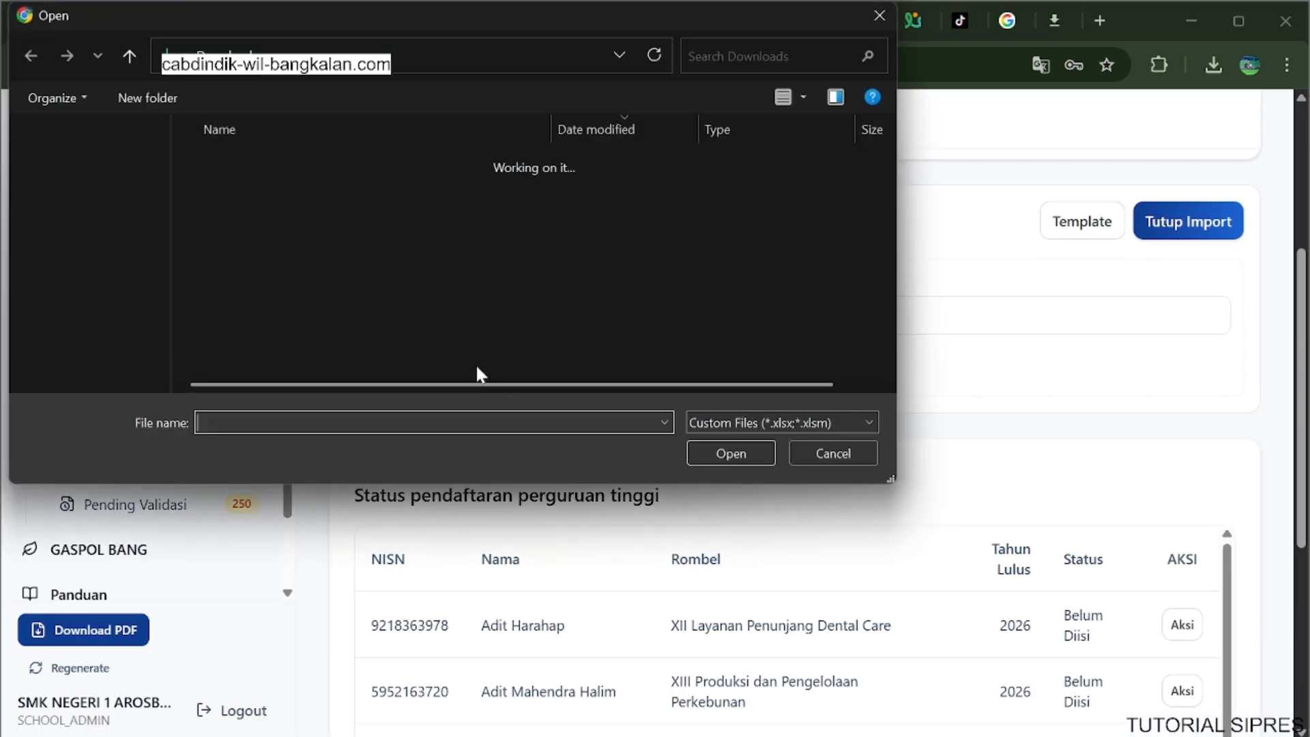
click(338, 188)
click(722, 452)
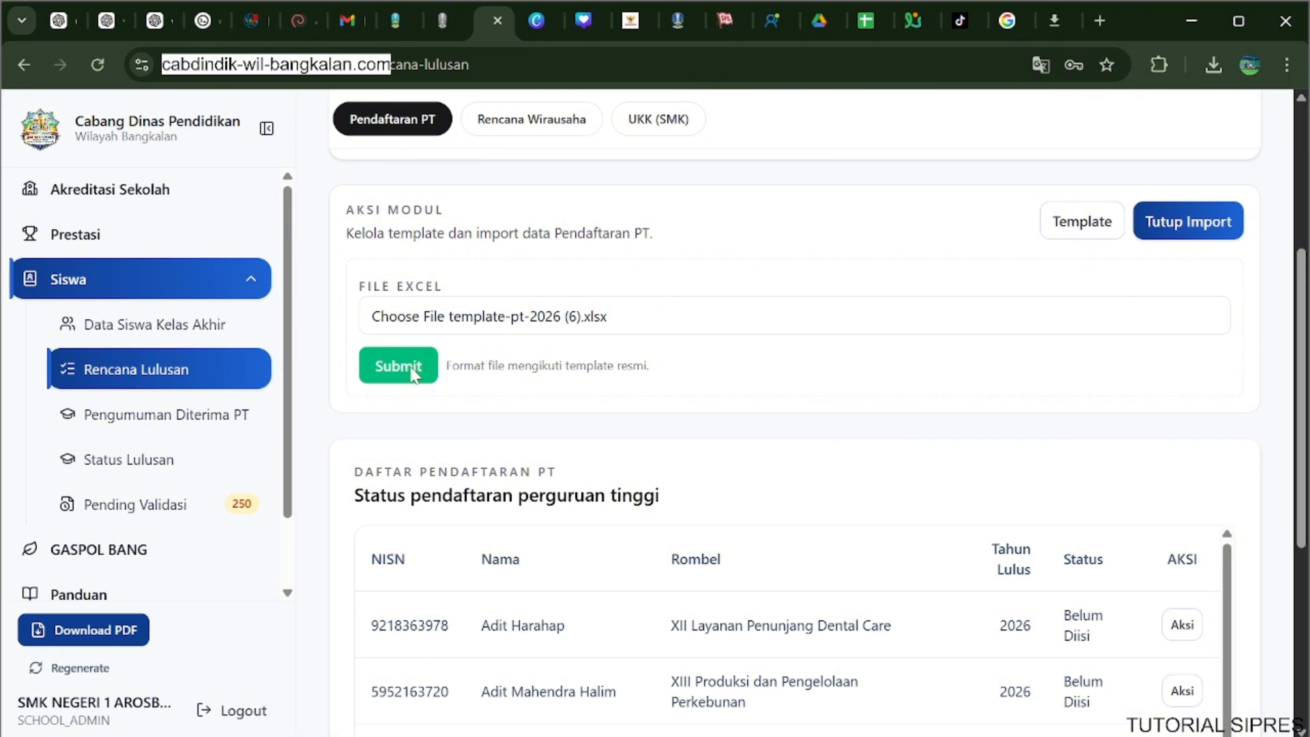
click(412, 371)
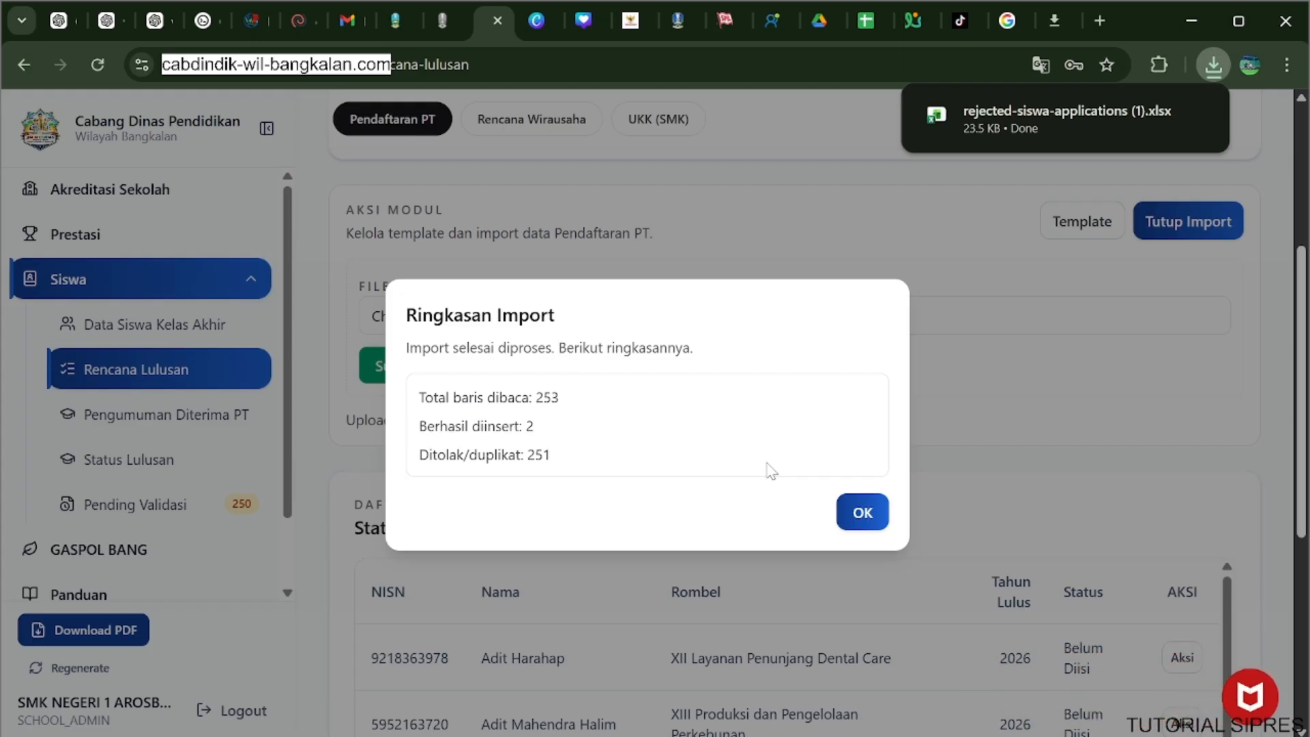
click(877, 525)
Open the downloaded rejected-siswa-applications (1).xlsx and check the rejection reasons for the first two student rows.
click(1213, 65)
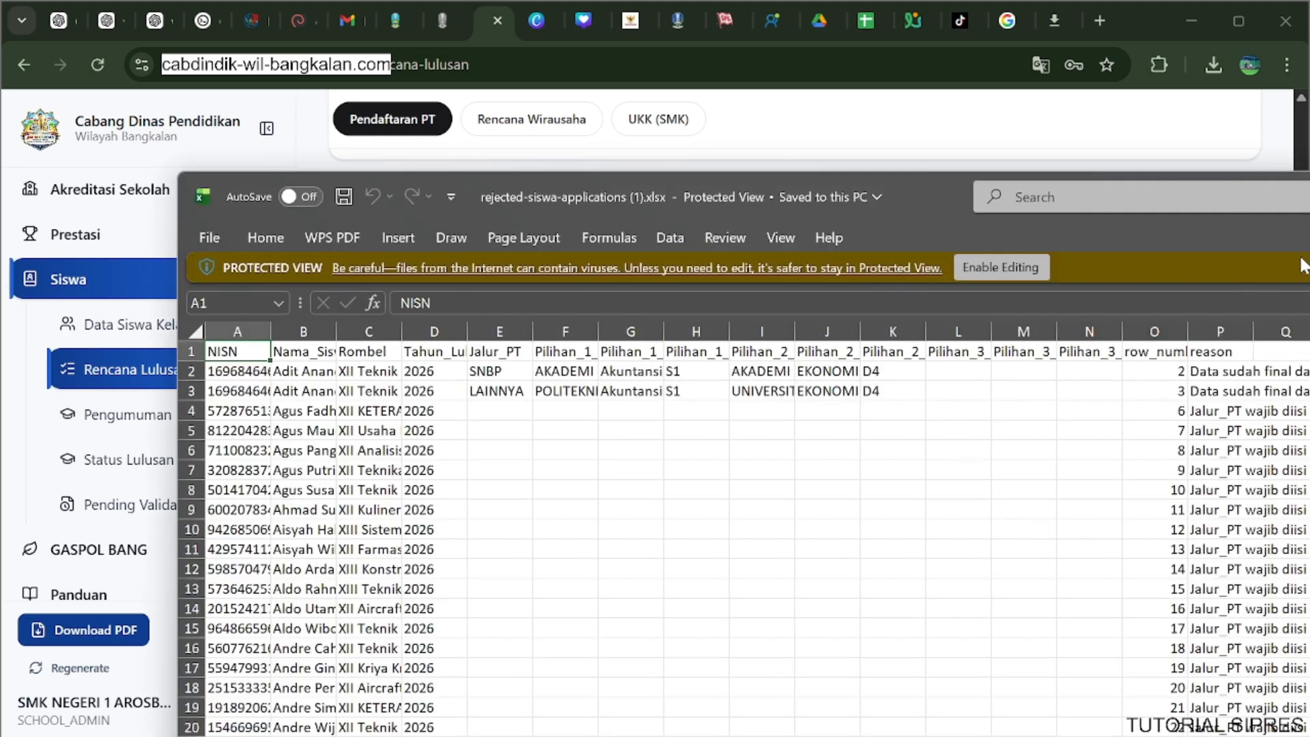
drag(1309, 226, 1203, 154)
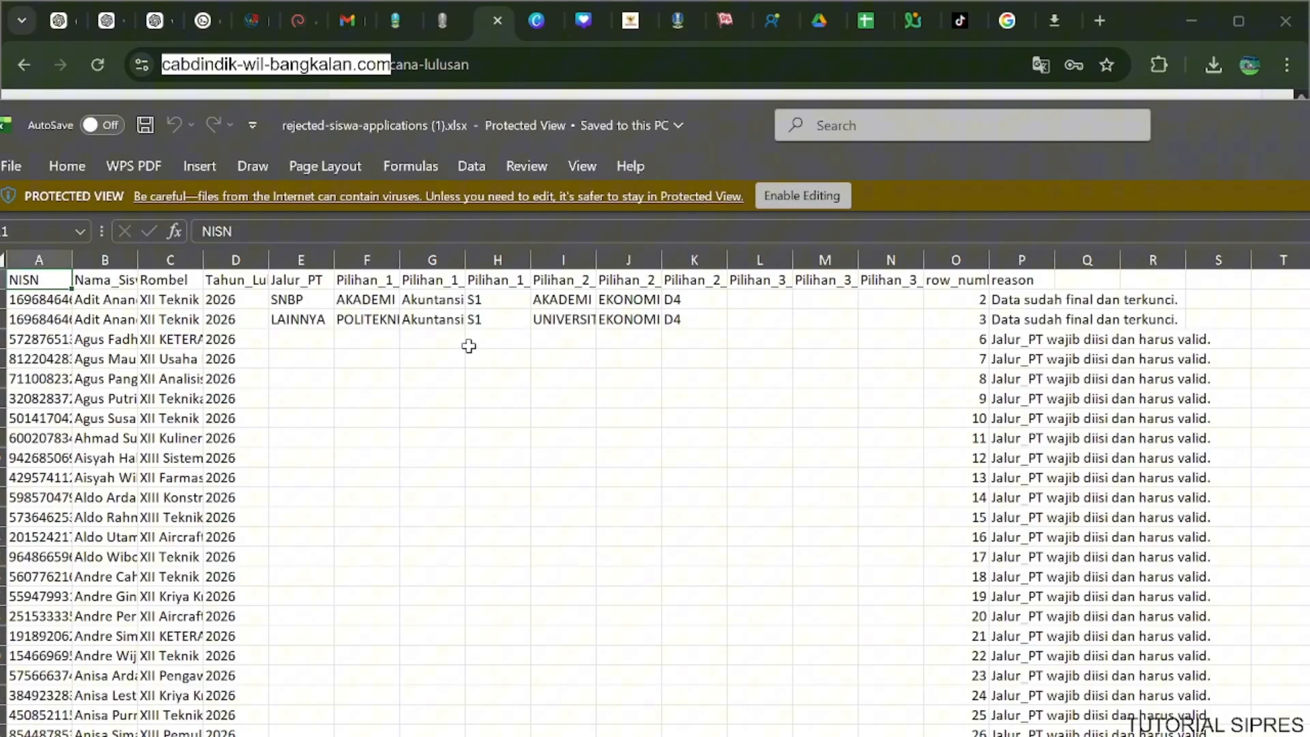
click(131, 302)
click(123, 315)
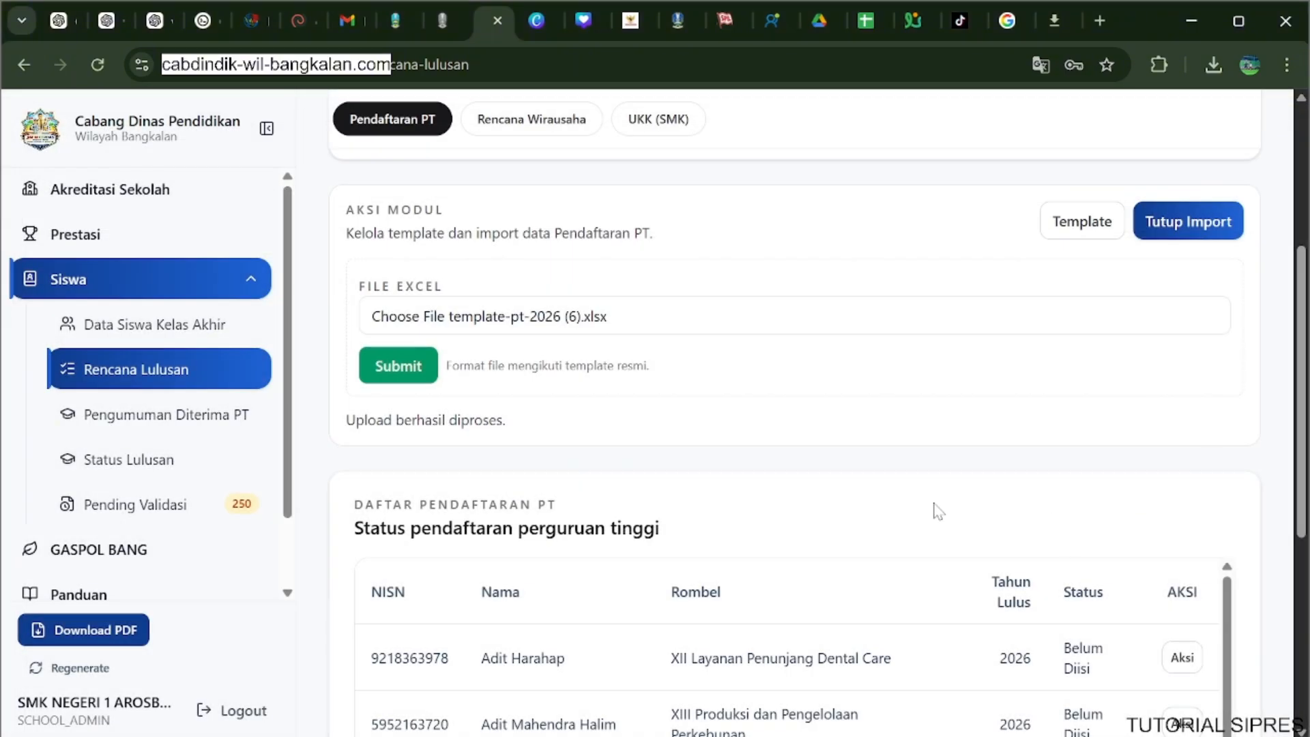
Open the Pendaftaran Perguruan Tinggi form of the first listed student and view the SNBT and MANDIRI paths.
scroll(937, 512, down, 2)
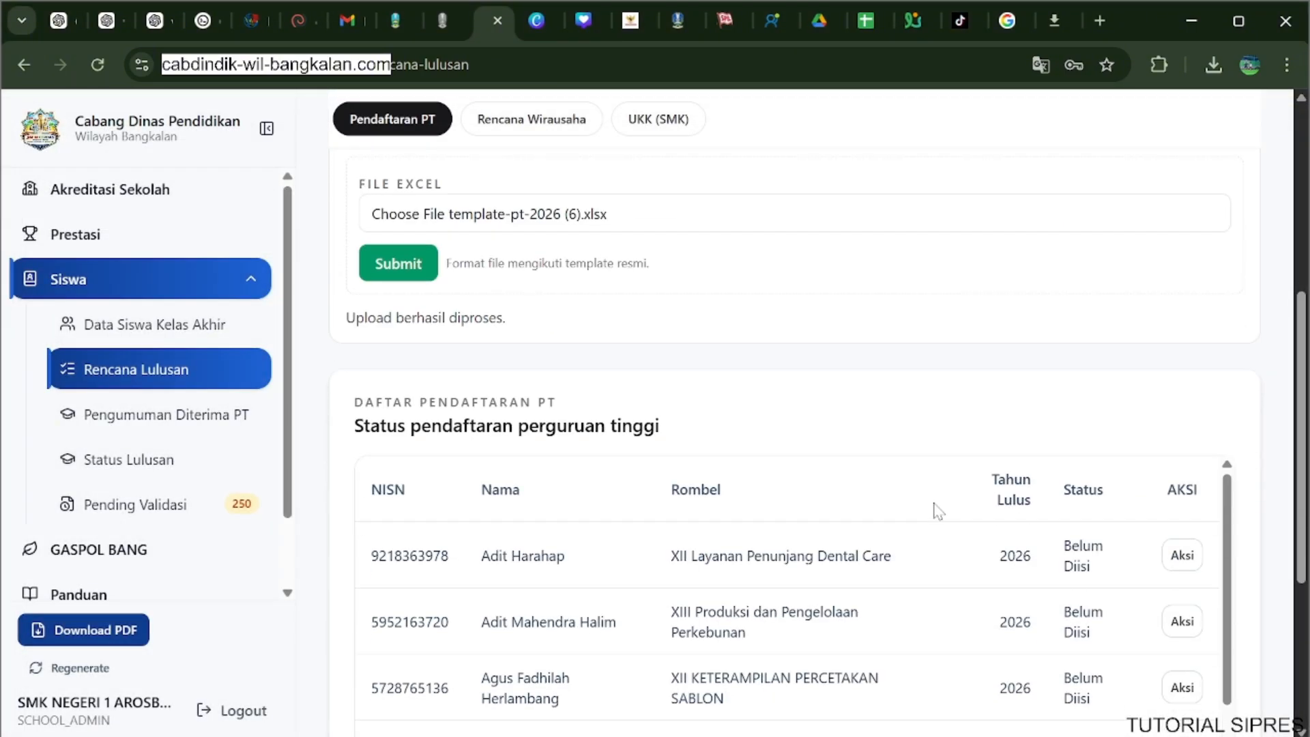
scroll(890, 420, down, 2)
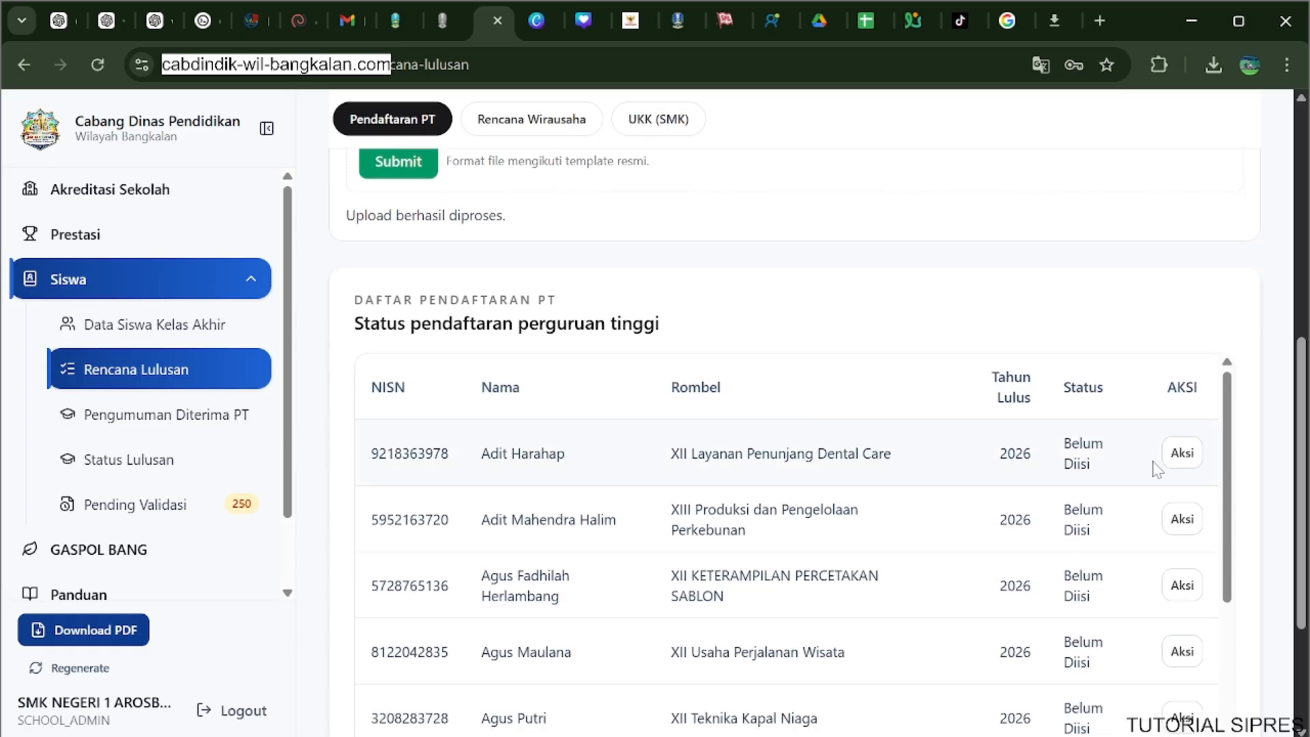
click(1183, 455)
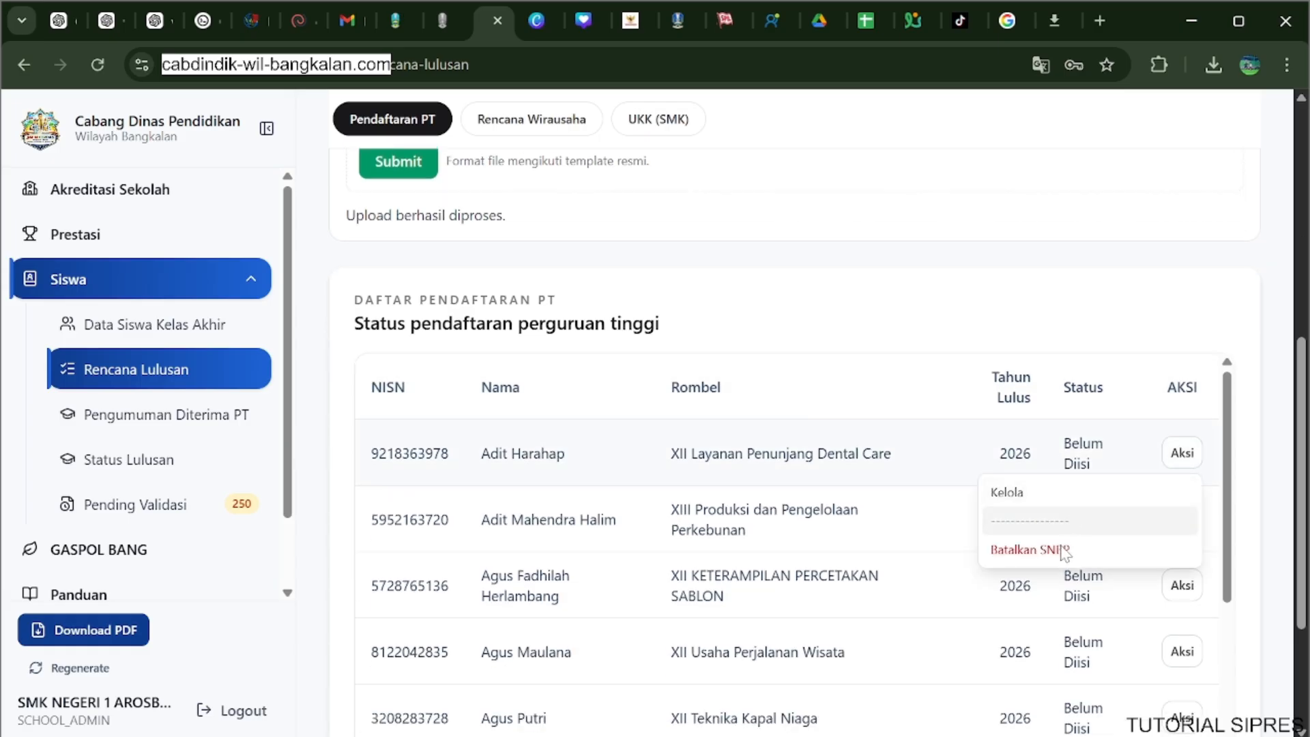
click(1008, 493)
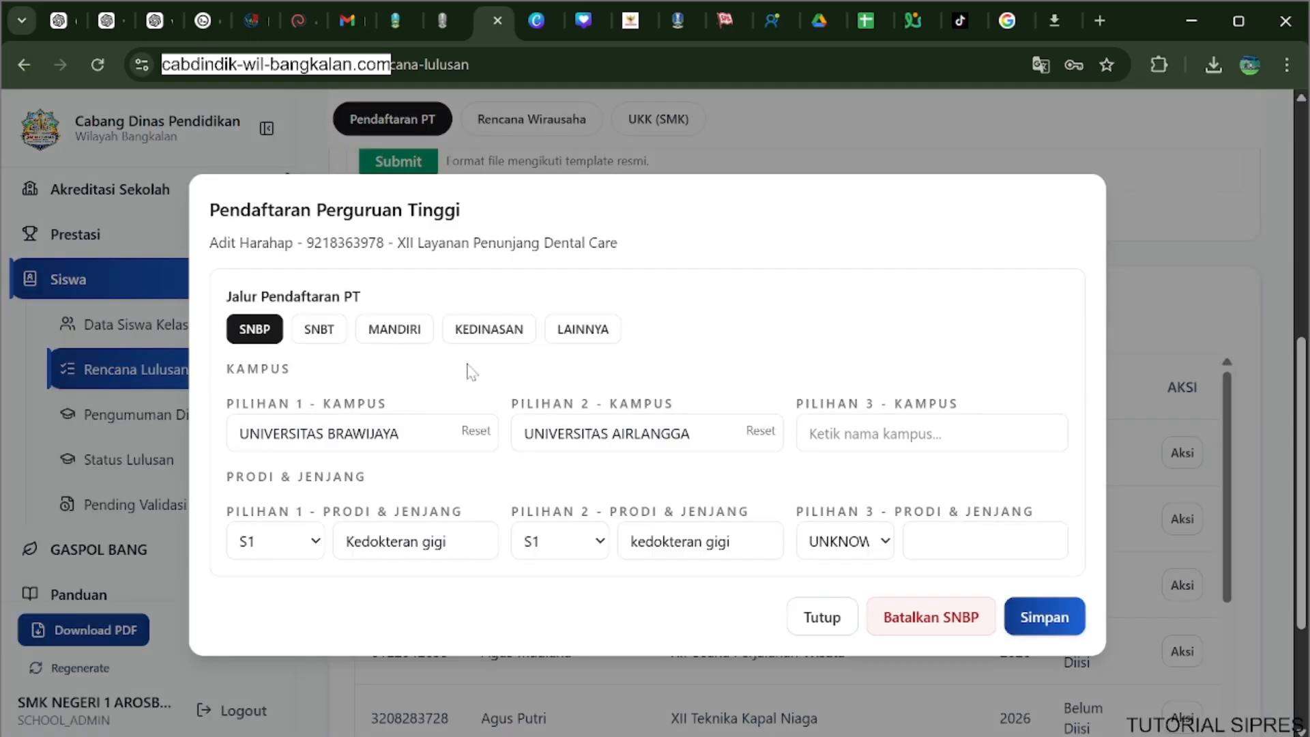
click(318, 330)
click(386, 334)
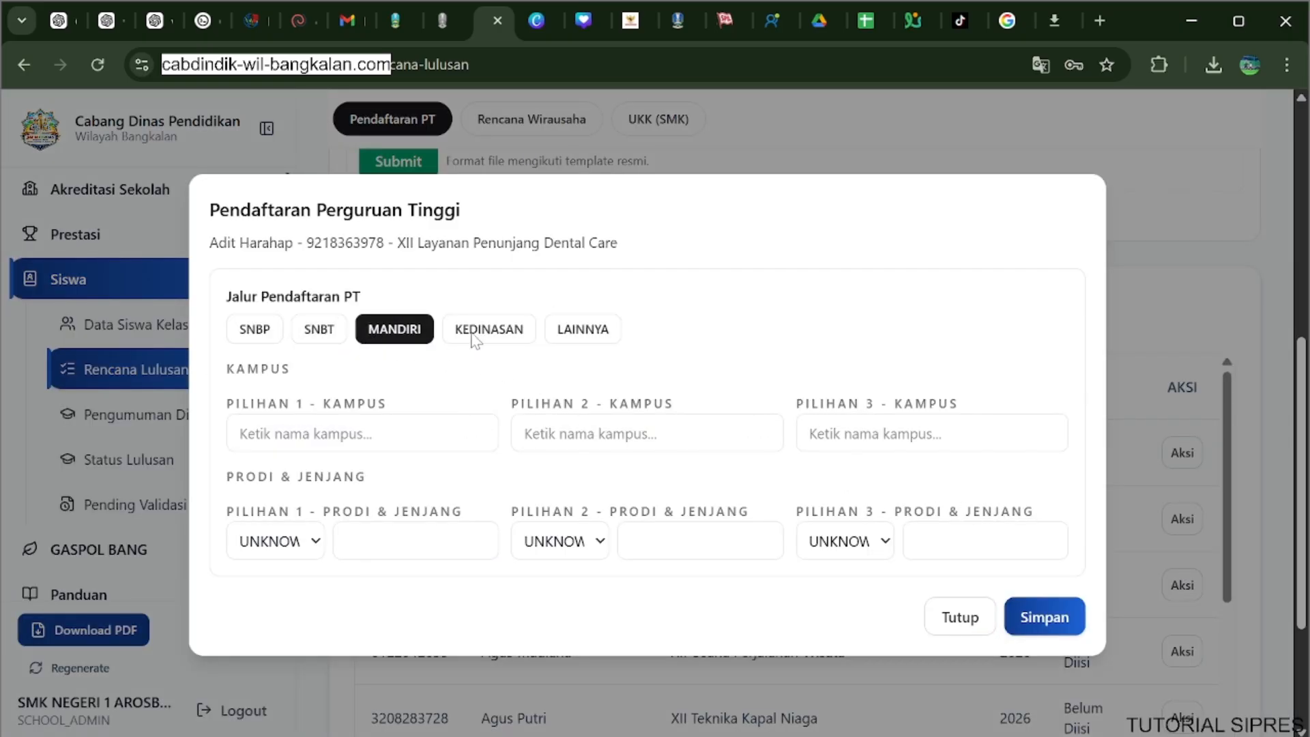
Switch the registration path to KEDINASAN and explore the TNI and POLRI choices under Jenis Kedinasan.
click(476, 339)
click(421, 381)
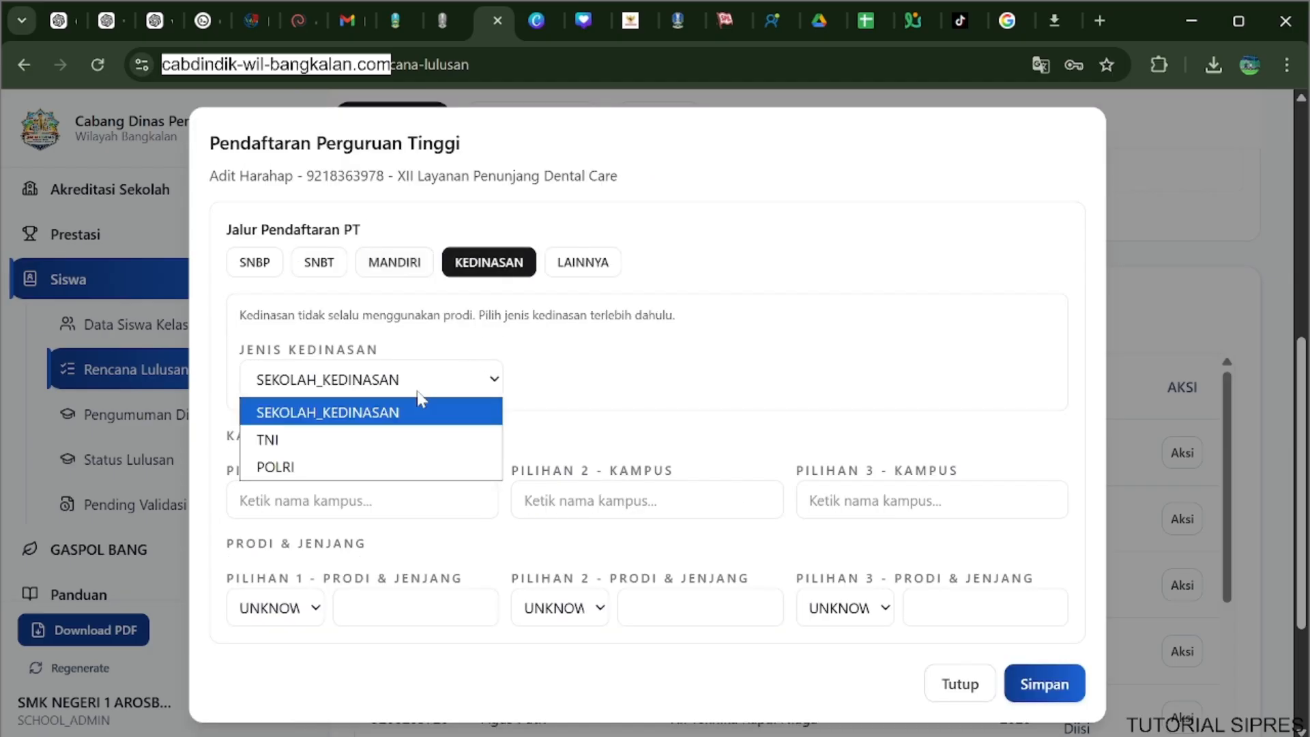
click(404, 434)
click(403, 454)
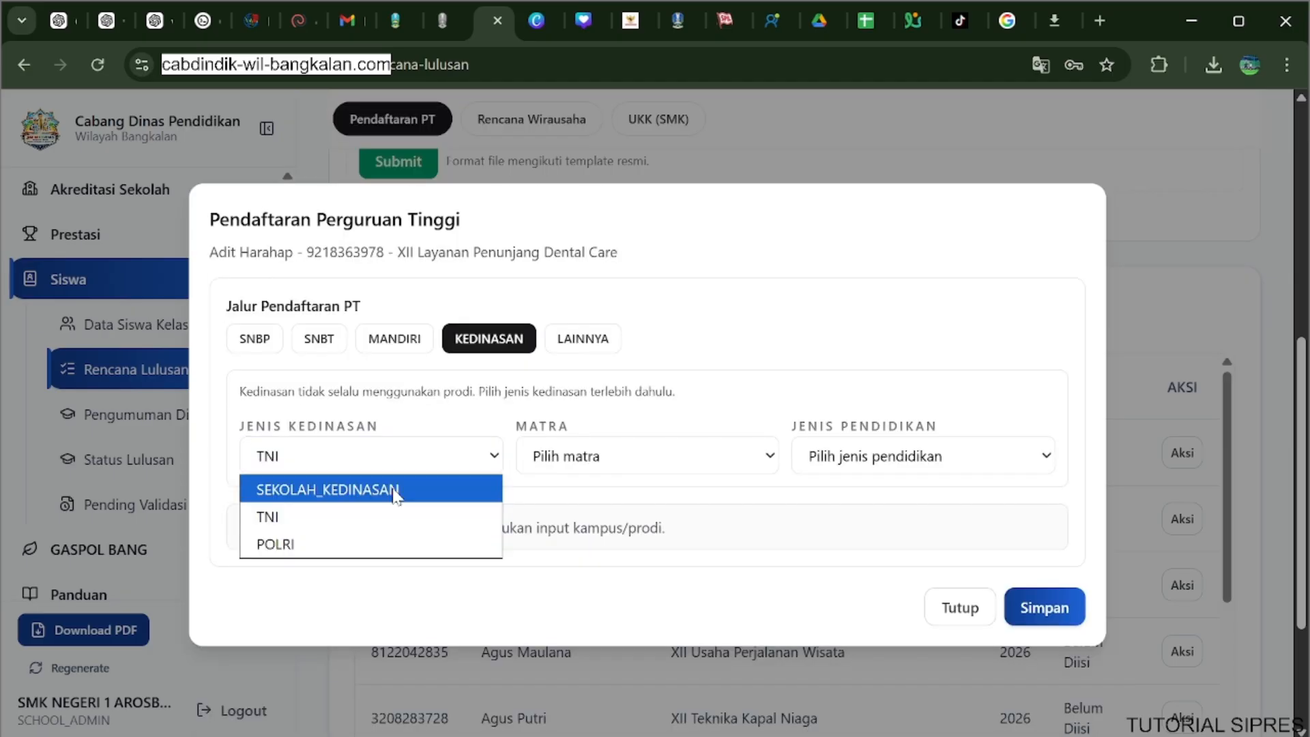
click(379, 546)
click(434, 461)
click(392, 526)
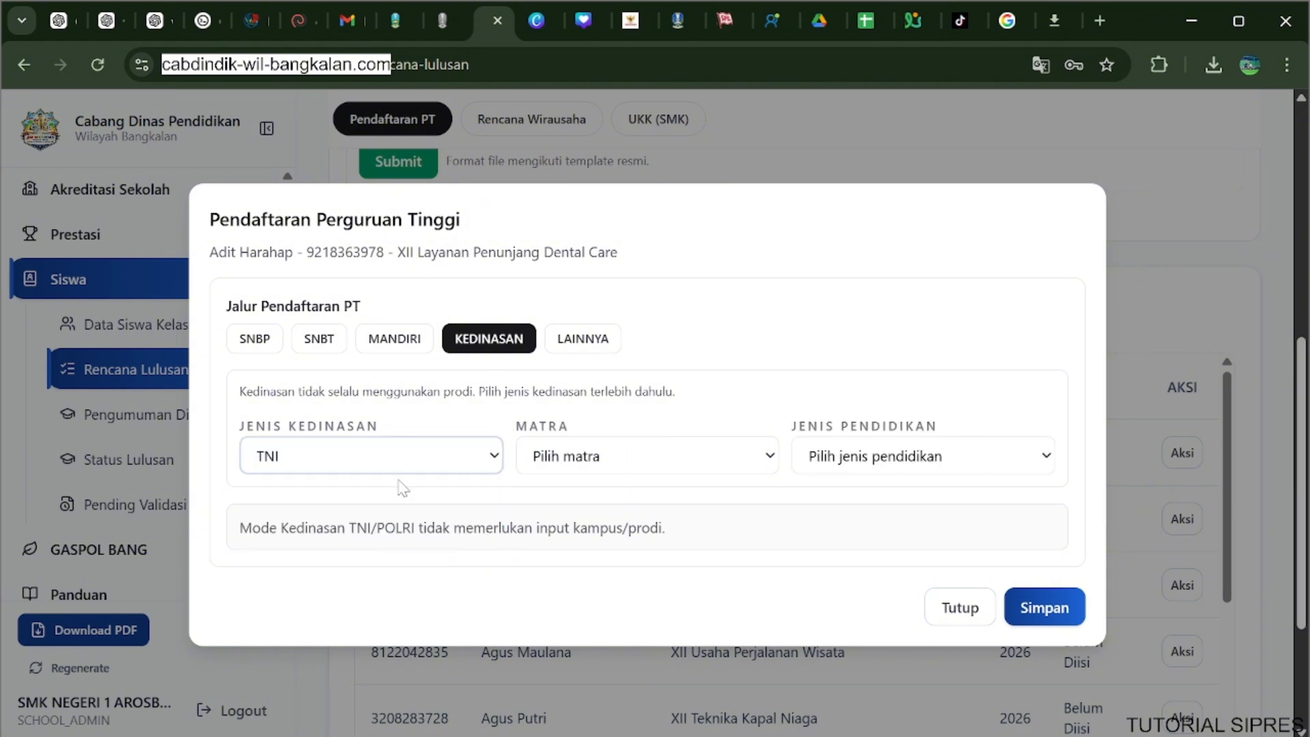
click(416, 456)
View the Matra and Jenis Pendidikan options for TNI and close the registration form without saving.
click(621, 455)
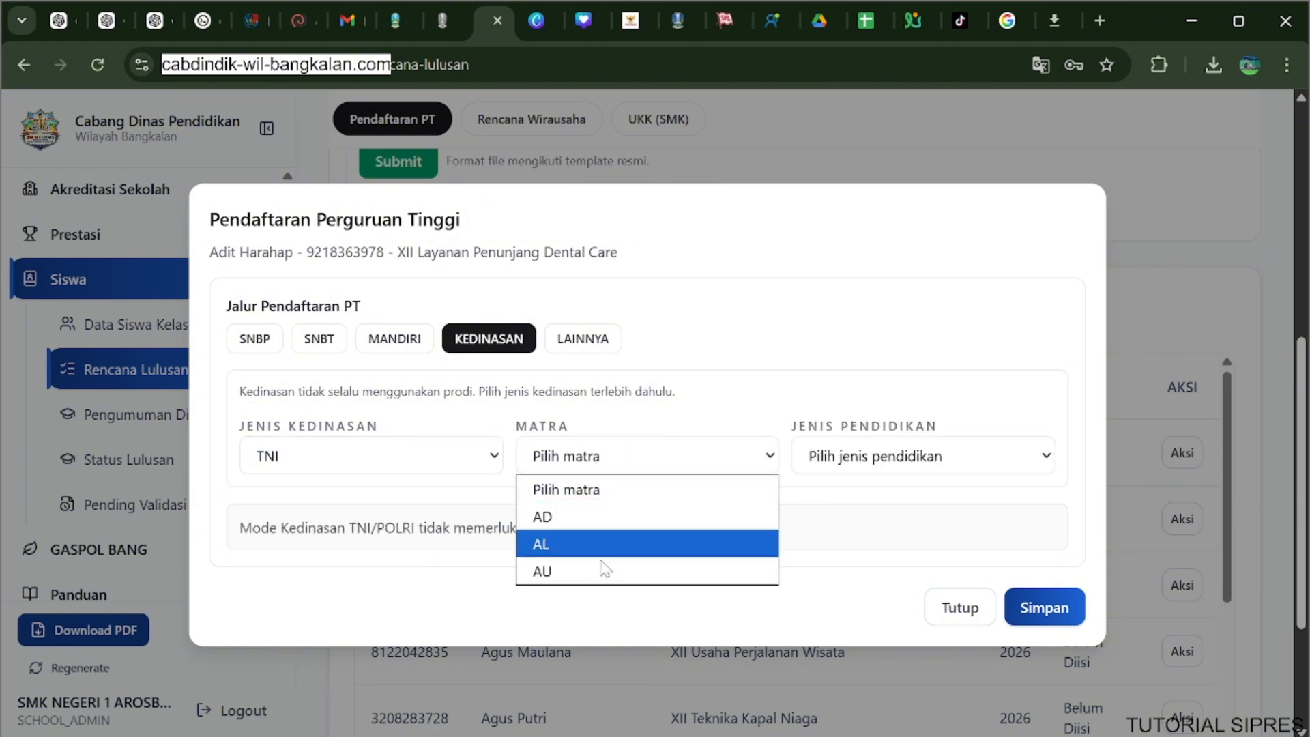
click(846, 463)
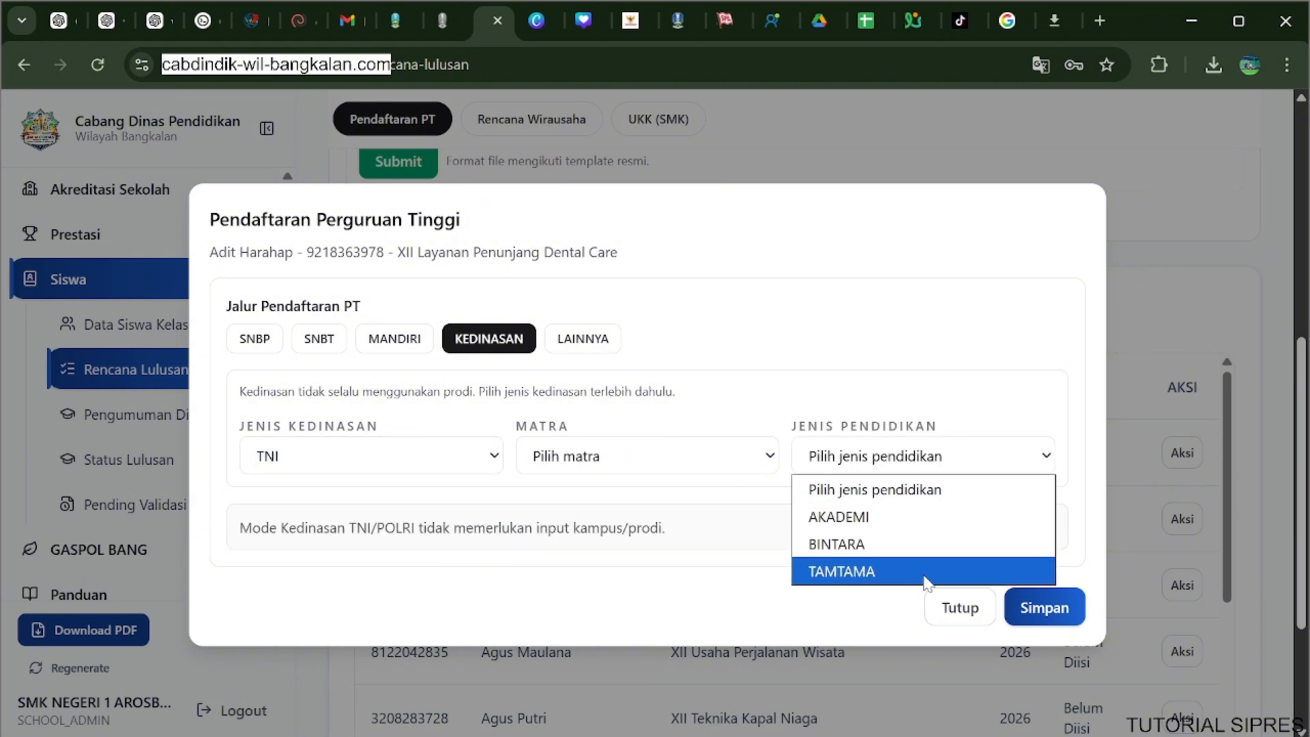
click(967, 614)
click(963, 610)
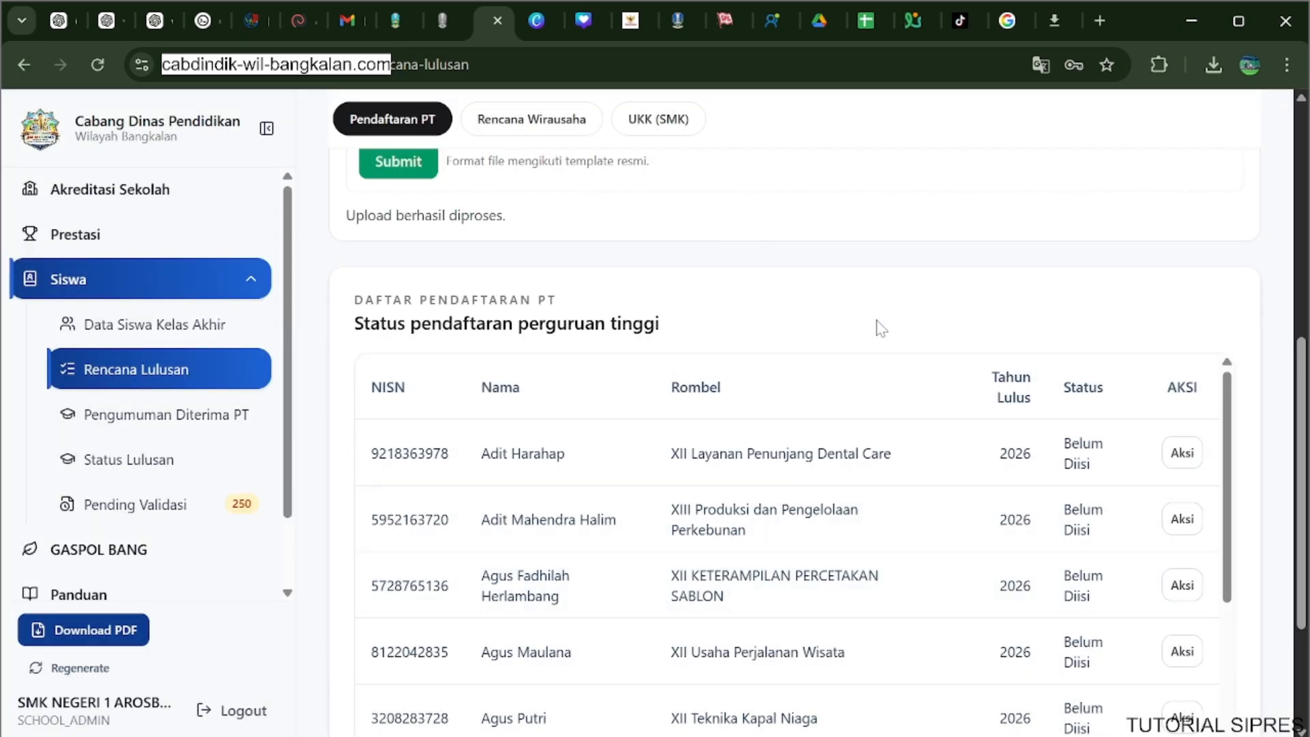
Collapse the Pendaftaran PT import section and look over the Rencana Wirausaha section of Rencana Lulusan.
scroll(877, 328, up, 7)
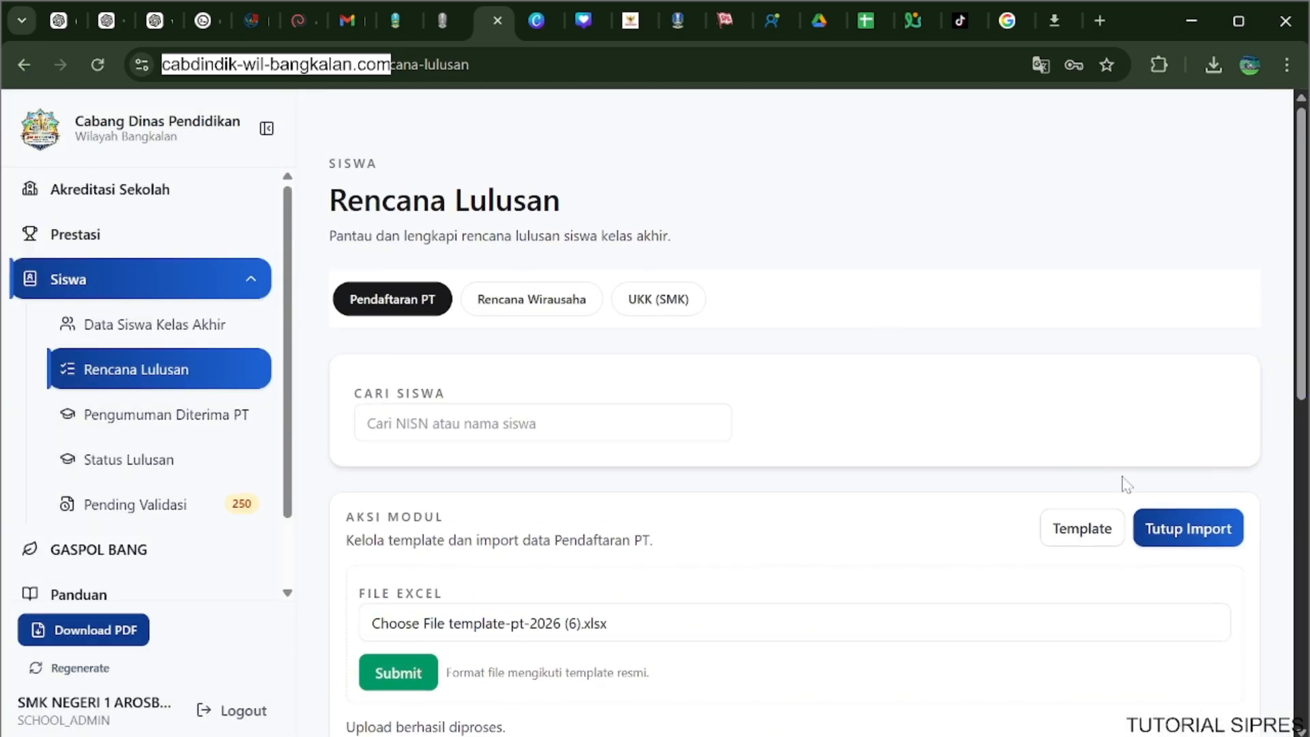
click(1190, 527)
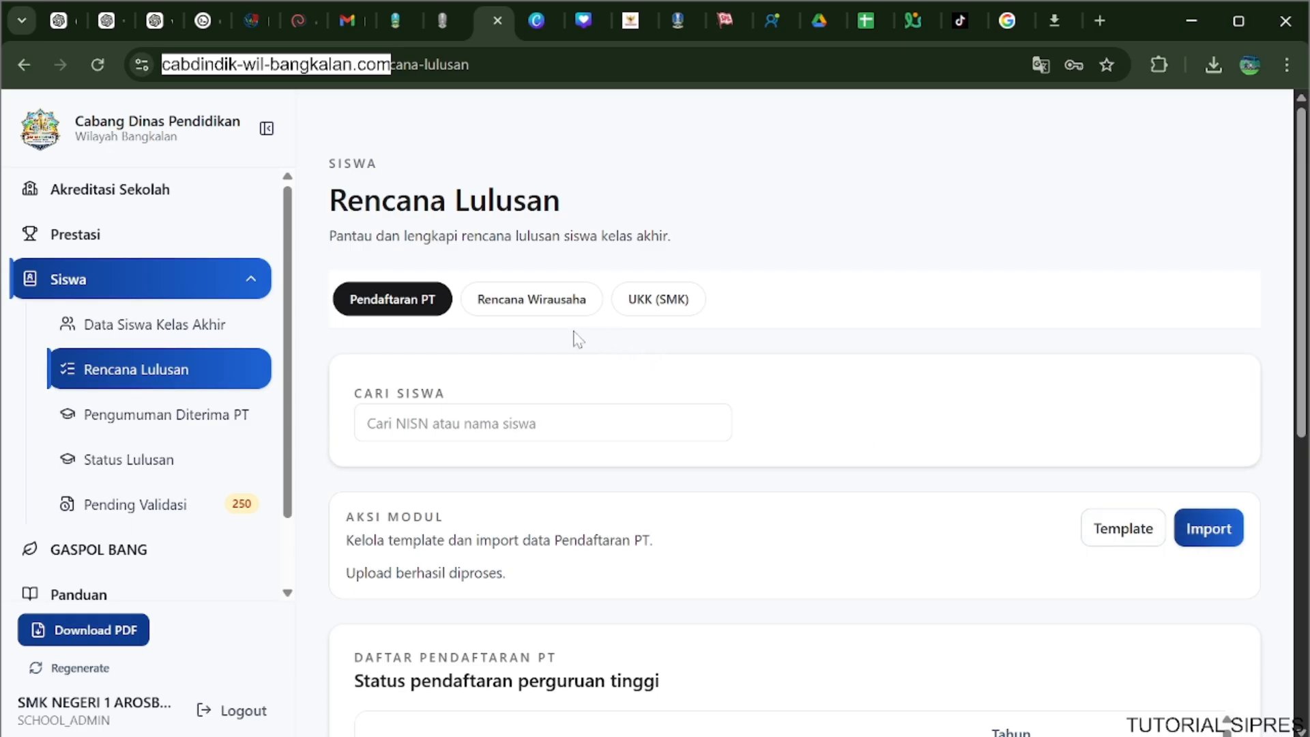
click(556, 307)
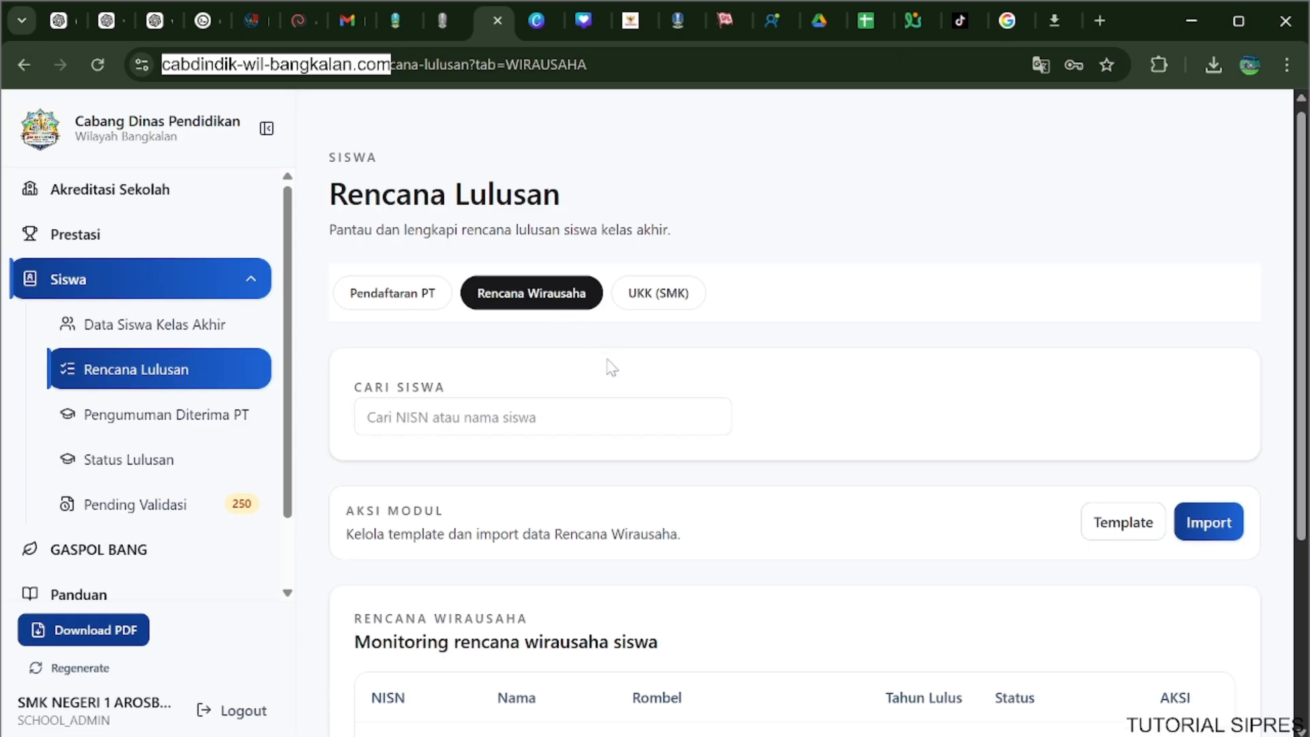
scroll(716, 348, down, 3)
scroll(725, 346, up, 2)
scroll(727, 347, up, 2)
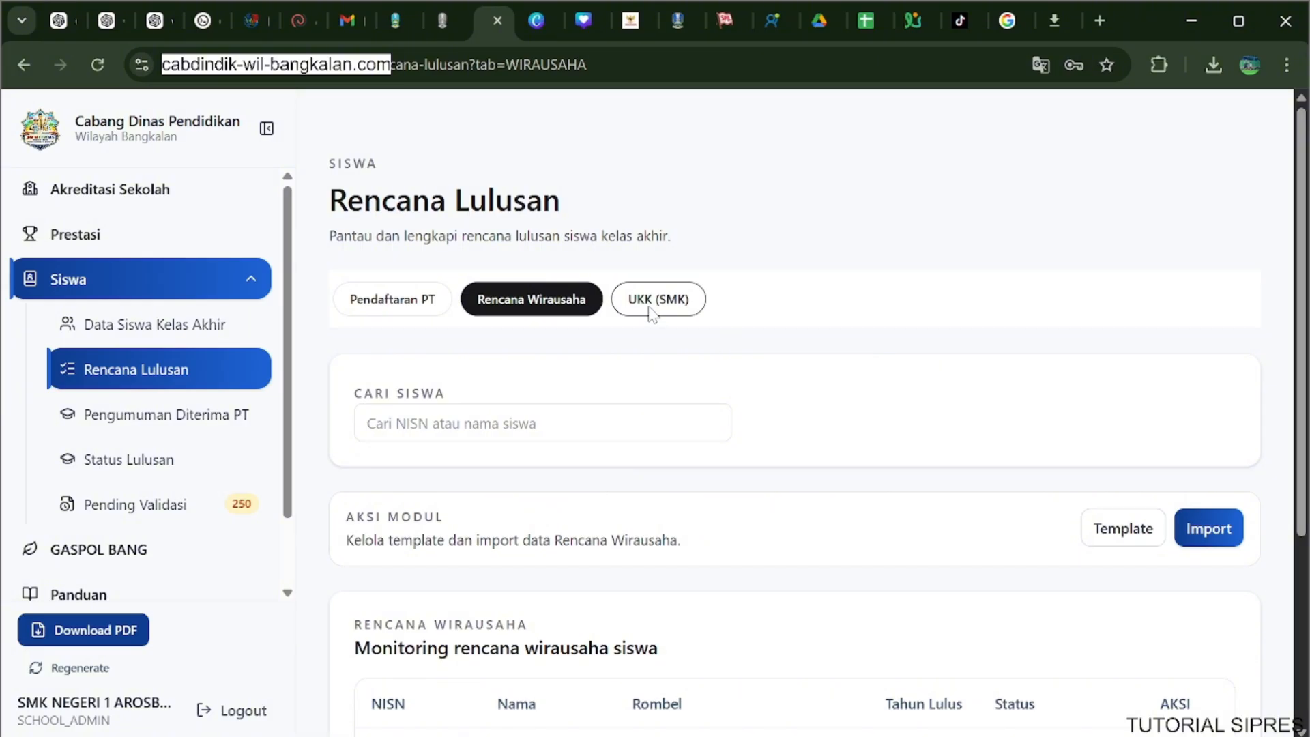
scroll(693, 371, down, 3)
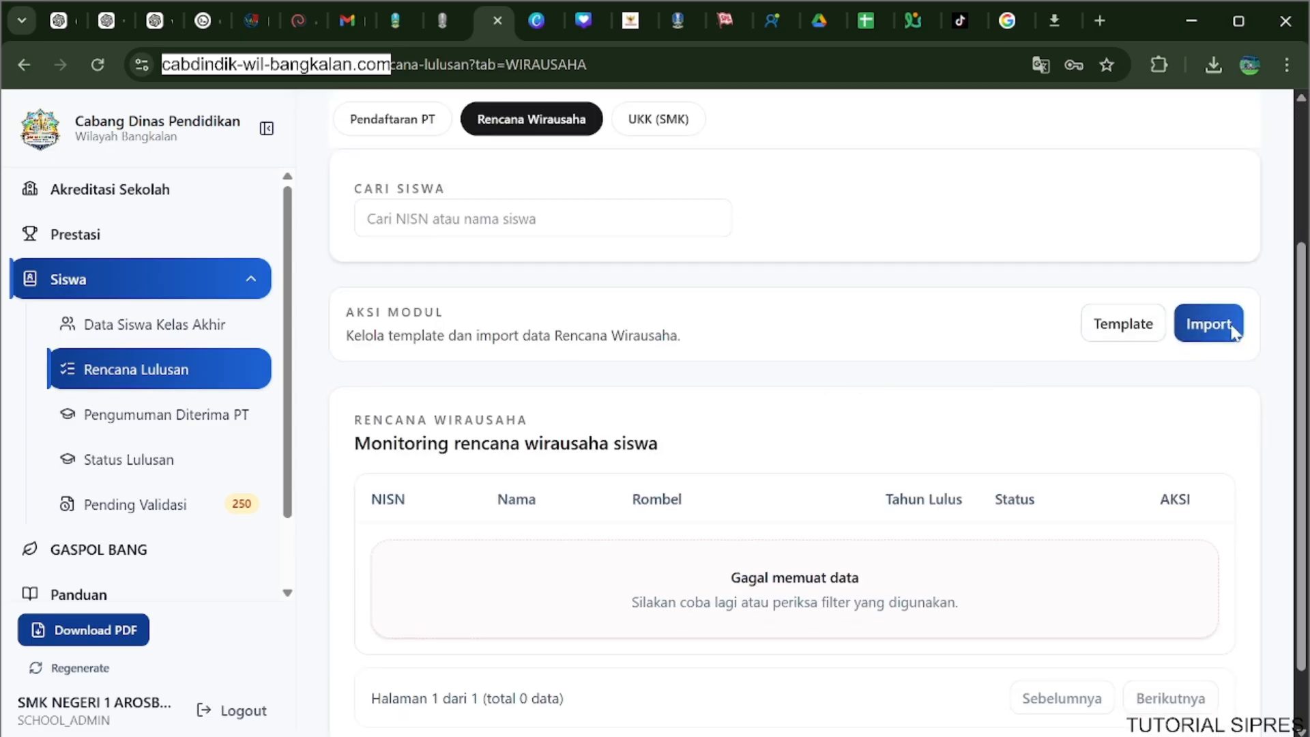
scroll(762, 296, up, 3)
Open the UKK (SMK) section and review the students' UKK completeness recap for graduation year 2026.
click(645, 299)
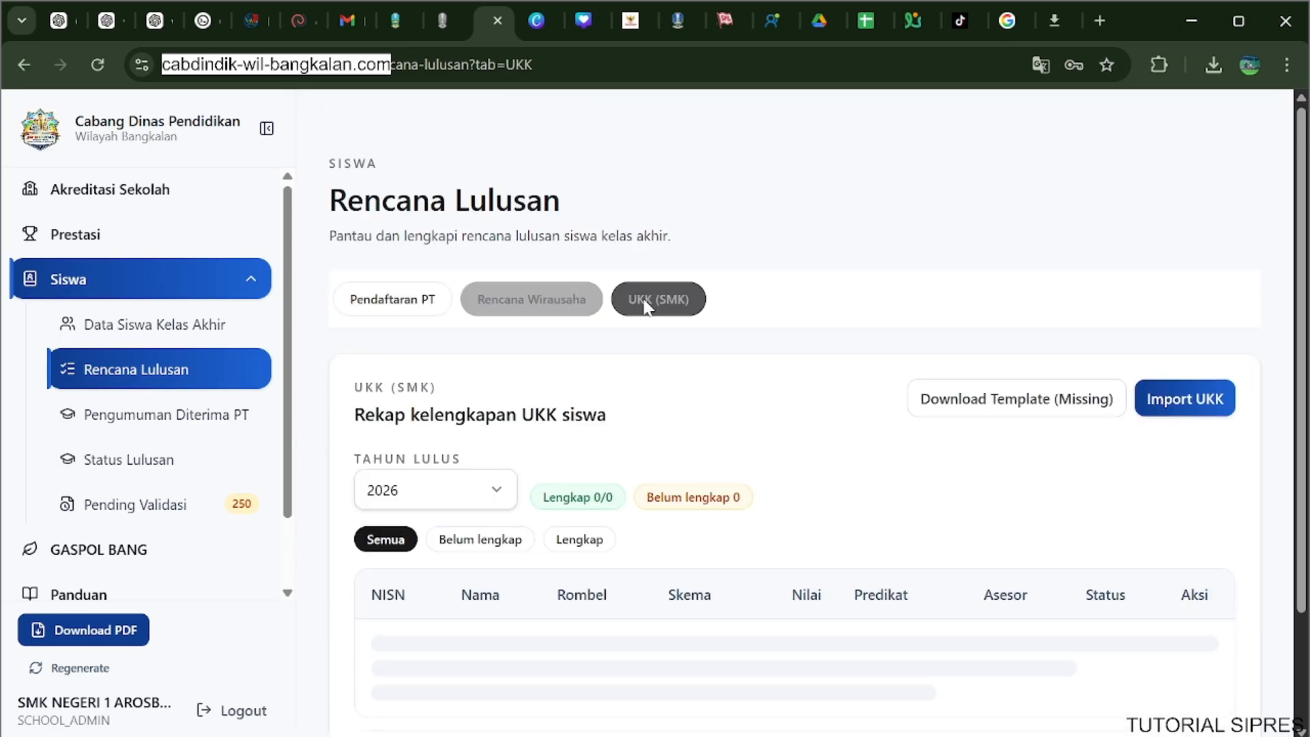
scroll(658, 321, down, 1)
scroll(887, 313, down, 3)
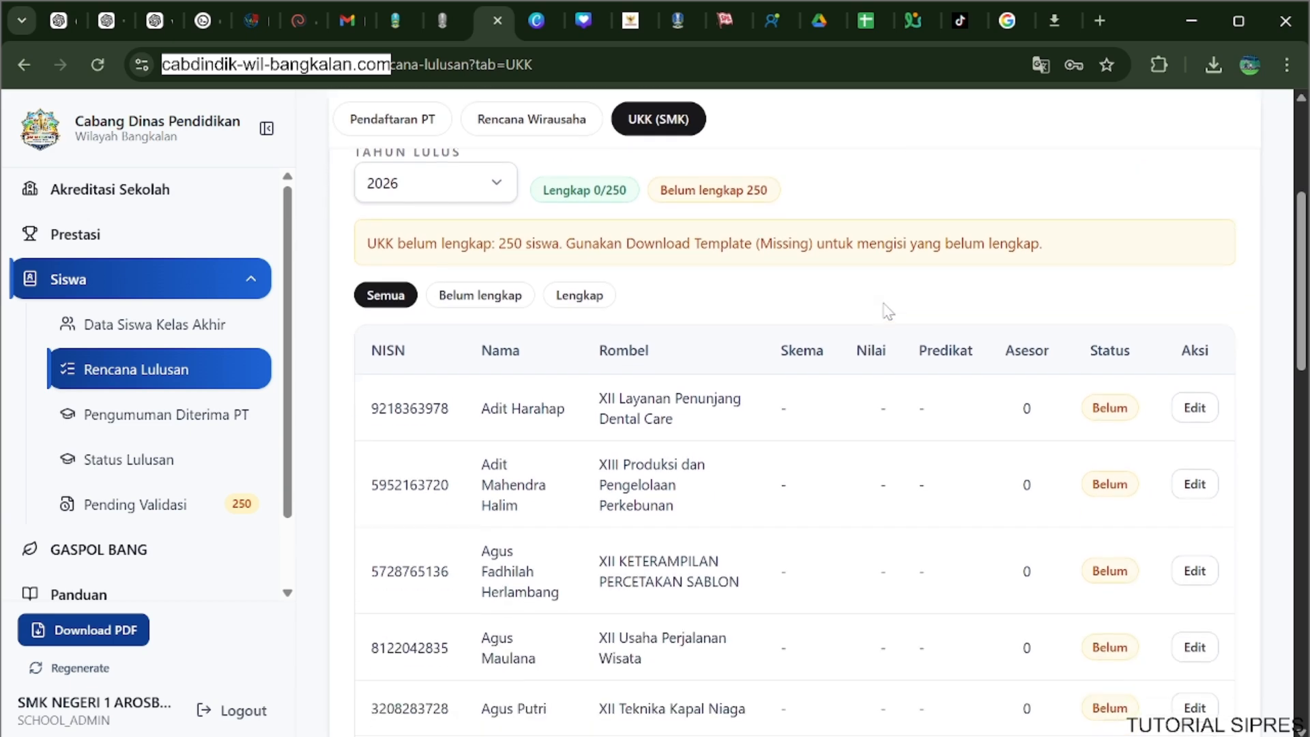
scroll(887, 313, up, 2)
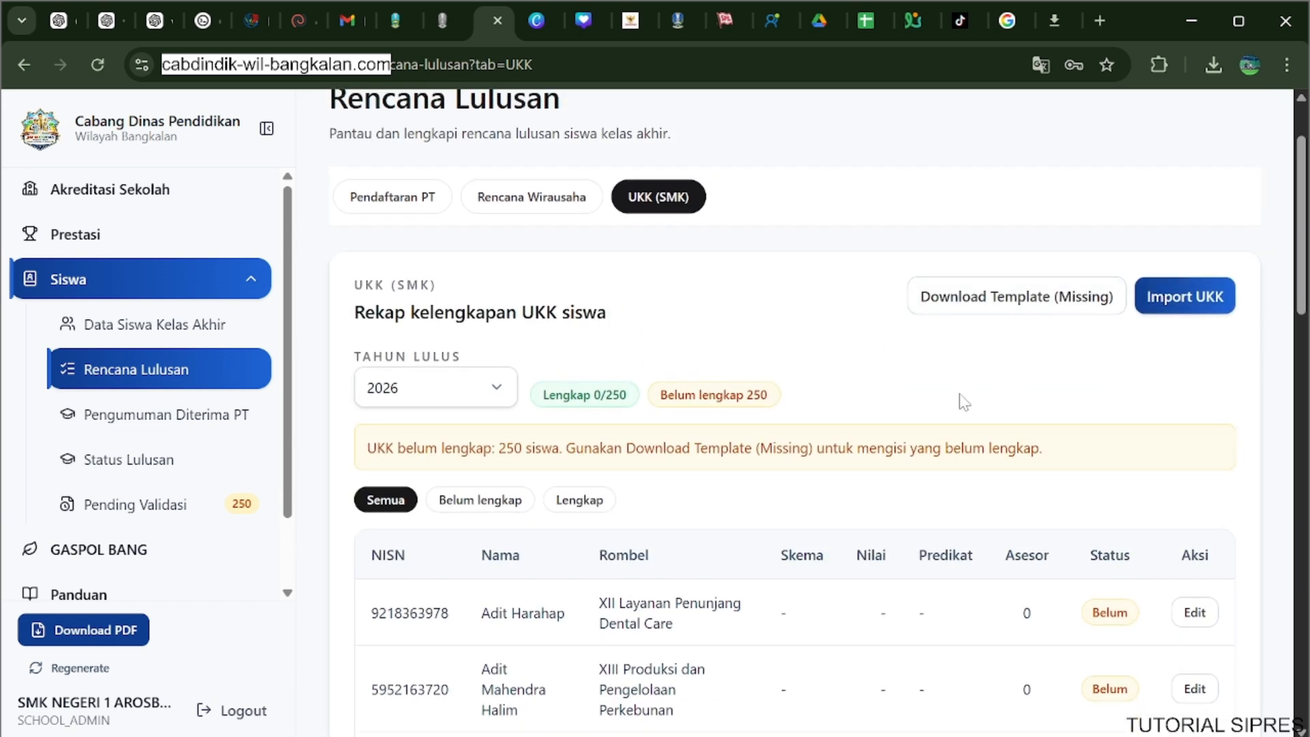
Look through the UKK (SMK) student recap and examine the Rencana Wirausaha section's template, import and monitoring areas.
scroll(959, 401, down, 2)
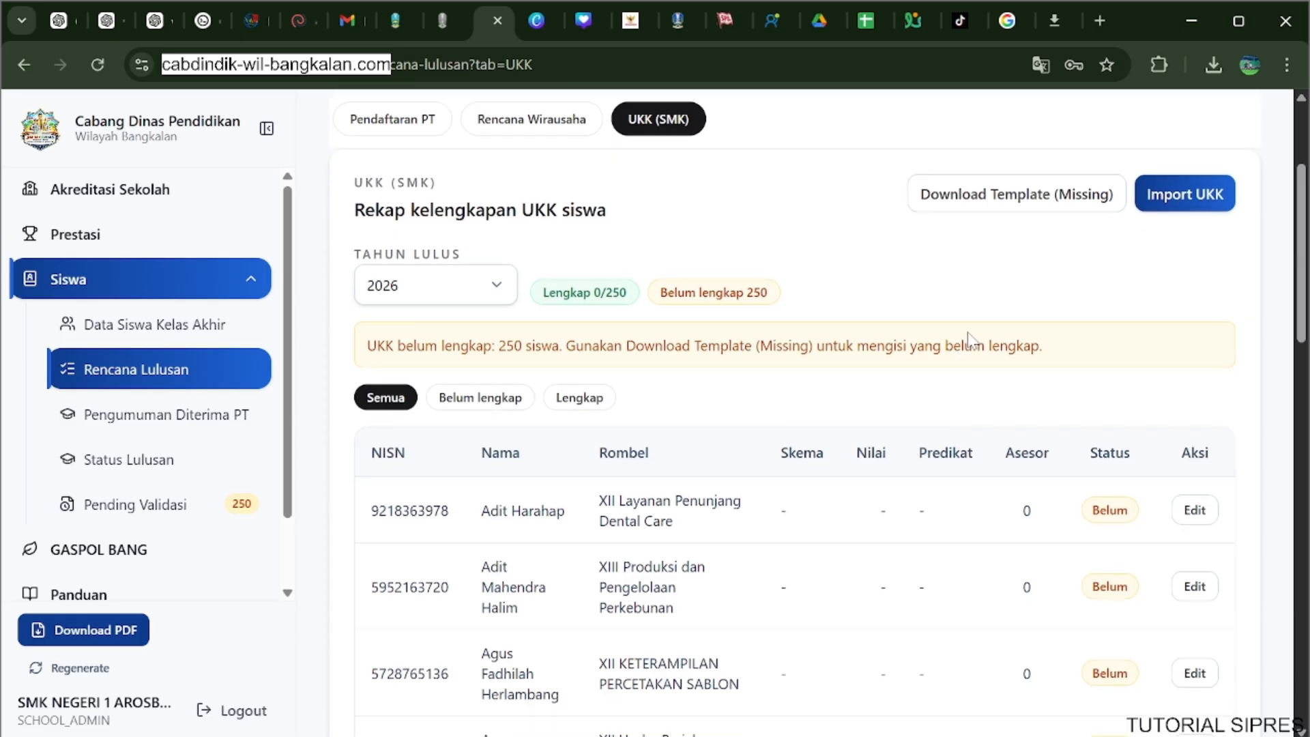
scroll(969, 339, up, 3)
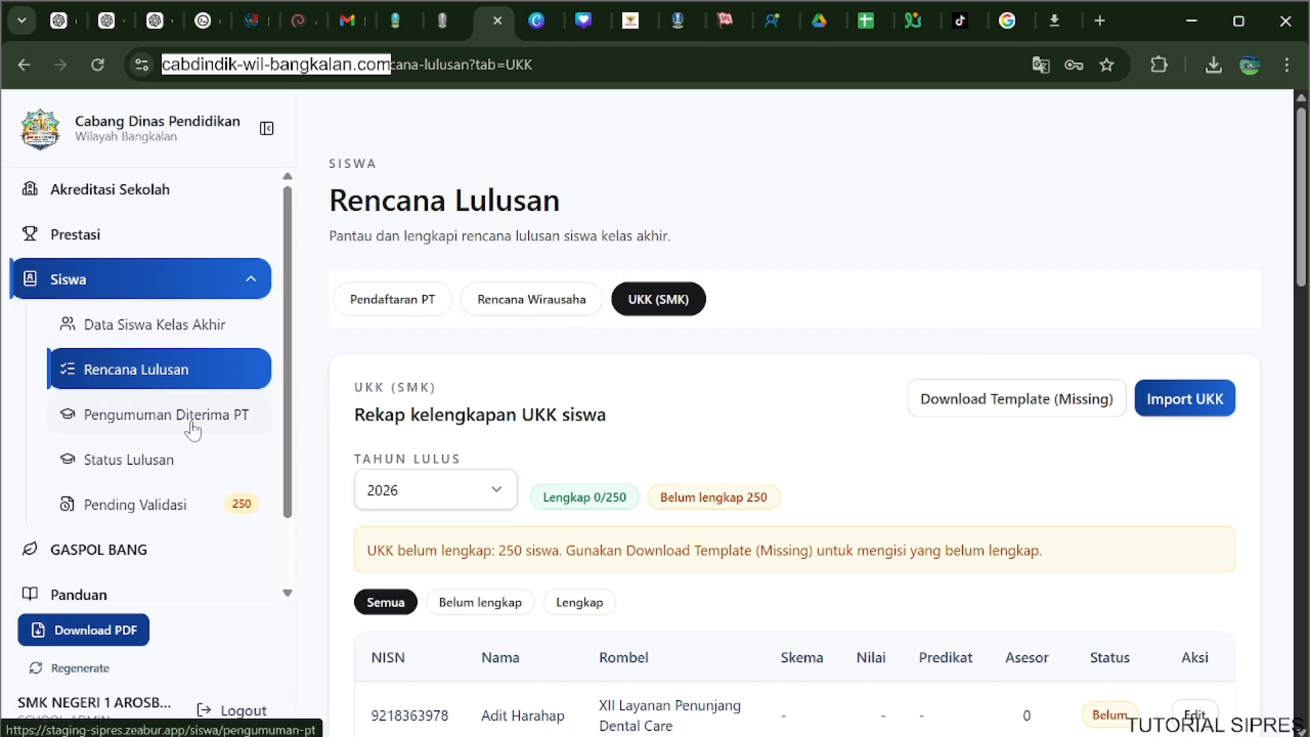
click(535, 305)
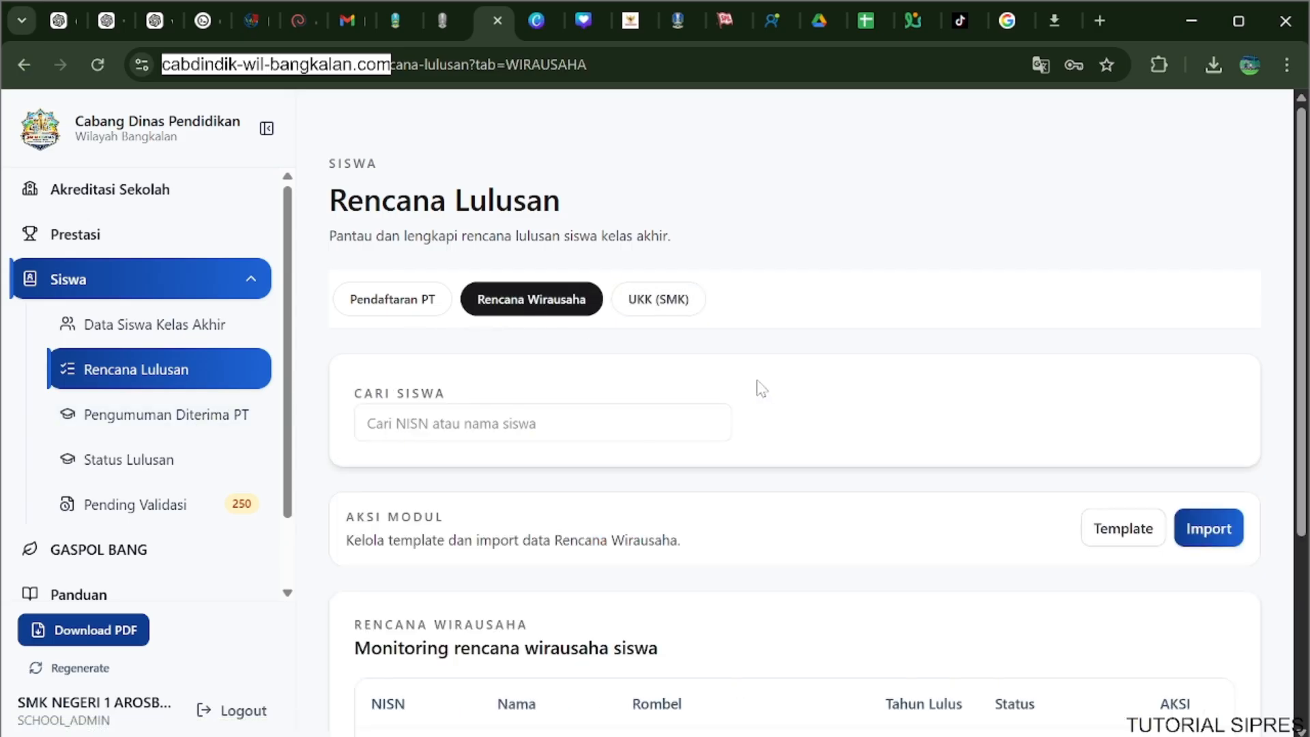
scroll(761, 389, down, 1)
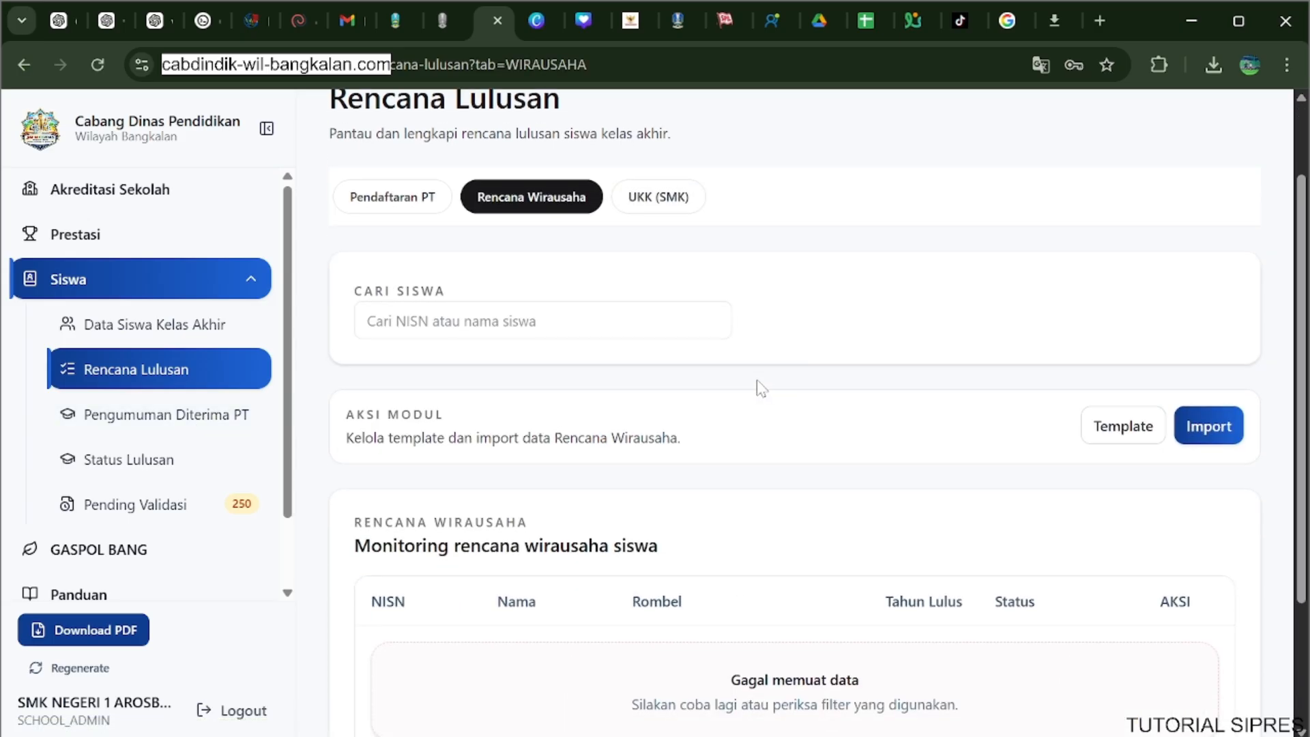
scroll(762, 389, up, 1)
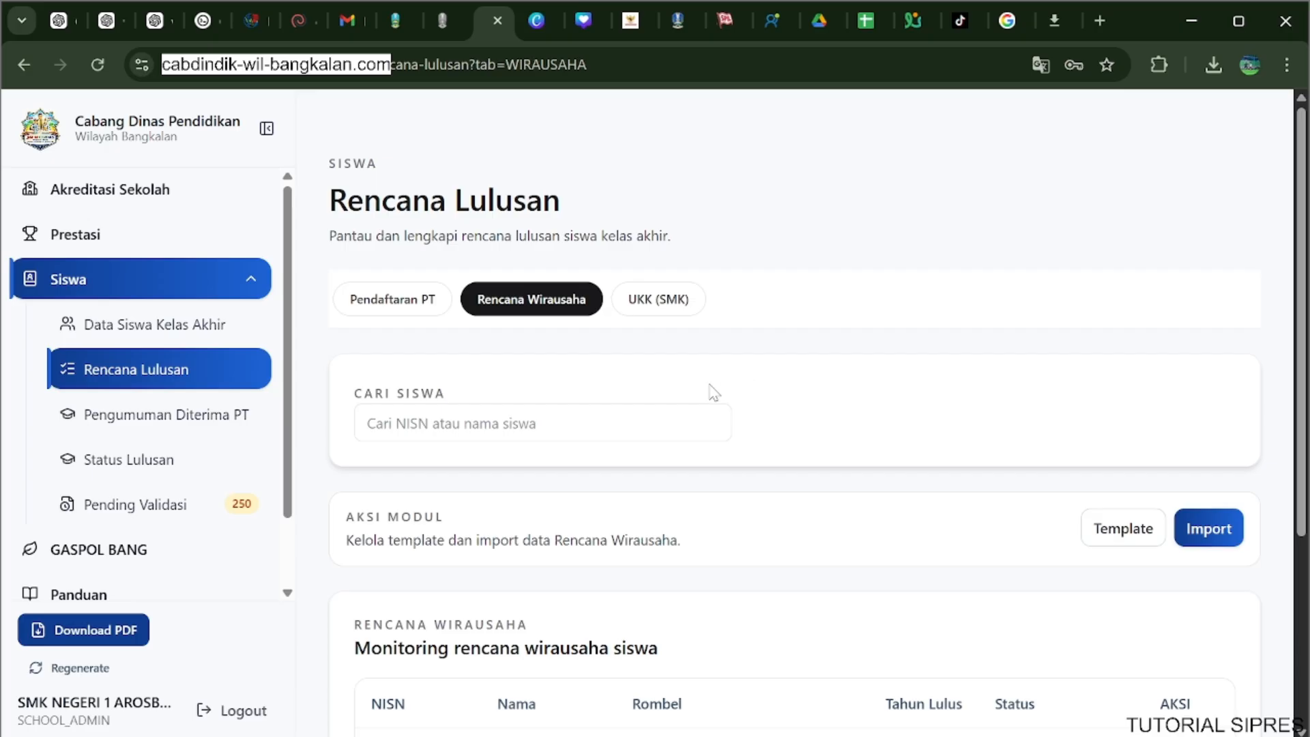
scroll(519, 369, down, 3)
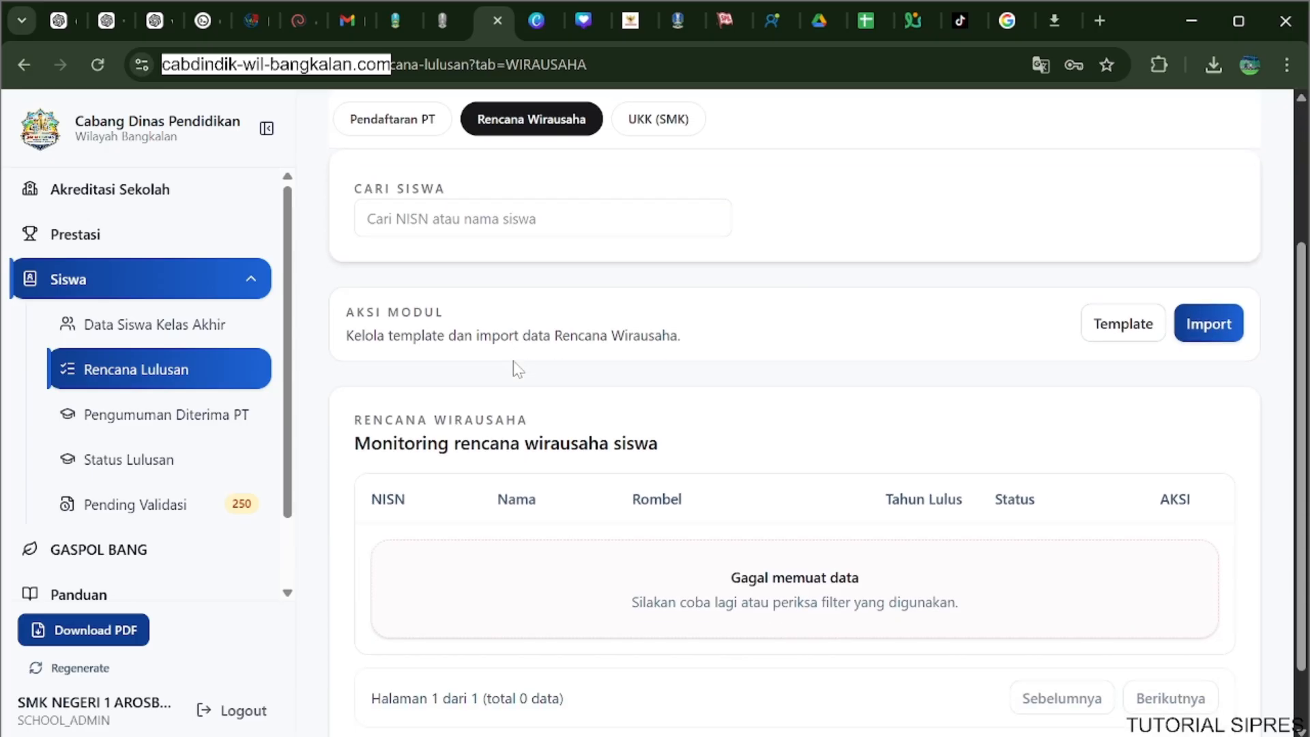
scroll(519, 369, up, 1)
scroll(519, 369, up, 2)
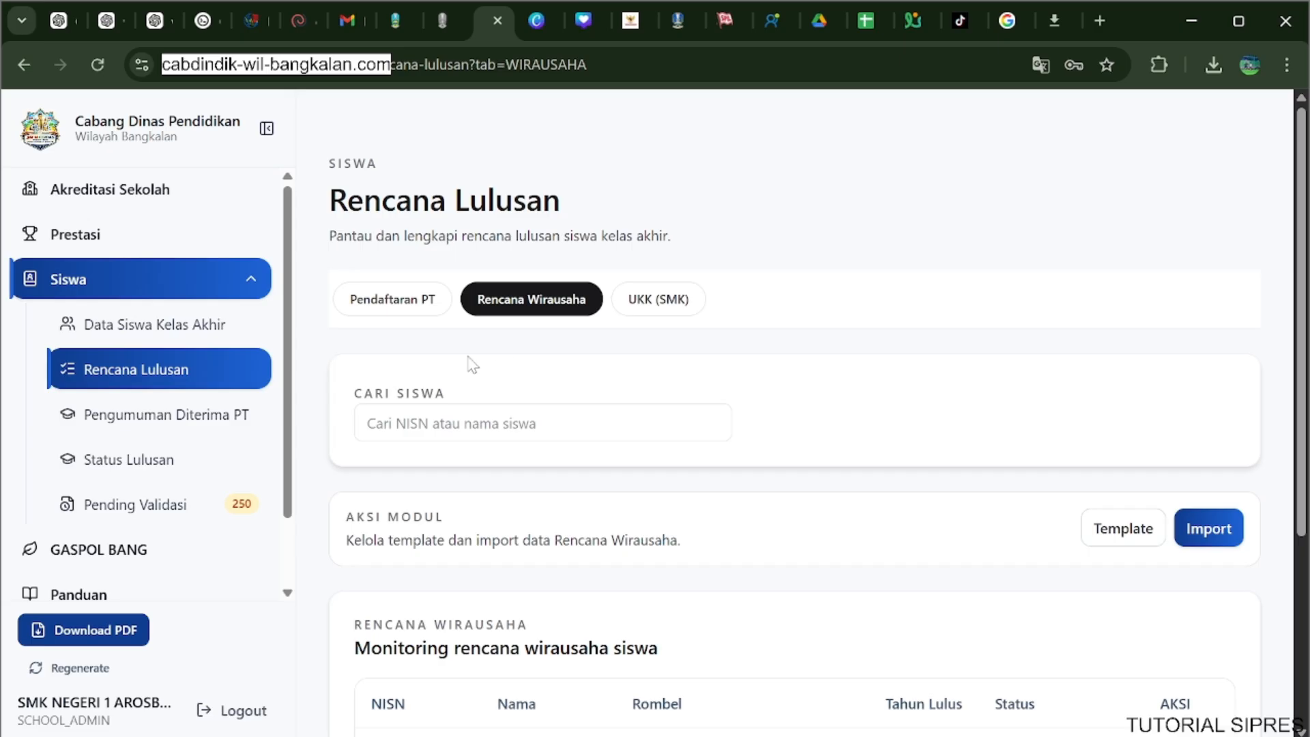
Download the template from the Pengumuman Diterima PT page and open it in Excel with editing enabled.
click(228, 415)
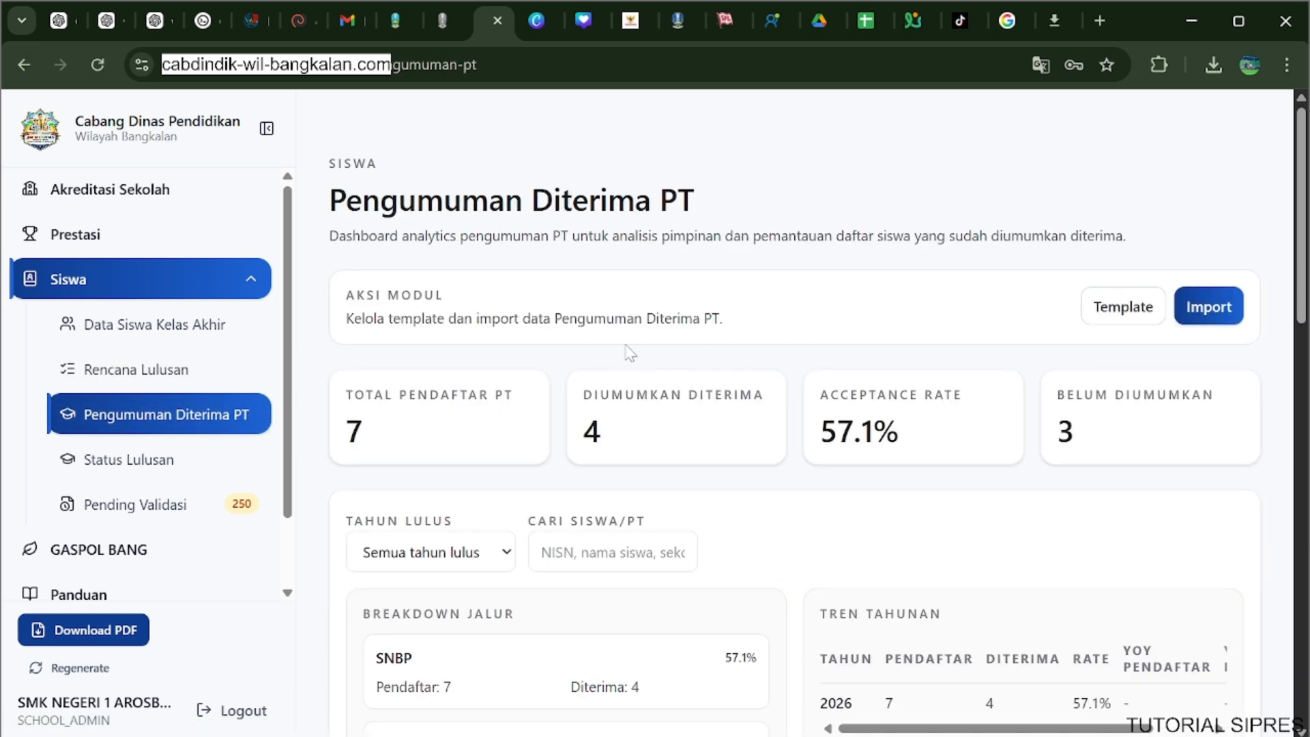
click(1086, 328)
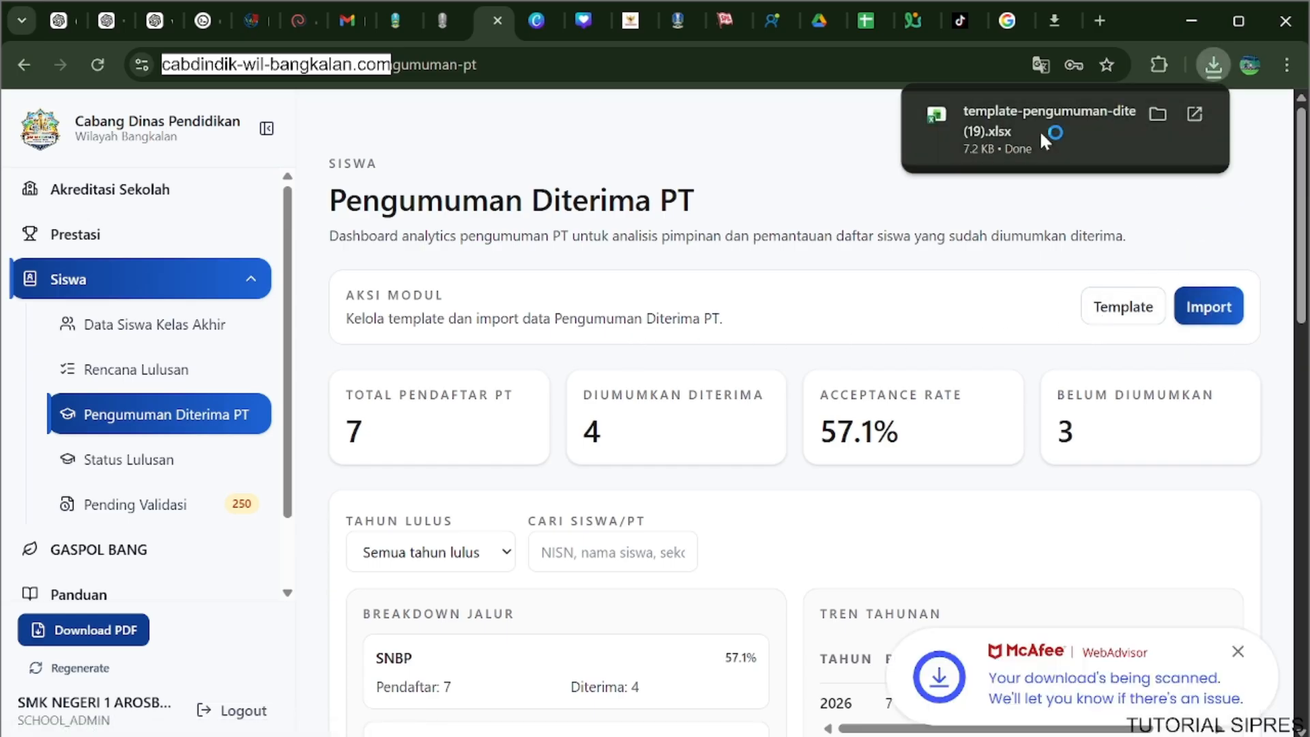
click(1042, 136)
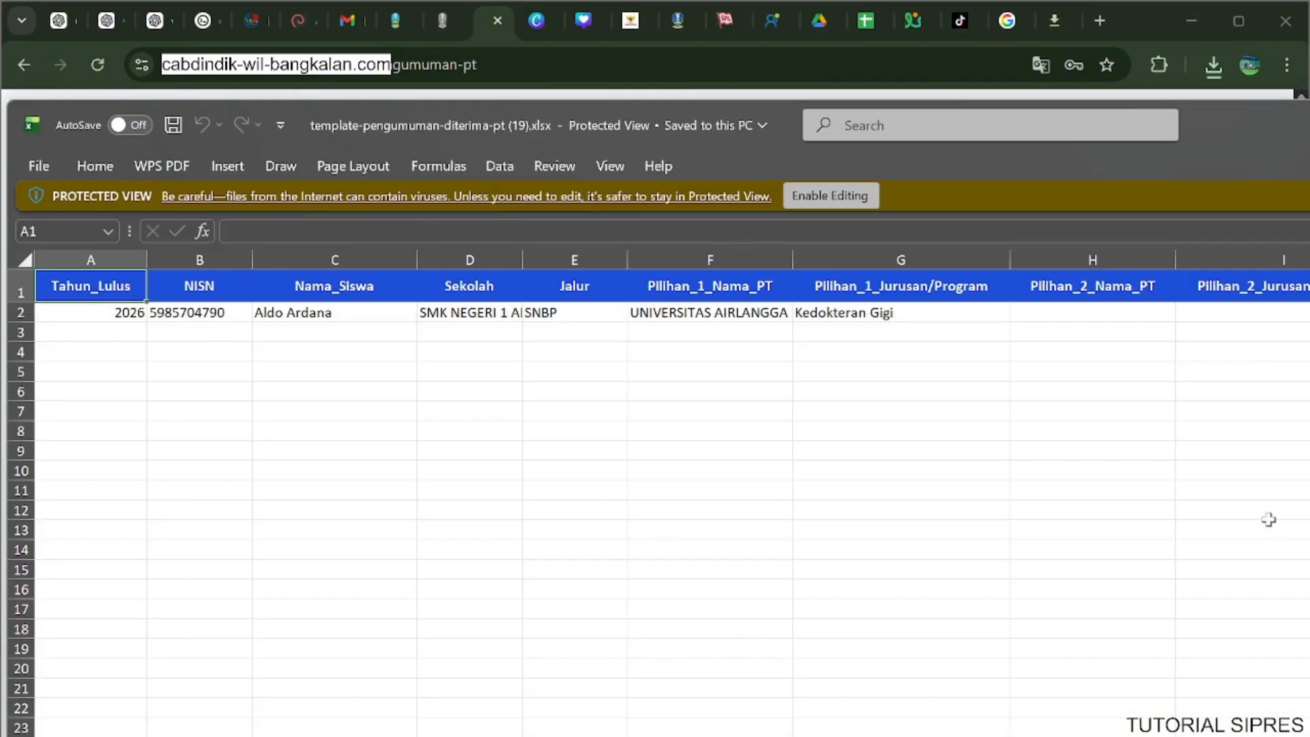
click(846, 196)
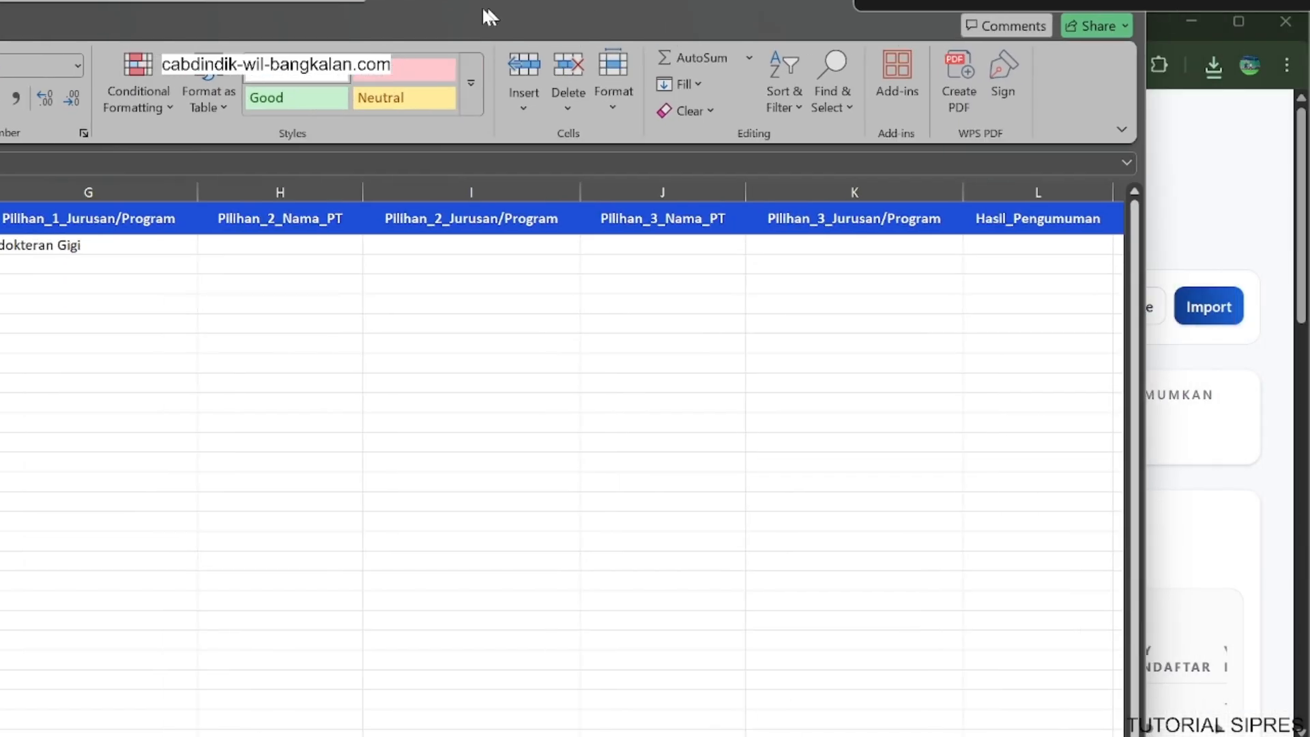
drag(483, 10, 0, 2)
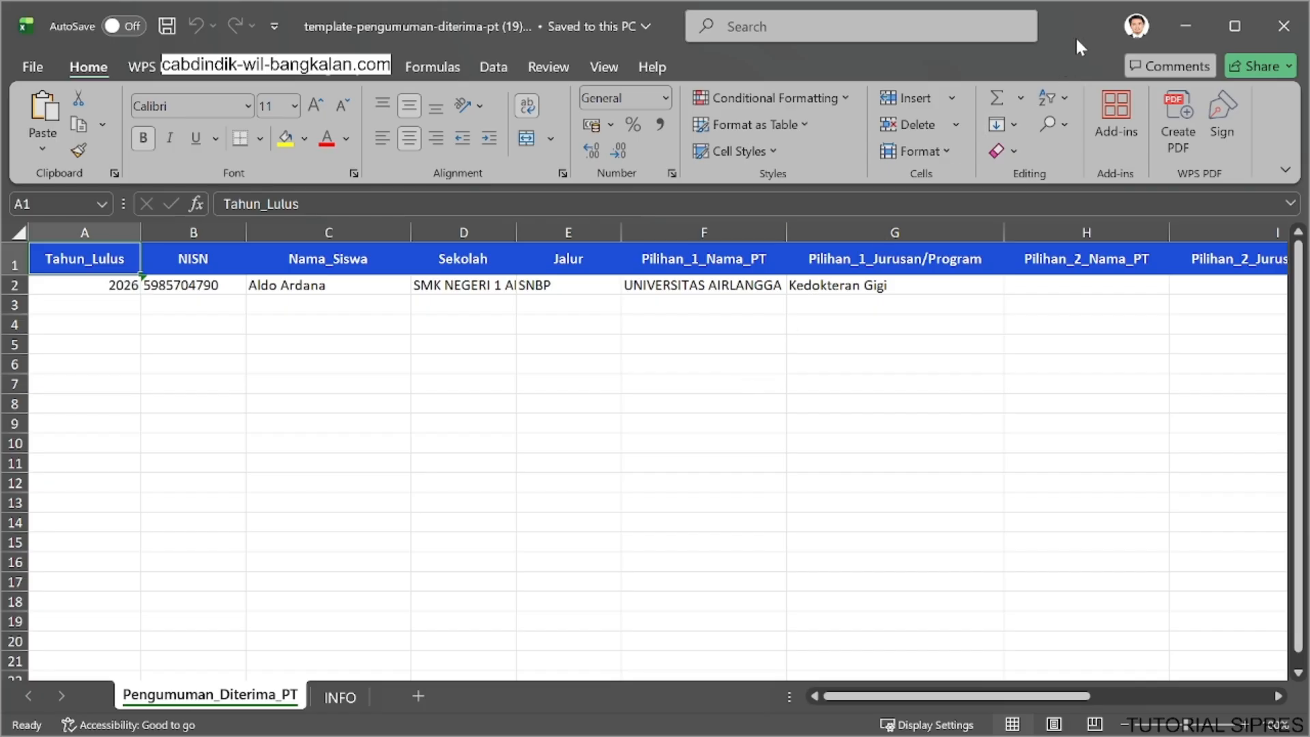
drag(1075, 39, 1228, 736)
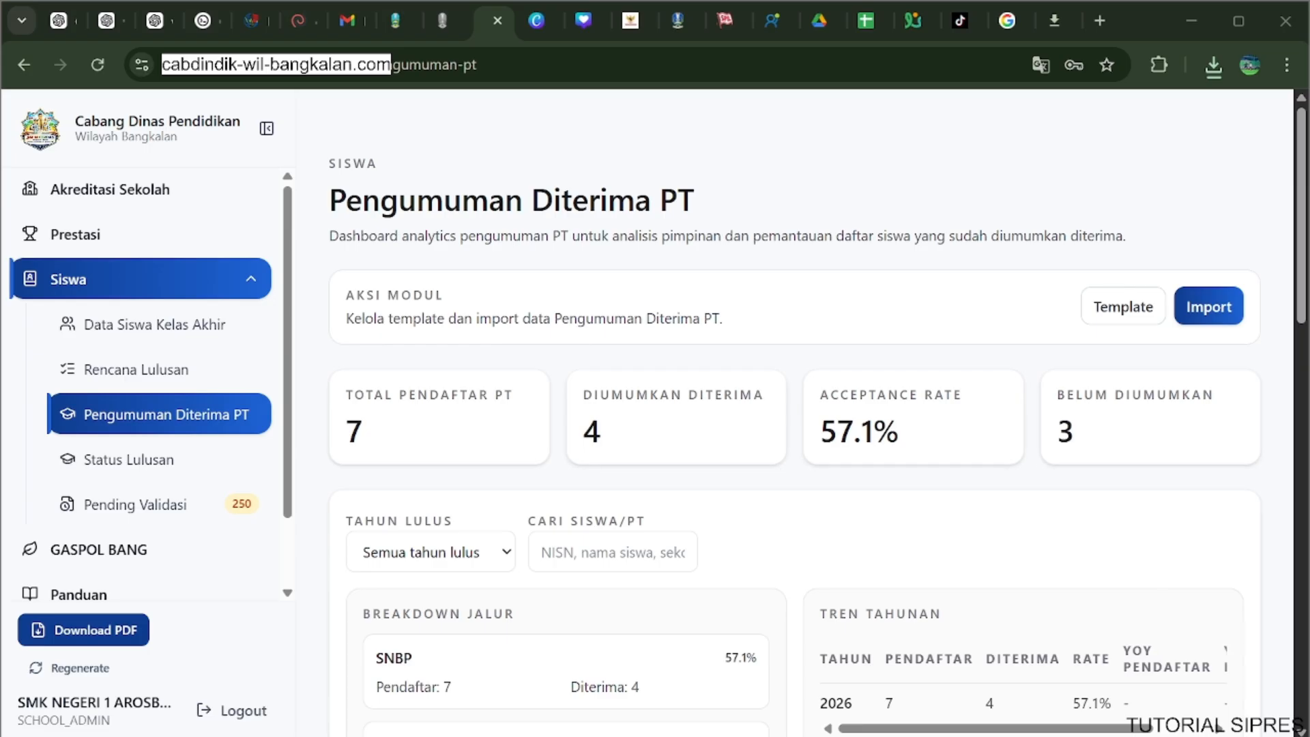
drag(1228, 736, 6, 8)
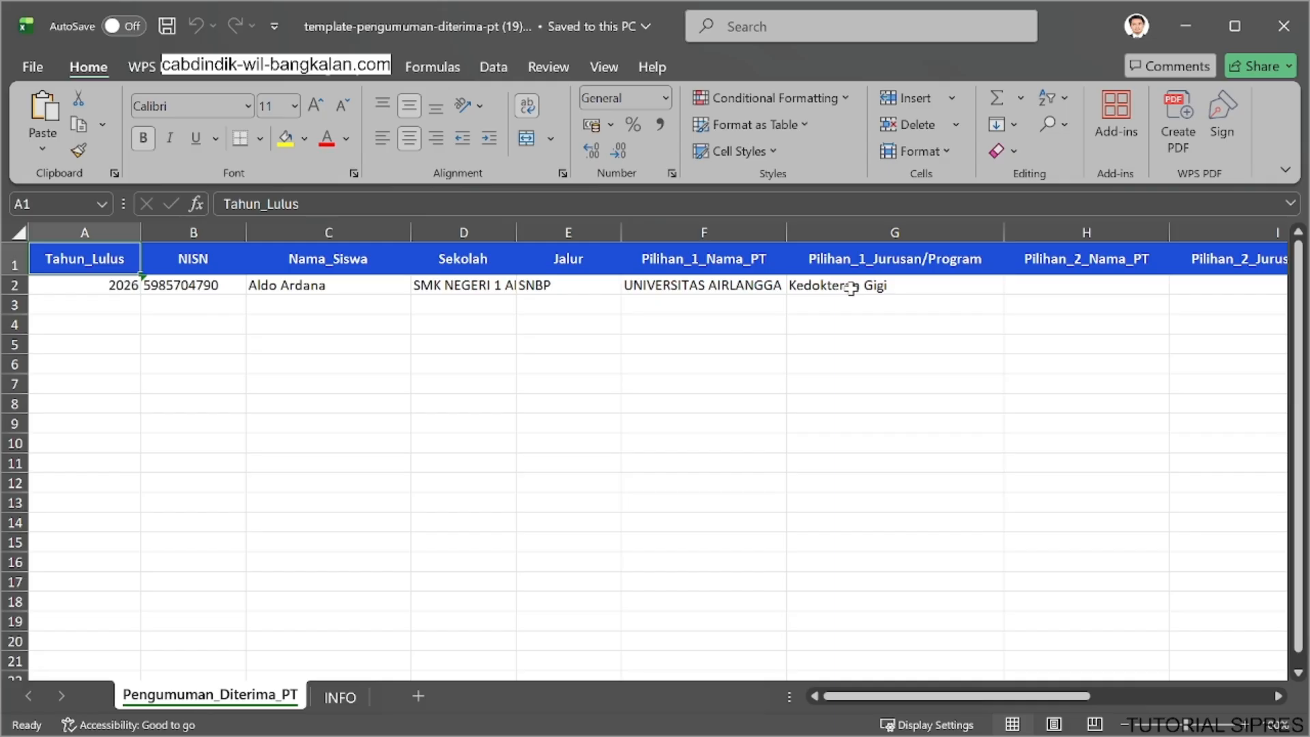
Set Hasil_Pengumuman for the student in row 2 to DITOLAK.
click(560, 292)
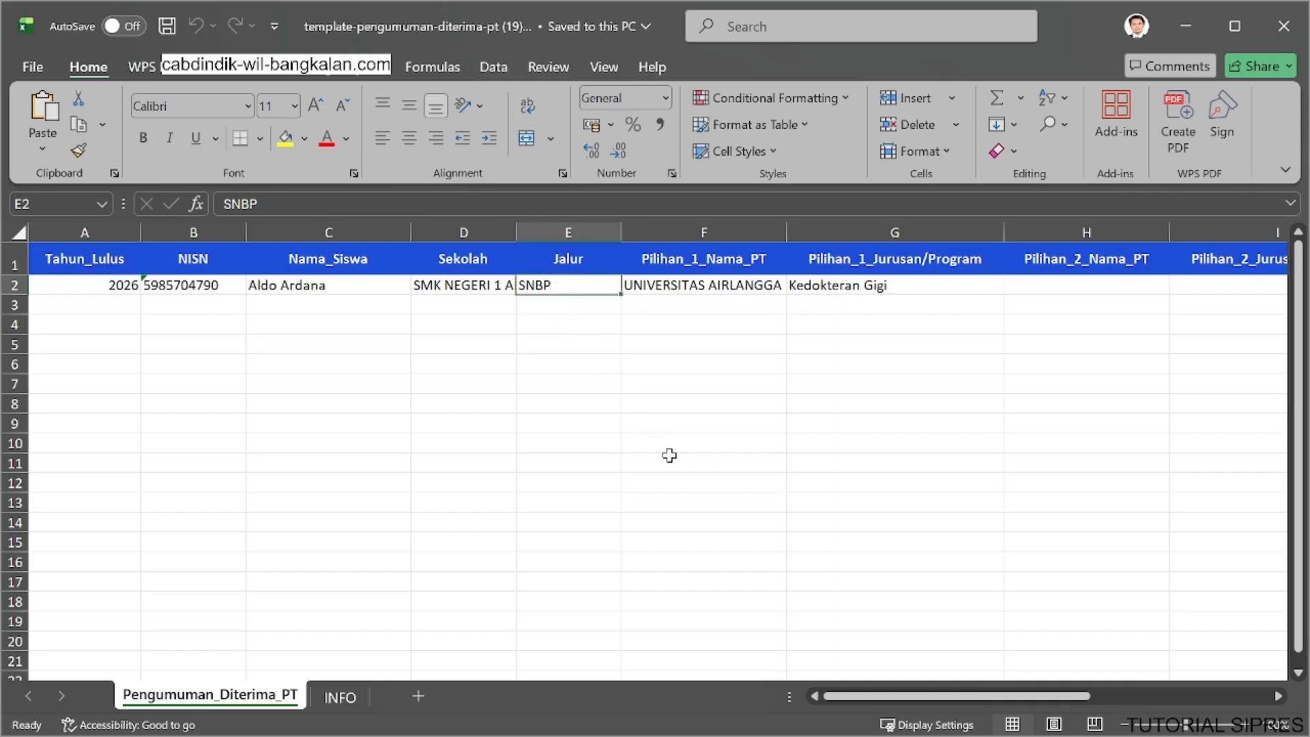
drag(862, 697, 799, 673)
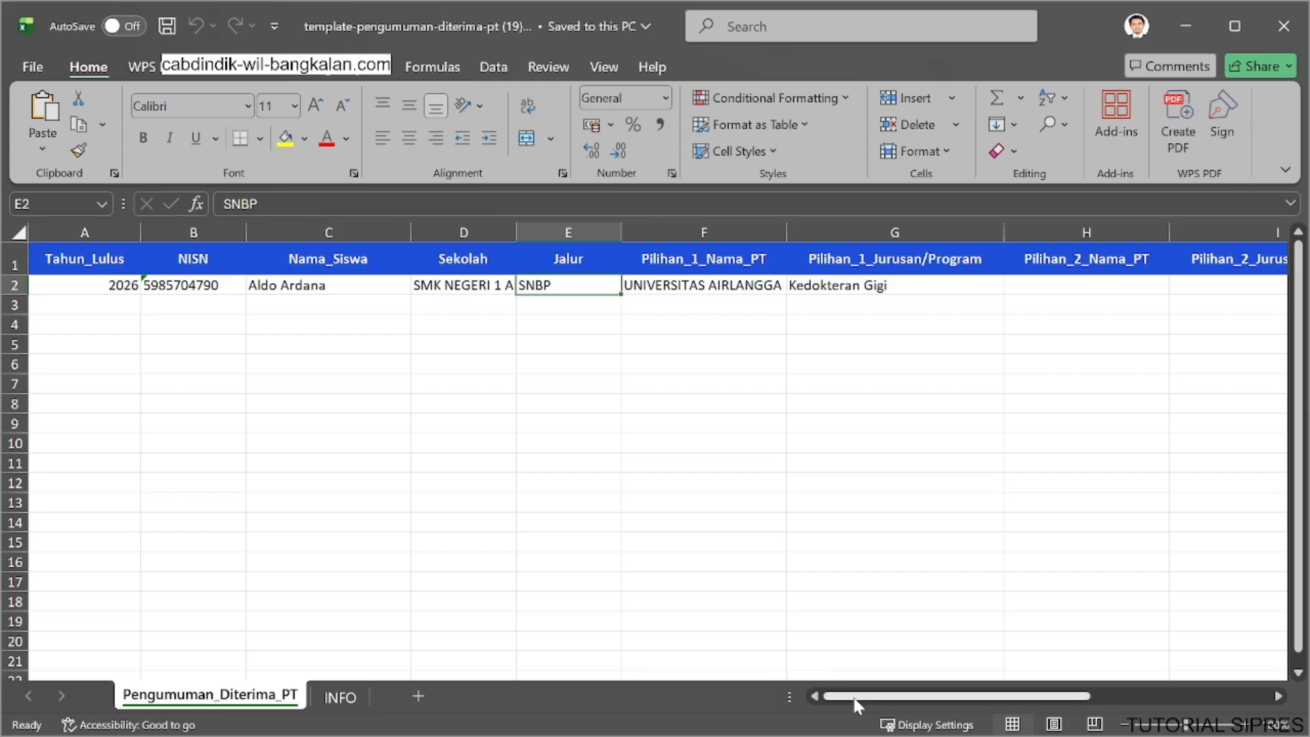
drag(857, 704, 1070, 697)
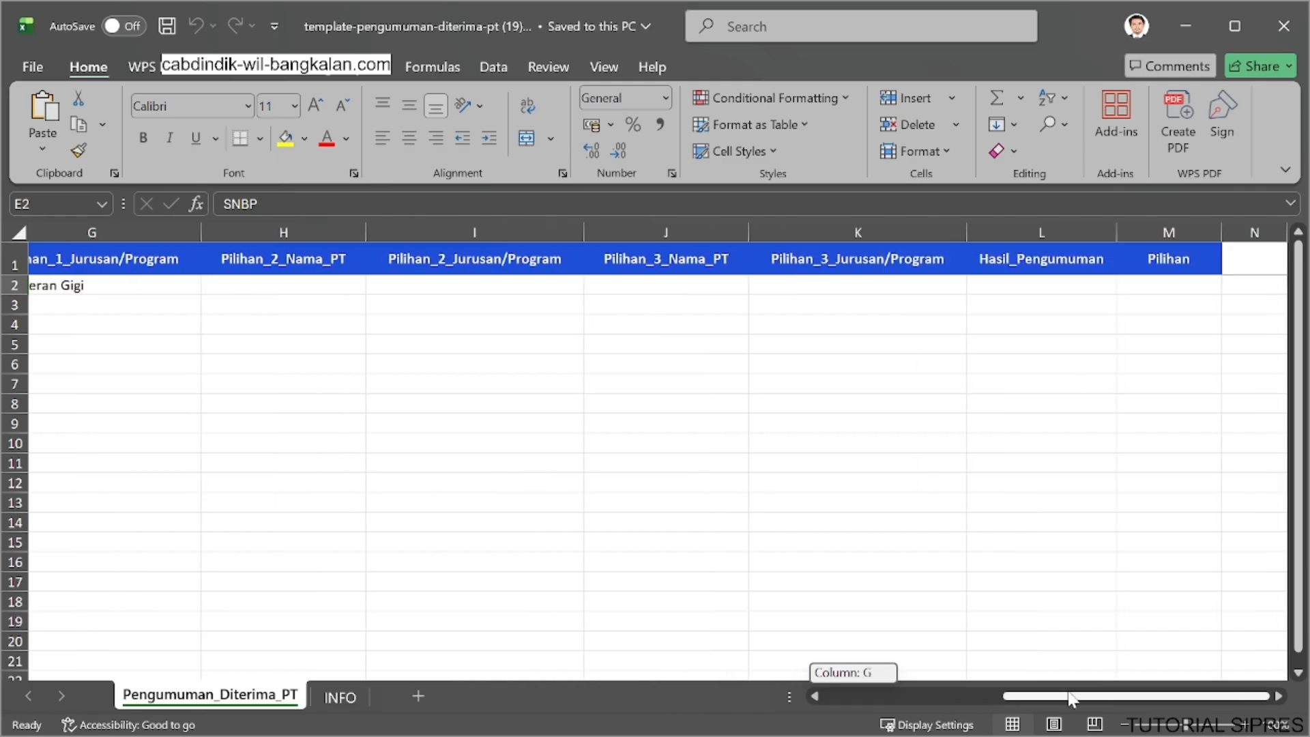
mouse_move(1063, 699)
mouse_down()
mouse_move(874, 699)
mouse_move(1061, 698)
mouse_move(1068, 686)
mouse_up()
click(1024, 283)
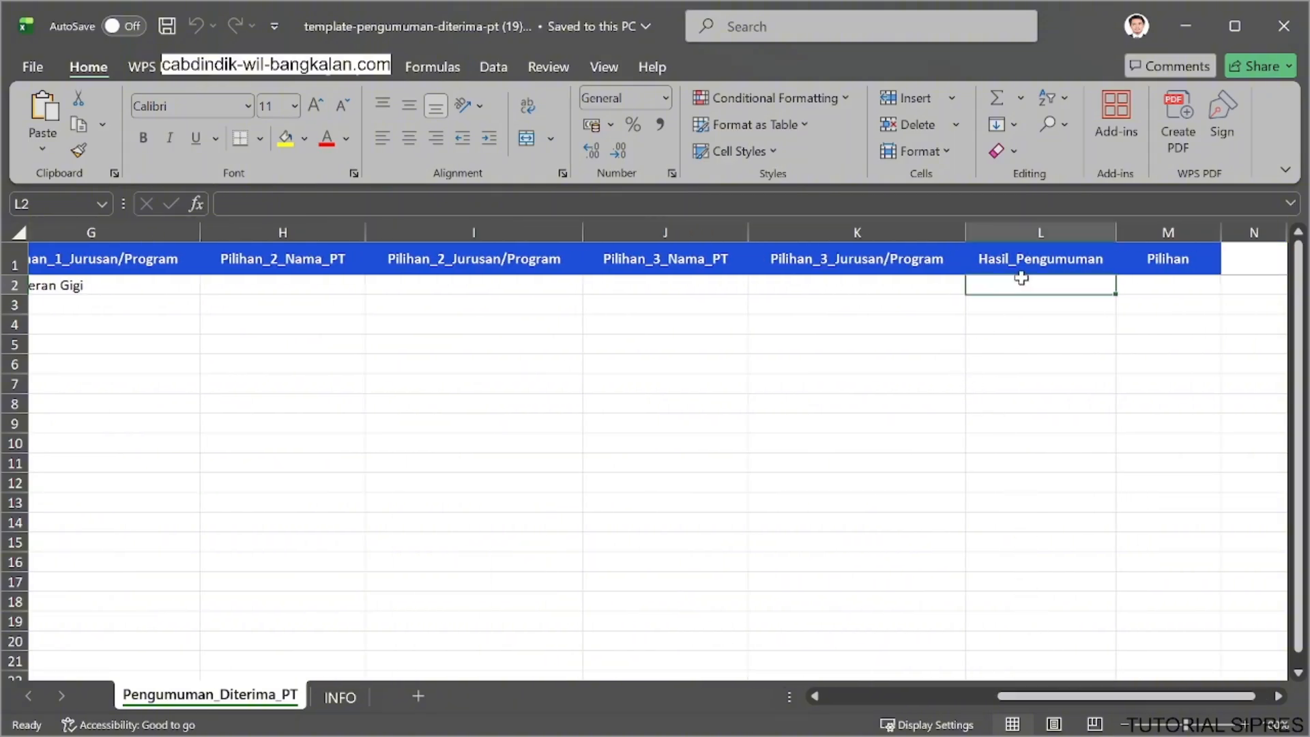
click(1124, 286)
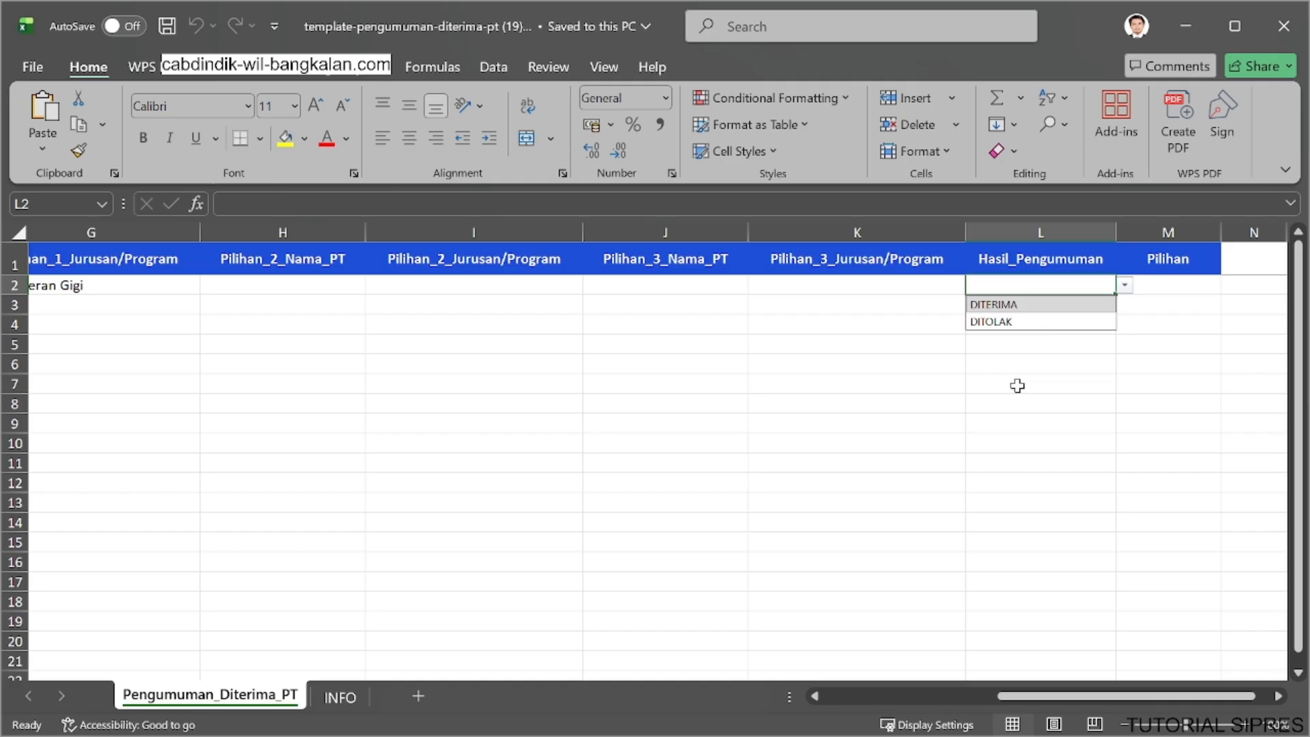
click(1050, 321)
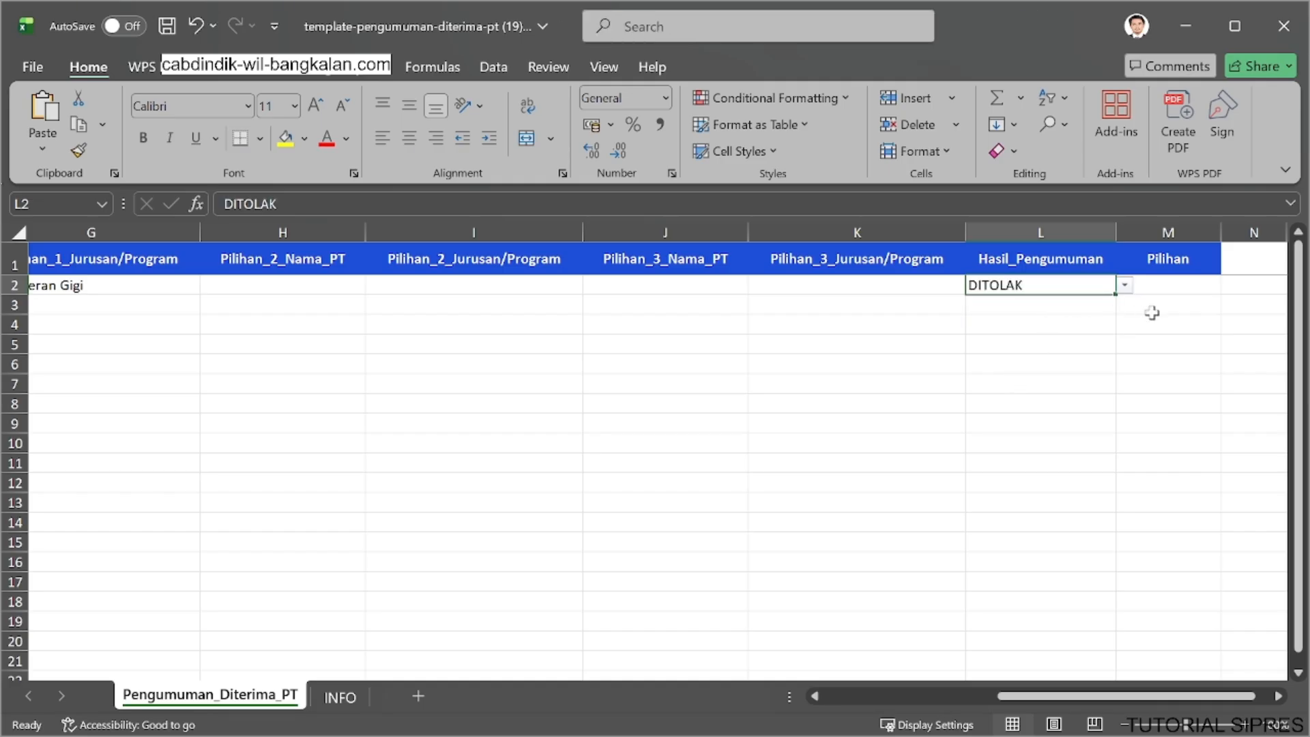
Change Hasil_Pengumuman for the student in row 2 to DITERIMA.
click(1170, 284)
click(1129, 323)
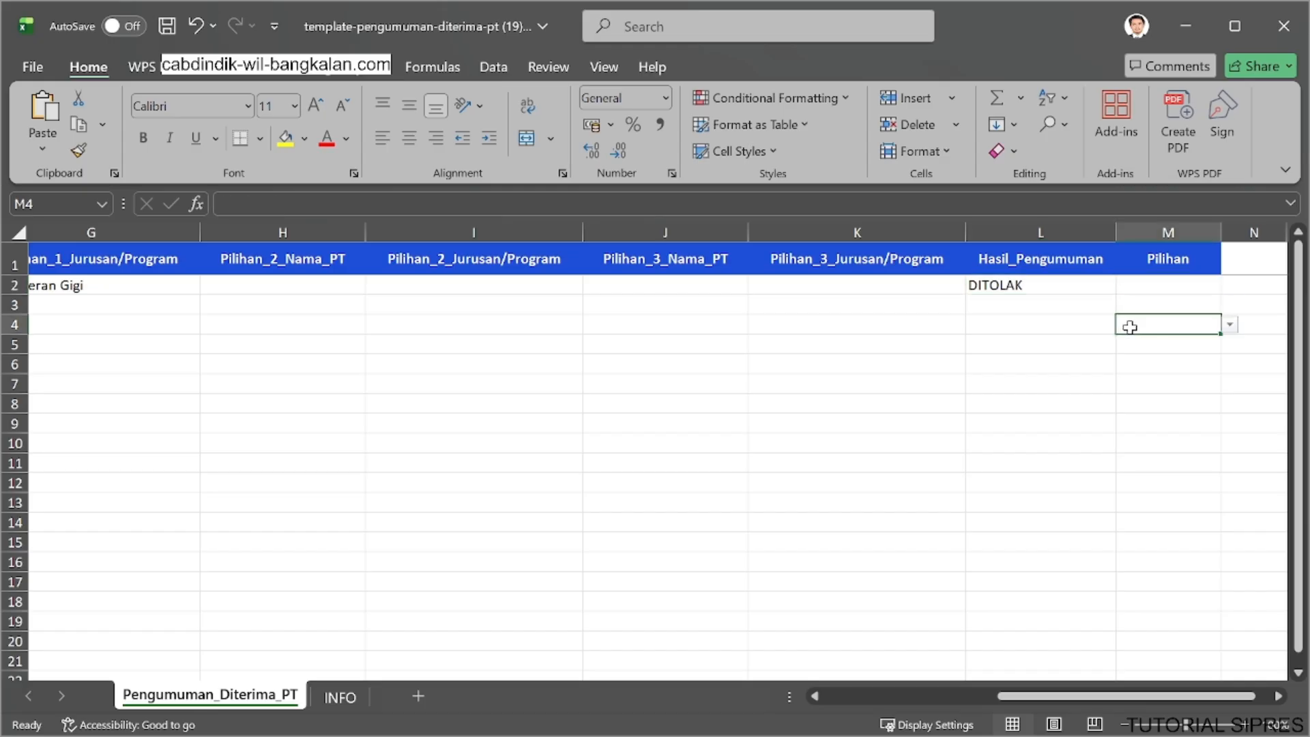
click(1095, 285)
click(1129, 285)
click(1099, 301)
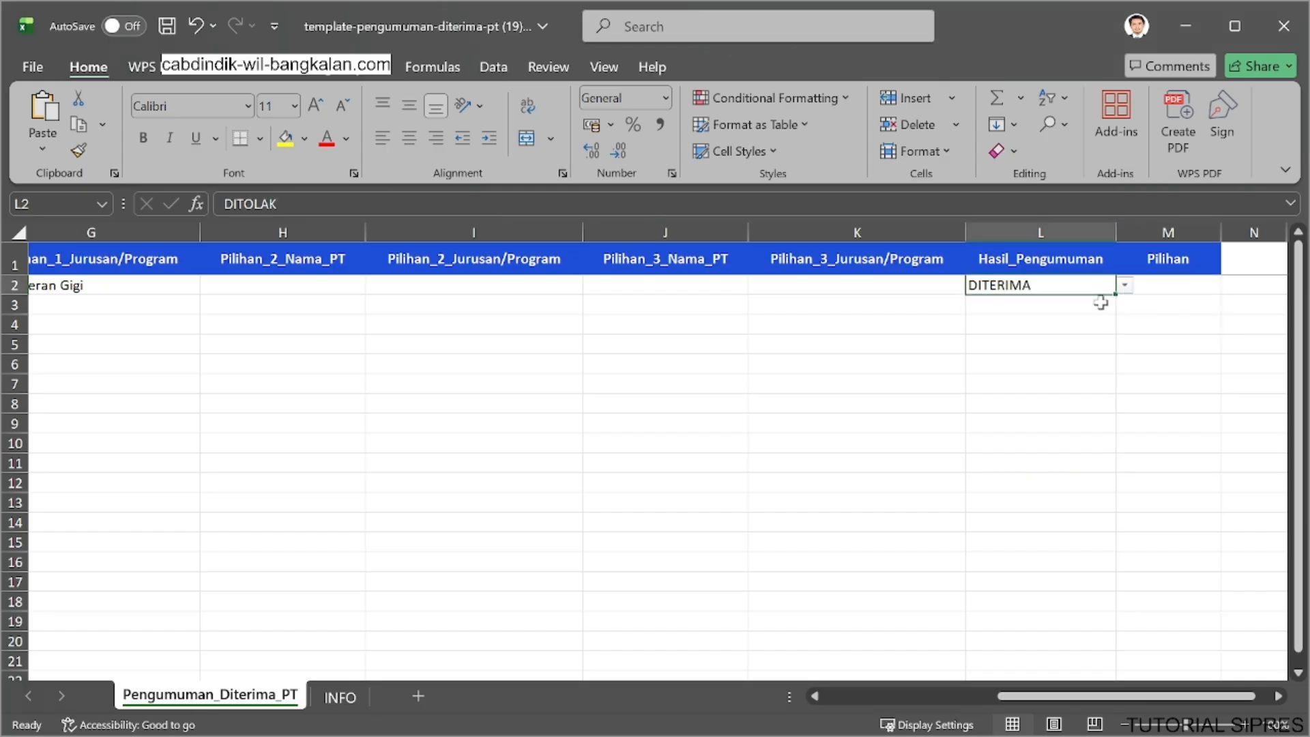
Set the Pilihan value for the student in row 2 to 1.
click(1178, 292)
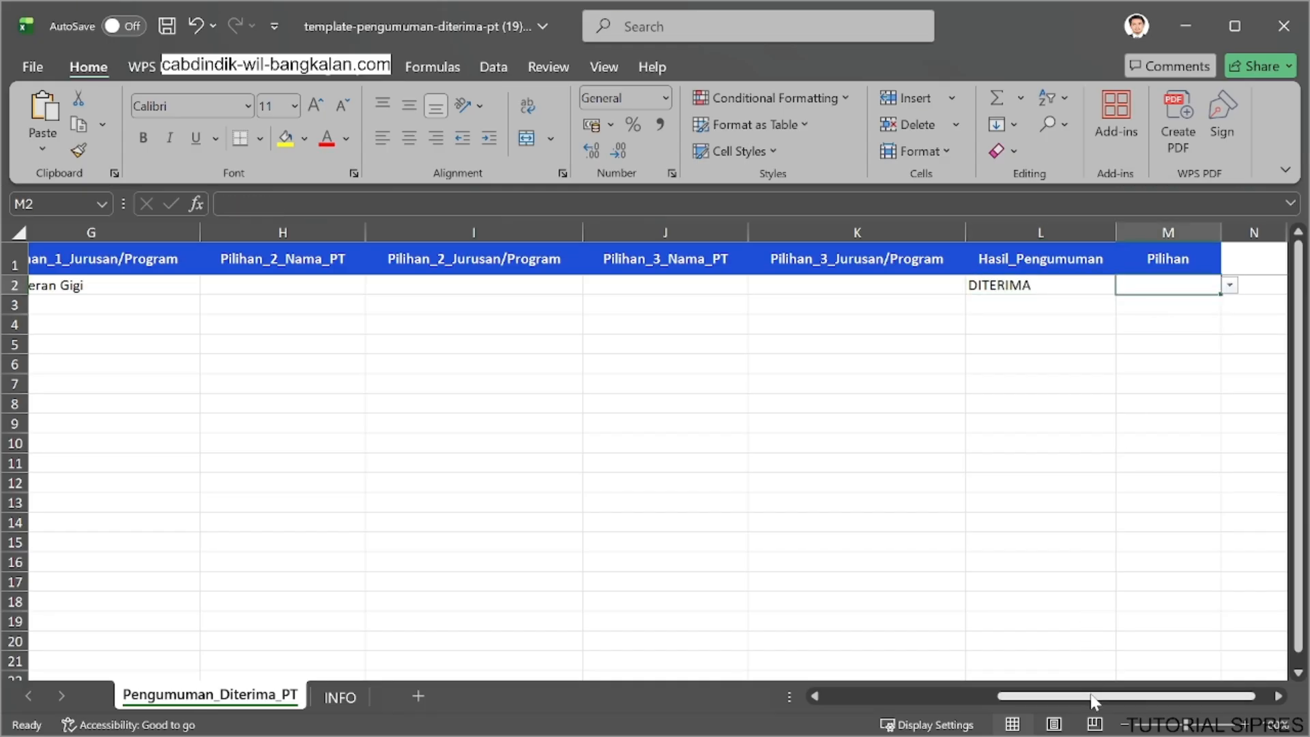
mouse_move(1087, 696)
mouse_down()
mouse_move(1005, 688)
mouse_move(1104, 689)
mouse_up()
click(1174, 286)
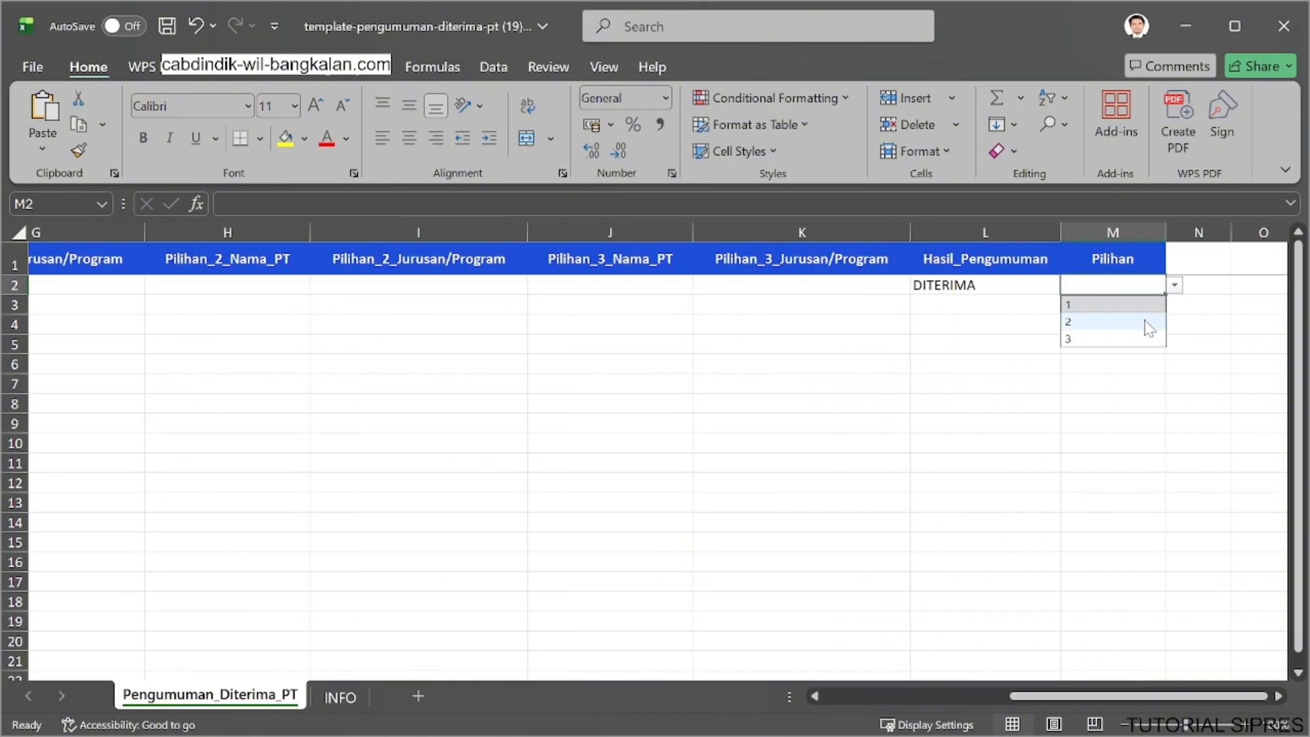
click(1126, 304)
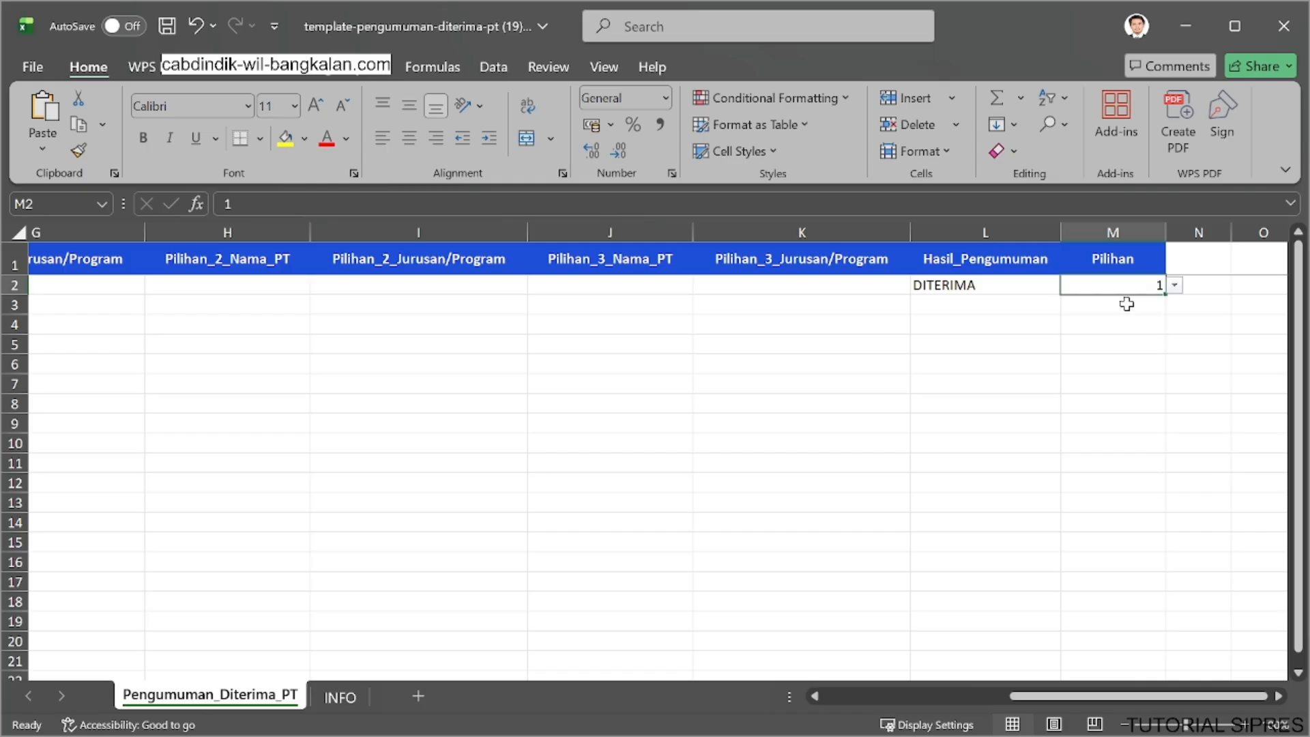
Try 2 as the row 2 Pilihan value and switch it back to 1.
click(1174, 286)
click(1142, 321)
click(1174, 287)
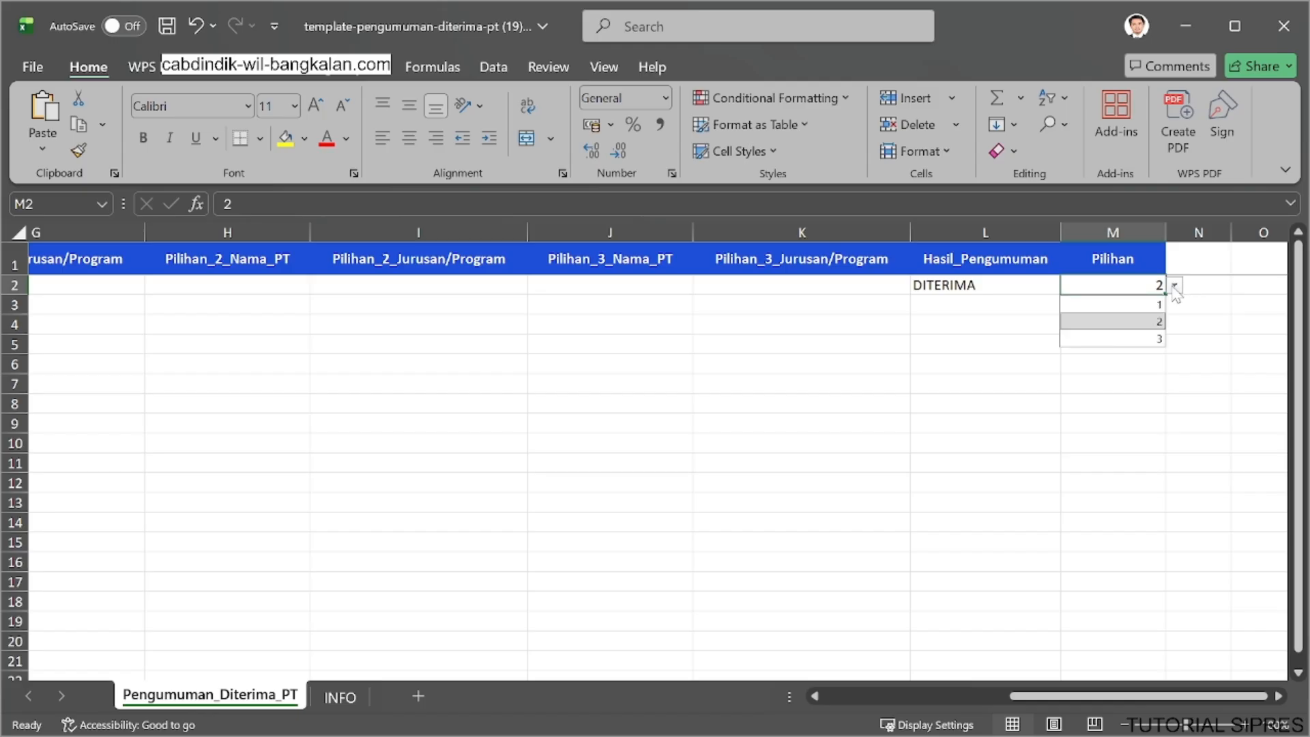
click(1127, 305)
Save the completed Pengumuman Diterima PT template and close the workbook.
click(1110, 343)
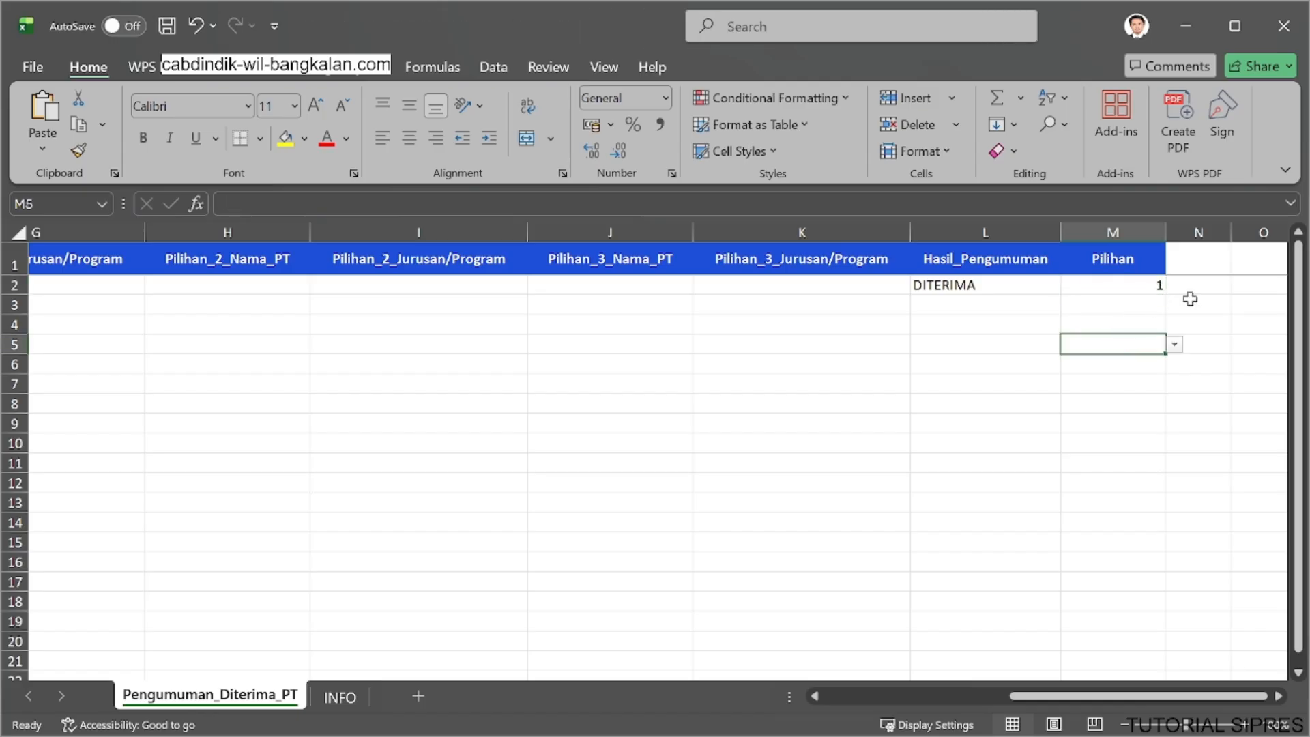
right_click(1110, 364)
click(1277, 134)
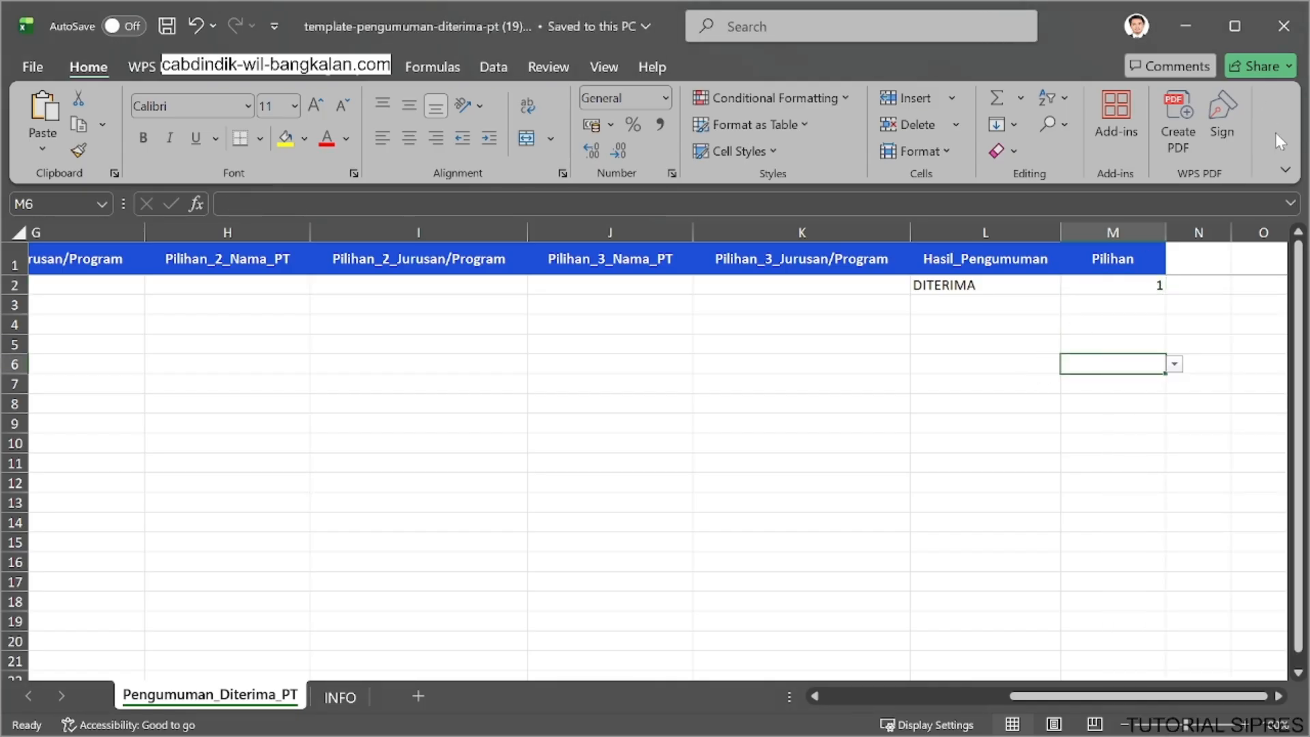
click(1294, 35)
Import template-pengumuman-diterima-pt (19).xlsx into Pengumuman Diterima PT and dismiss the import summary.
click(1190, 304)
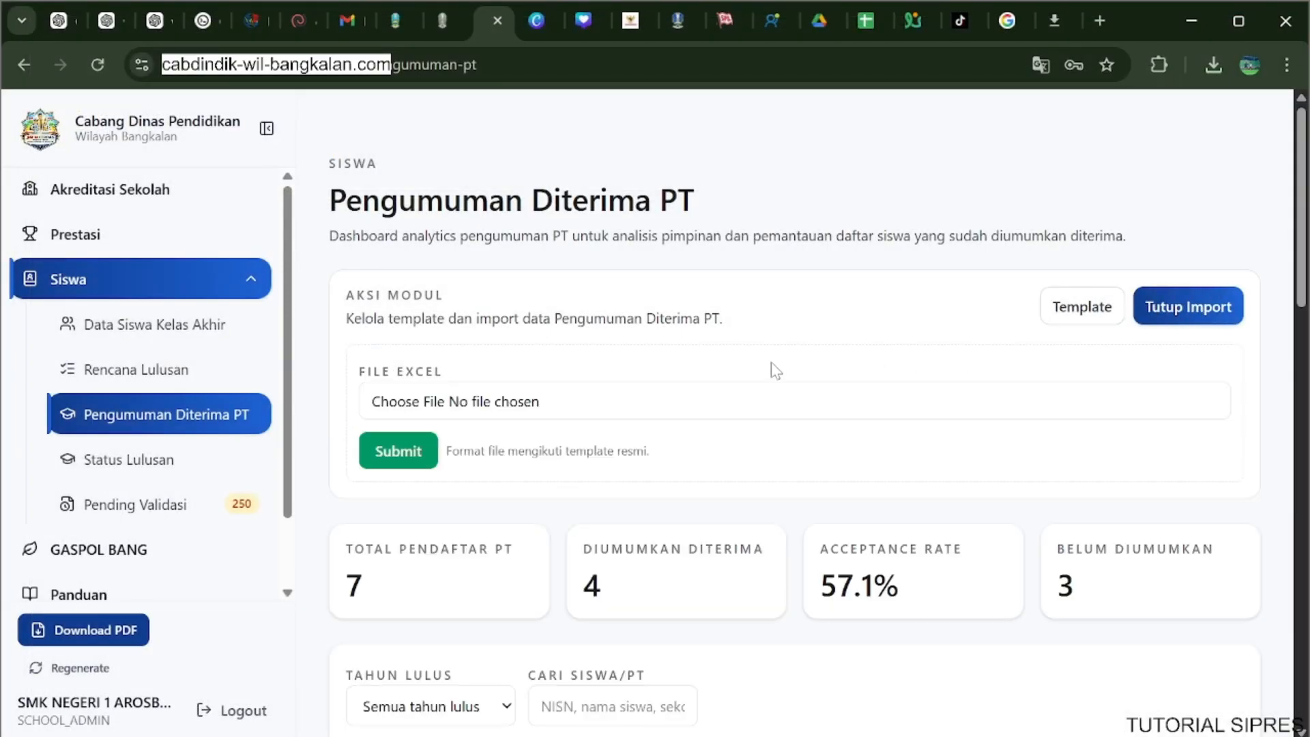
click(537, 405)
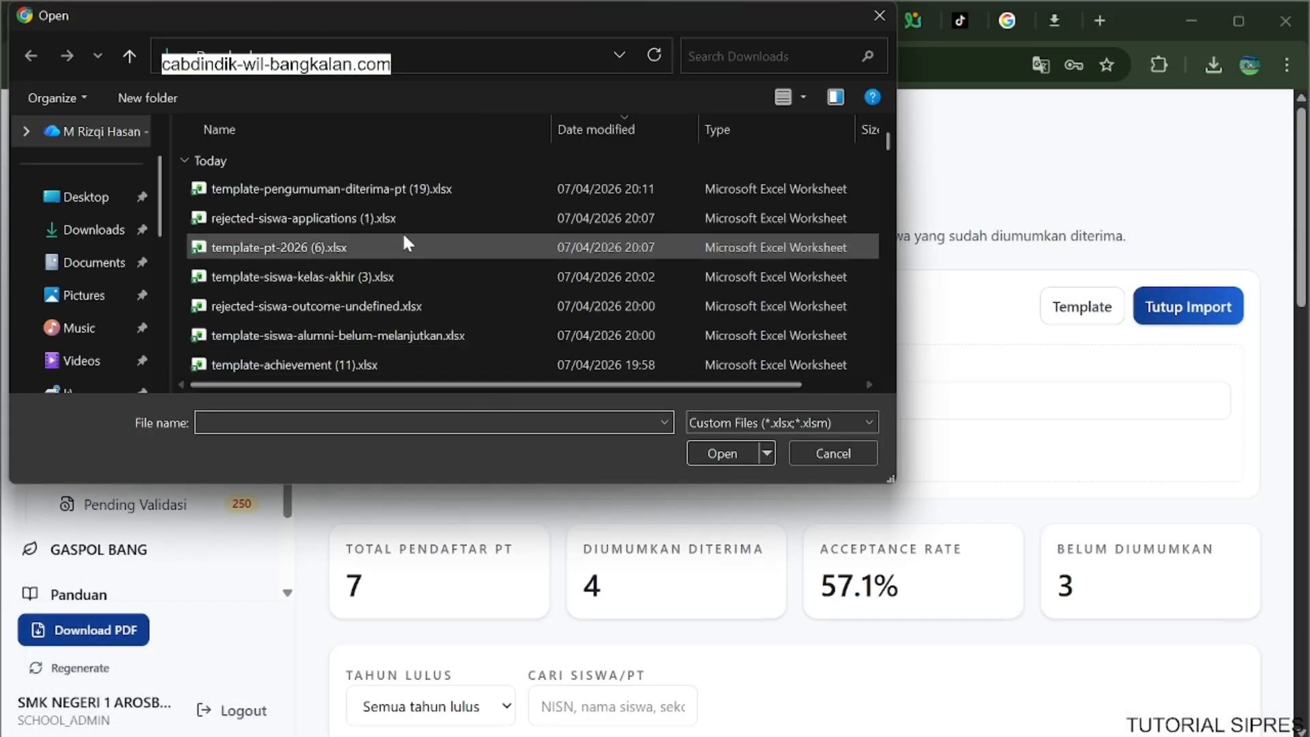
click(414, 187)
click(723, 454)
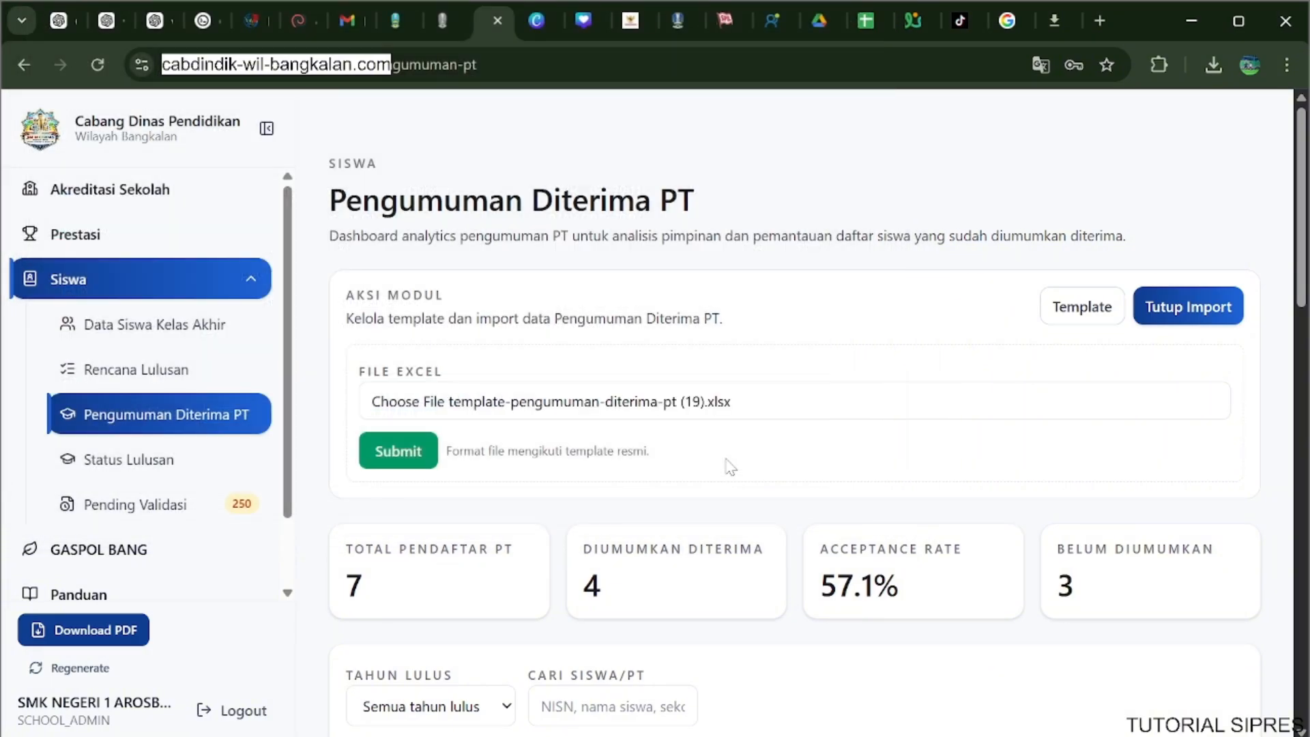
click(411, 450)
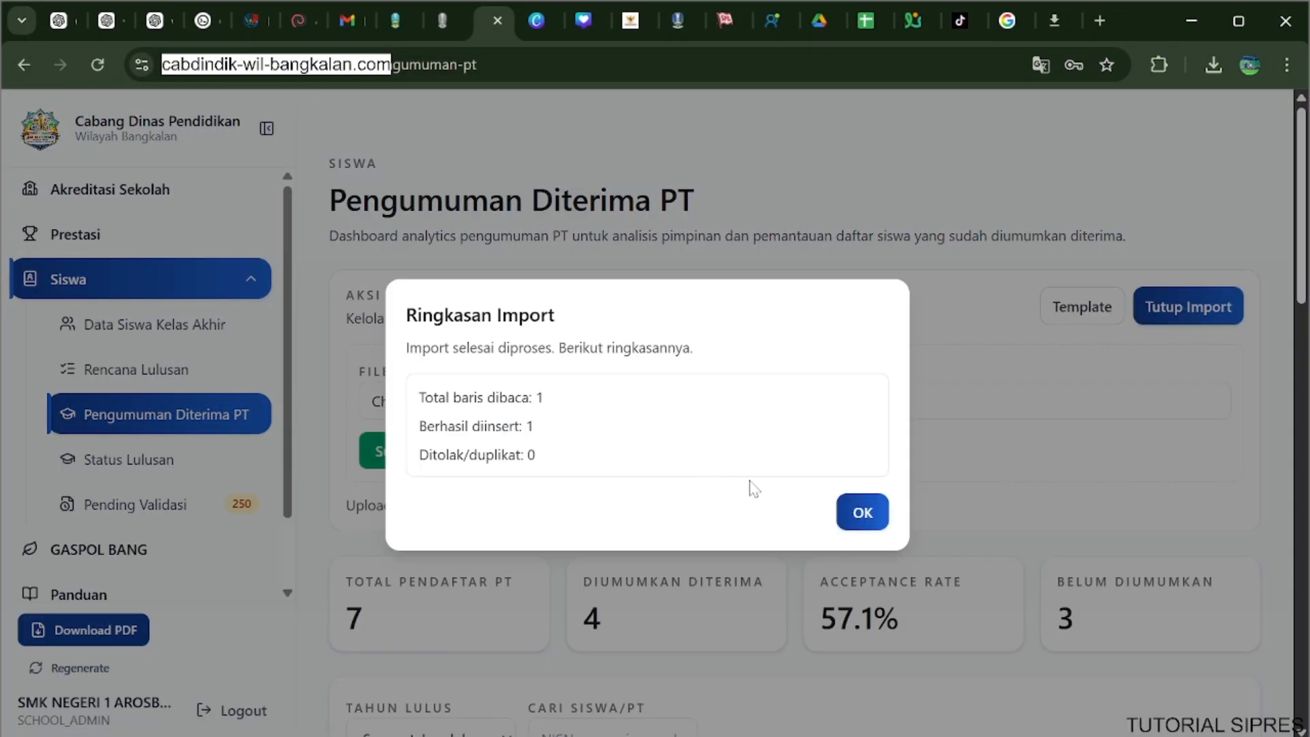
click(862, 519)
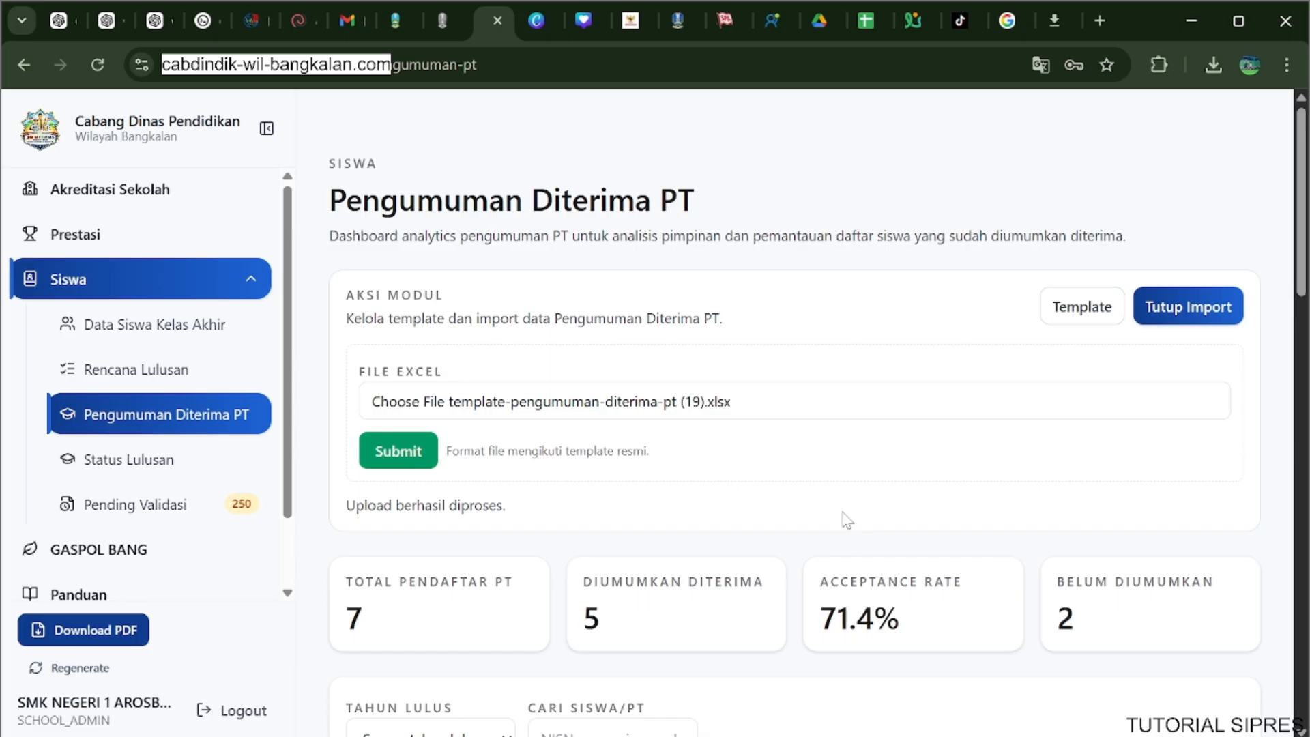
Reload the Pengumuman Diterima PT page and review its admission statistics and breakdown by path.
click(98, 65)
scroll(723, 220, down, 3)
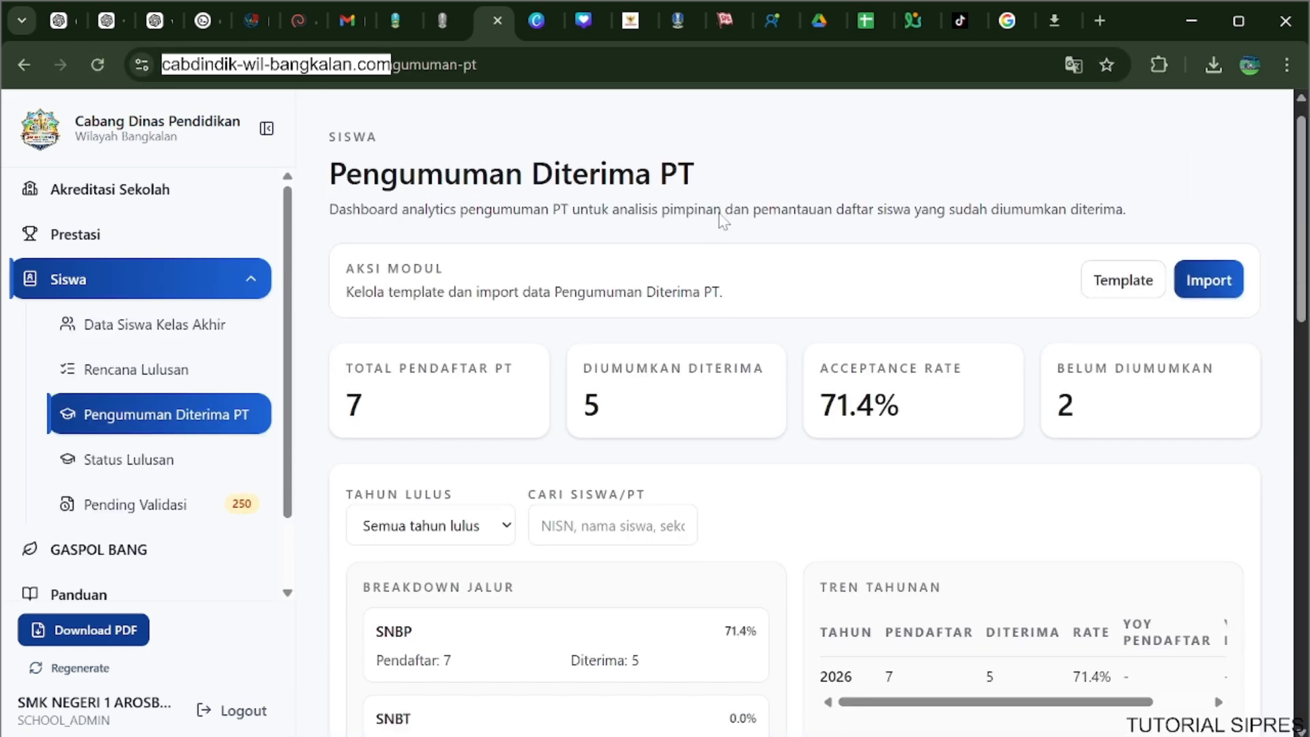
scroll(723, 219, down, 3)
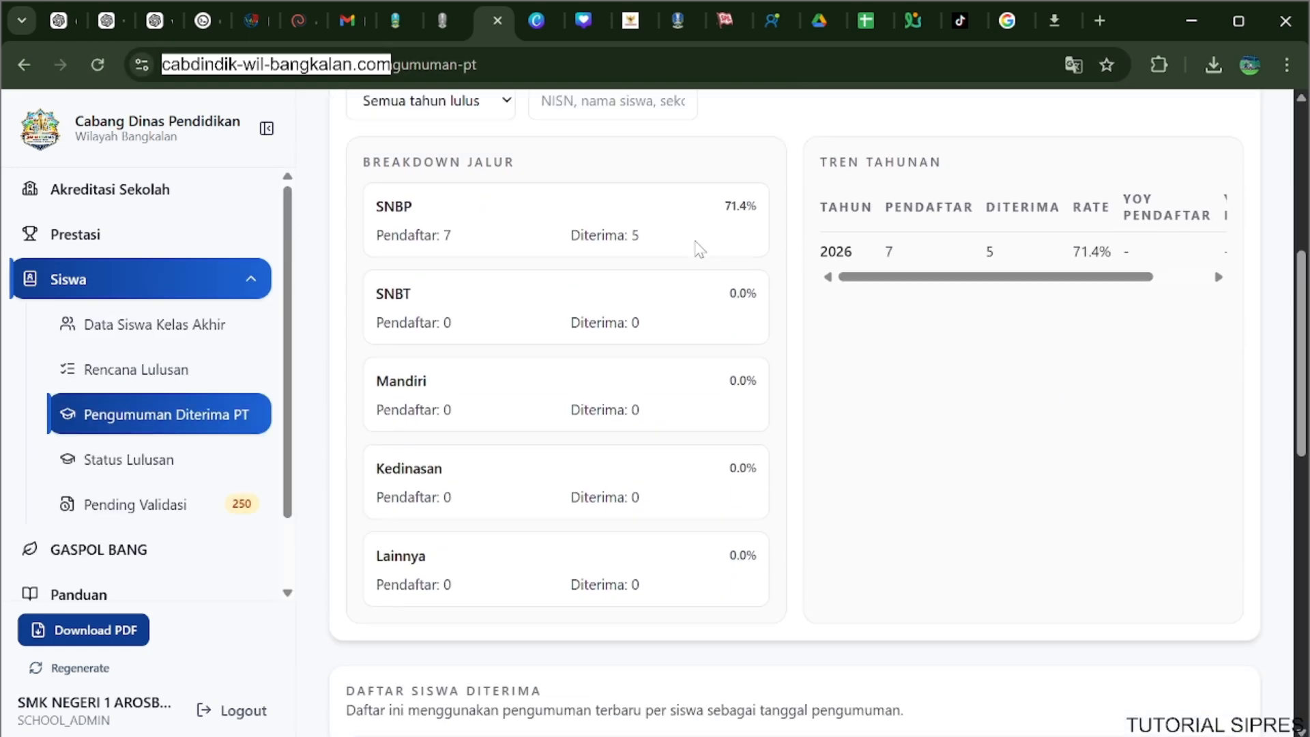
Filter the admission statistics to graduation year 2026 and review the accepted-students list across to its Tanggal Pengumuman column.
scroll(696, 249, up, 2)
scroll(696, 250, up, 3)
scroll(696, 250, down, 3)
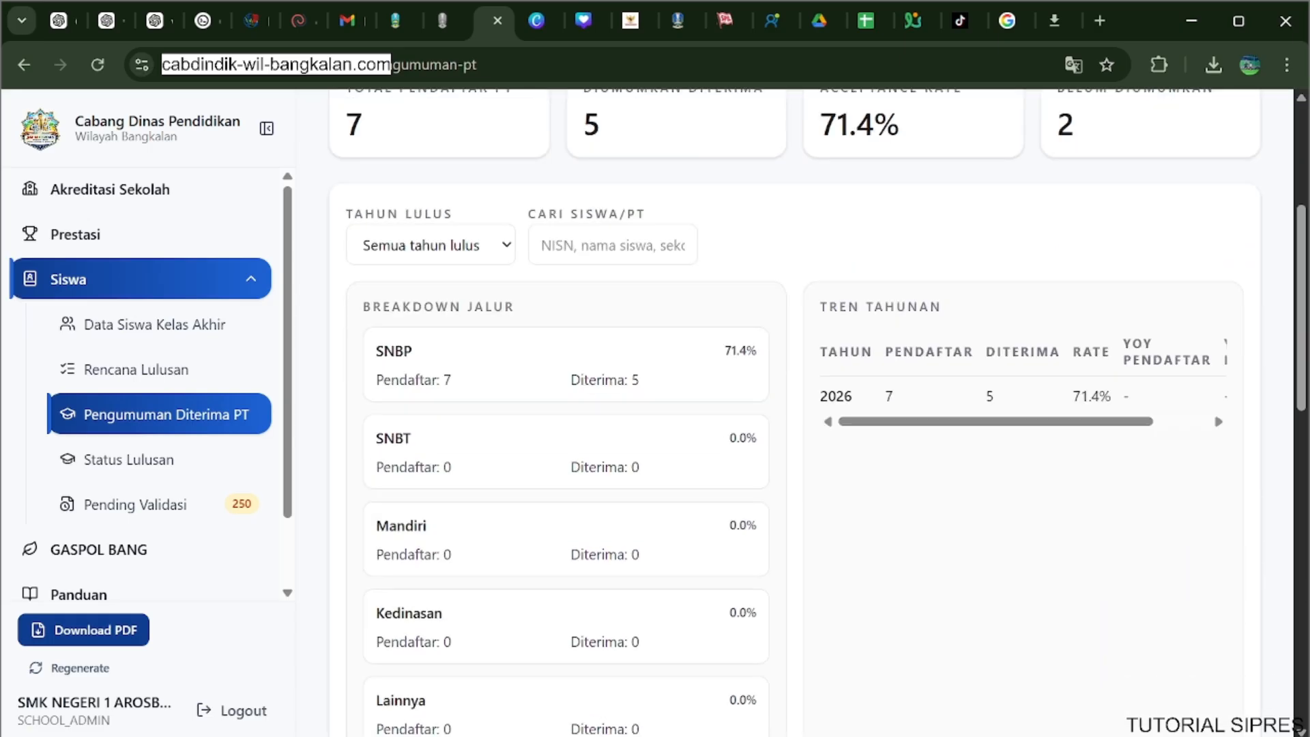
click(469, 262)
click(443, 305)
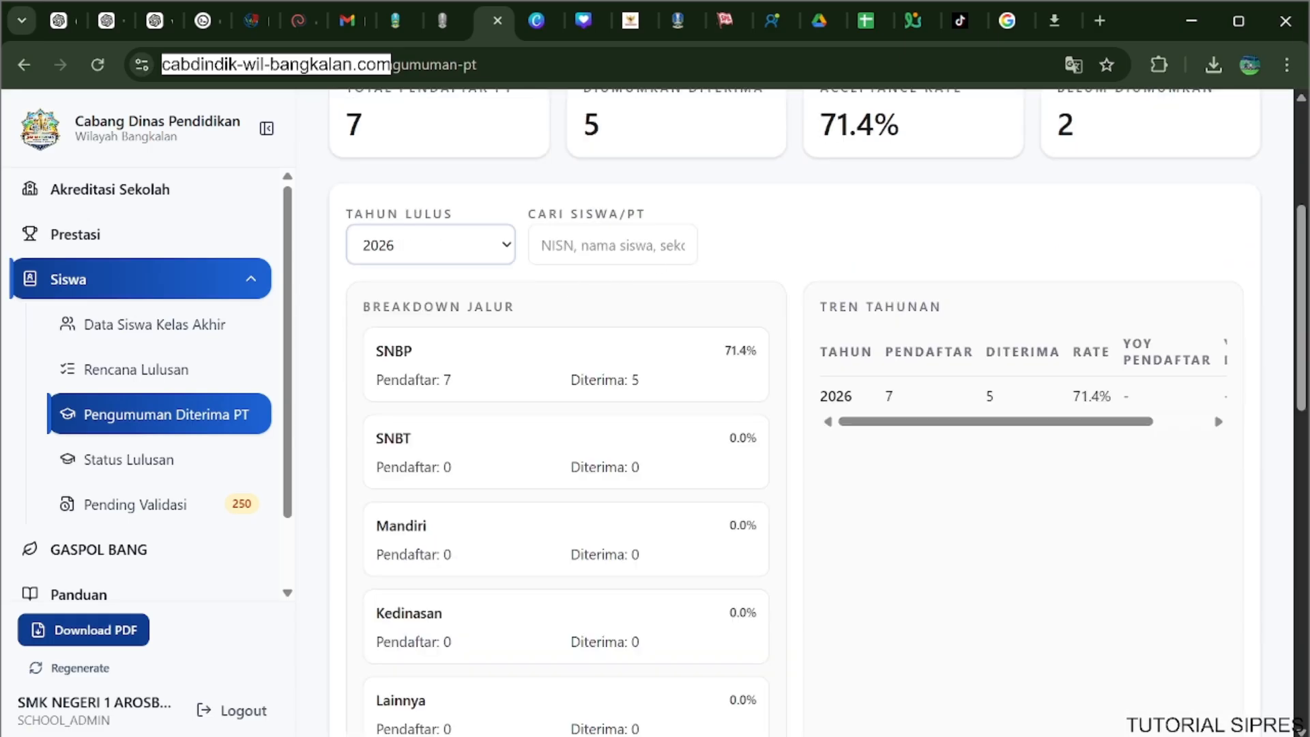
scroll(517, 314, down, 2)
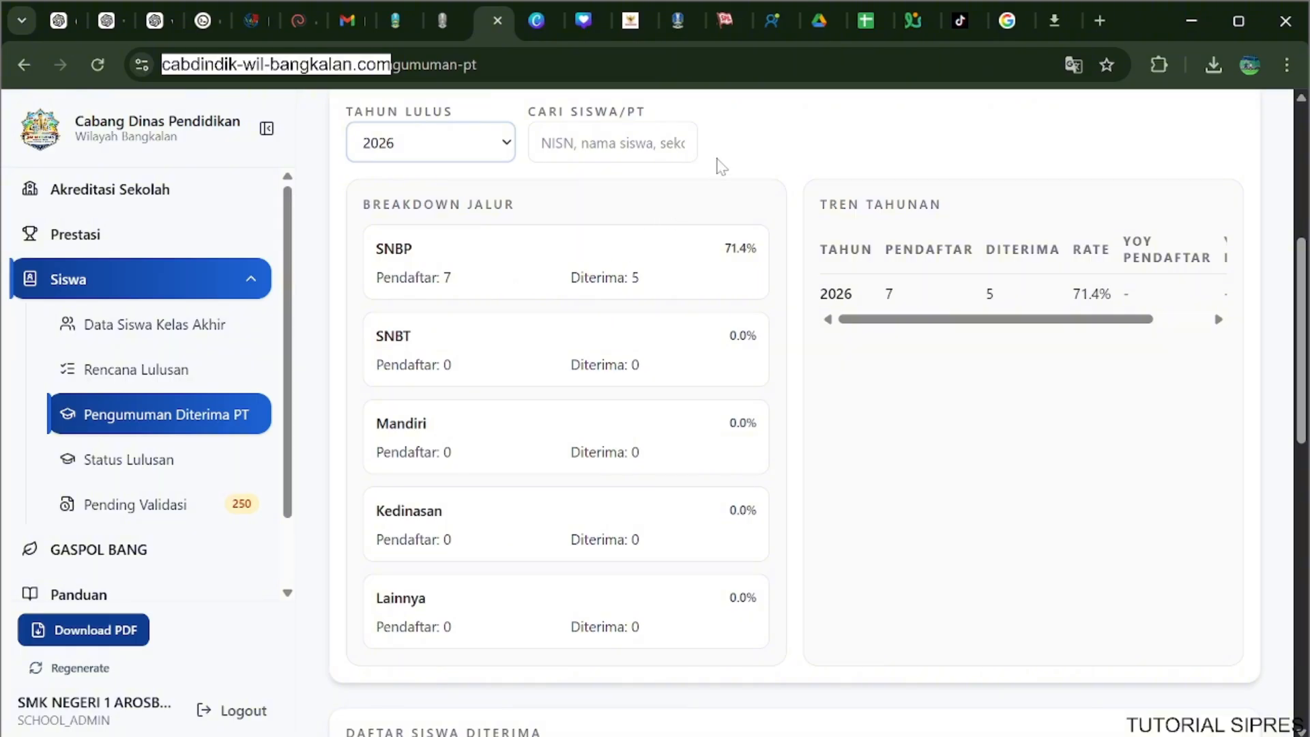
scroll(721, 166, down, 6)
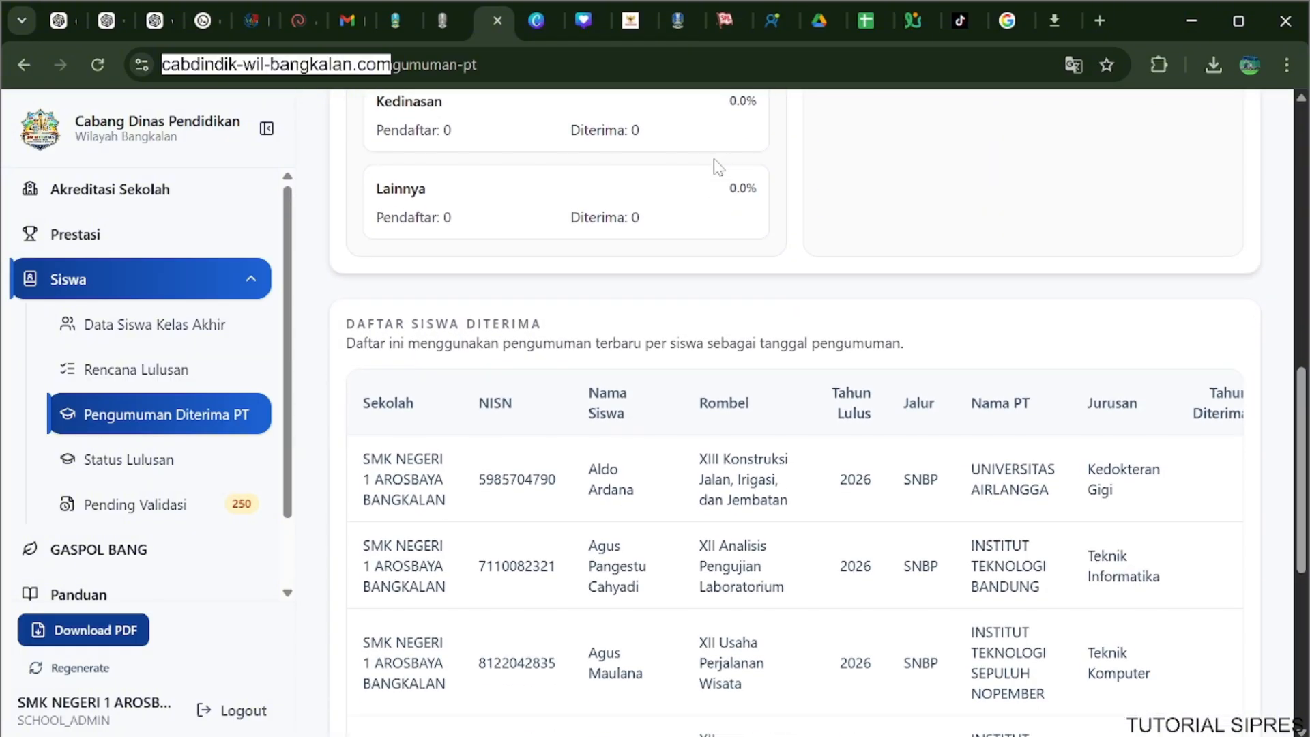
scroll(717, 166, down, 5)
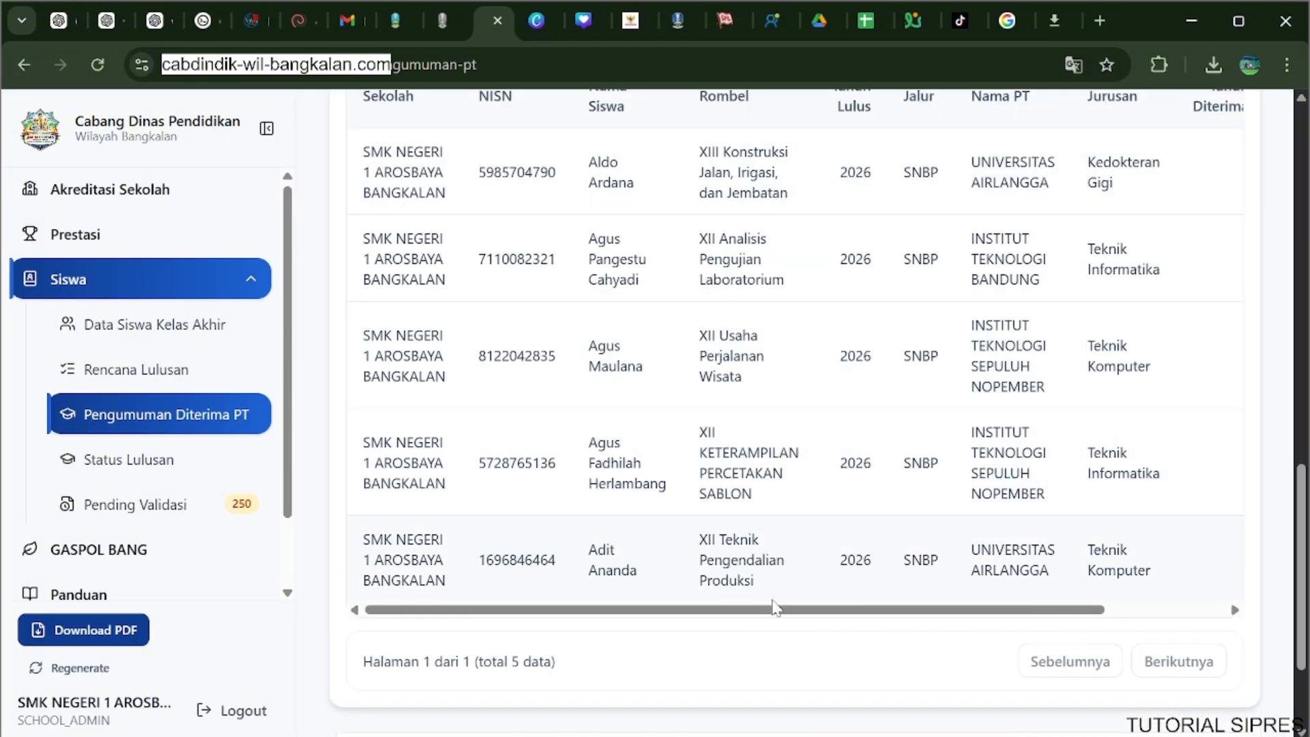
drag(775, 609, 994, 625)
scroll(866, 613, up, 3)
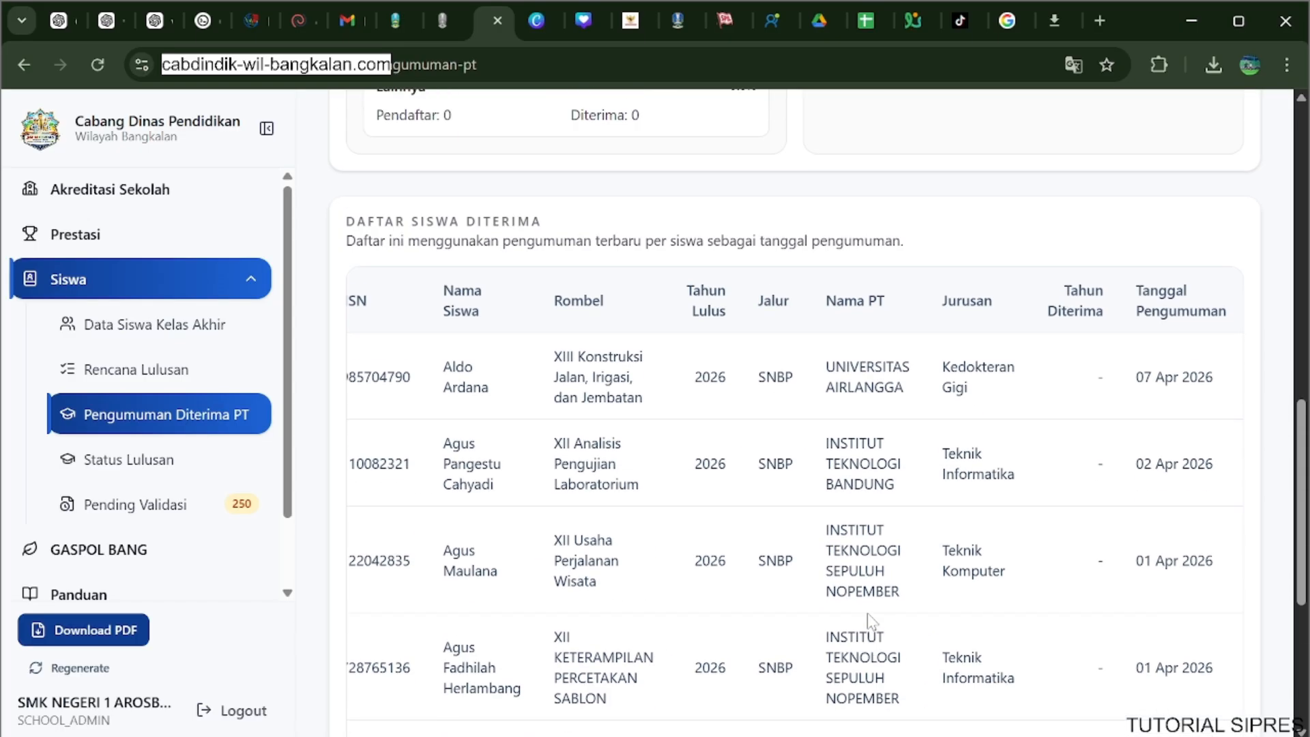
scroll(867, 612, up, 5)
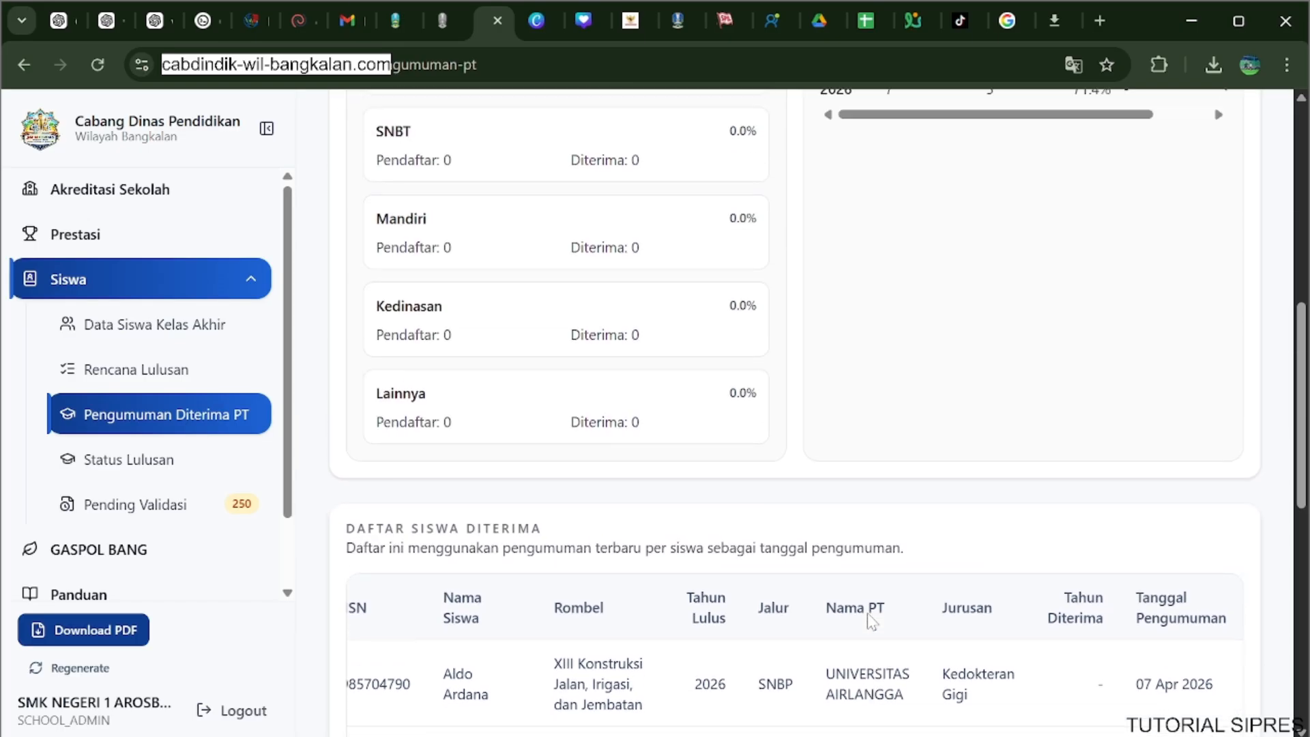
Examine all columns of the Tren Tahunan table, including YoY Pendaftar and YoY Diterima.
scroll(869, 620, up, 6)
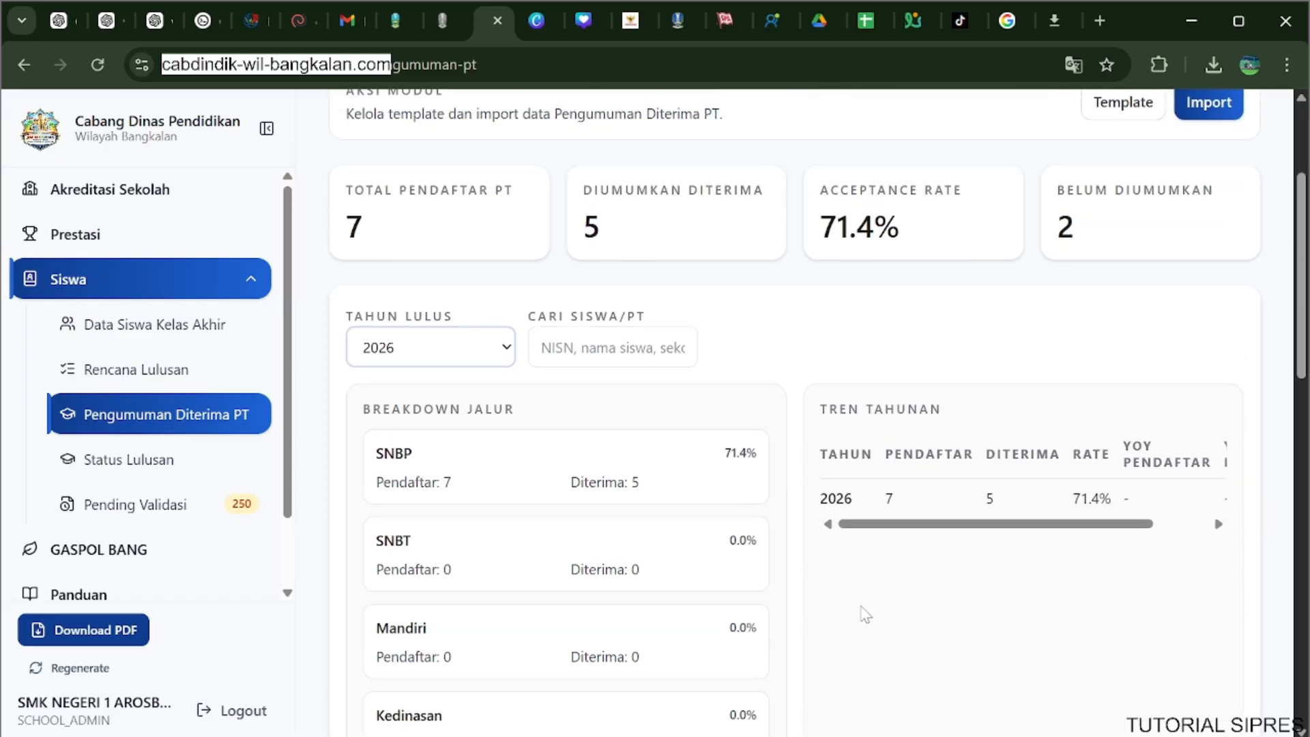
drag(965, 528, 926, 529)
drag(945, 525, 1023, 529)
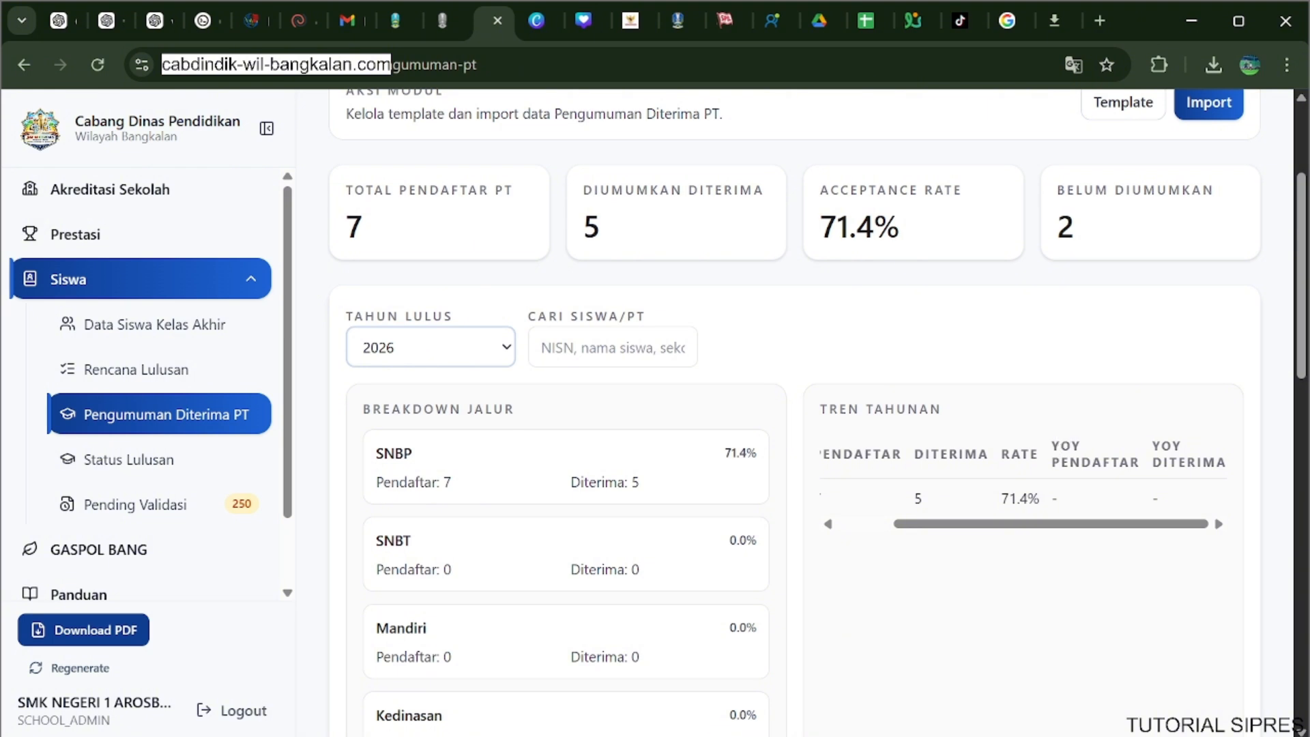
drag(1132, 524, 968, 542)
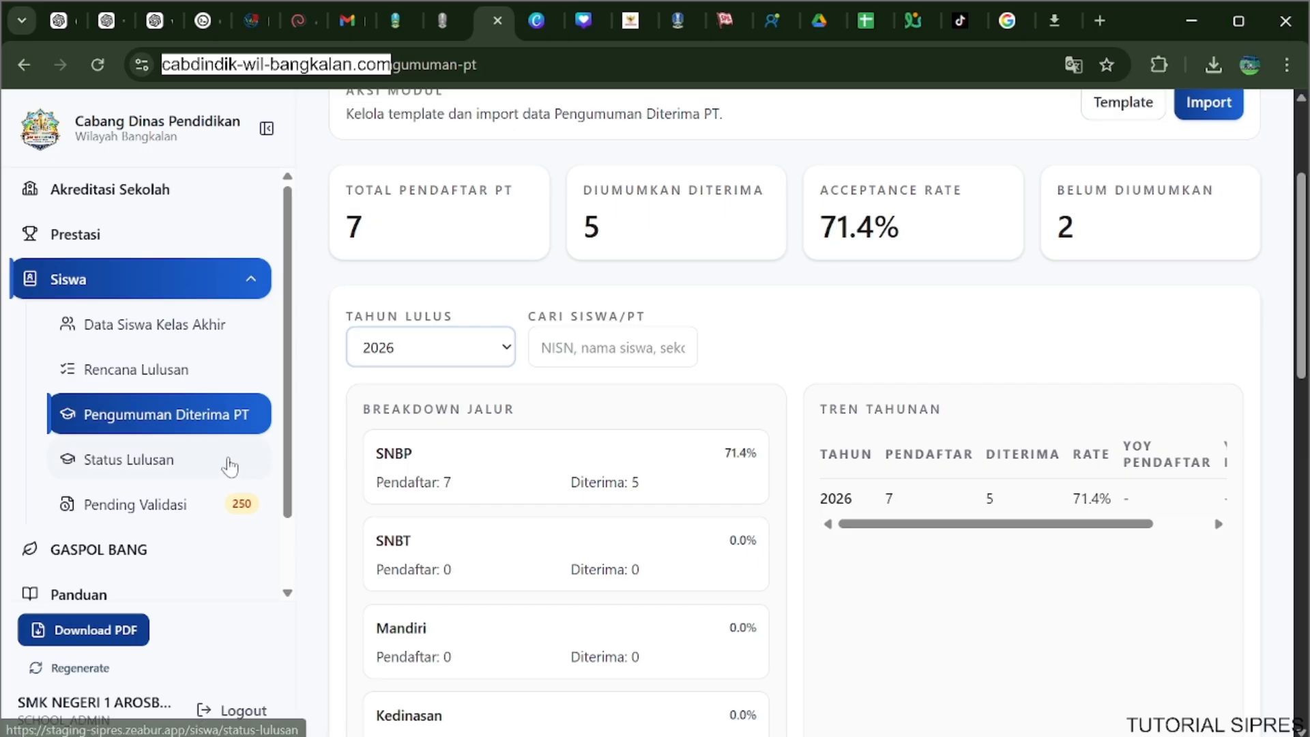
Review the 2026 summary figures, path breakdown and Daftar Siswa Diterima from its first columns to the end of the page.
scroll(310, 444, up, 1)
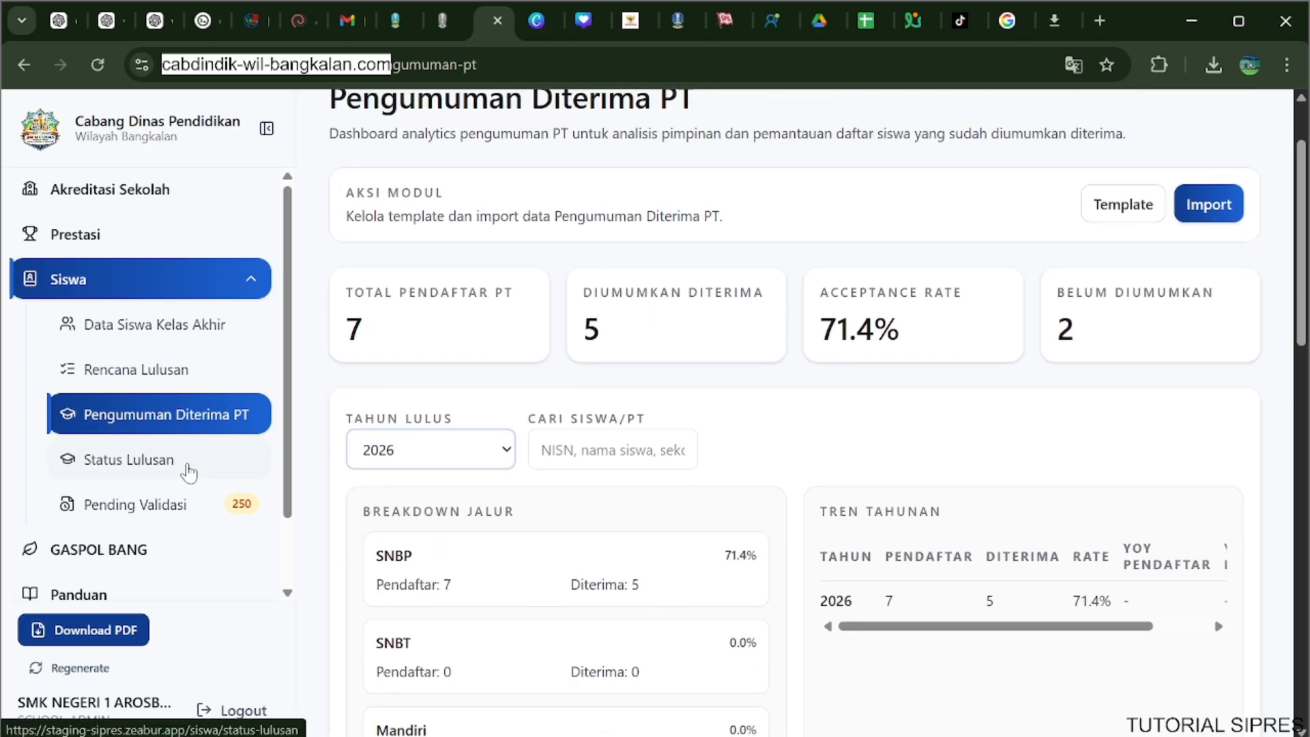
scroll(456, 473, down, 10)
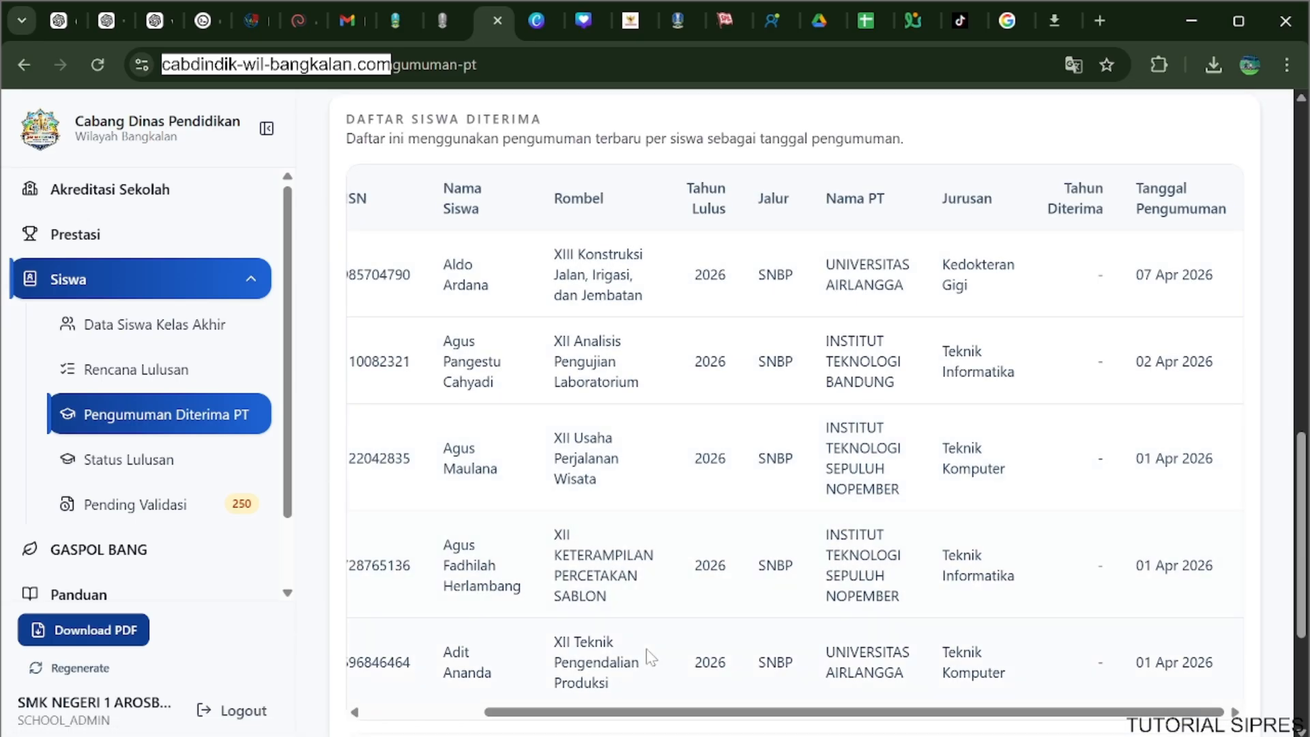
drag(640, 711, 452, 709)
scroll(470, 661, up, 3)
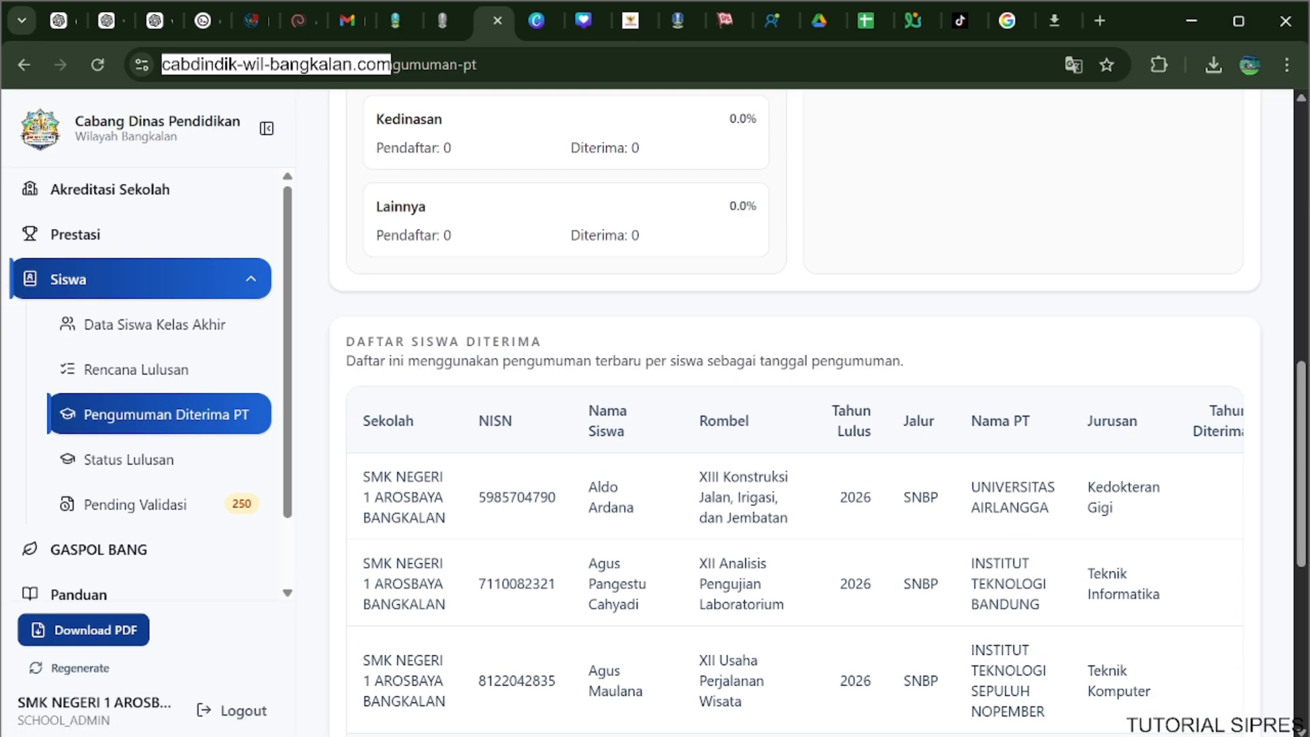
scroll(818, 410, up, 10)
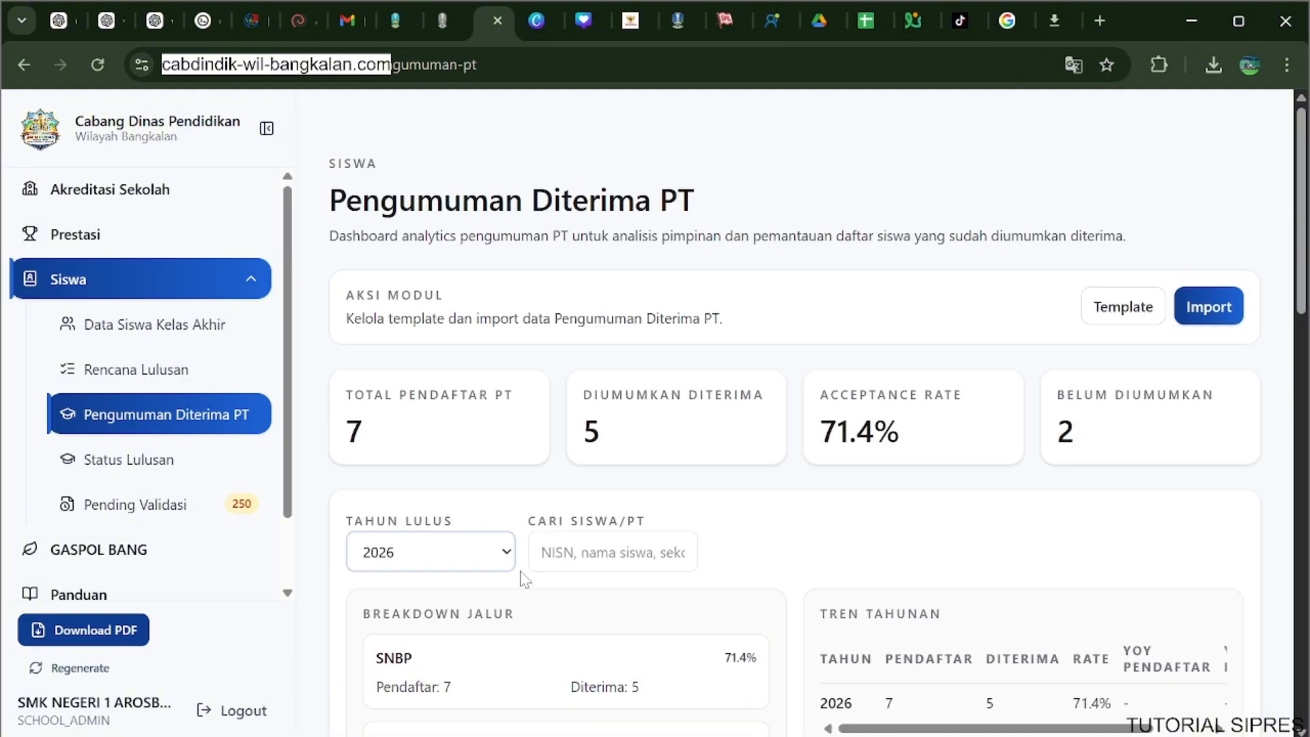
scroll(495, 476, down, 15)
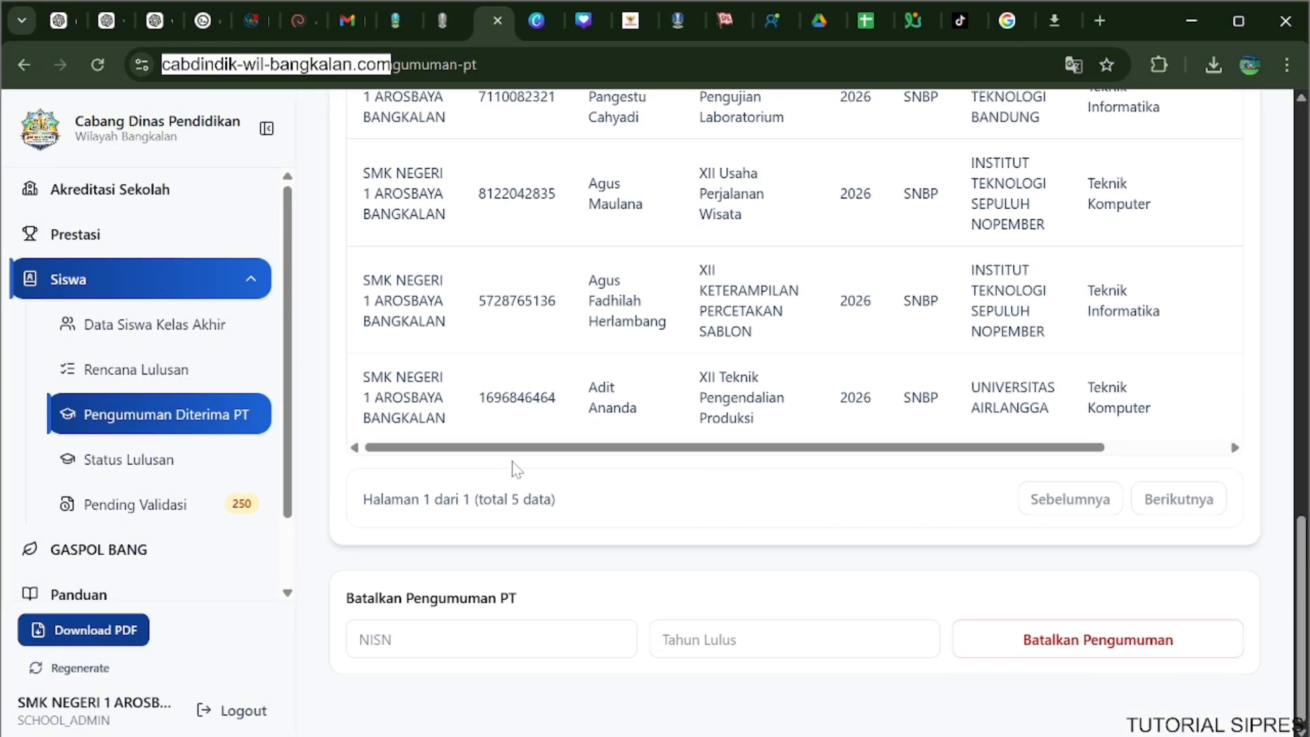
scroll(517, 469, up, 15)
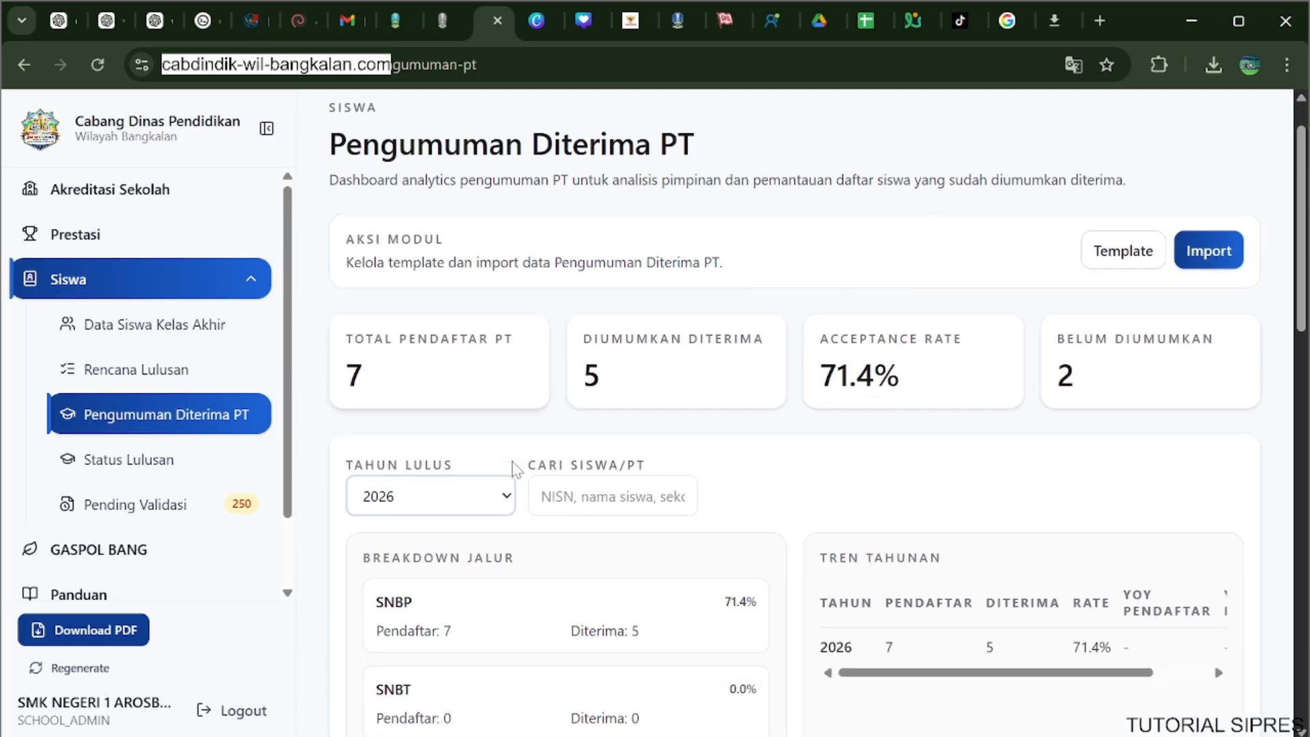
scroll(516, 469, down, 8)
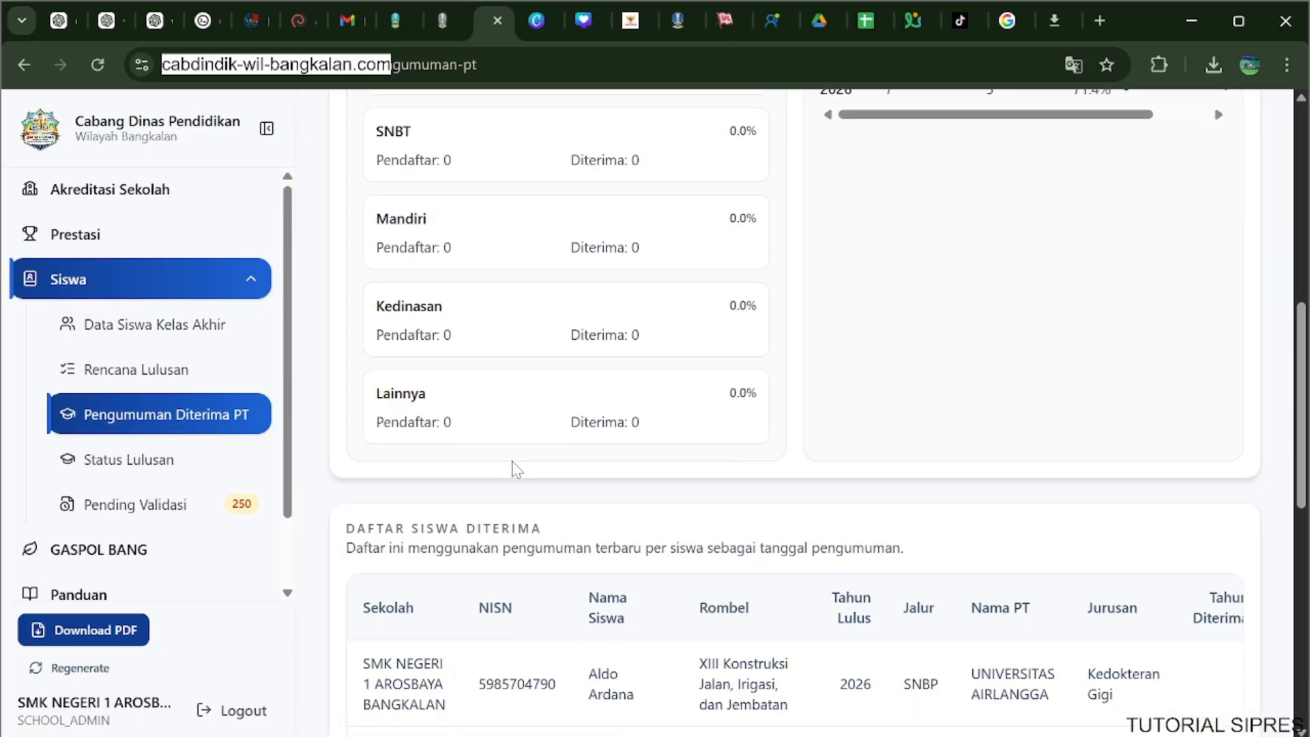
scroll(517, 469, down, 6)
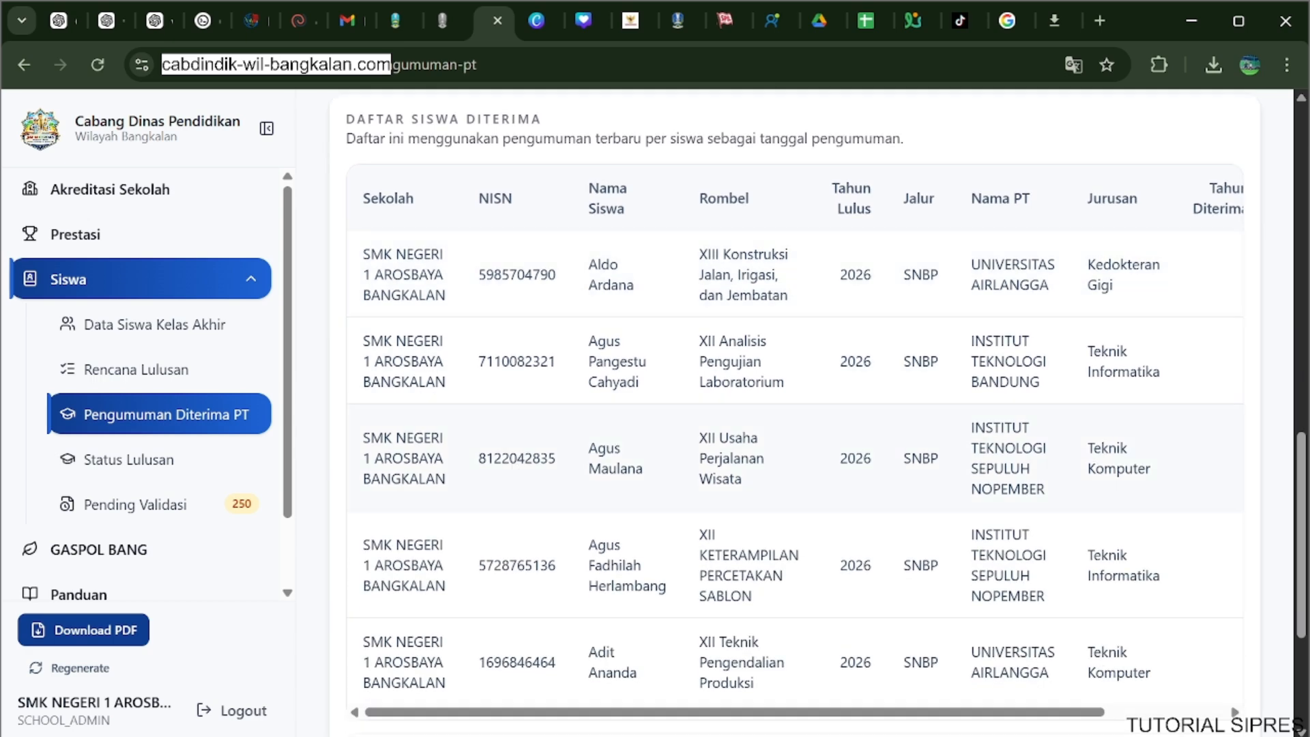
scroll(516, 469, up, 6)
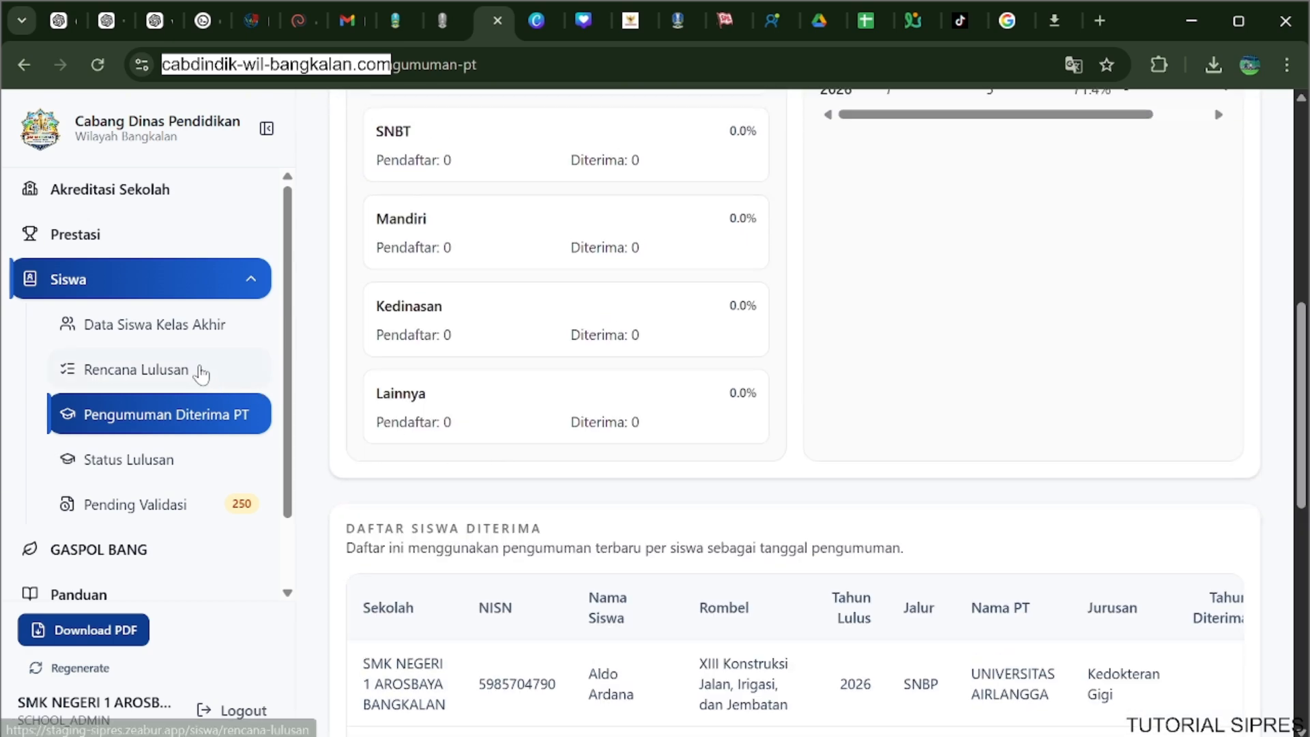
Check the Pendaftaran PT list in Rencana Lulusan and return to Pengumuman Diterima PT.
click(196, 369)
scroll(953, 468, down, 5)
scroll(953, 468, down, 4)
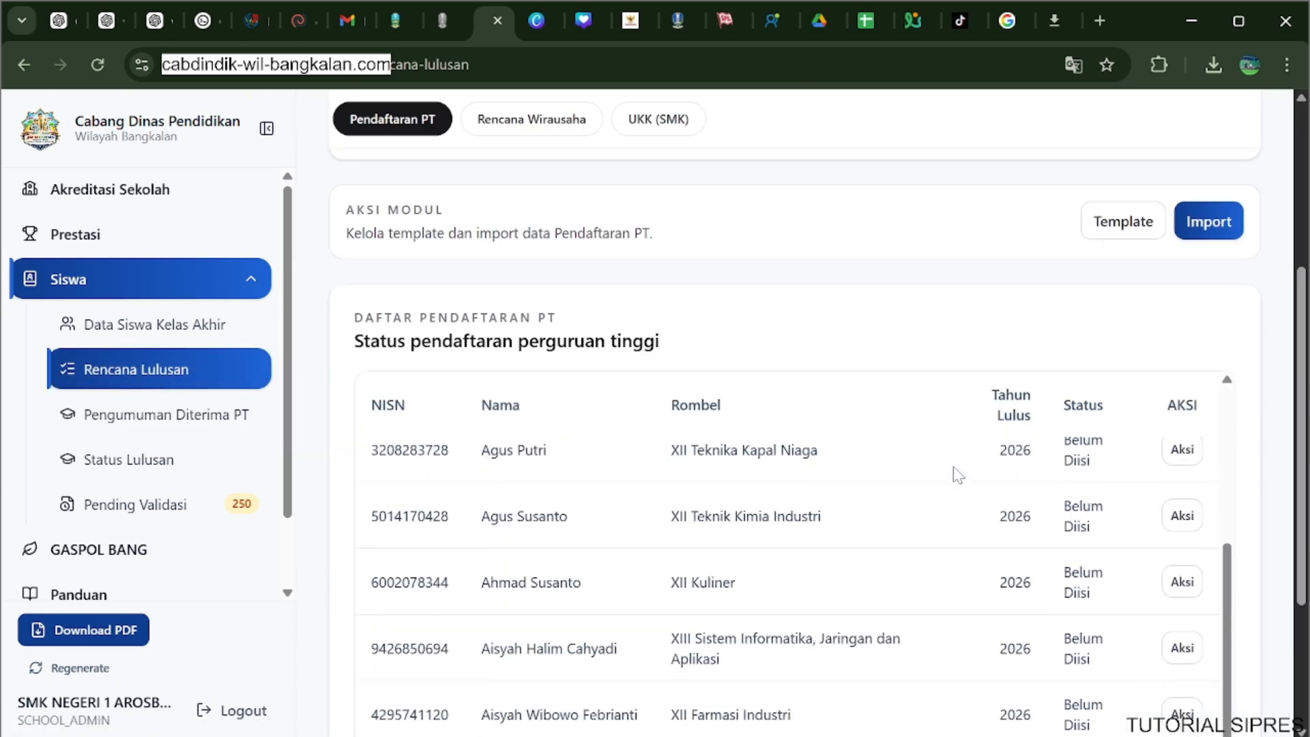
scroll(956, 471, up, 3)
scroll(958, 476, up, 1)
click(198, 417)
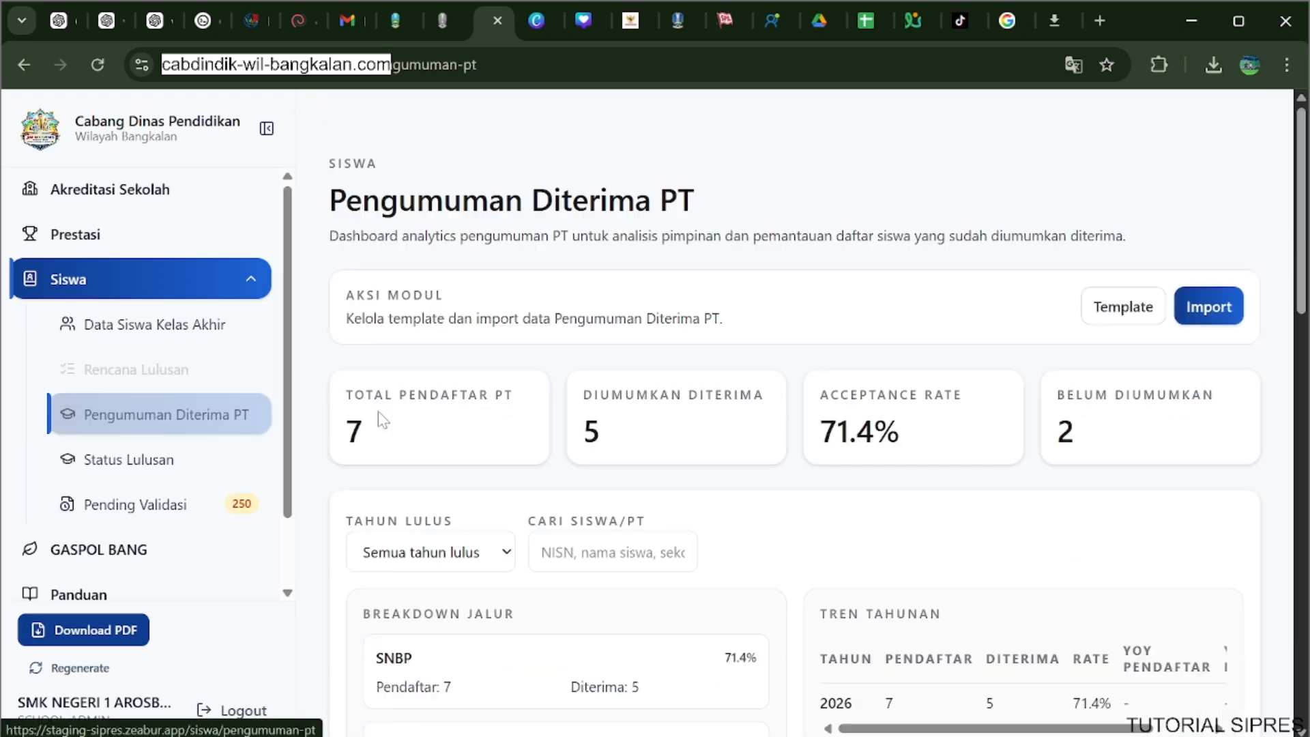
Copy the NISN of the first student in Daftar Siswa Diterima and search for that student in Rencana Lulusan.
scroll(679, 429, down, 12)
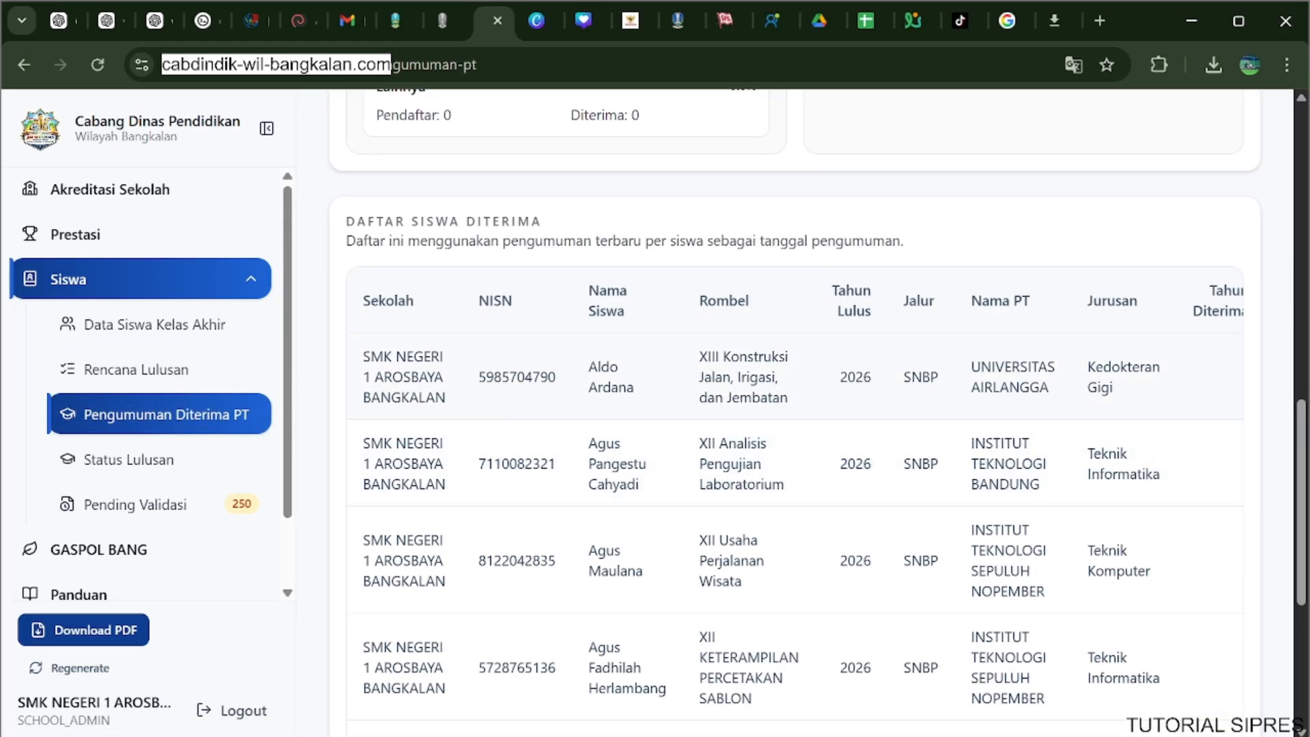
drag(477, 382, 560, 392)
key(ctrl+c)
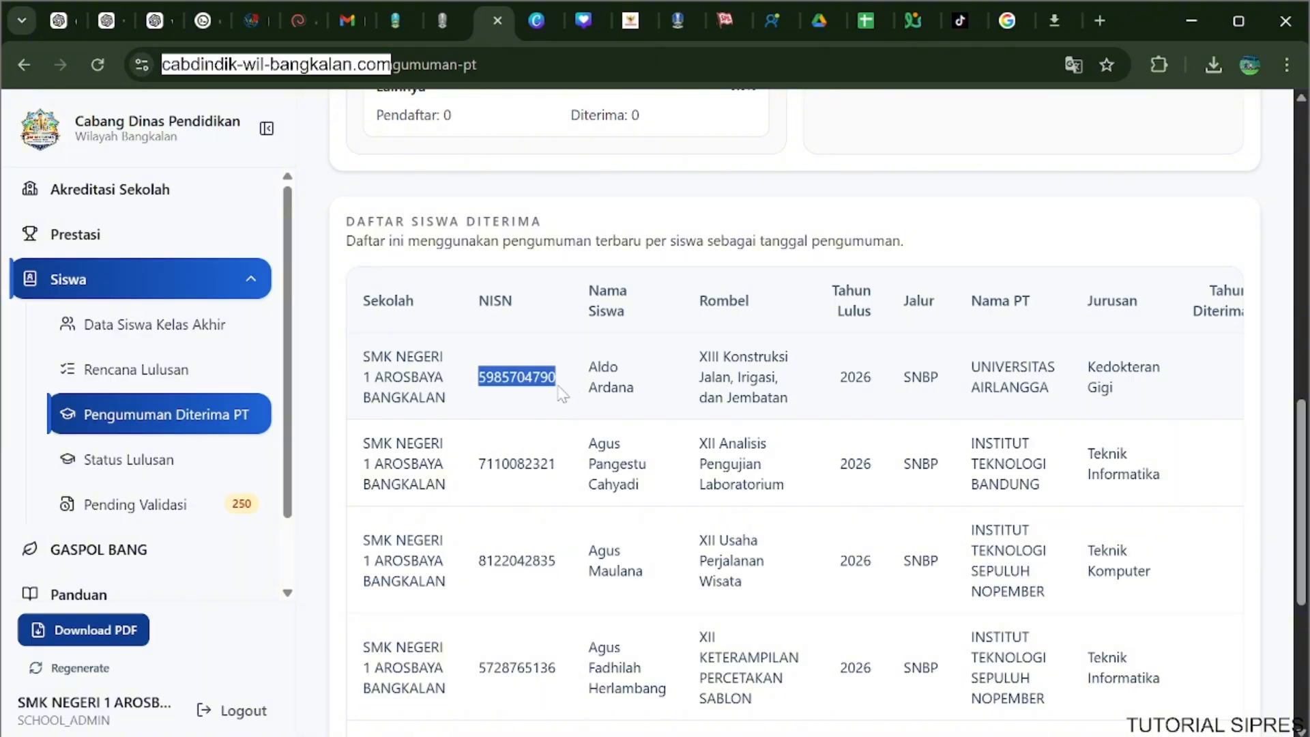
click(164, 374)
click(437, 422)
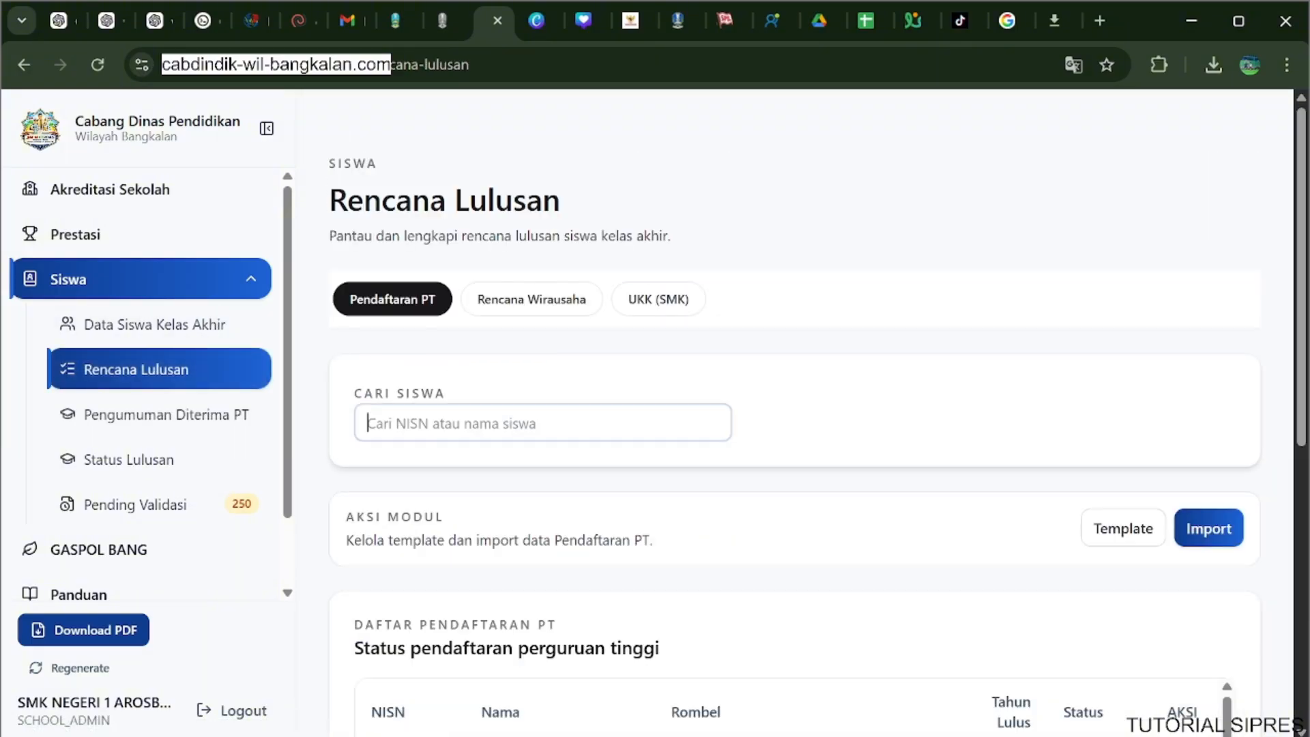
key(ctrl+v)
scroll(696, 468, down, 3)
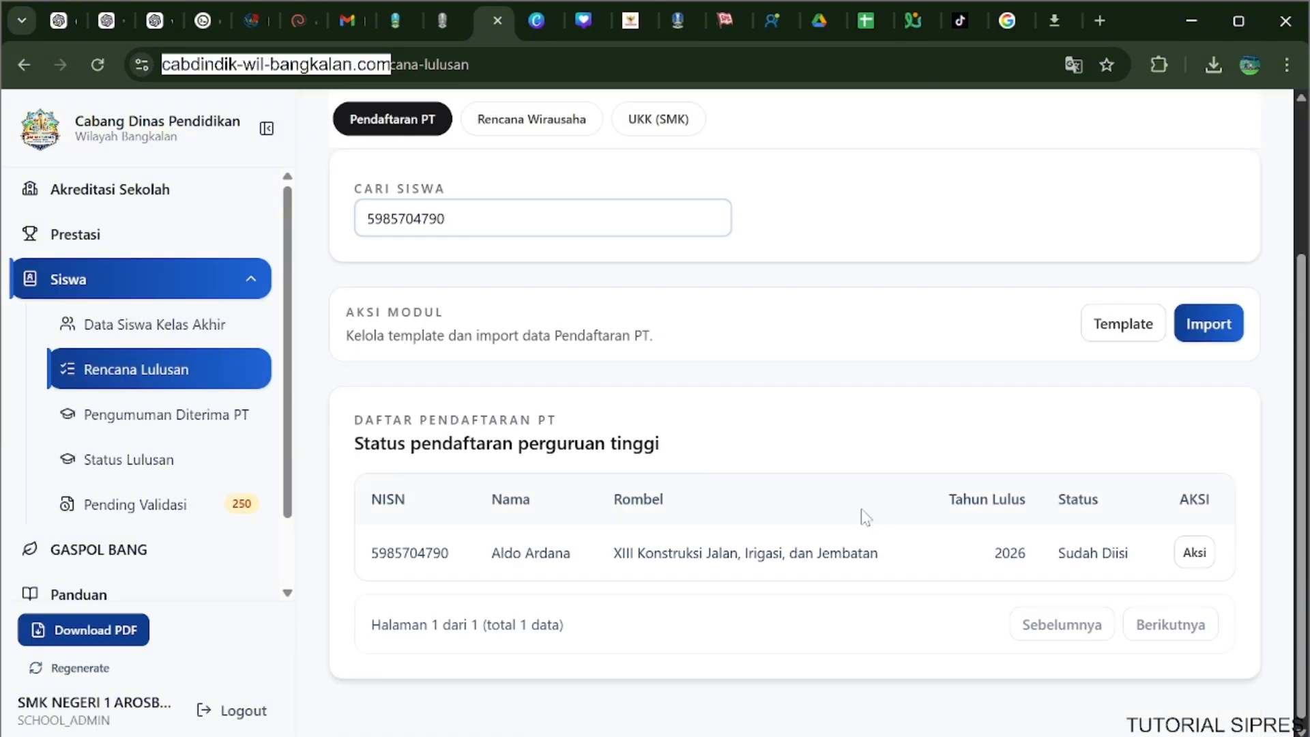
Open the found student's Pendaftaran Perguruan Tinggi form for management and choose the Mandiri path.
click(1189, 556)
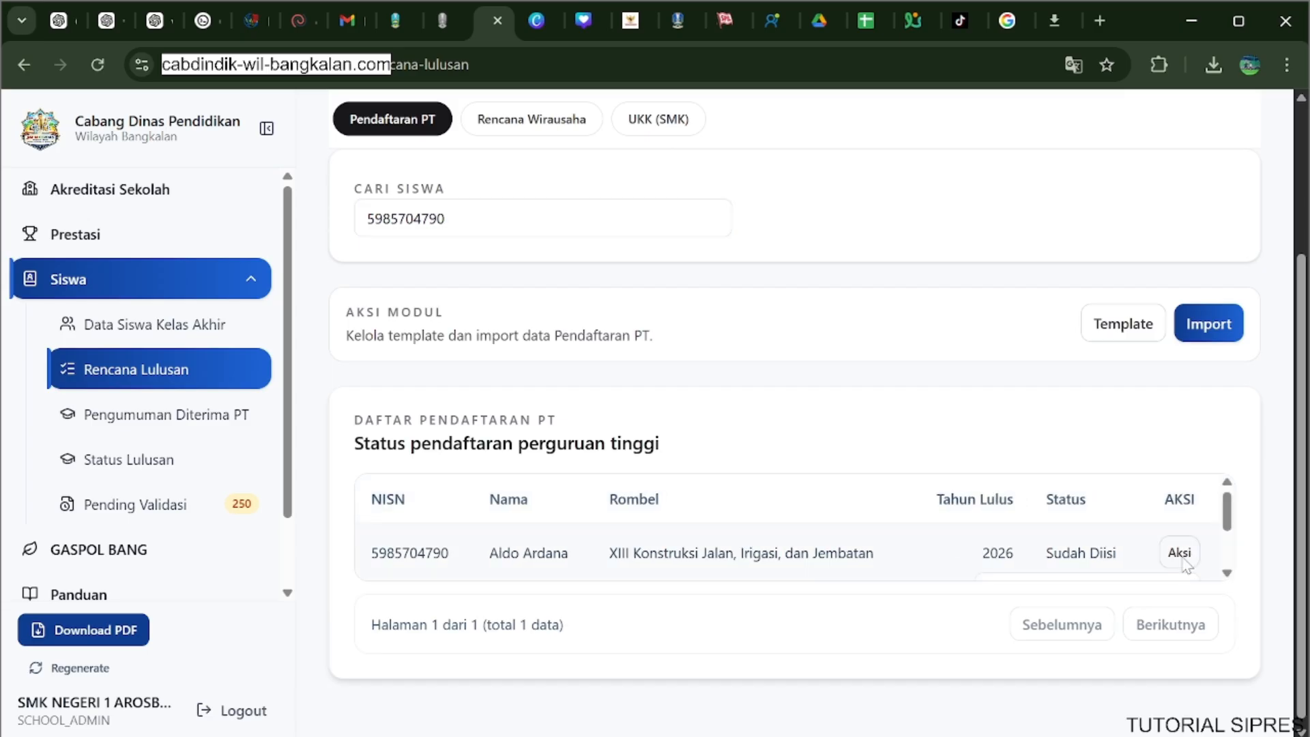
scroll(1150, 577, down, 2)
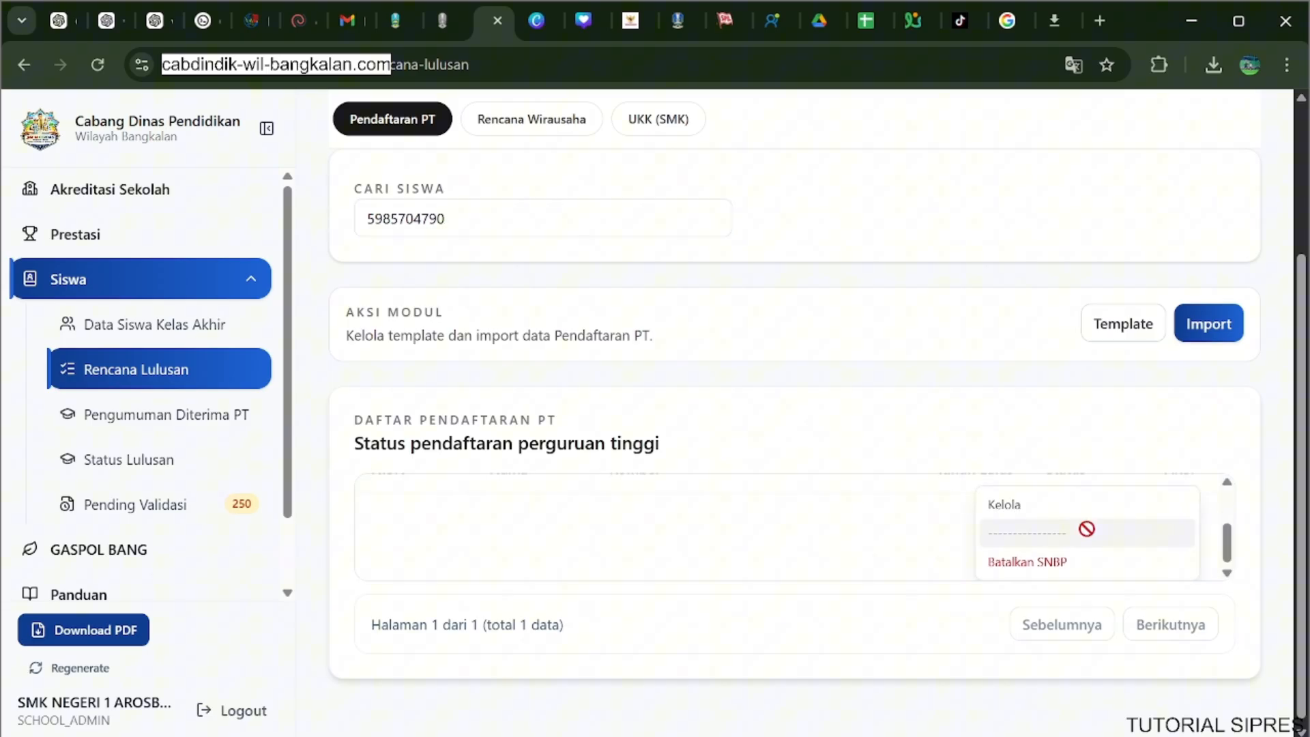
click(1050, 514)
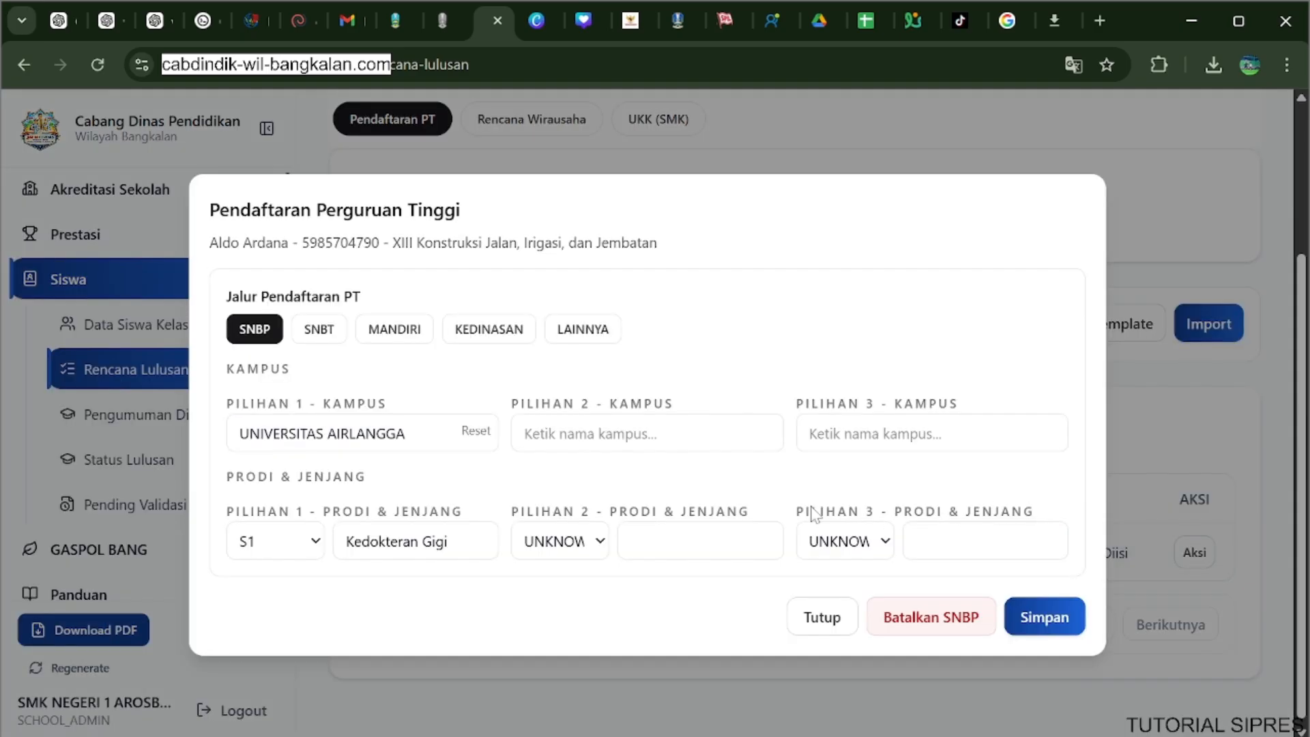
click(395, 330)
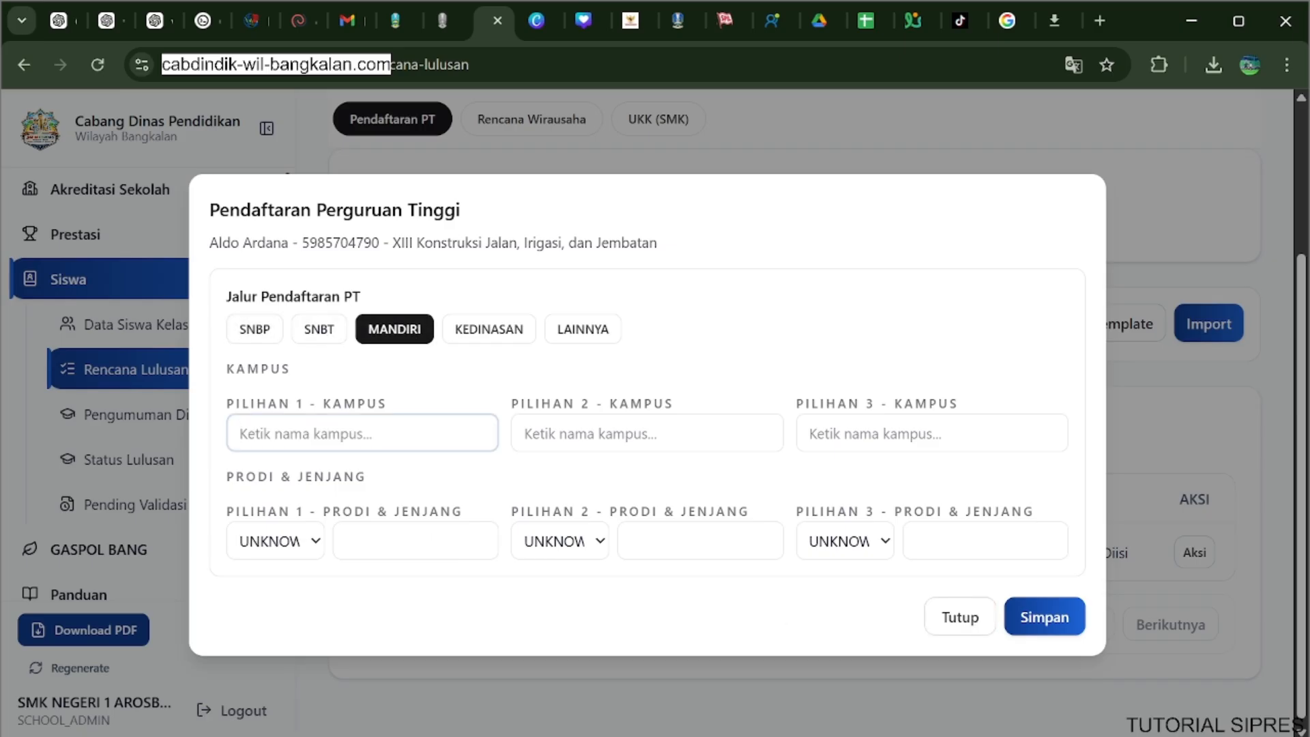
Fill in the first Mandiri choice with campus UNIVERSITAS AIRLANGGA, level S1 and study program Kedokteran.
text(airlang)
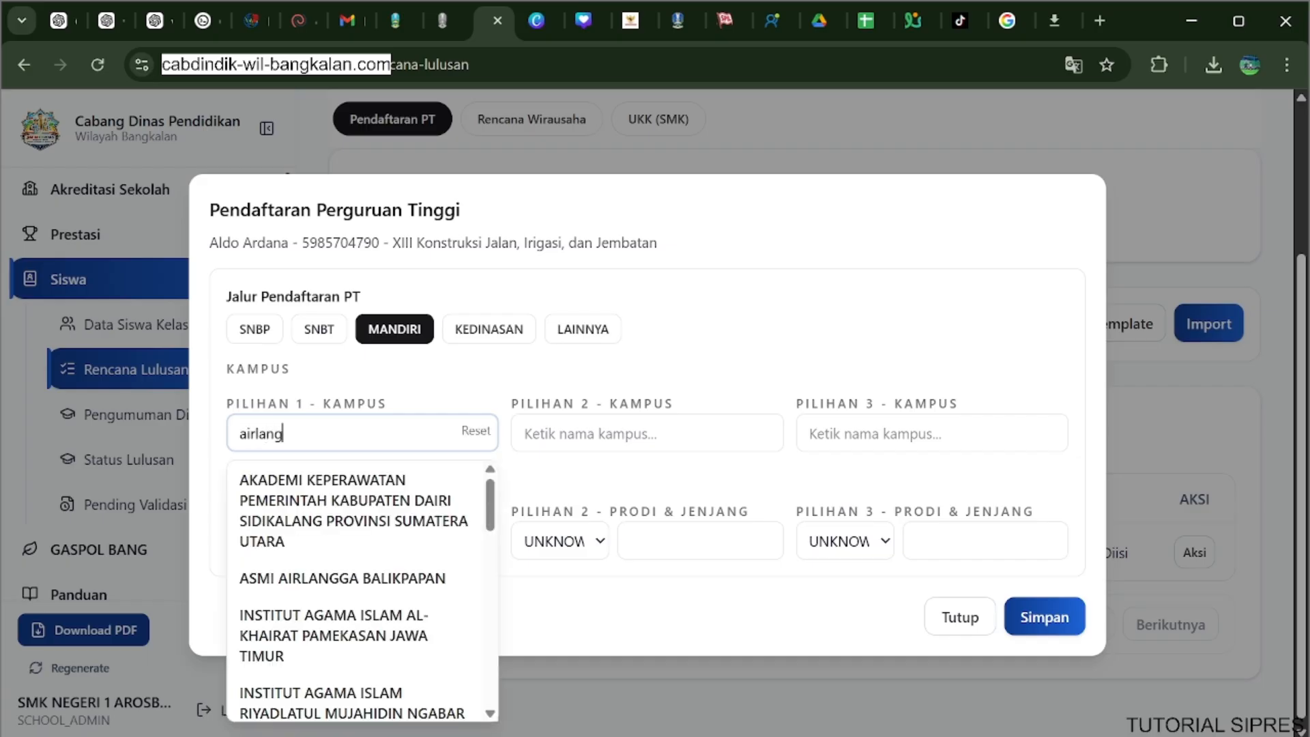
click(389, 514)
click(276, 542)
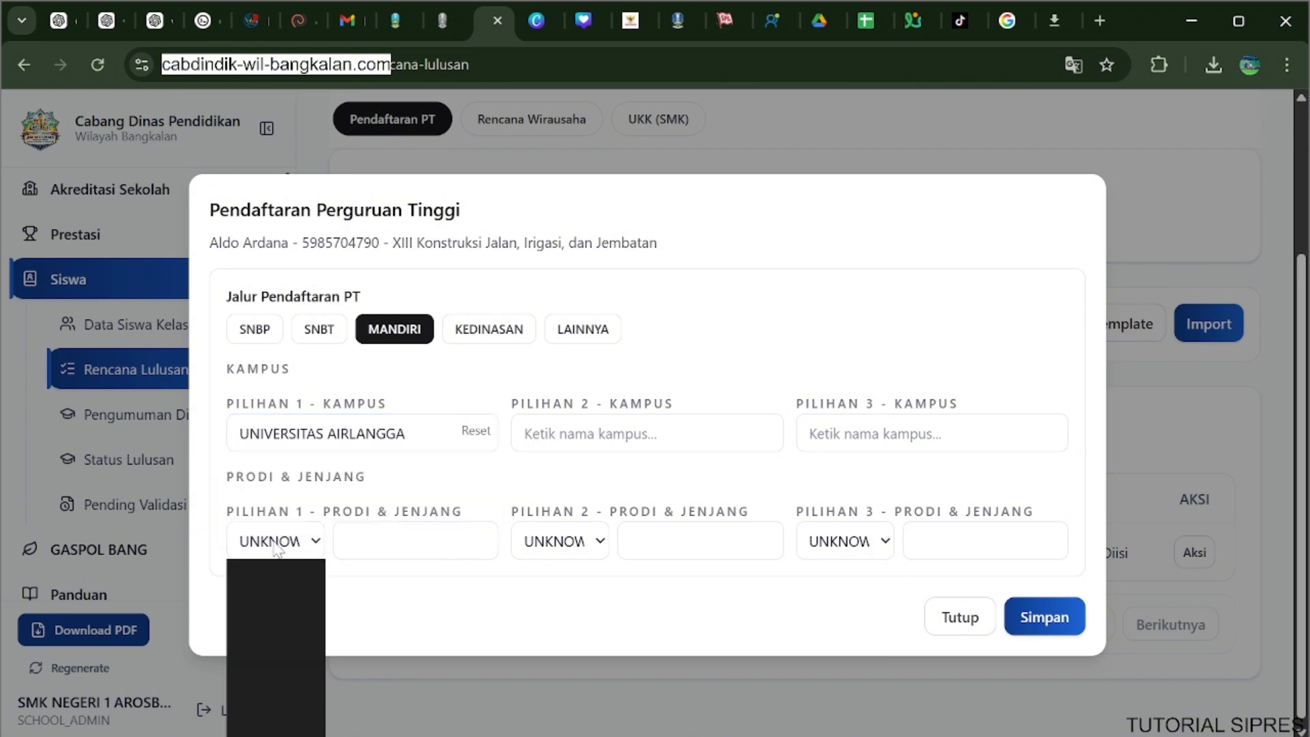
click(266, 682)
click(409, 542)
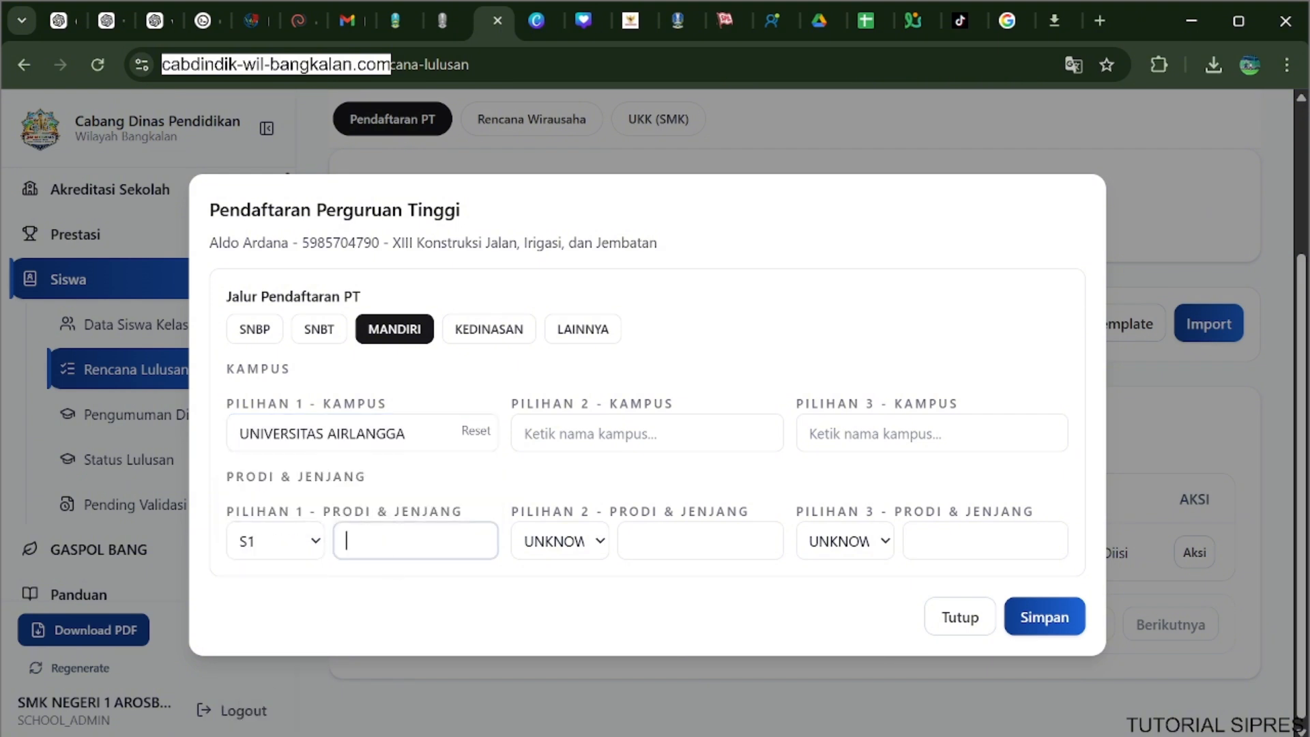
text(Kedokterak)
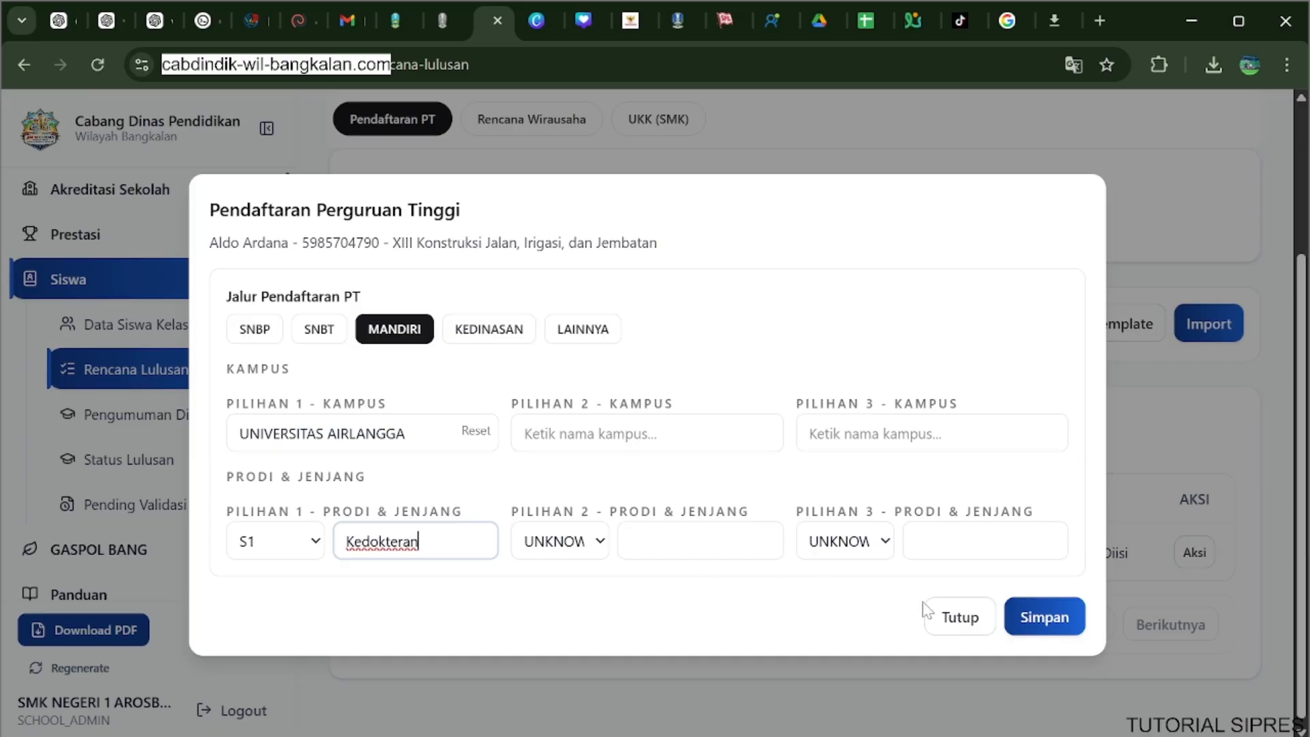
Save the student's Mandiri registration, close the form and go back to Pengumuman Diterima PT.
click(1035, 617)
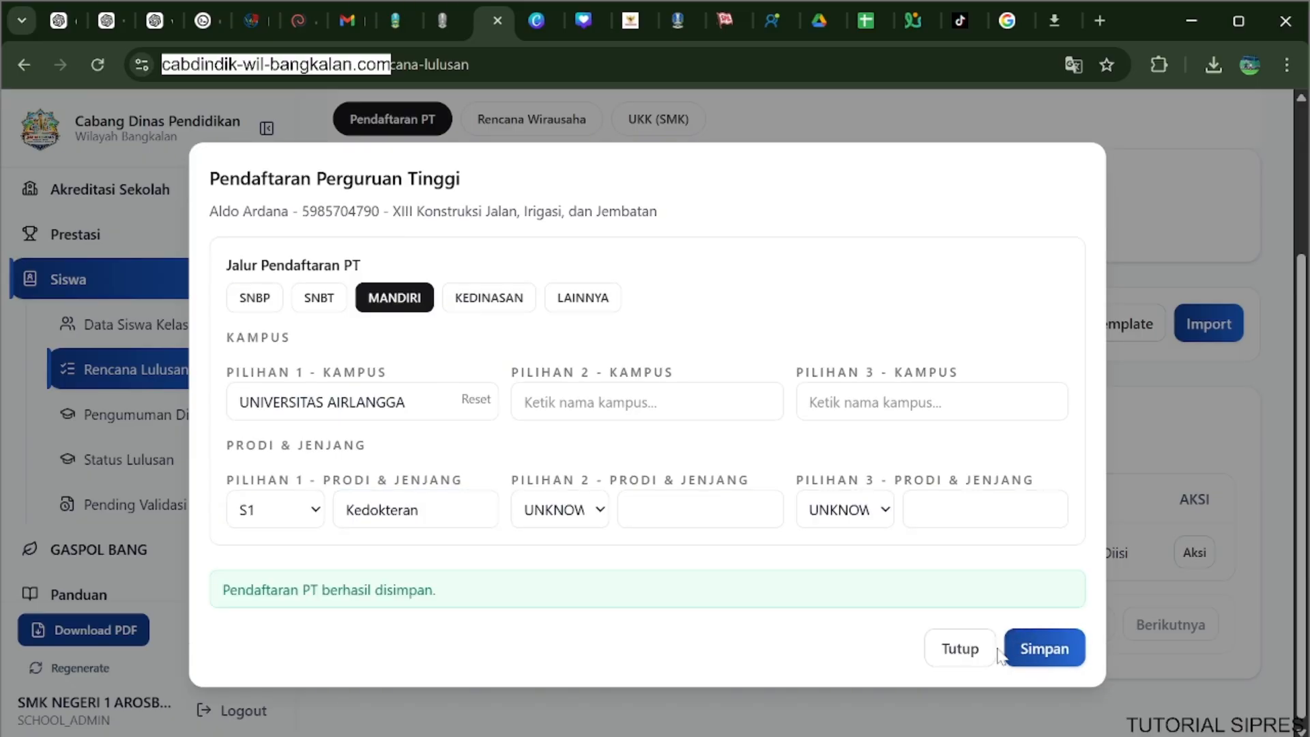
click(957, 654)
click(225, 421)
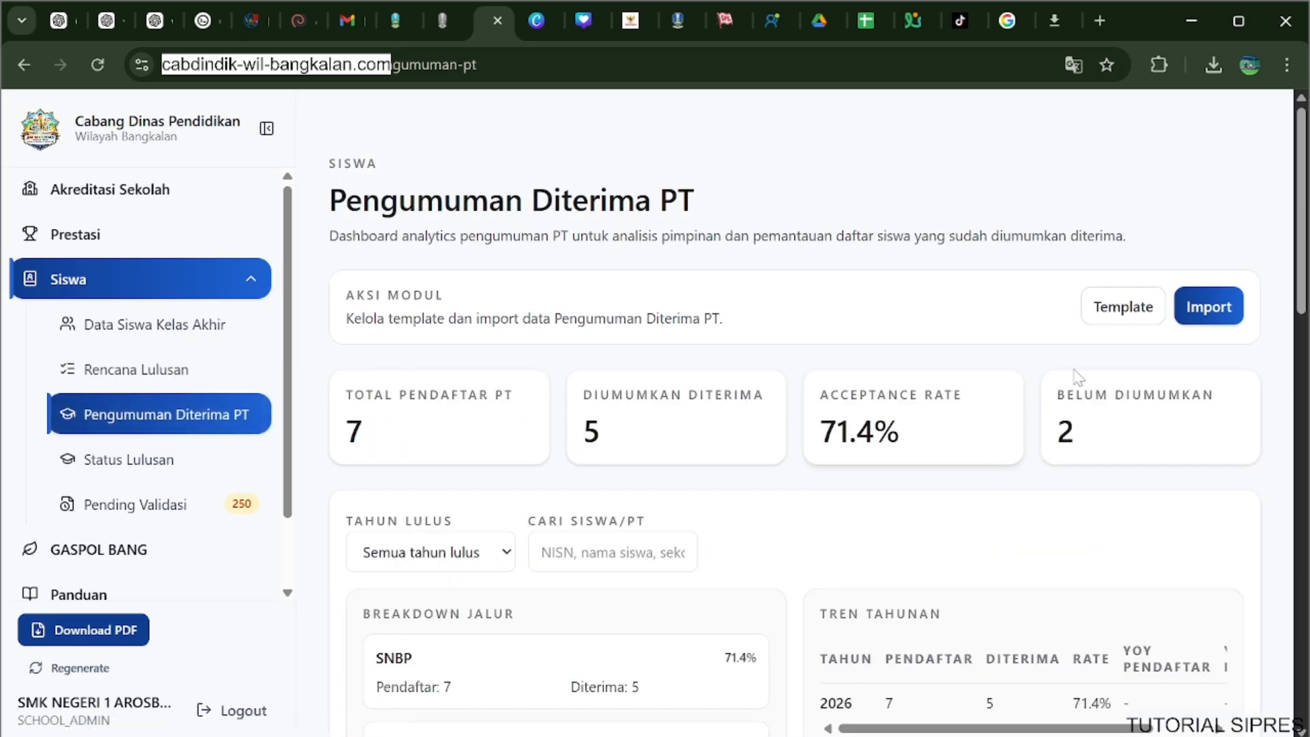
Download the Pengumuman Diterima PT template and open template-pengumuman-diterima-pt (20).xlsx in Excel with editing enabled.
click(1136, 317)
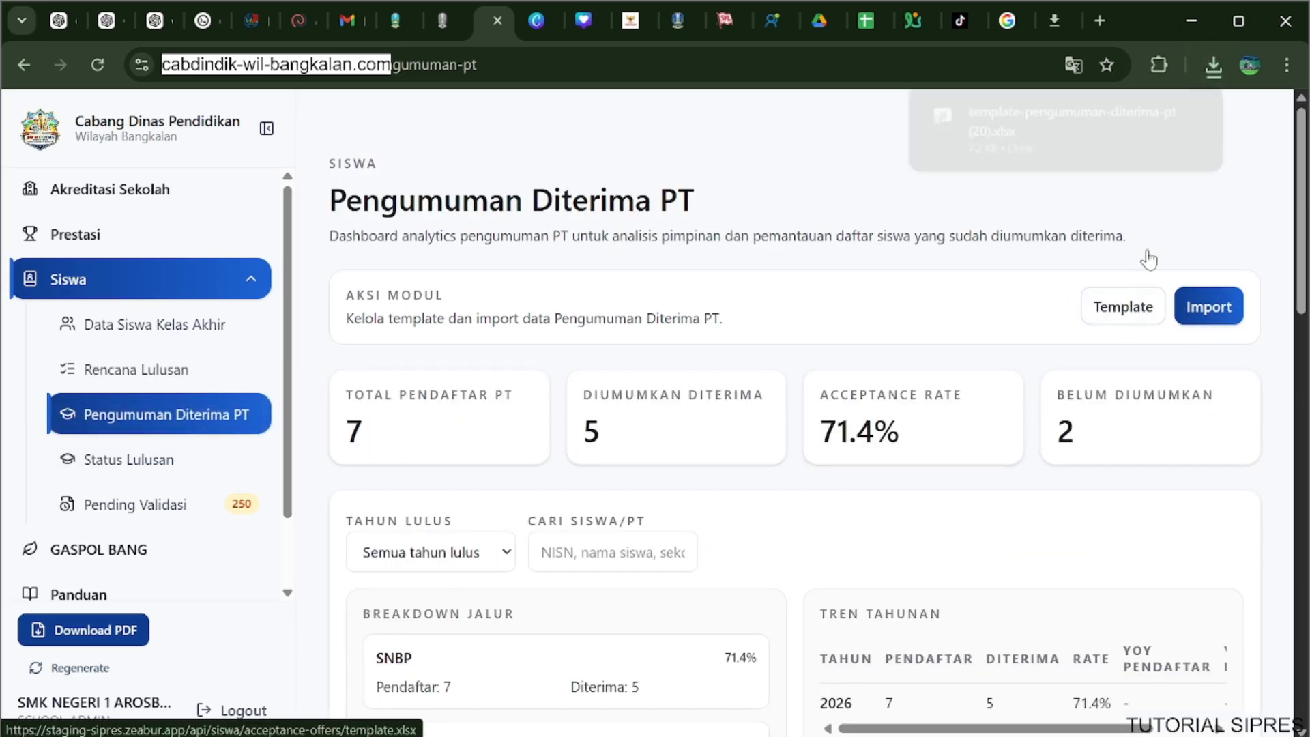
right_click(966, 259)
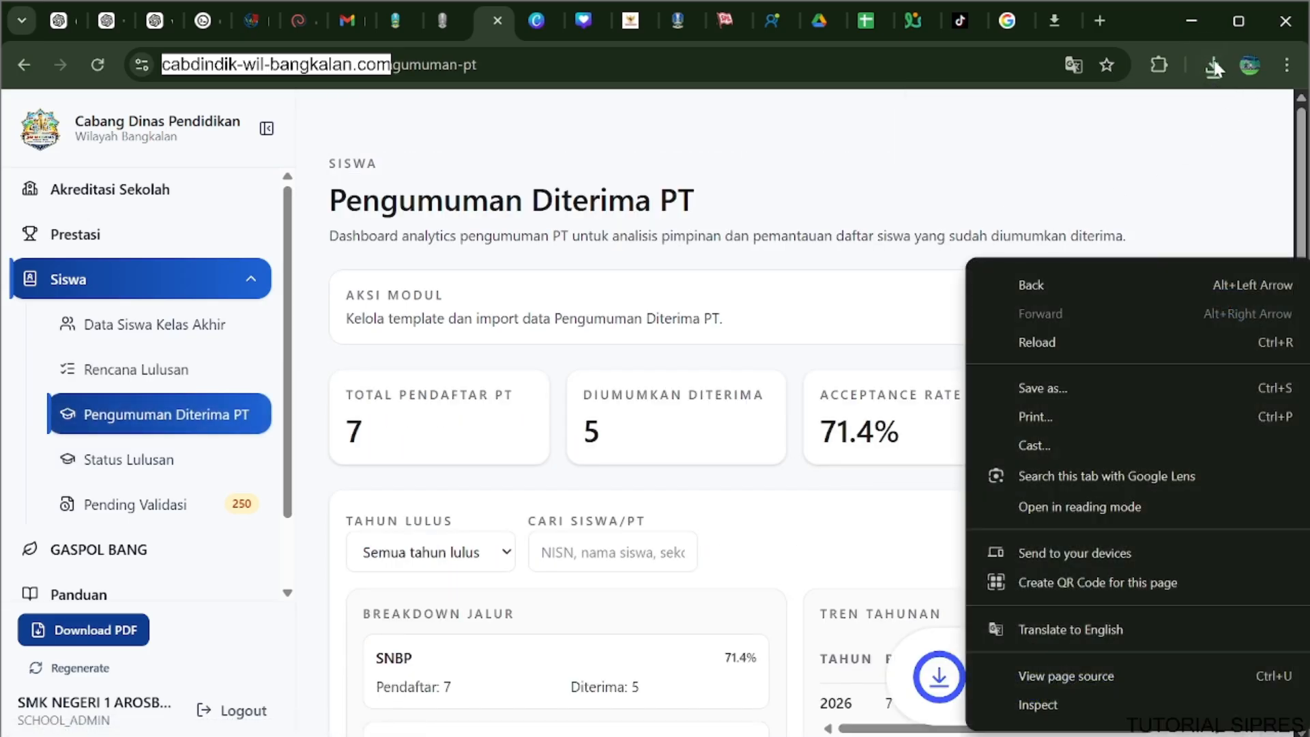
click(1214, 65)
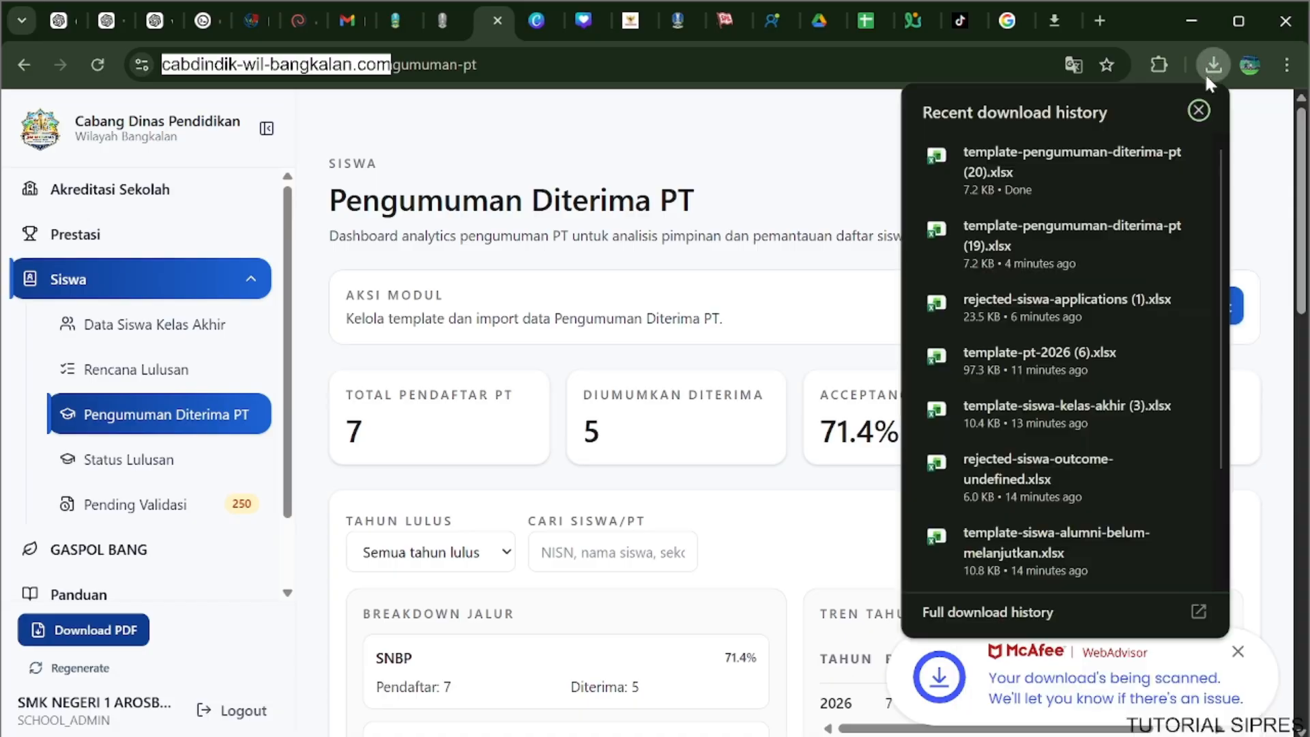
click(974, 245)
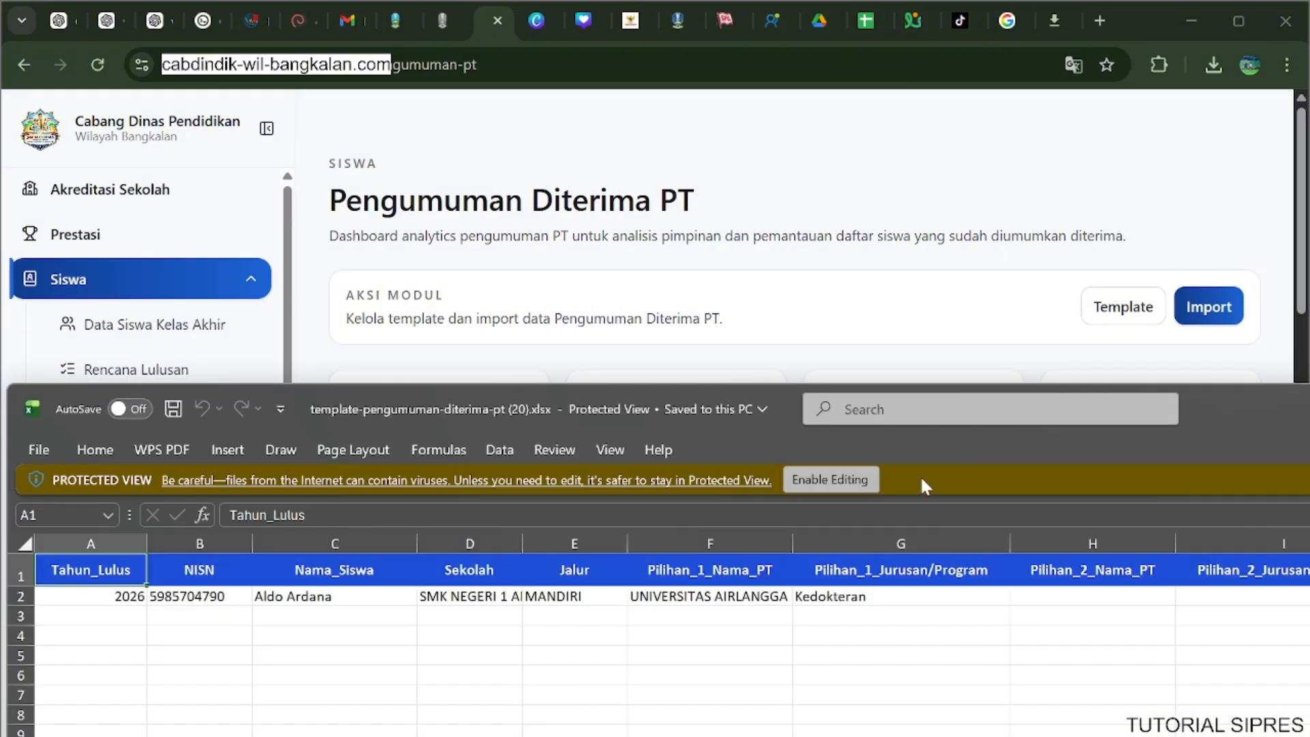
drag(1236, 445, 50, 7)
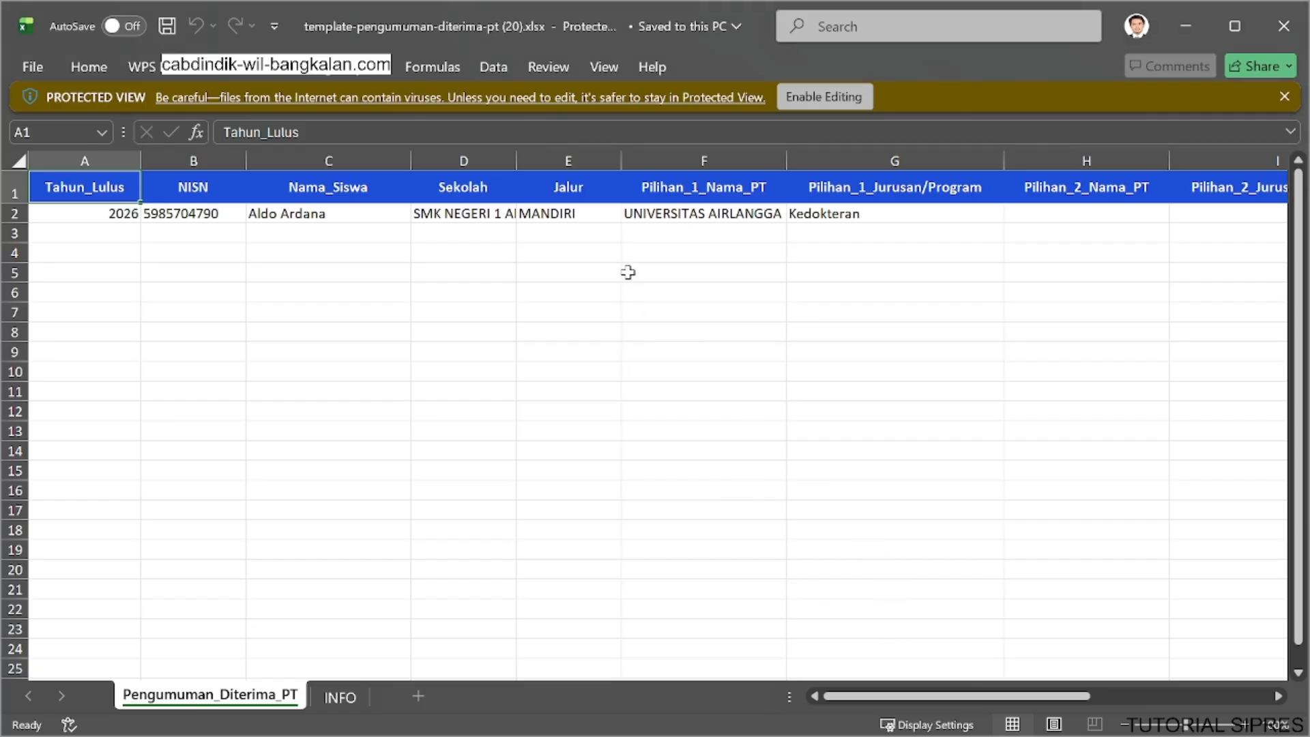
drag(911, 696, 1095, 672)
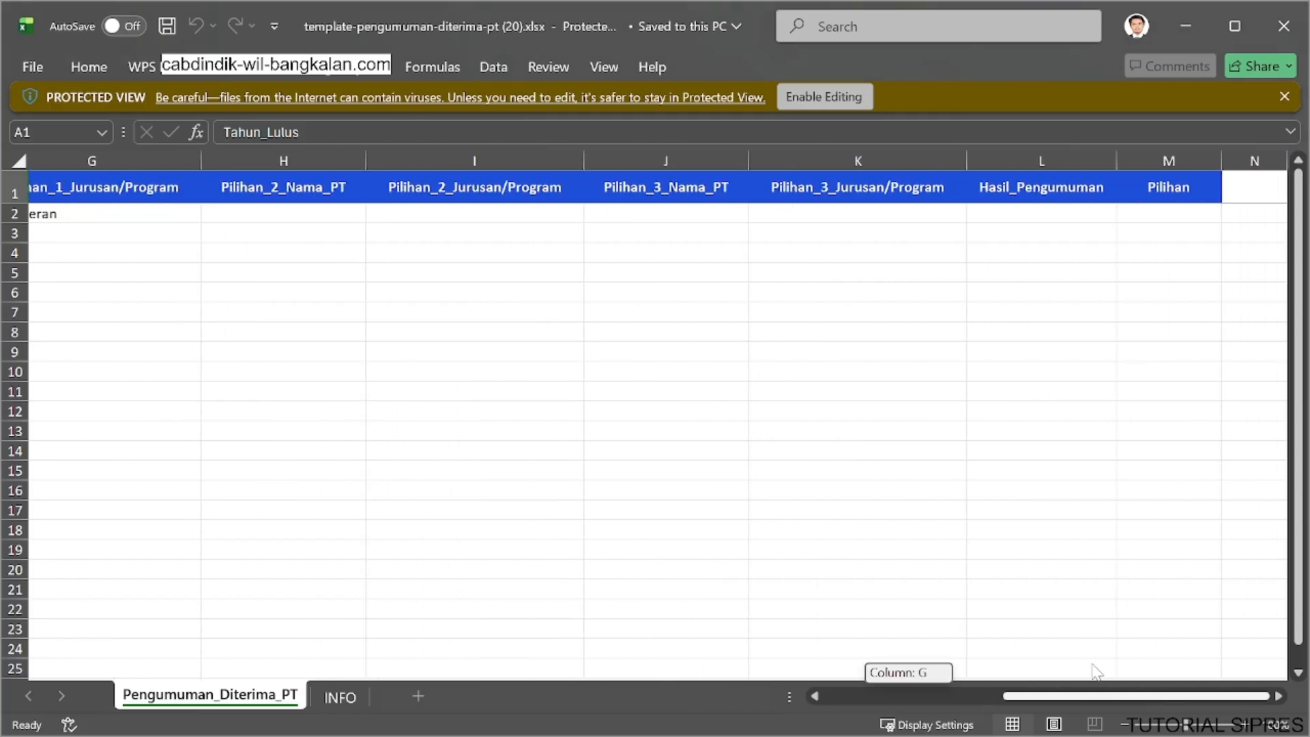
click(791, 97)
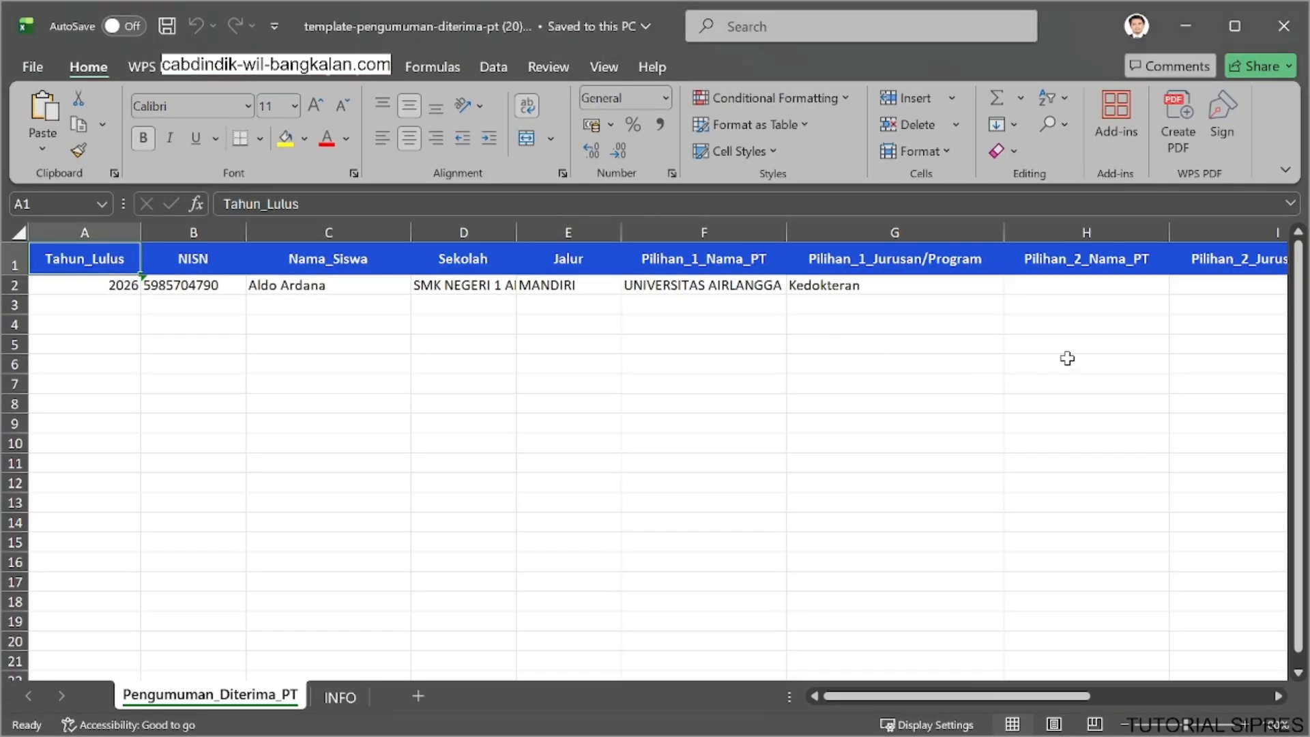
Set Hasil_Pengumuman to DITERIMA for the student in row 2 and select the accepted Pilihan.
drag(1073, 696, 1250, 668)
click(1079, 284)
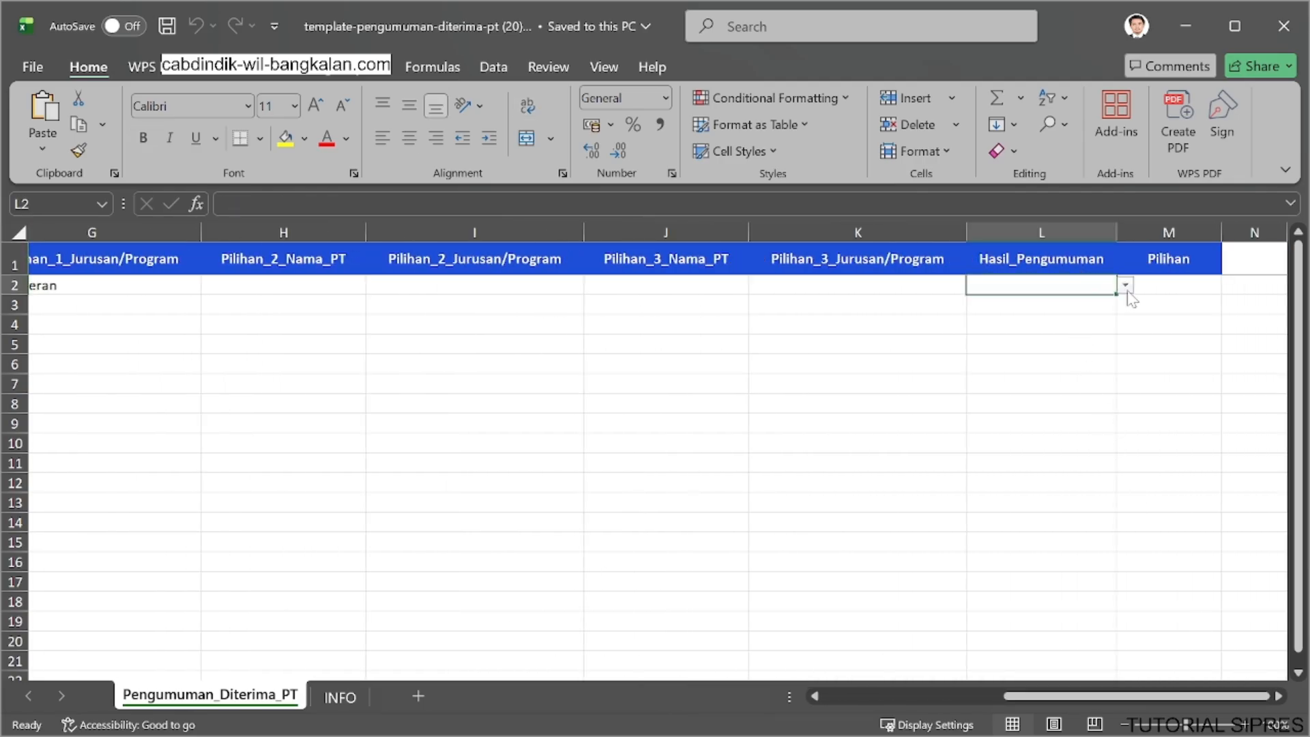
click(1124, 286)
click(1096, 304)
click(1161, 284)
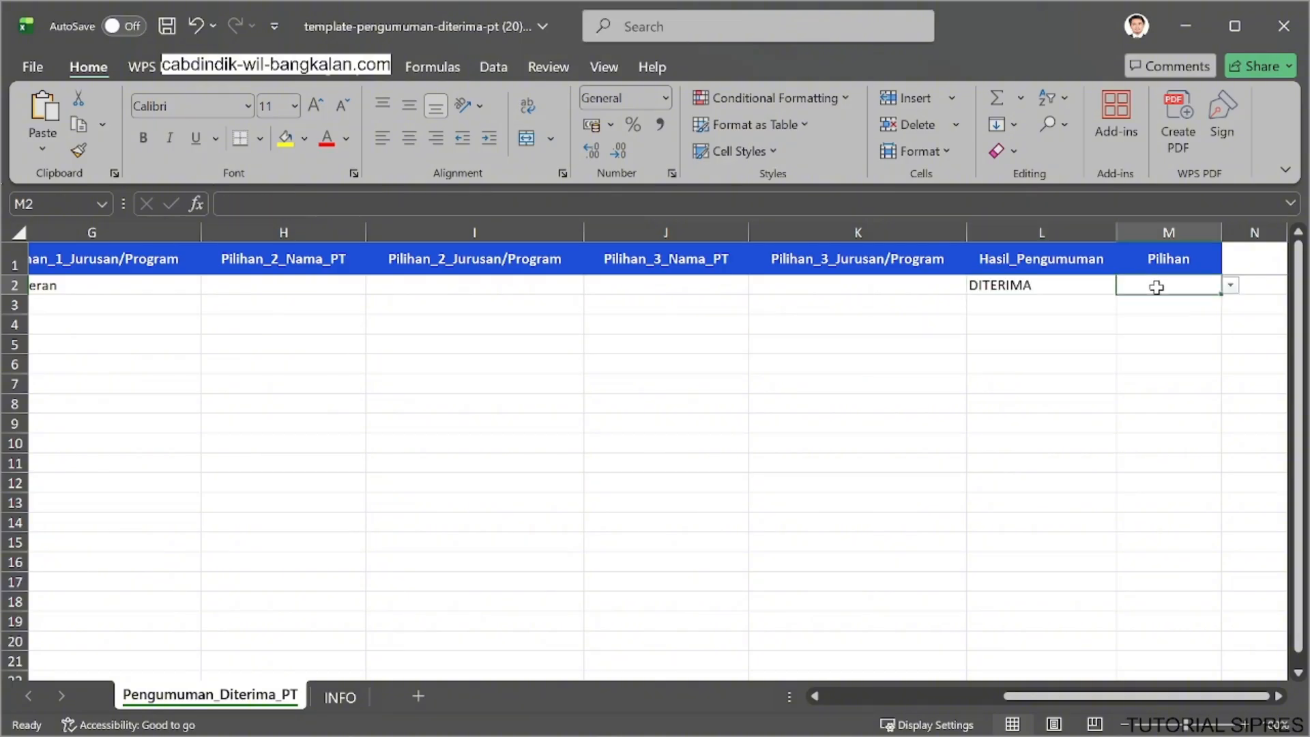
click(1230, 285)
click(1190, 302)
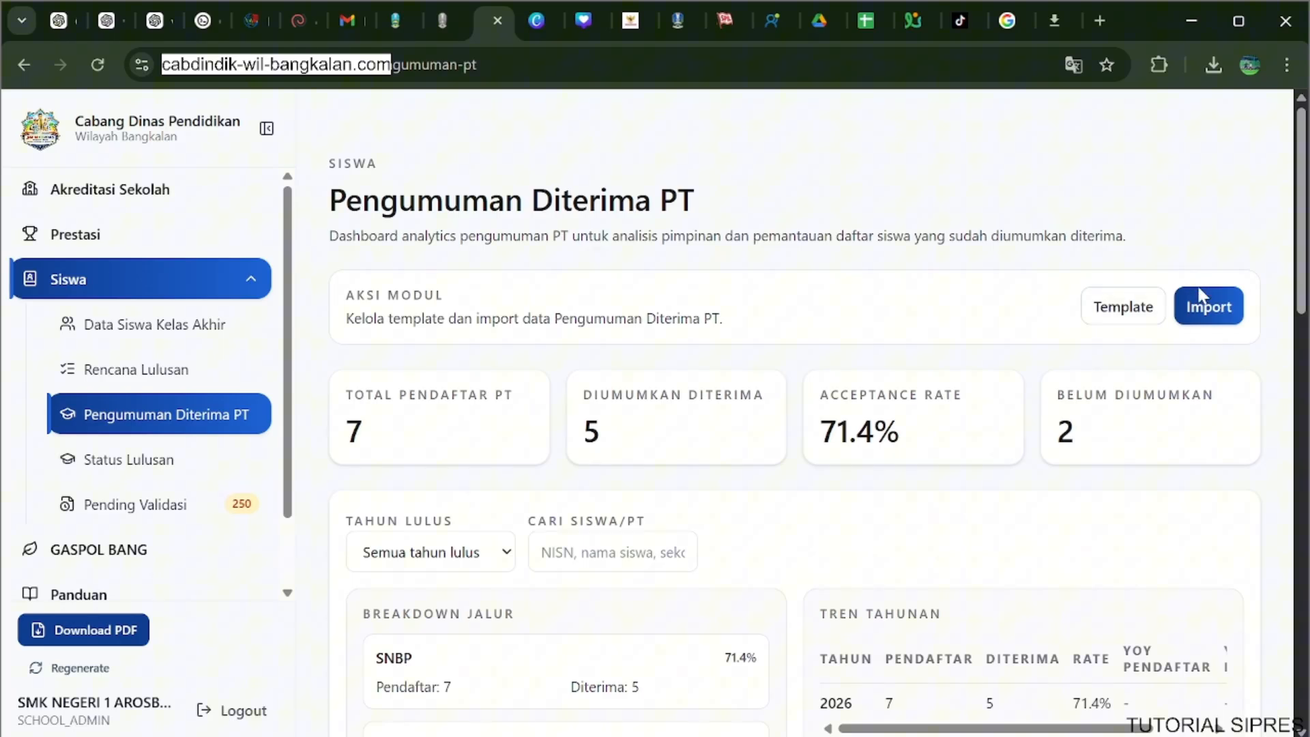
Import template-pengumuman-diterima-pt (20).xlsx into Pengumuman Diterima PT and submit it.
click(1202, 298)
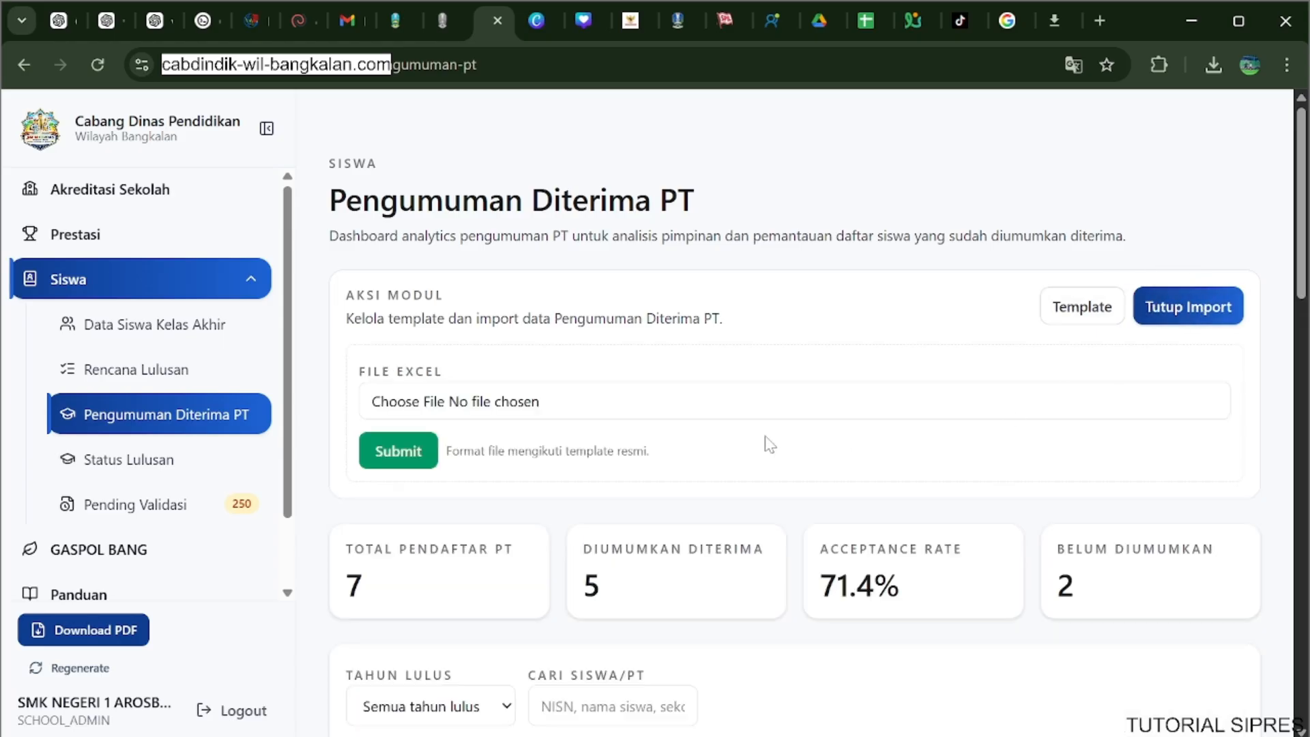
click(535, 418)
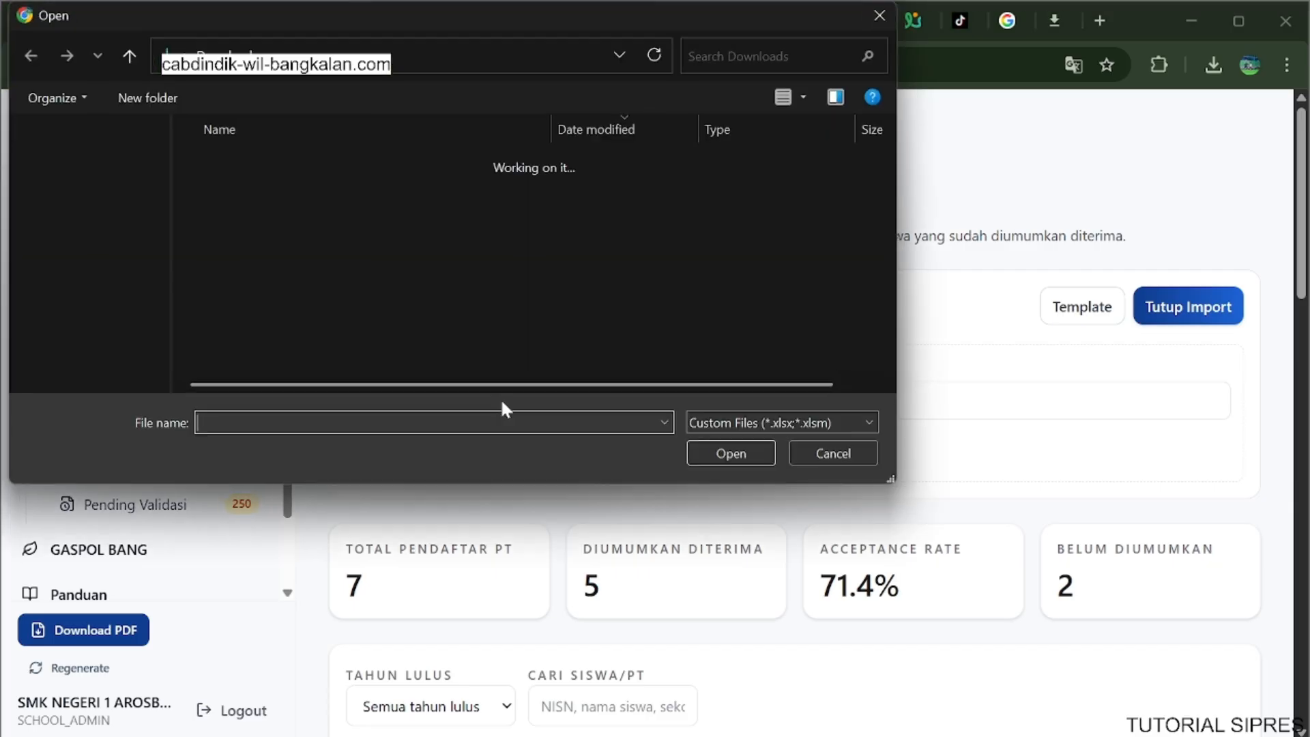
click(396, 191)
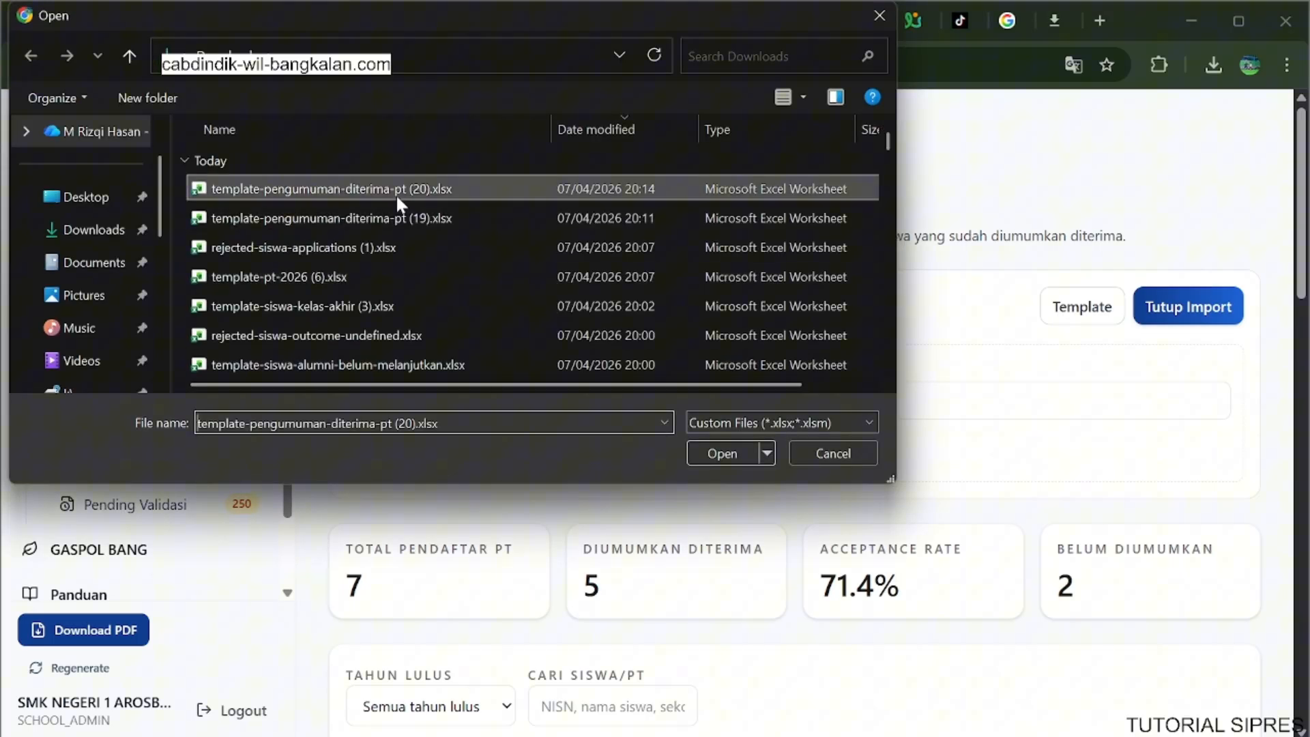
click(702, 449)
click(401, 461)
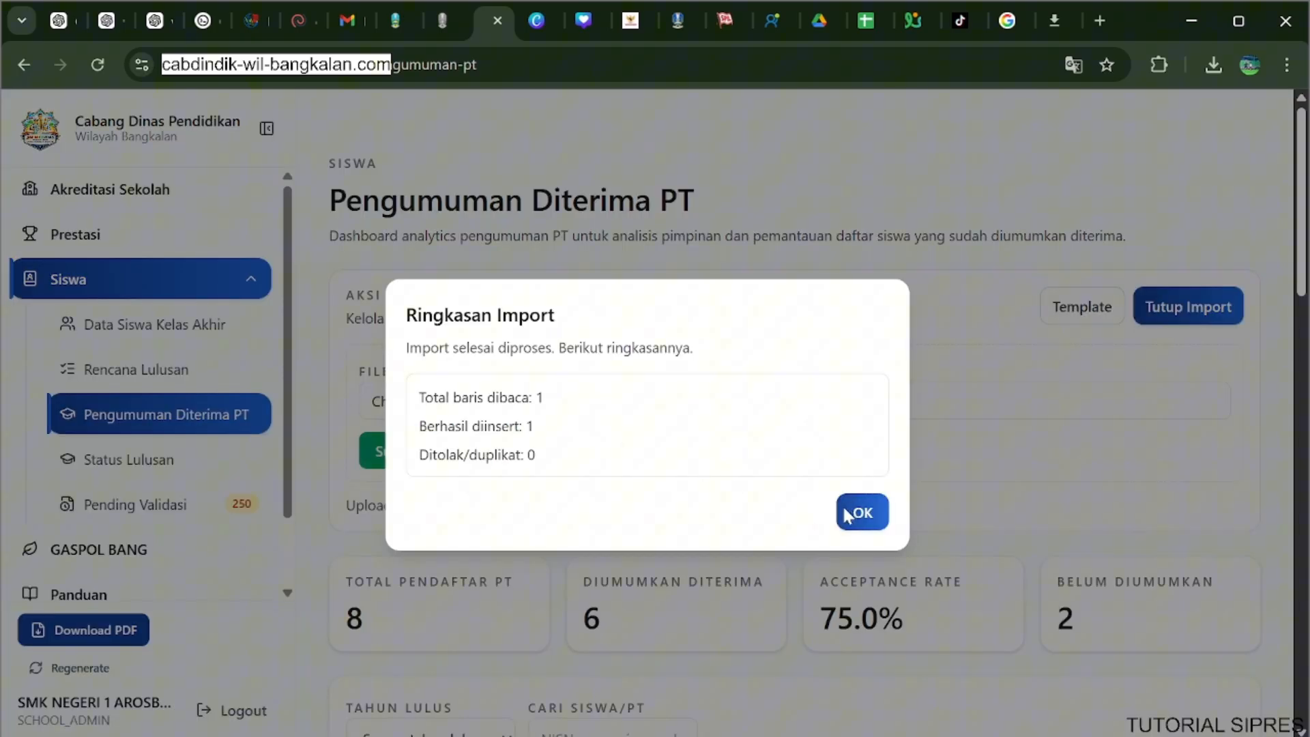
click(846, 515)
Check the acceptance figures per Jalur and the Daftar Siswa Diterima after the import.
scroll(587, 420, down, 6)
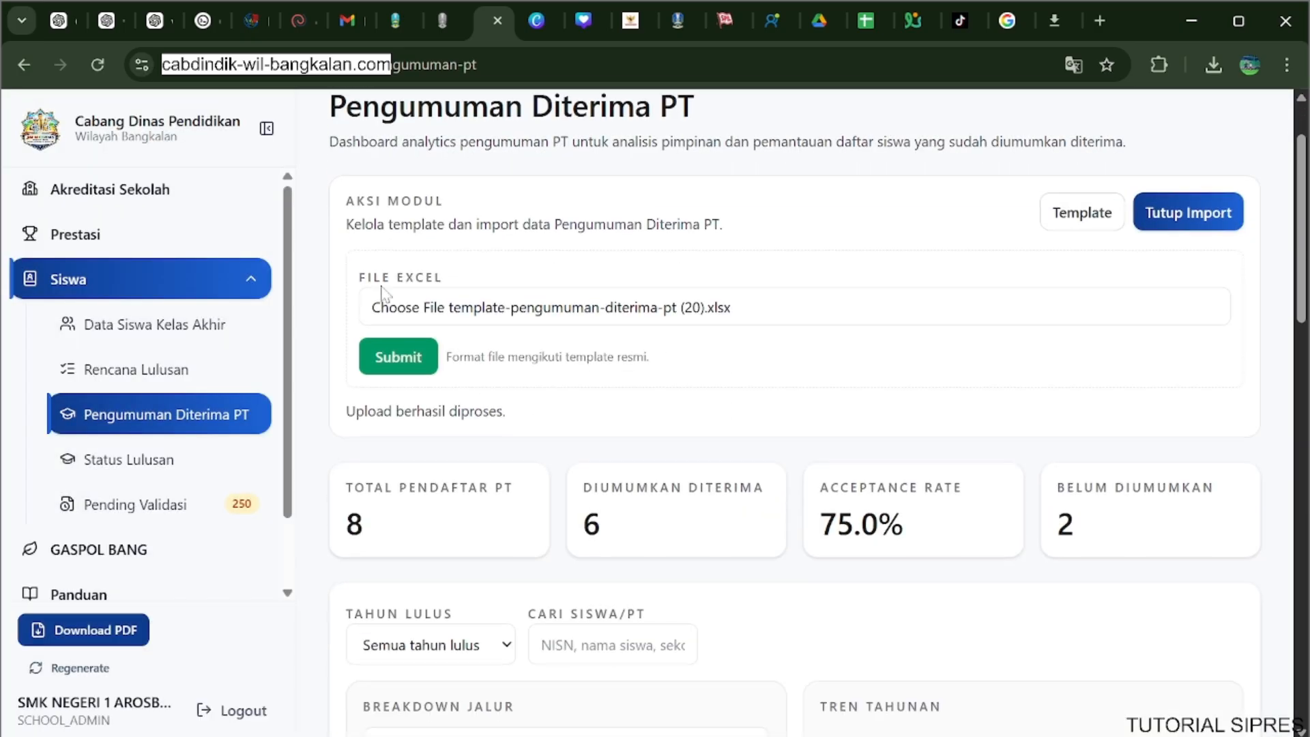
scroll(562, 398, down, 1)
scroll(643, 380, up, 5)
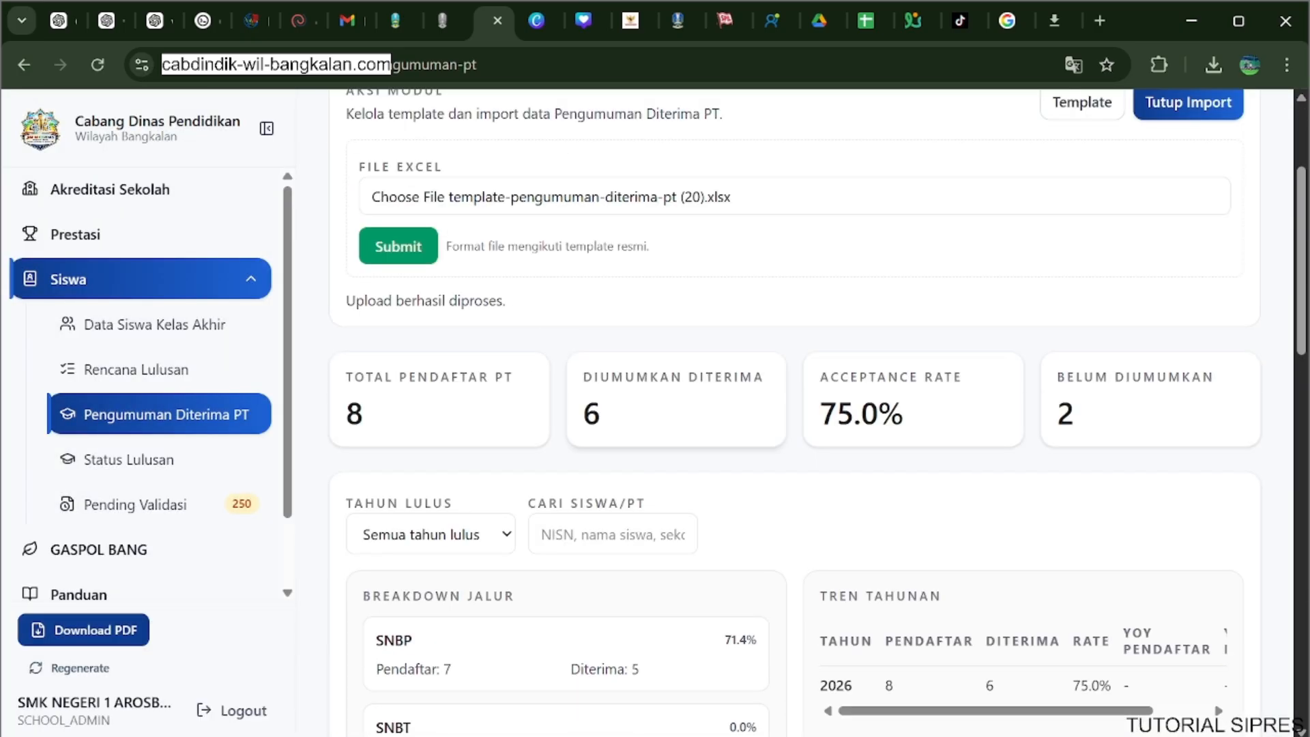
scroll(749, 383, down, 15)
scroll(753, 389, up, 5)
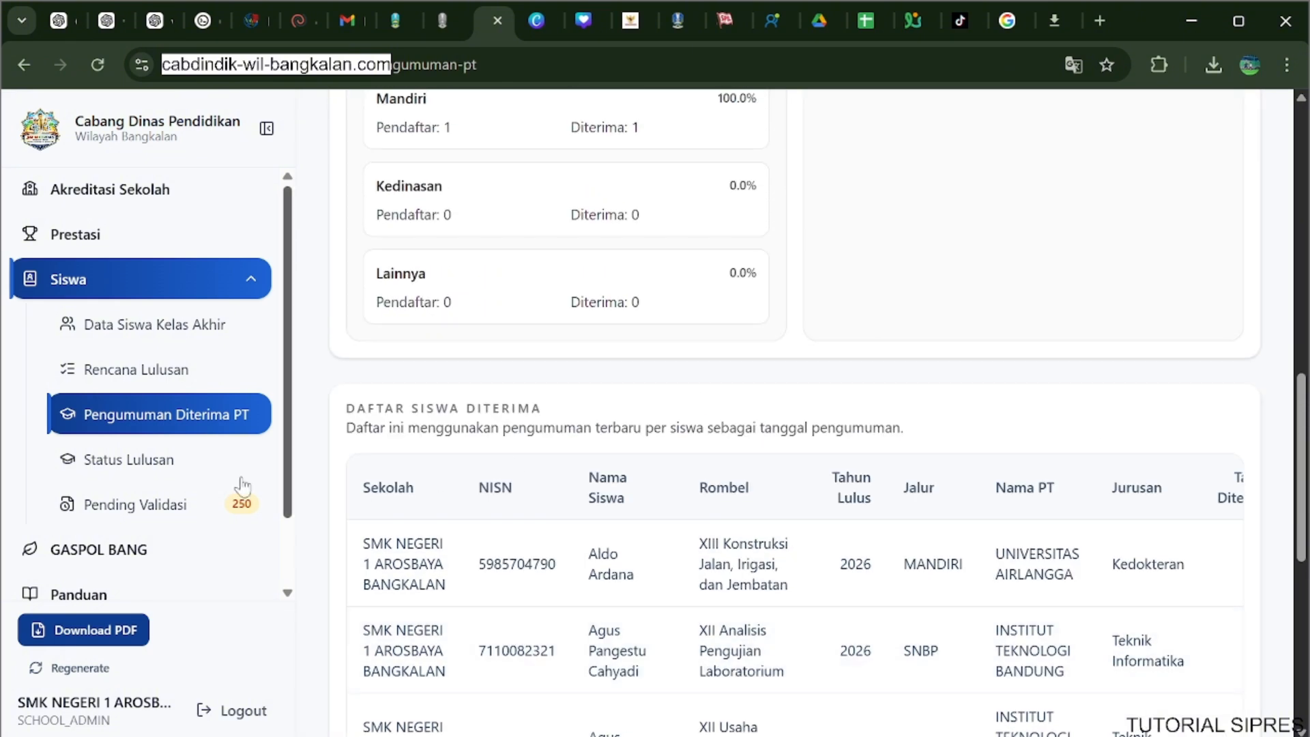
Open the Perguruan Tinggi section of Status Lulusan and look through its Tabel Status PT.
click(146, 463)
click(522, 185)
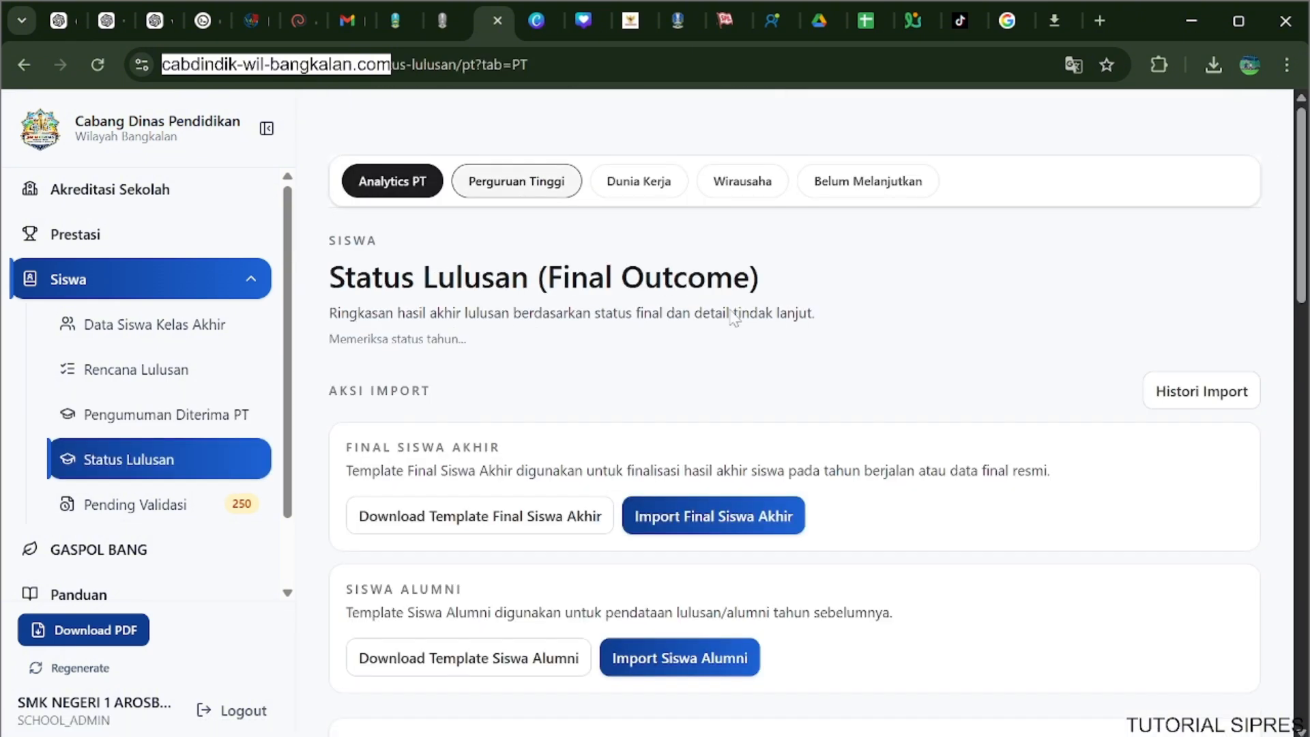
scroll(833, 360, down, 10)
scroll(834, 360, down, 8)
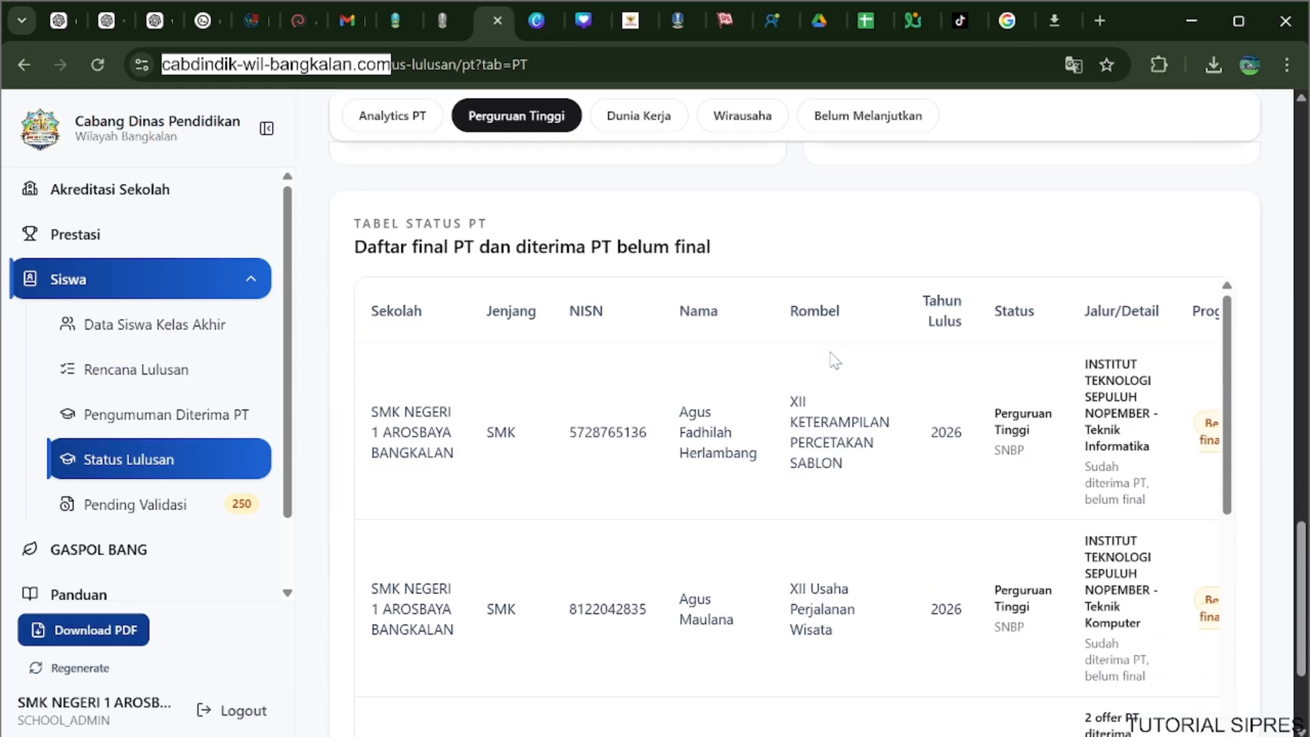
scroll(819, 429, up, 2)
scroll(846, 344, down, 2)
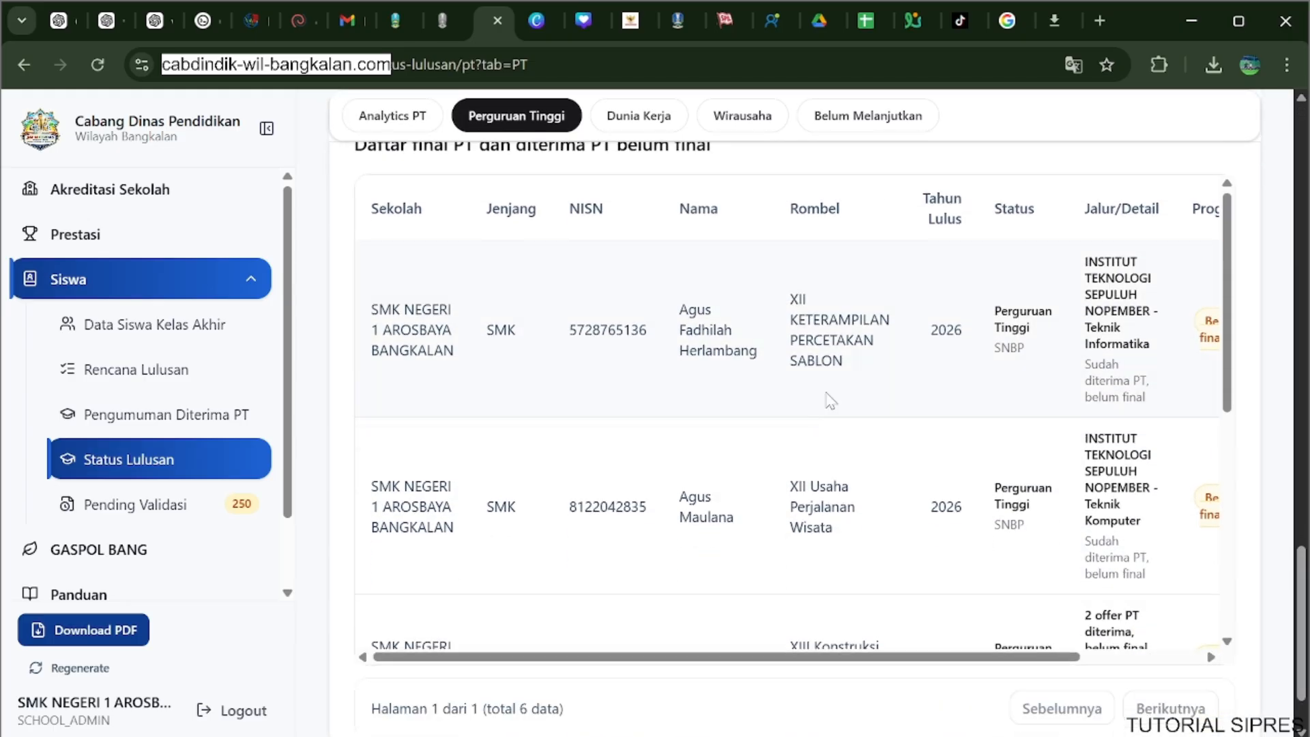
scroll(689, 529, up, 2)
scroll(687, 517, down, 4)
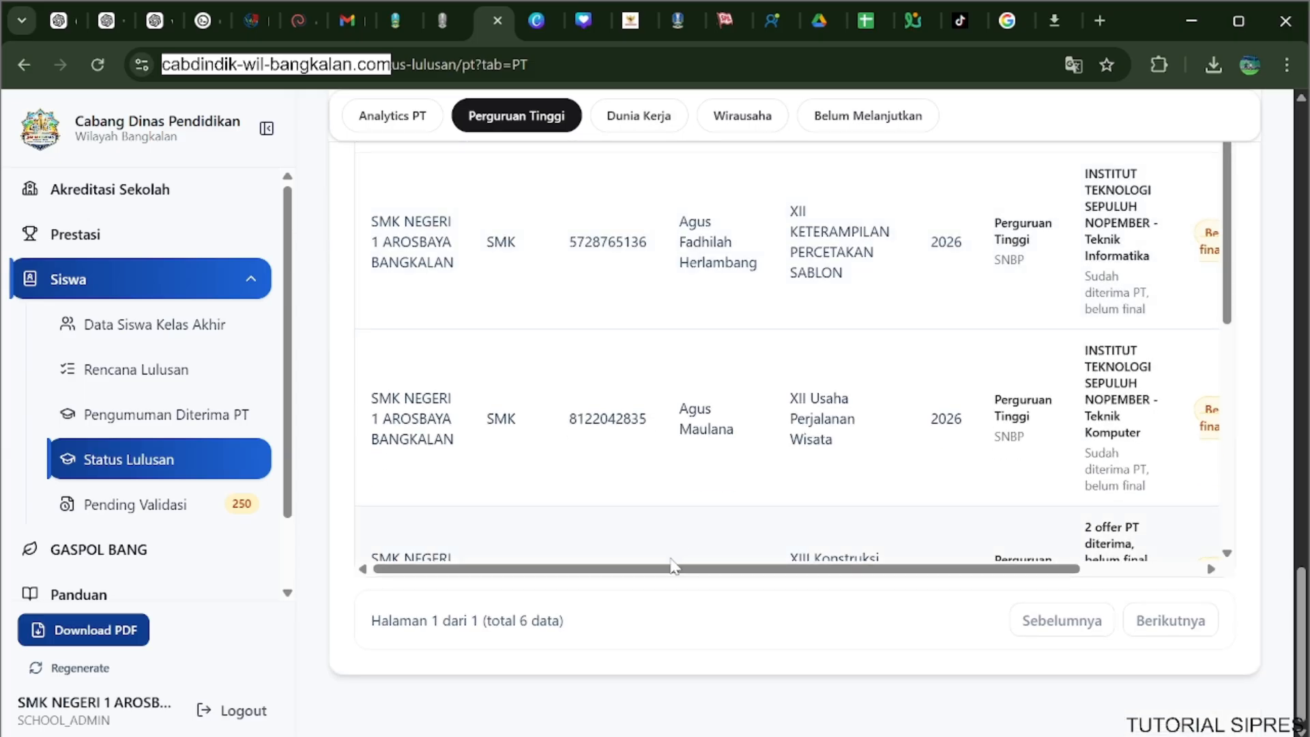
Examine the finalisation progress and available actions for the students in Tabel Status PT.
drag(662, 569, 934, 573)
scroll(788, 421, down, 5)
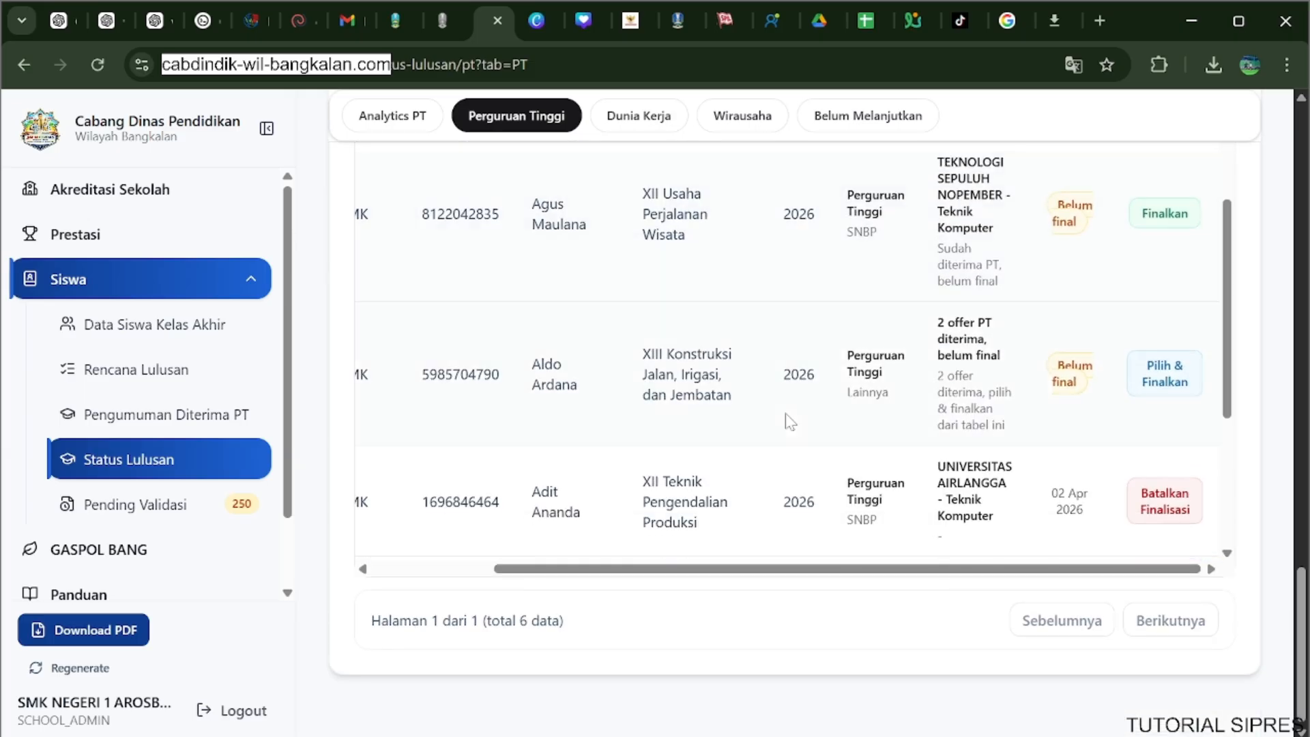
scroll(783, 419, down, 2)
scroll(783, 419, up, 4)
drag(817, 571, 770, 572)
scroll(1158, 396, up, 3)
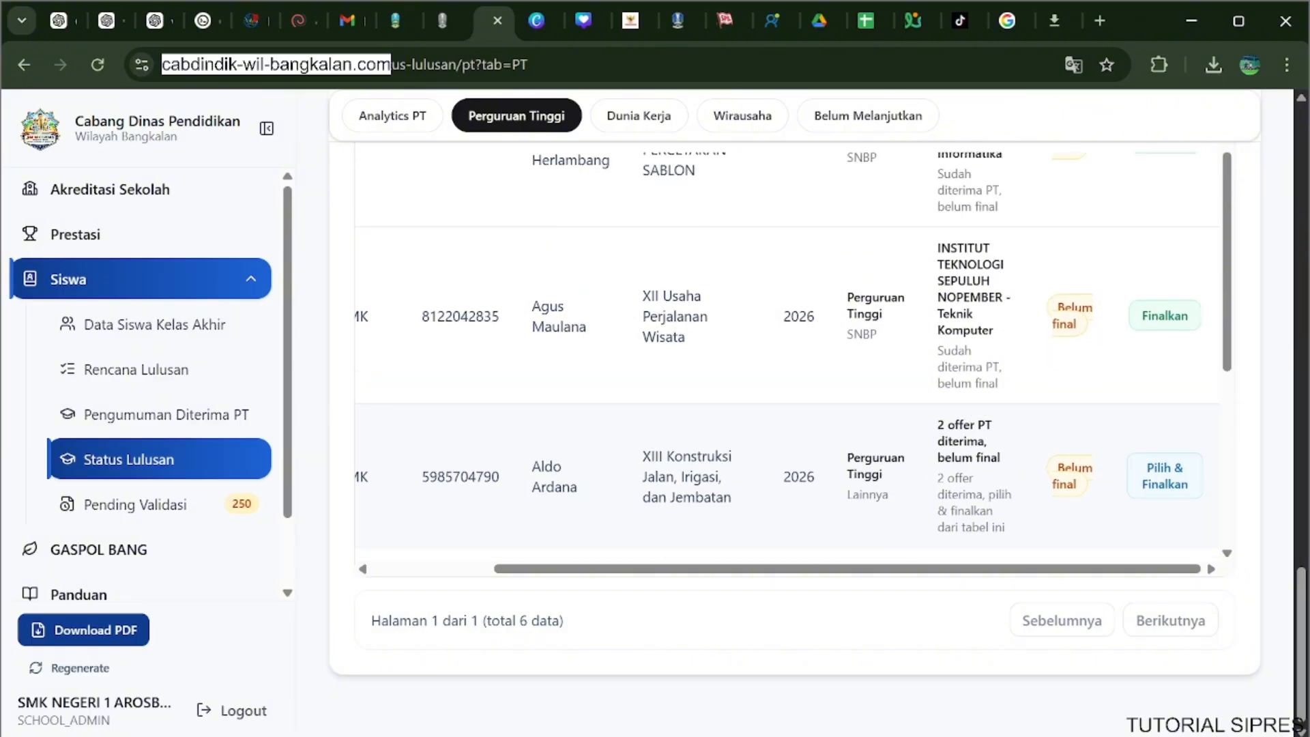
scroll(1158, 396, down, 3)
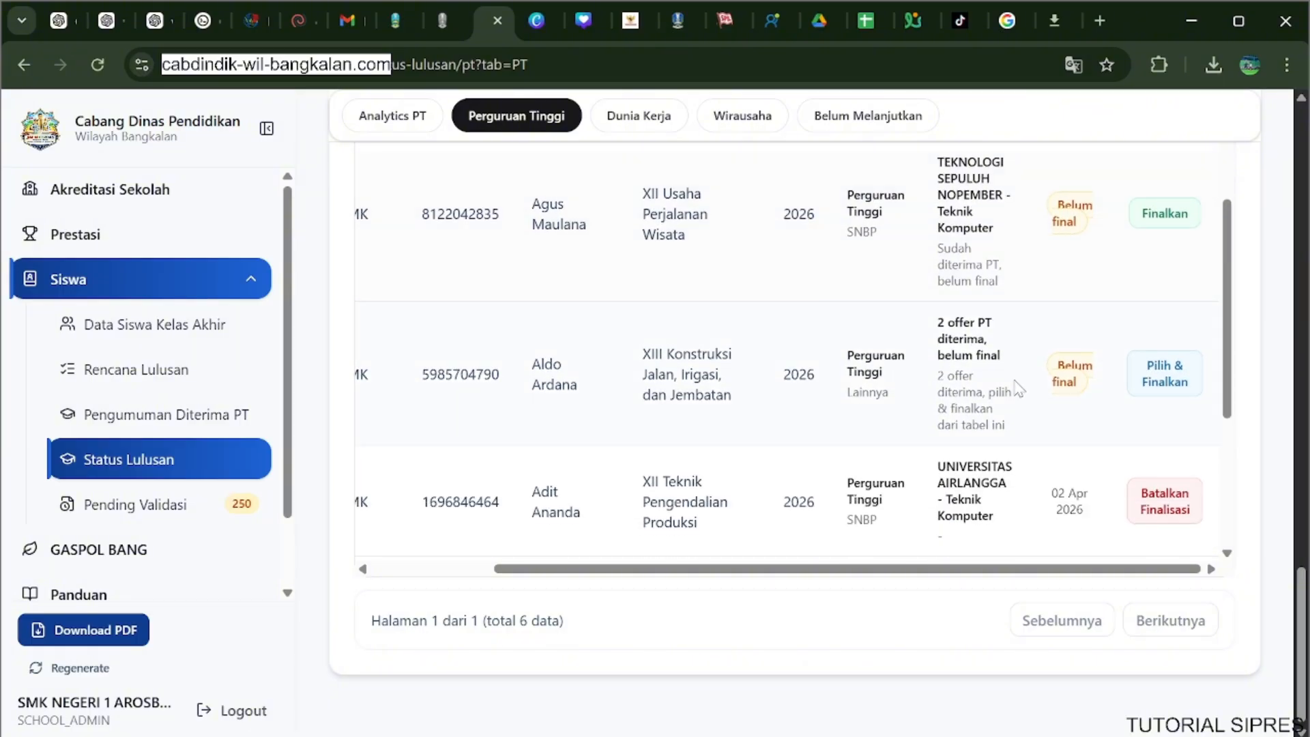
View the PT options for finalising the student with multiple offers, then close the finalisation form without choosing.
click(1158, 396)
click(722, 416)
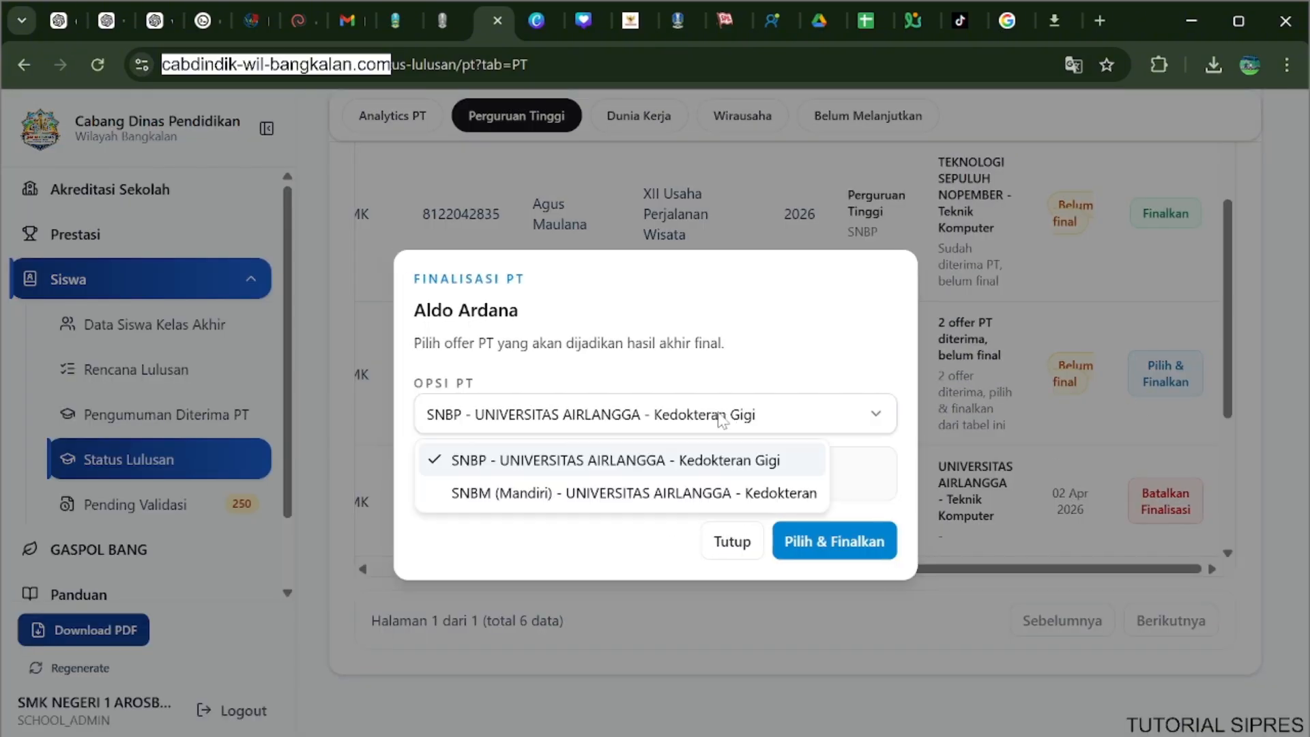
click(650, 544)
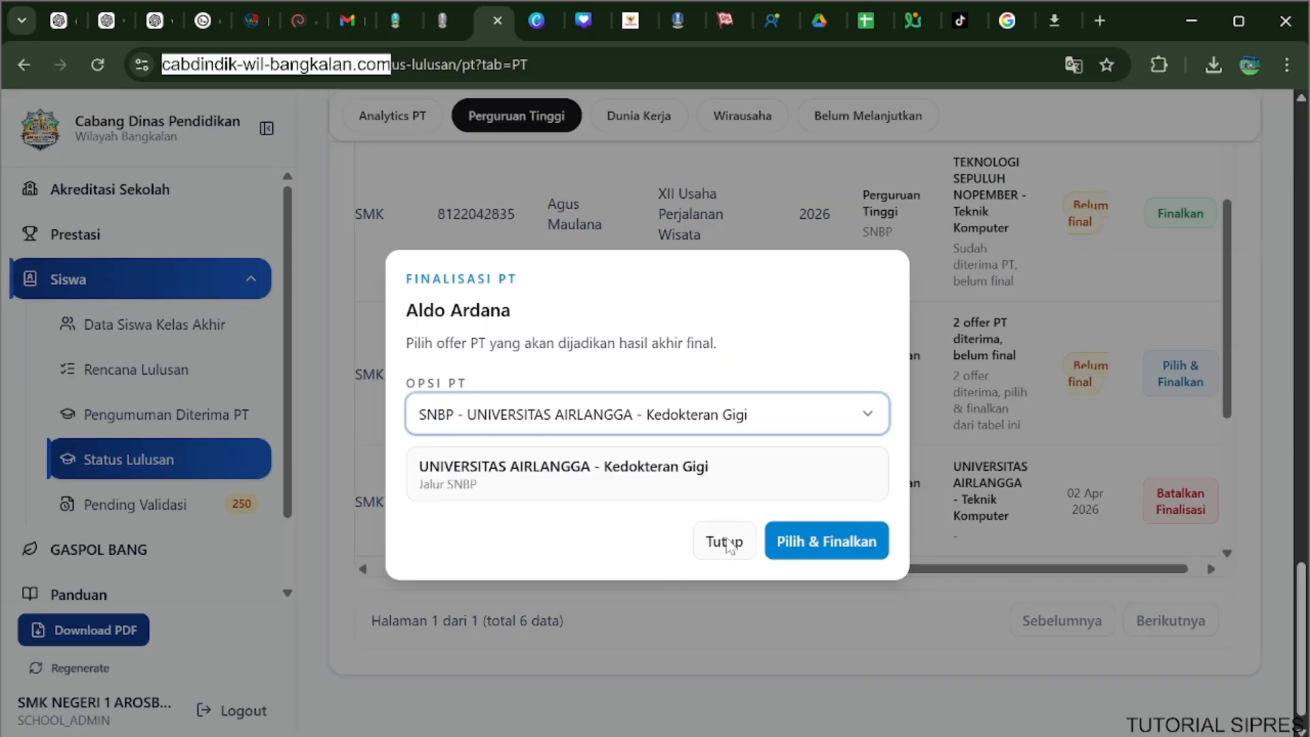
click(728, 543)
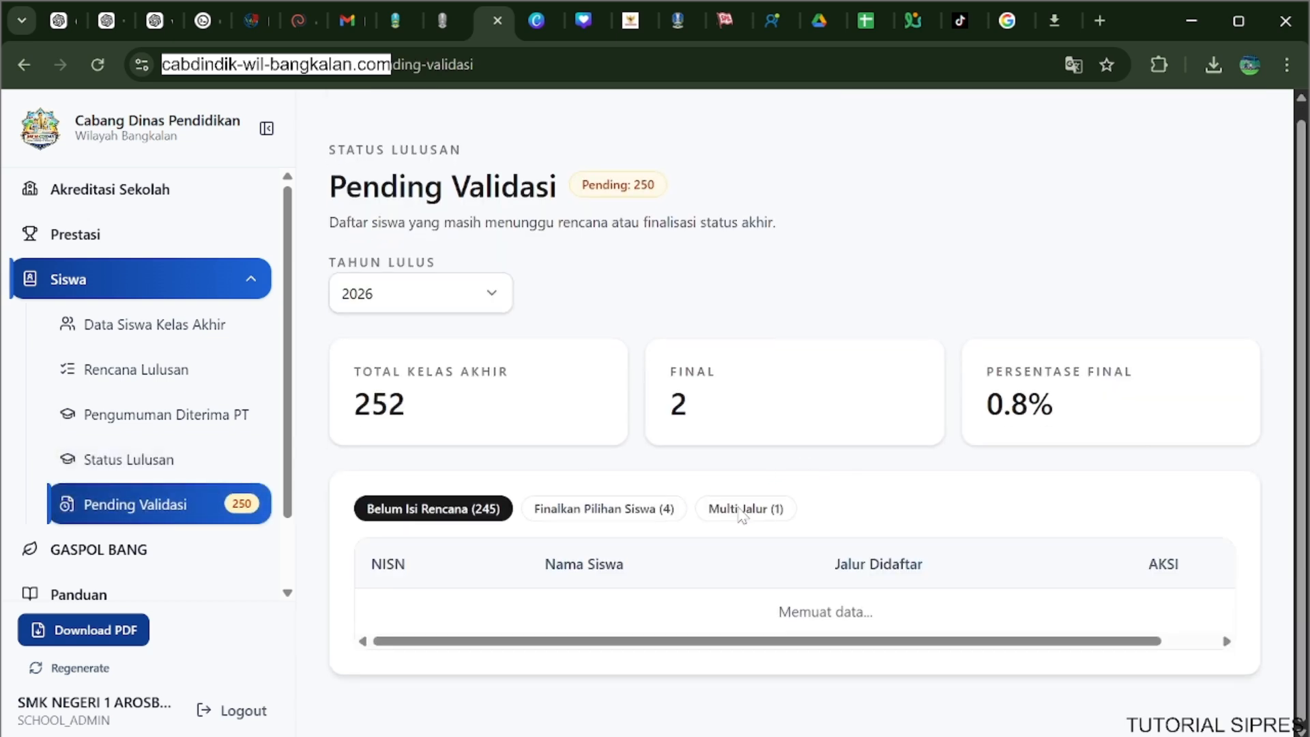
Review the Multi Jalur students in Pending Validasi and switch to the Finalkan Pilihan Siswa list.
click(742, 513)
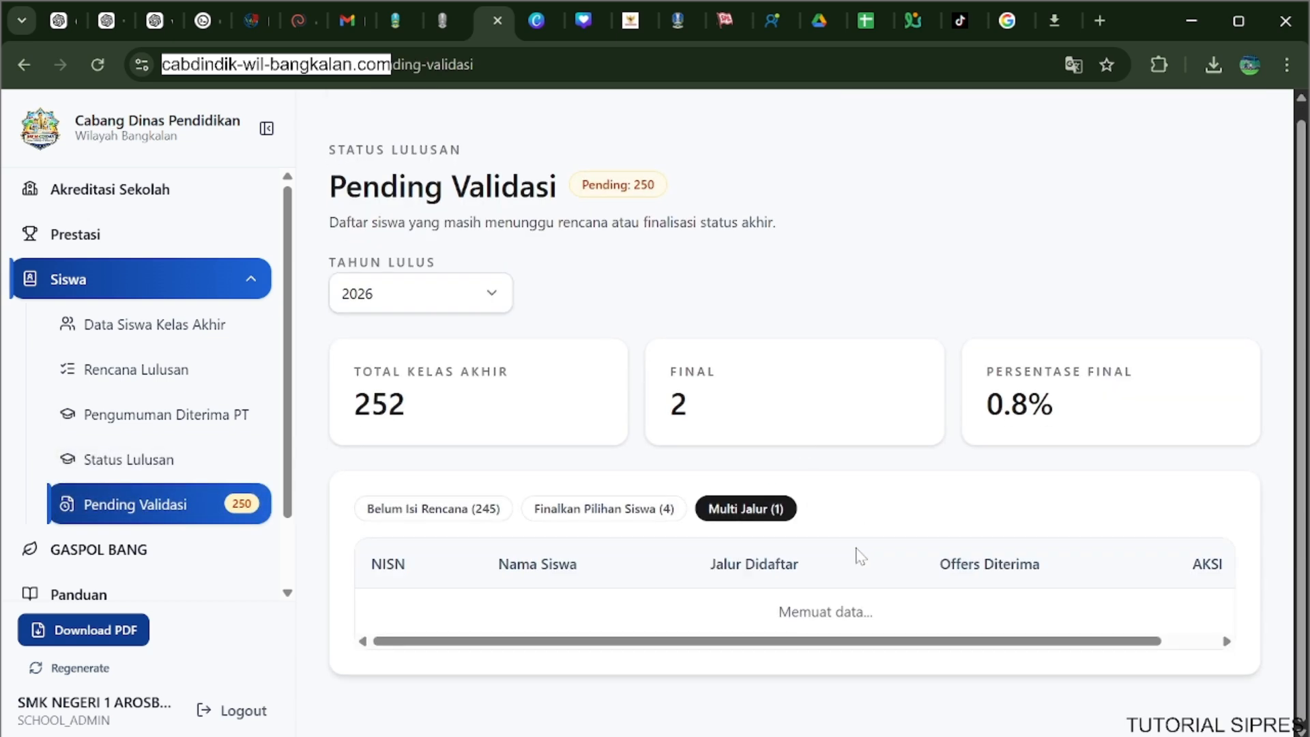
scroll(1071, 591, down, 1)
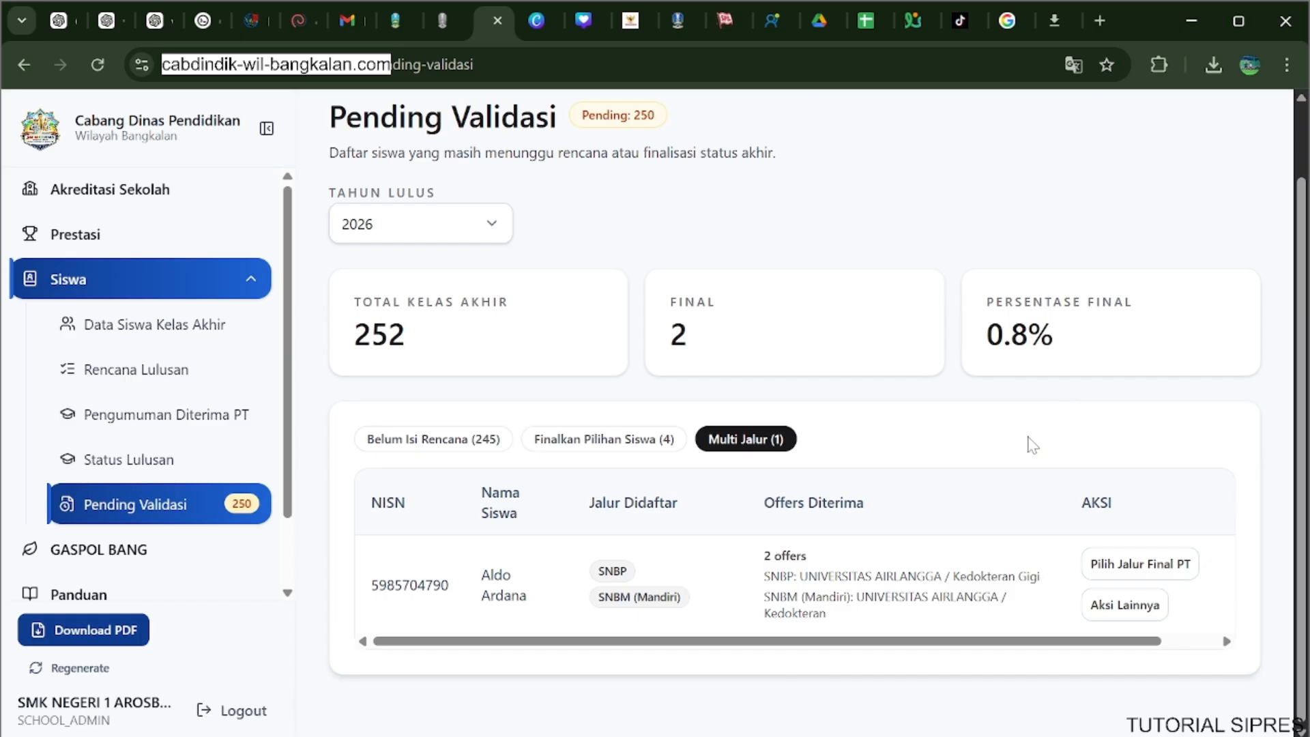
click(622, 440)
scroll(884, 451, down, 4)
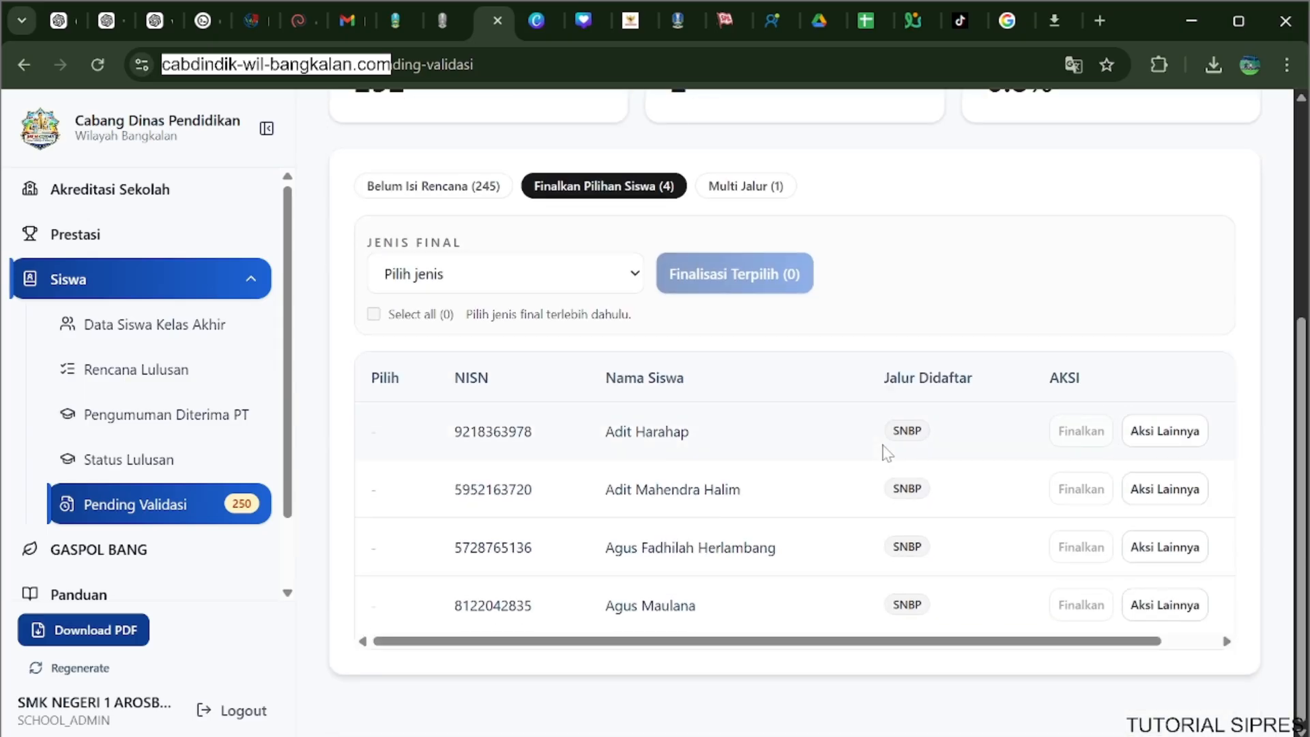
Set Jenis Final to PT, review the students available for finalisation, and return to Status Lulusan.
click(521, 284)
click(498, 331)
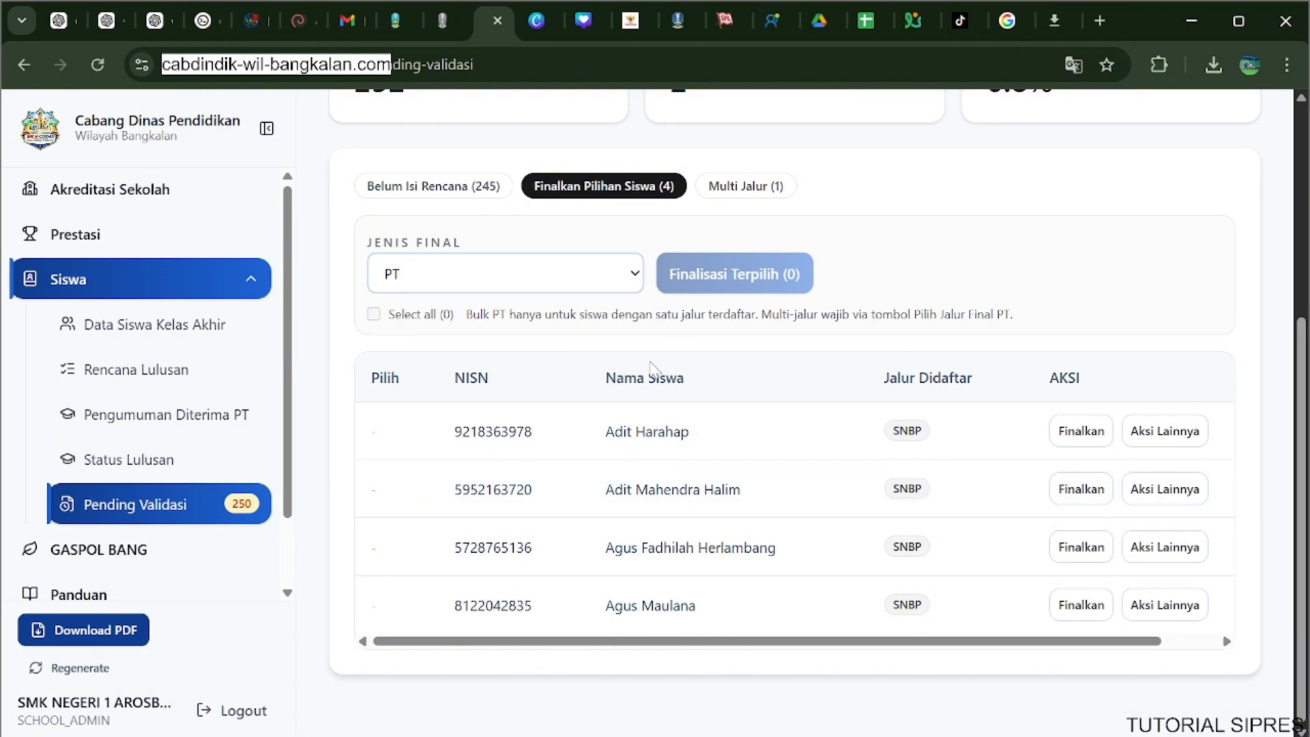
scroll(768, 352, up, 3)
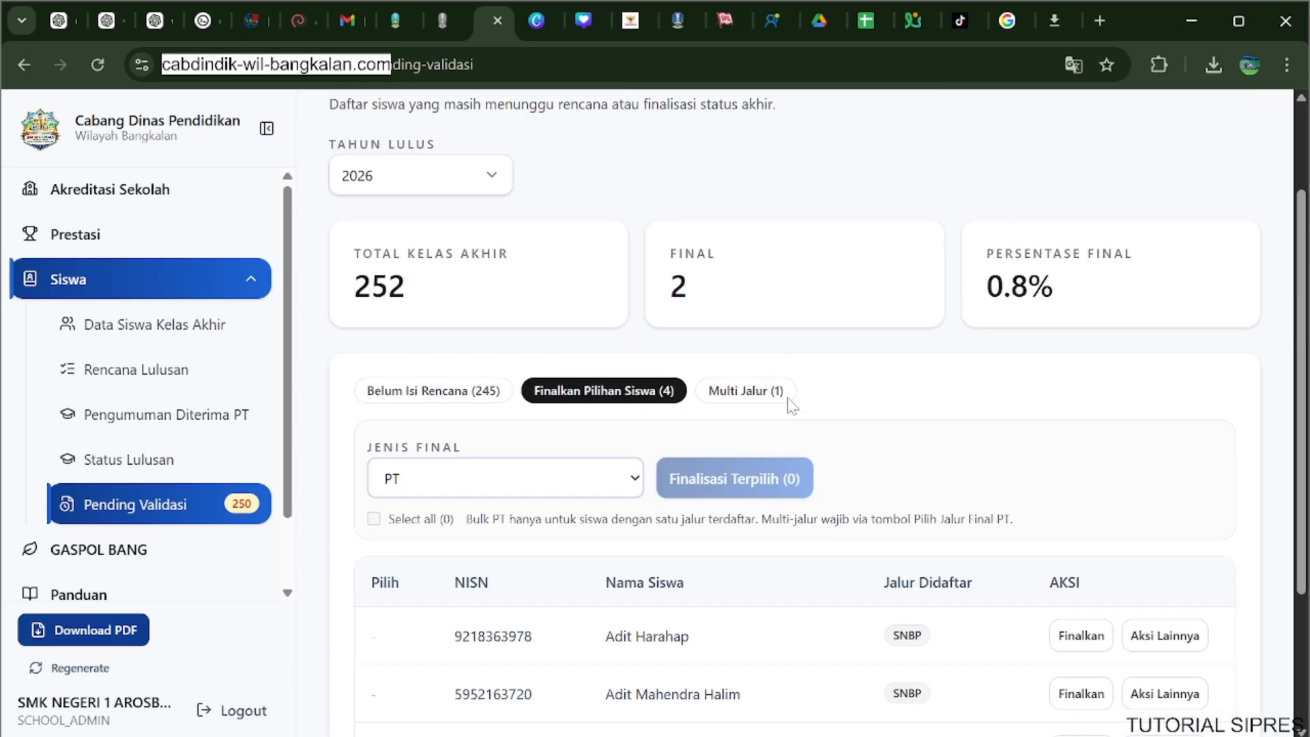
scroll(784, 409, down, 3)
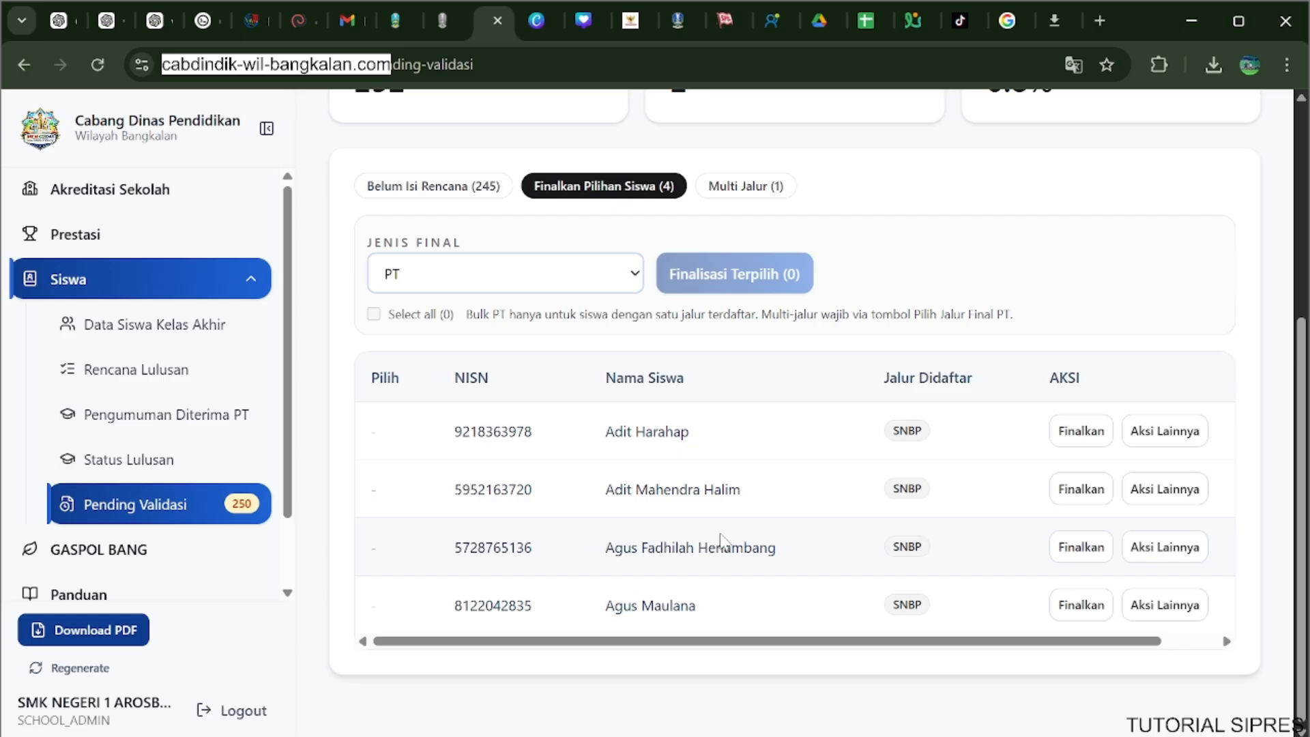
scroll(737, 478, up, 5)
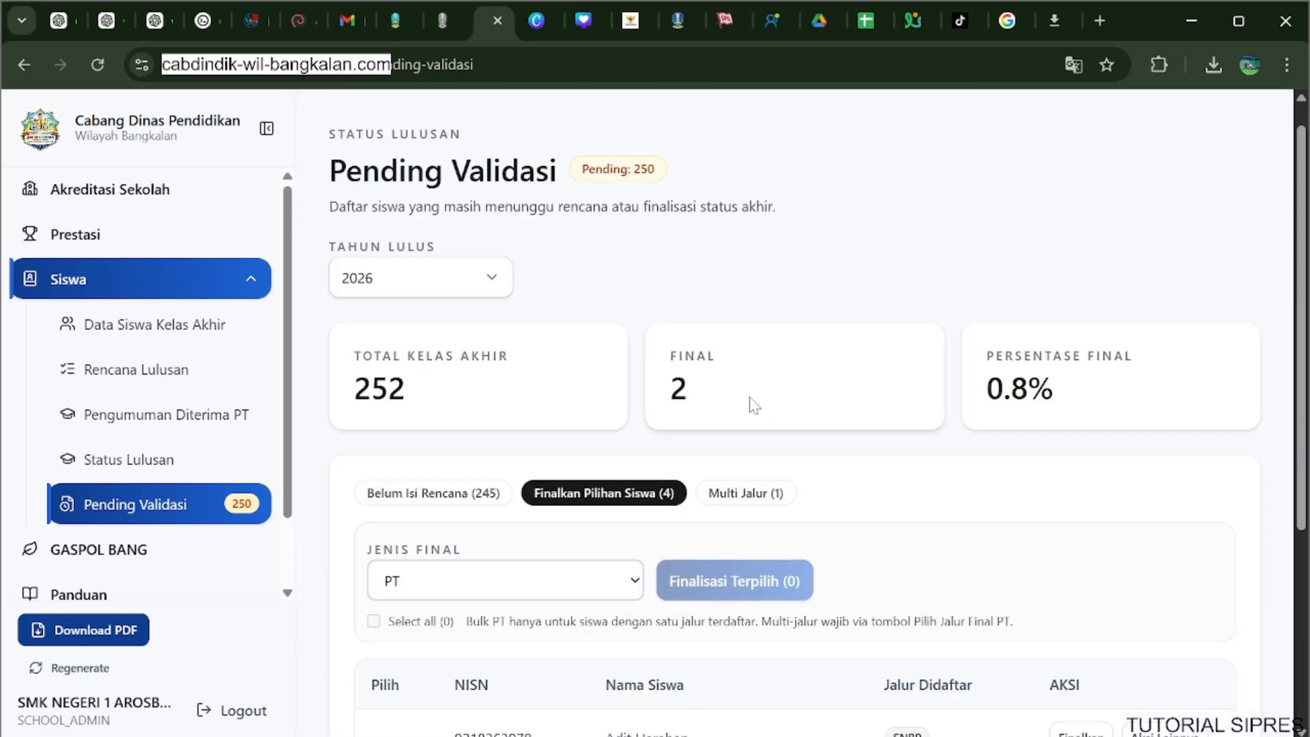
click(170, 464)
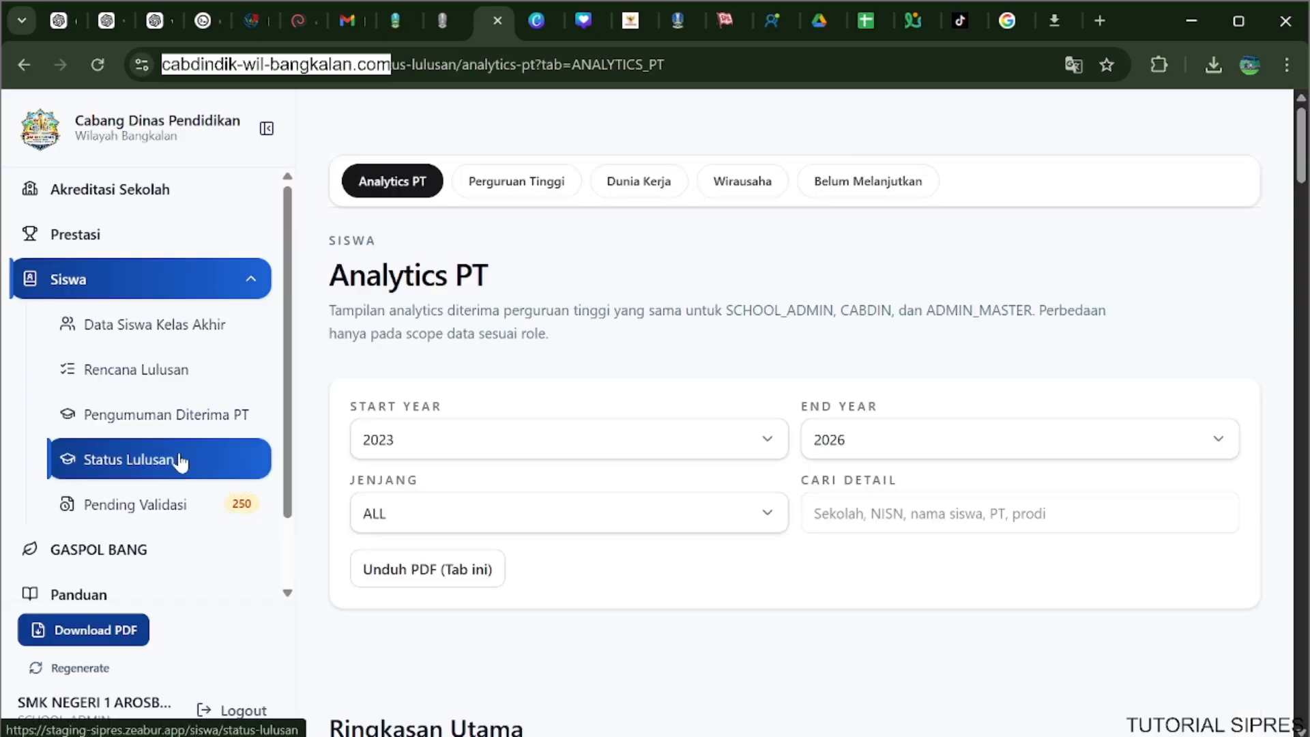
Review the Perguruan Tinggi tab of Status Lulusan, including the five-year trend and the students in Tabel Status PT.
click(502, 198)
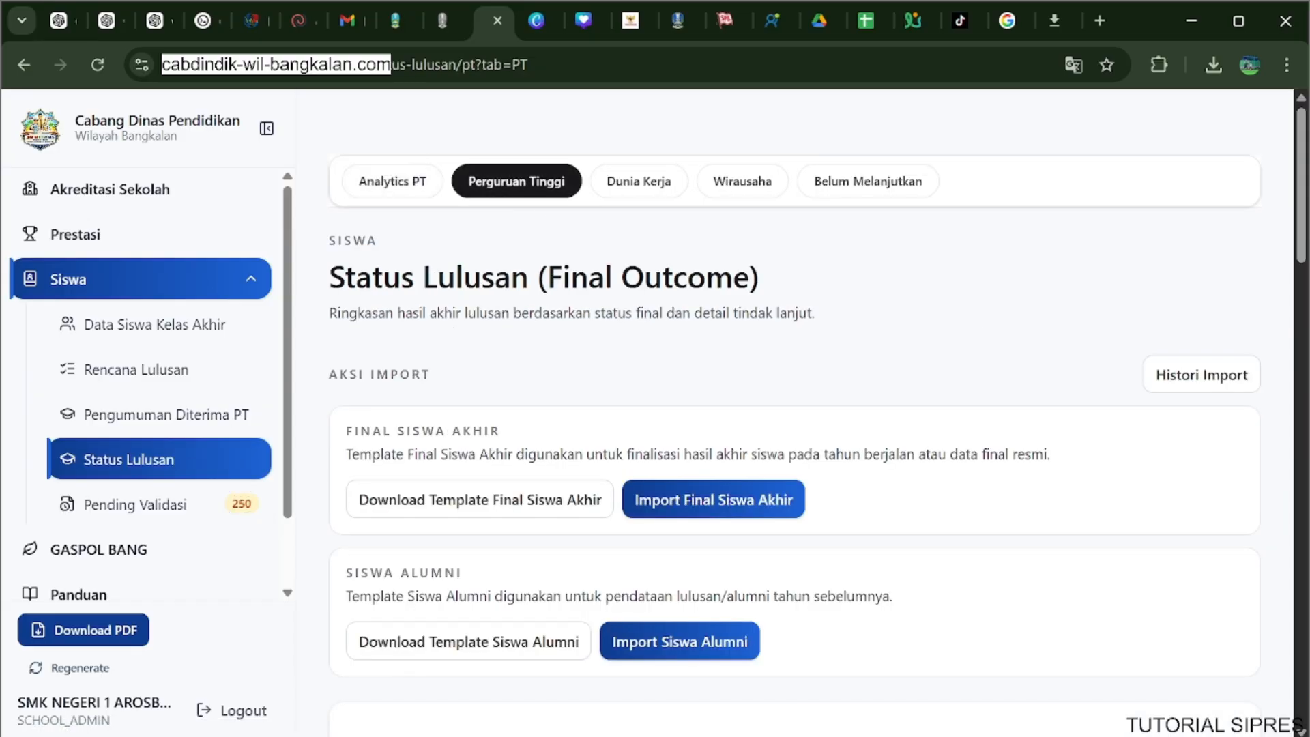
scroll(629, 331, down, 10)
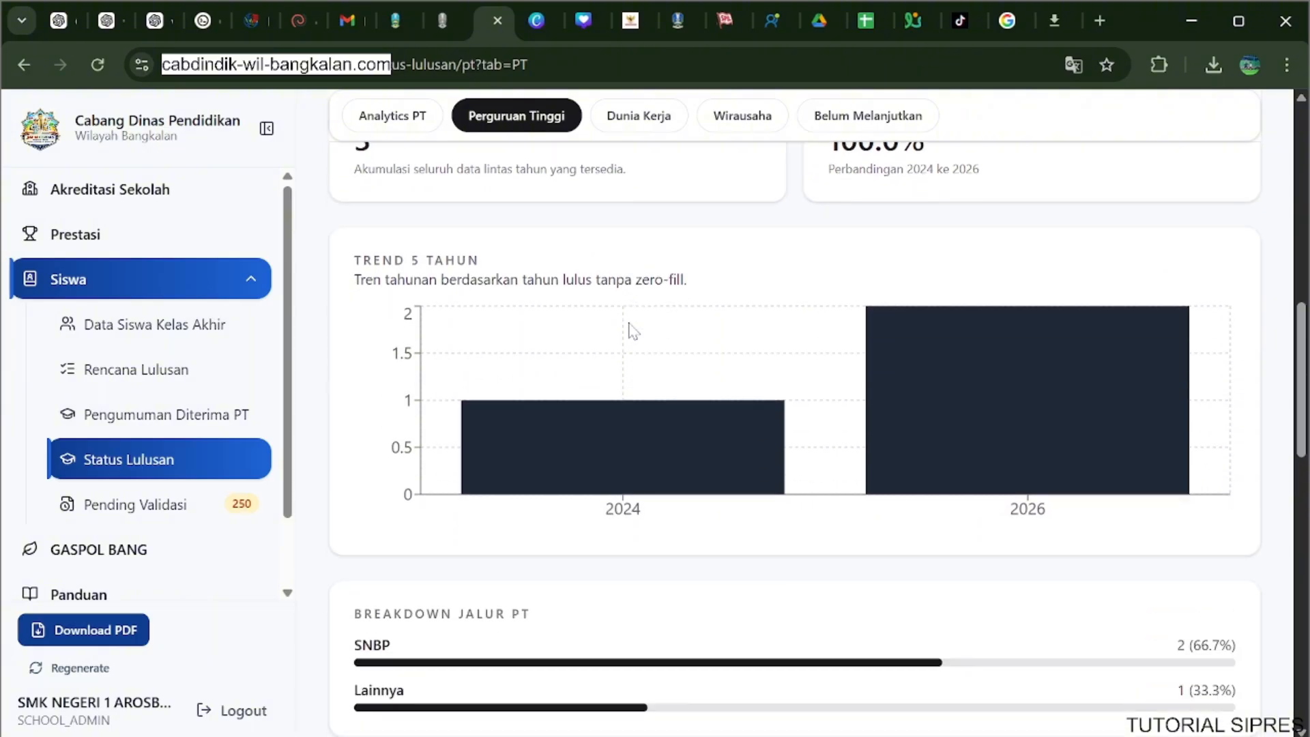
scroll(628, 322, down, 10)
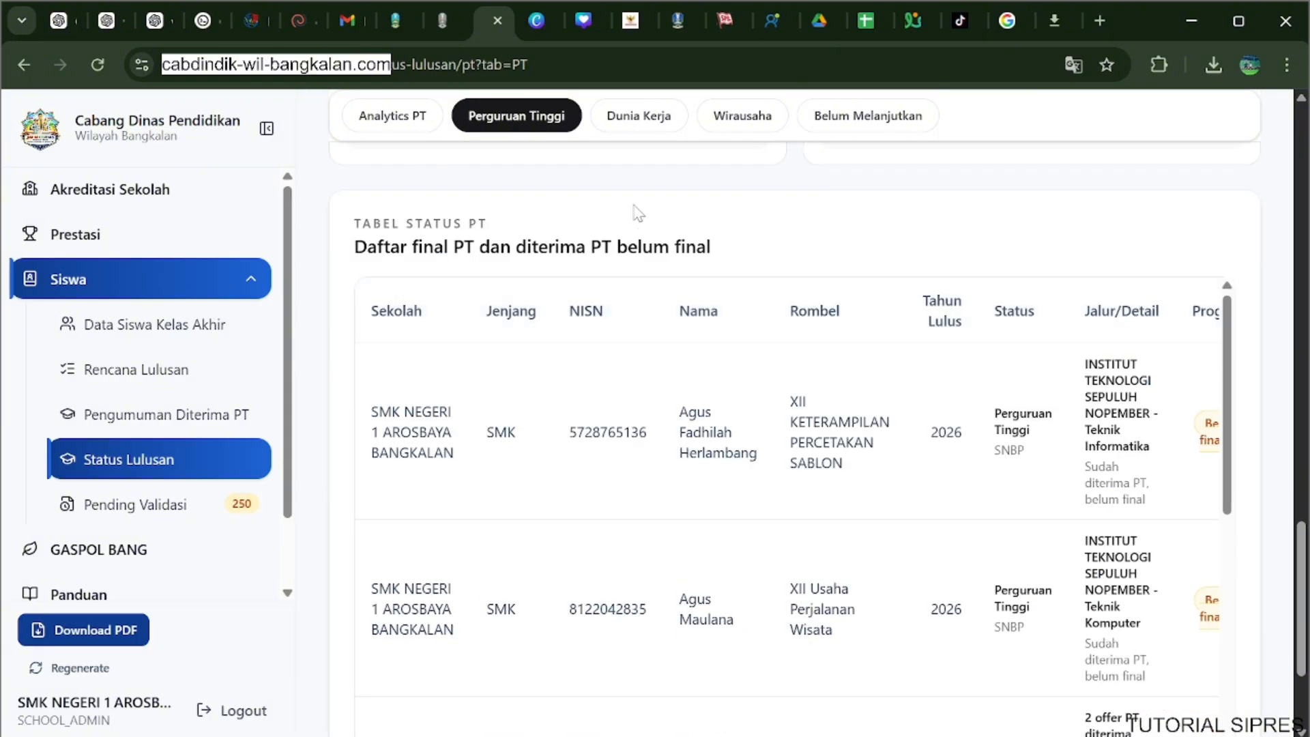
scroll(638, 213, down, 3)
scroll(682, 401, down, 2)
scroll(686, 406, up, 2)
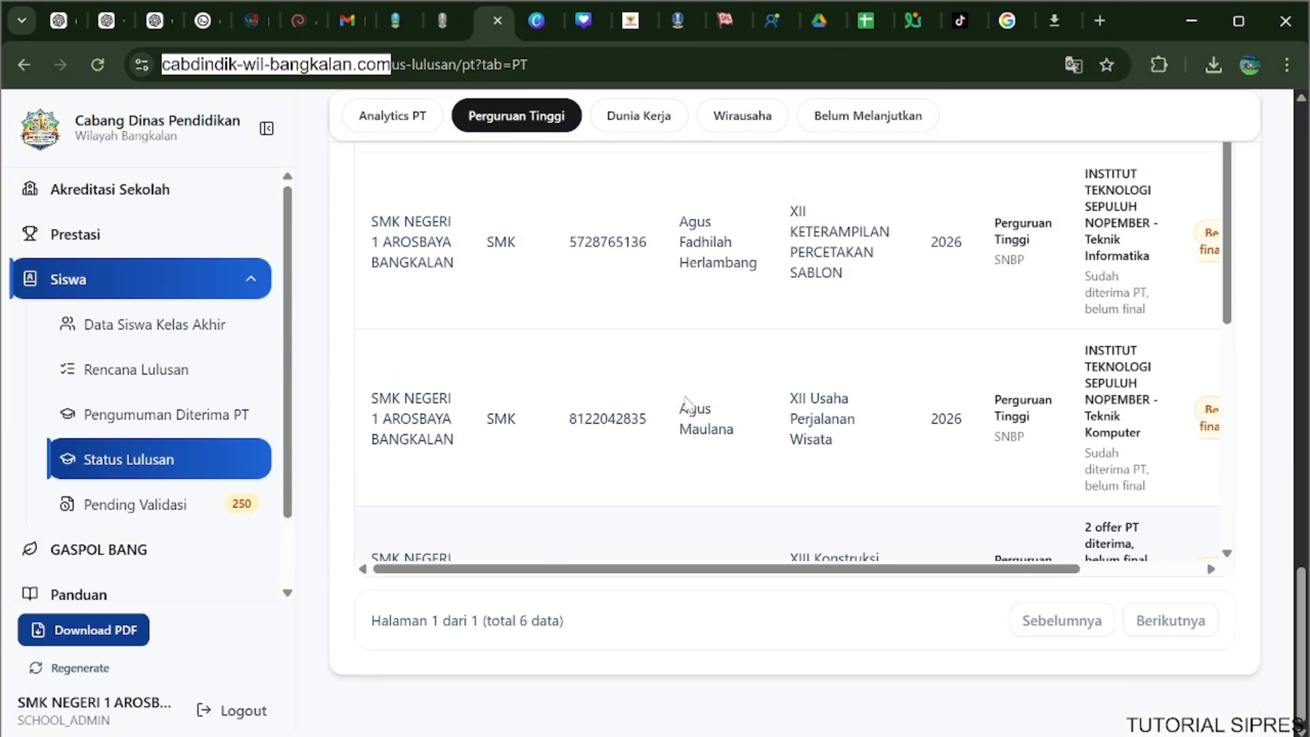
scroll(664, 341, up, 15)
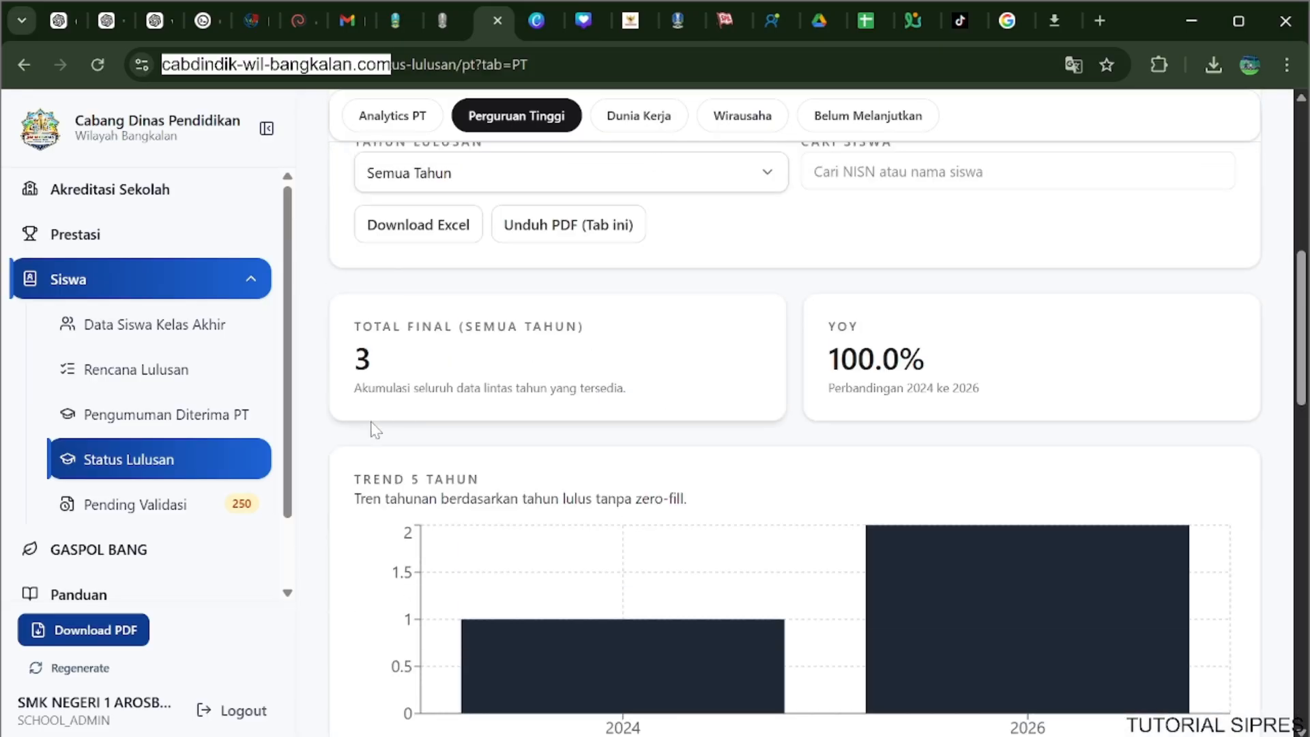
Open Pending Validasi and review the 2026 summary and the Belum Isi Rencana student list.
click(229, 503)
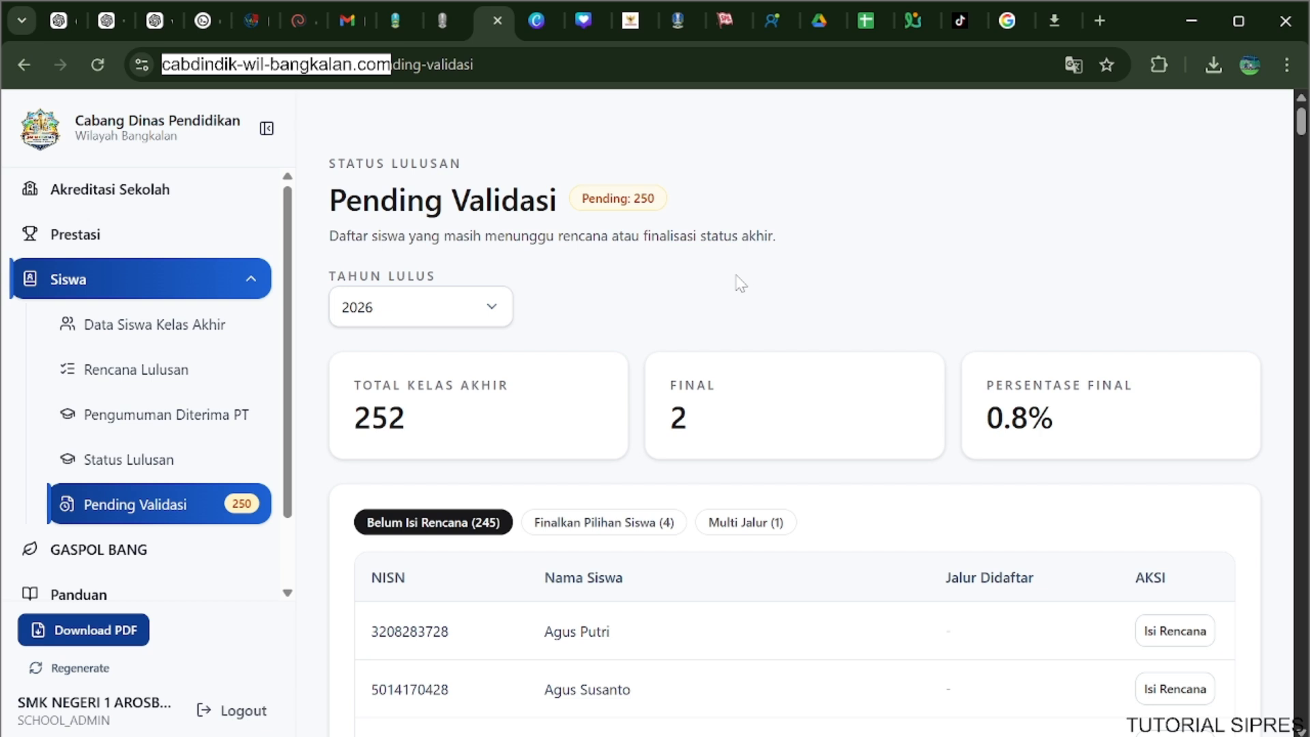
scroll(741, 282, down, 3)
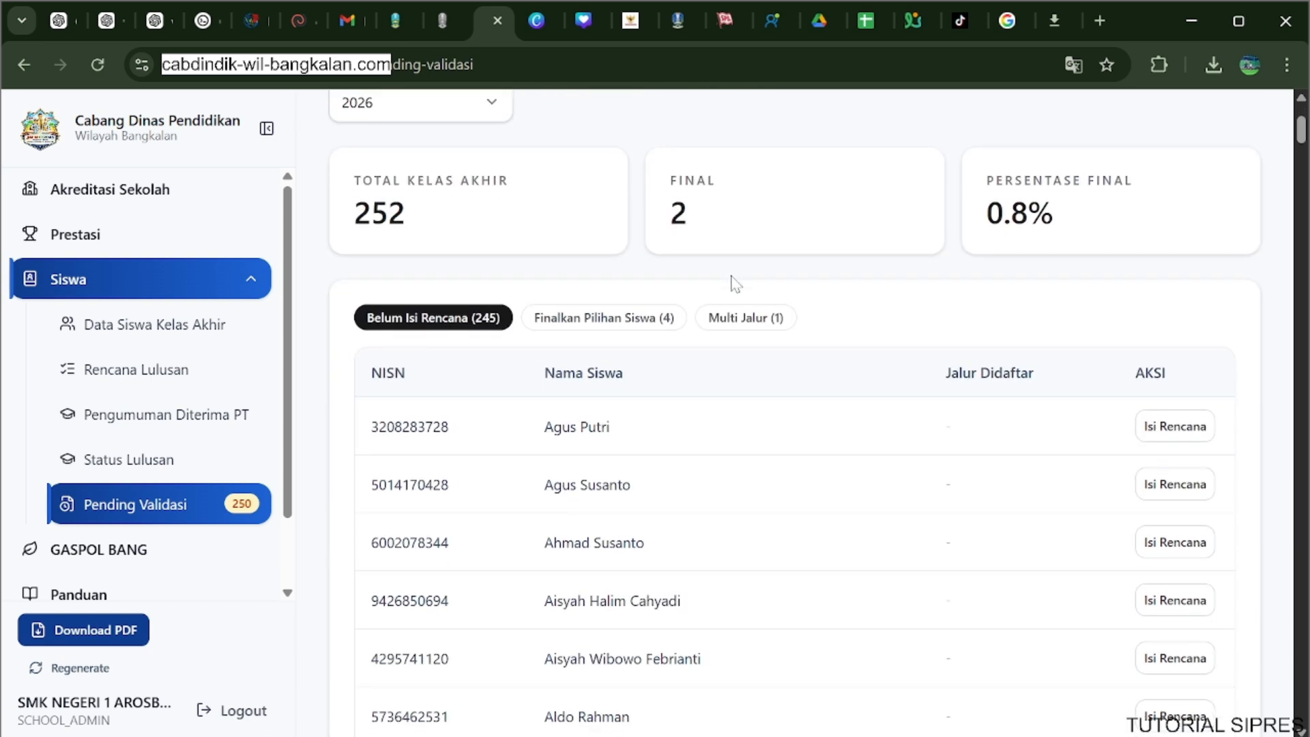
scroll(735, 283, up, 3)
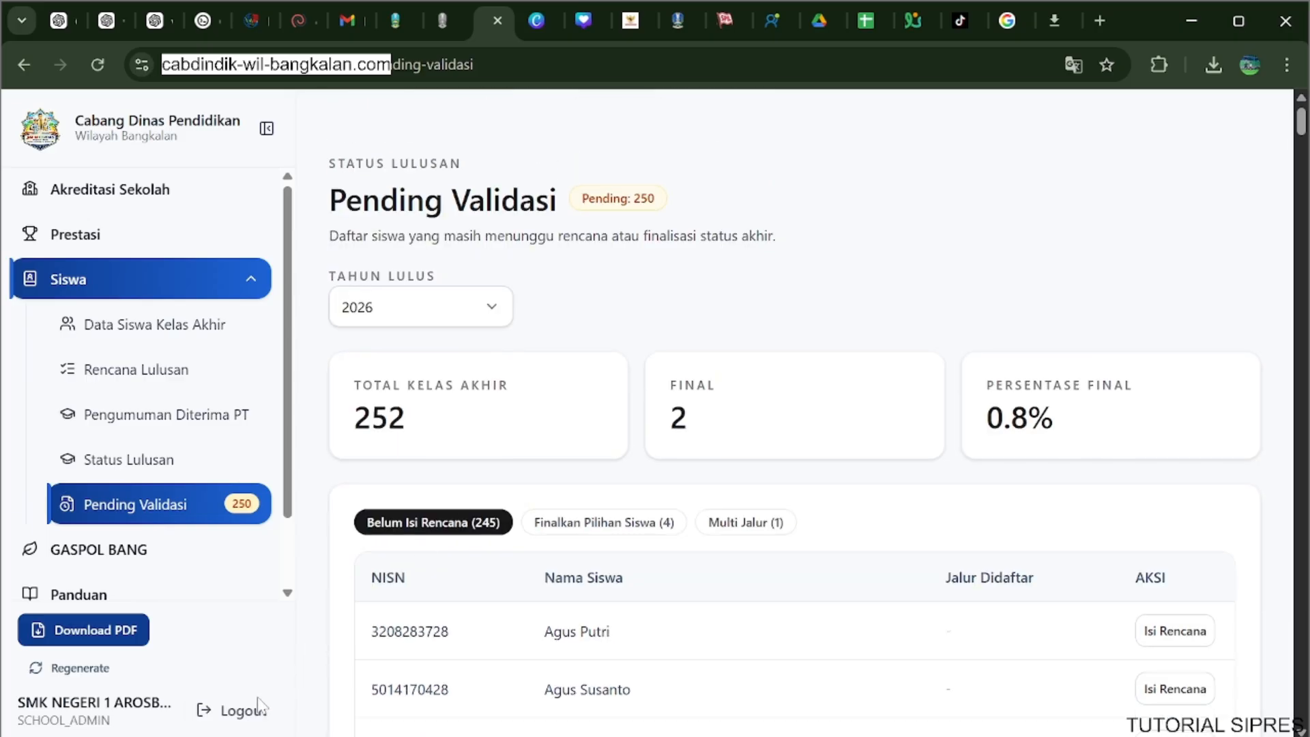
scroll(777, 365, down, 5)
scroll(778, 366, up, 5)
Examine the students under Finalkan Pilihan Siswa, and switch to the Multi Jalur list.
click(636, 524)
scroll(842, 447, down, 5)
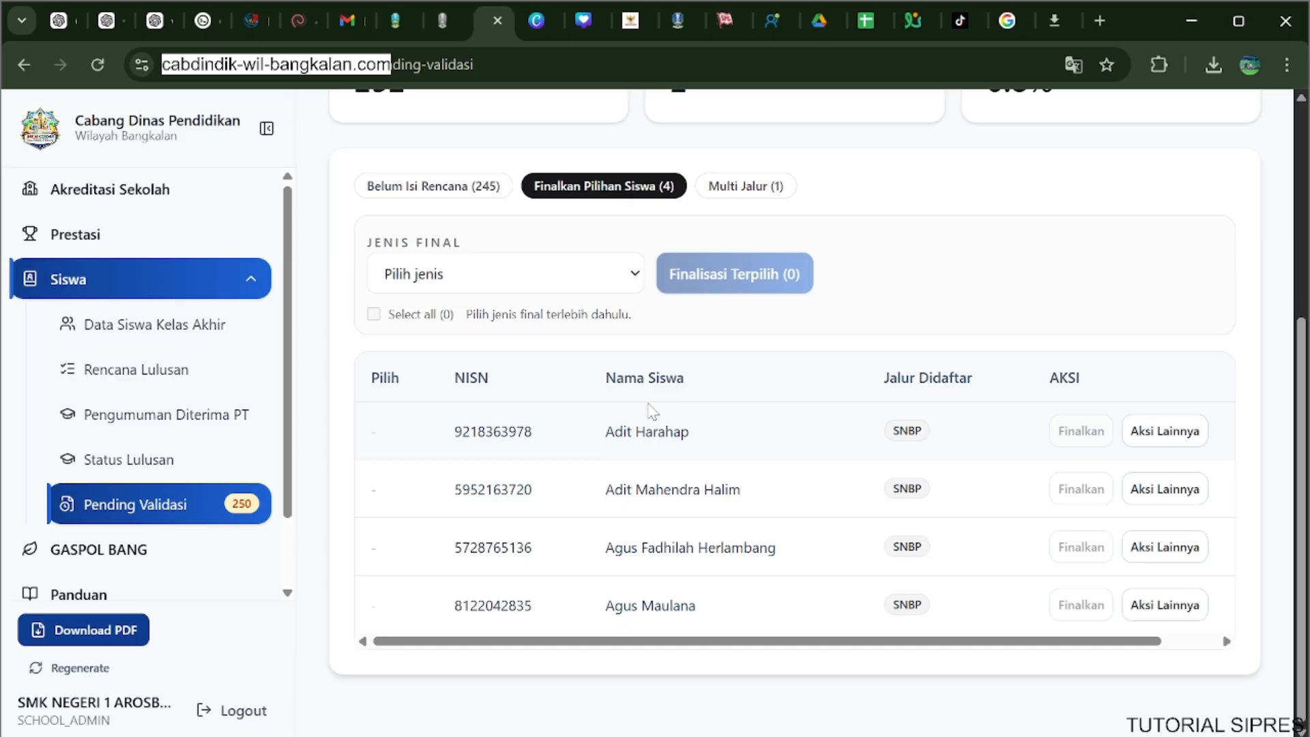
scroll(652, 409, up, 4)
scroll(576, 410, down, 1)
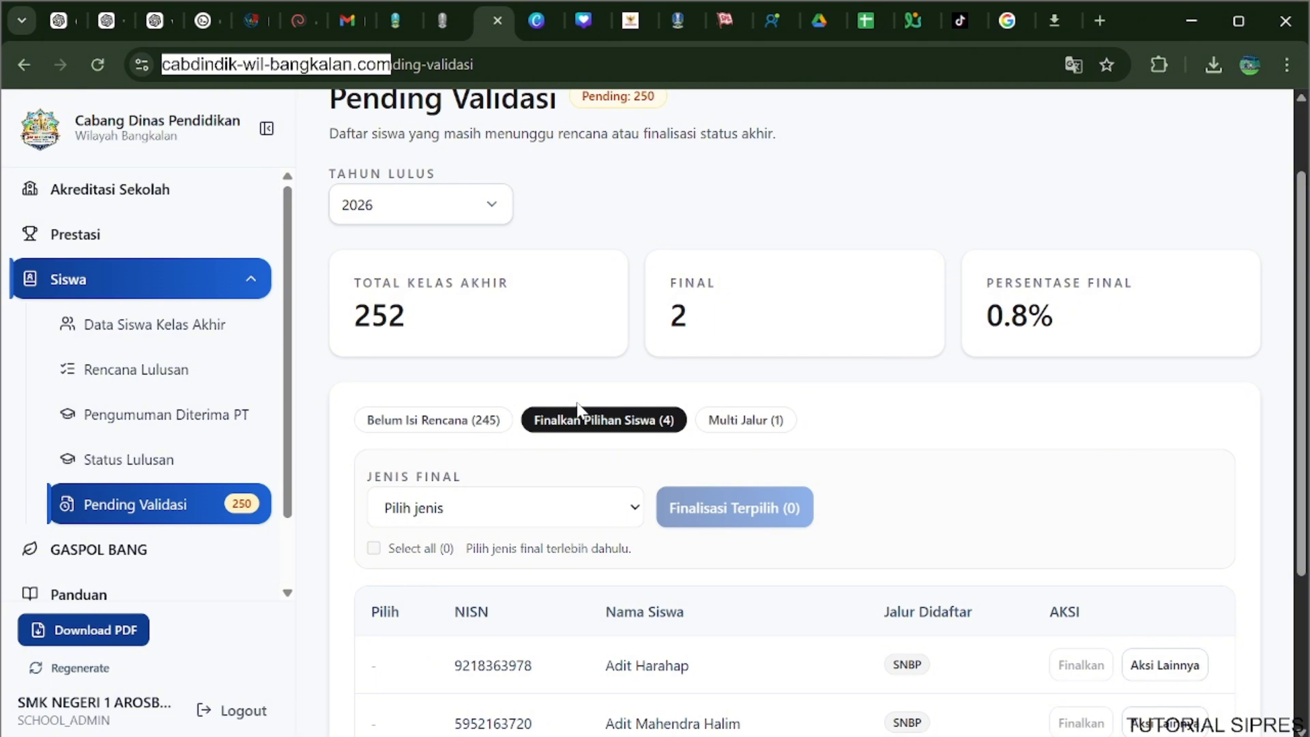
click(709, 426)
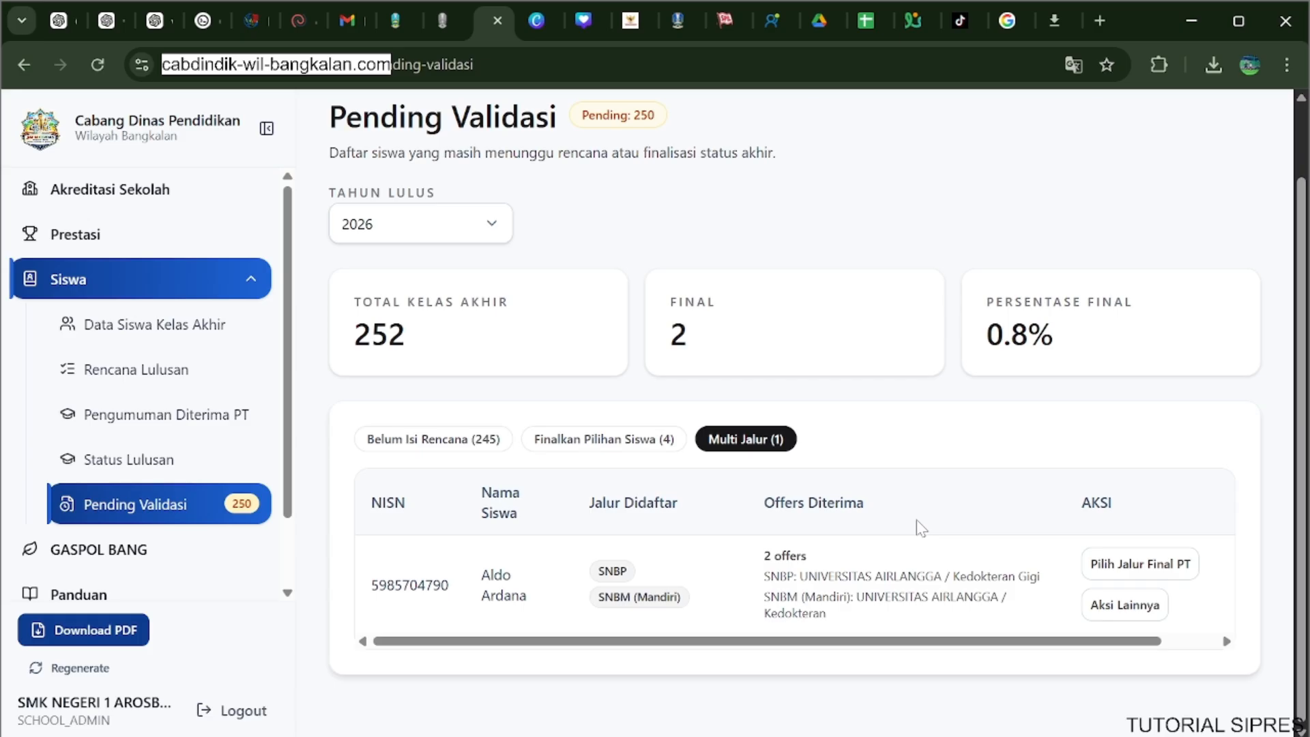
Return to Status Lulusan and review the Ringkasan Utama and Breakdown Jalur sections of Analytics PT.
scroll(918, 527, up, 1)
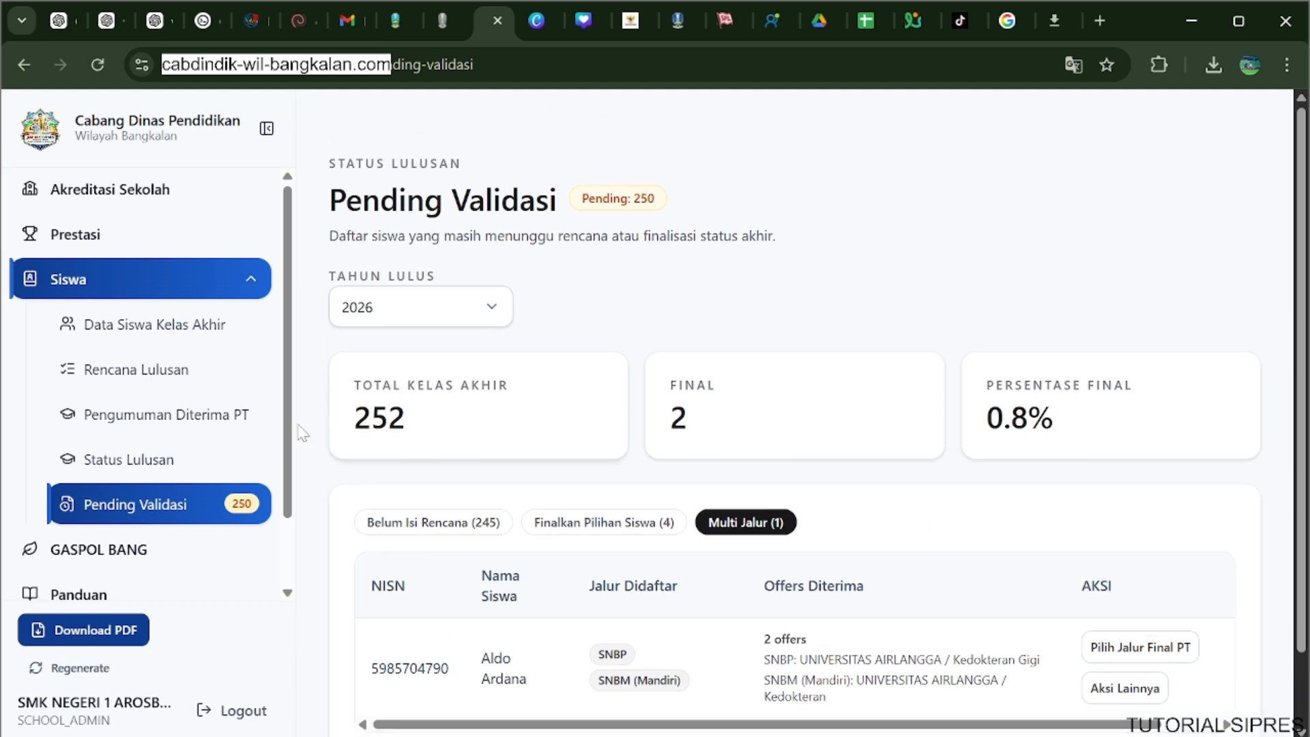
click(180, 427)
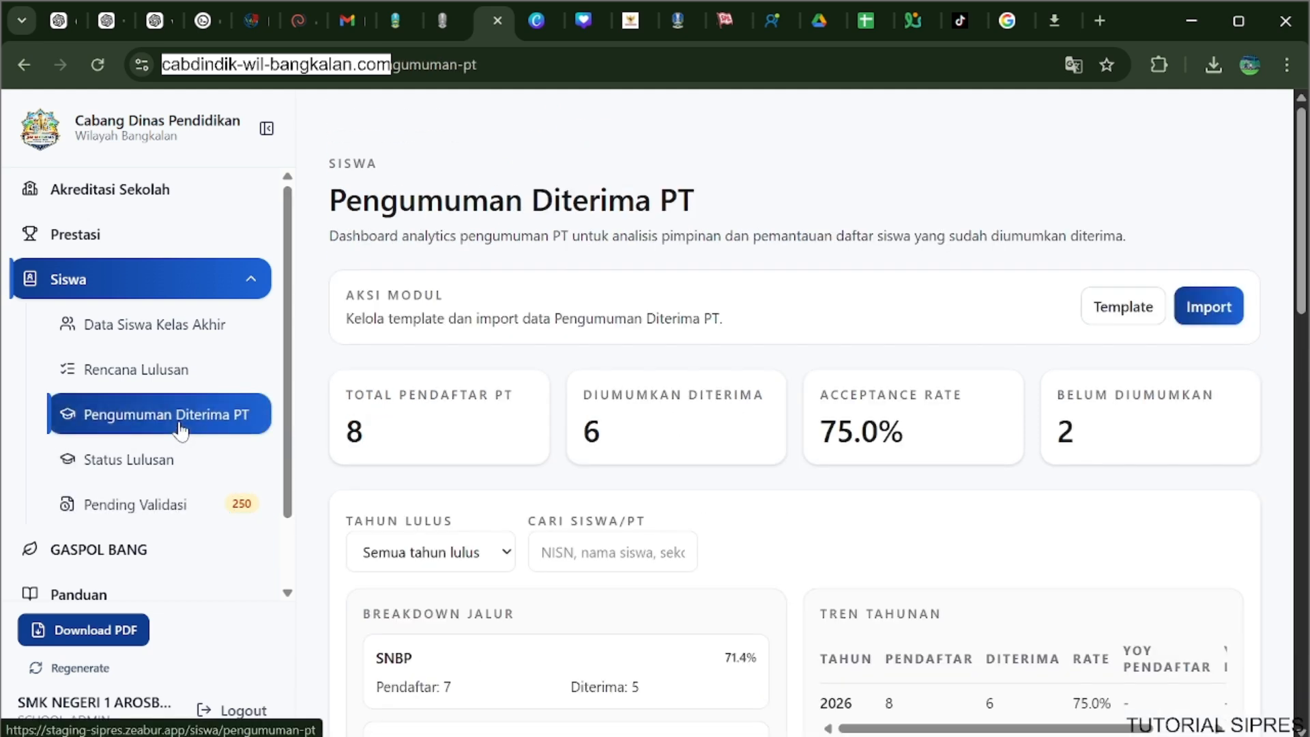
click(185, 461)
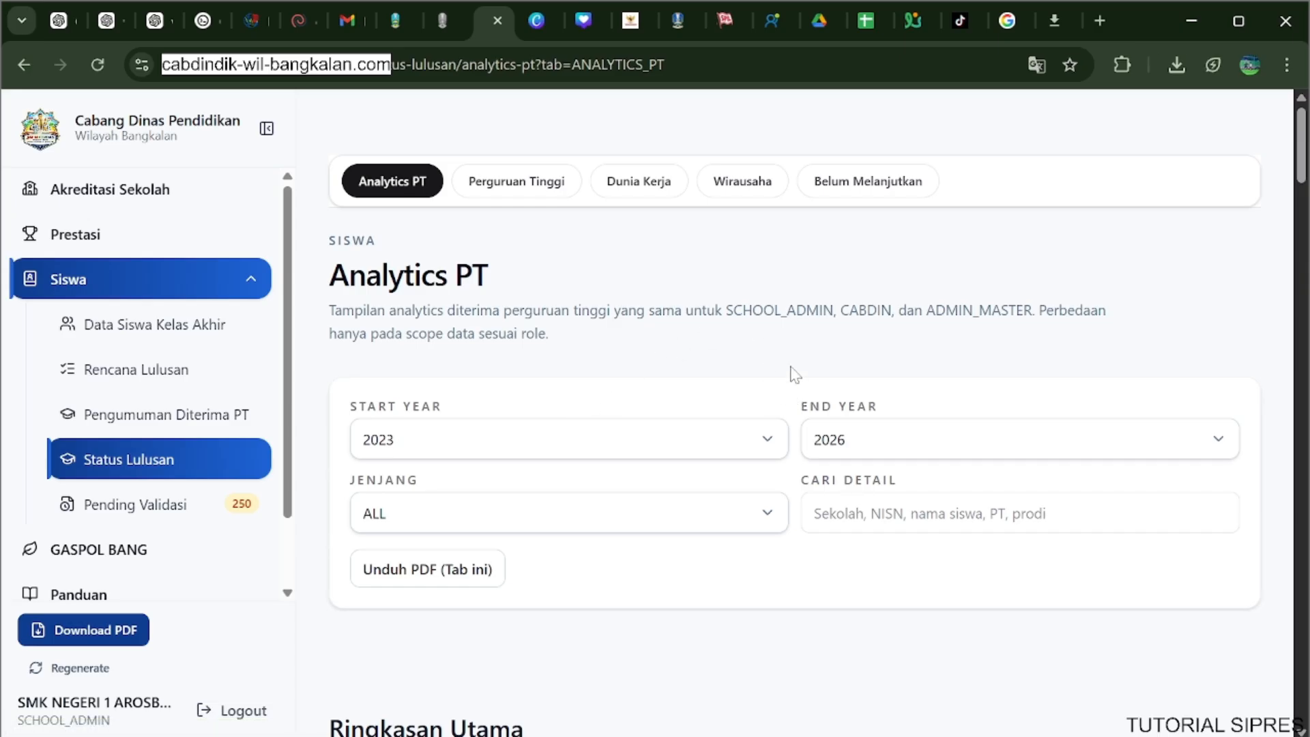
scroll(794, 374, down, 3)
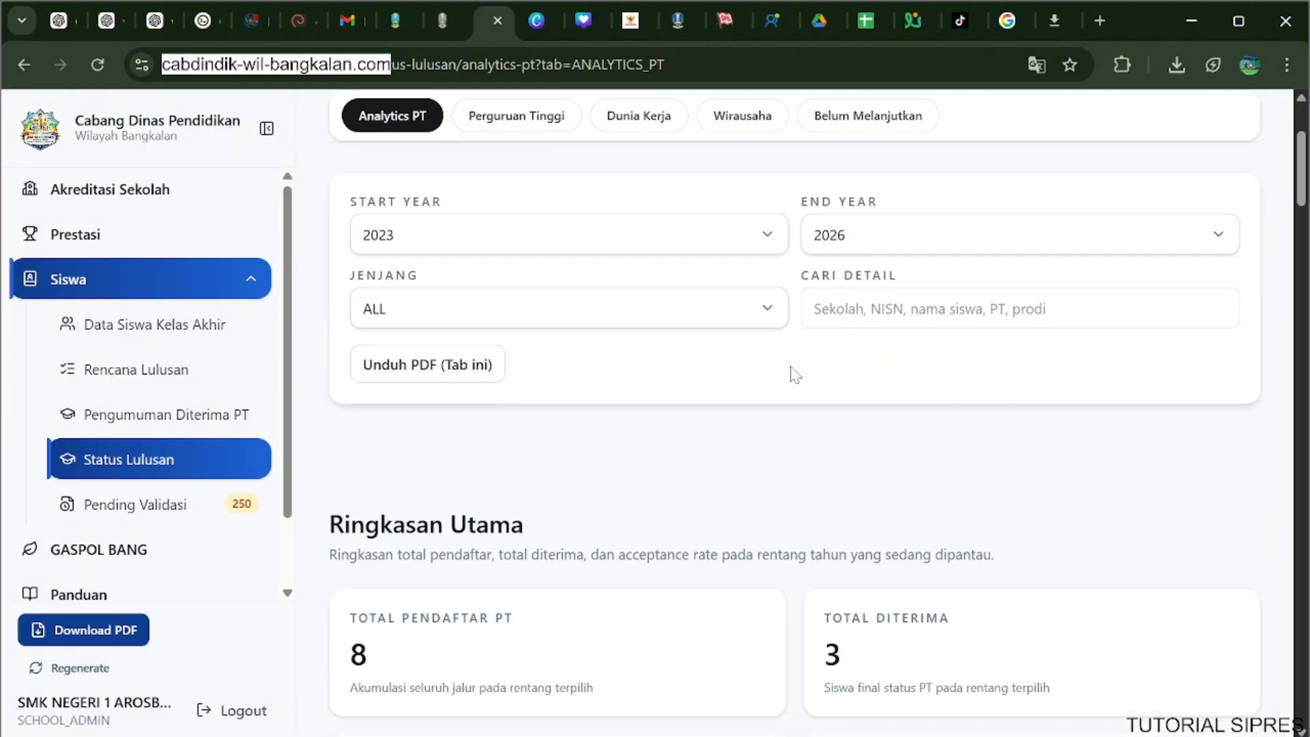
scroll(794, 374, down, 4)
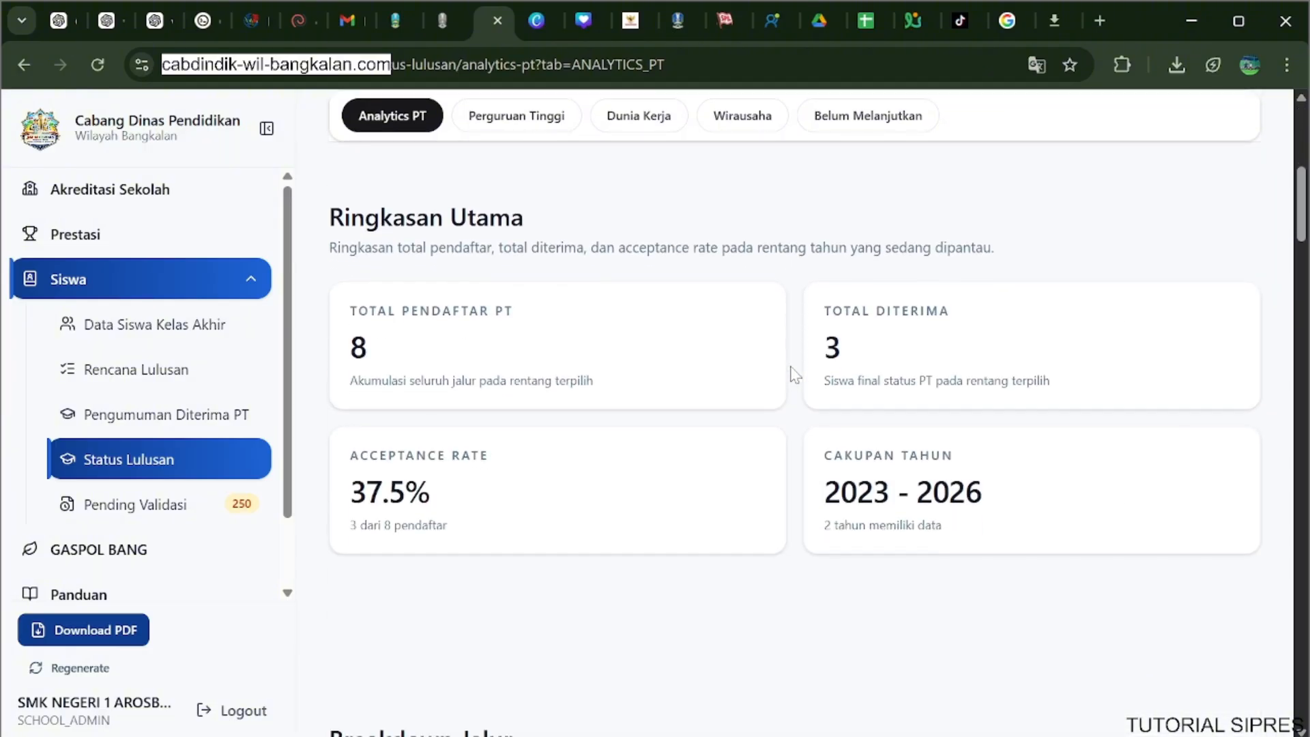
scroll(795, 374, down, 7)
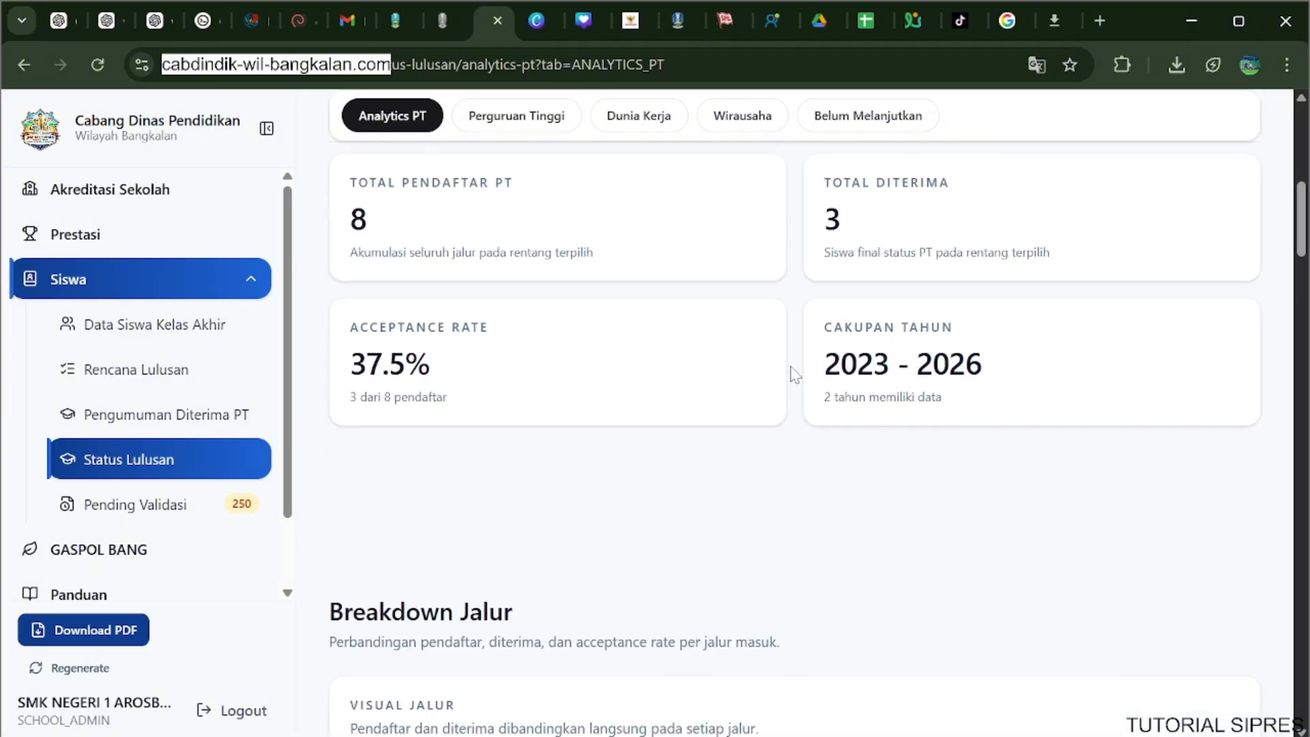
scroll(795, 374, down, 1)
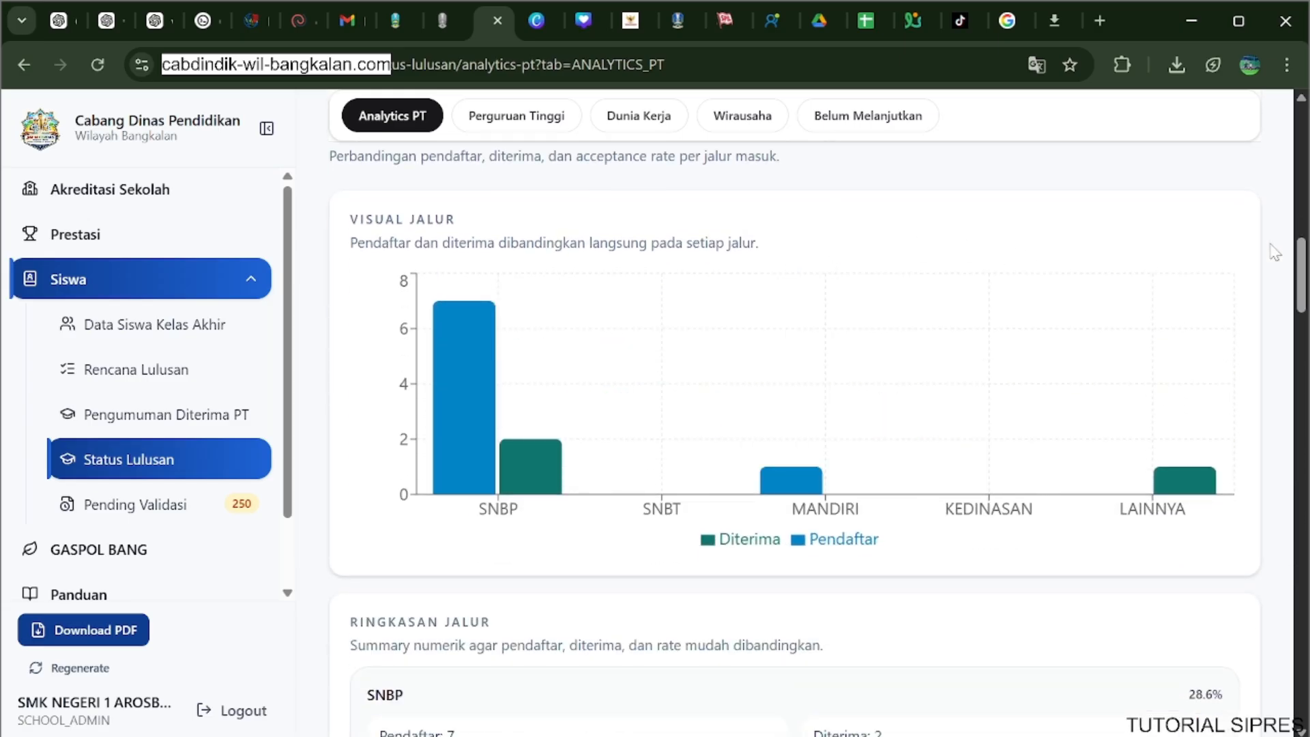
scroll(1273, 253, down, 3)
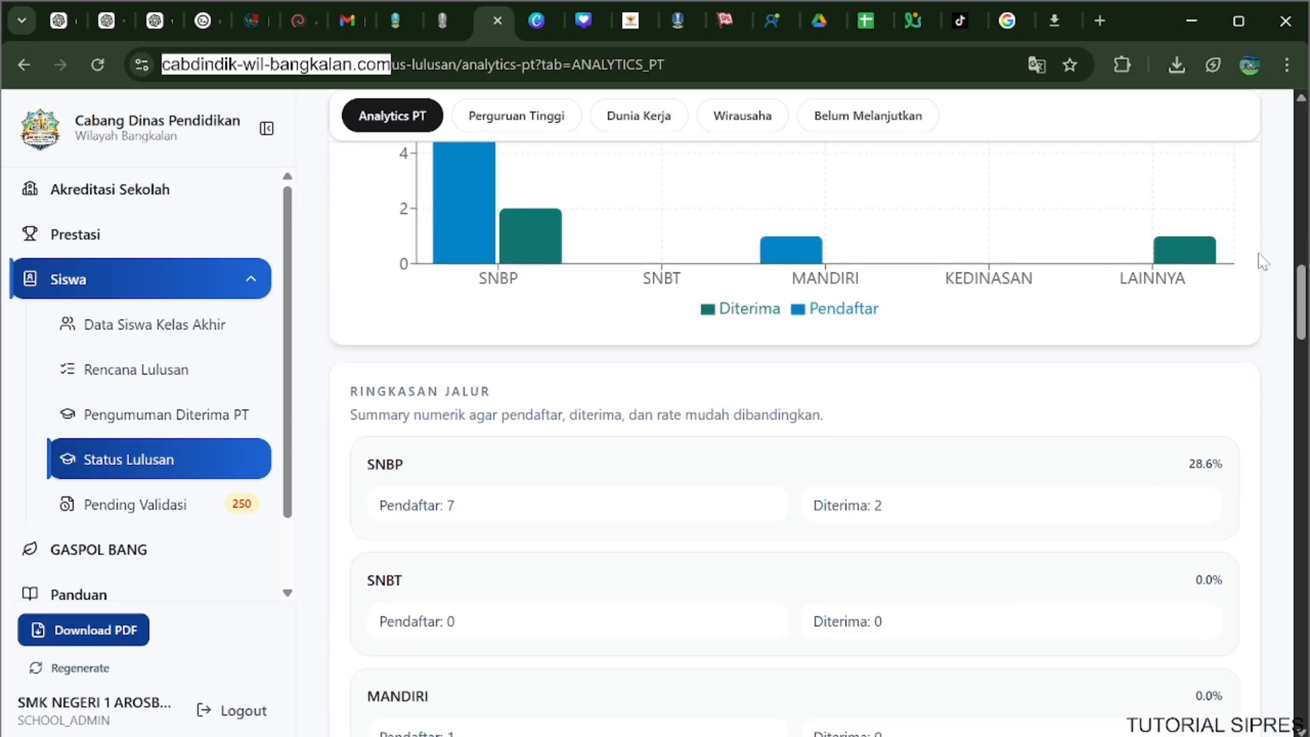
scroll(1262, 266, down, 6)
Examine the Tren Tahunan and Persebaran Perguruan Tinggi dan Prodi charts in Analytics PT, and collapse the Siswa group.
scroll(1257, 269, down, 10)
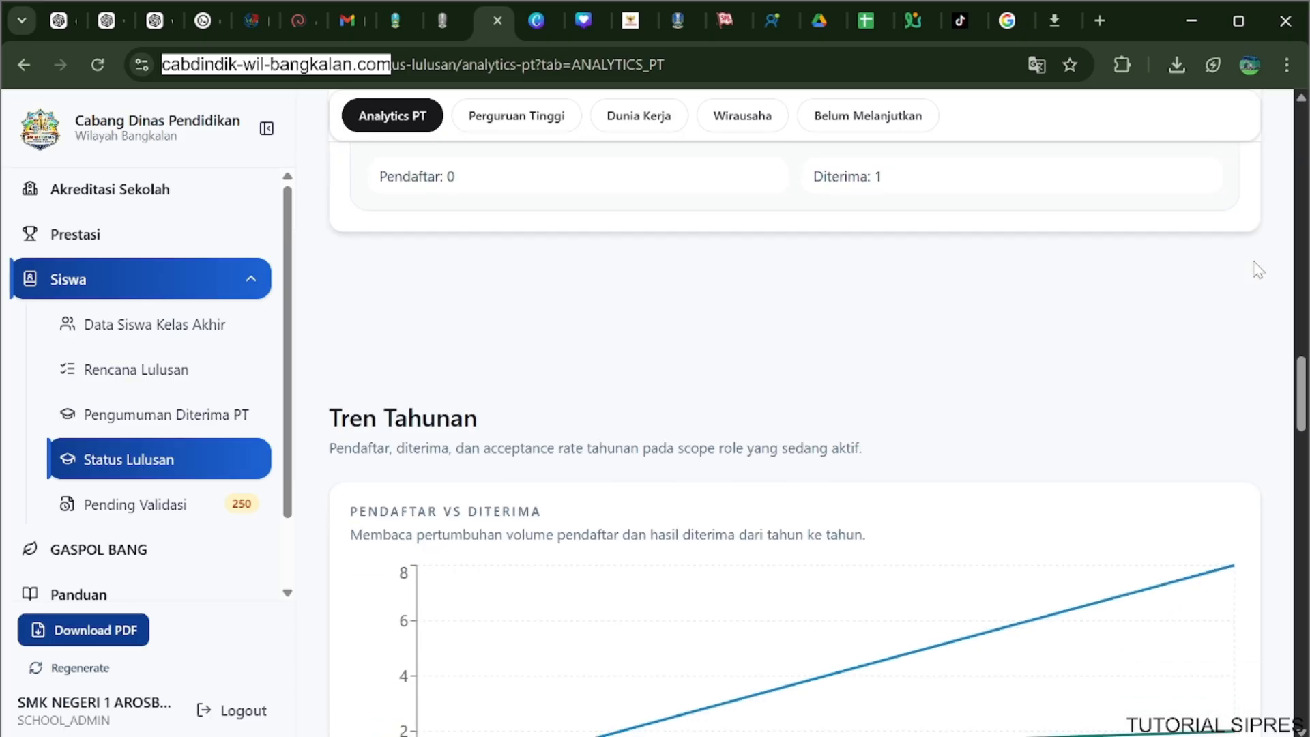
scroll(1258, 272, down, 10)
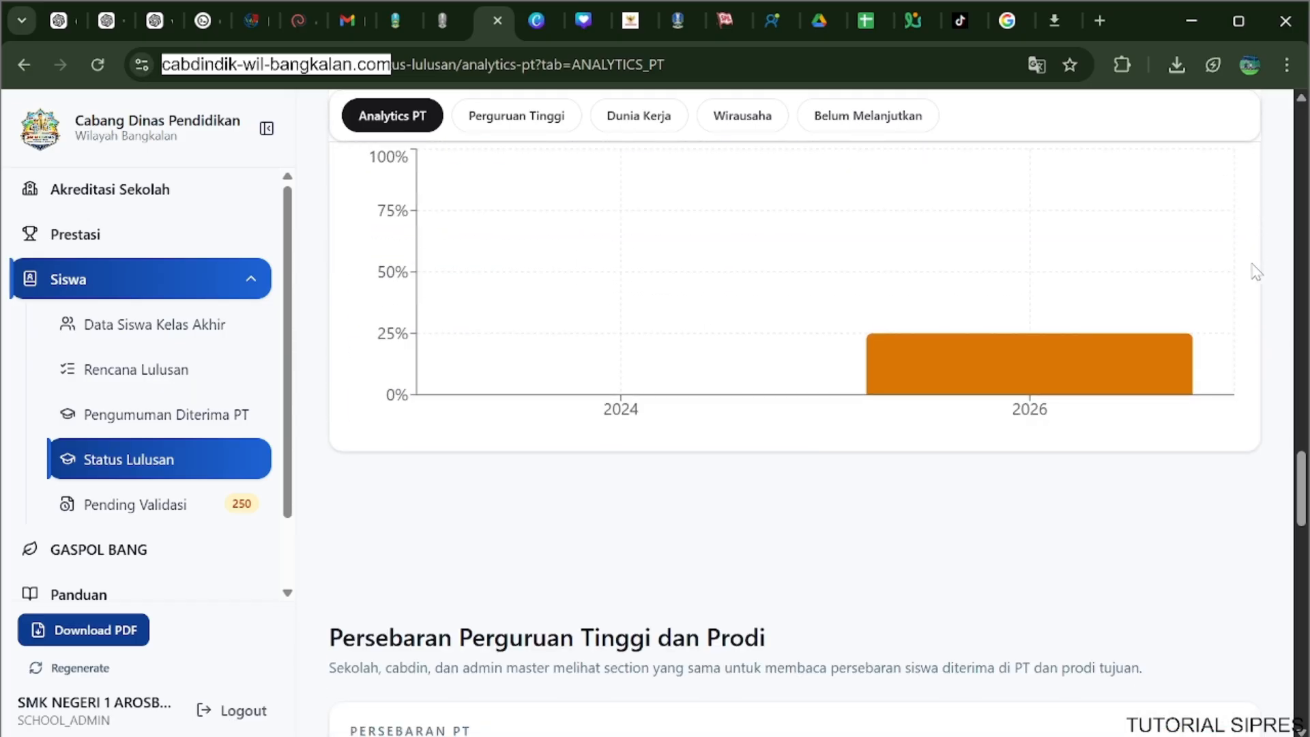
scroll(1252, 278, down, 10)
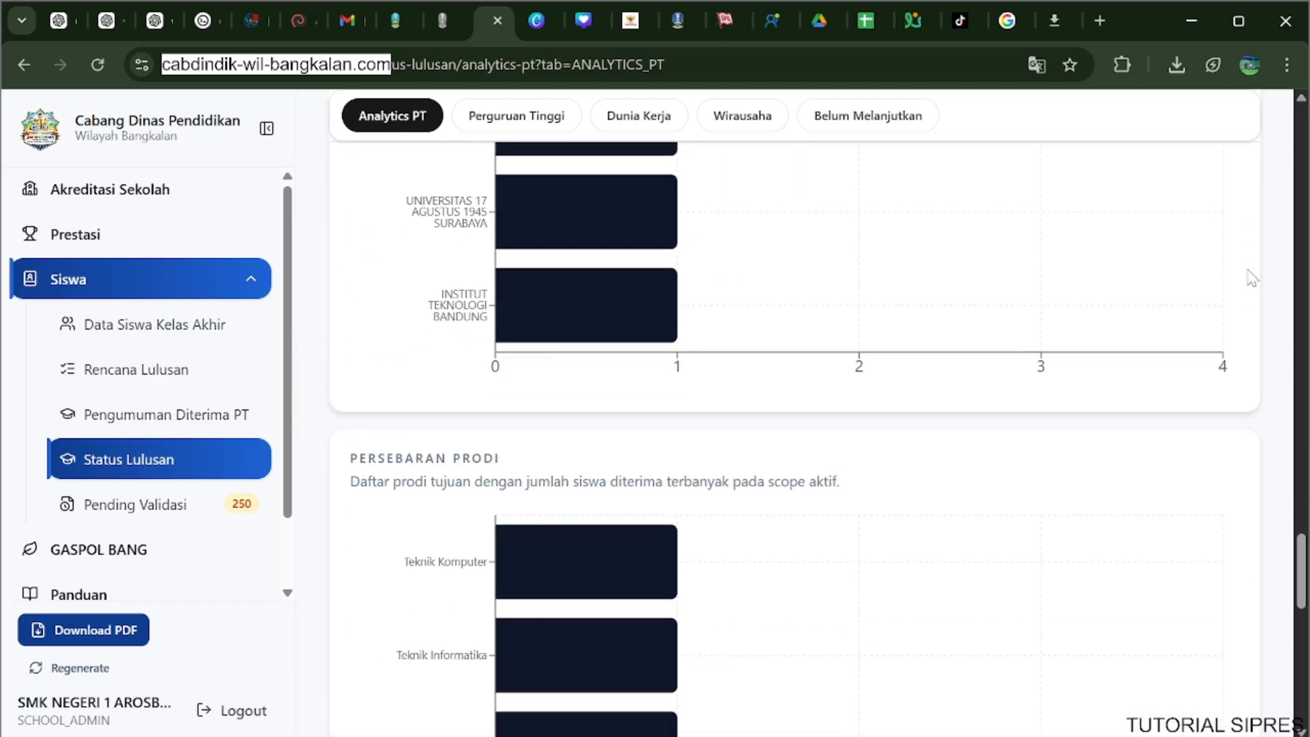
scroll(1251, 277, up, 8)
scroll(1252, 277, up, 20)
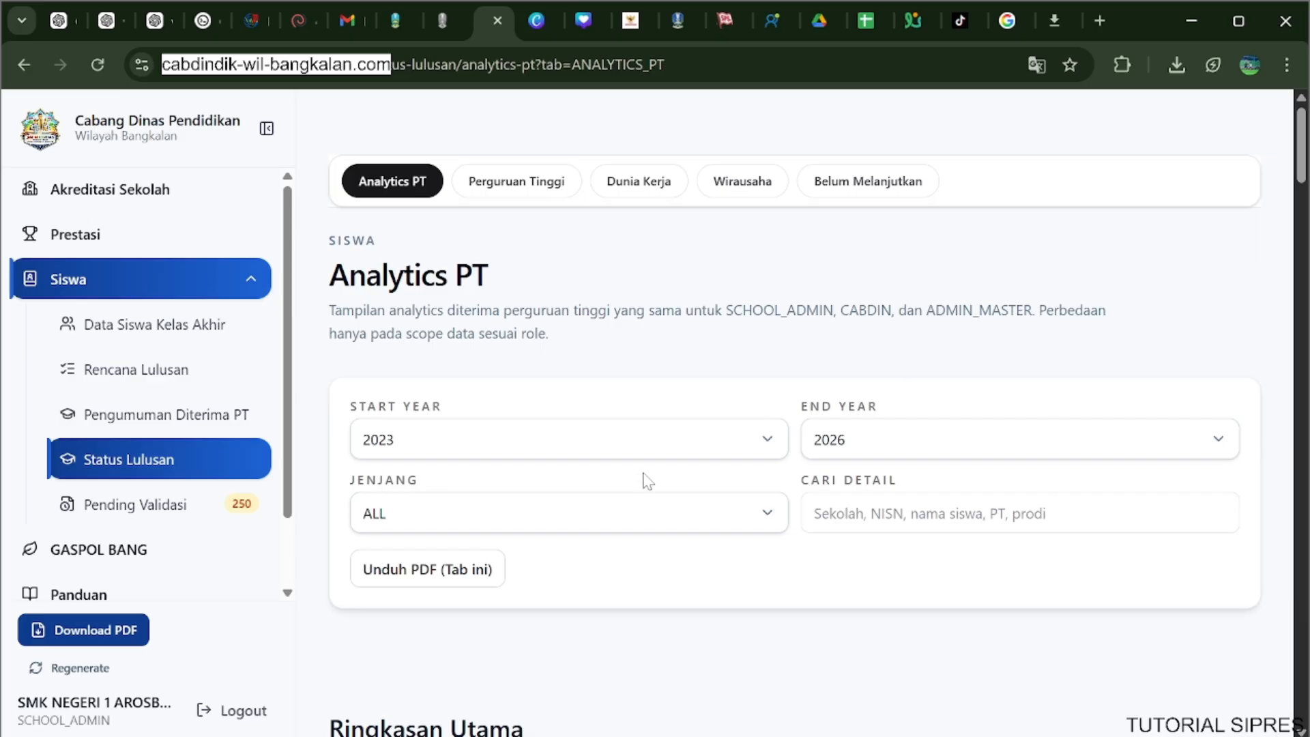
click(258, 287)
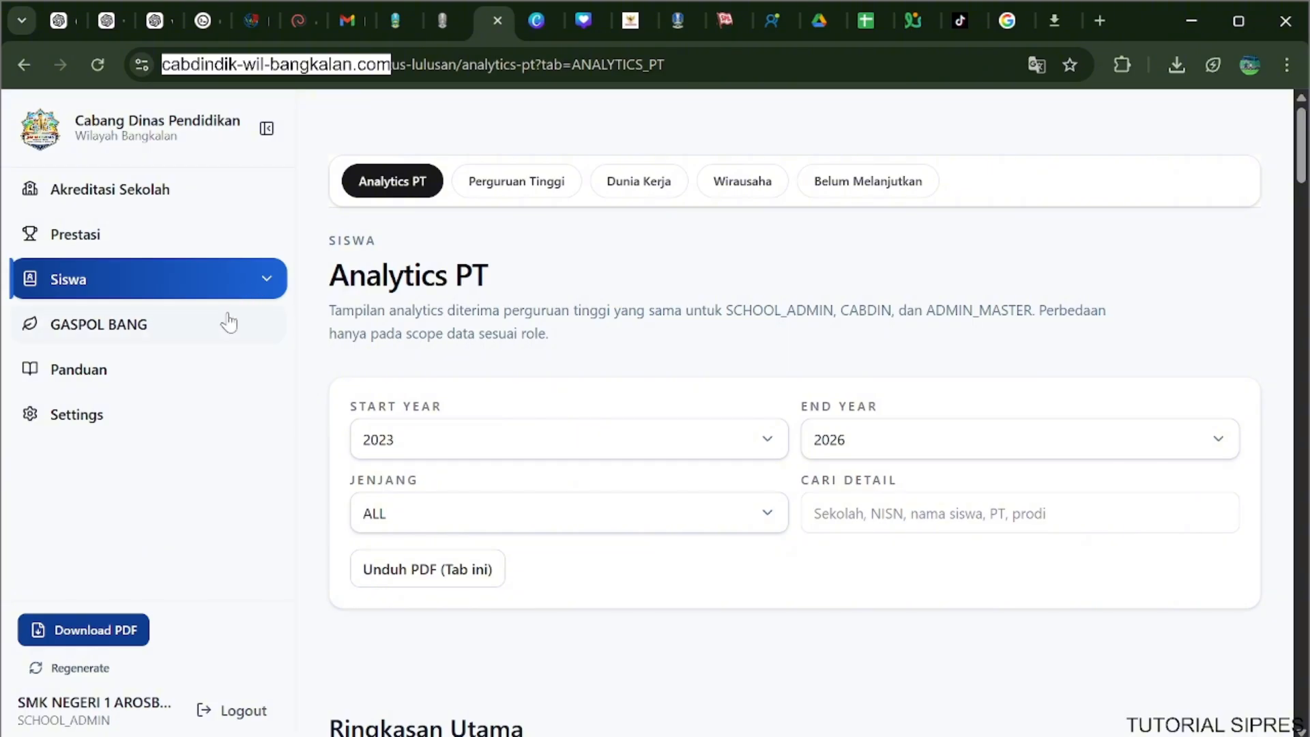